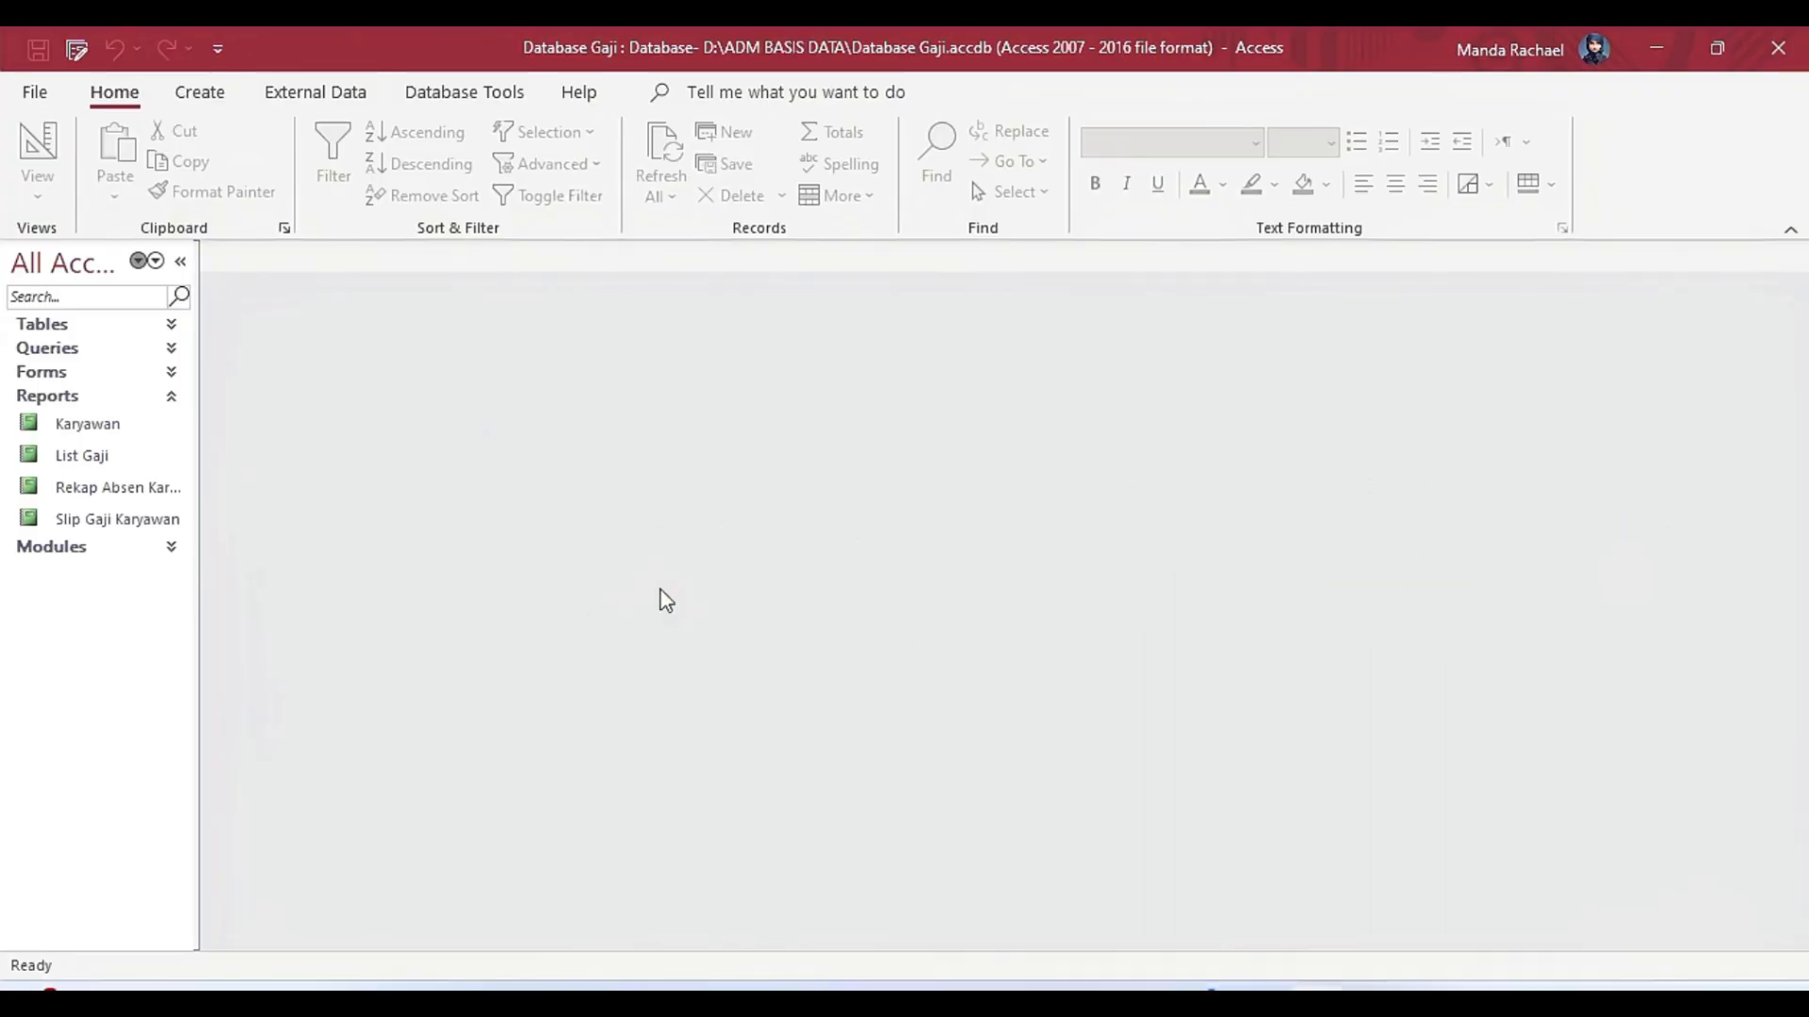
Review the Karyawan, List Gaji, Rekap Absen Karyawan and Slip Gaji Karyawan reports, leaving the NIK parameter blank, and return to Karyawan.
double_click(105, 426)
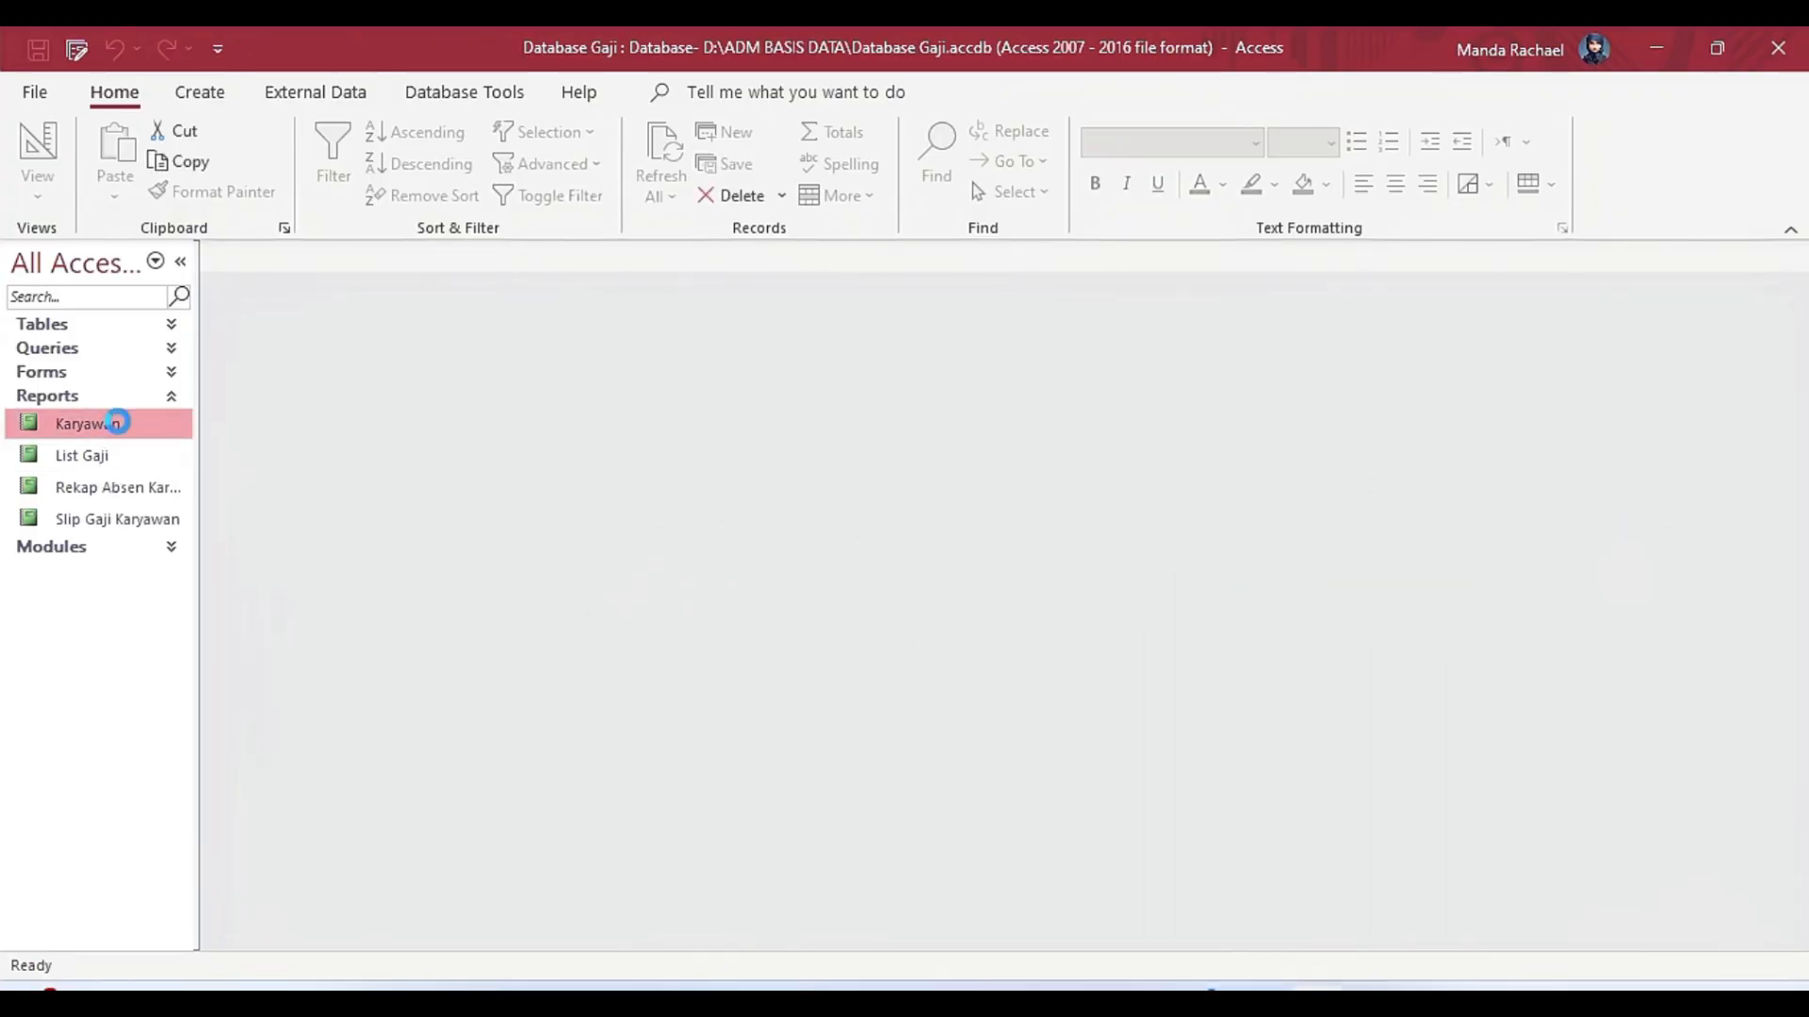
scroll(1790, 485, down, 5)
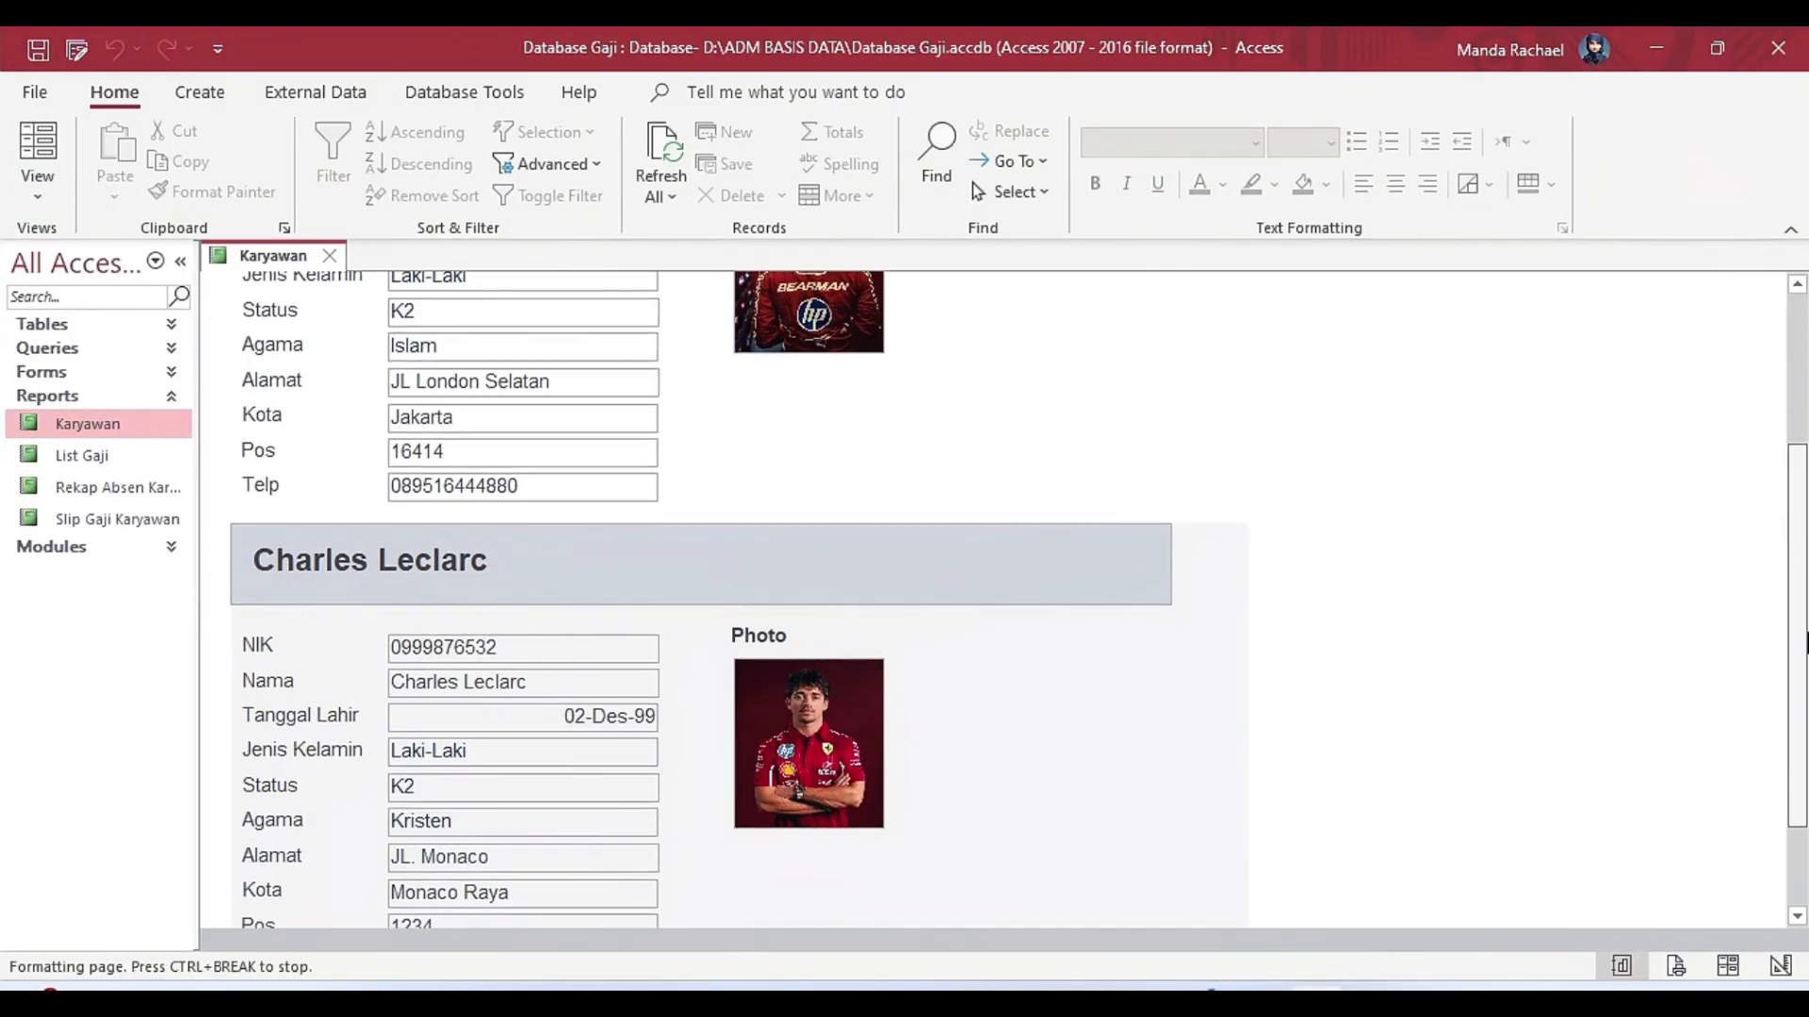
double_click(85, 462)
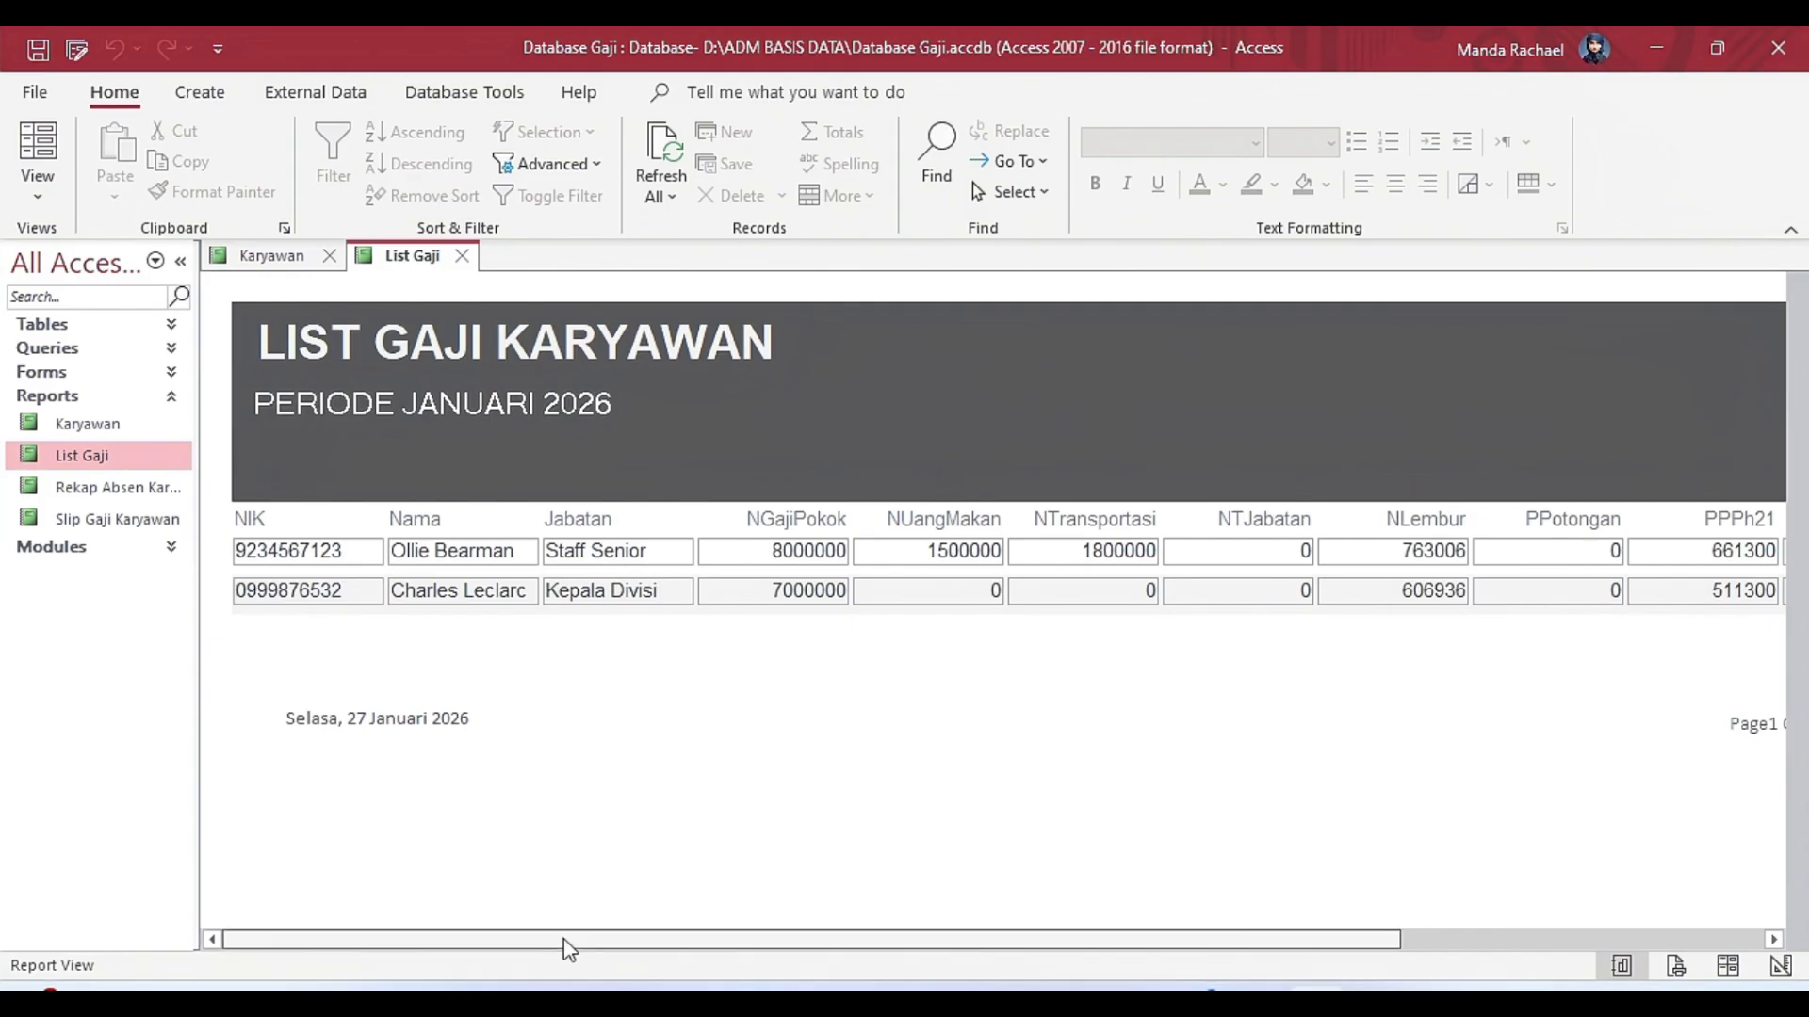
double_click(83, 487)
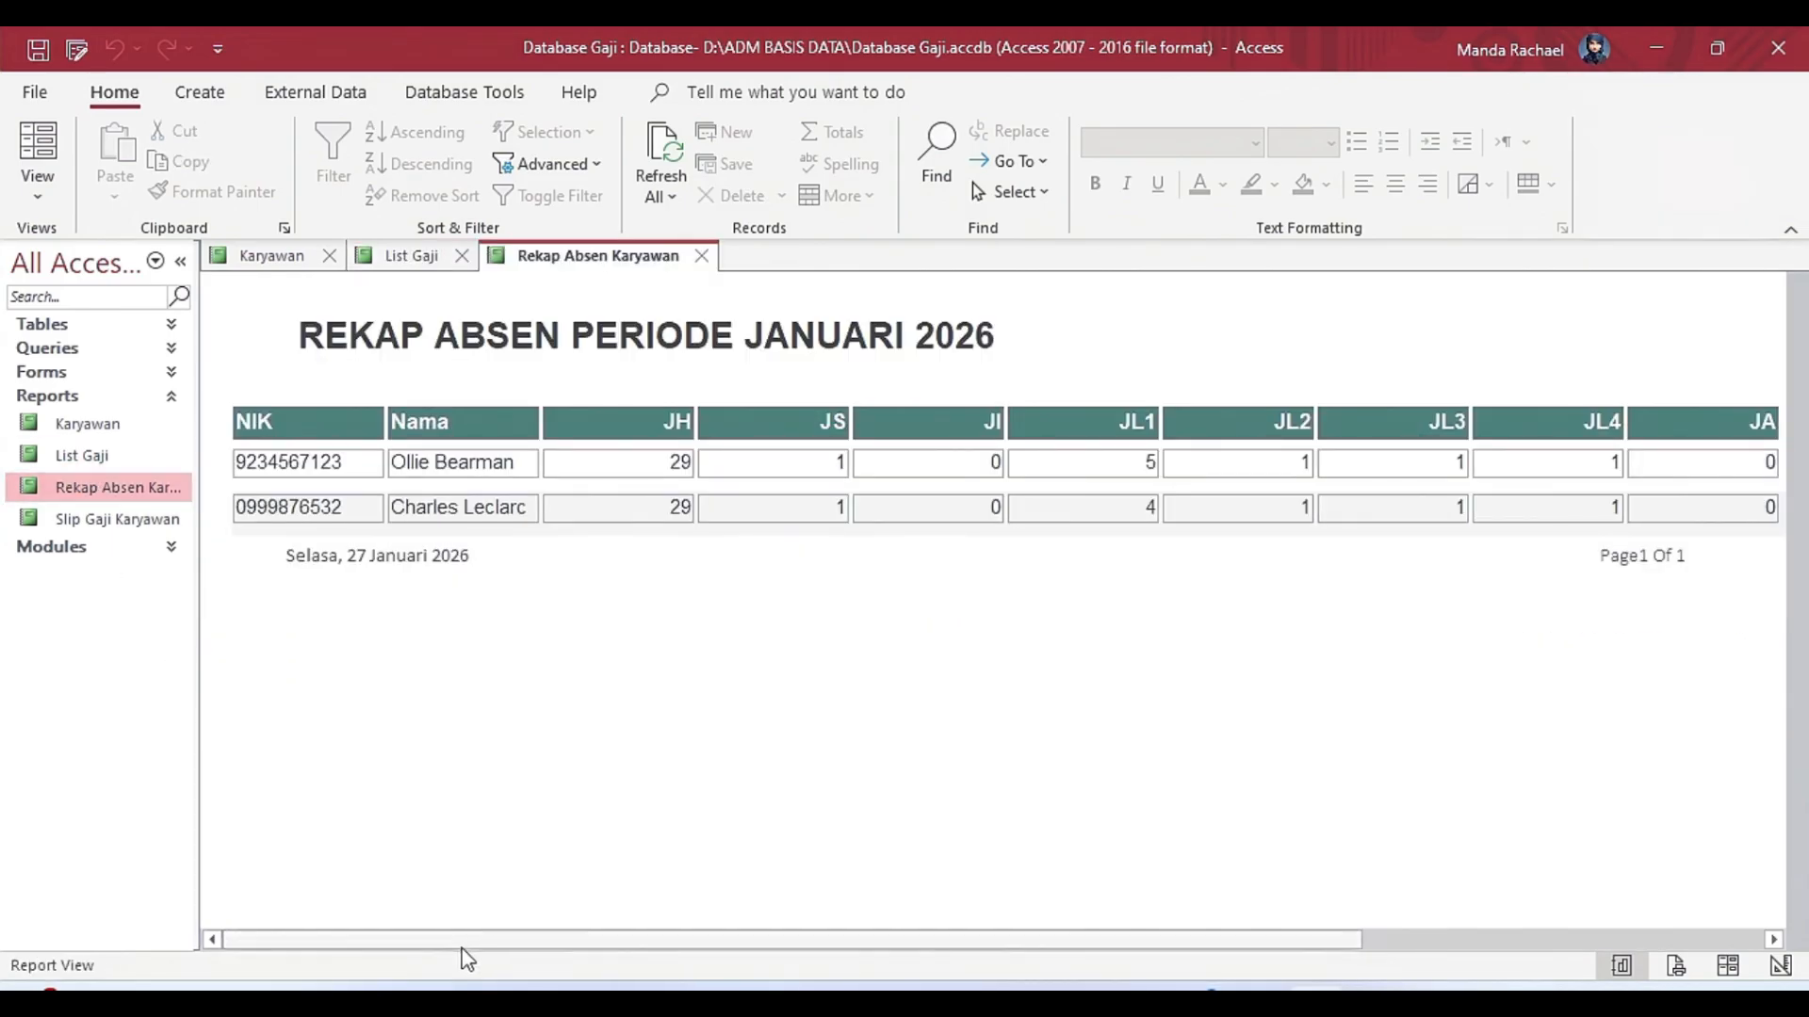
double_click(97, 521)
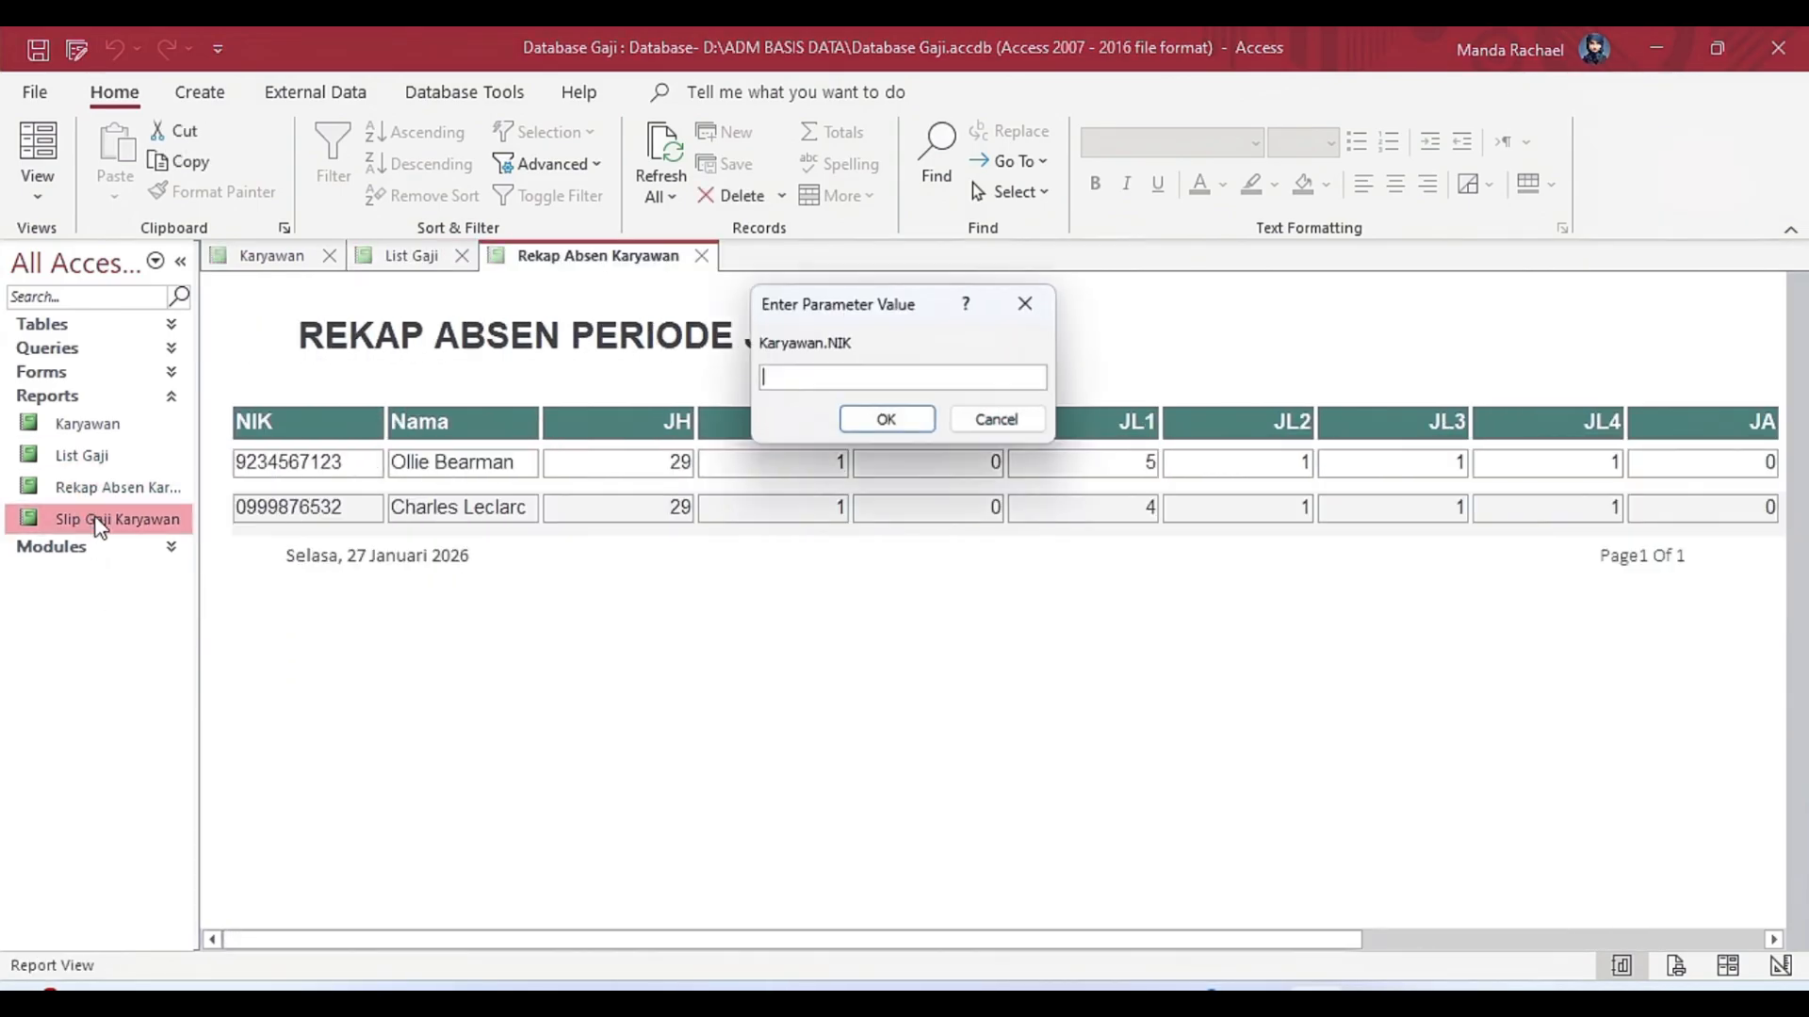
click(919, 426)
drag(1794, 515, 1770, 306)
double_click(120, 427)
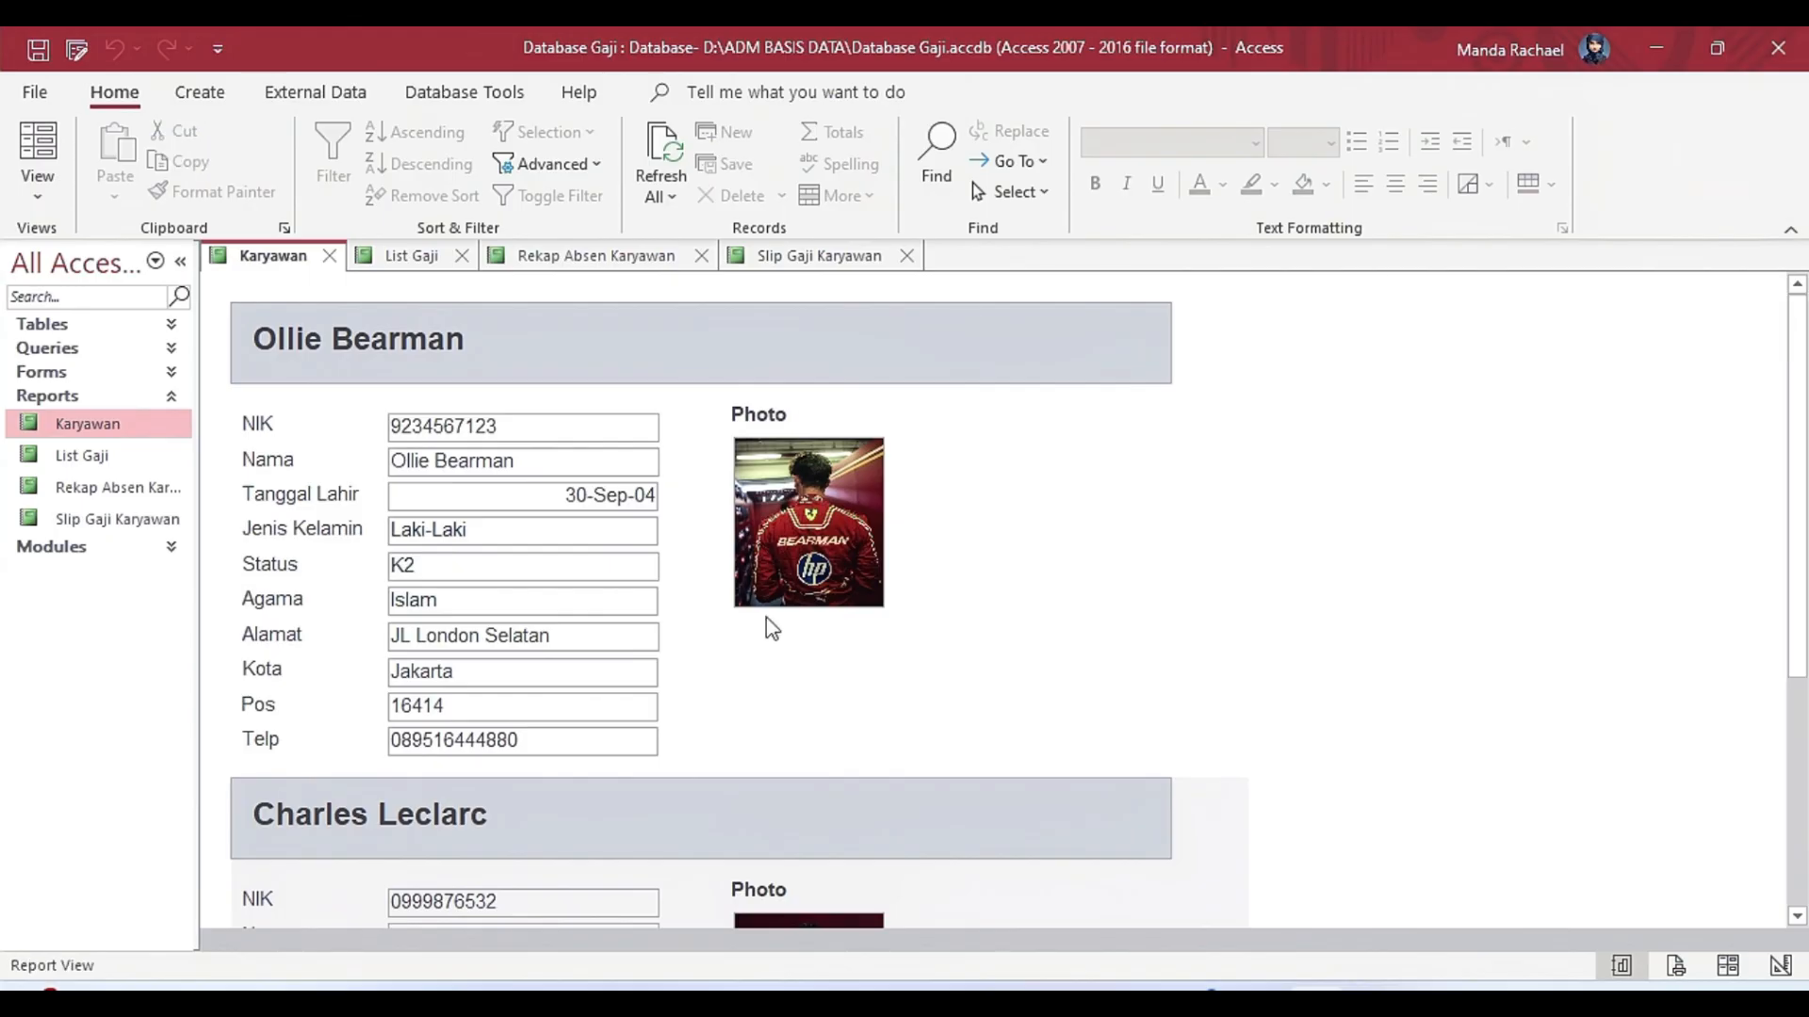
Create a blank report in Design view and add its Report Header and Report Footer sections.
click(210, 94)
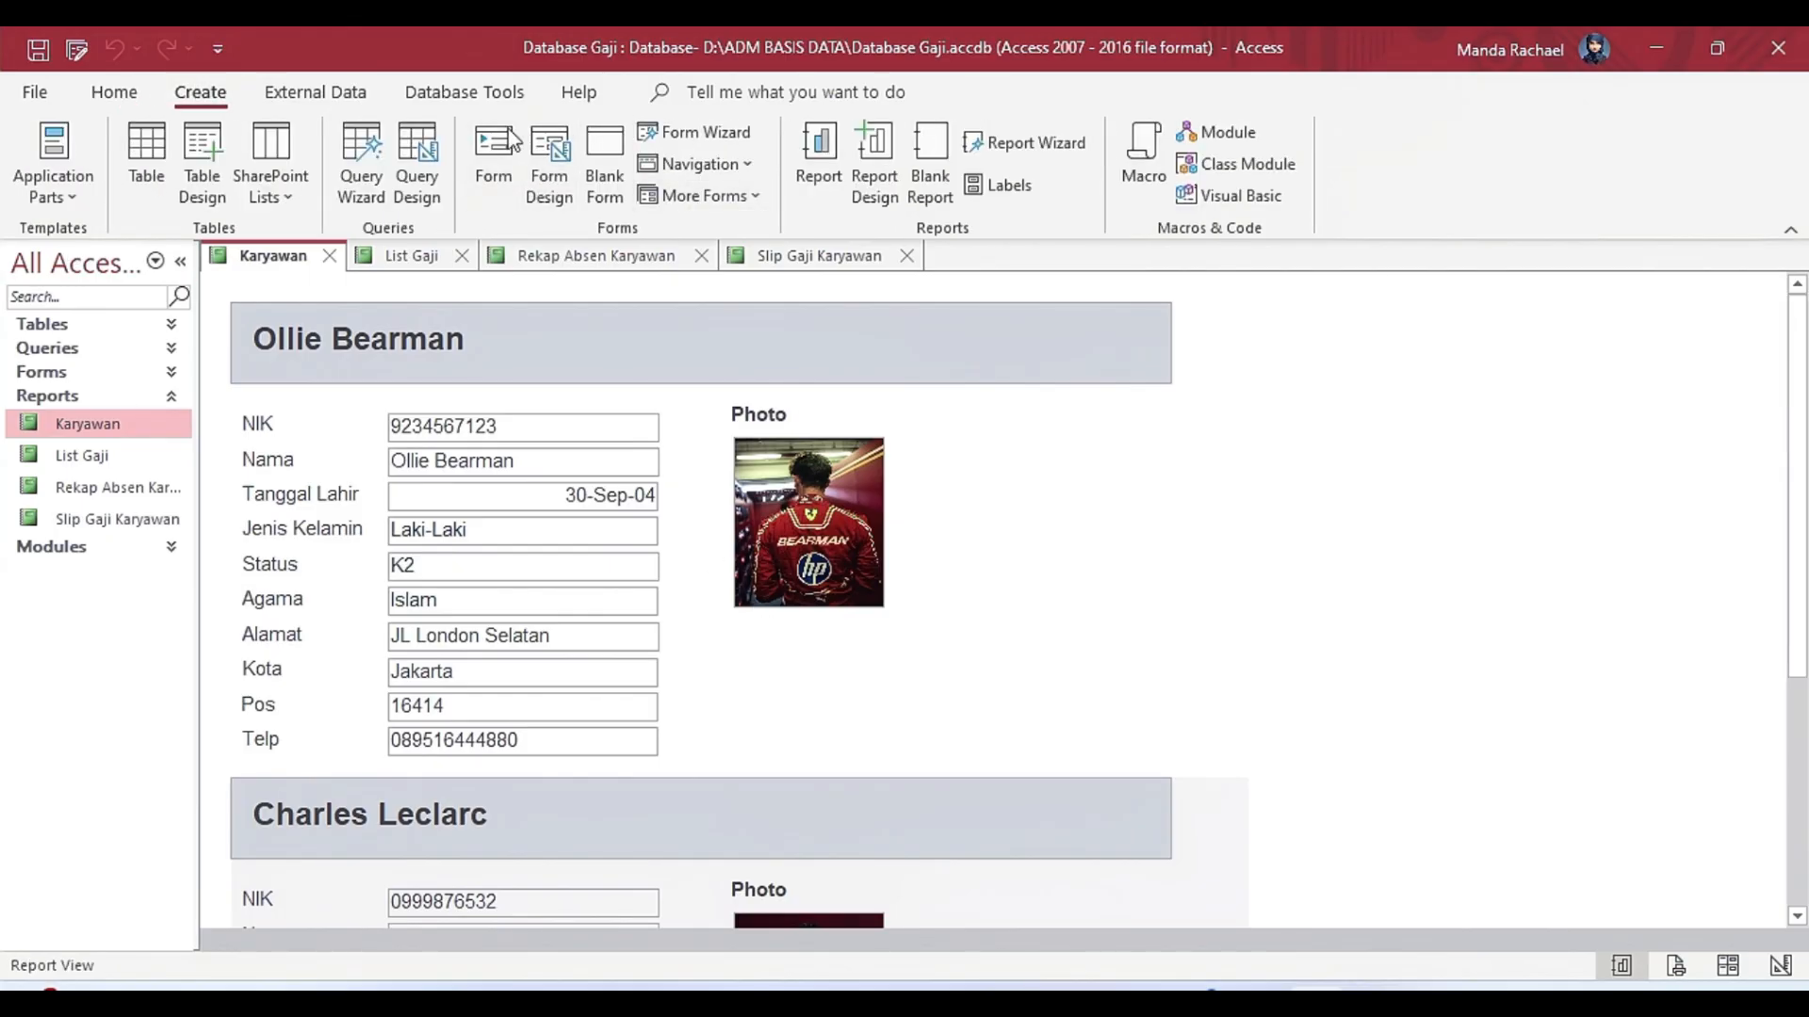
click(873, 162)
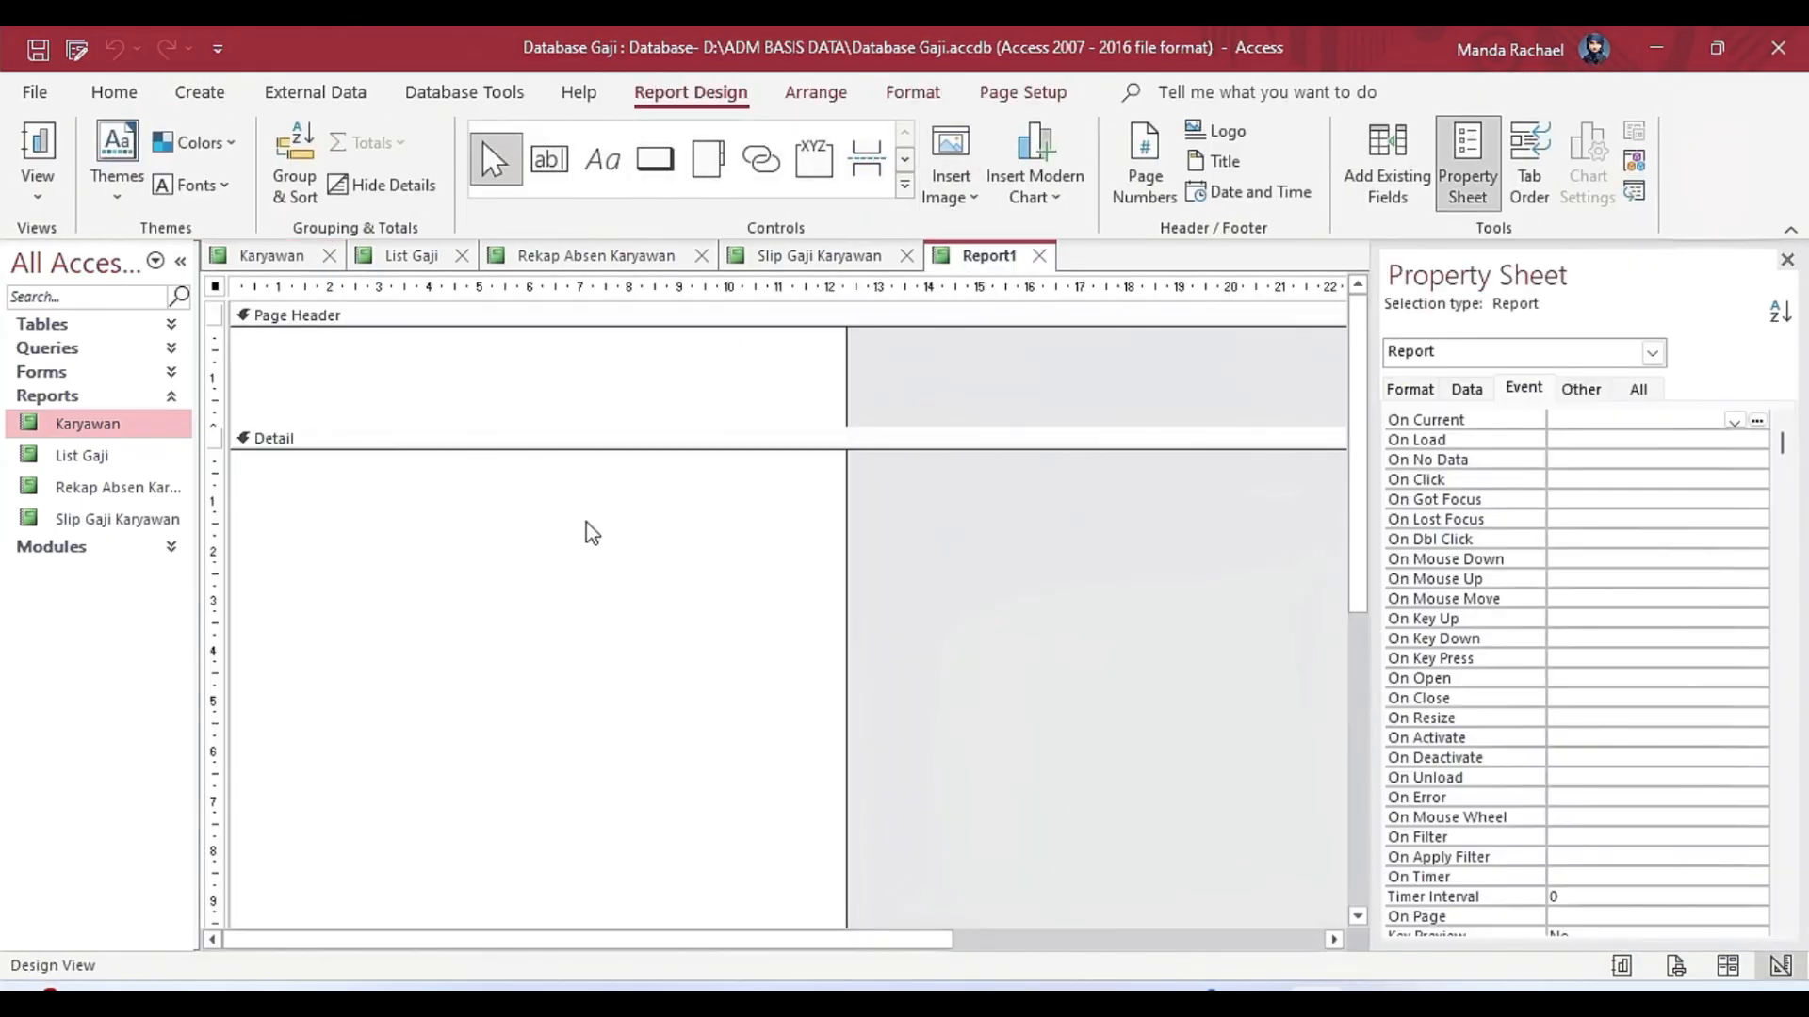
right_click(579, 569)
click(716, 897)
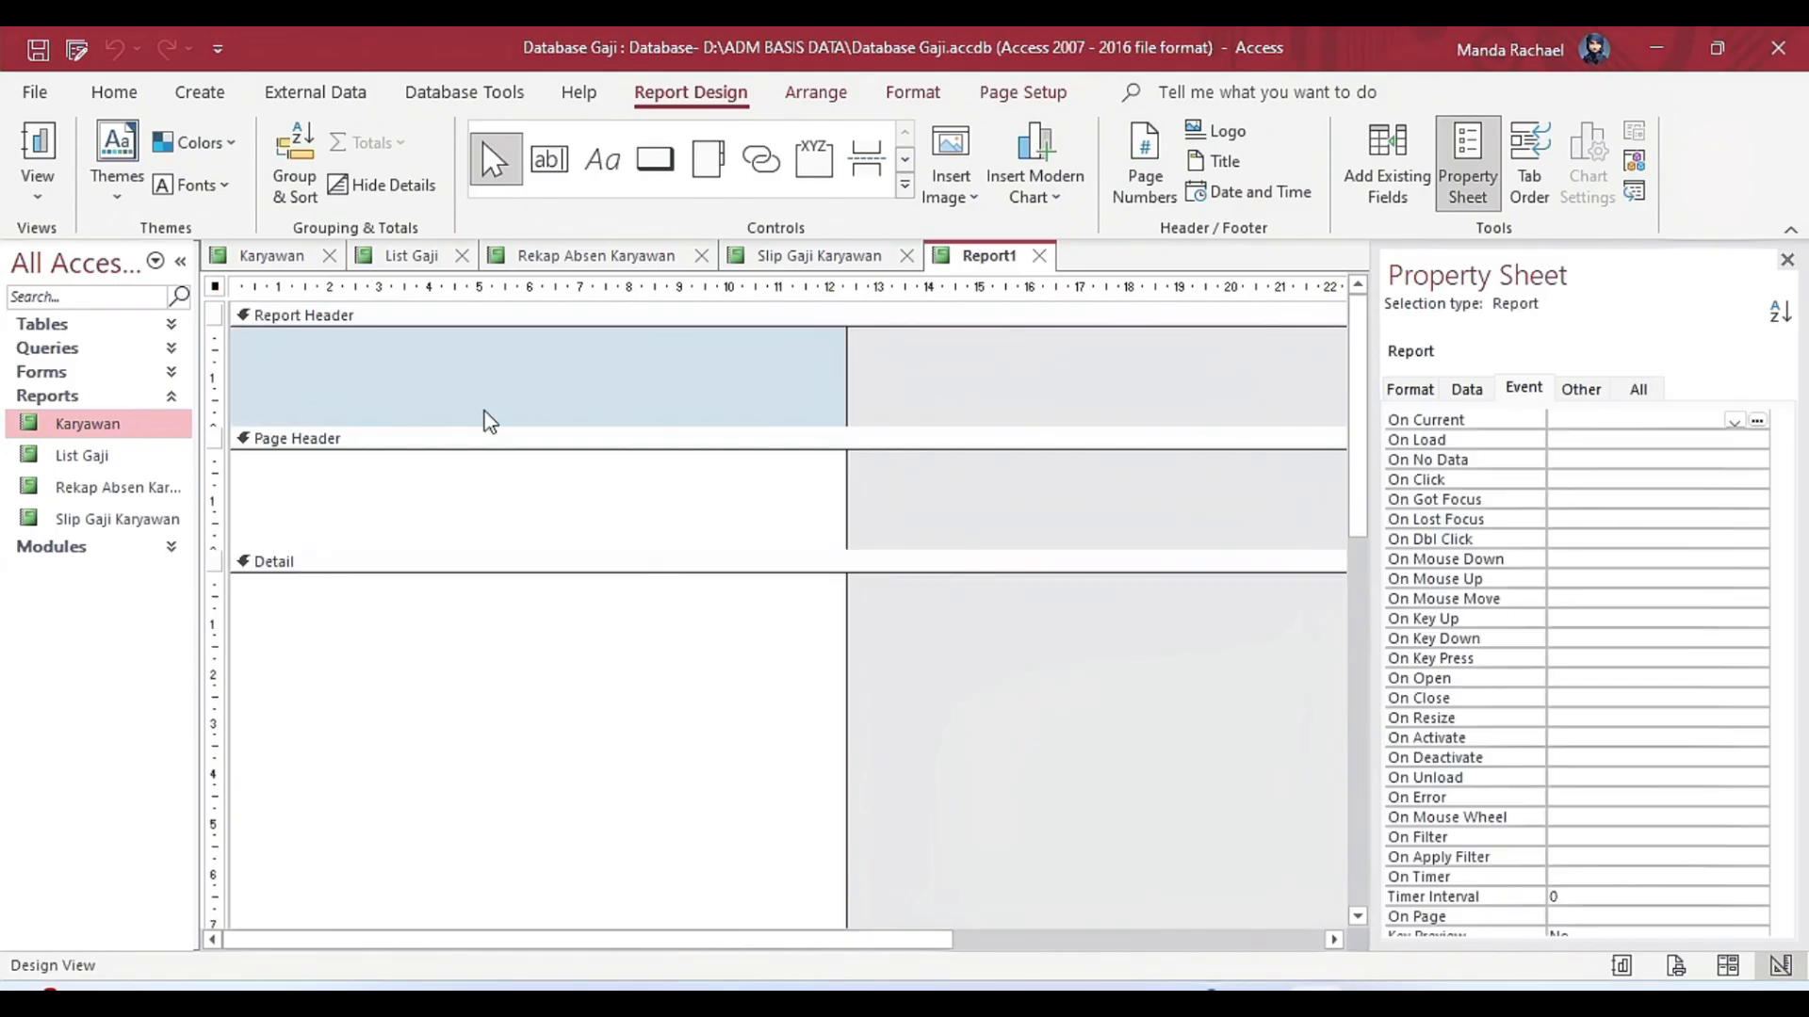
Collapse the new report's header and footer sections to zero height and size the Detail section to about 6.8 cm high.
drag(763, 426, 749, 326)
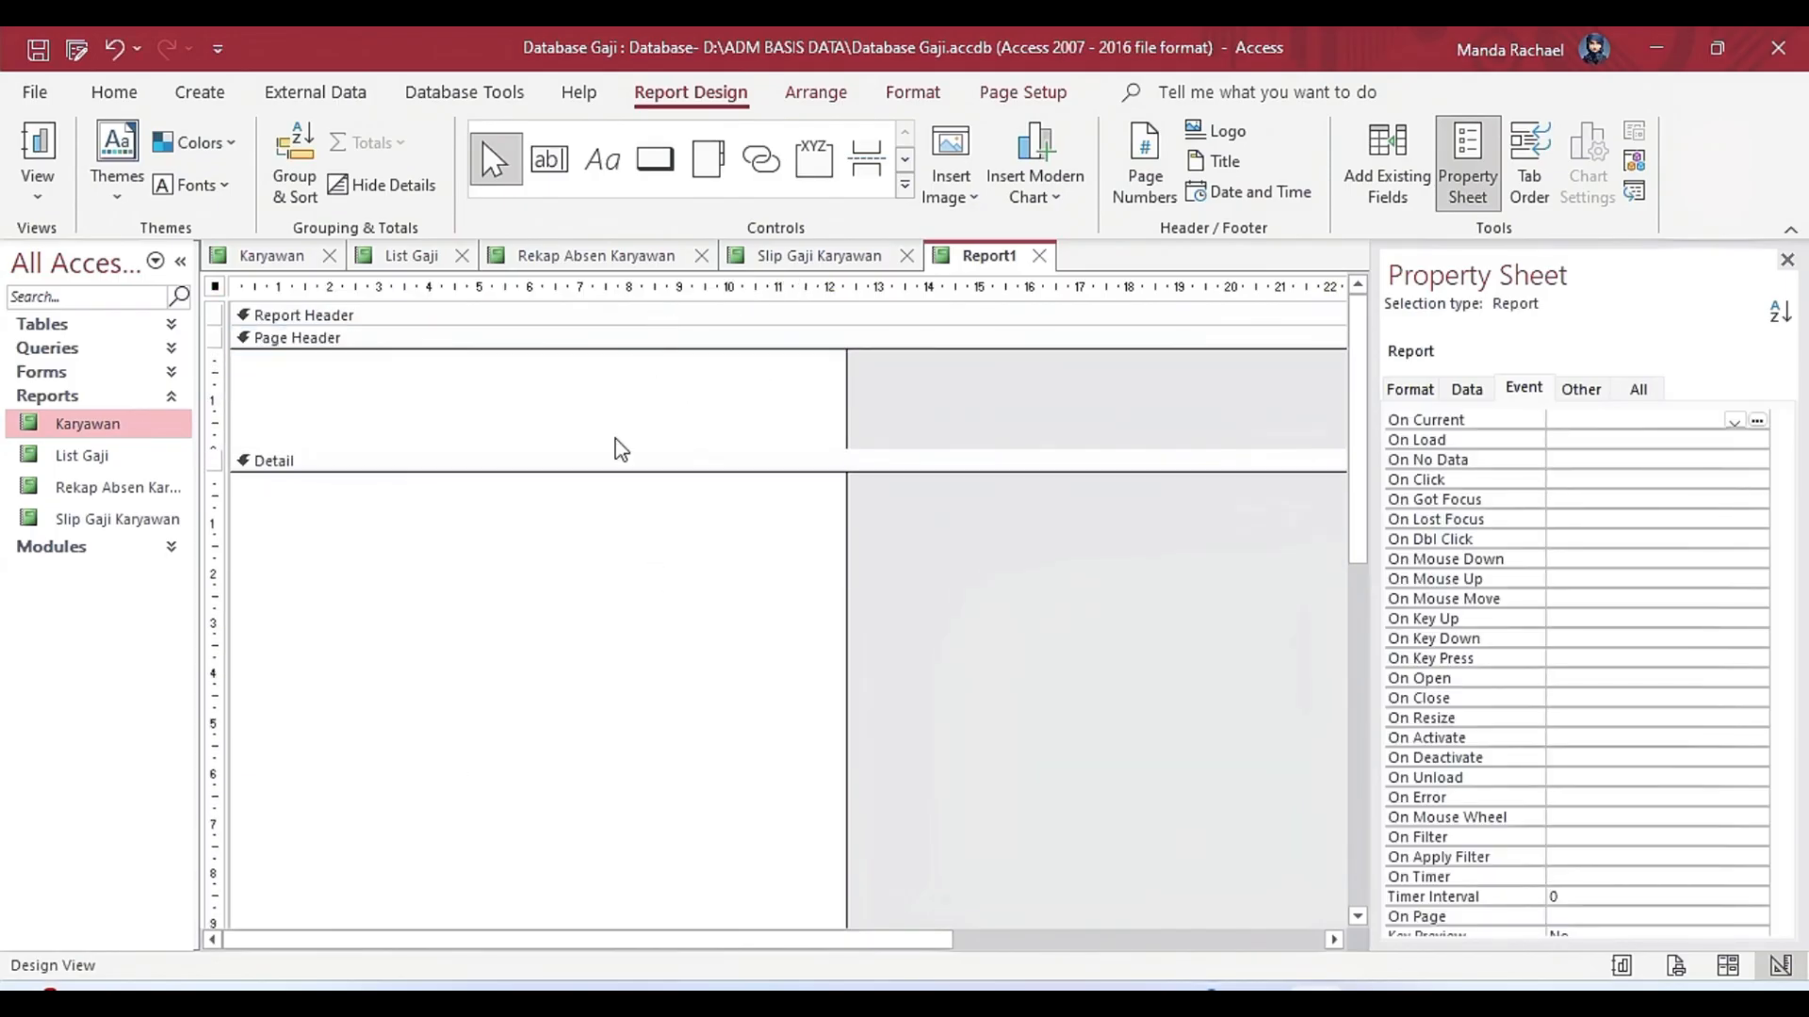
drag(618, 452, 603, 358)
drag(540, 897, 565, 636)
drag(571, 780, 607, 657)
drag(548, 778, 577, 680)
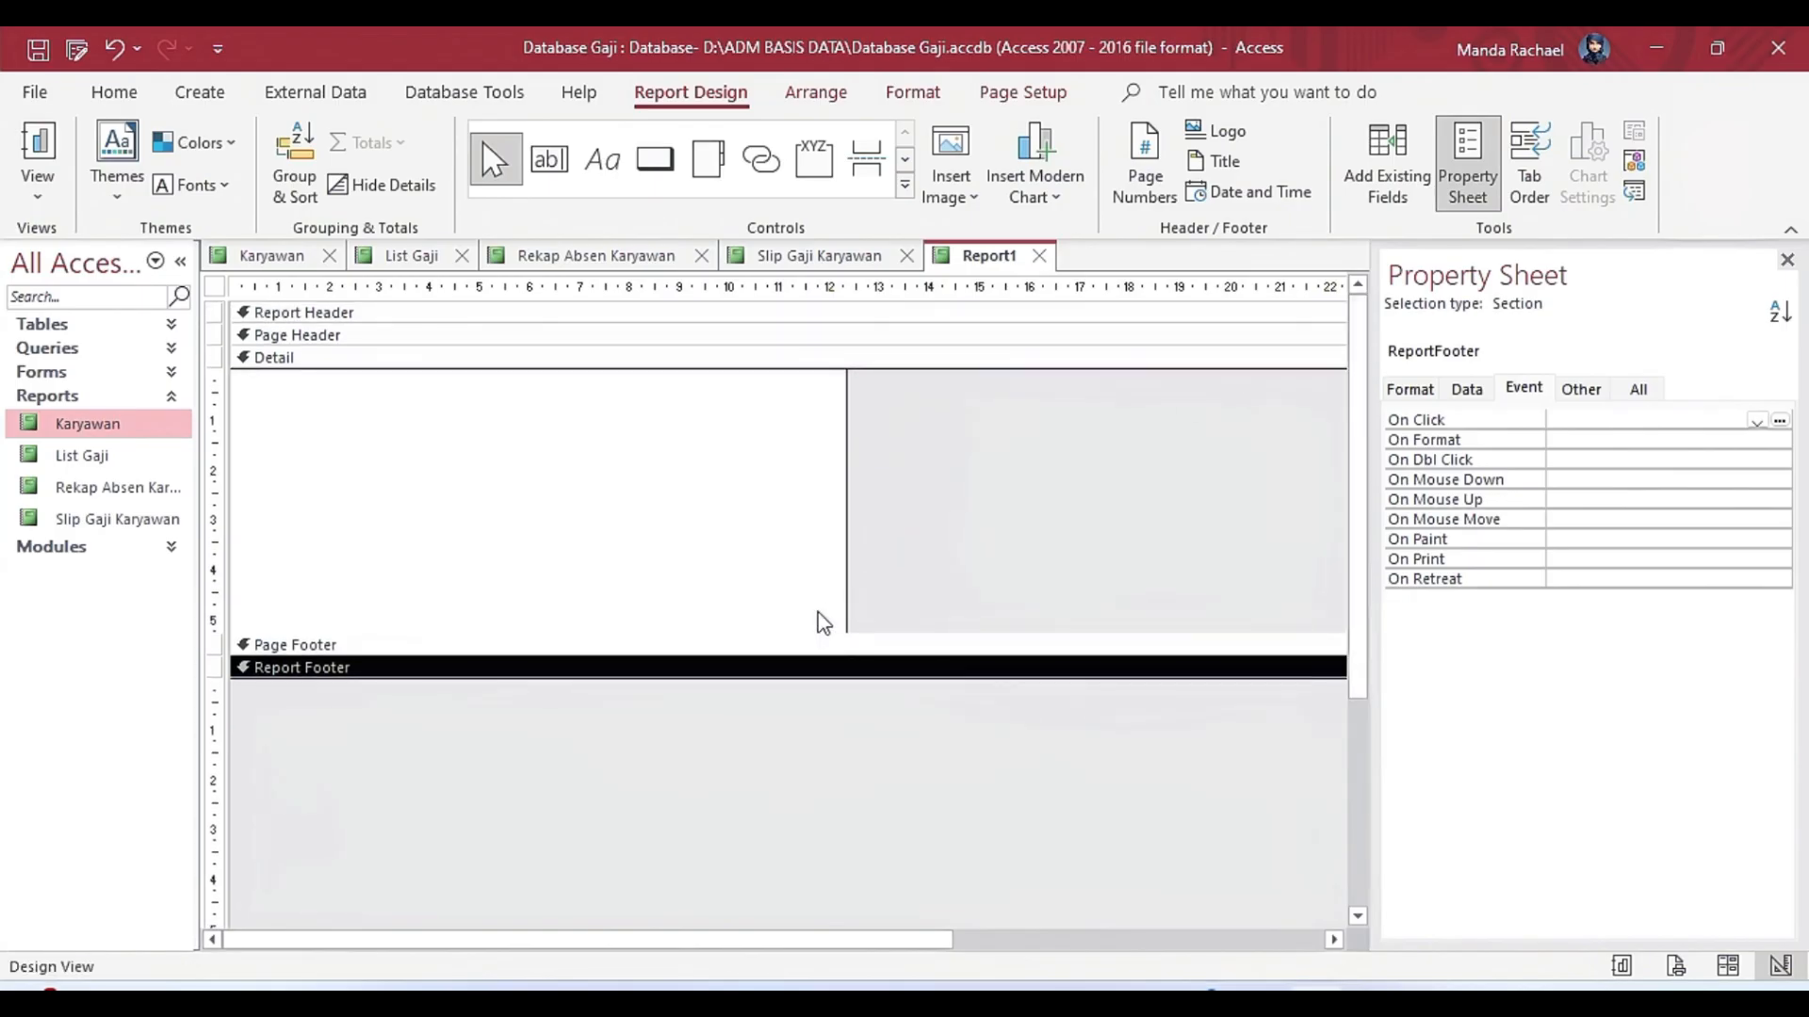
drag(818, 637, 814, 708)
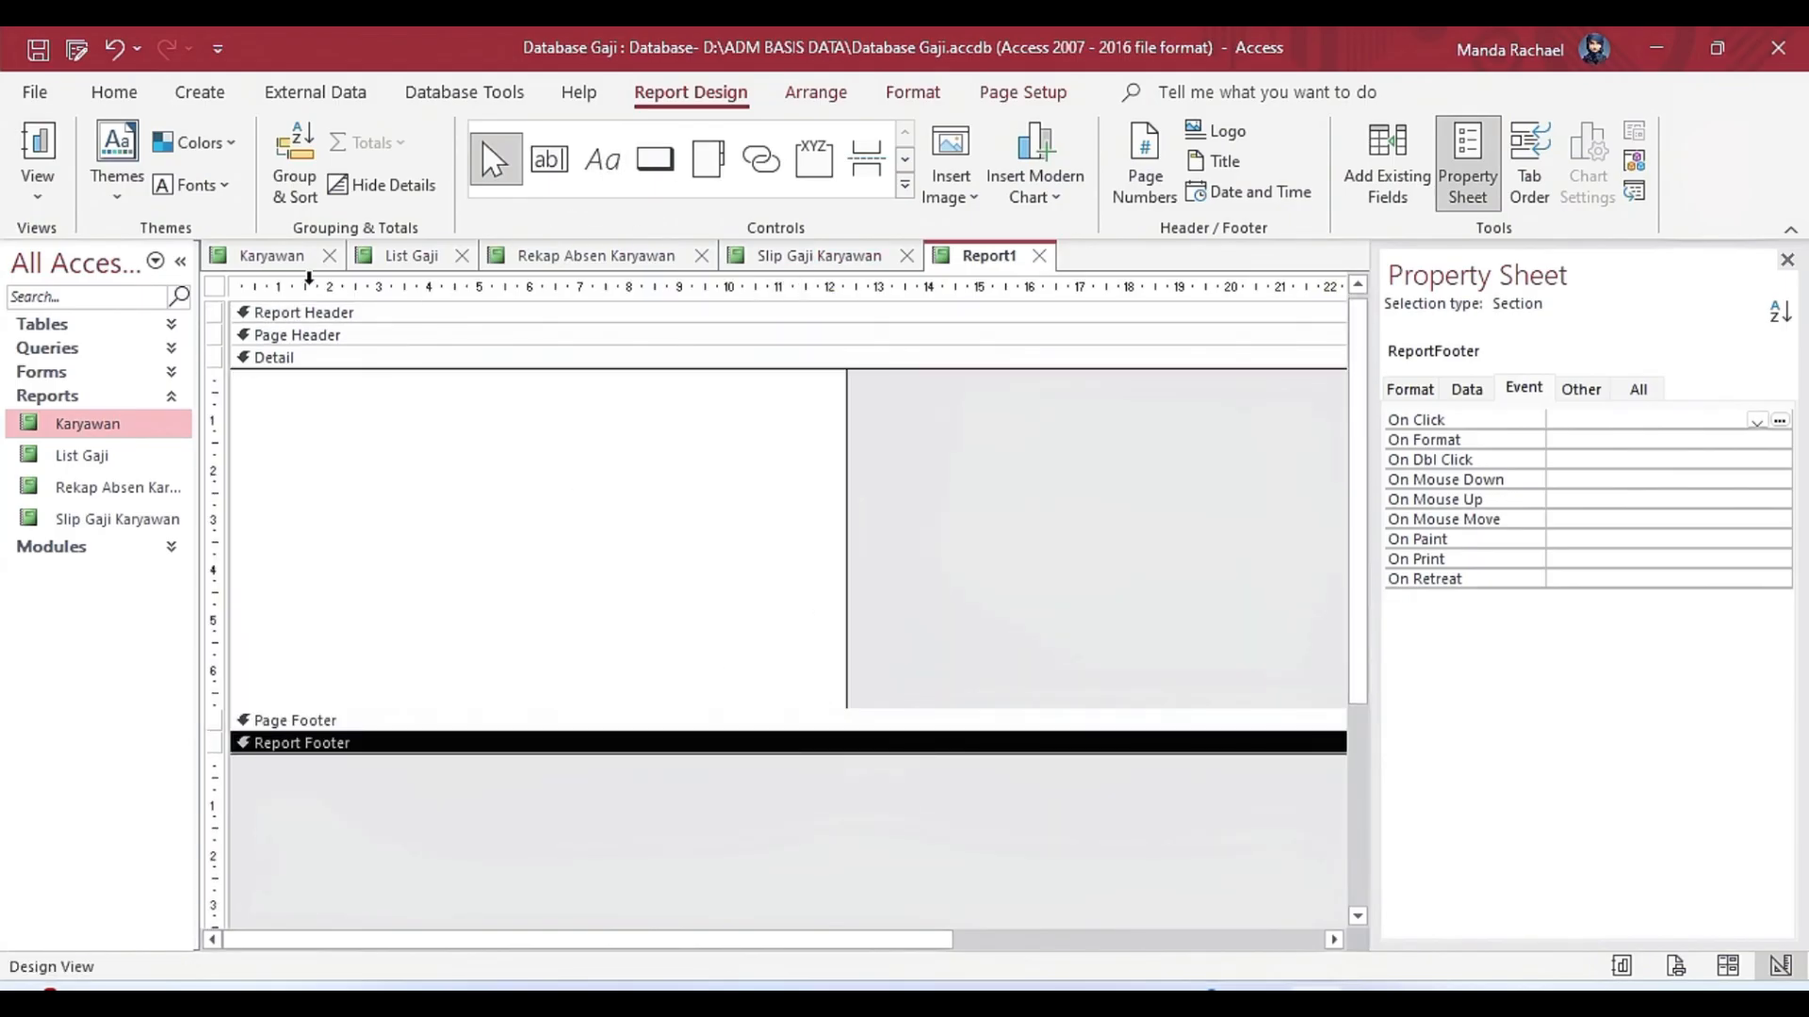
Set the new report's Record Source to Tabel Karyawan, after a brief look at the existing Karyawan report.
click(284, 262)
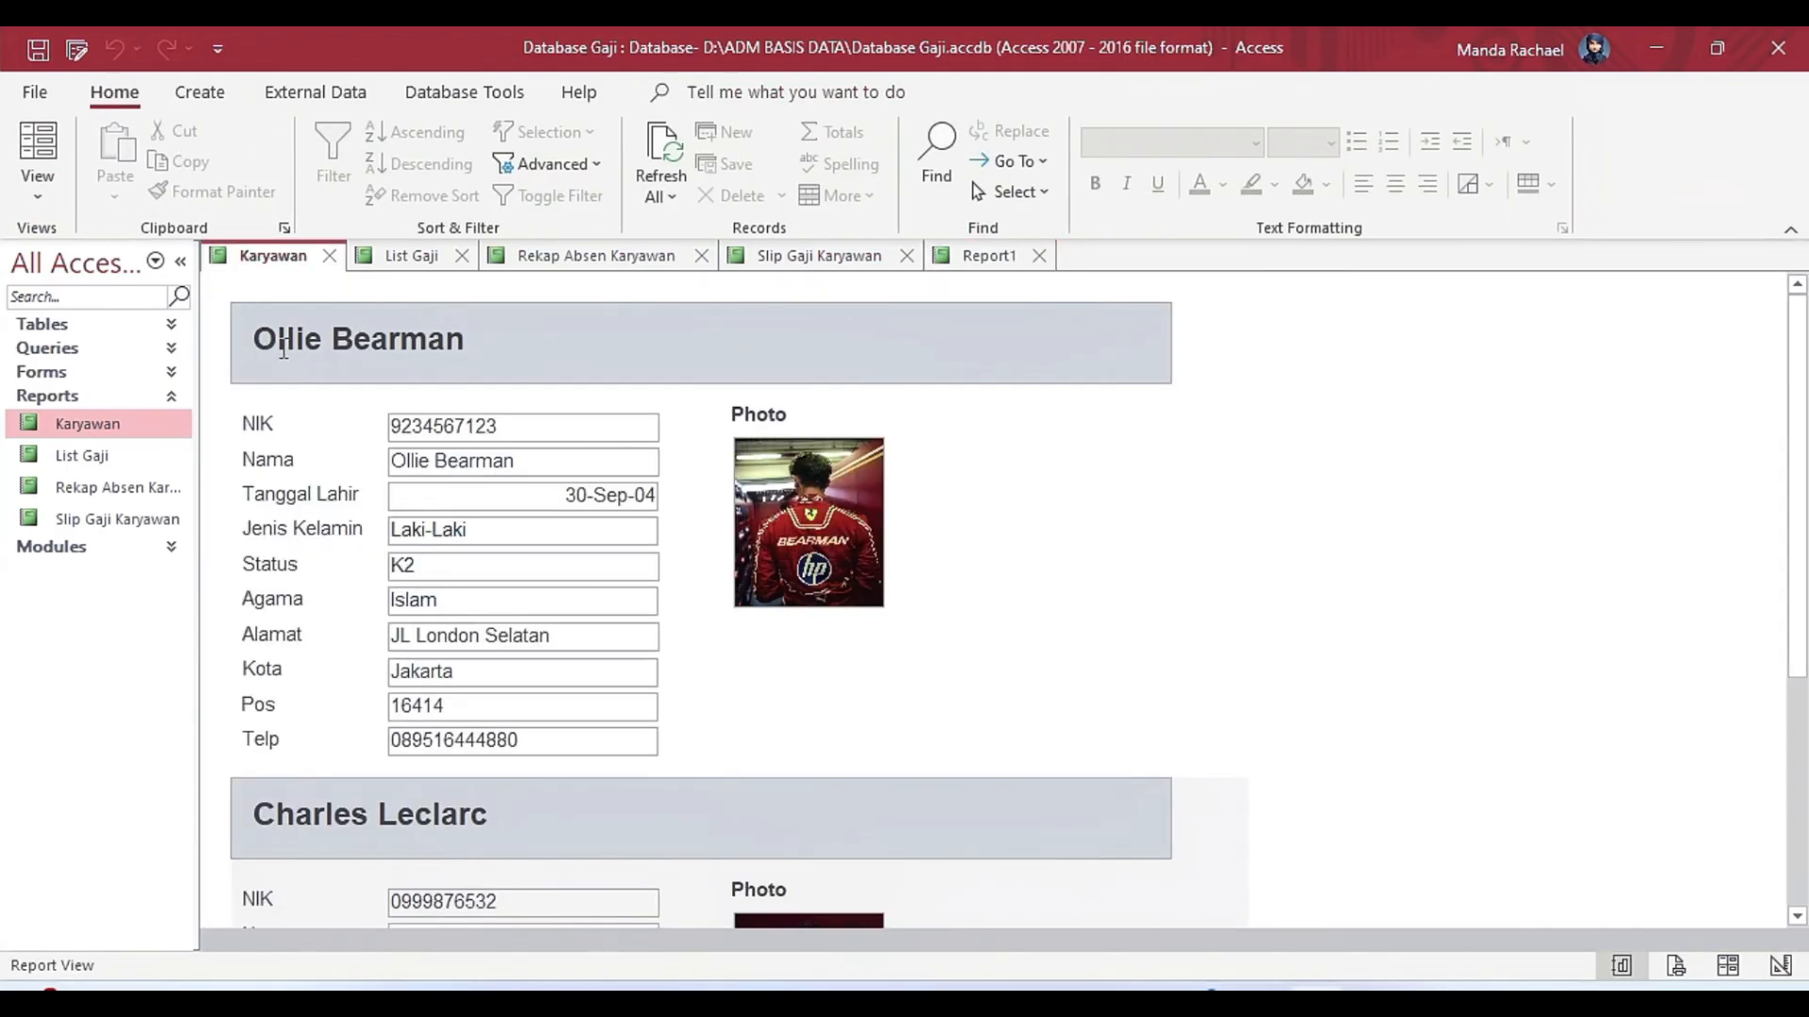
click(989, 254)
click(1431, 390)
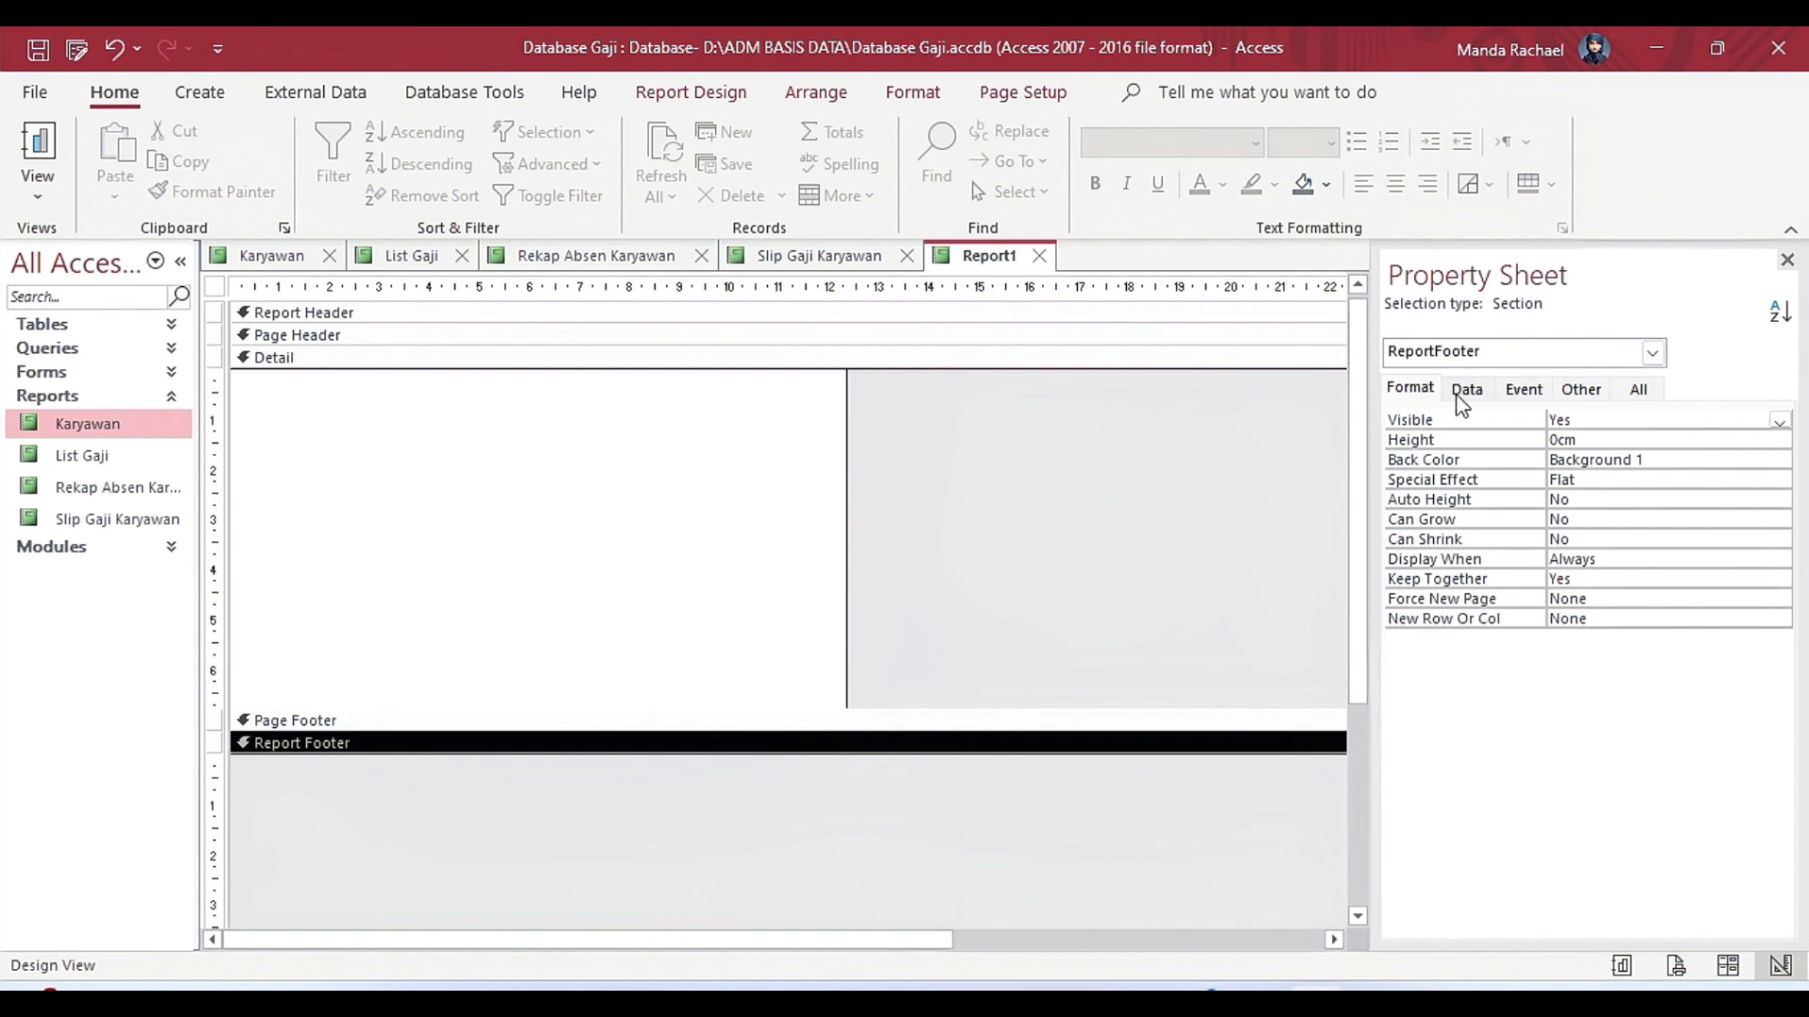
click(823, 505)
click(1652, 351)
click(1588, 425)
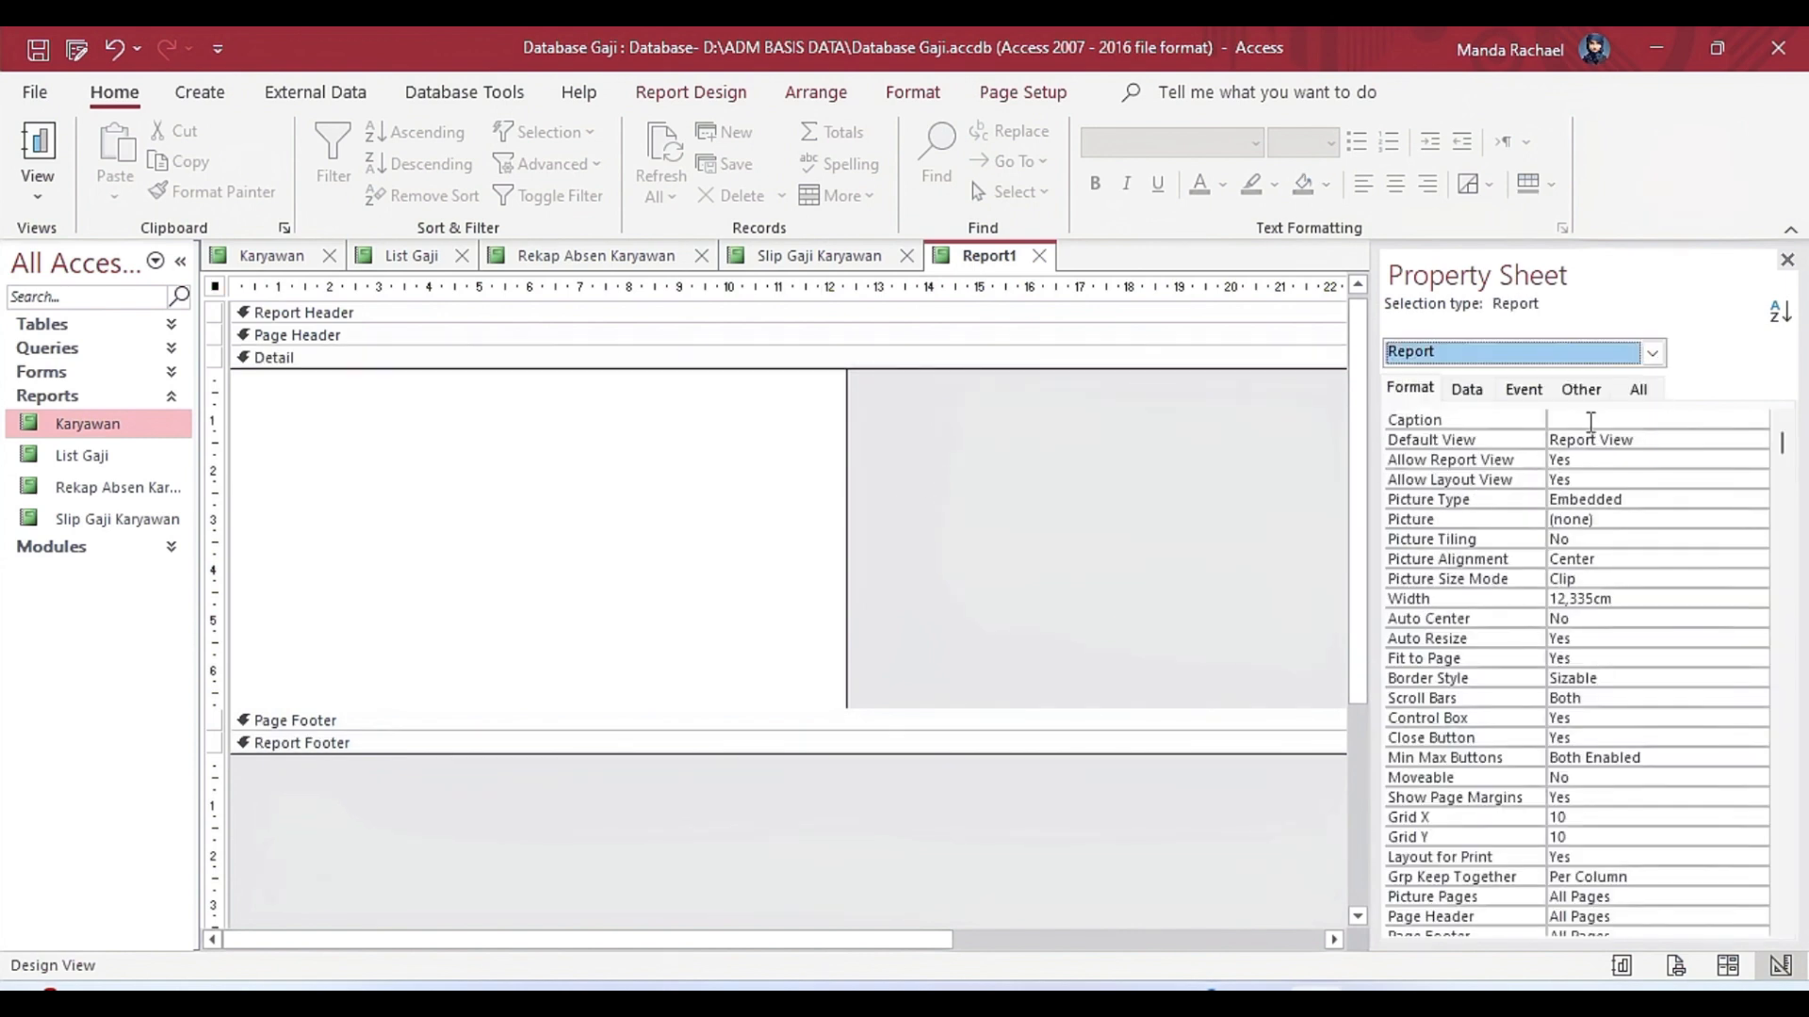
click(1467, 388)
click(1757, 420)
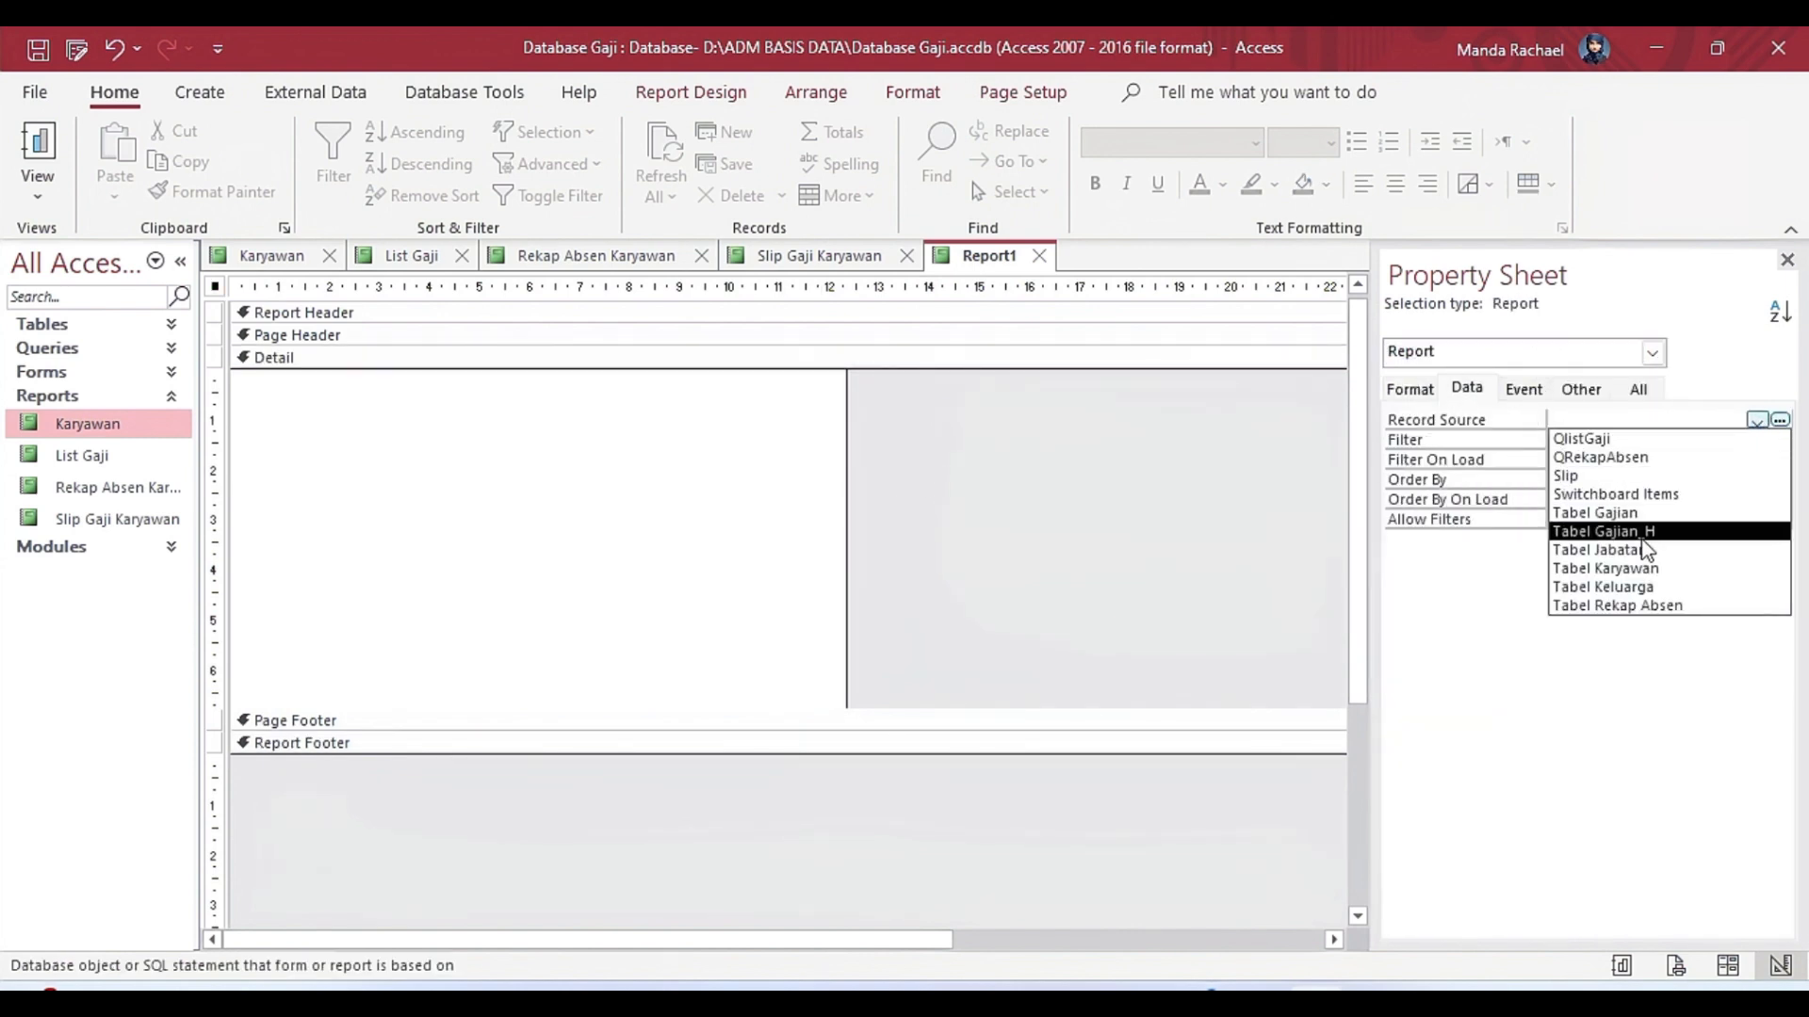
click(1658, 569)
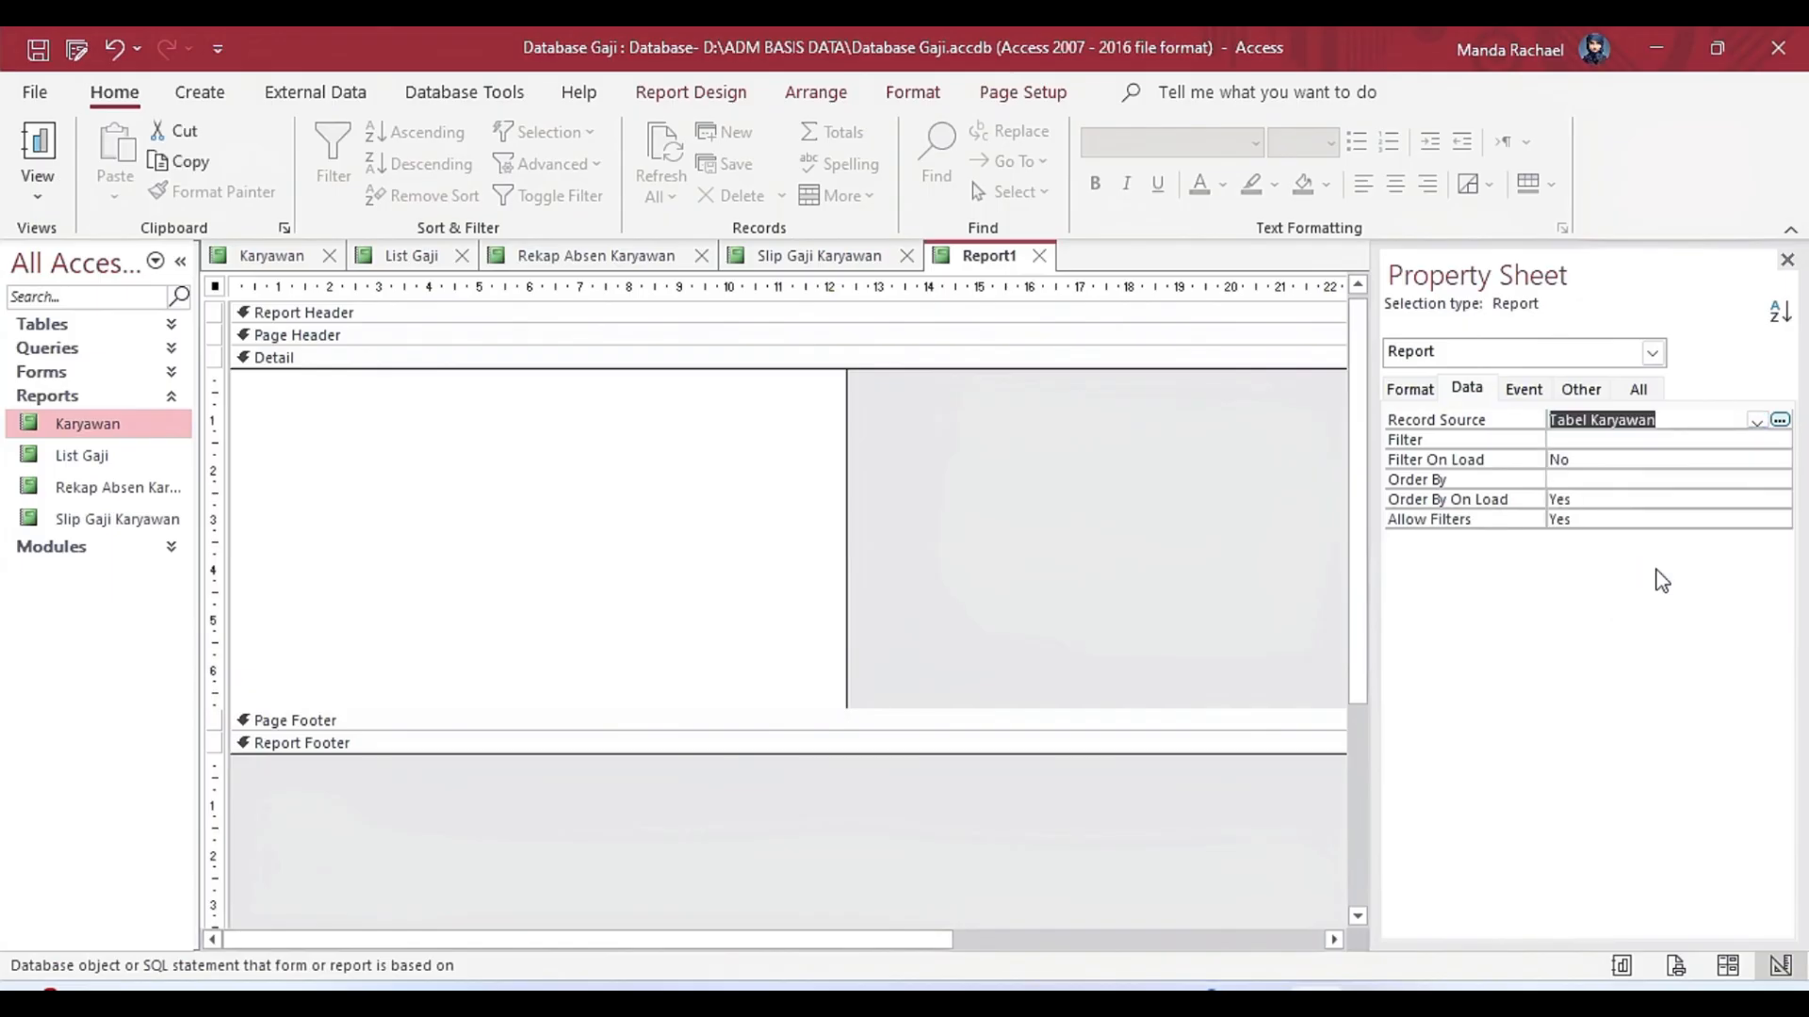
Extend the Detail section to about 8 cm and place the NIK field in it, about 2 cm down near the left margin.
click(691, 91)
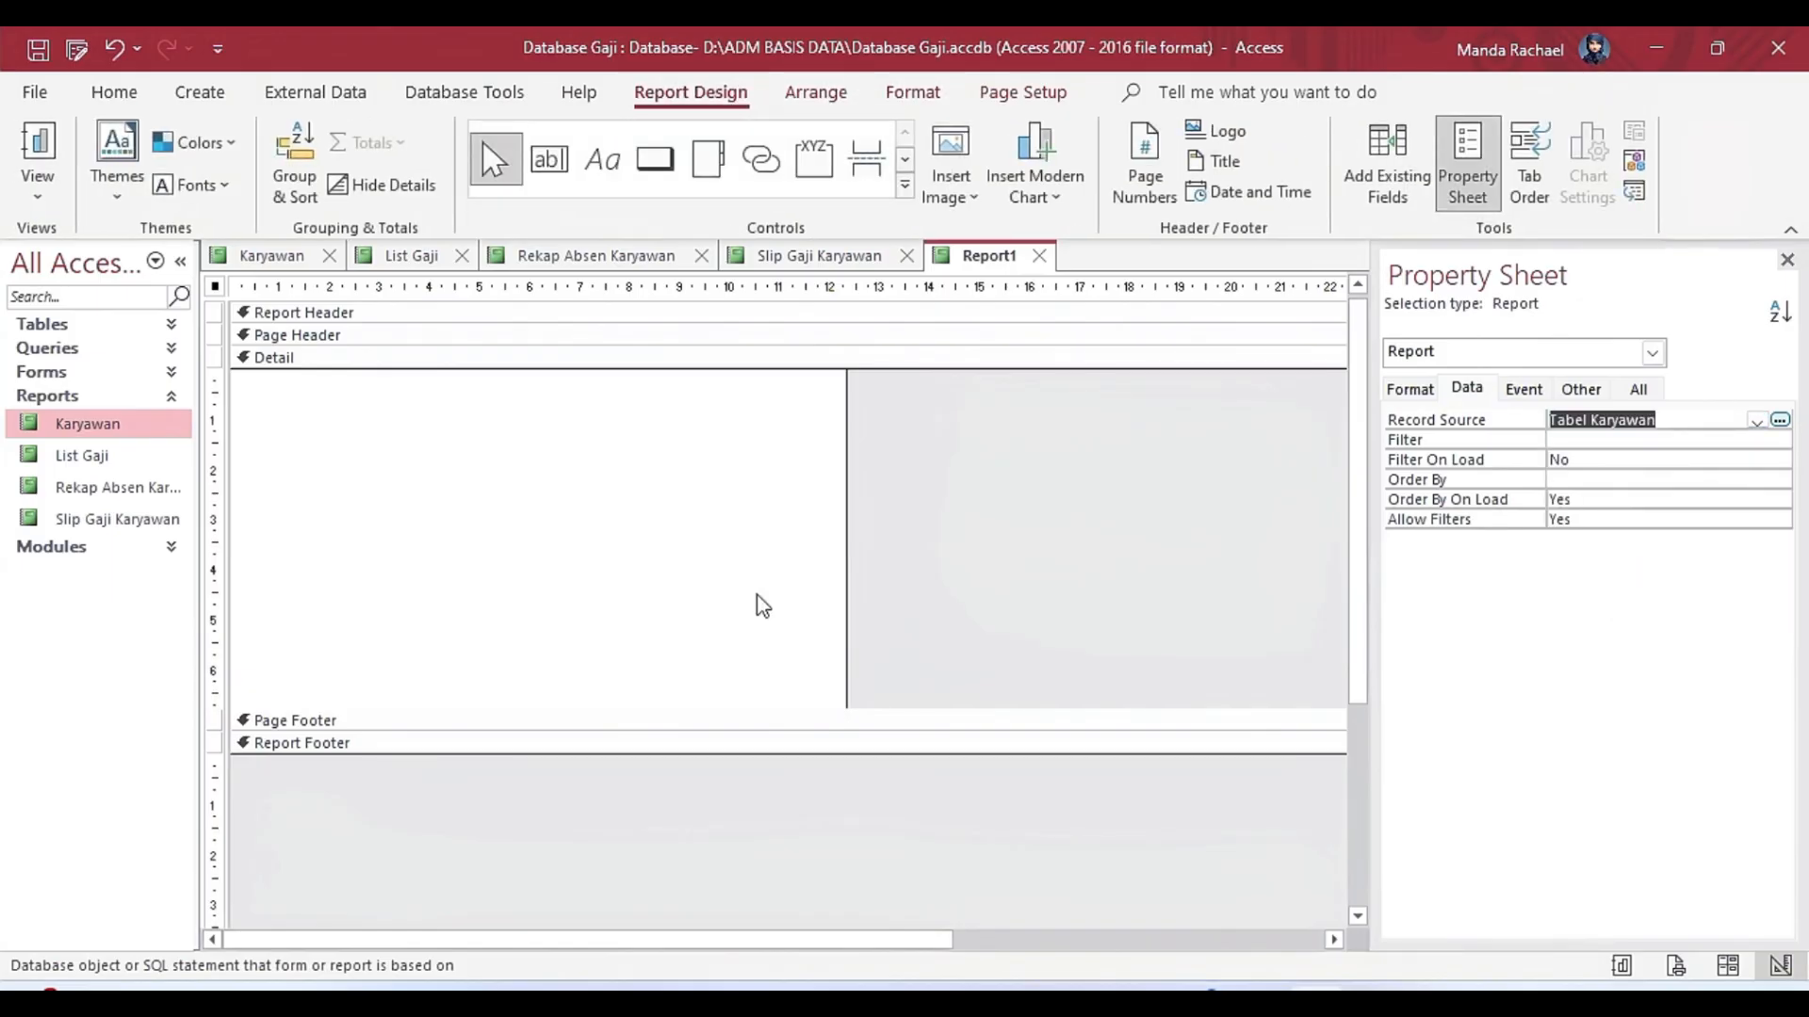
drag(748, 757, 748, 775)
click(1387, 160)
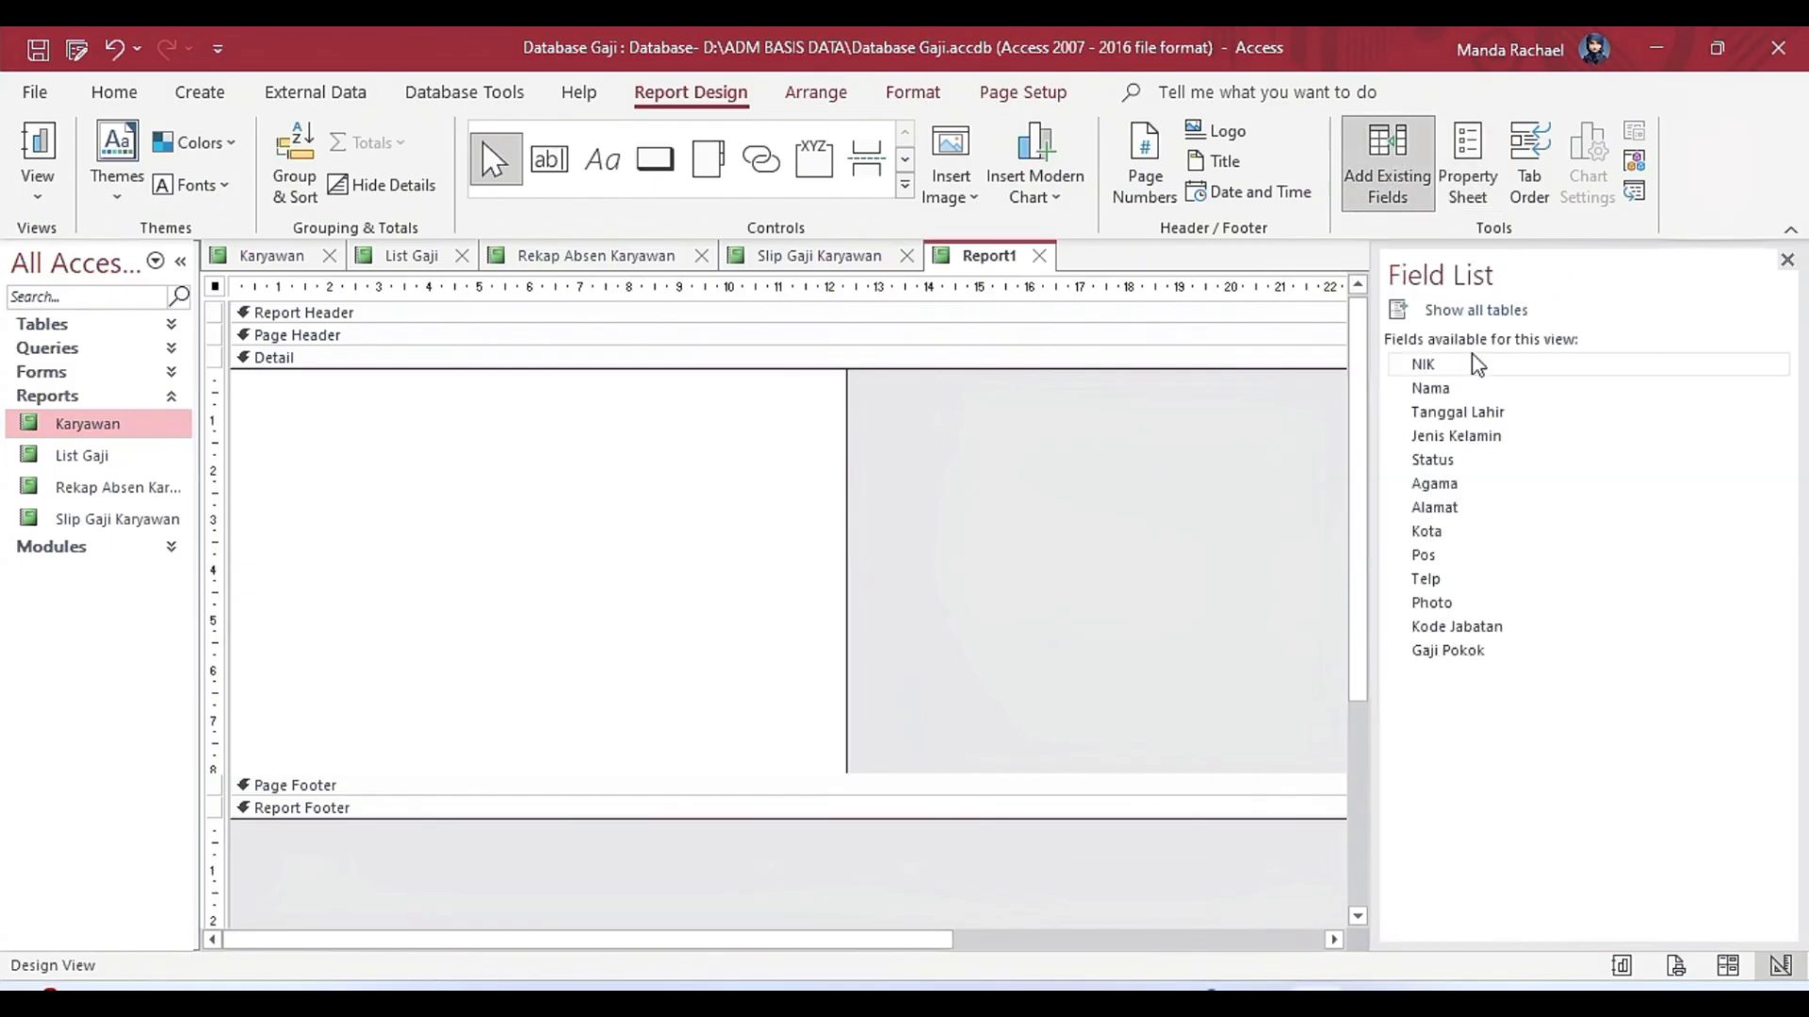
drag(1422, 364, 284, 462)
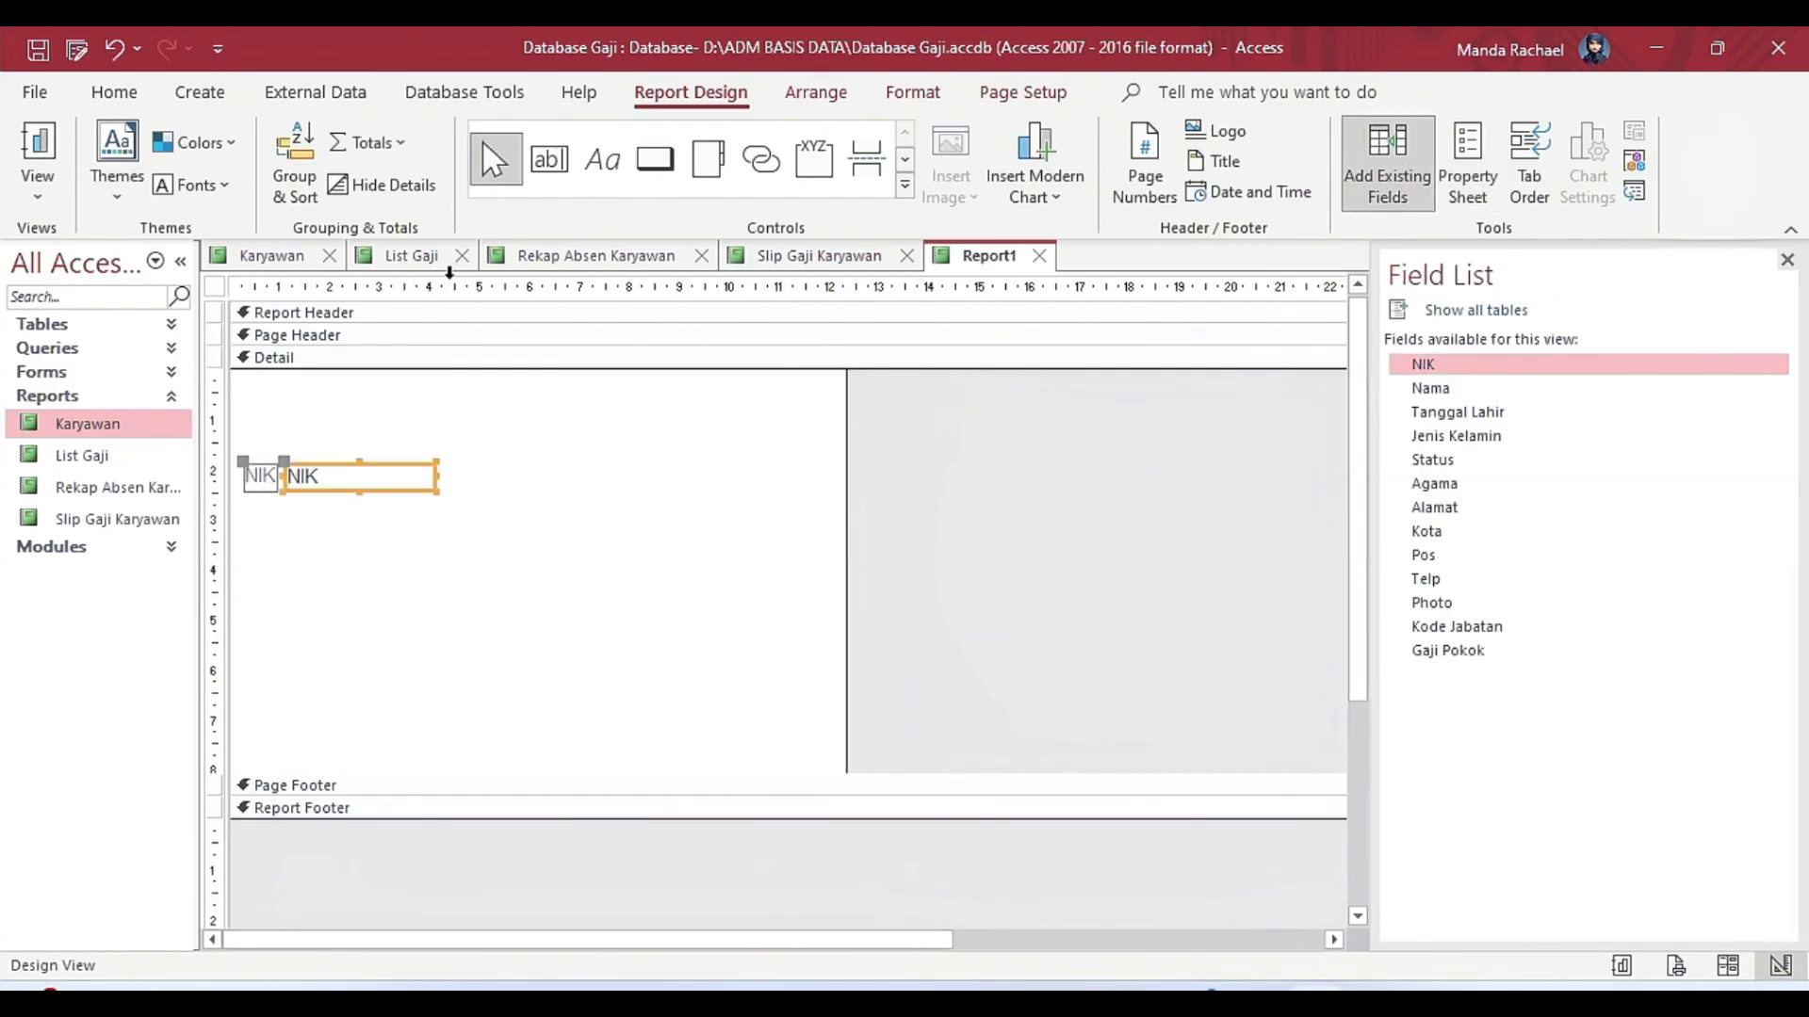
Open the Karyawan report in Design view and set the Control Source of its large heading text box to Nama.
click(271, 255)
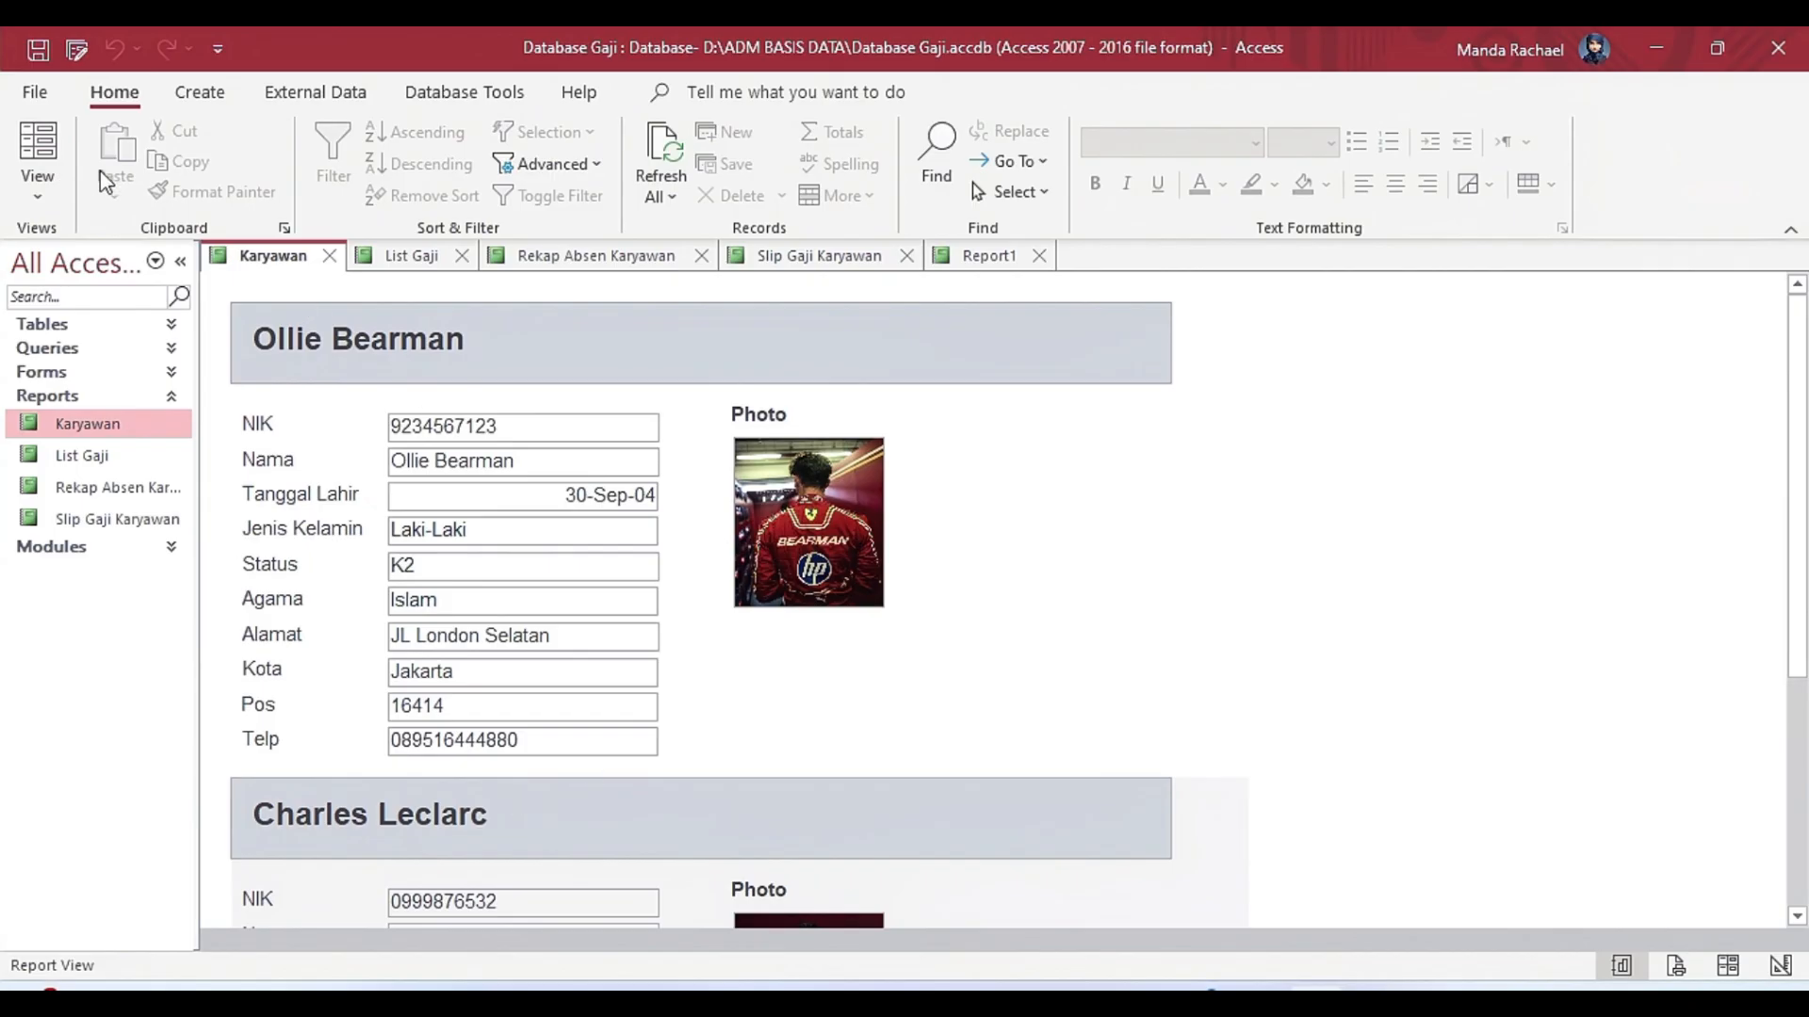
click(38, 188)
click(118, 436)
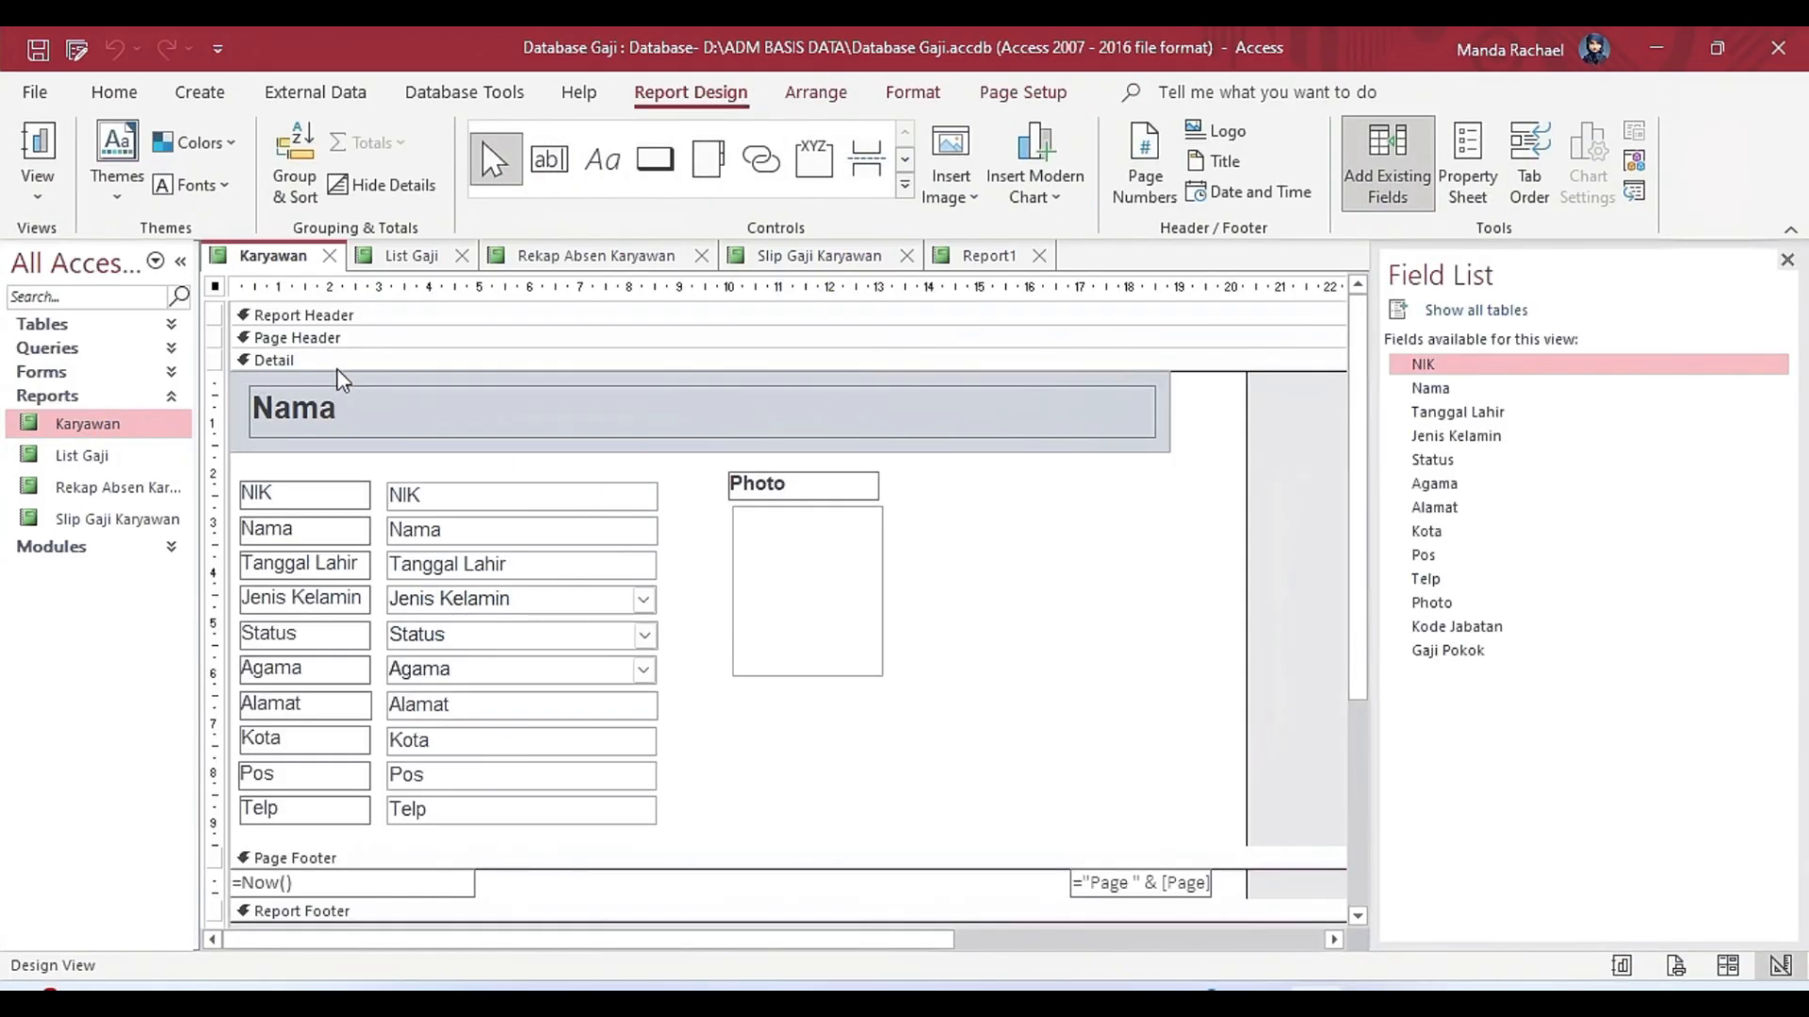
click(397, 417)
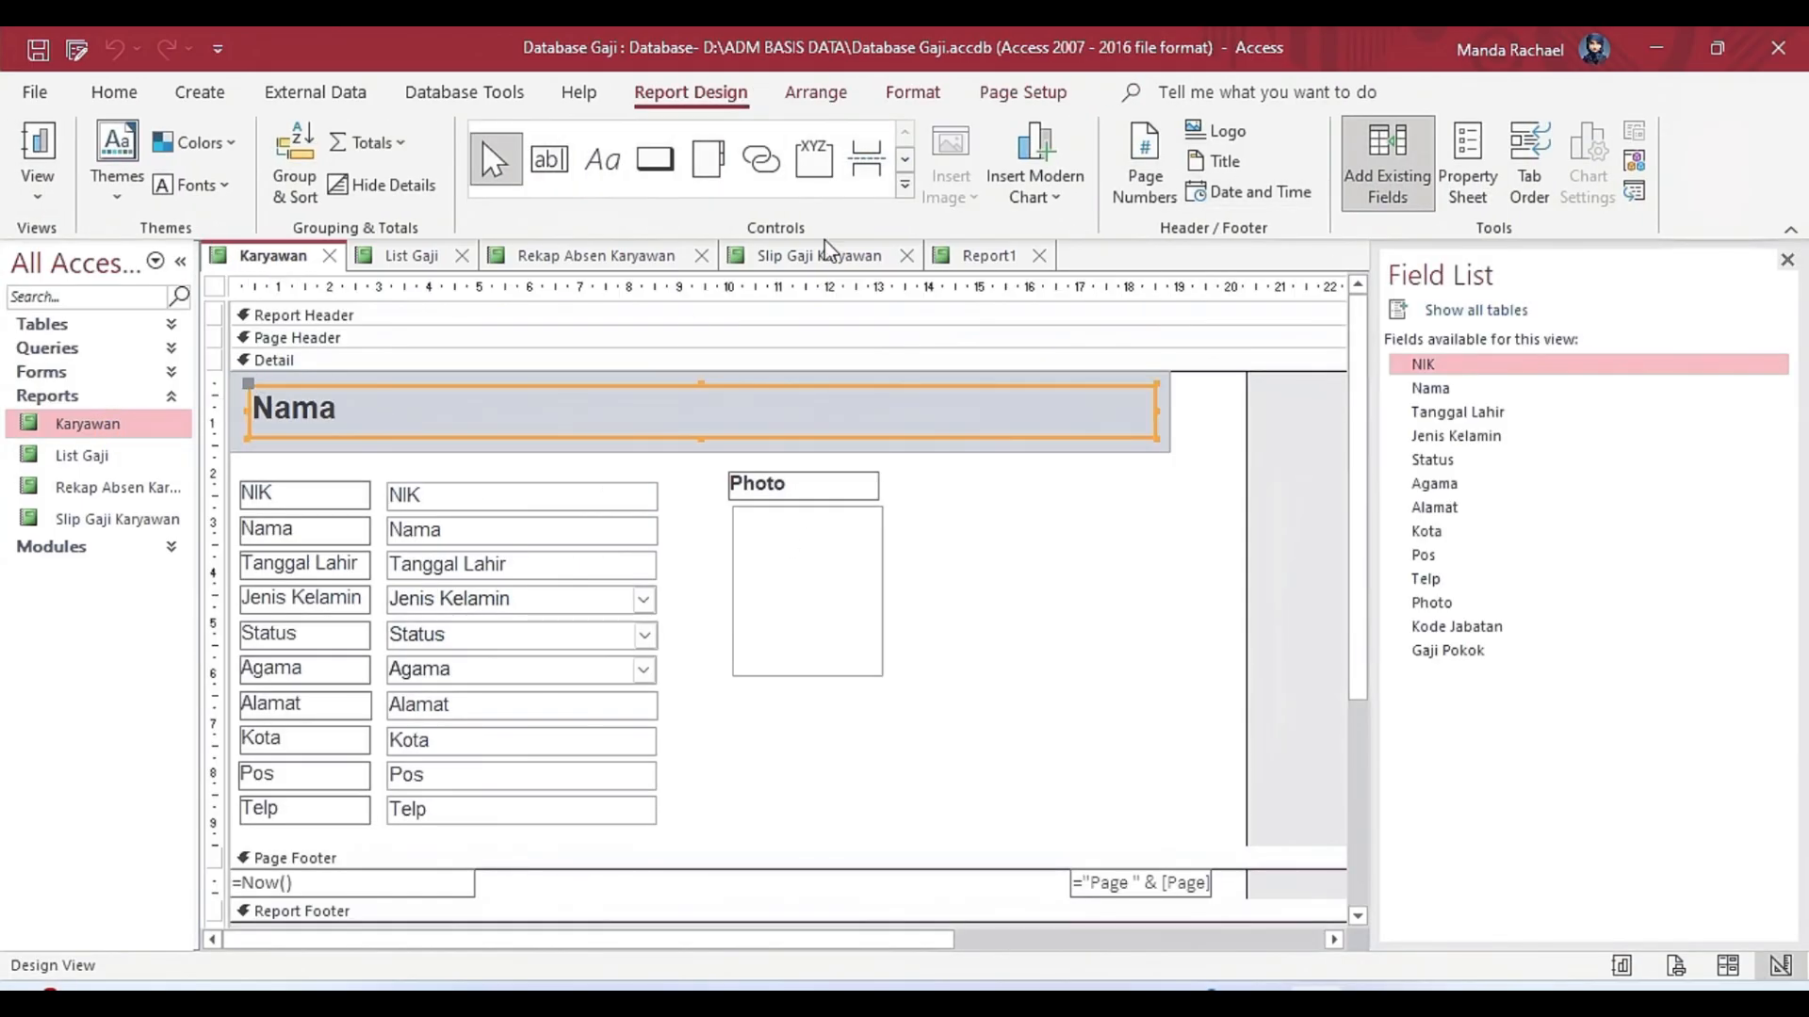
click(1467, 169)
click(1757, 422)
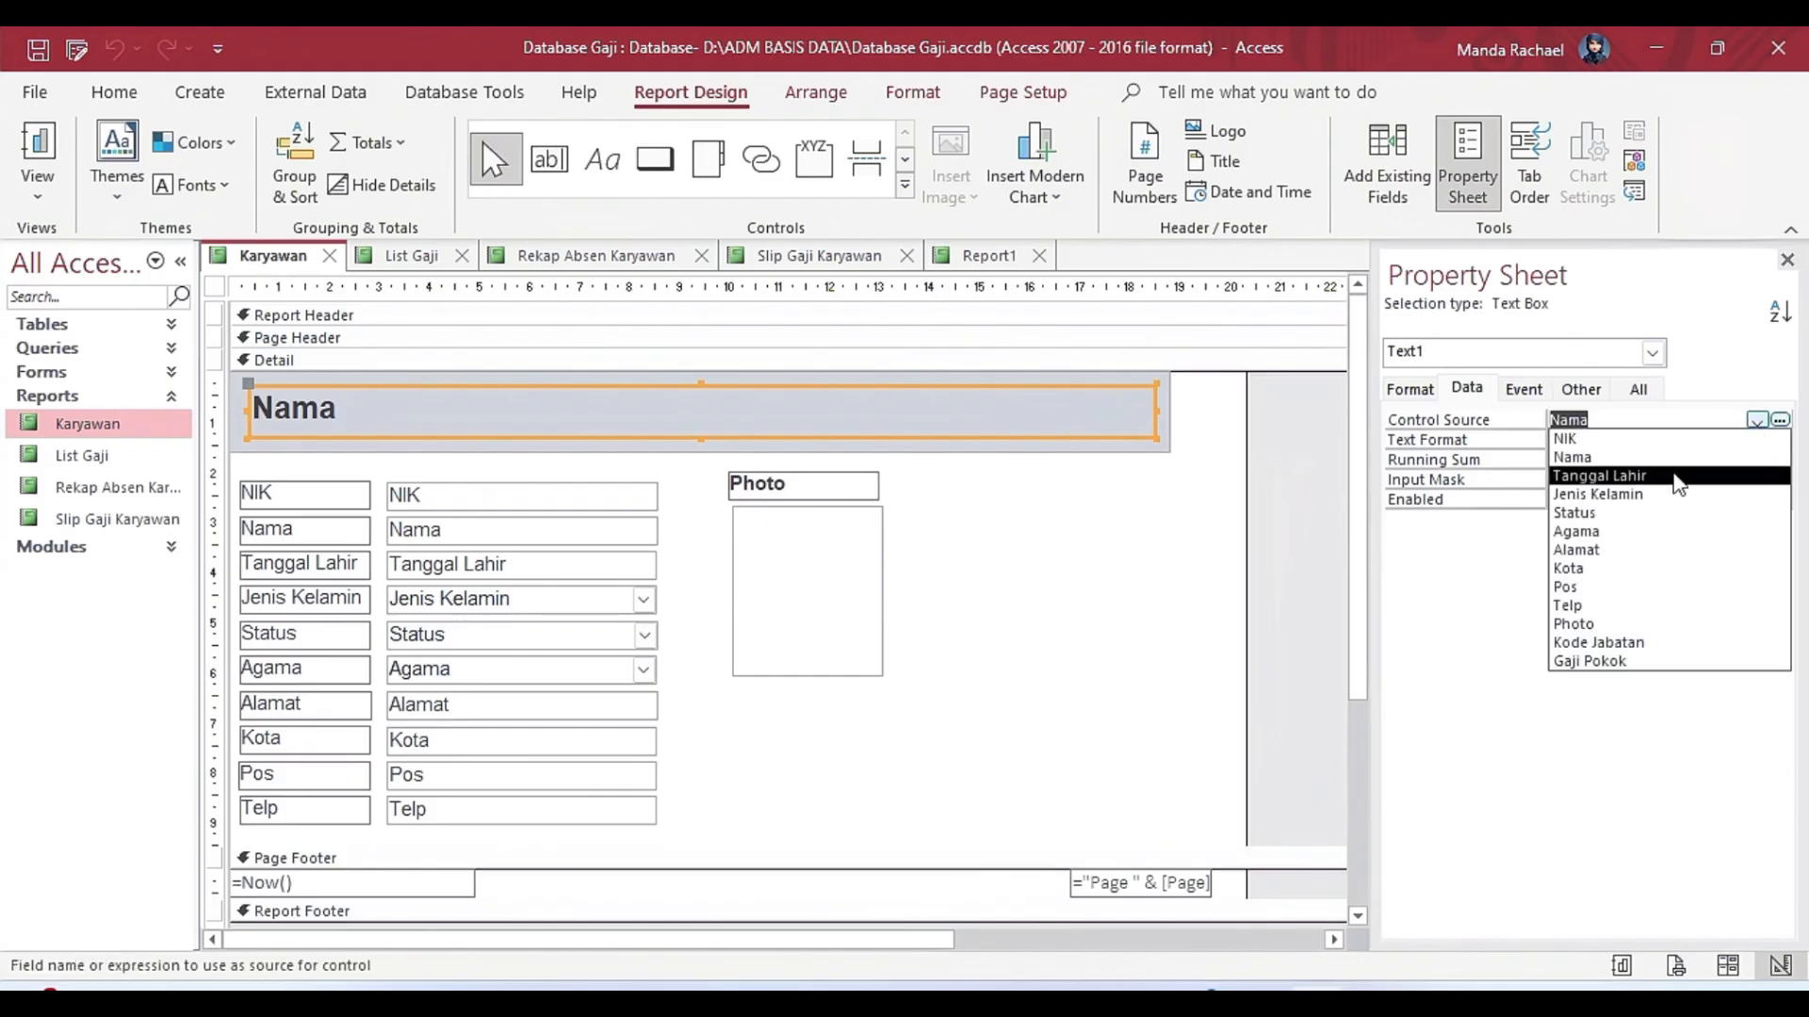
click(1602, 452)
Check the Record Source in the Karyawan report's own data properties.
click(975, 586)
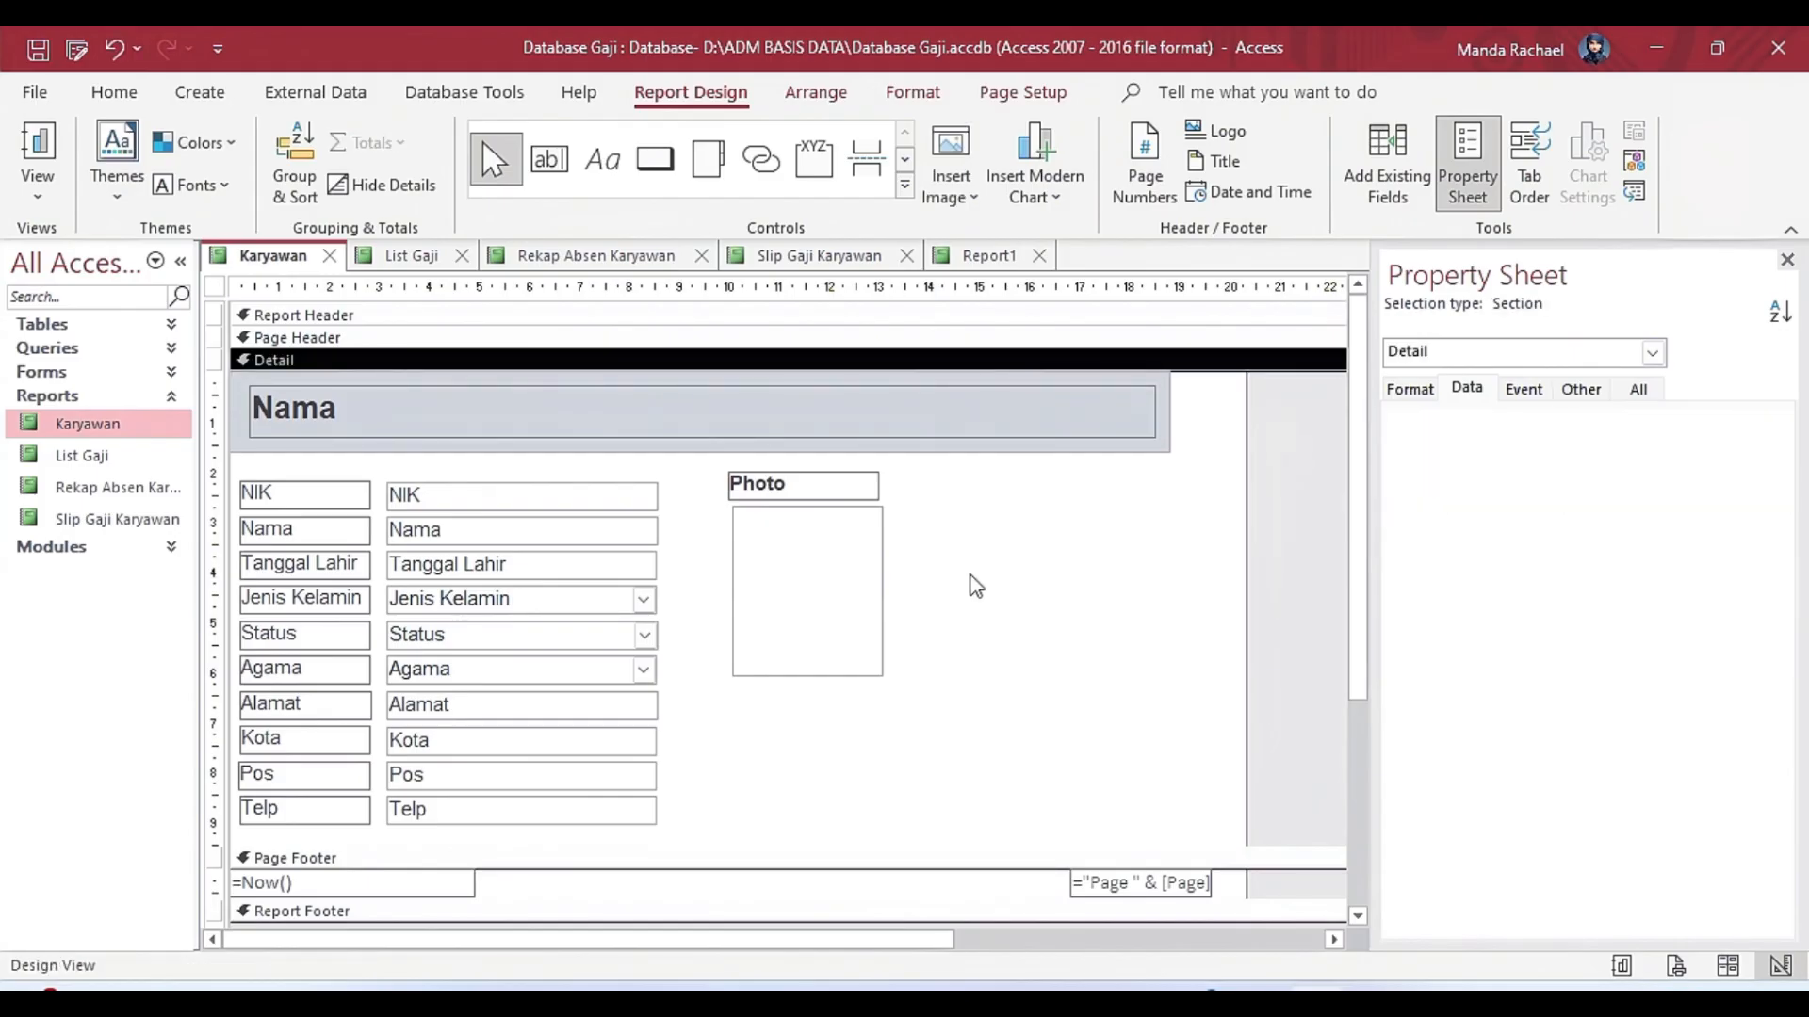
click(1651, 354)
scroll(1655, 476, up, 1)
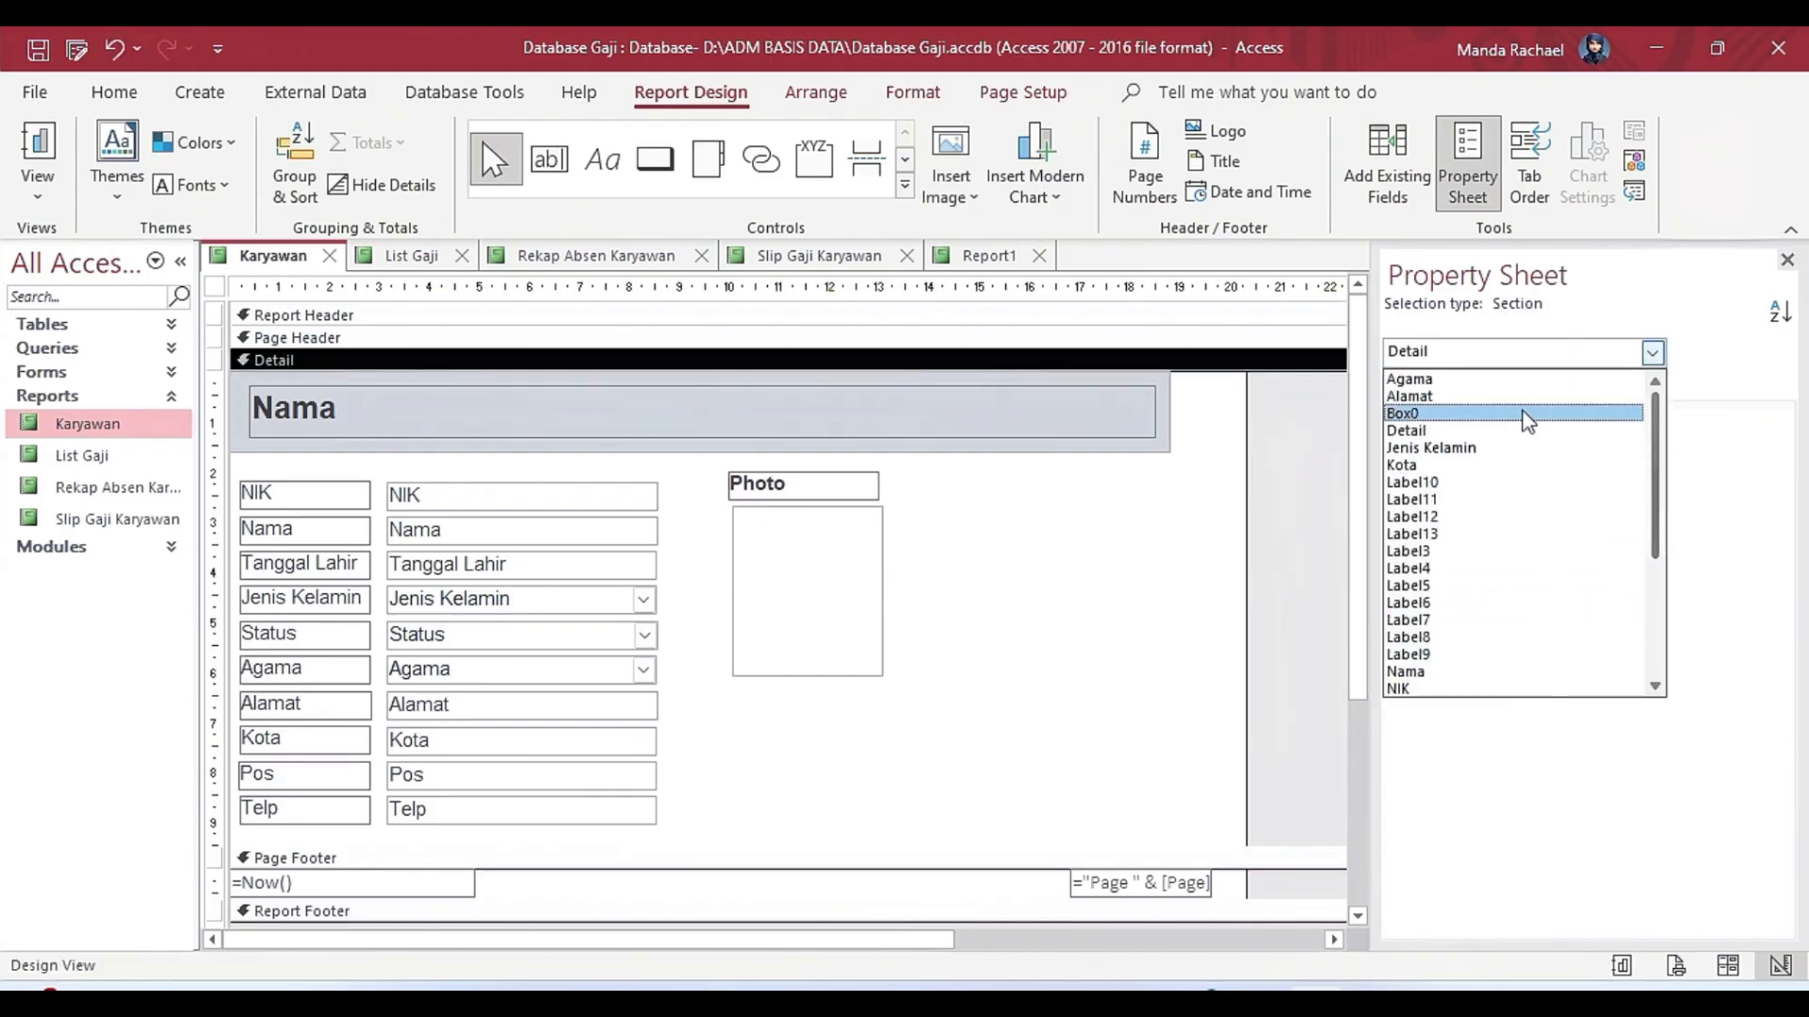
scroll(1521, 471, down, 3)
click(1488, 565)
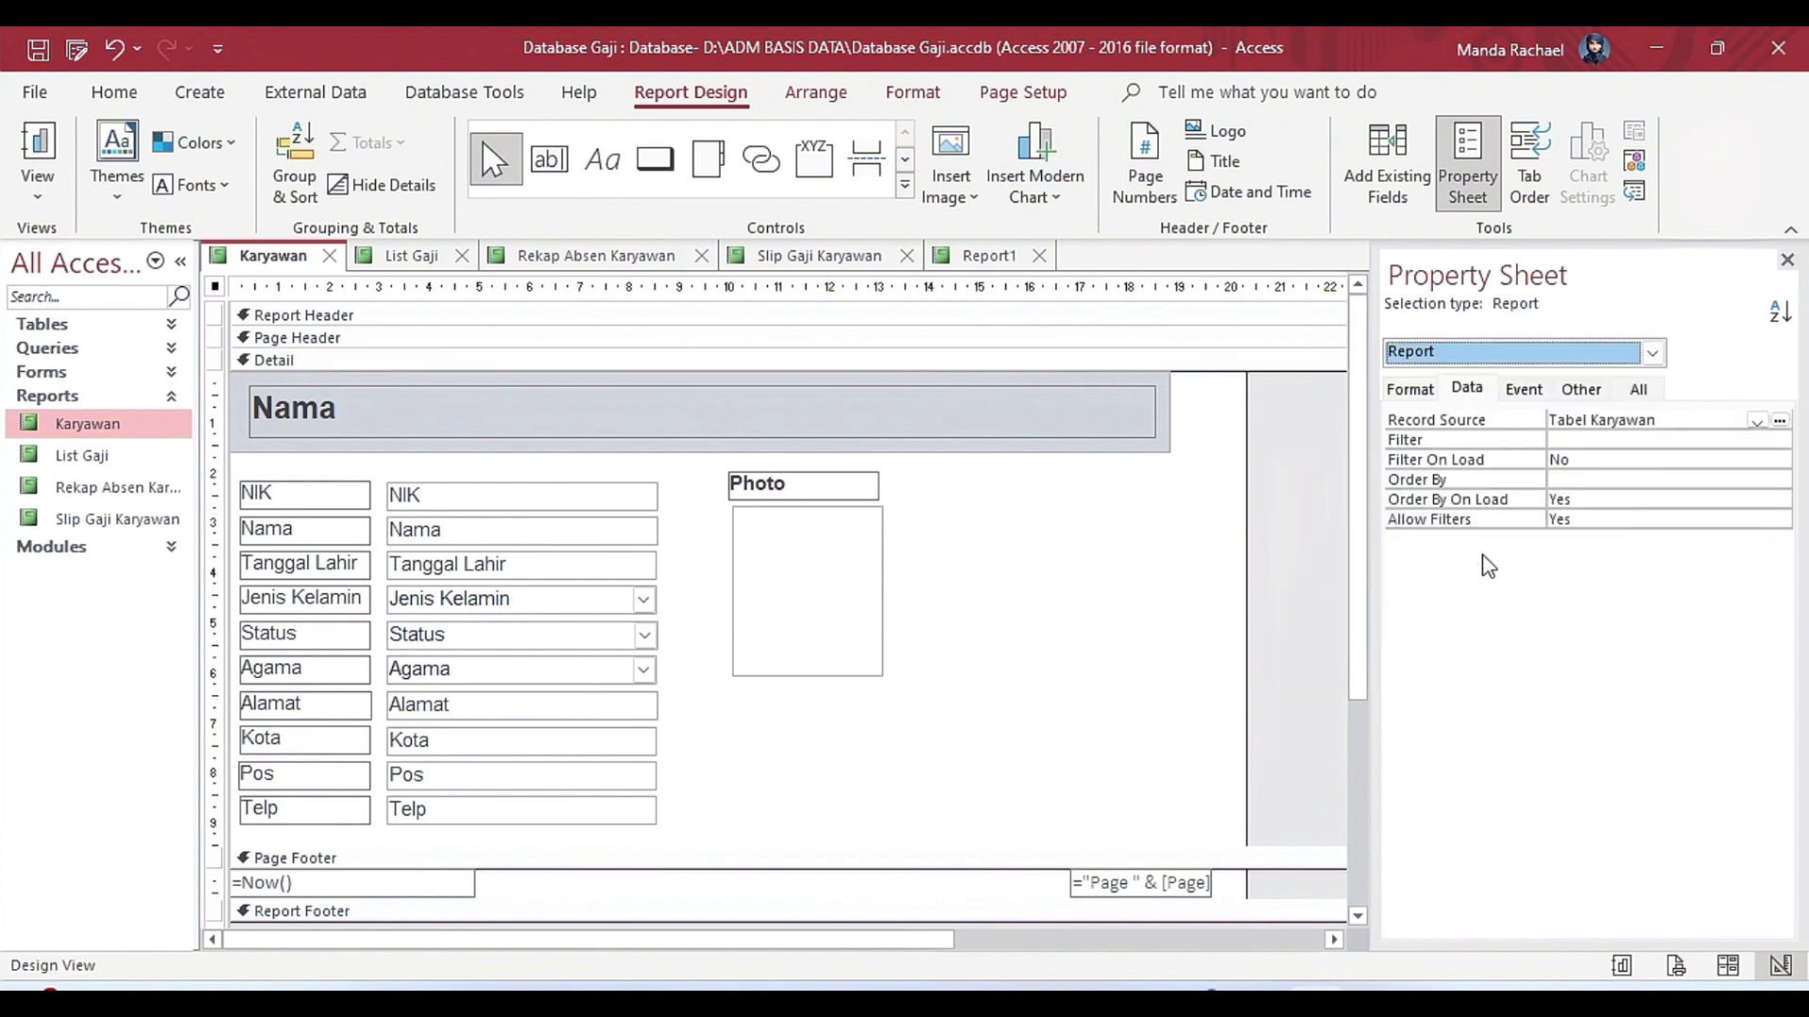
click(1757, 421)
click(856, 646)
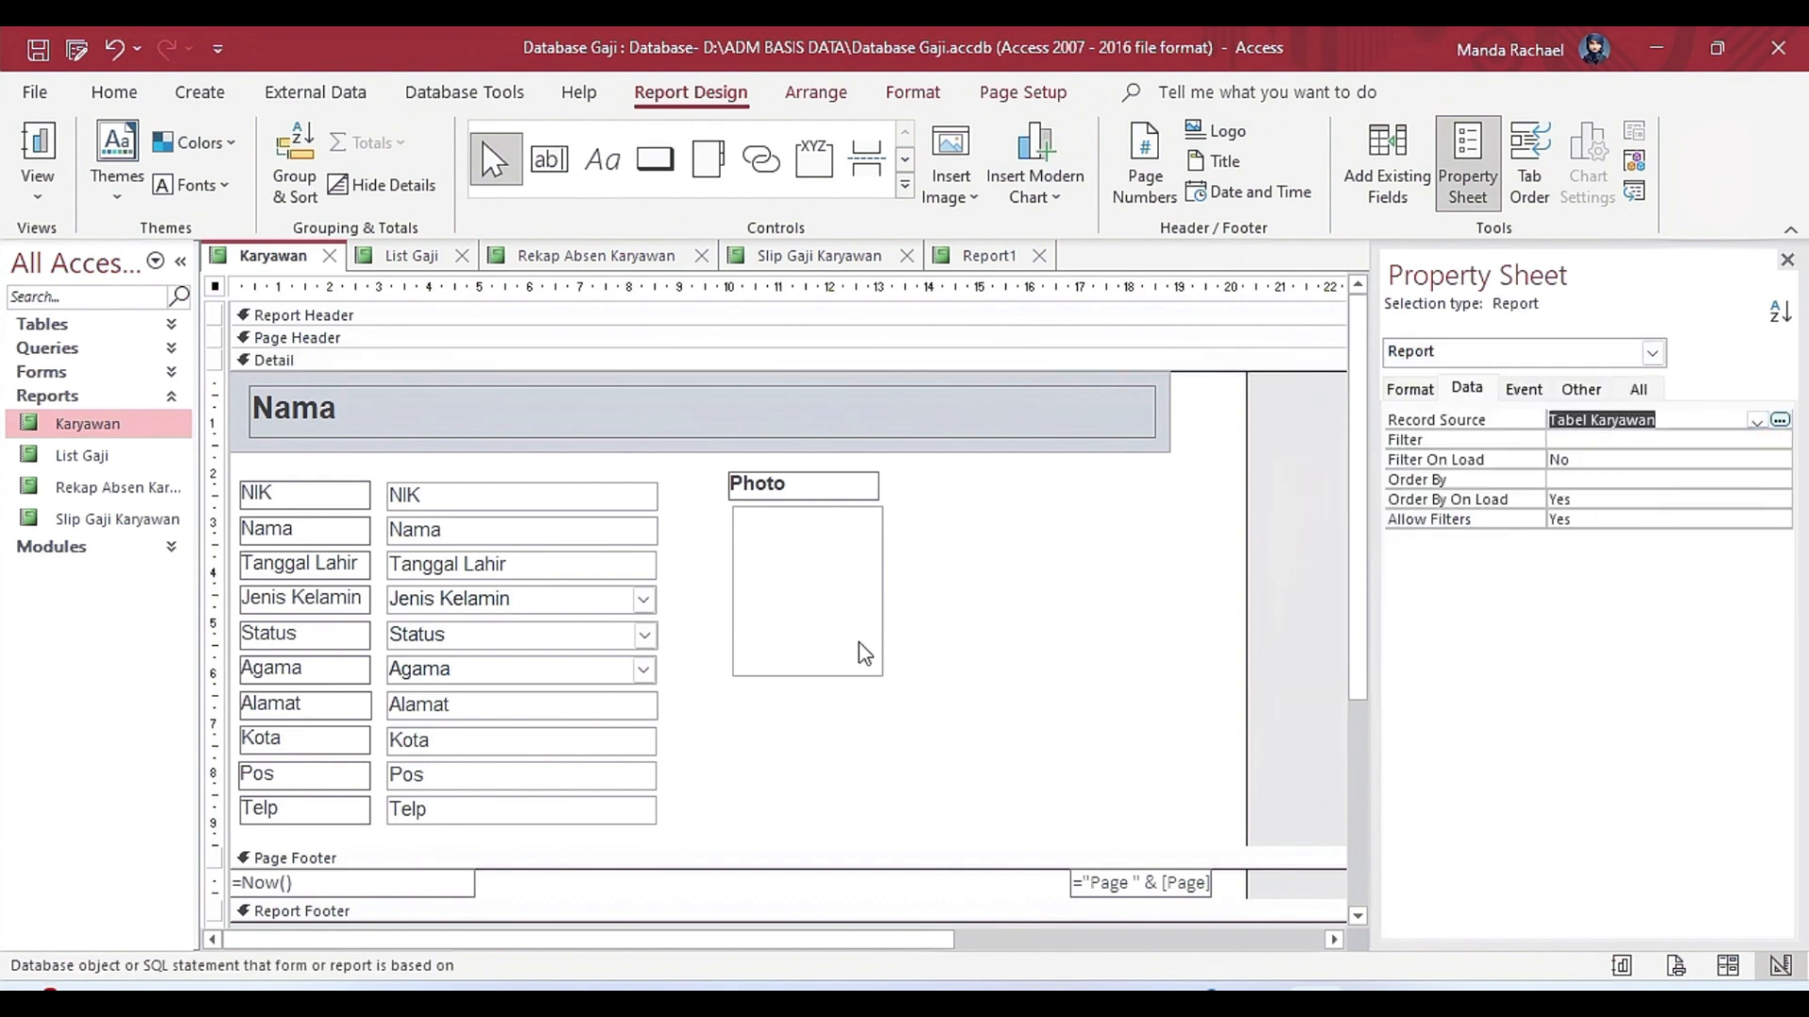
View the Photo frame's format properties and shift the frame and its label slightly right, to about 10.2 cm from the left edge.
click(829, 645)
click(1411, 389)
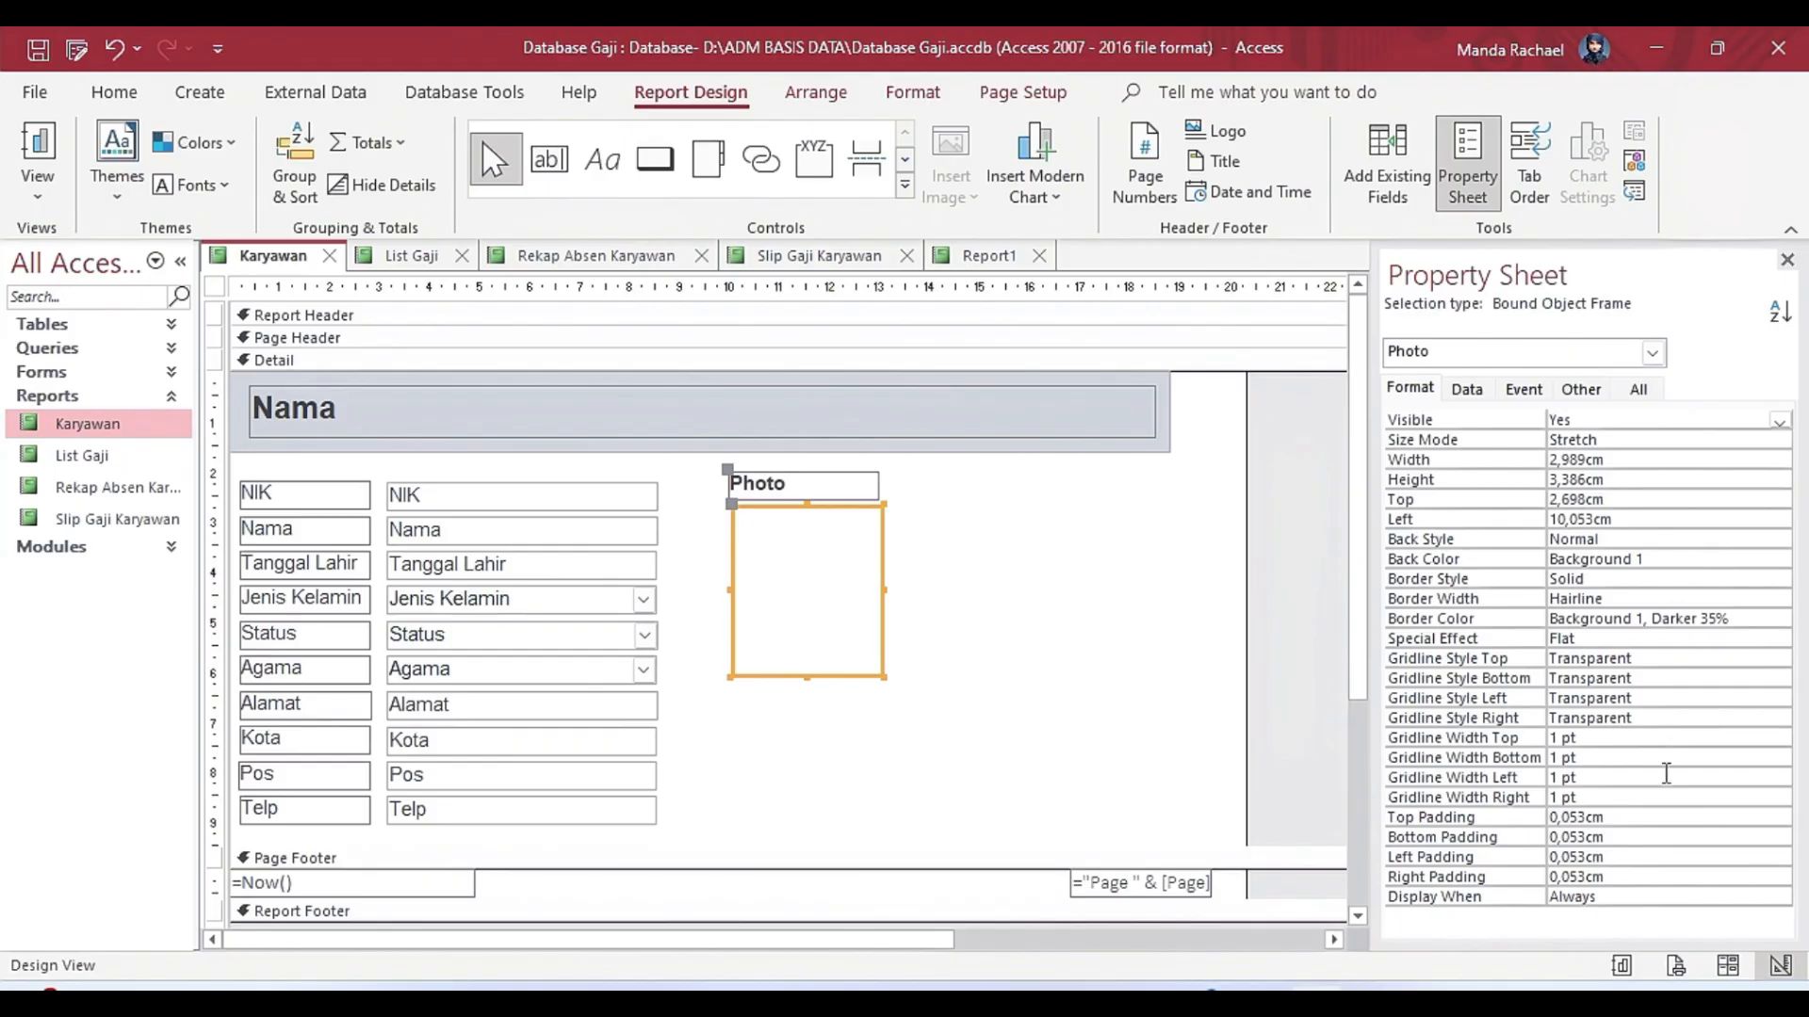
click(853, 482)
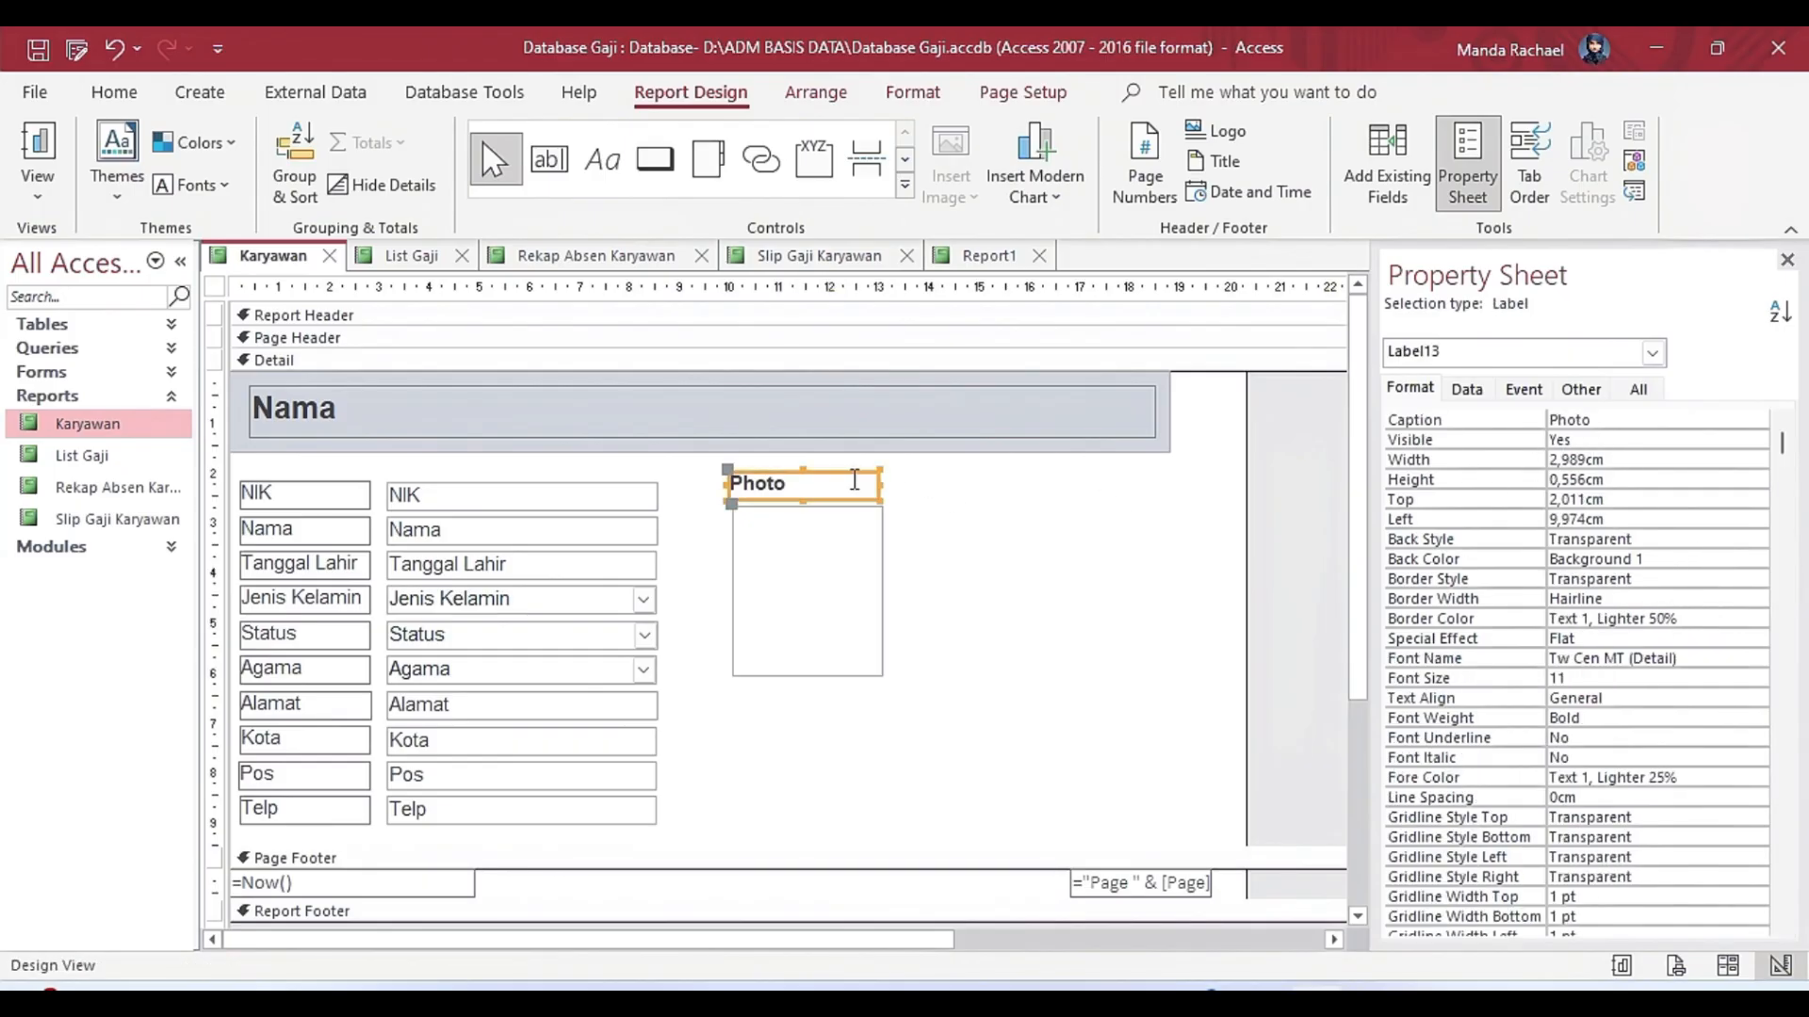
click(1006, 552)
Examine the format properties of the date text box in the Karyawan report's Page Footer.
drag(1356, 497, 1345, 768)
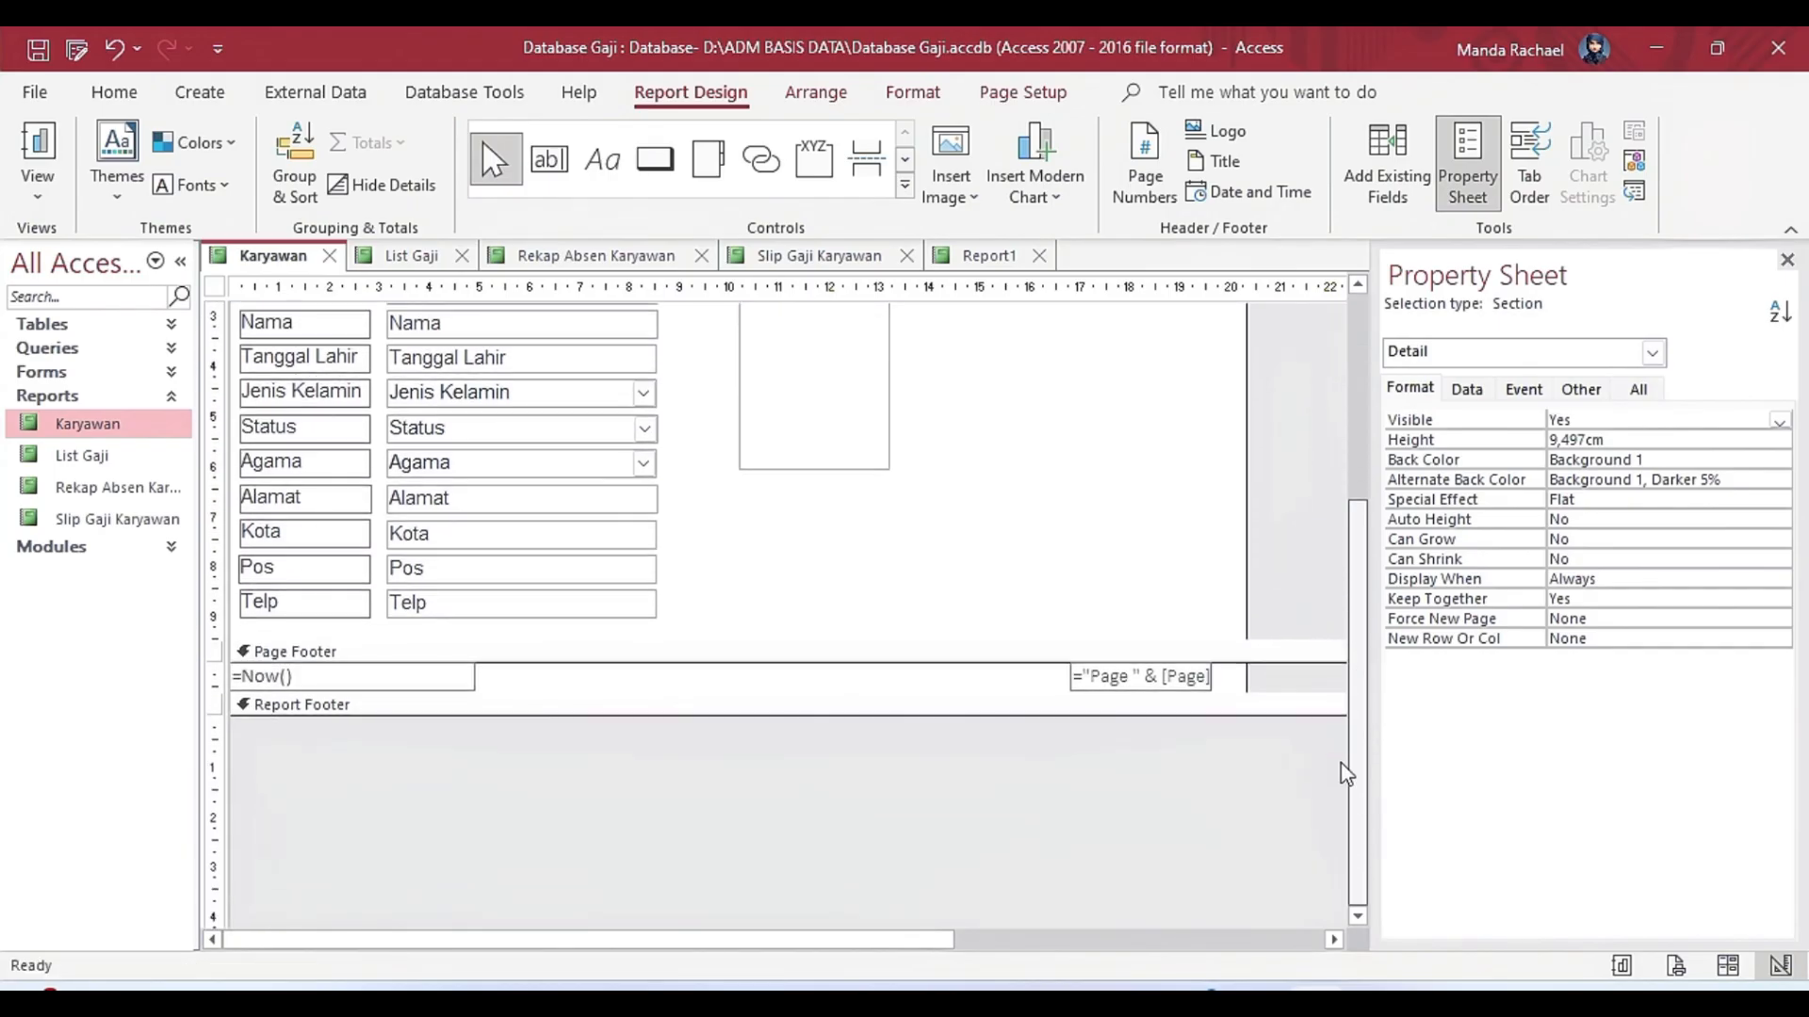
click(404, 672)
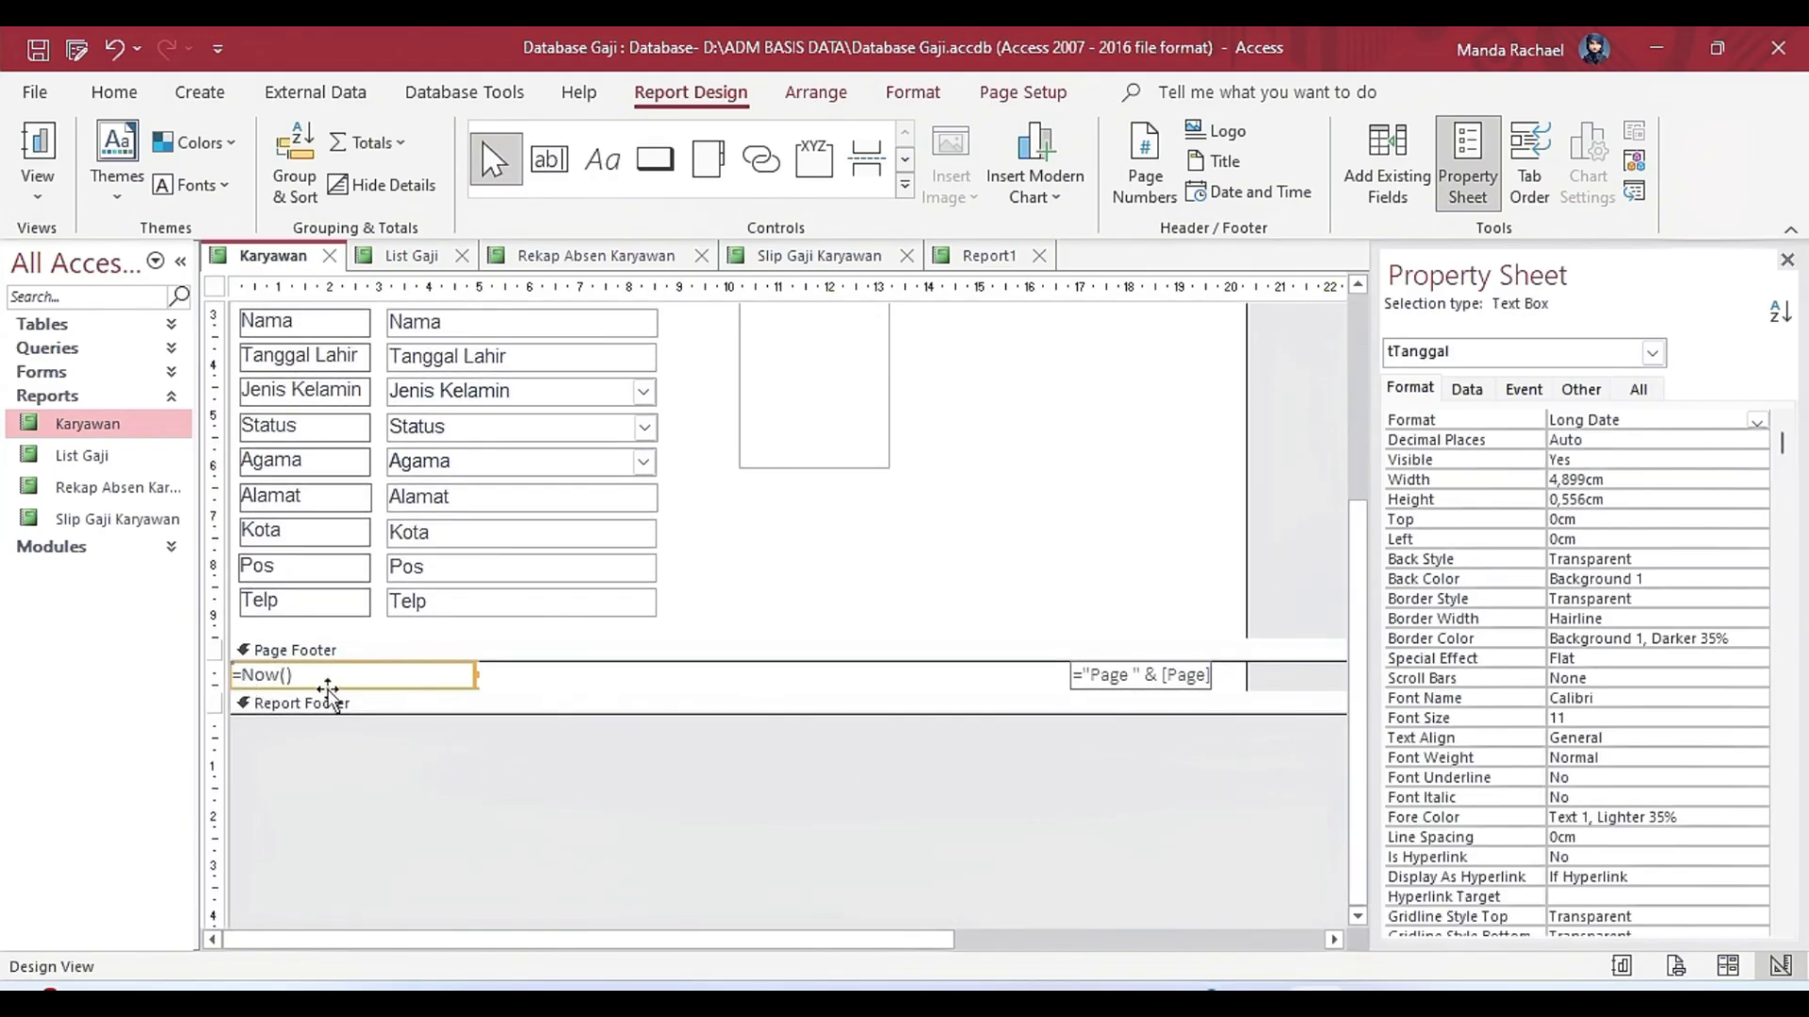
key(Down)
key(Down)
key(Down)
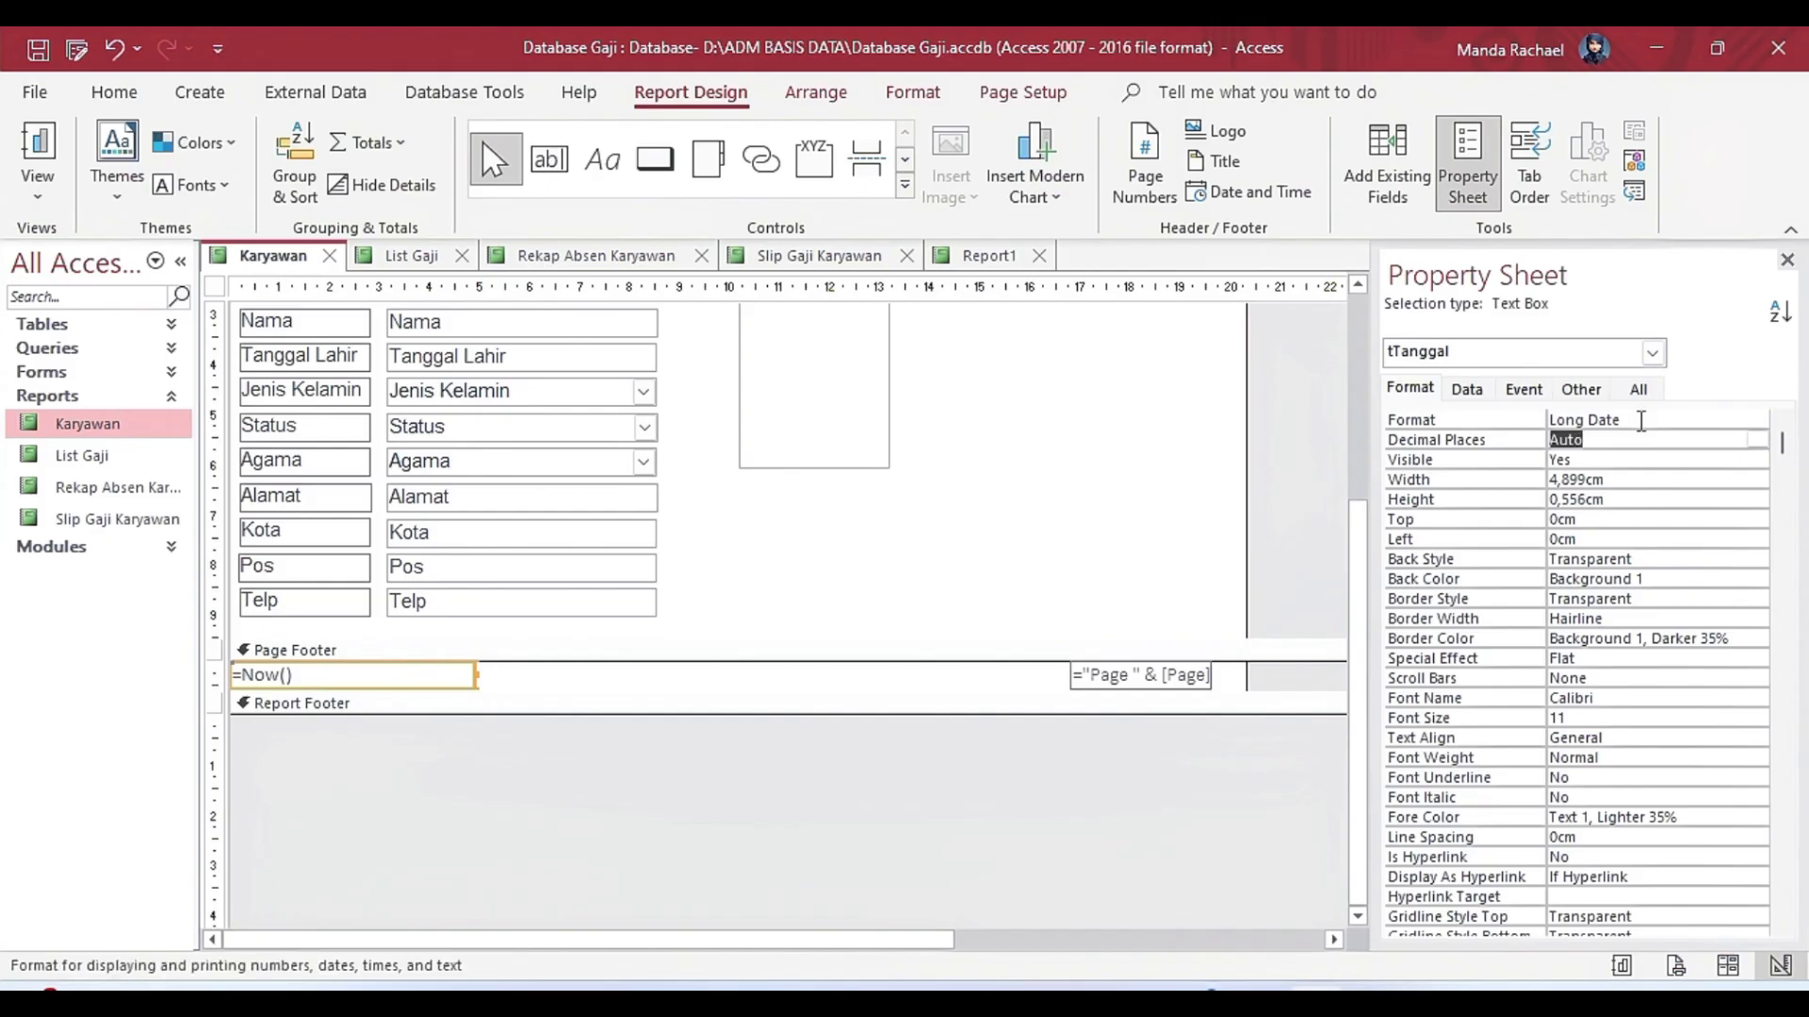
key(Down)
key(Down)
key(Down)
key(Down)
key(Down)
key(Down)
key(Down)
key(Down)
key(Down)
key(Down)
key(Down)
key(Down)
key(Down)
key(Down)
key(Down)
key(Down)
key(Down)
key(Down)
key(Down)
key(Down)
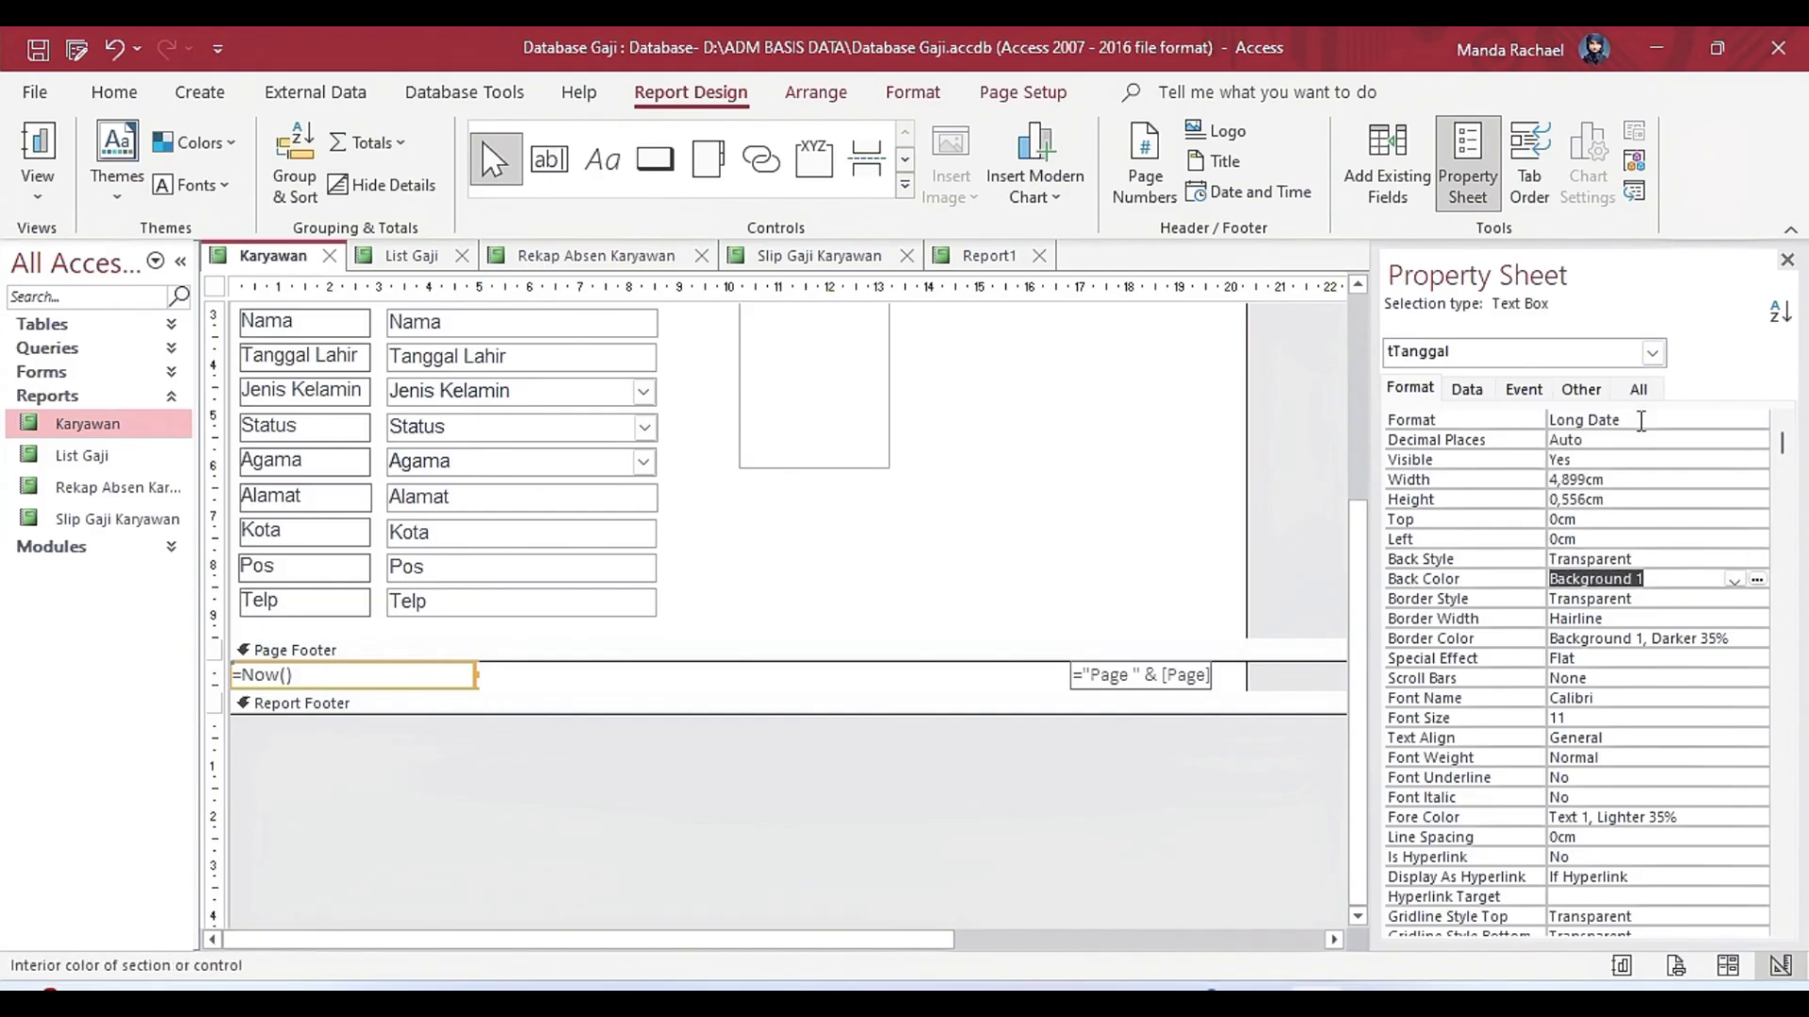
key(Down)
key(Down)
key(Down)
key(Down)
key(Down)
key(Down)
key(Down)
key(Down)
key(Down)
key(Down)
key(Down)
key(Down)
key(Down)
key(Down)
key(Down)
key(Down)
key(Down)
key(Down)
key(Down)
key(Down)
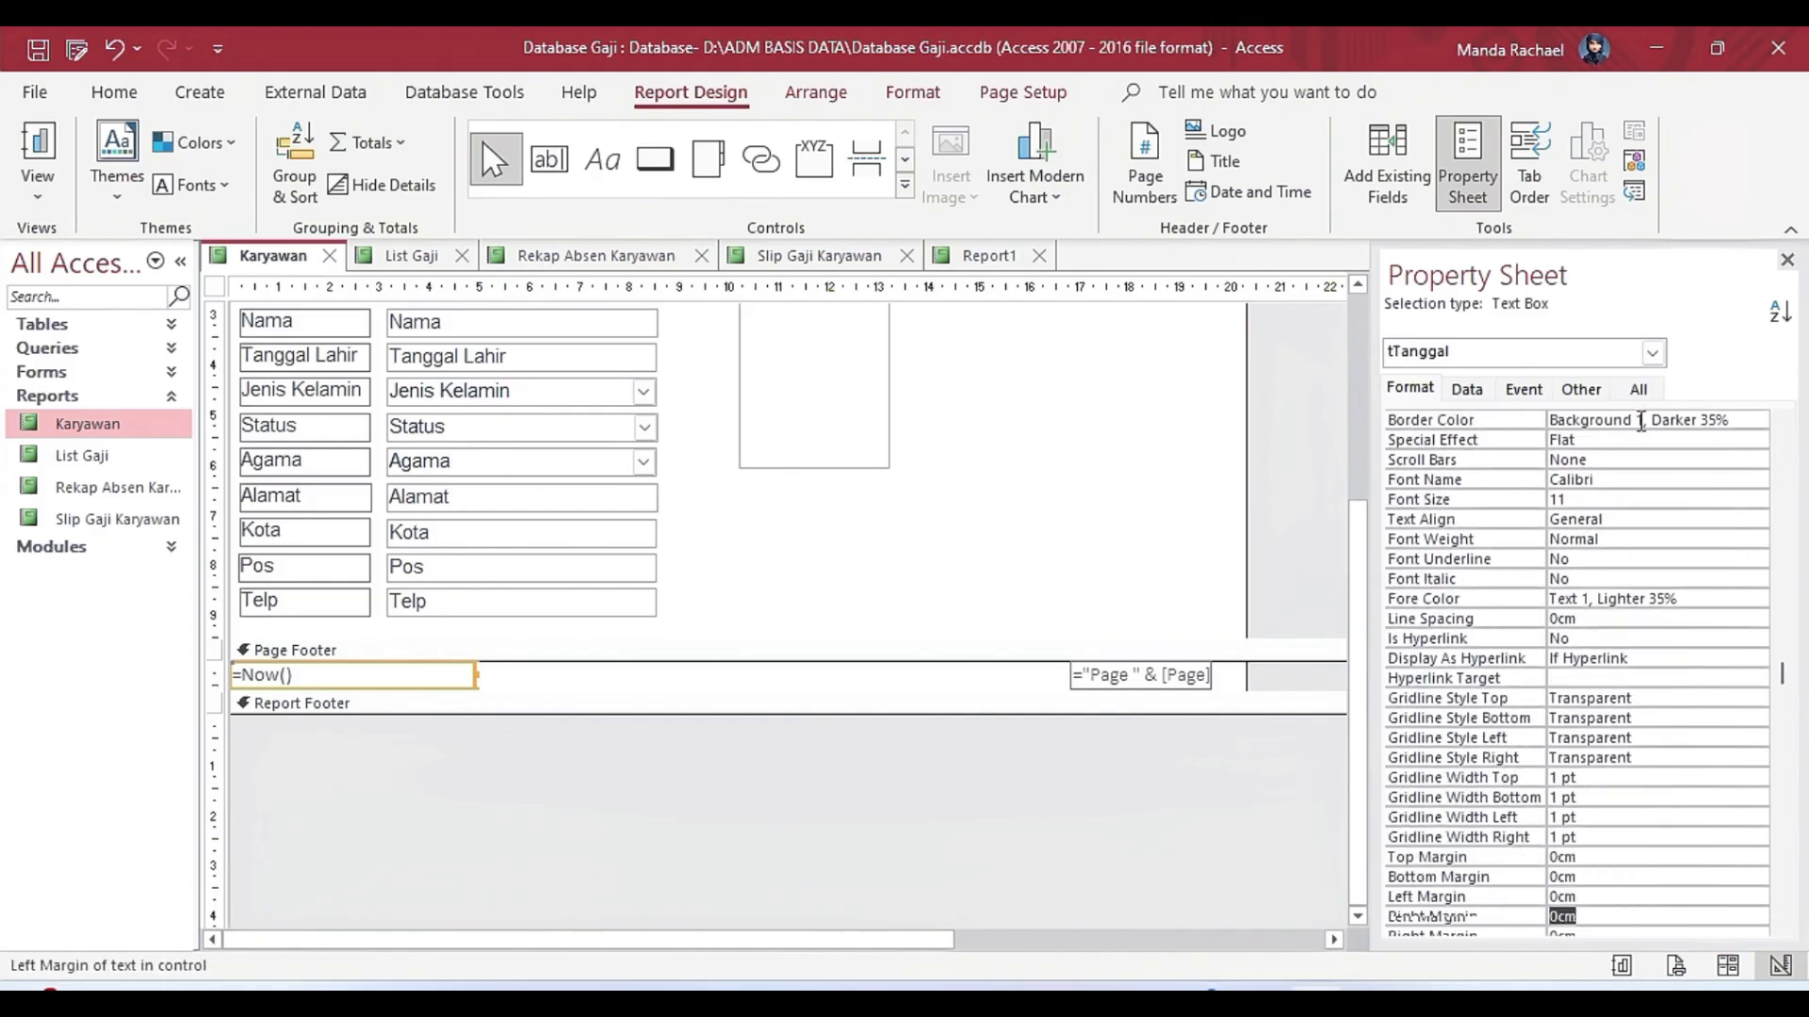
Examine the properties of the page number text box in the Page Footer and its Control Source expression in the Expression Builder.
click(1638, 390)
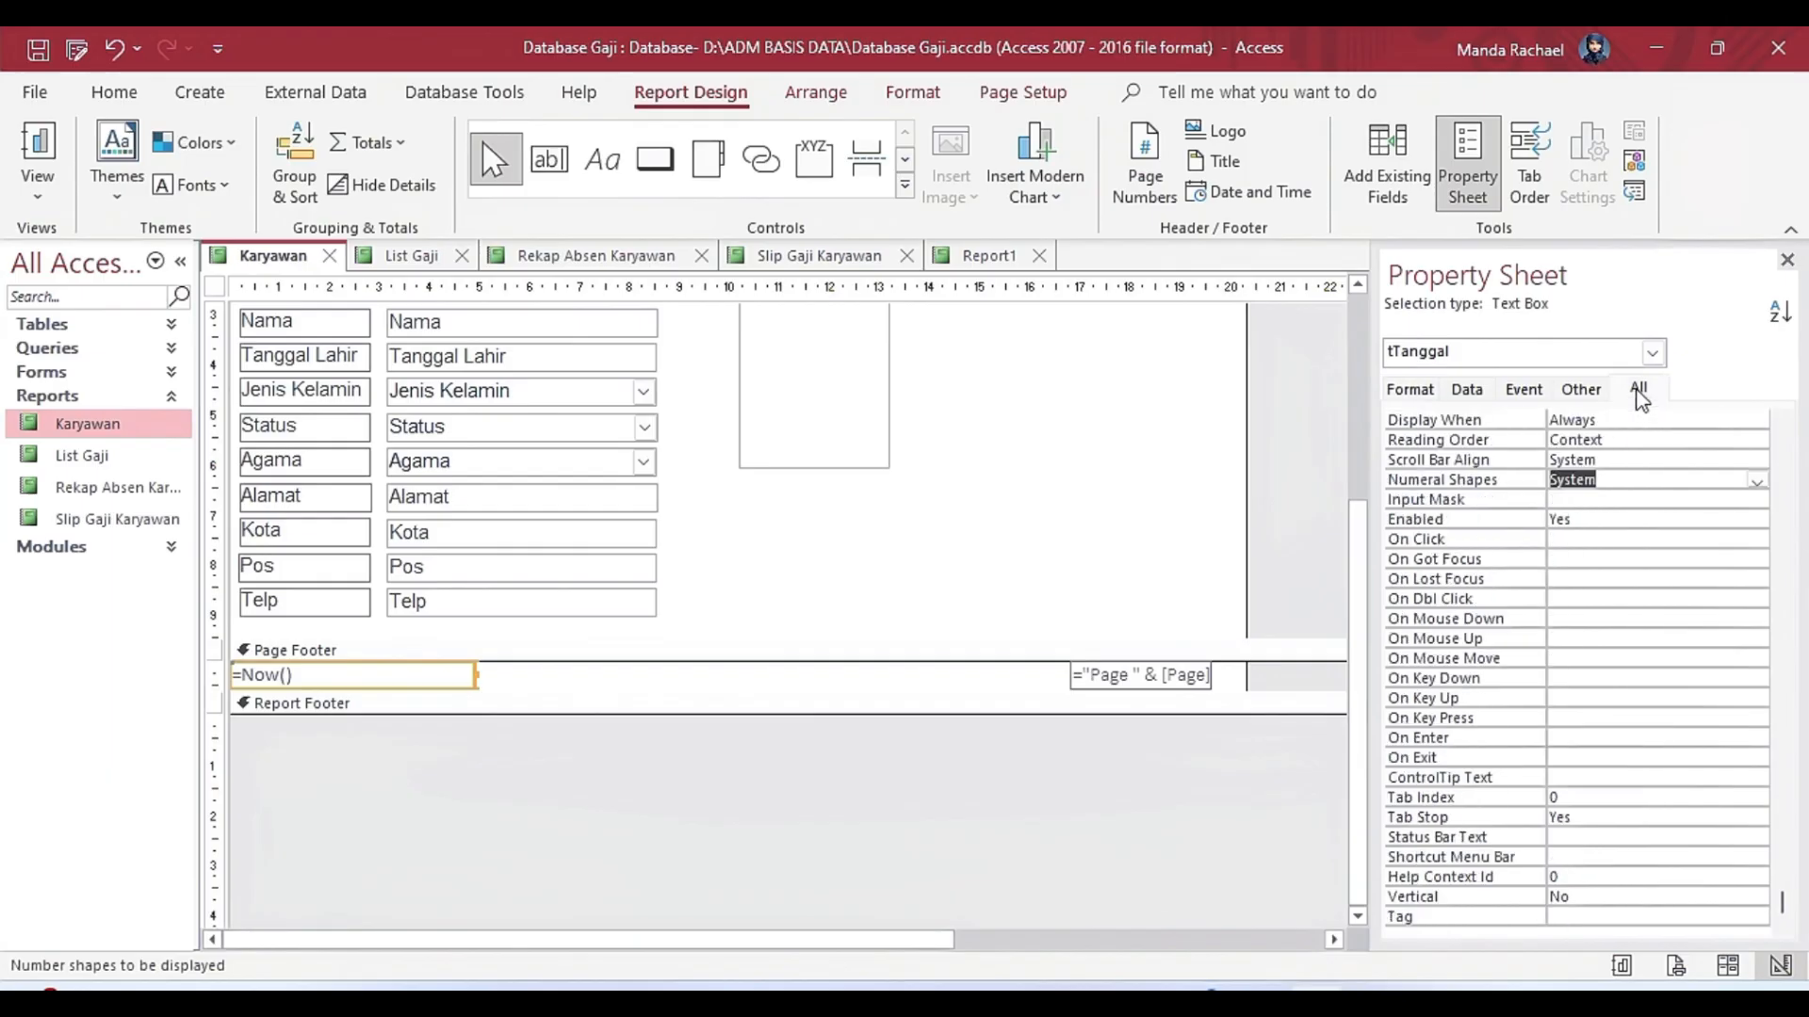
click(1207, 676)
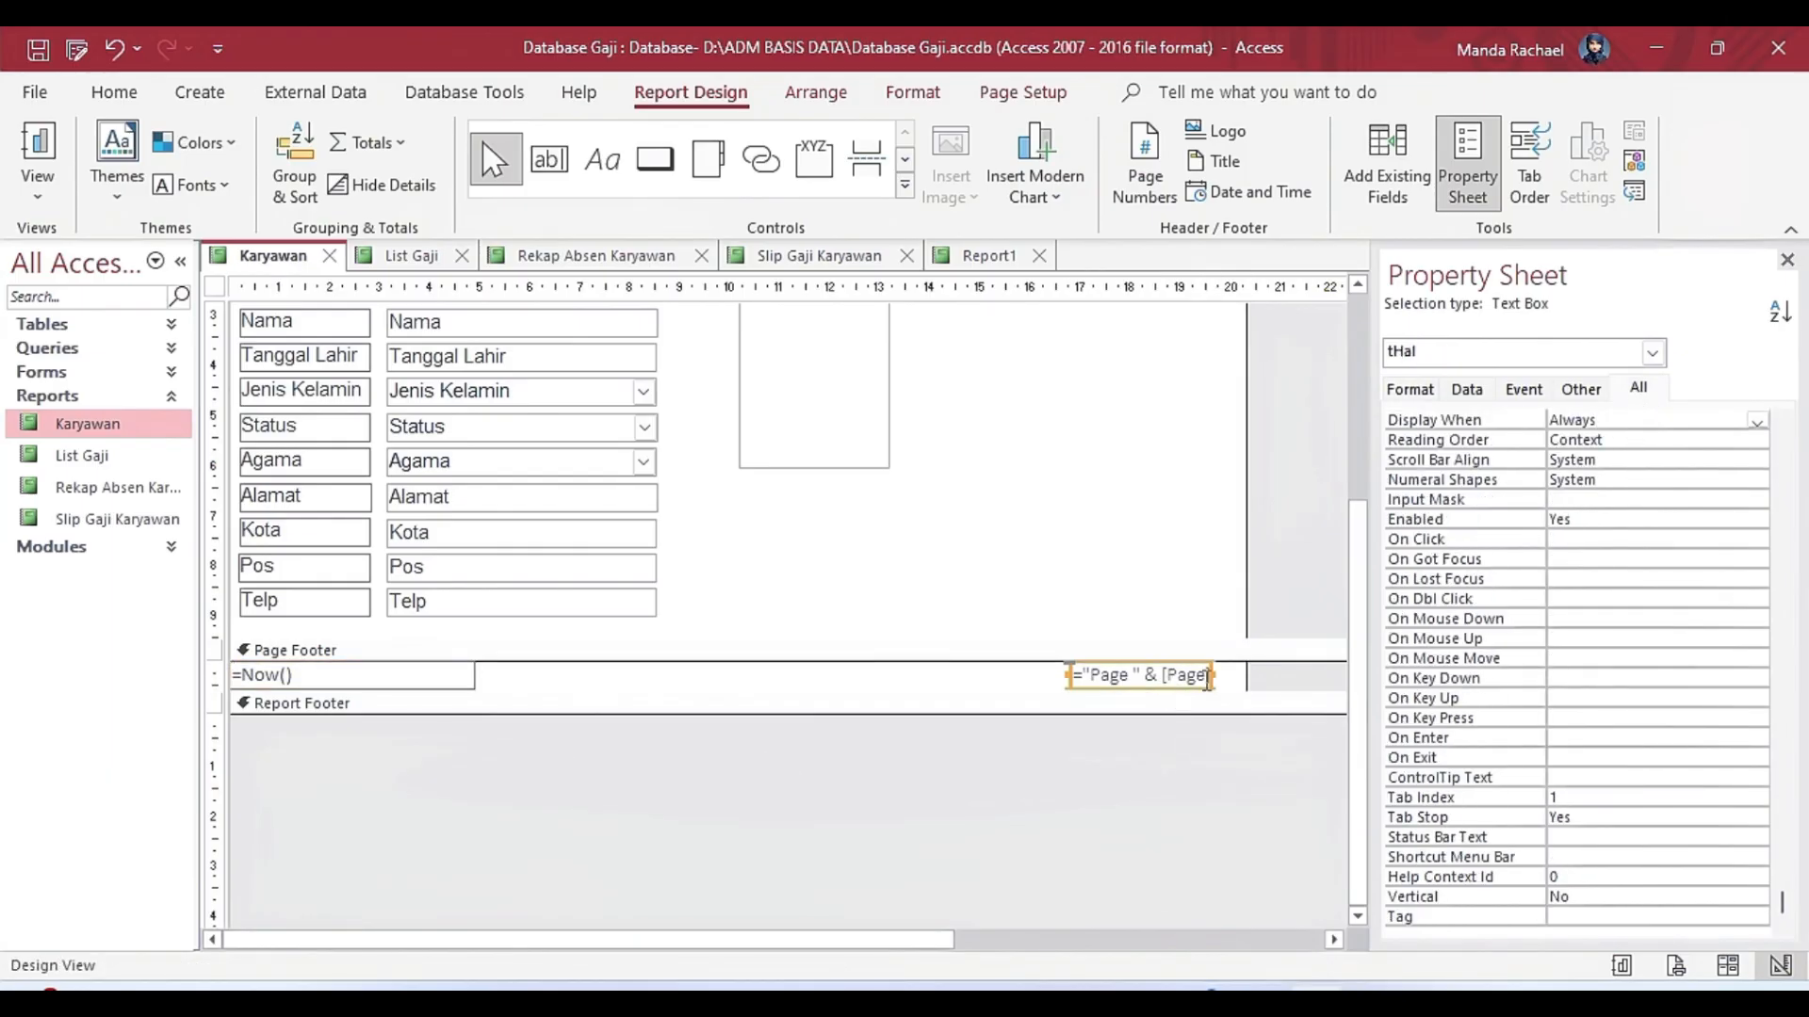
click(1417, 392)
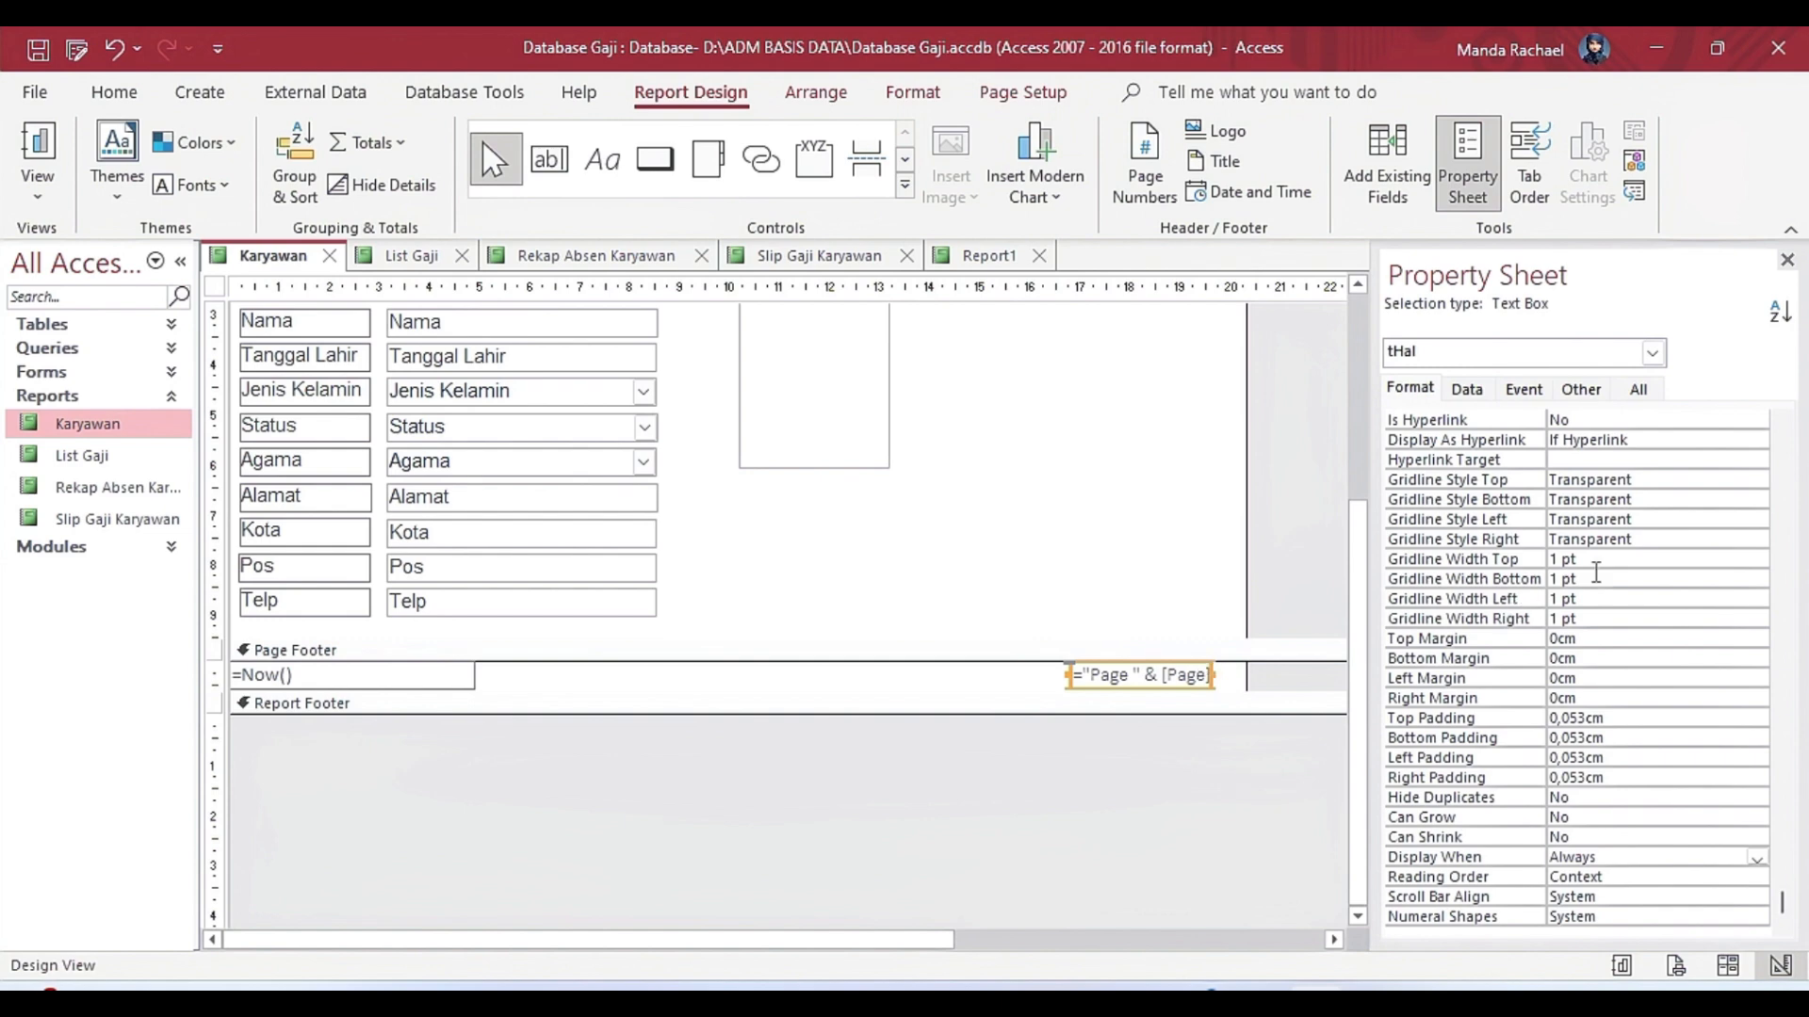
click(1638, 394)
scroll(1789, 548, up, 15)
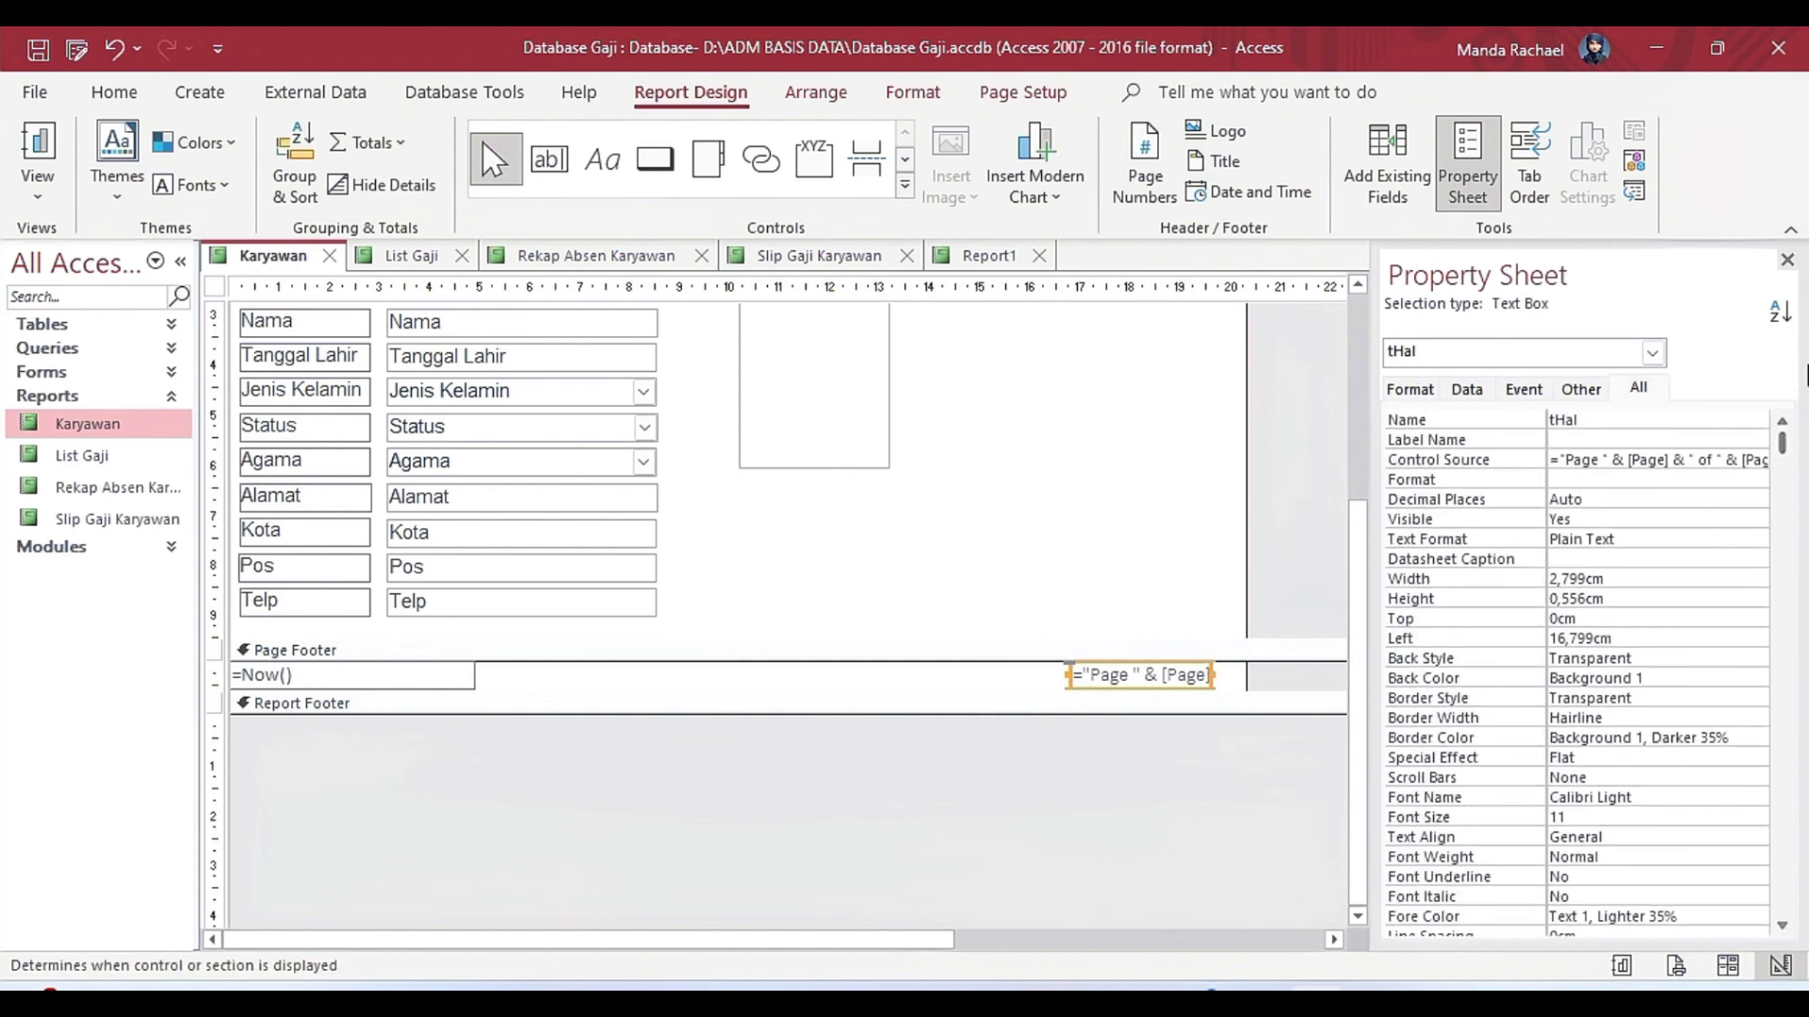
click(1668, 460)
click(1758, 459)
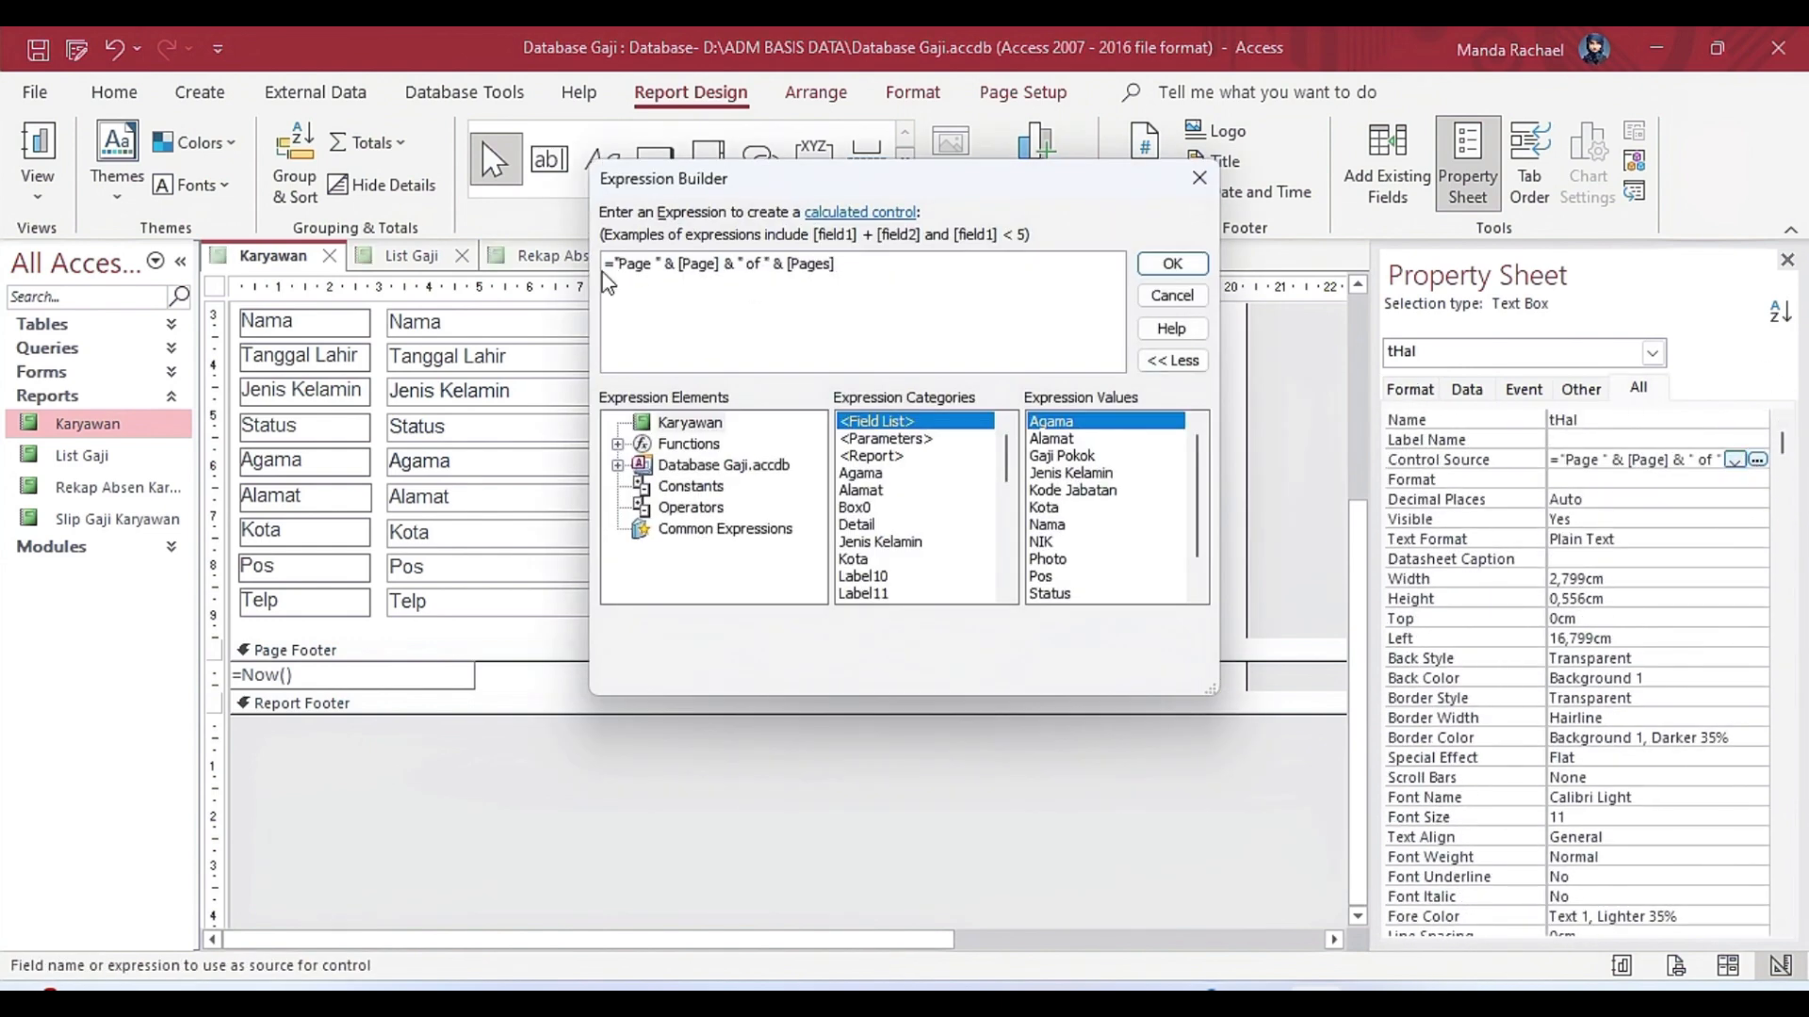
drag(610, 270, 970, 264)
click(1169, 265)
click(1210, 768)
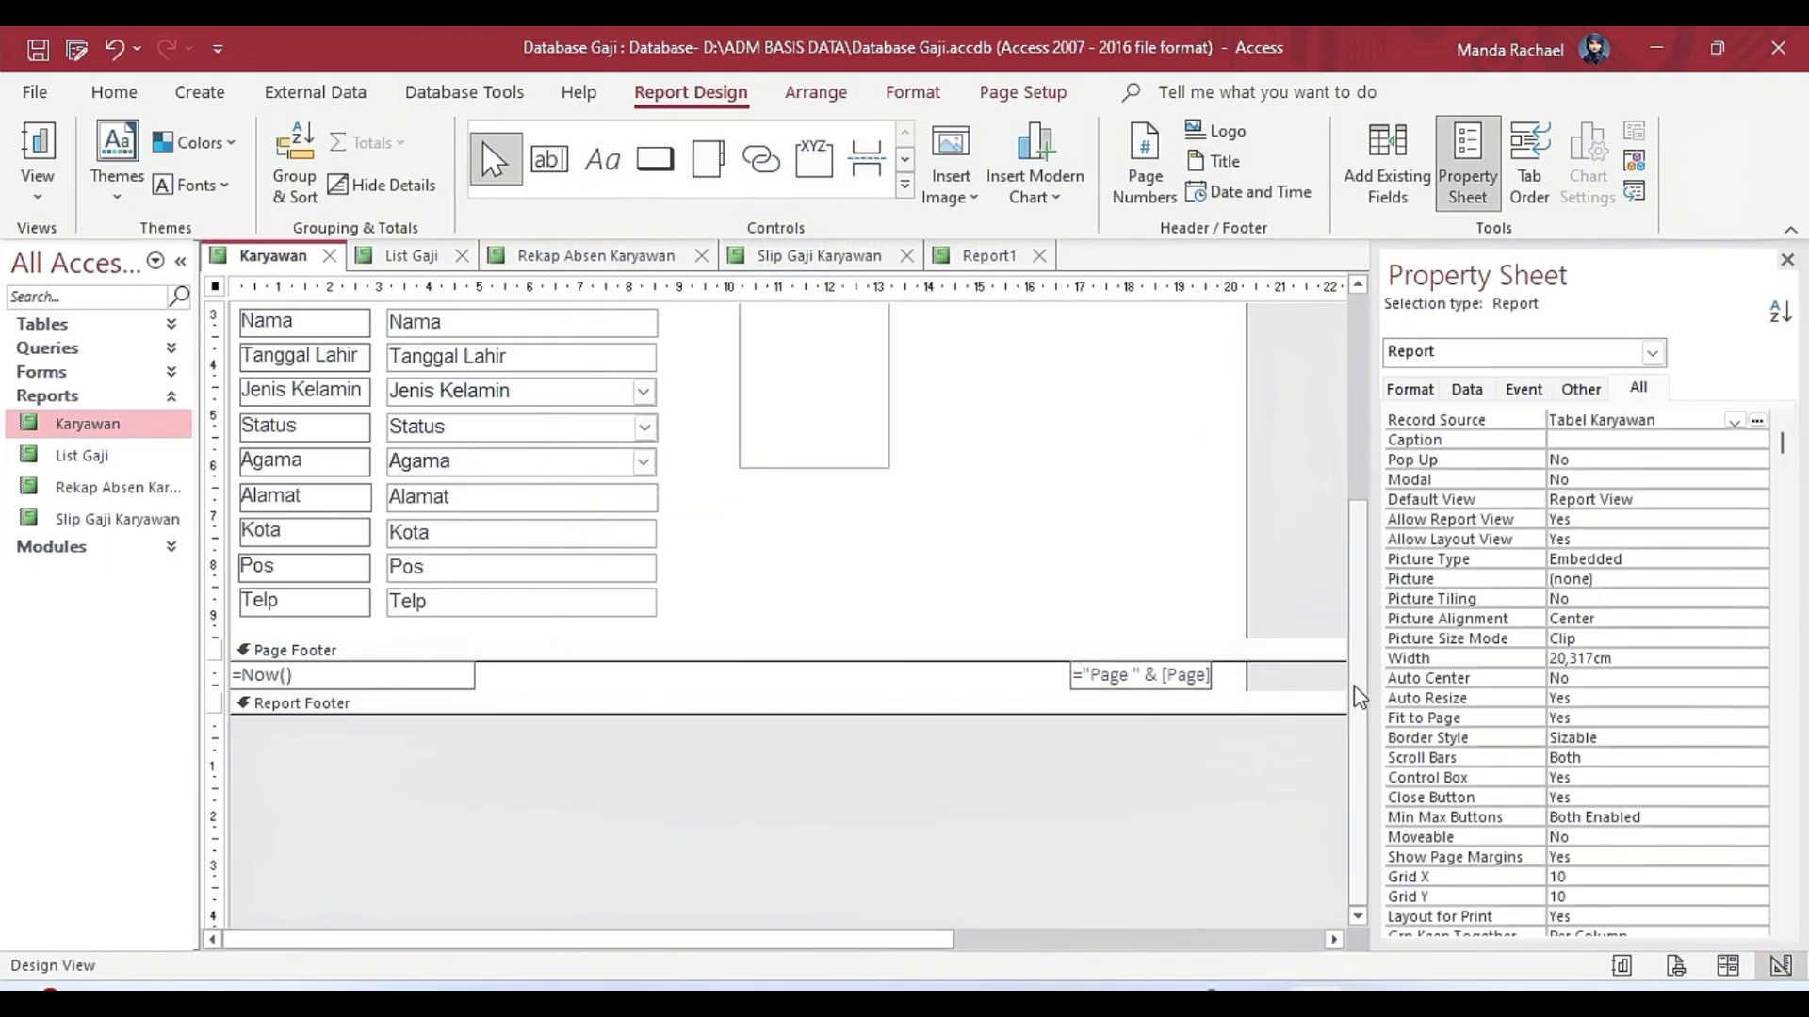
View the Karyawan report in Report View, return to Design view and check its page setup options.
scroll(1271, 434, up, 3)
click(767, 584)
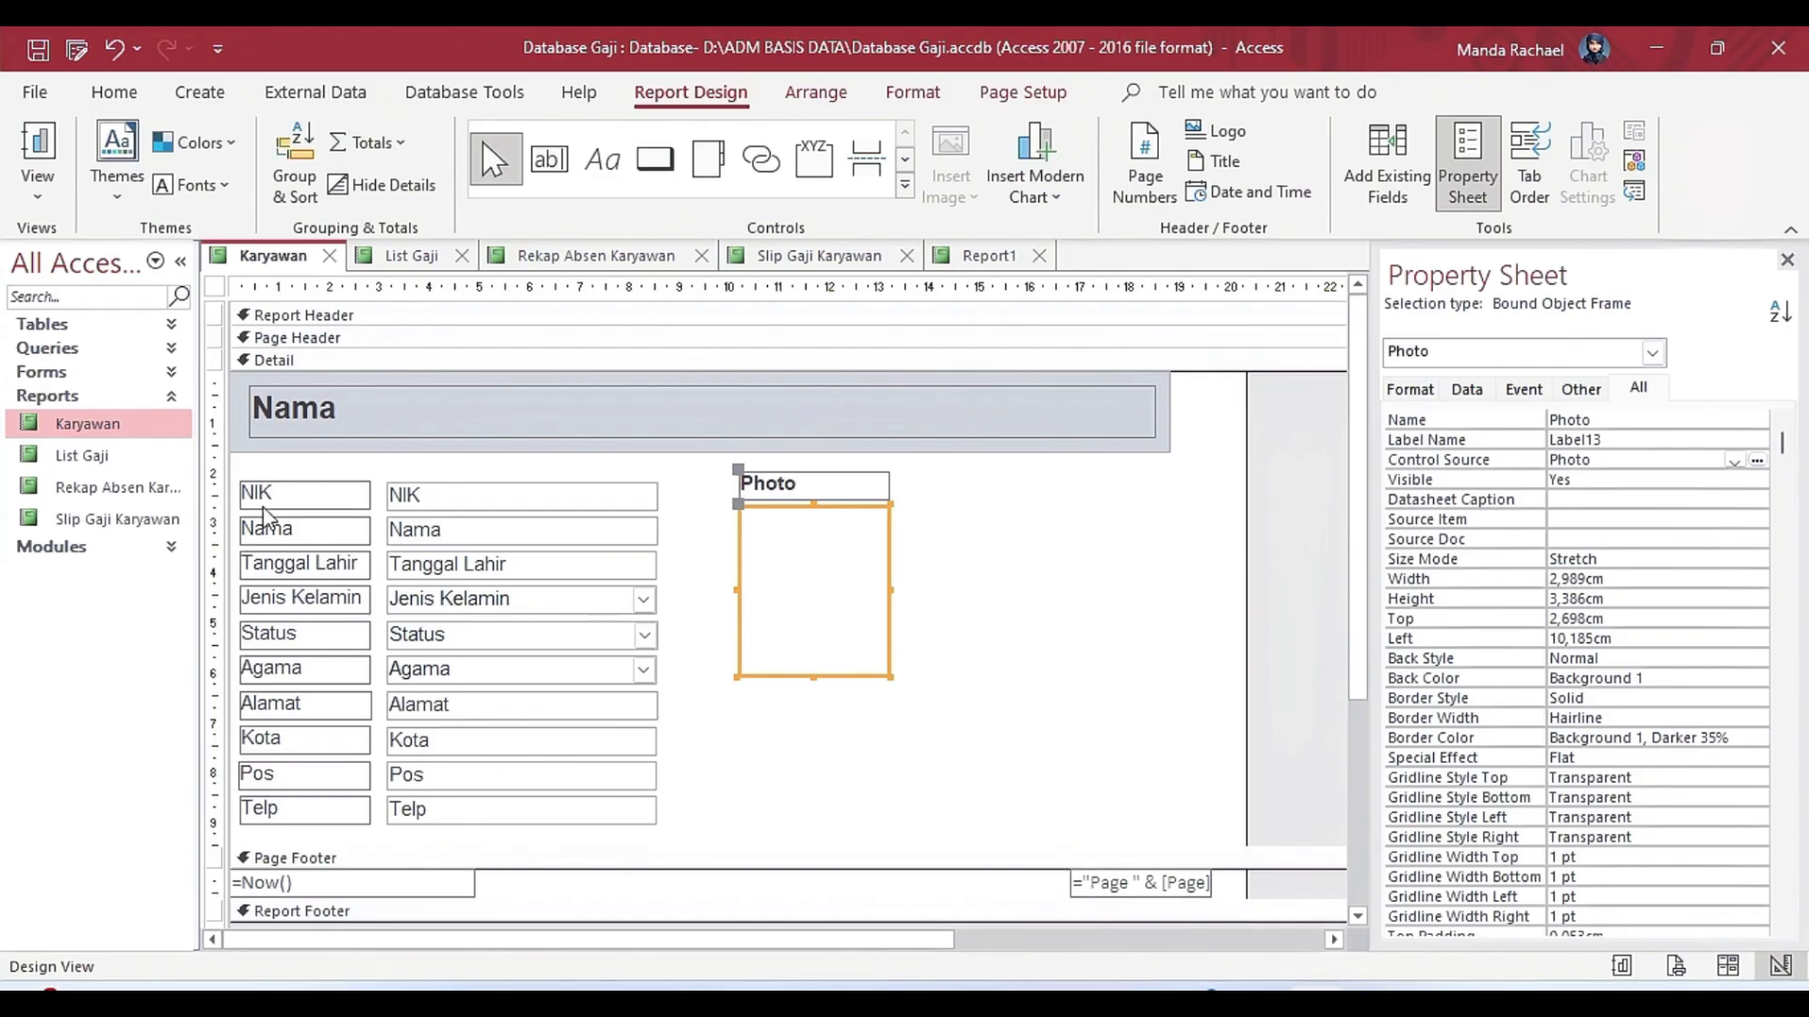
click(38, 193)
click(113, 247)
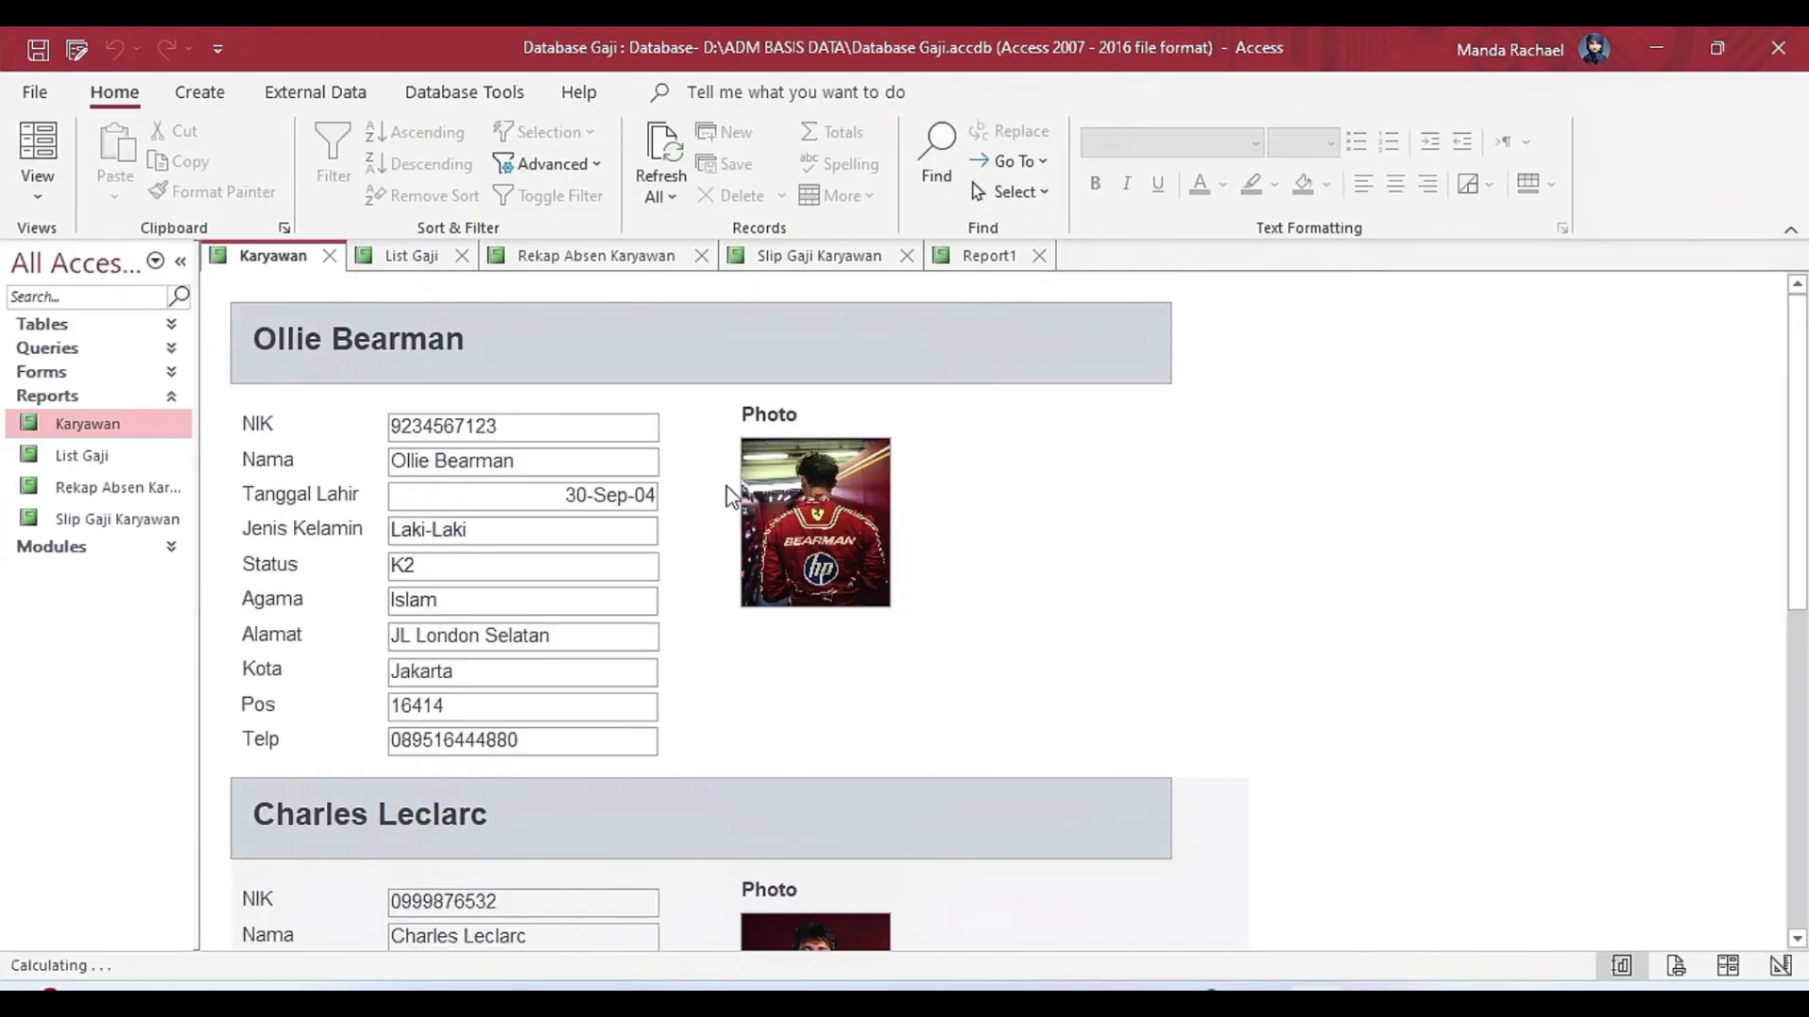
click(38, 189)
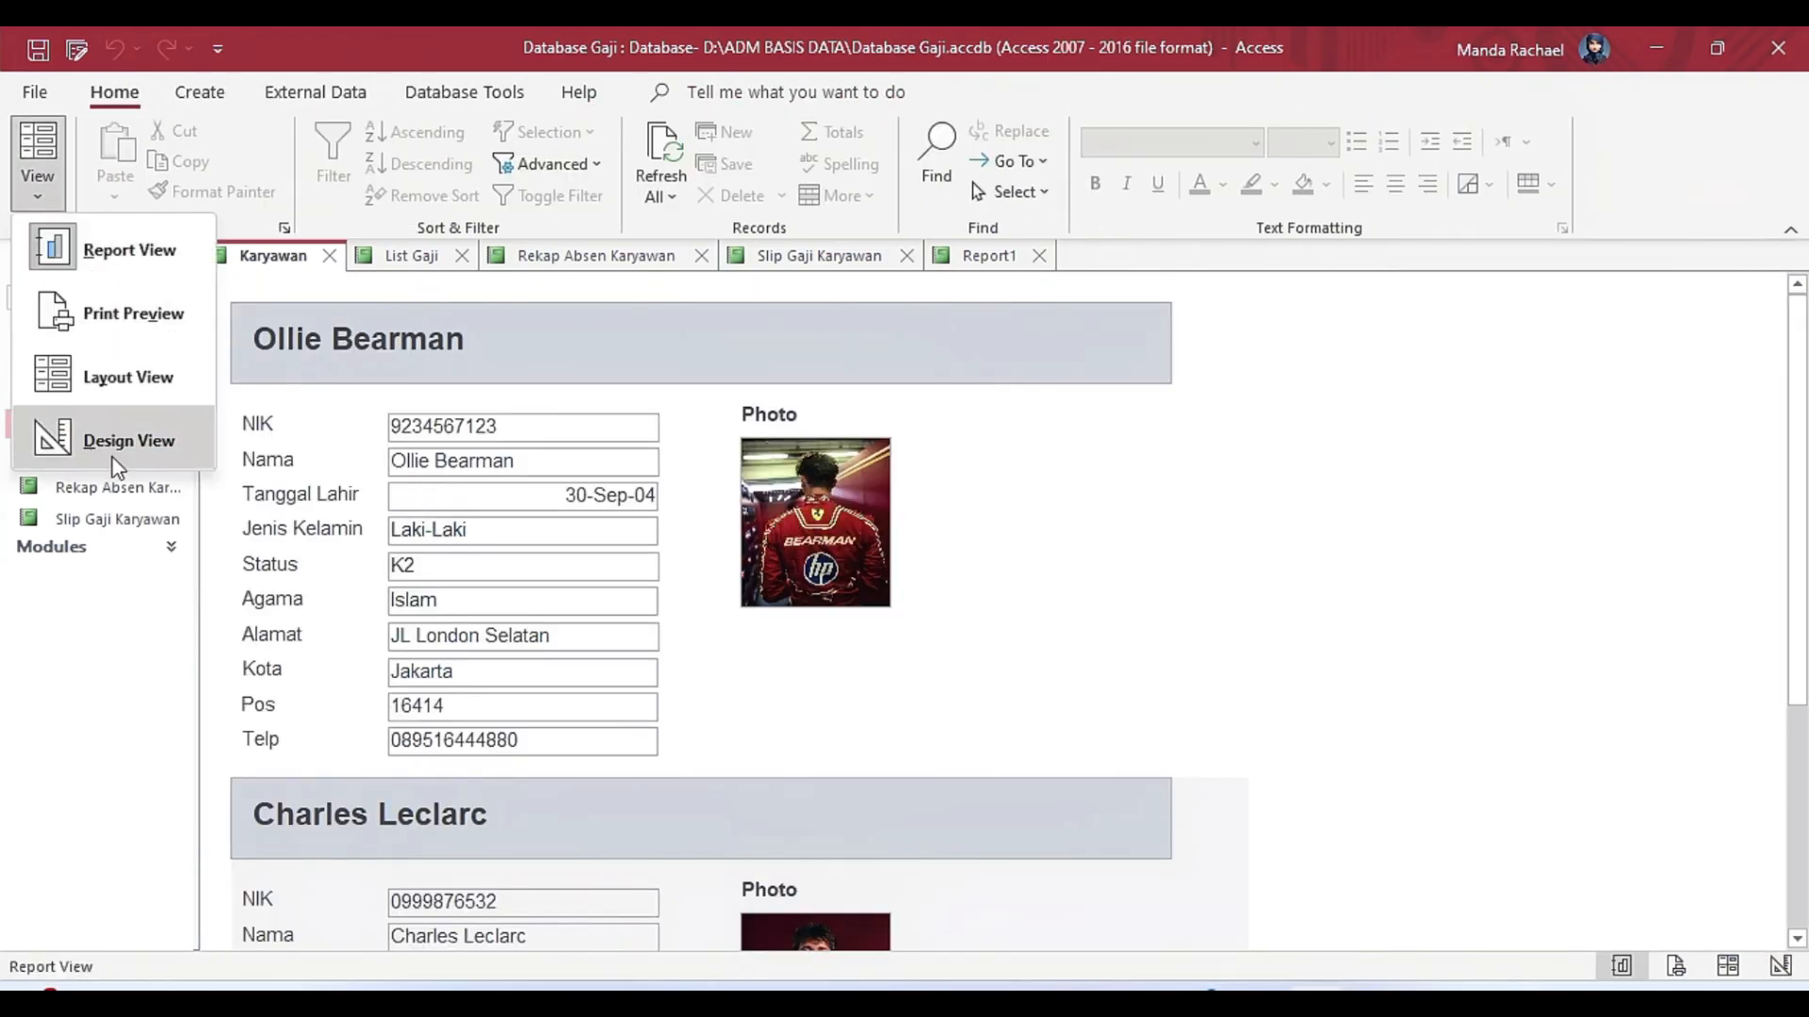
click(115, 461)
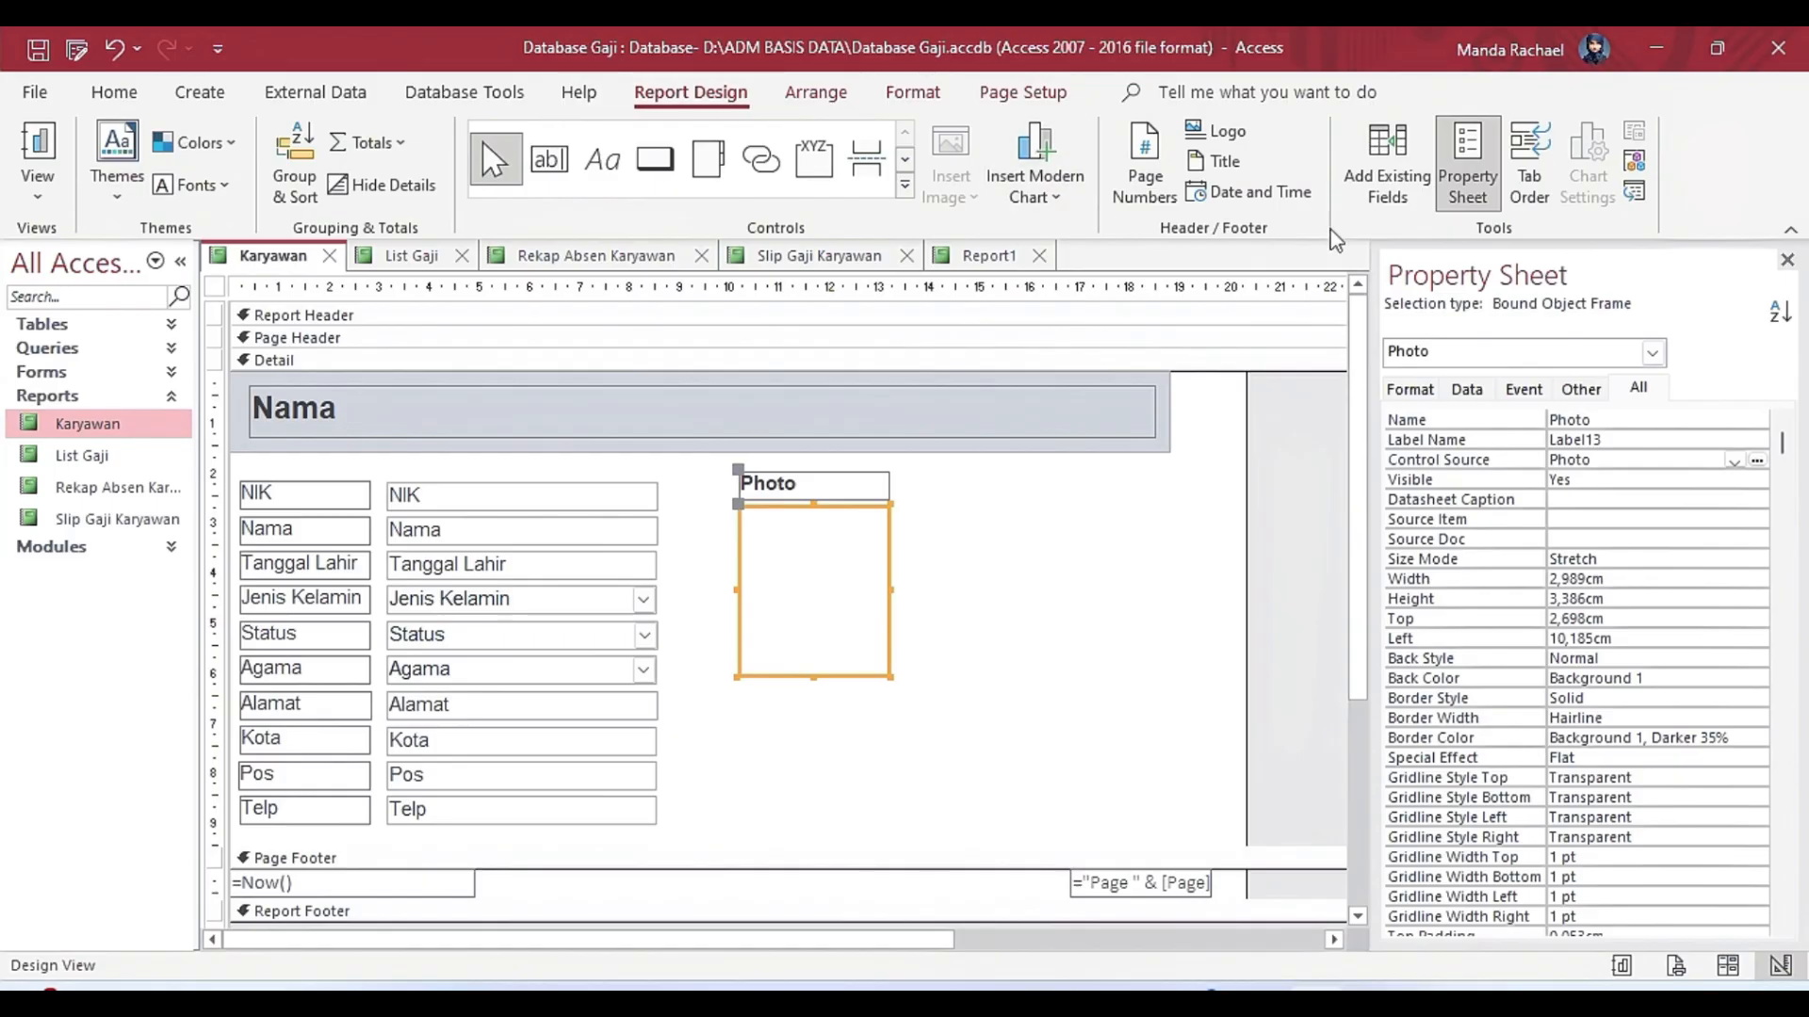
click(913, 102)
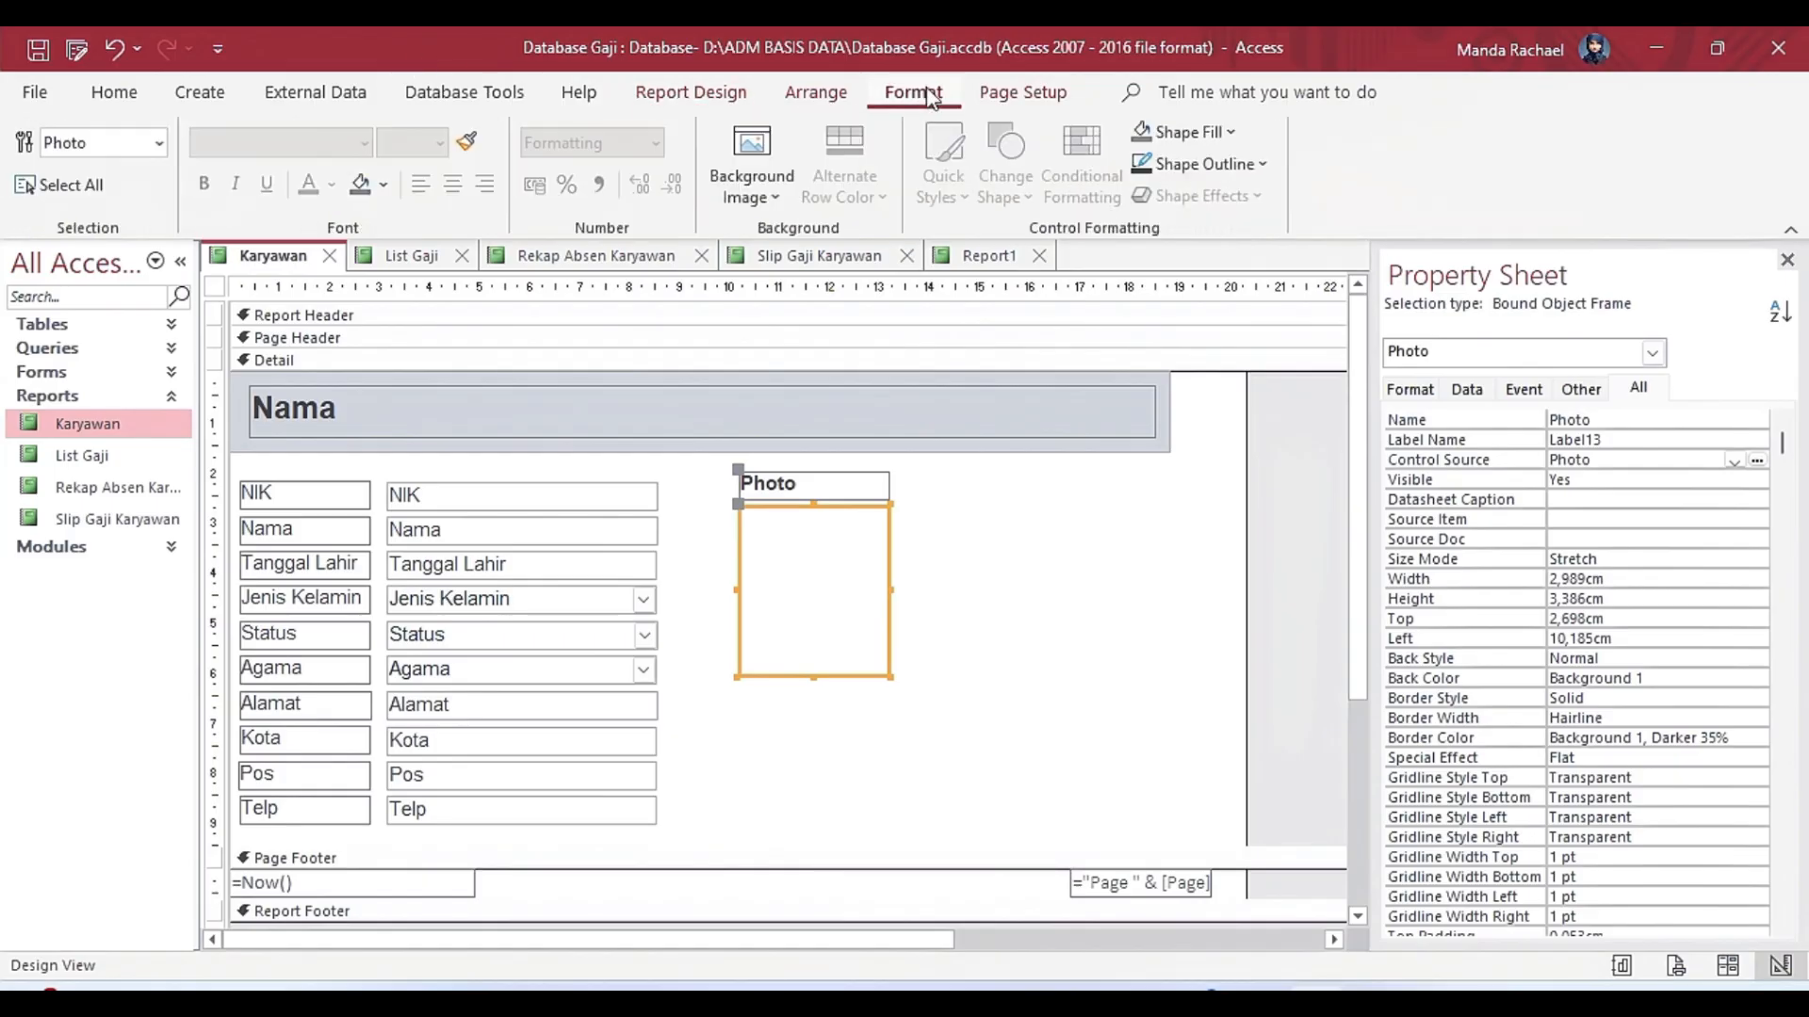
click(1025, 95)
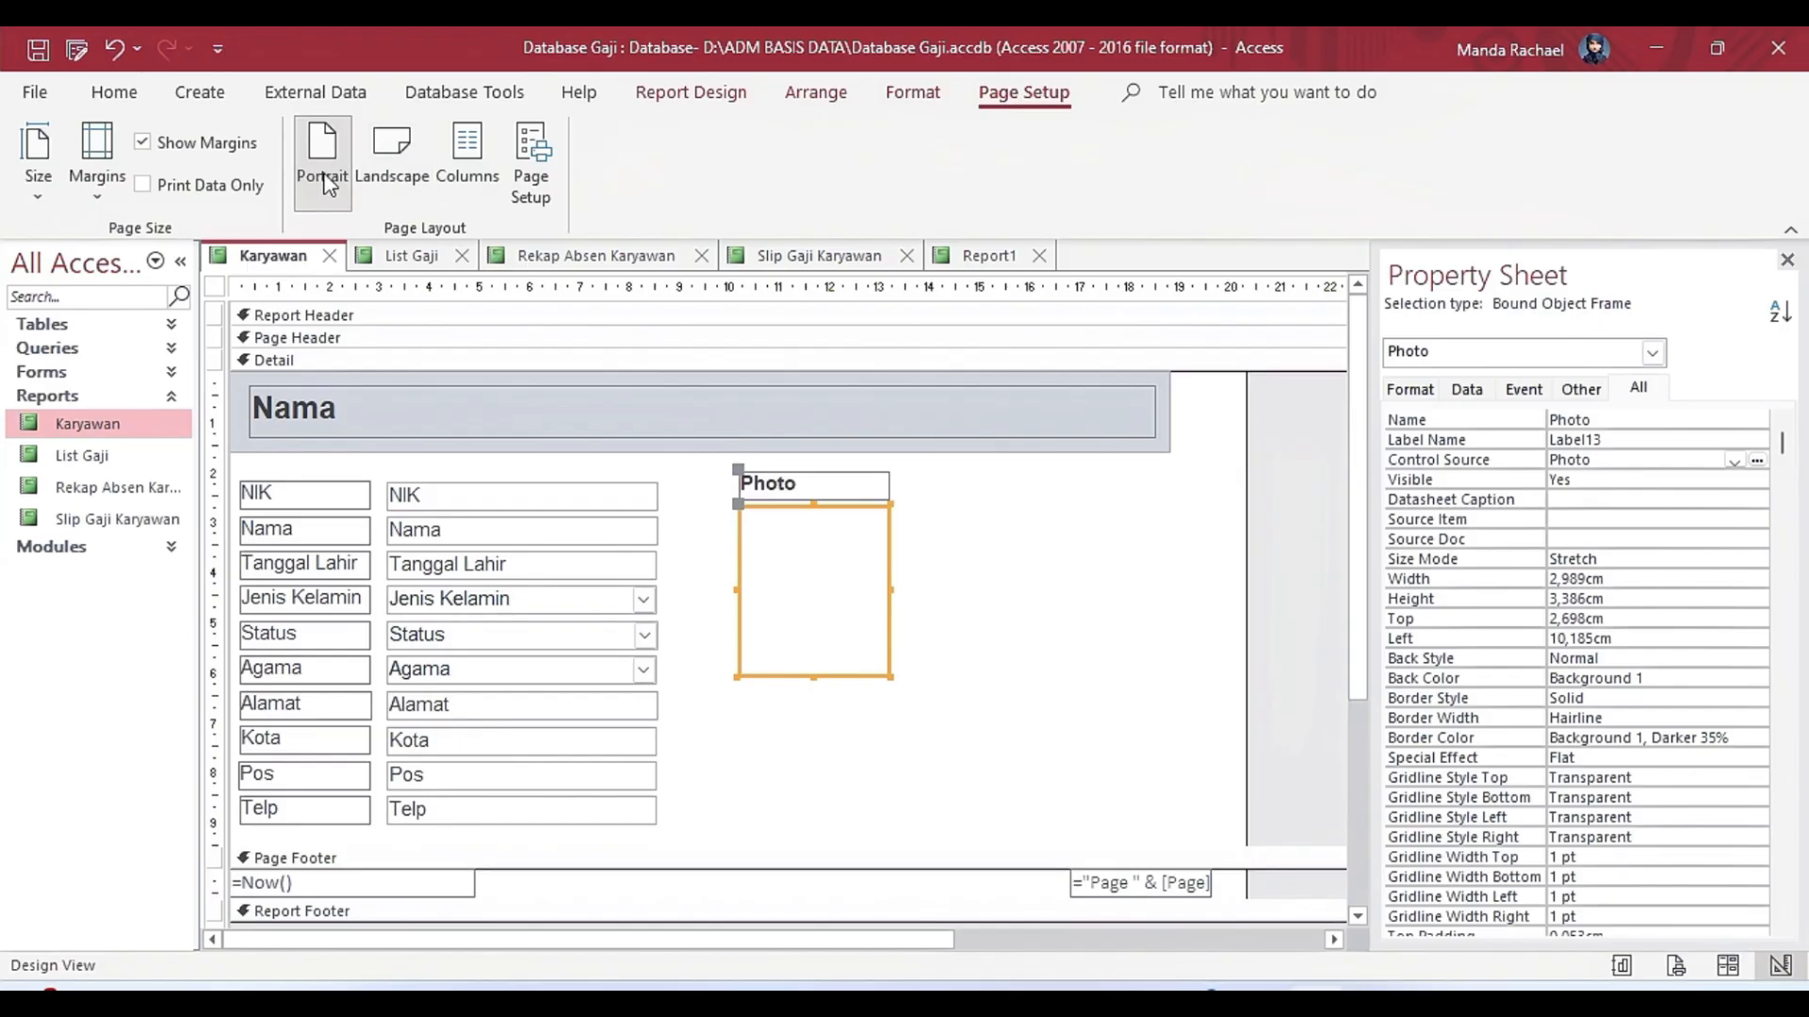
Close Report1 without saving its design changes and close the Karyawan report.
click(1039, 255)
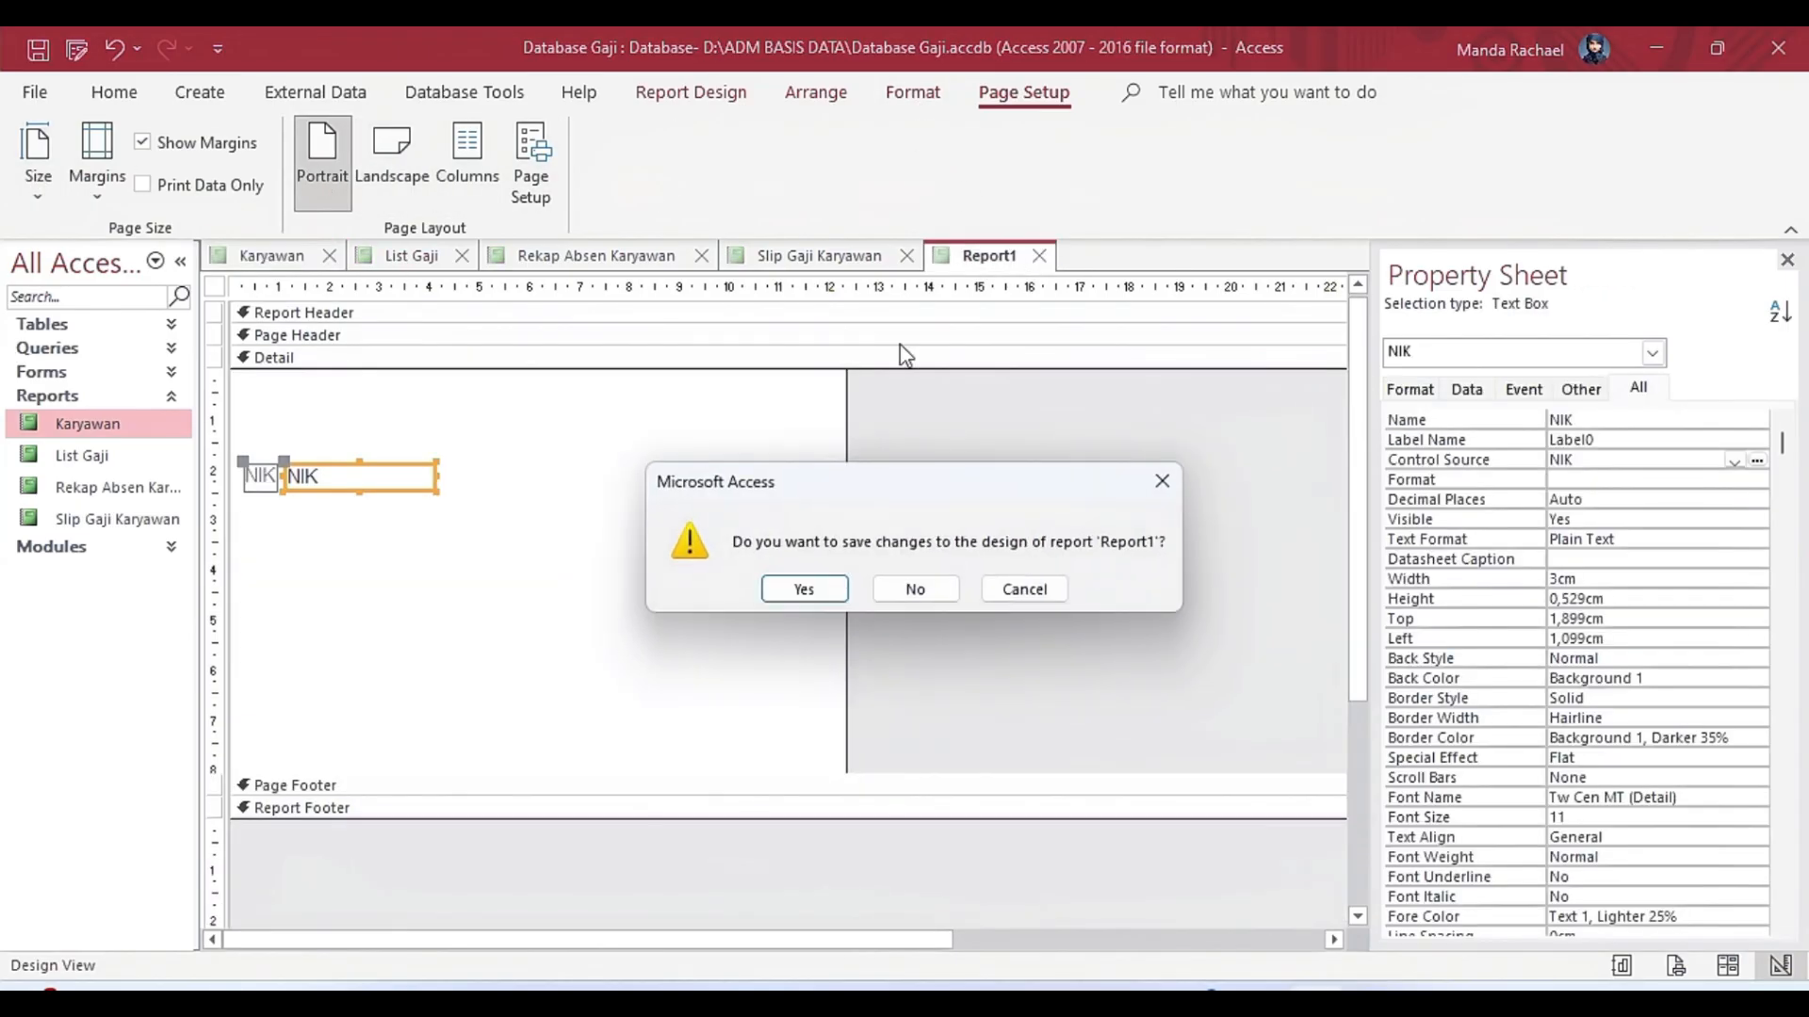
click(910, 590)
click(329, 255)
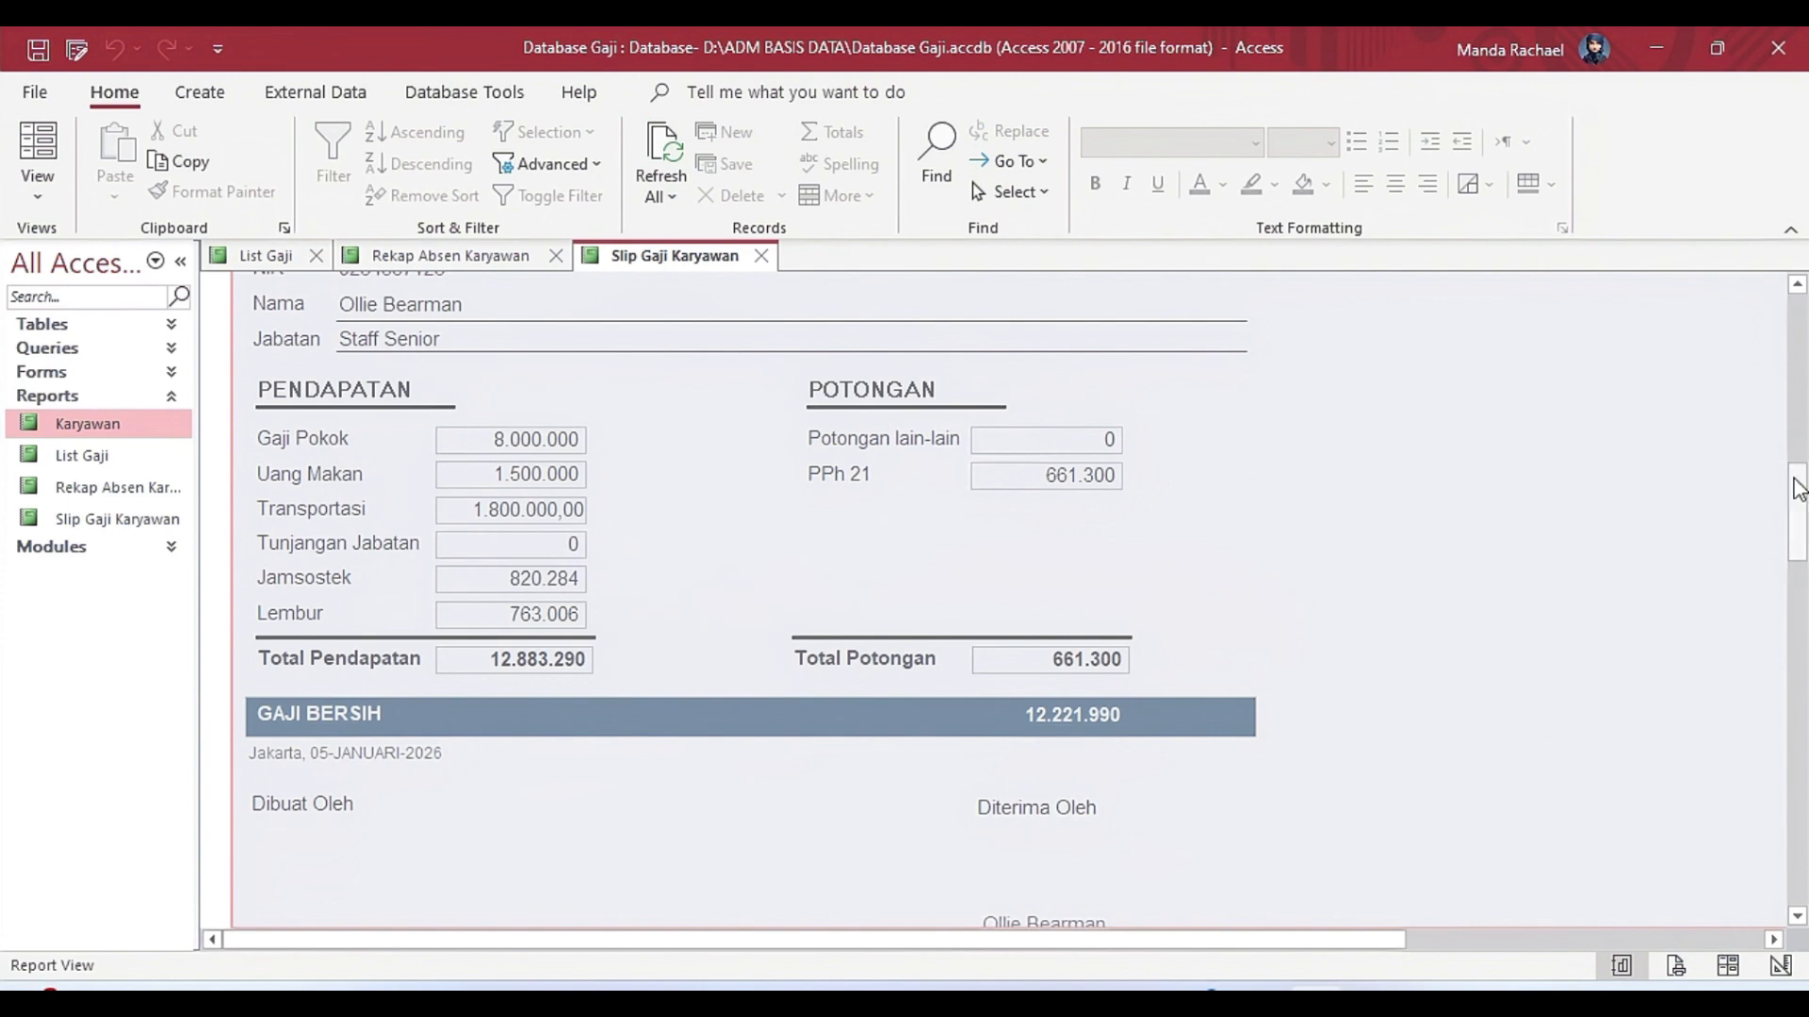
Look over the Slip Gaji Karyawan report and the full width of the List Gaji report.
scroll(1796, 489, up, 3)
click(273, 257)
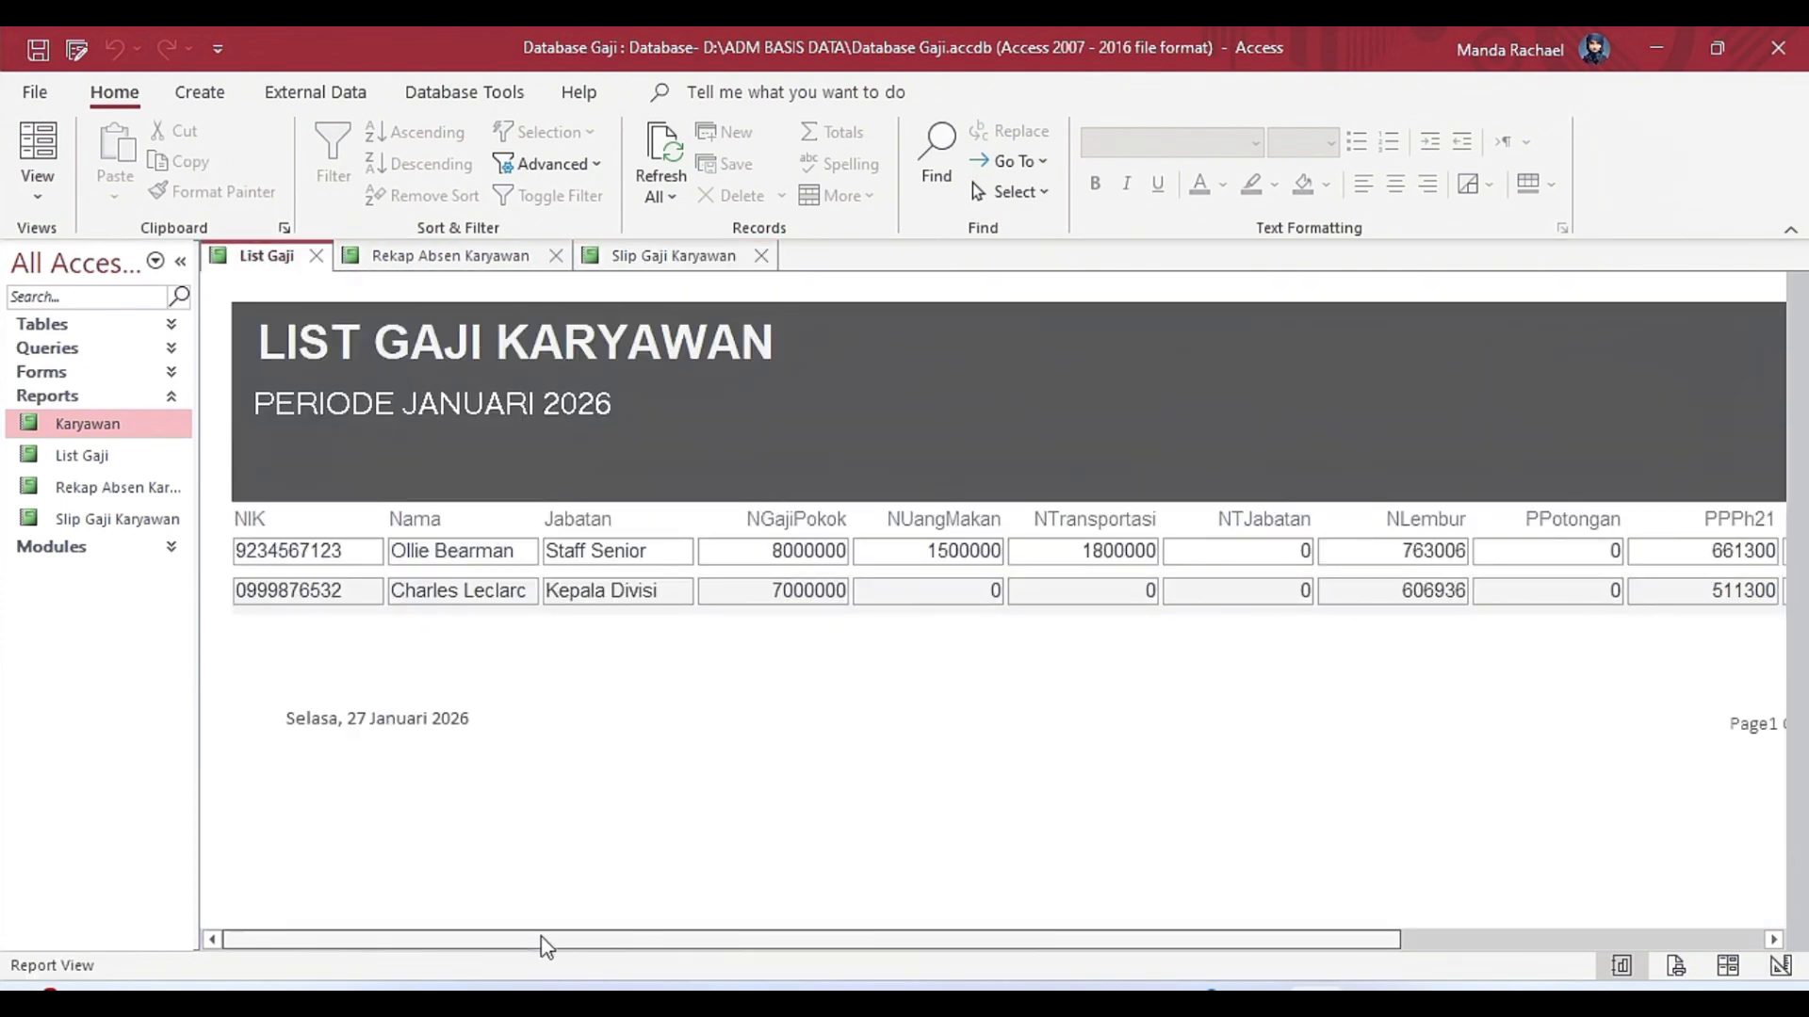
drag(589, 939, 753, 939)
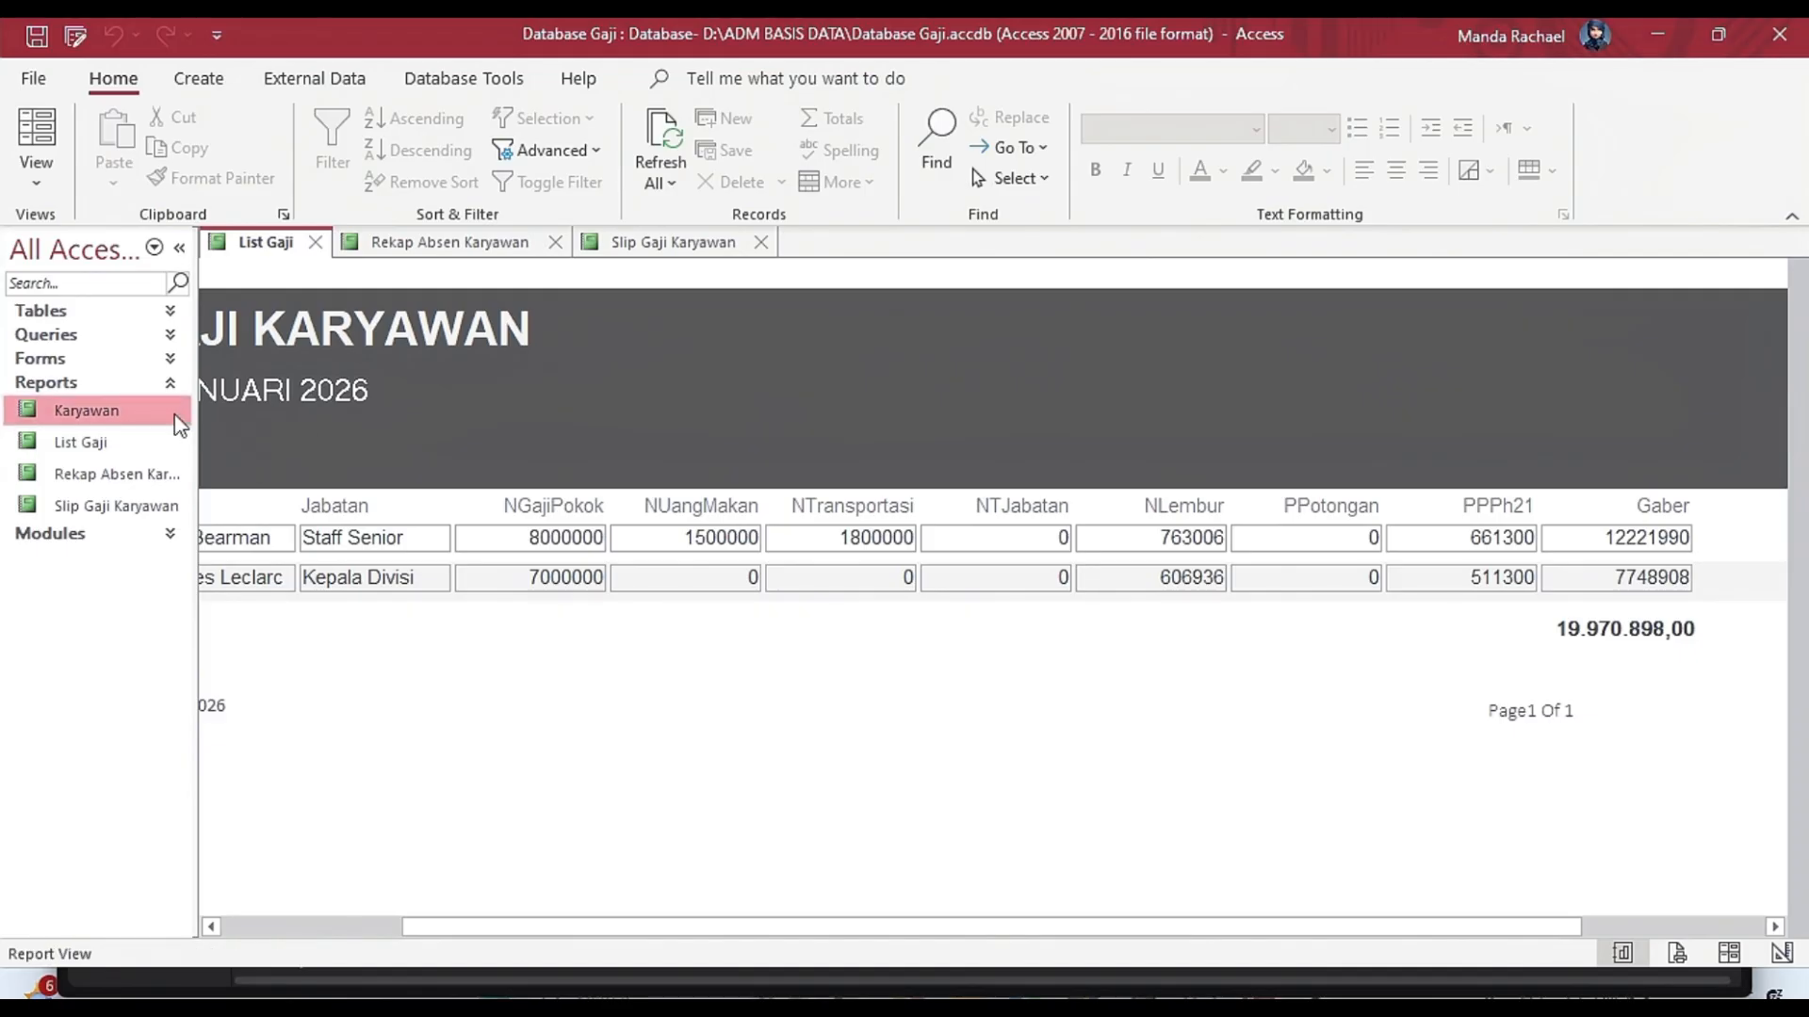
drag(500, 927, 233, 945)
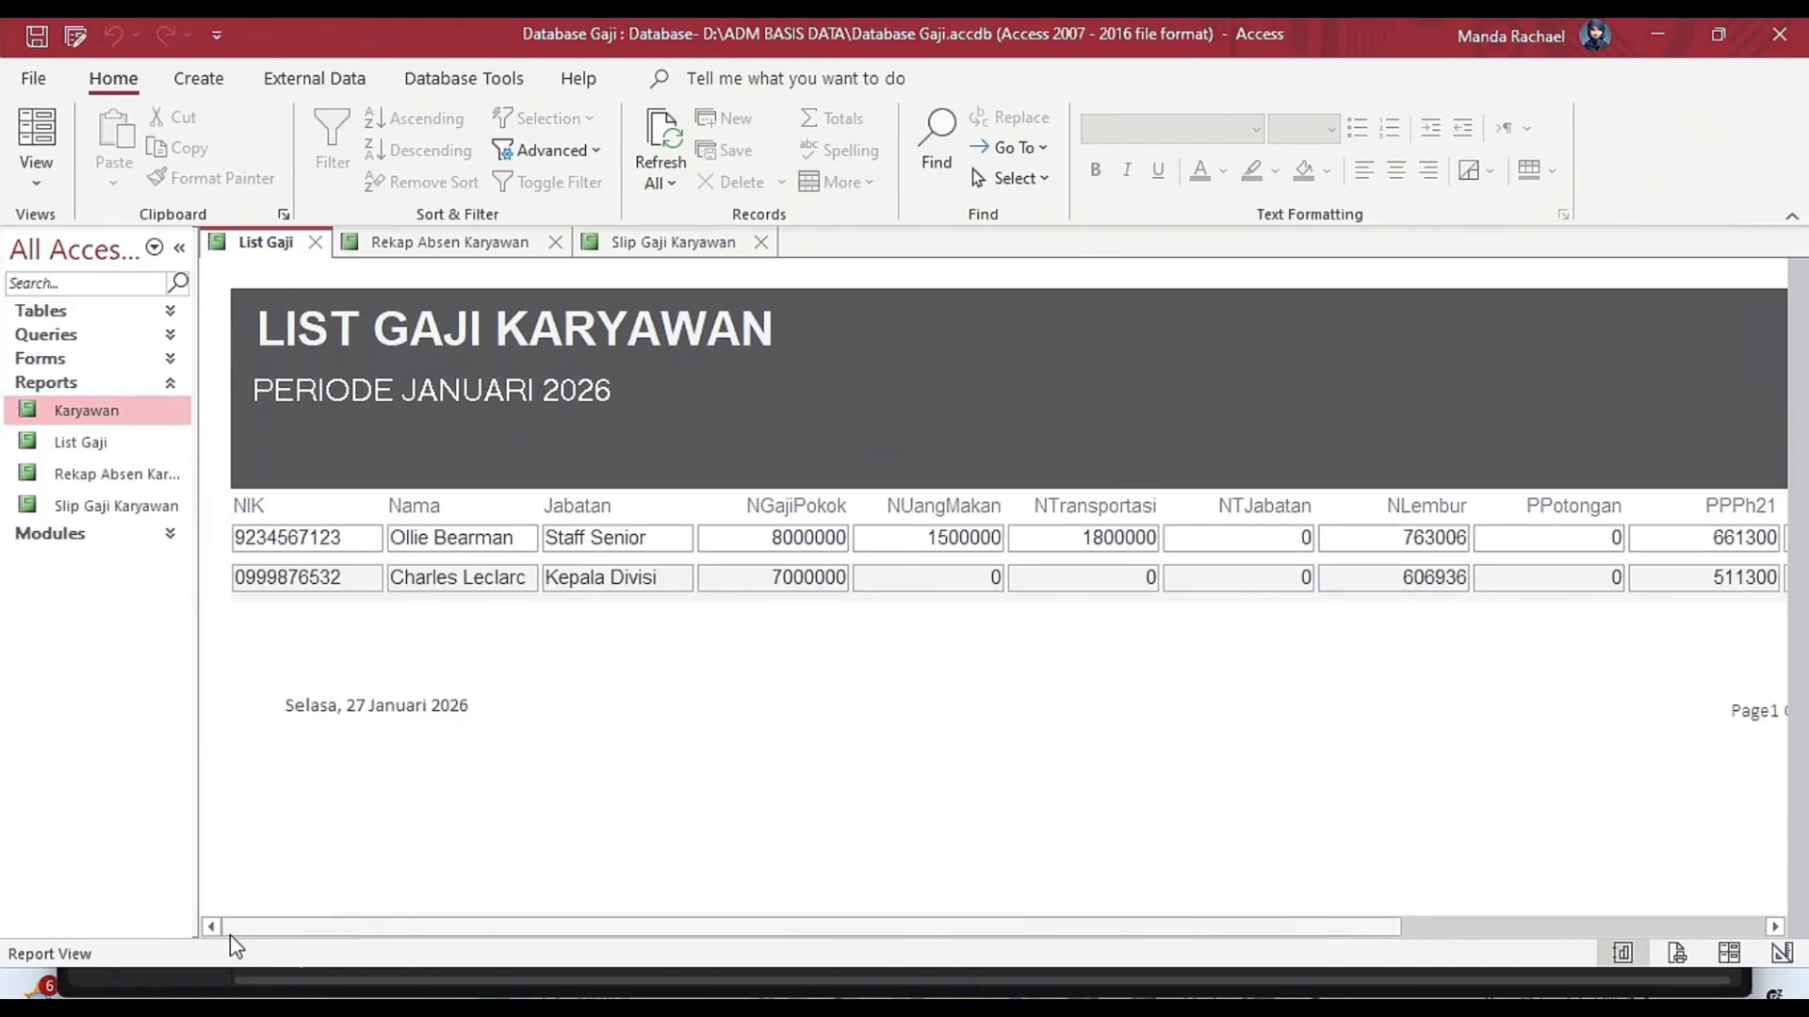
Open the Rekap Absen form, preview the Rekap Absen Karyawan report from it and close the form.
click(170, 360)
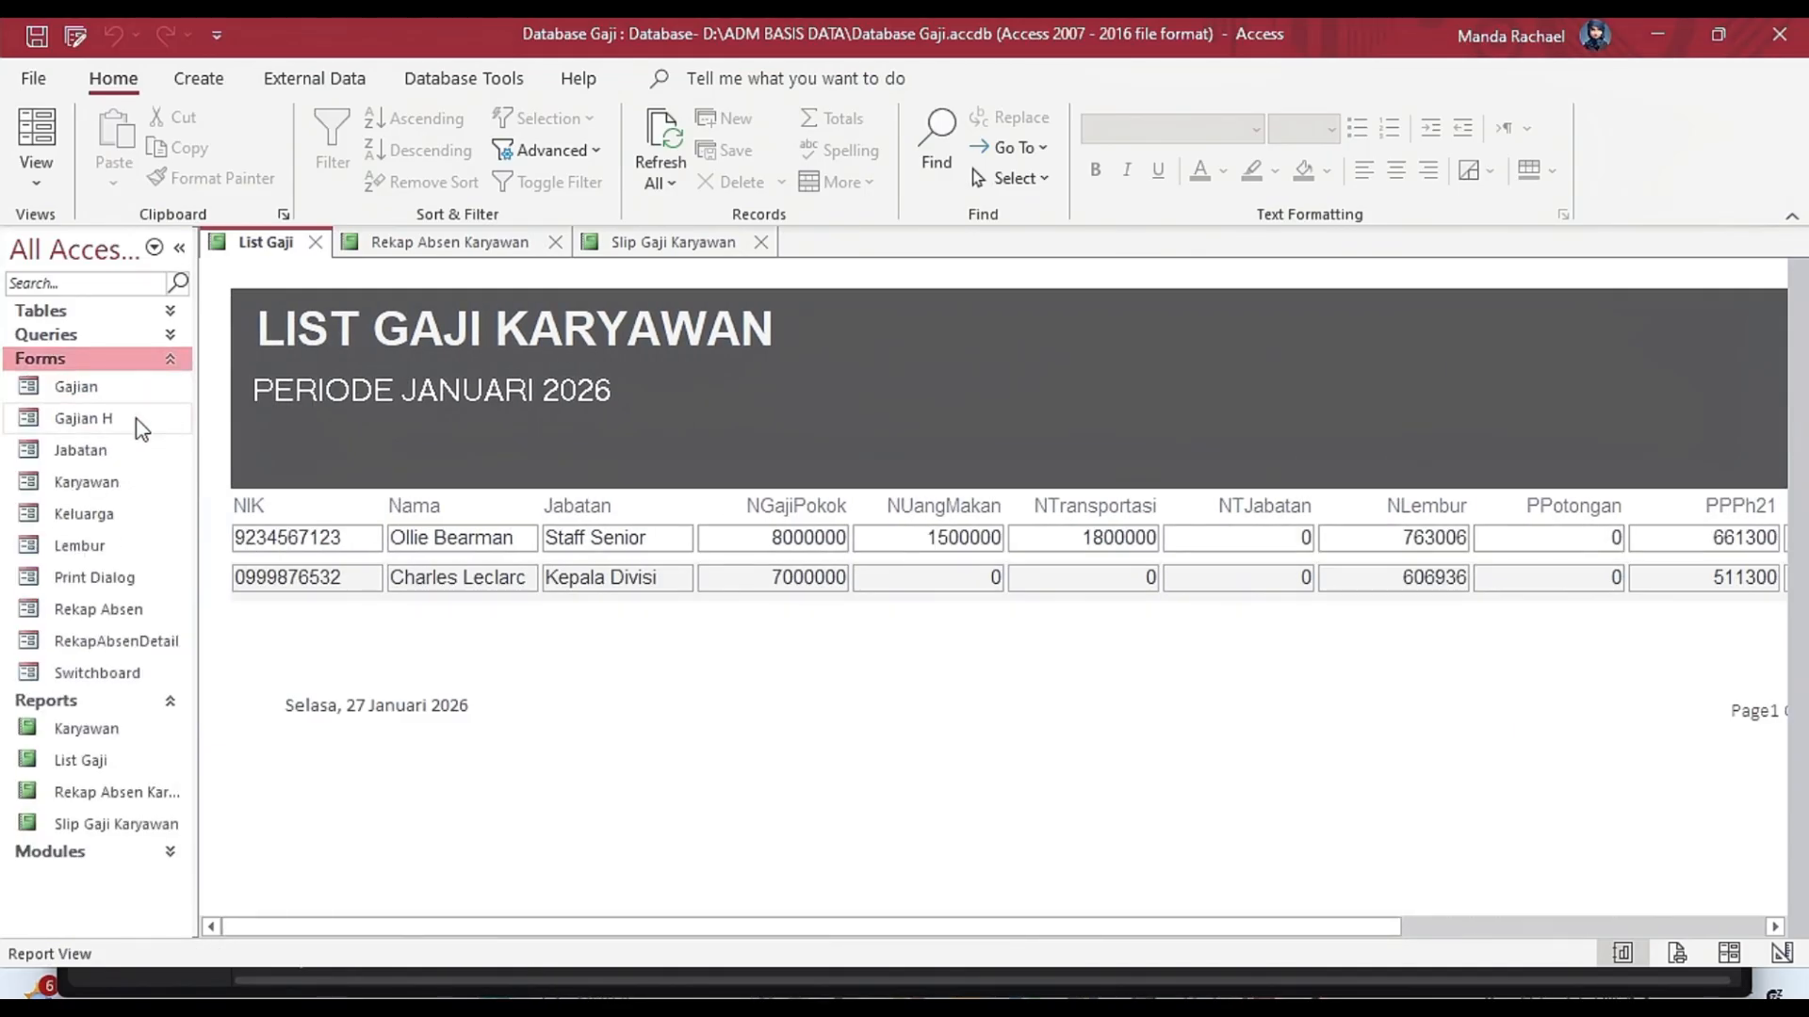
double_click(99, 609)
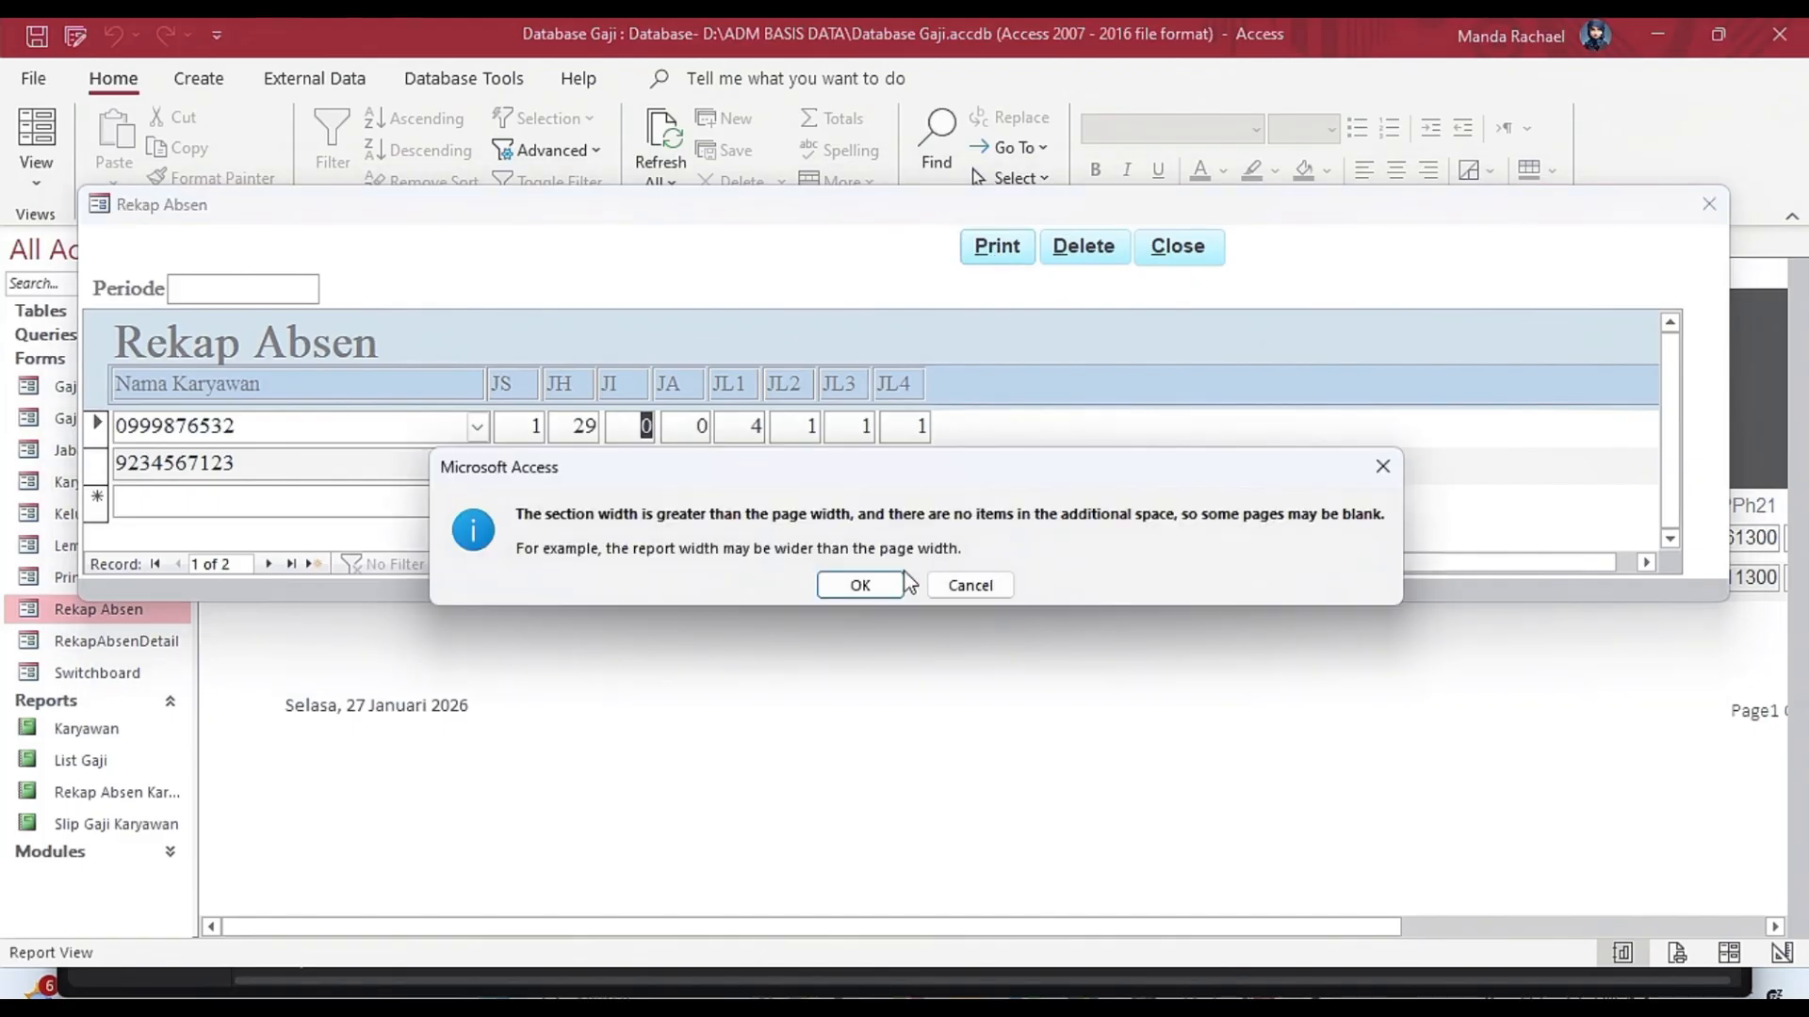
click(856, 585)
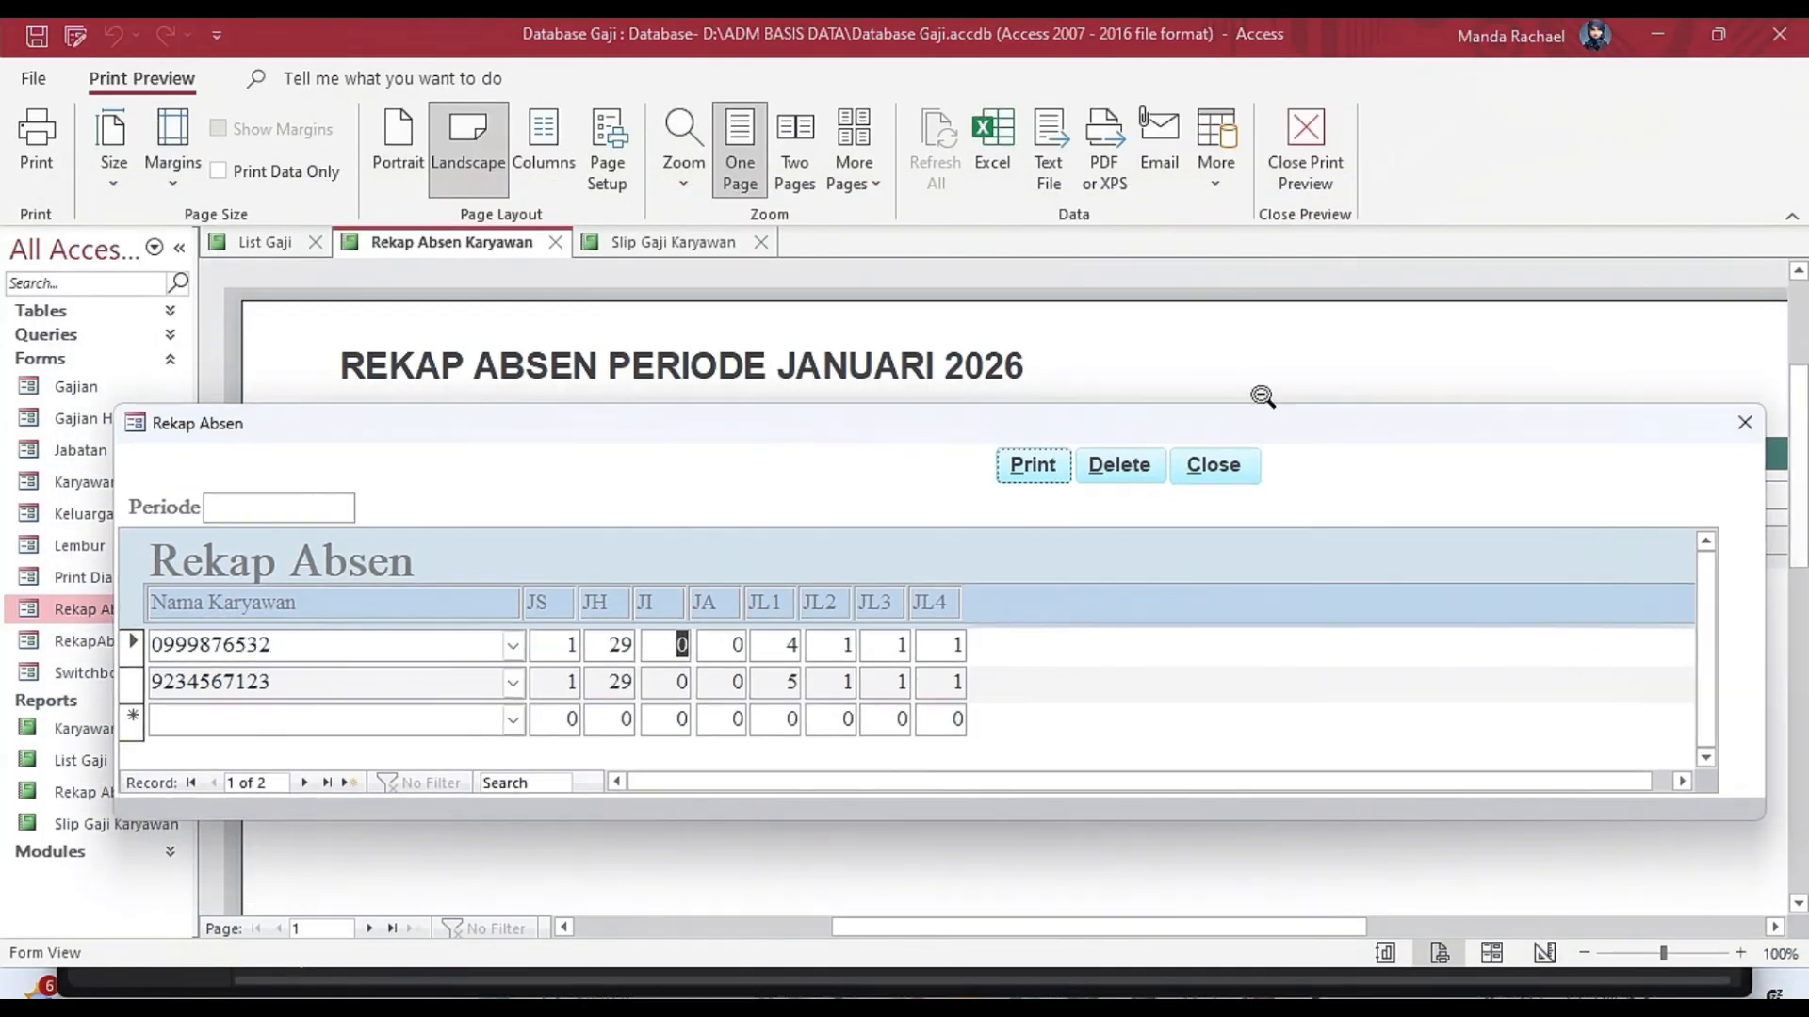
click(1747, 423)
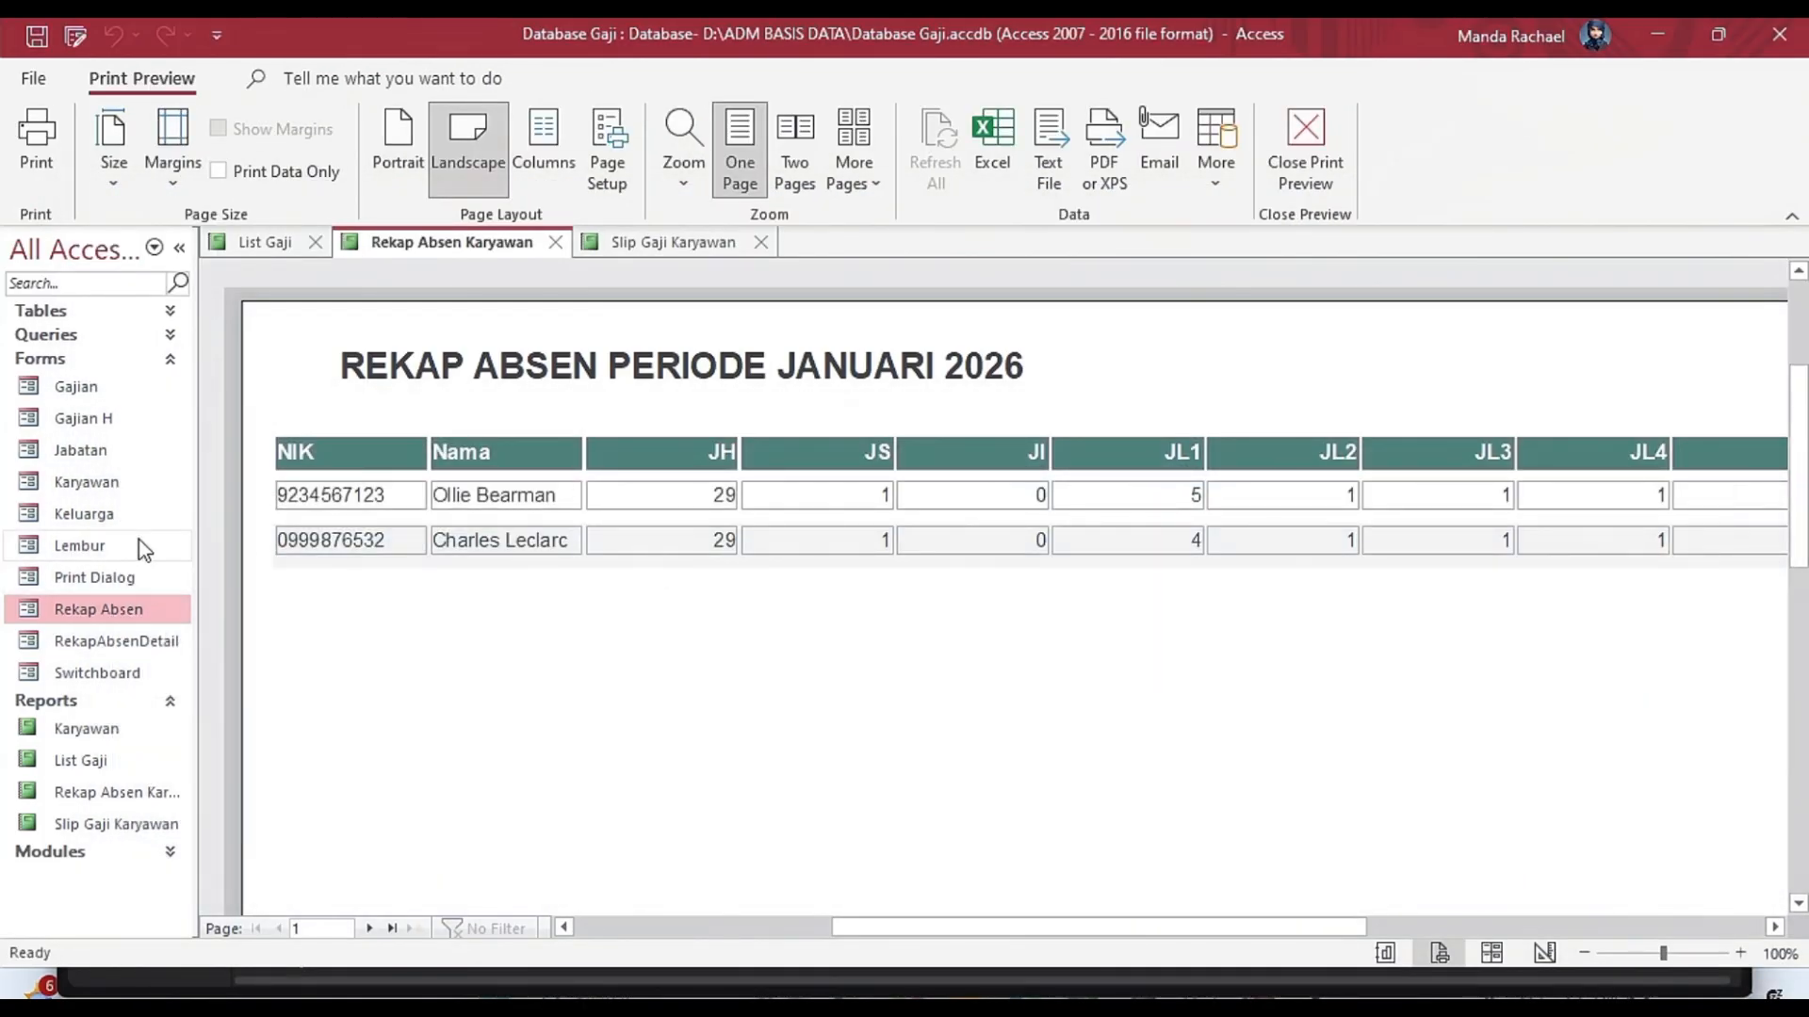
Open the Karyawan form and preview the printed report for the first and second employee records, closing each preview.
double_click(94, 482)
click(1413, 355)
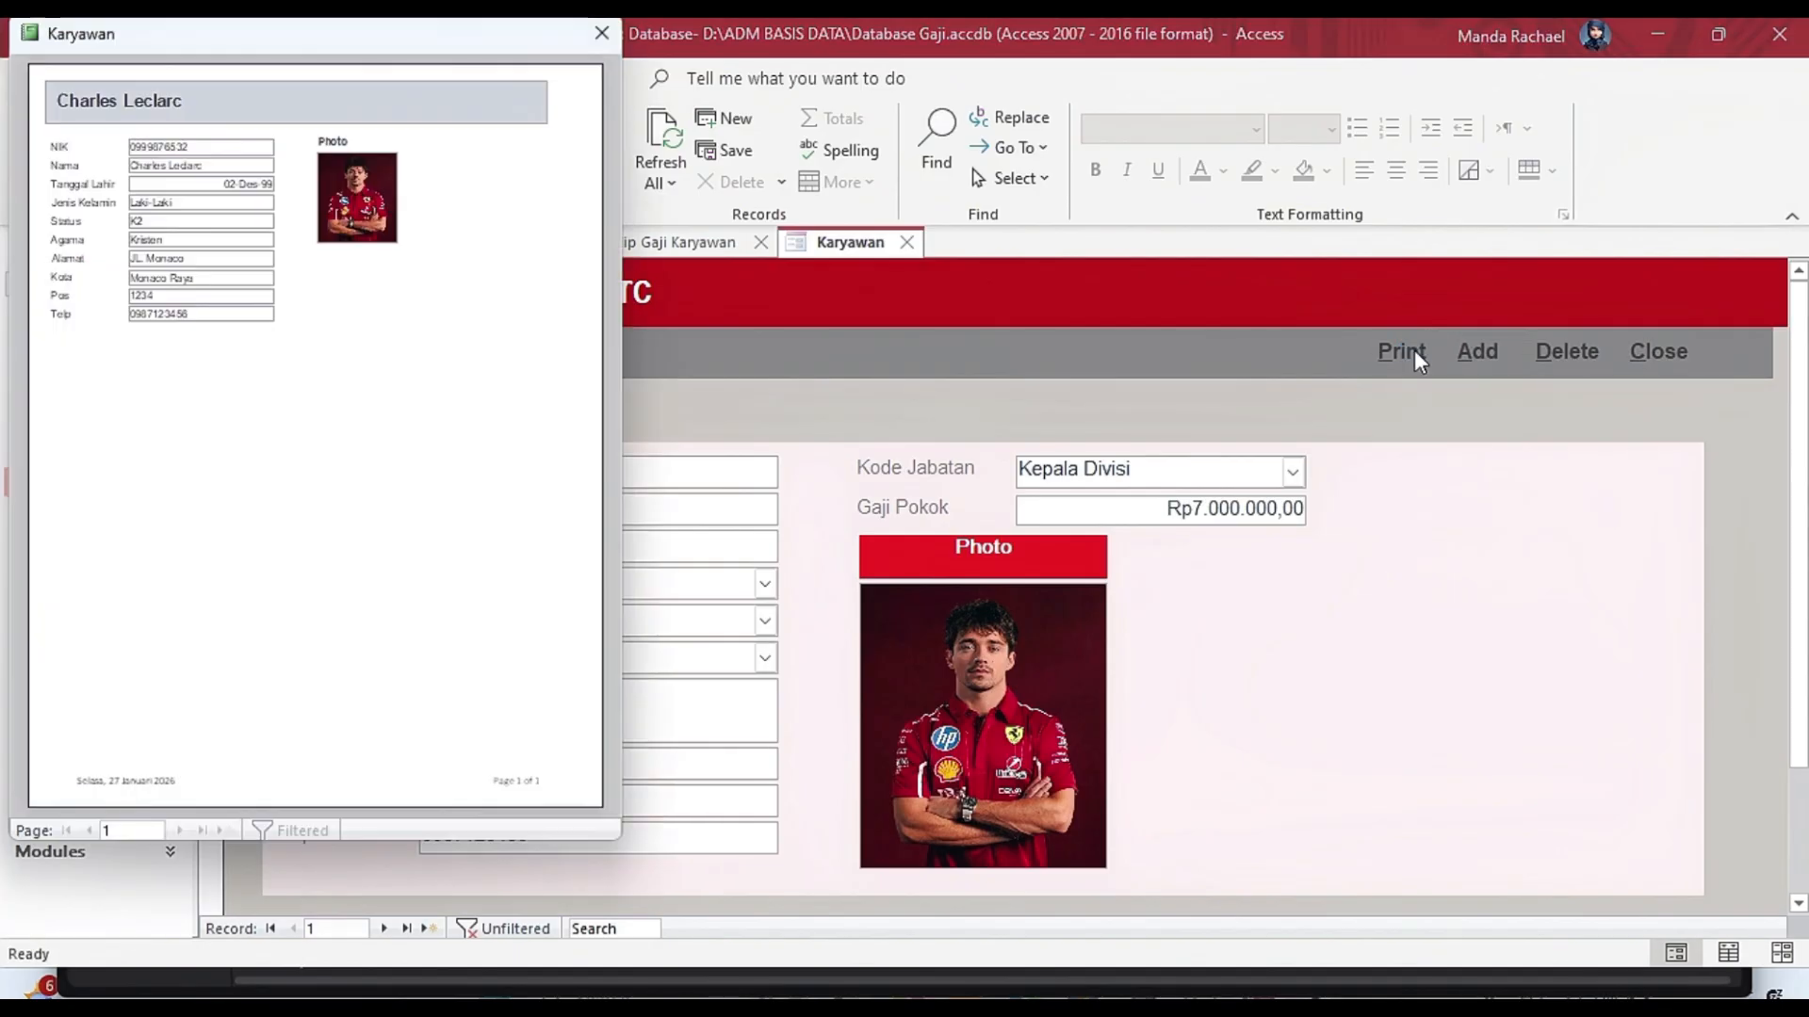
click(599, 36)
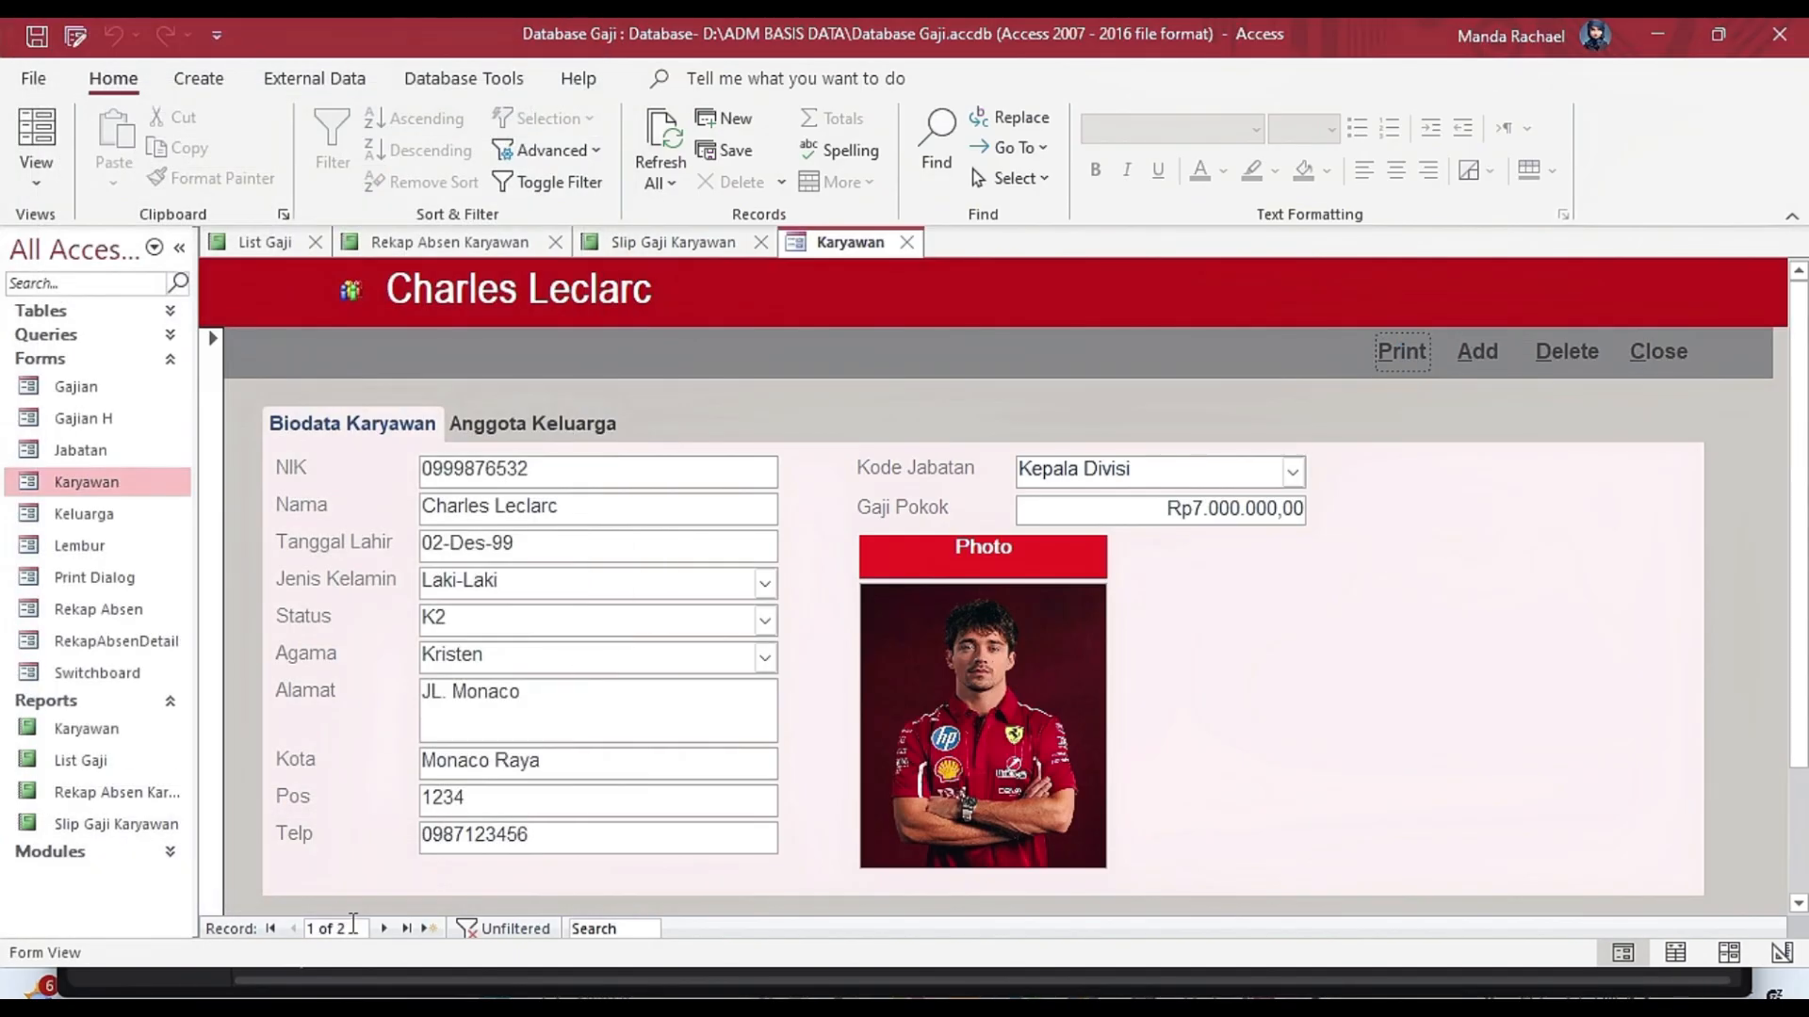
click(384, 929)
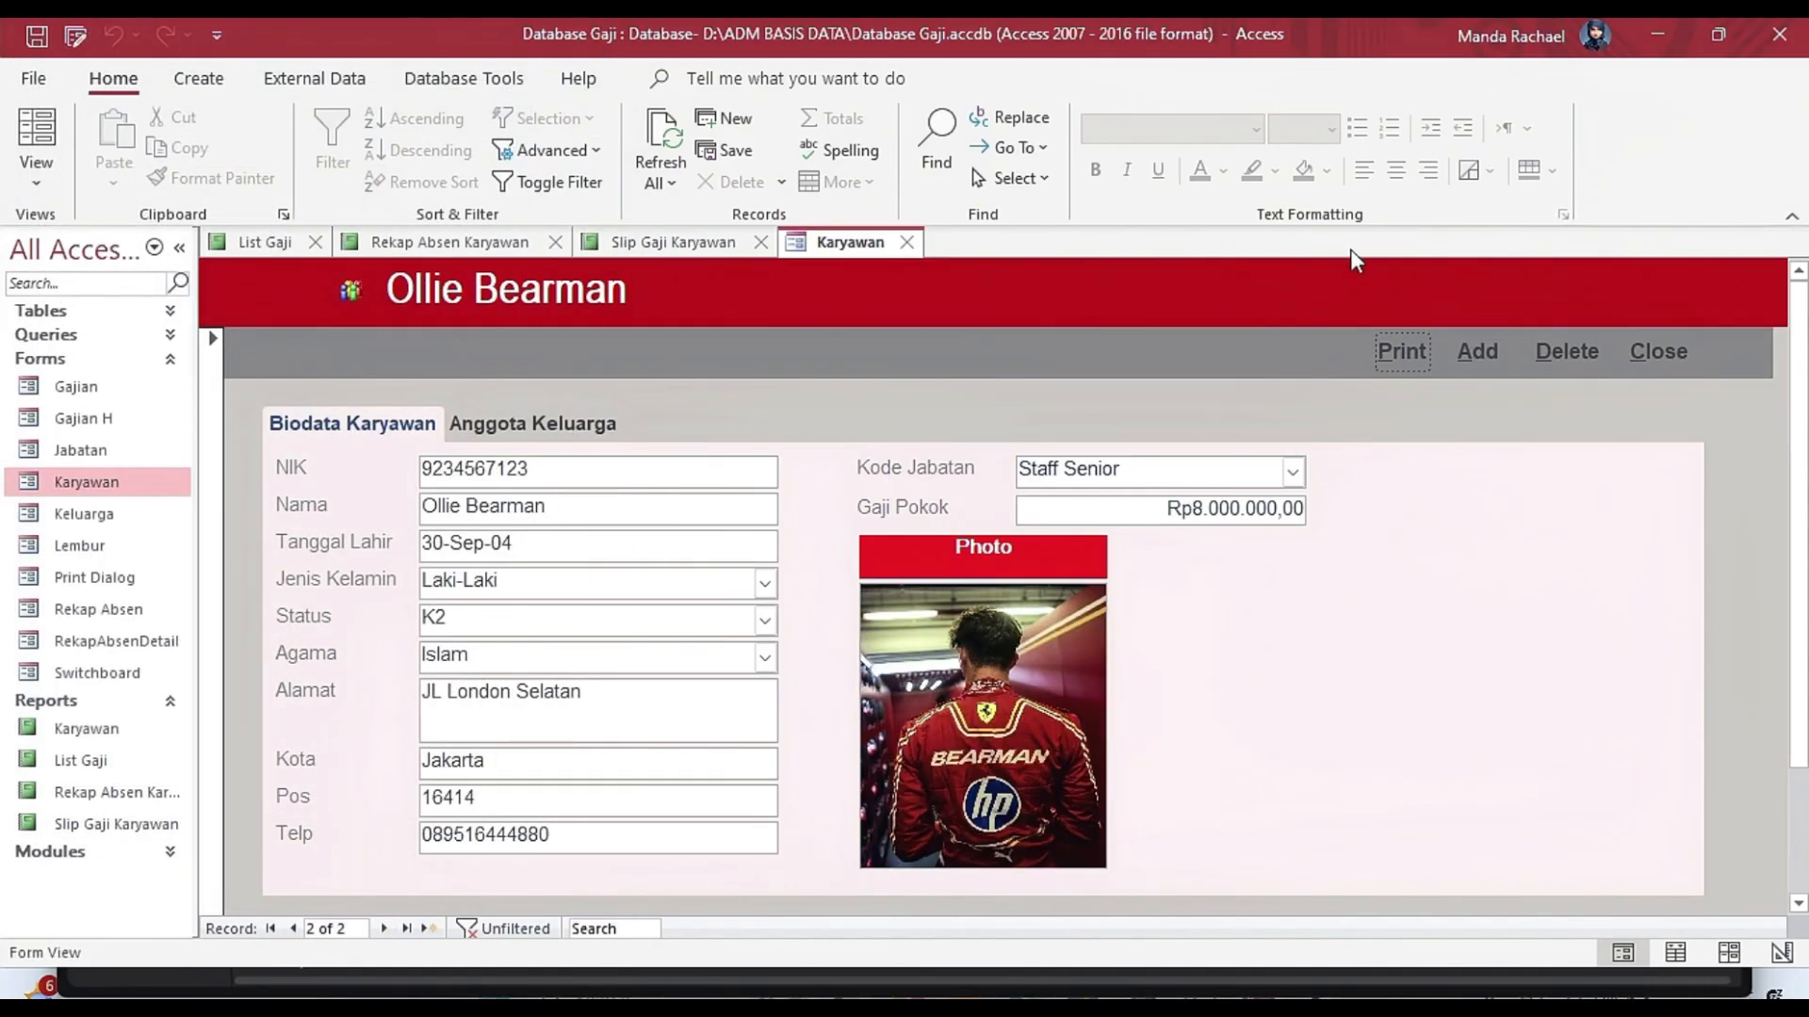
click(1401, 352)
click(599, 36)
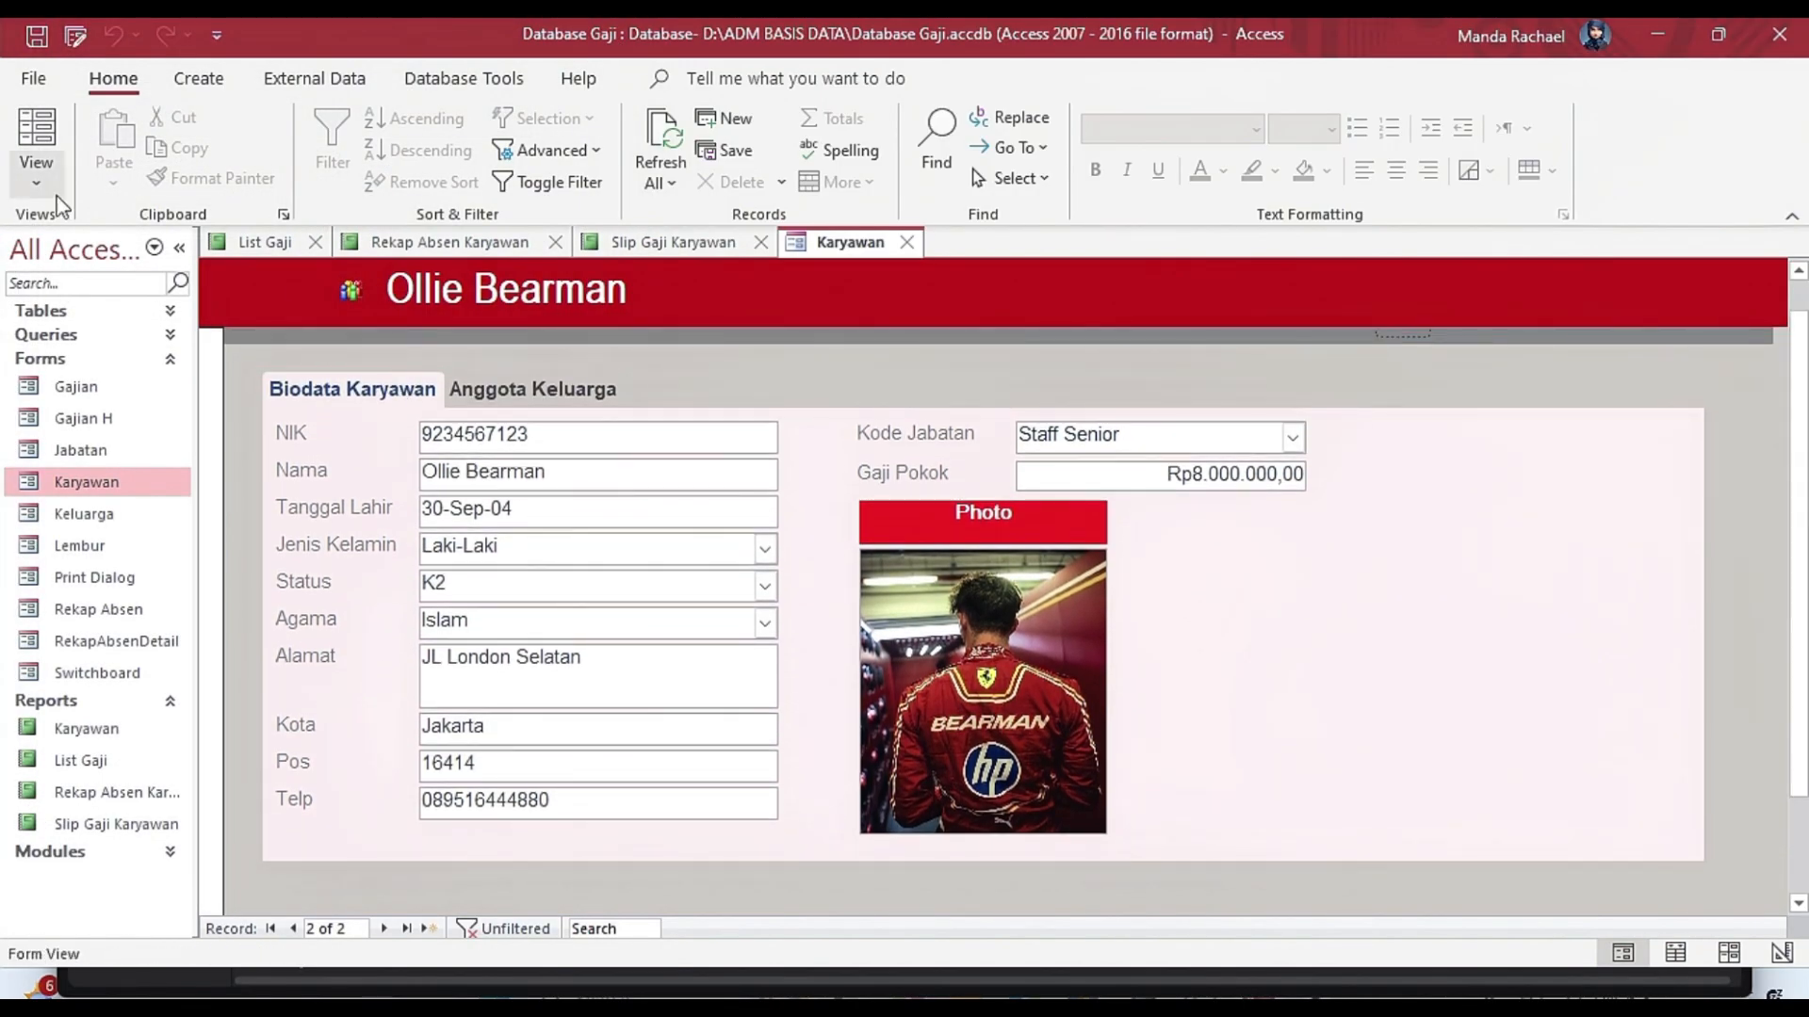
In the Karyawan form's Design view, add a command button of about 1.3 by 0.6 cm beside Print that previews the Karyawan report.
click(35, 170)
click(127, 426)
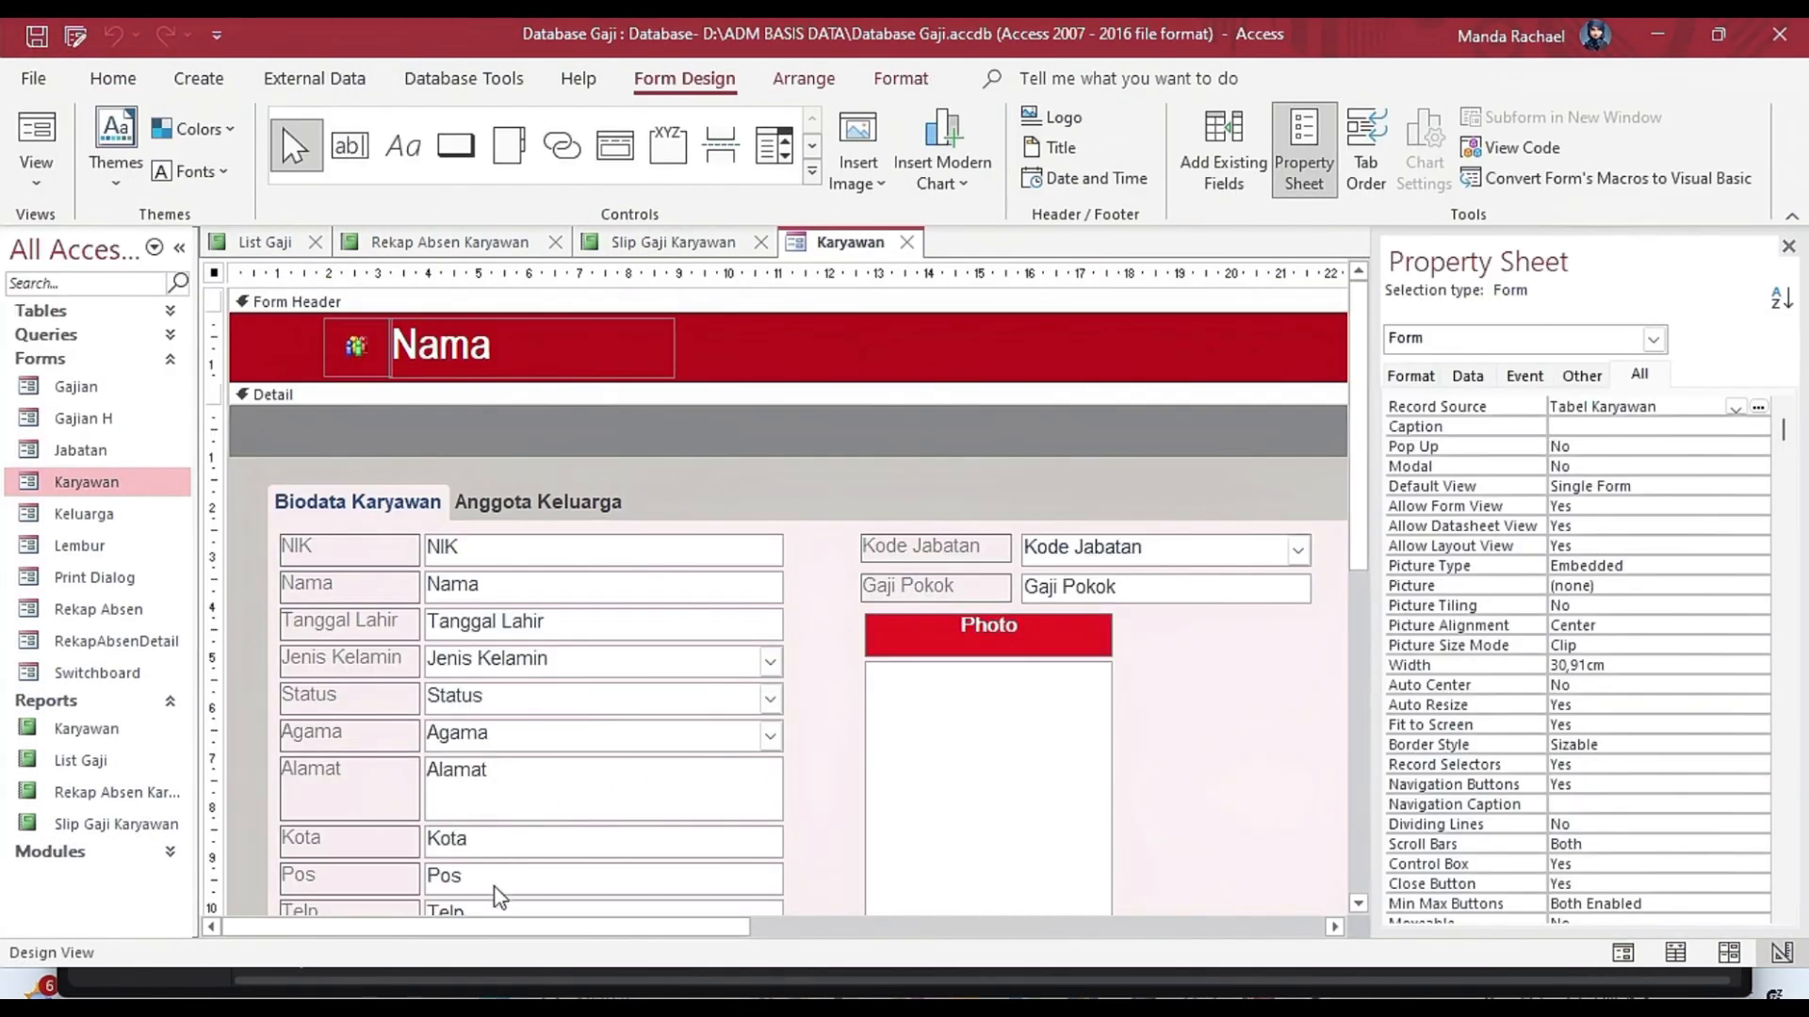
drag(467, 927, 787, 929)
click(456, 145)
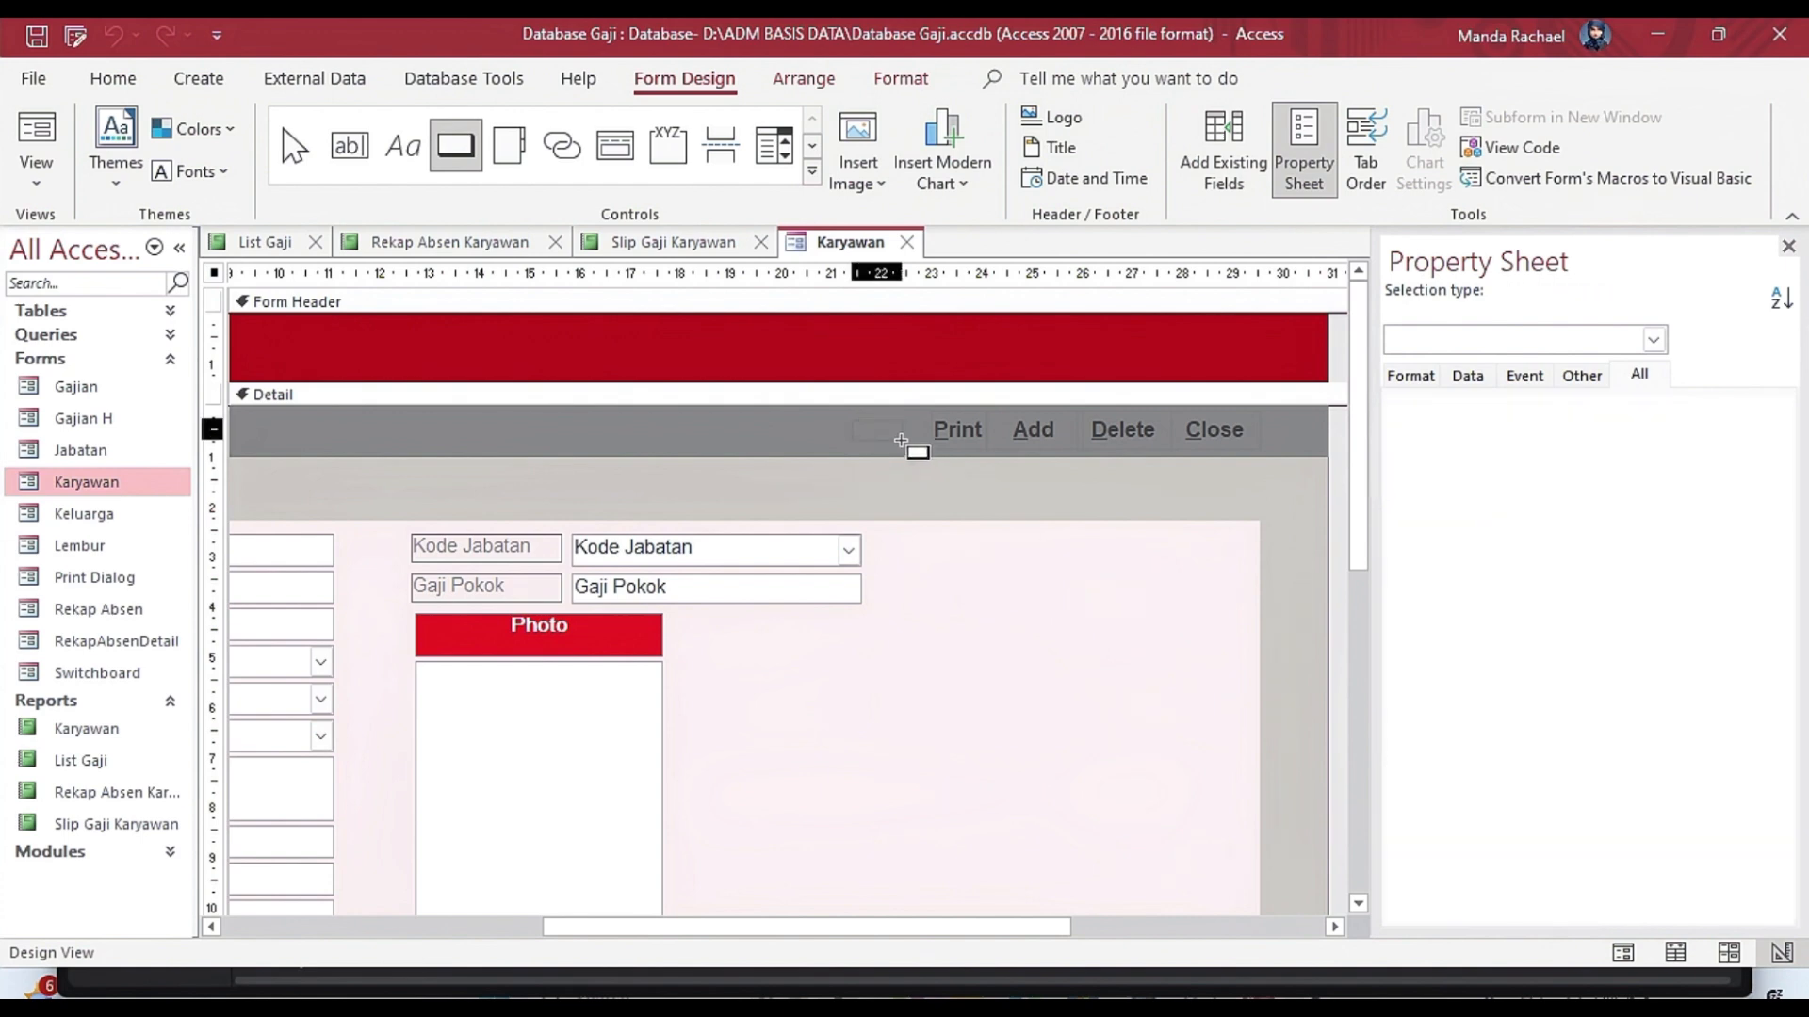
drag(901, 441, 915, 451)
click(886, 433)
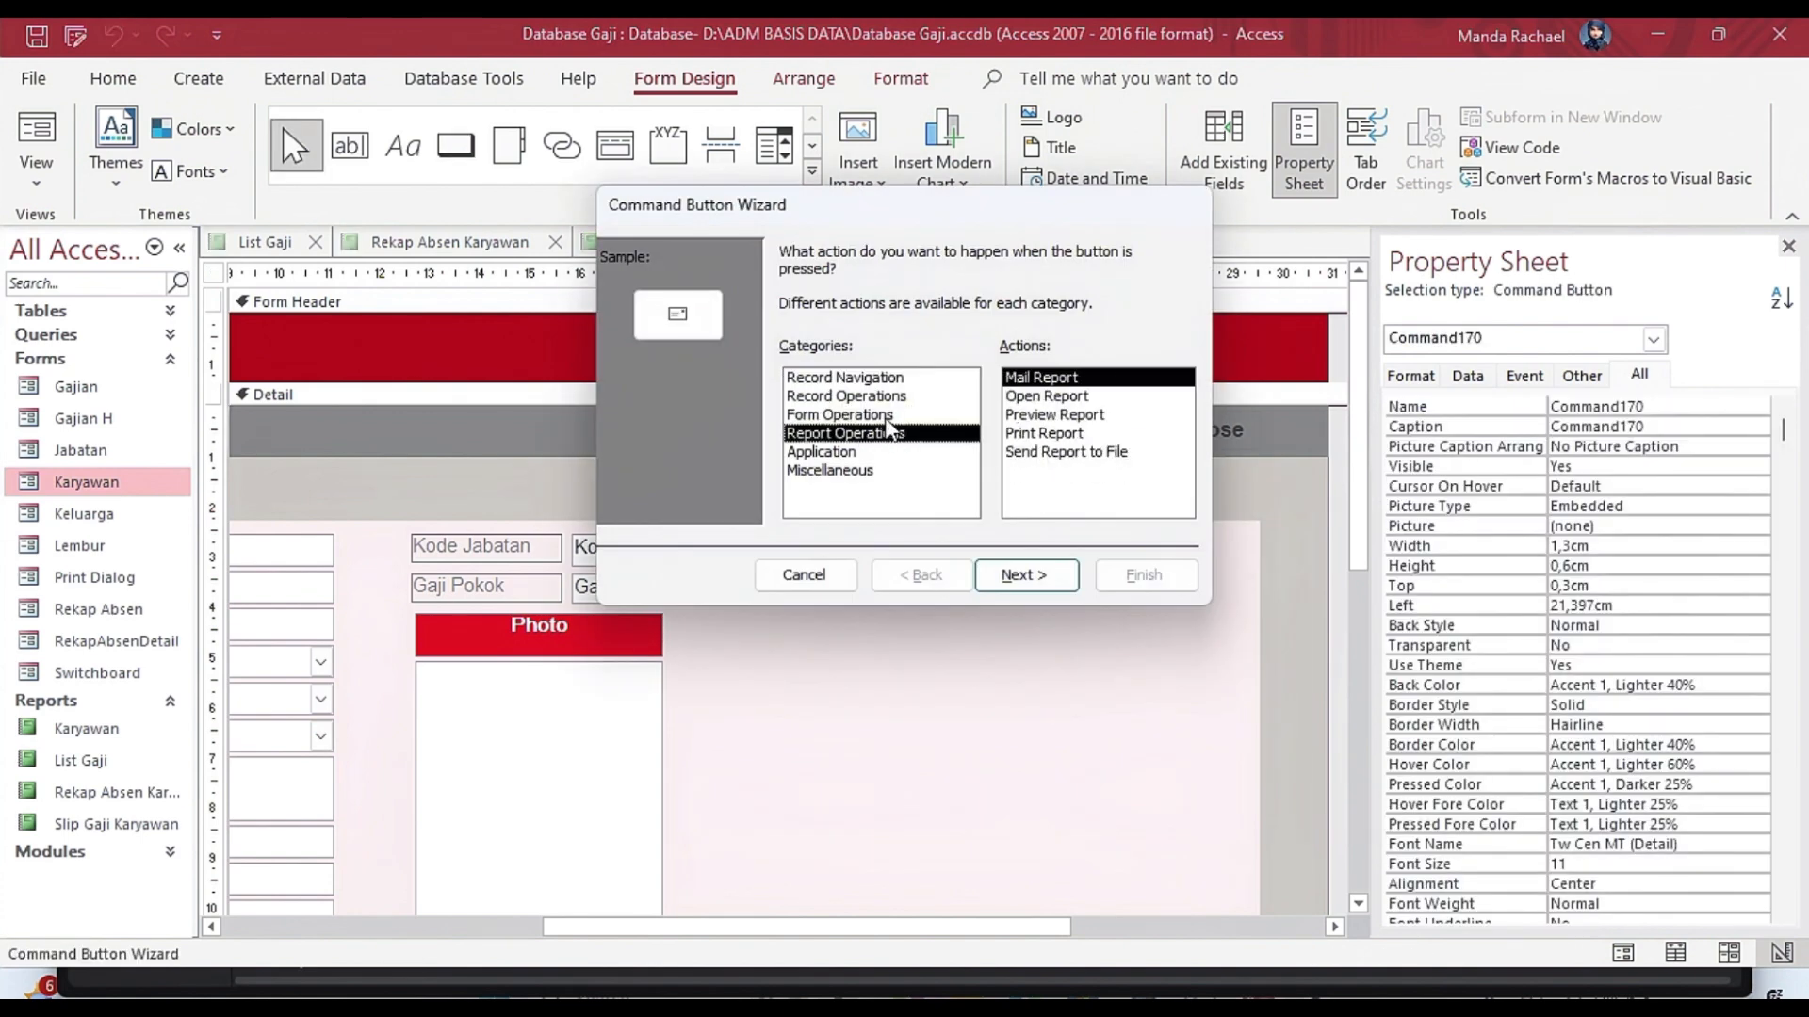
click(1046, 415)
click(1013, 574)
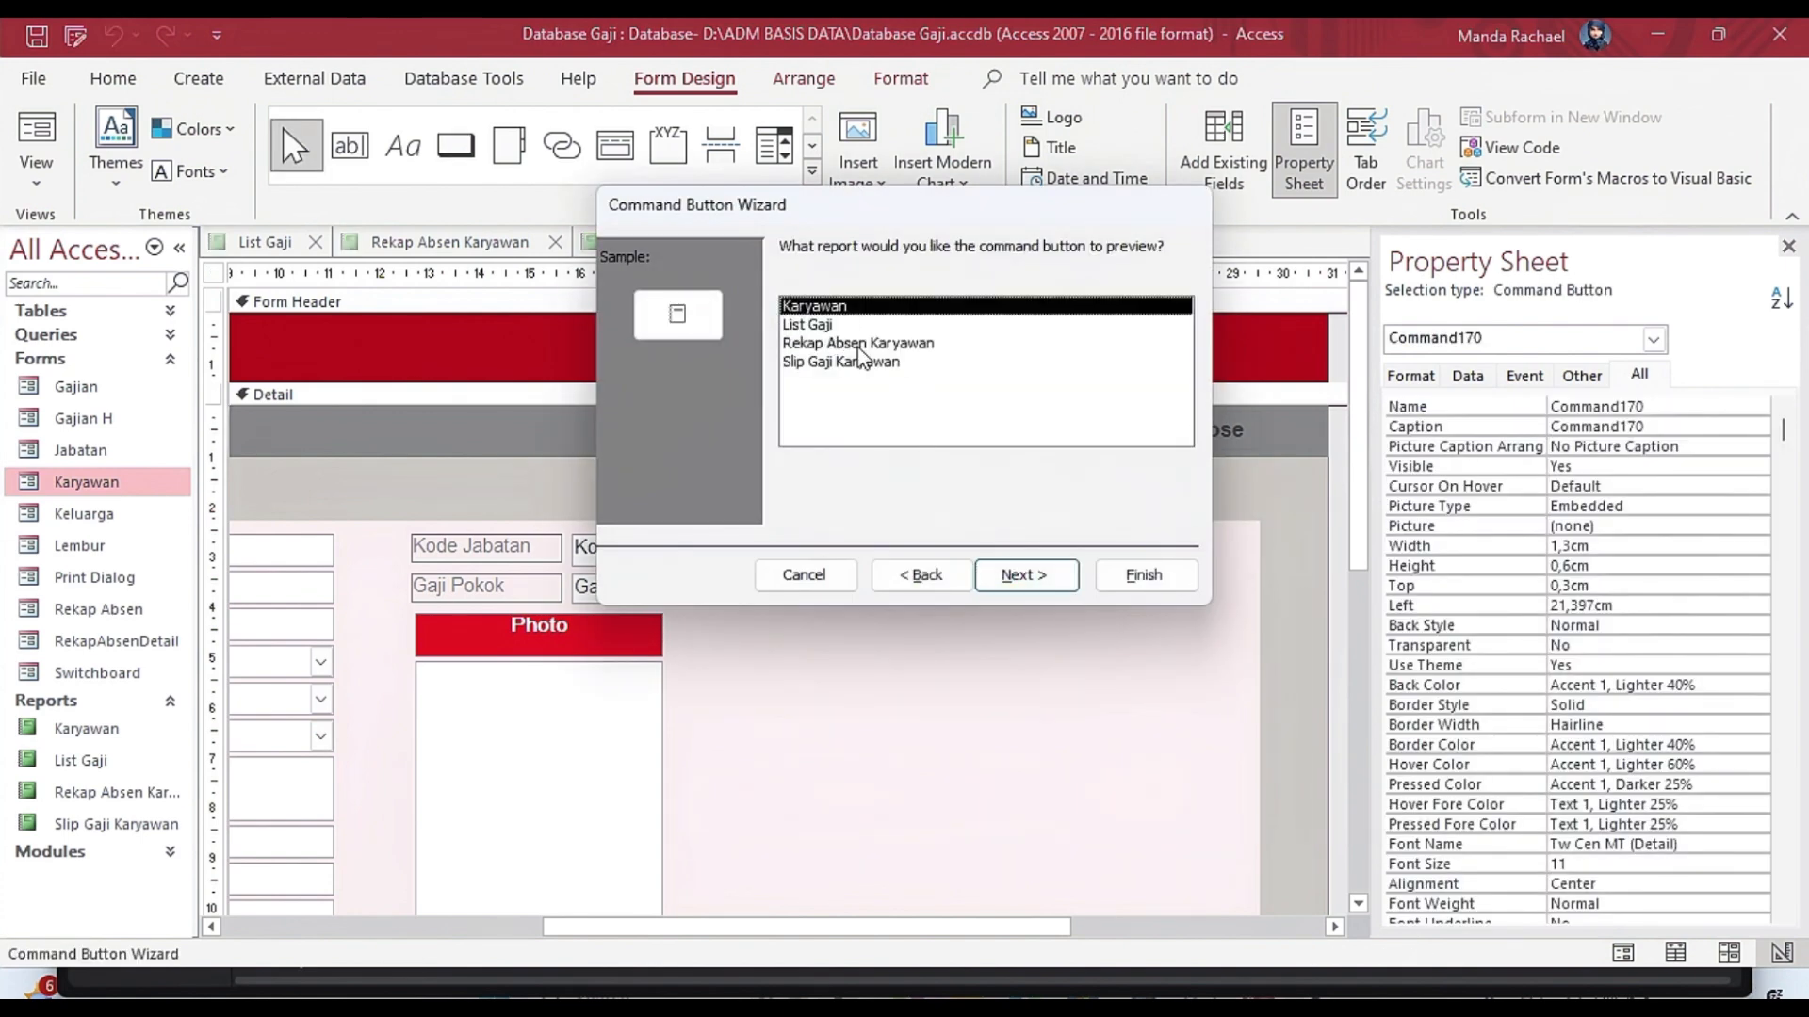
click(1024, 575)
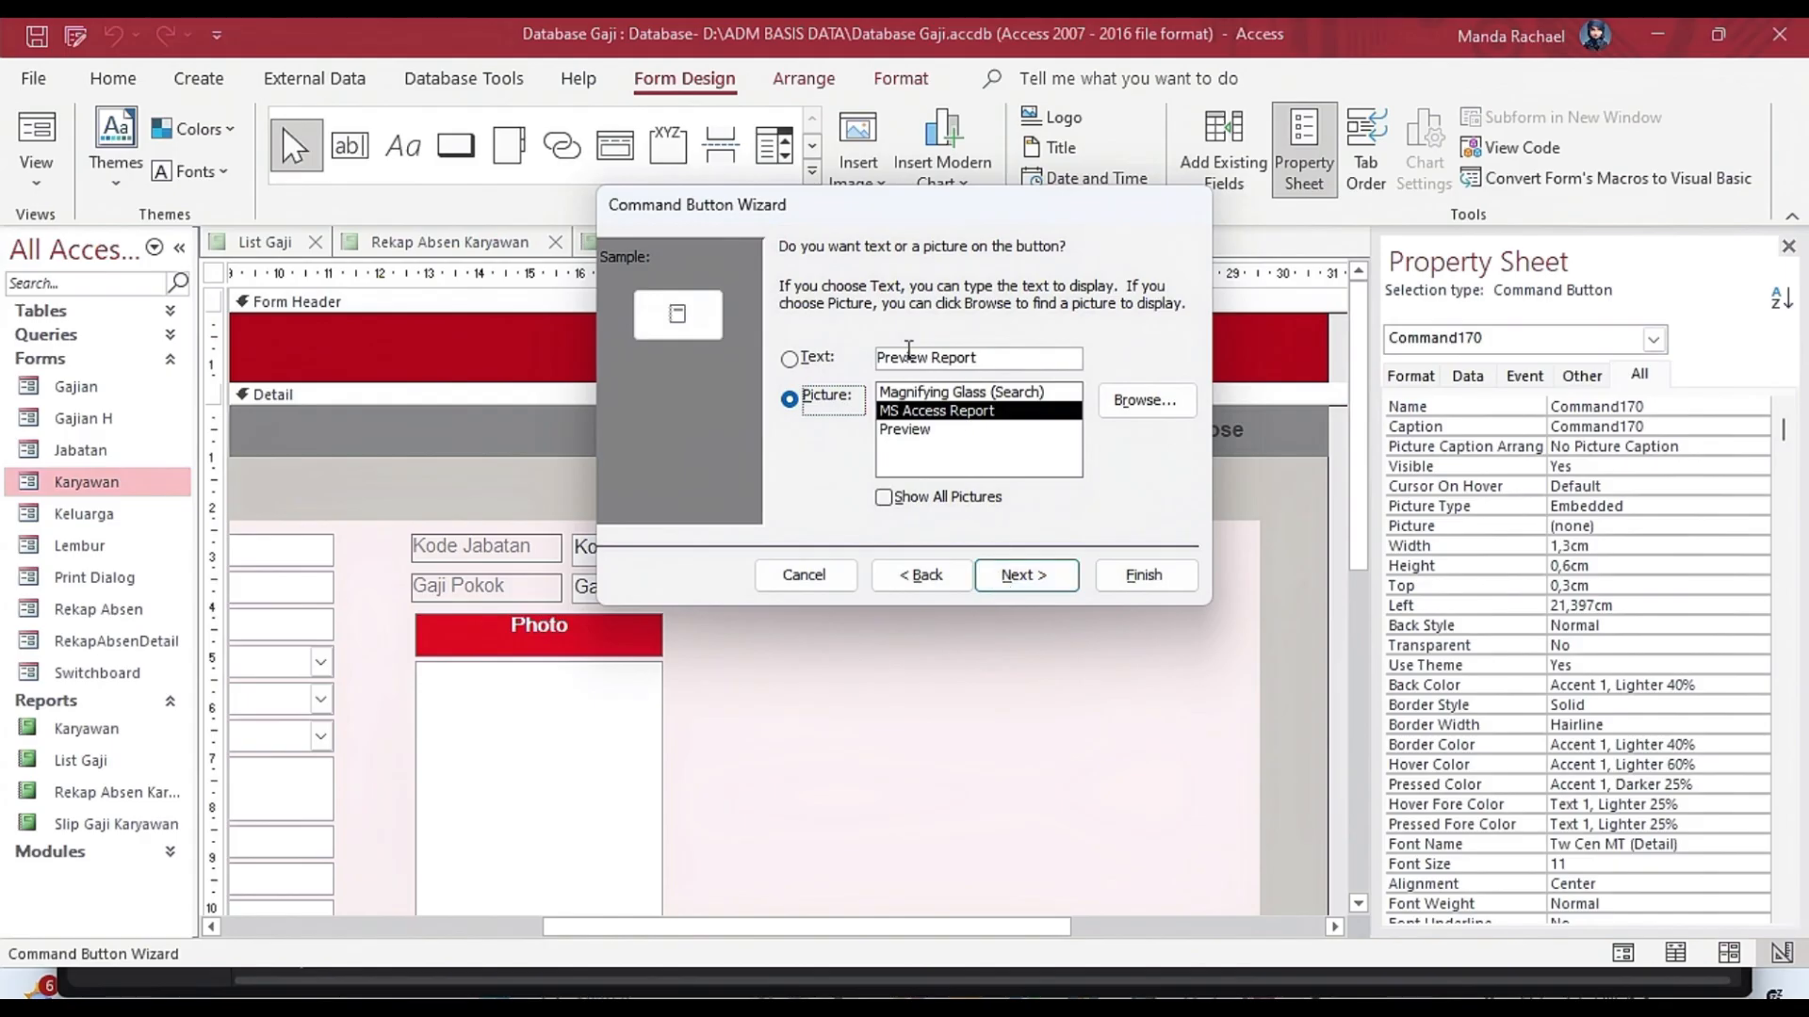
Give the new command button the text &Print, name it cmdPrintKaryawan and finish the wizard.
click(910, 354)
drag(876, 363, 1039, 391)
text(\)
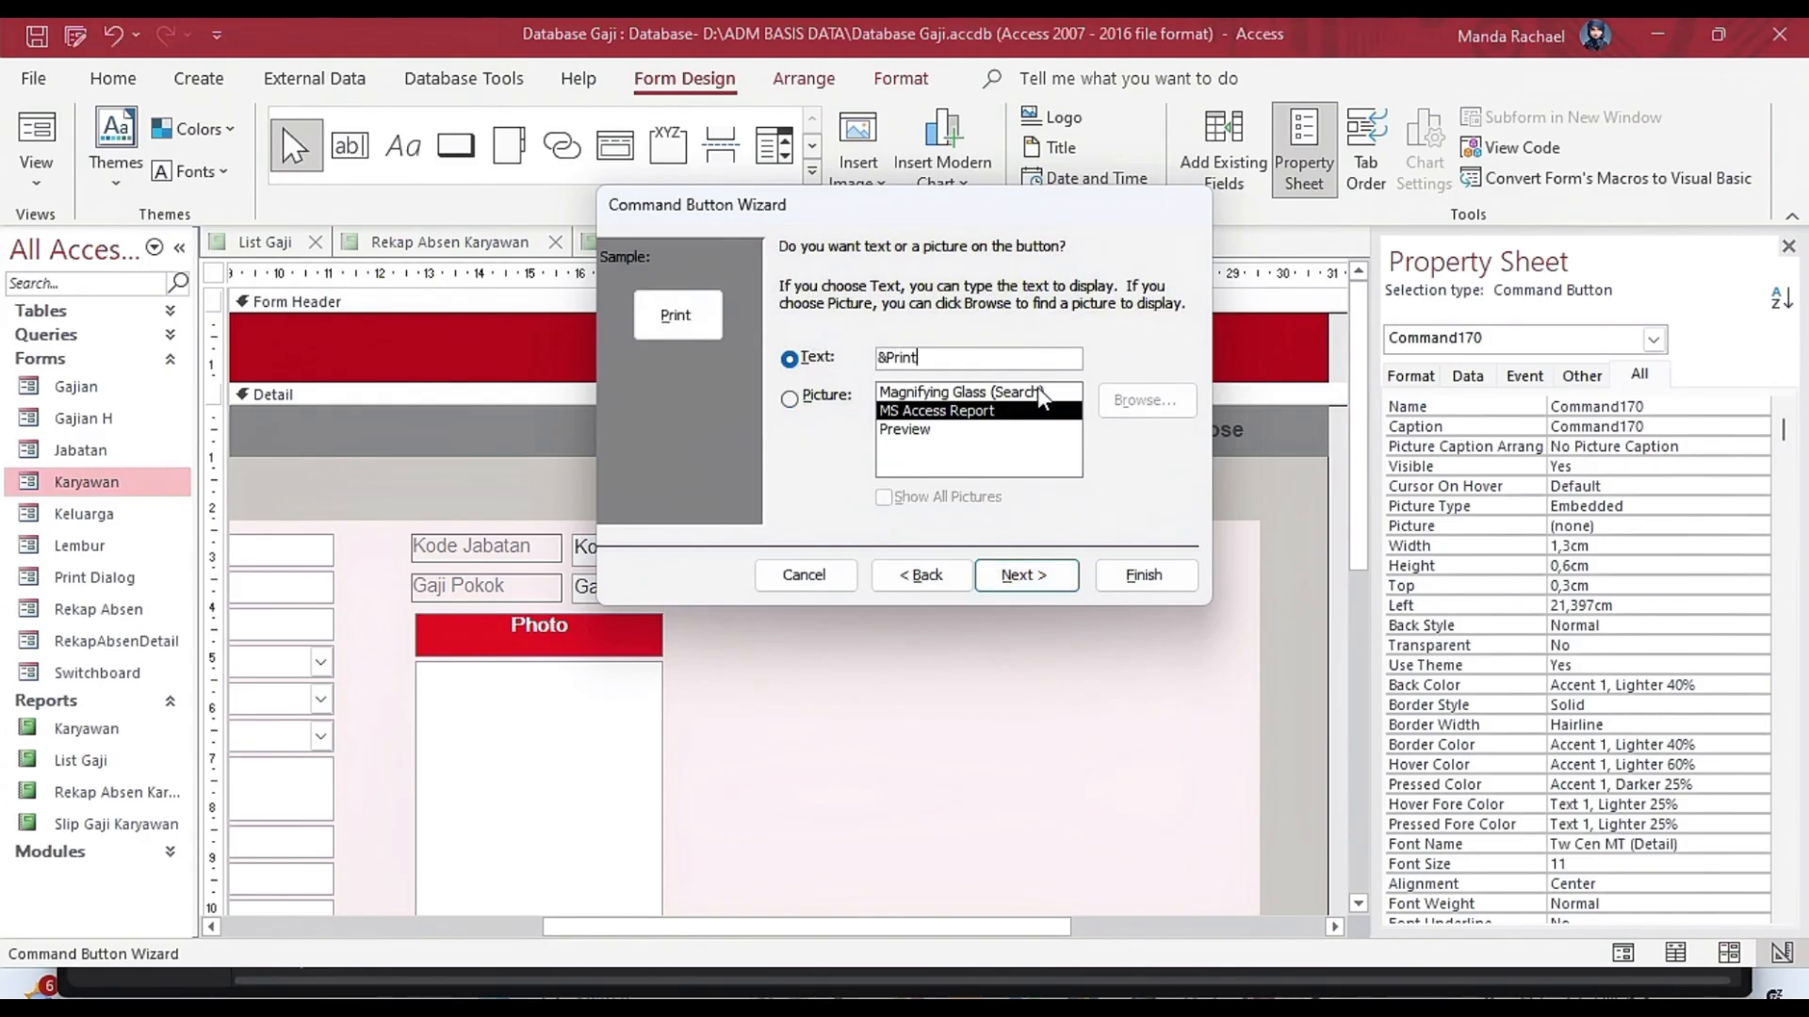
click(1020, 574)
text(cmdPrintKaryawan)
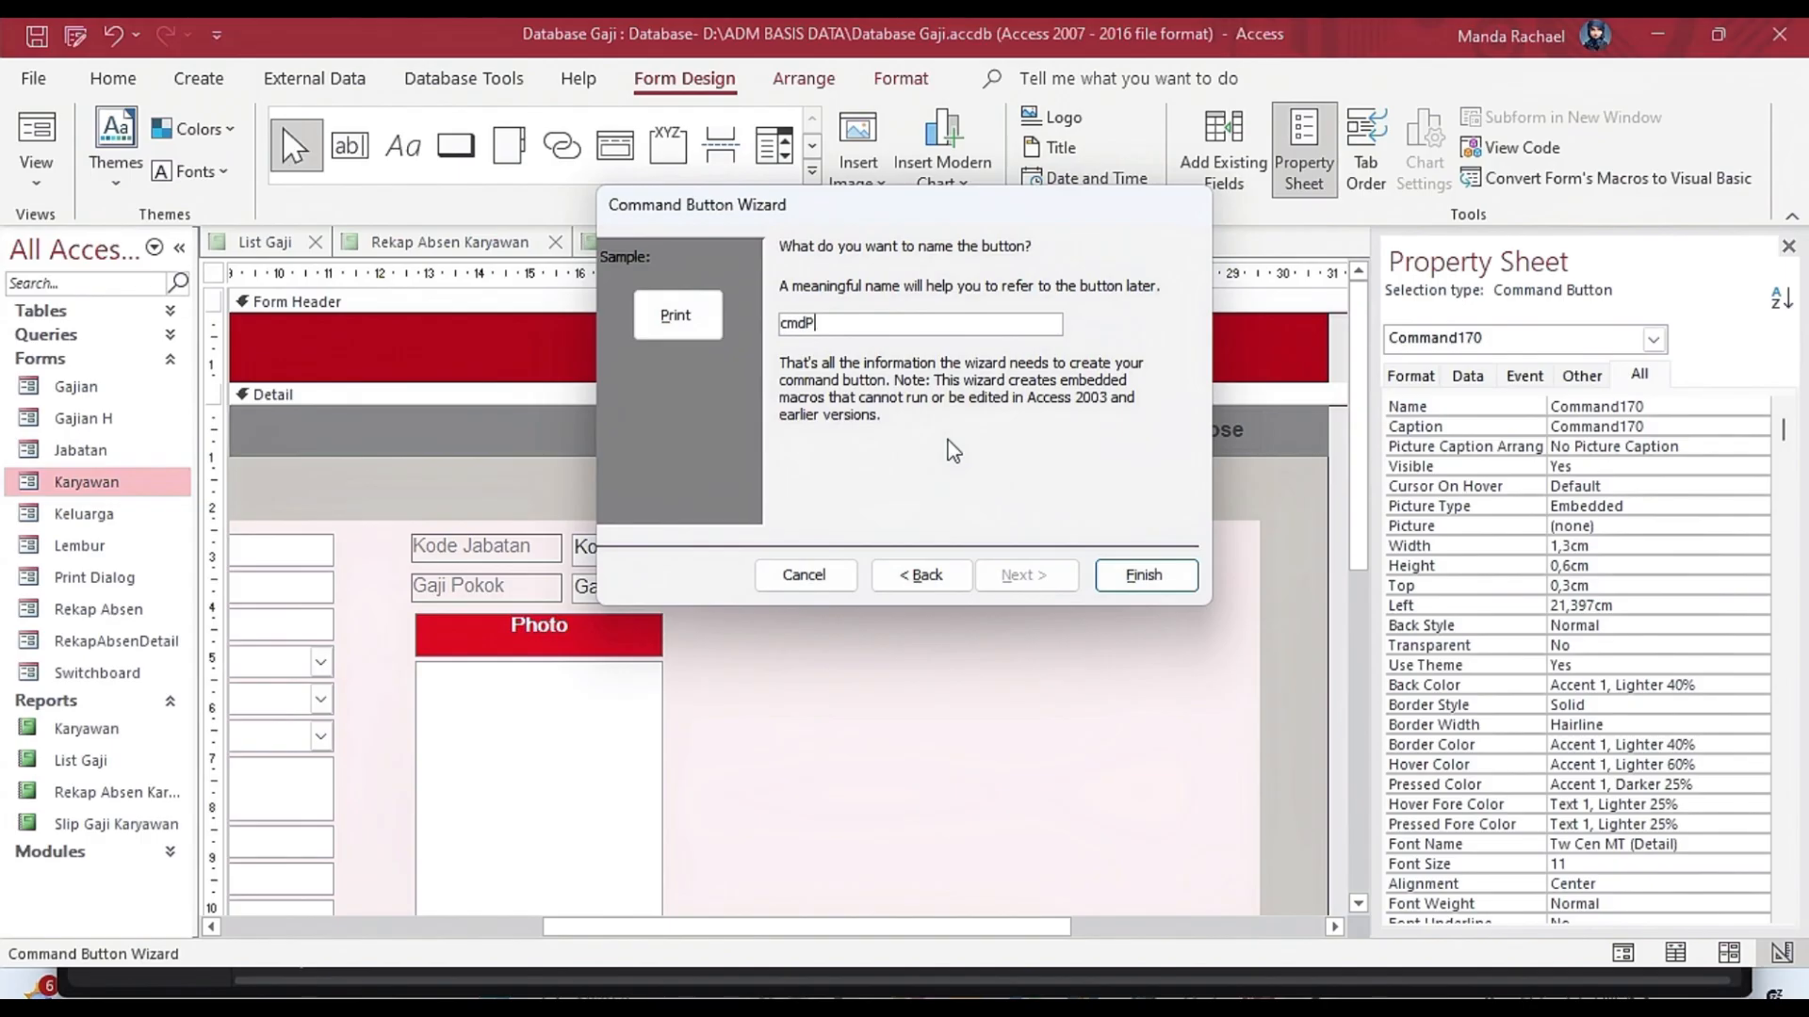
click(1122, 575)
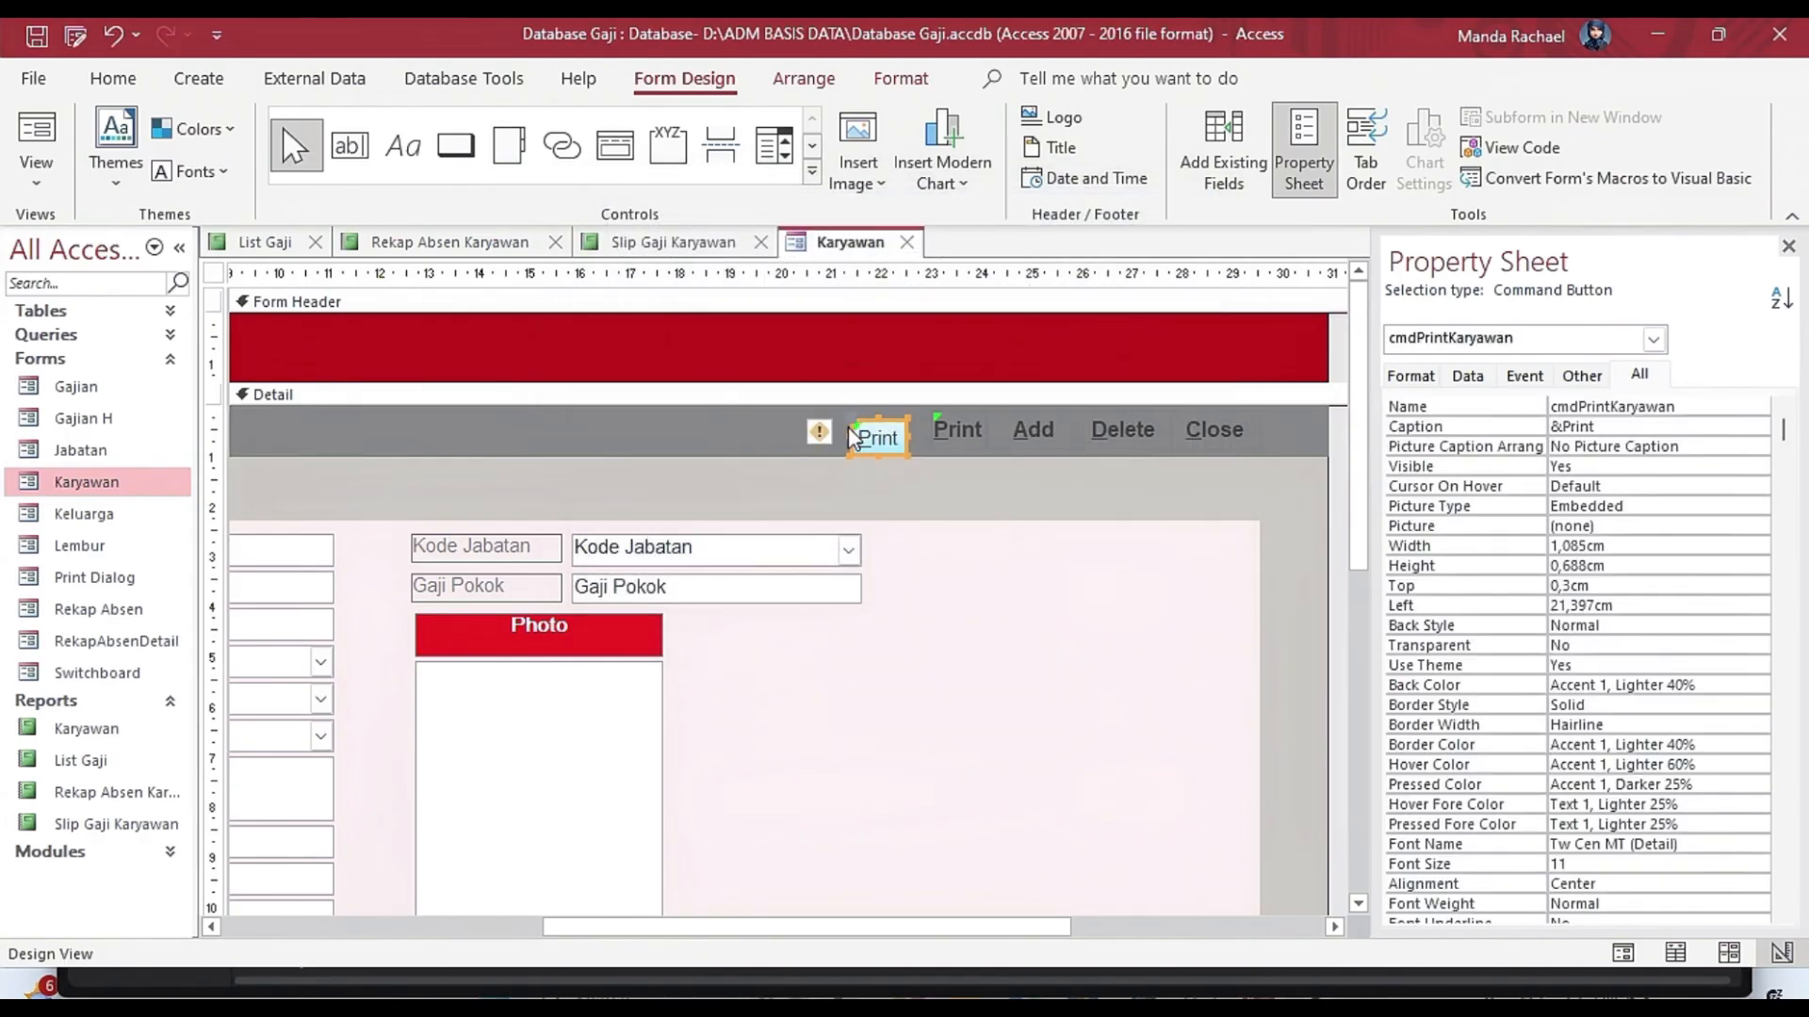
Align the new Print button with the existing button row, about 21.7 cm from the left edge, and make its caption bold.
drag(853, 438, 867, 408)
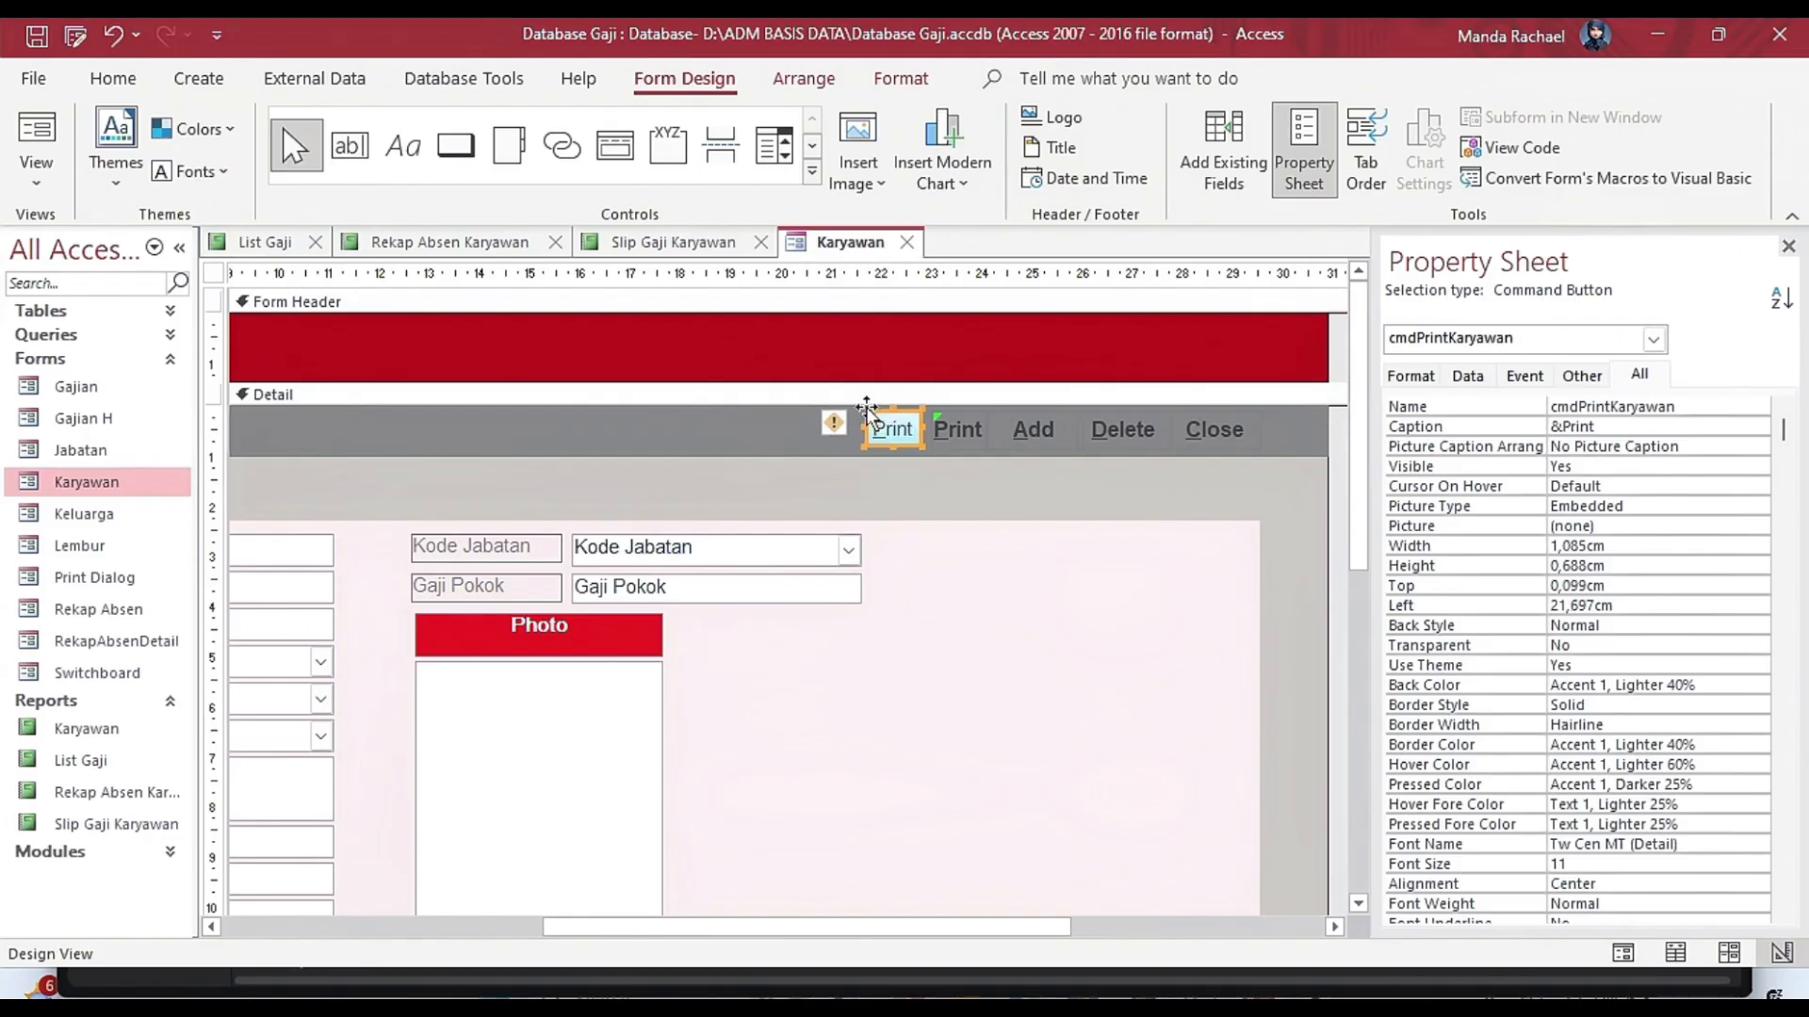
click(953, 468)
click(892, 424)
key(ctrl+b)
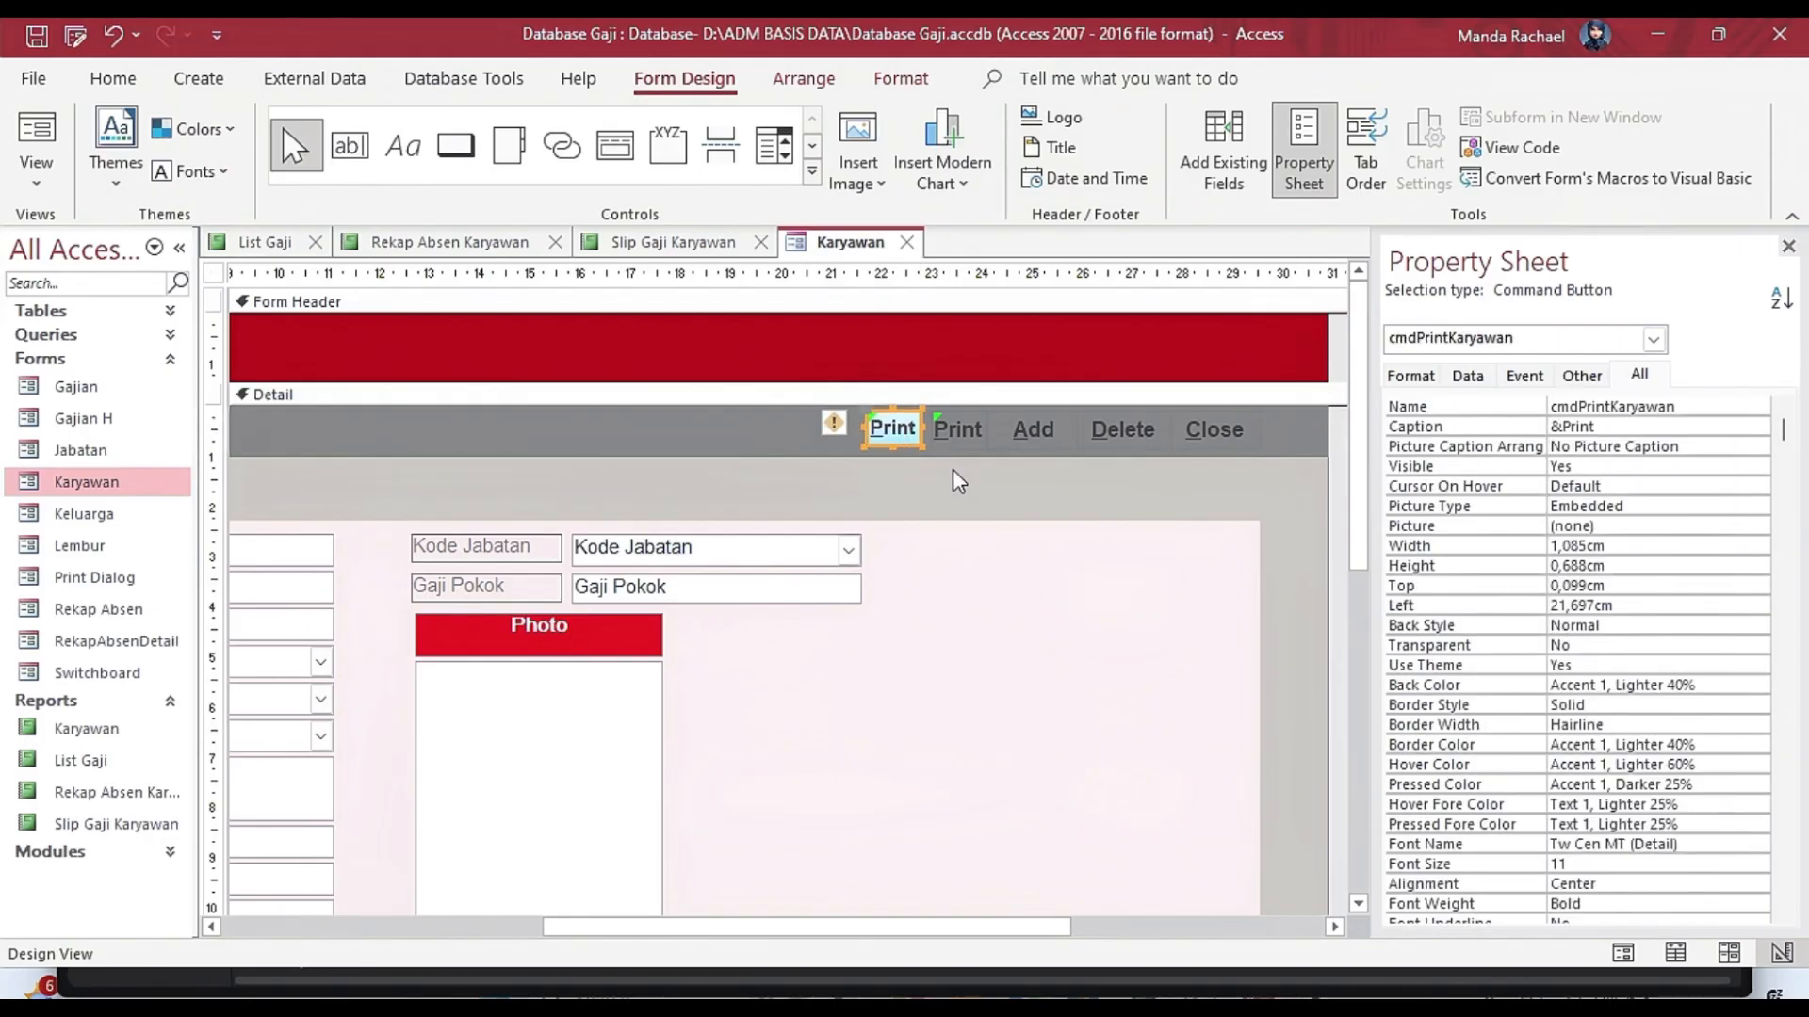
Run the Karyawan form in Form view and test its Print buttons, returning to the form after the report preview.
click(958, 480)
click(886, 430)
click(35, 136)
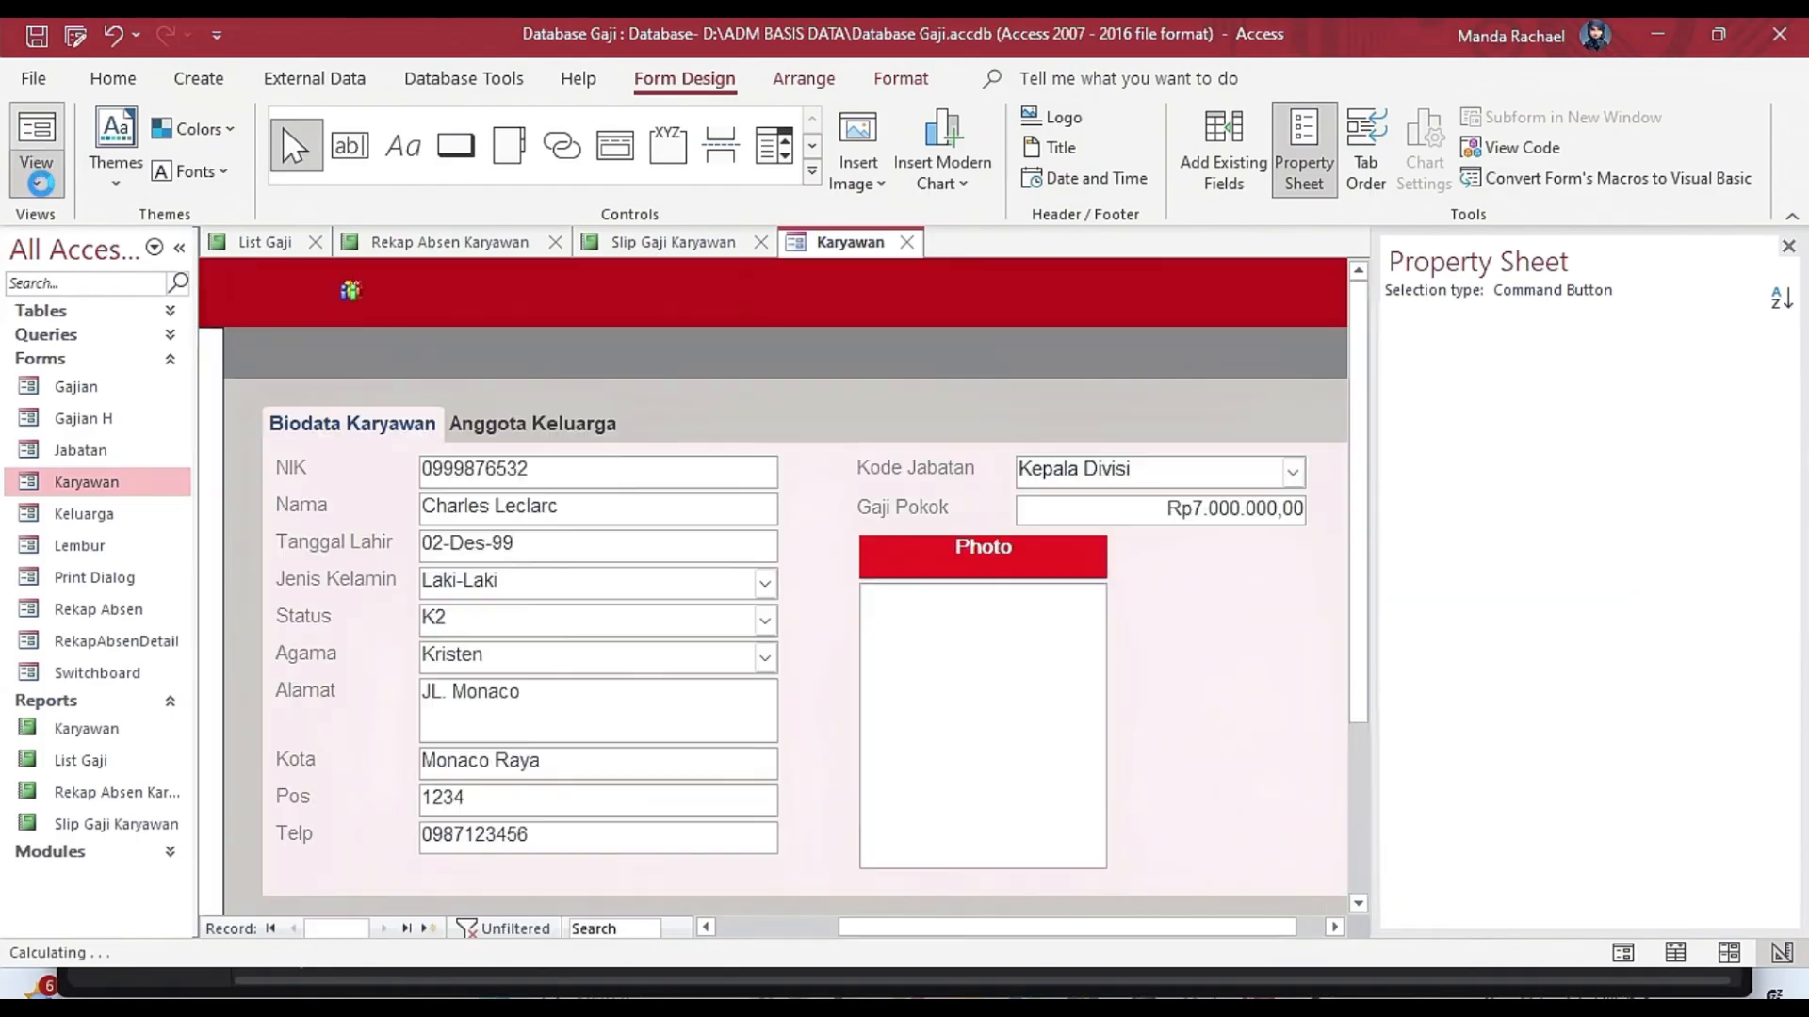
click(1359, 351)
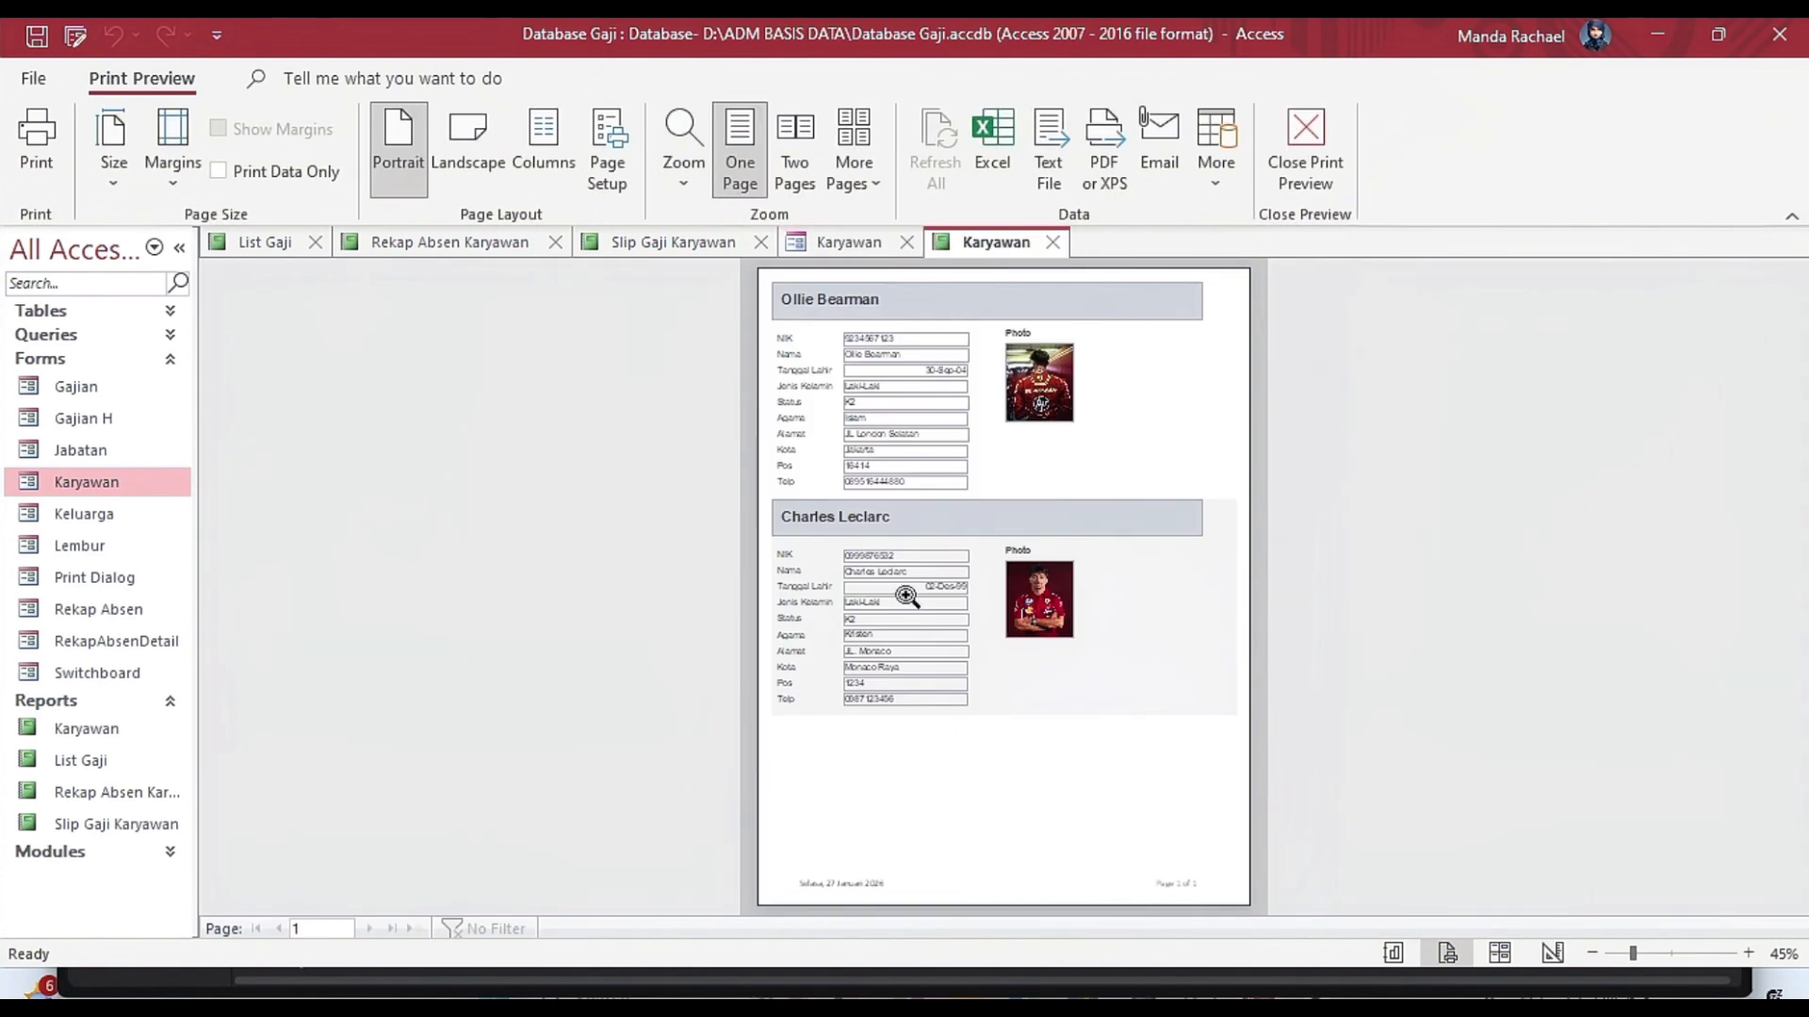
click(833, 246)
click(1353, 351)
click(837, 247)
click(1385, 346)
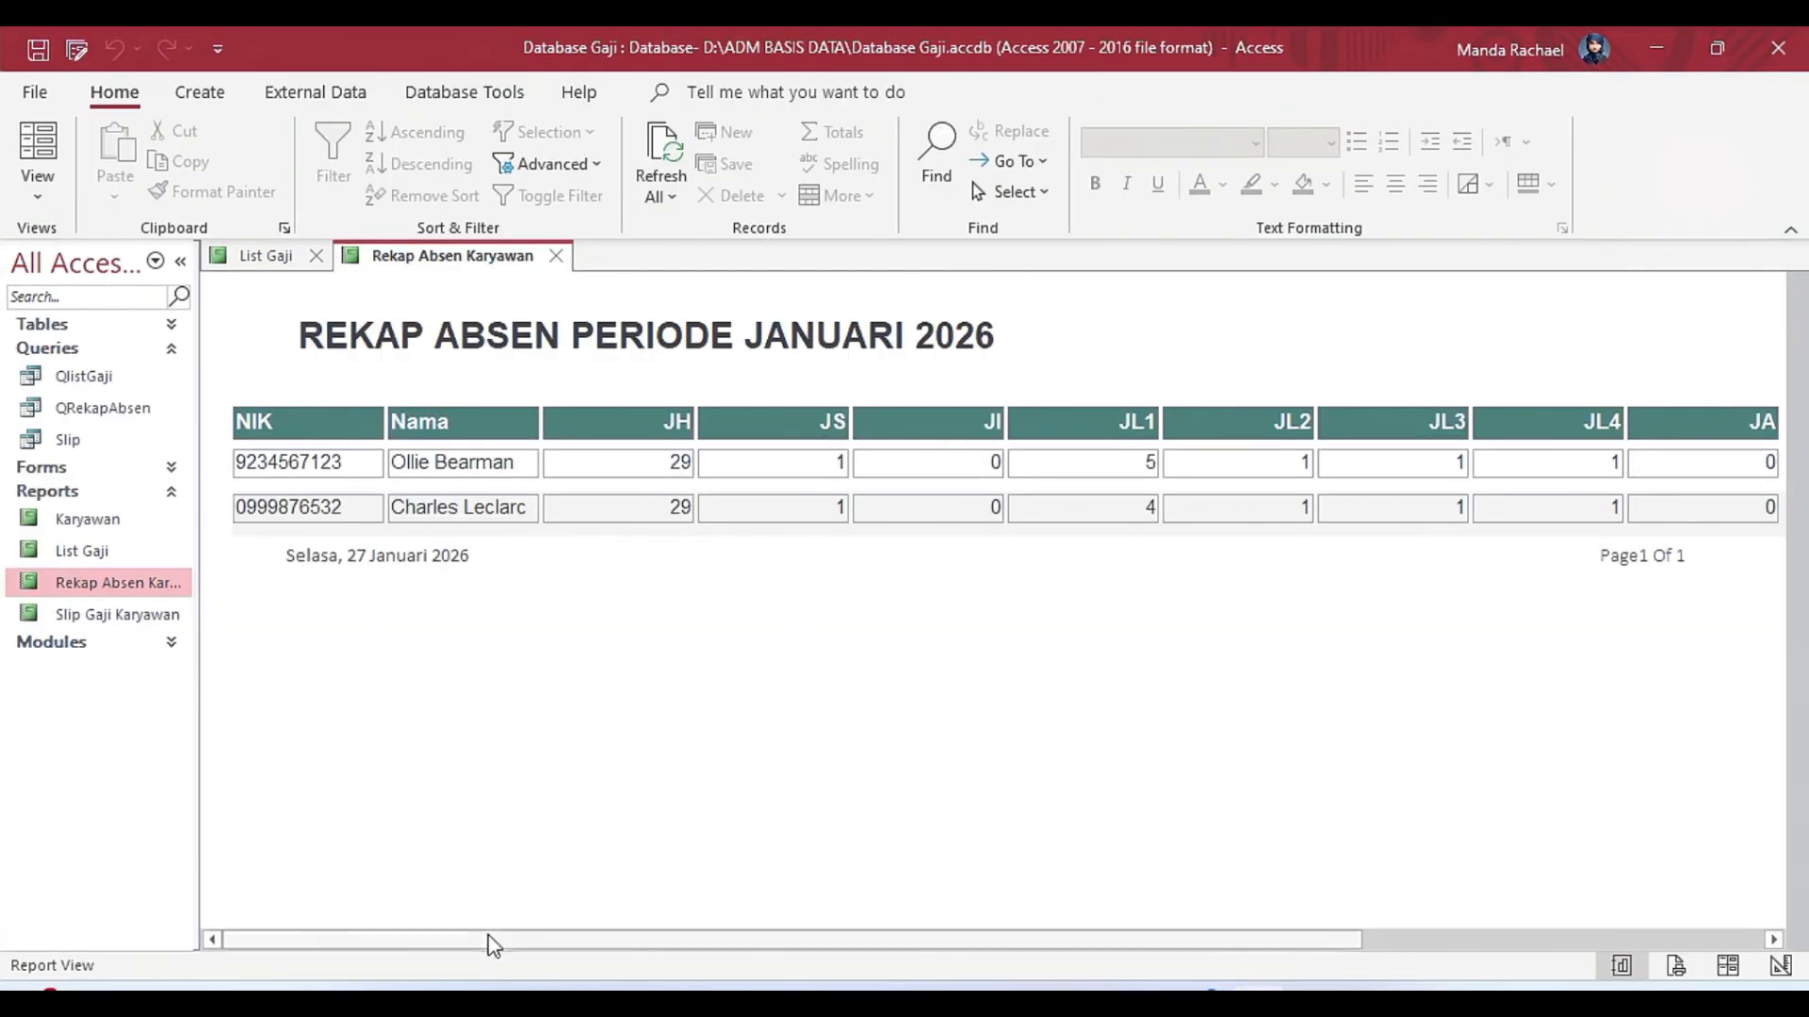
drag(487, 940, 339, 895)
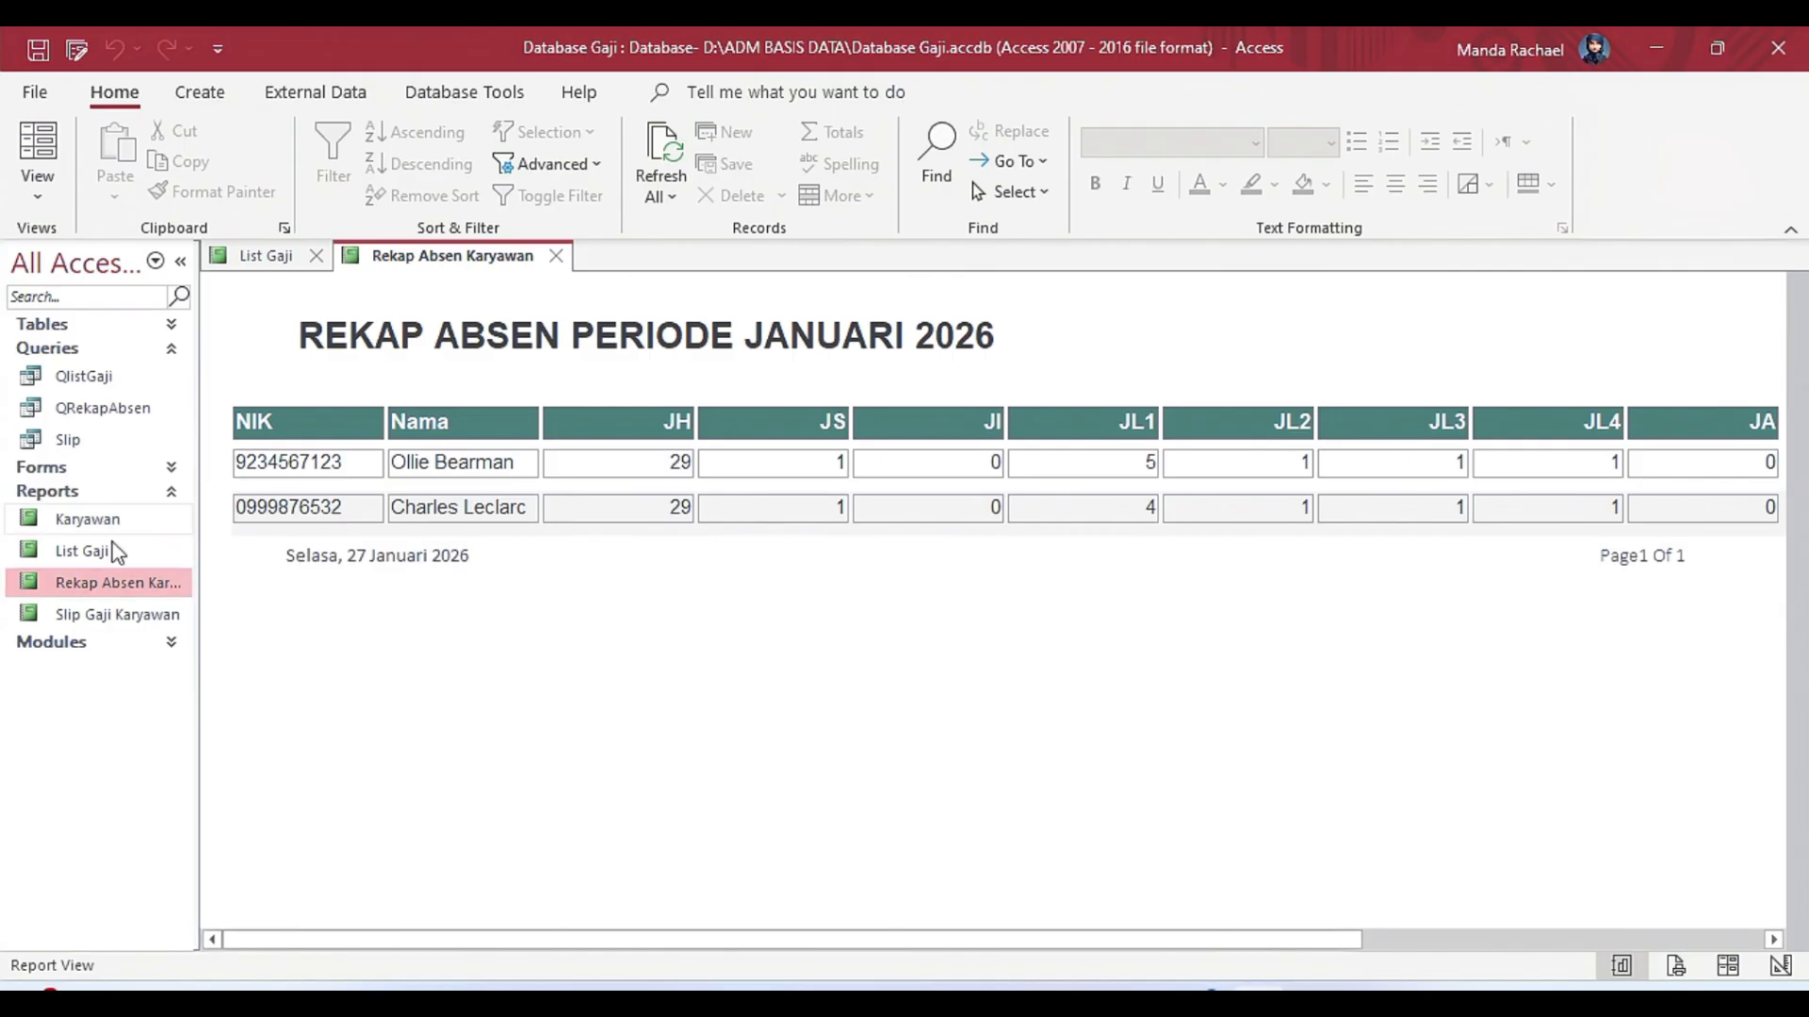
click(200, 94)
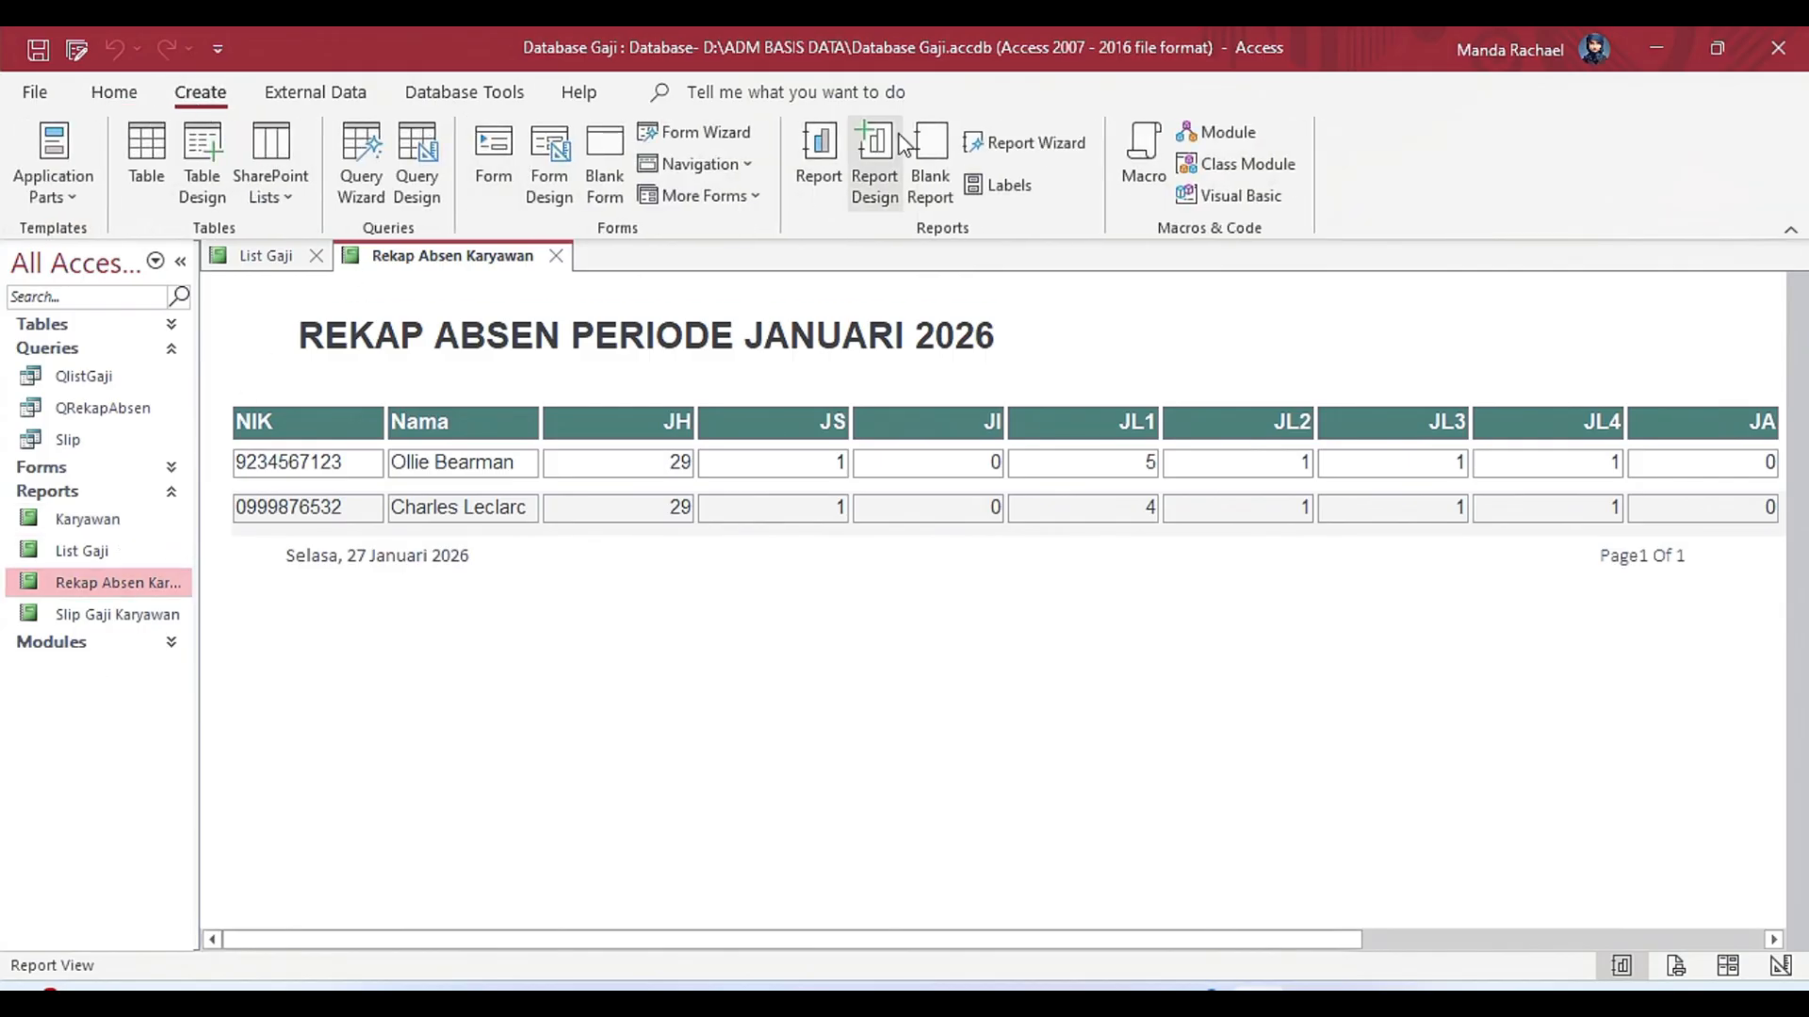
click(76, 201)
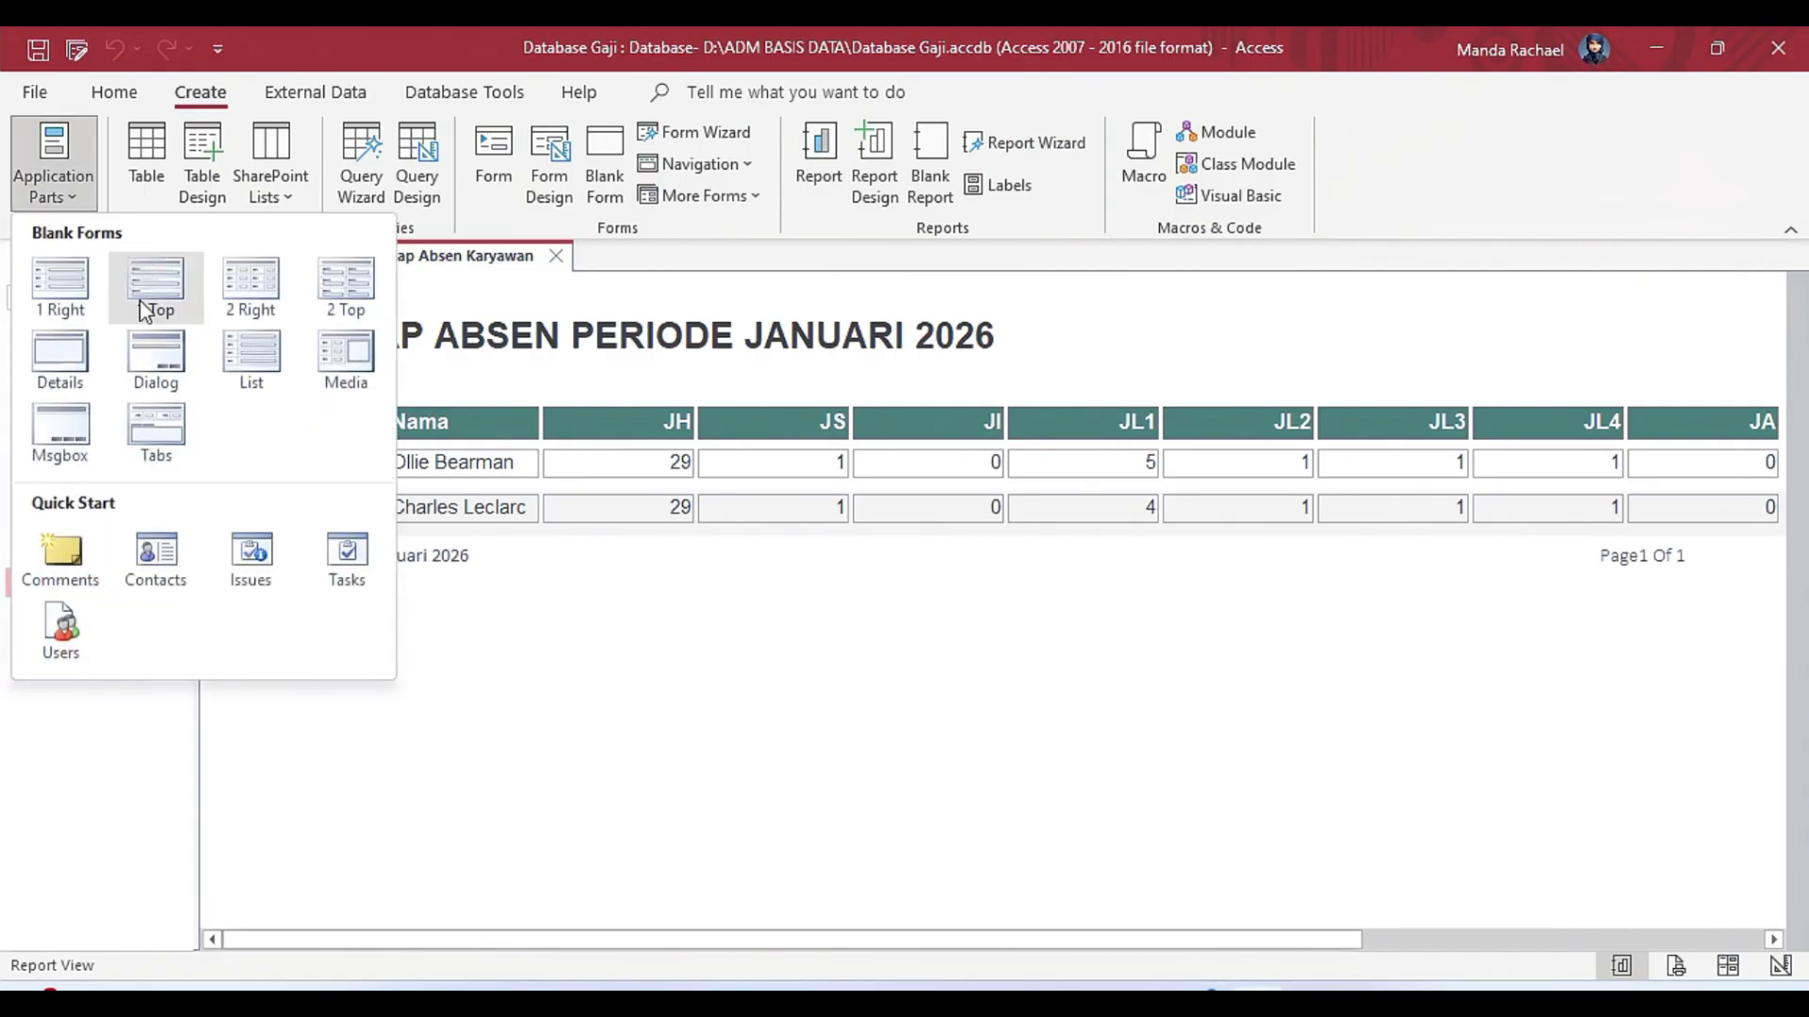
click(575, 495)
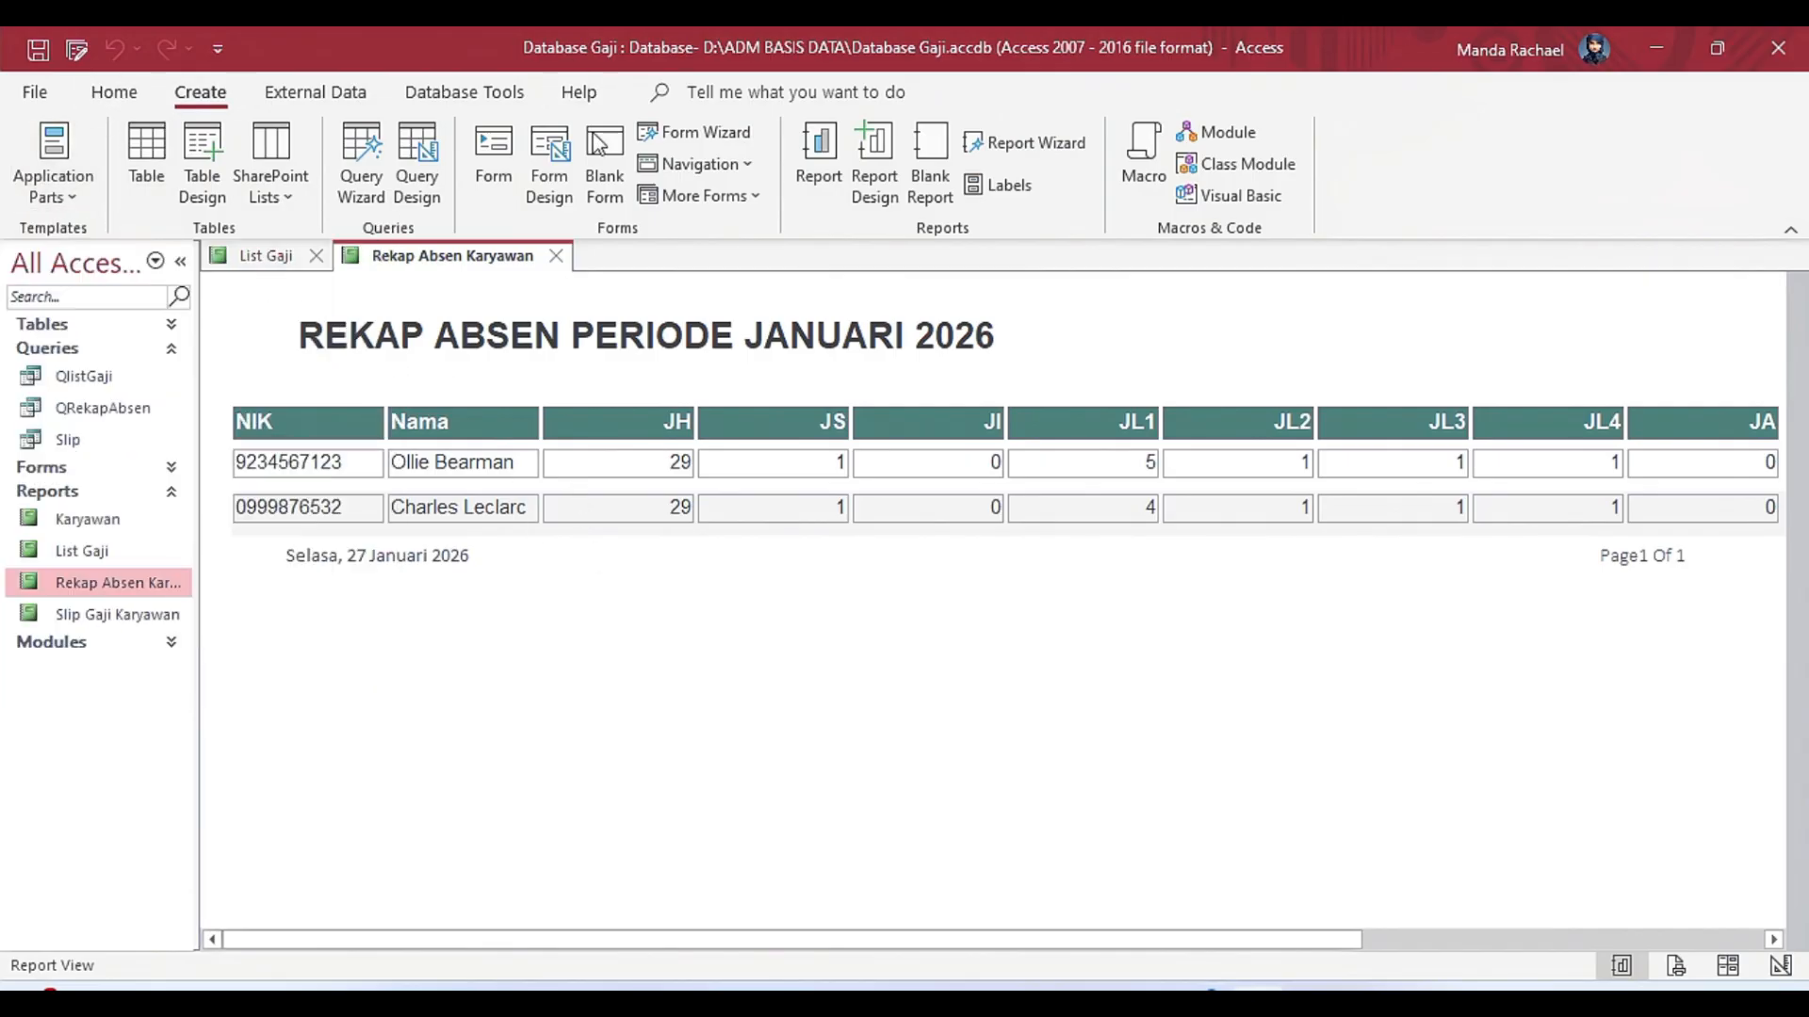
Open the Rekap Absen Karyawan report in Design view, and open its source query QRekapAbsen.
right_click(460, 256)
click(566, 471)
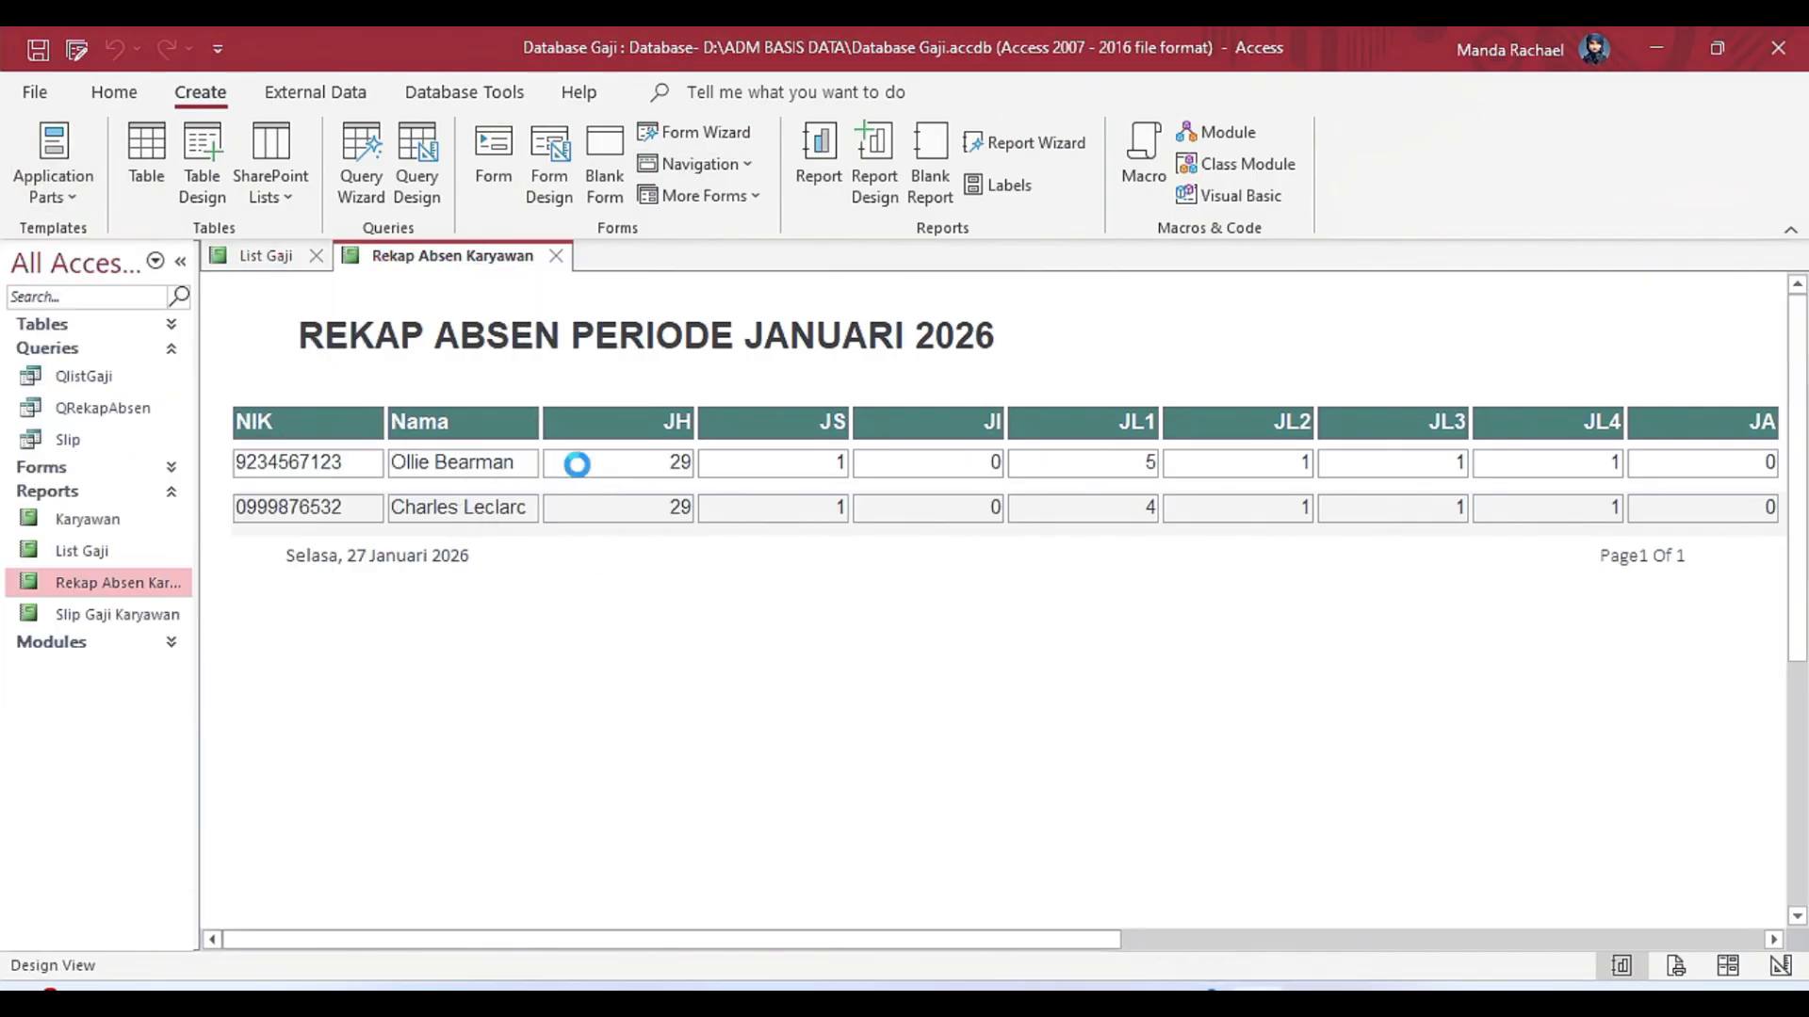
drag(382, 941, 349, 965)
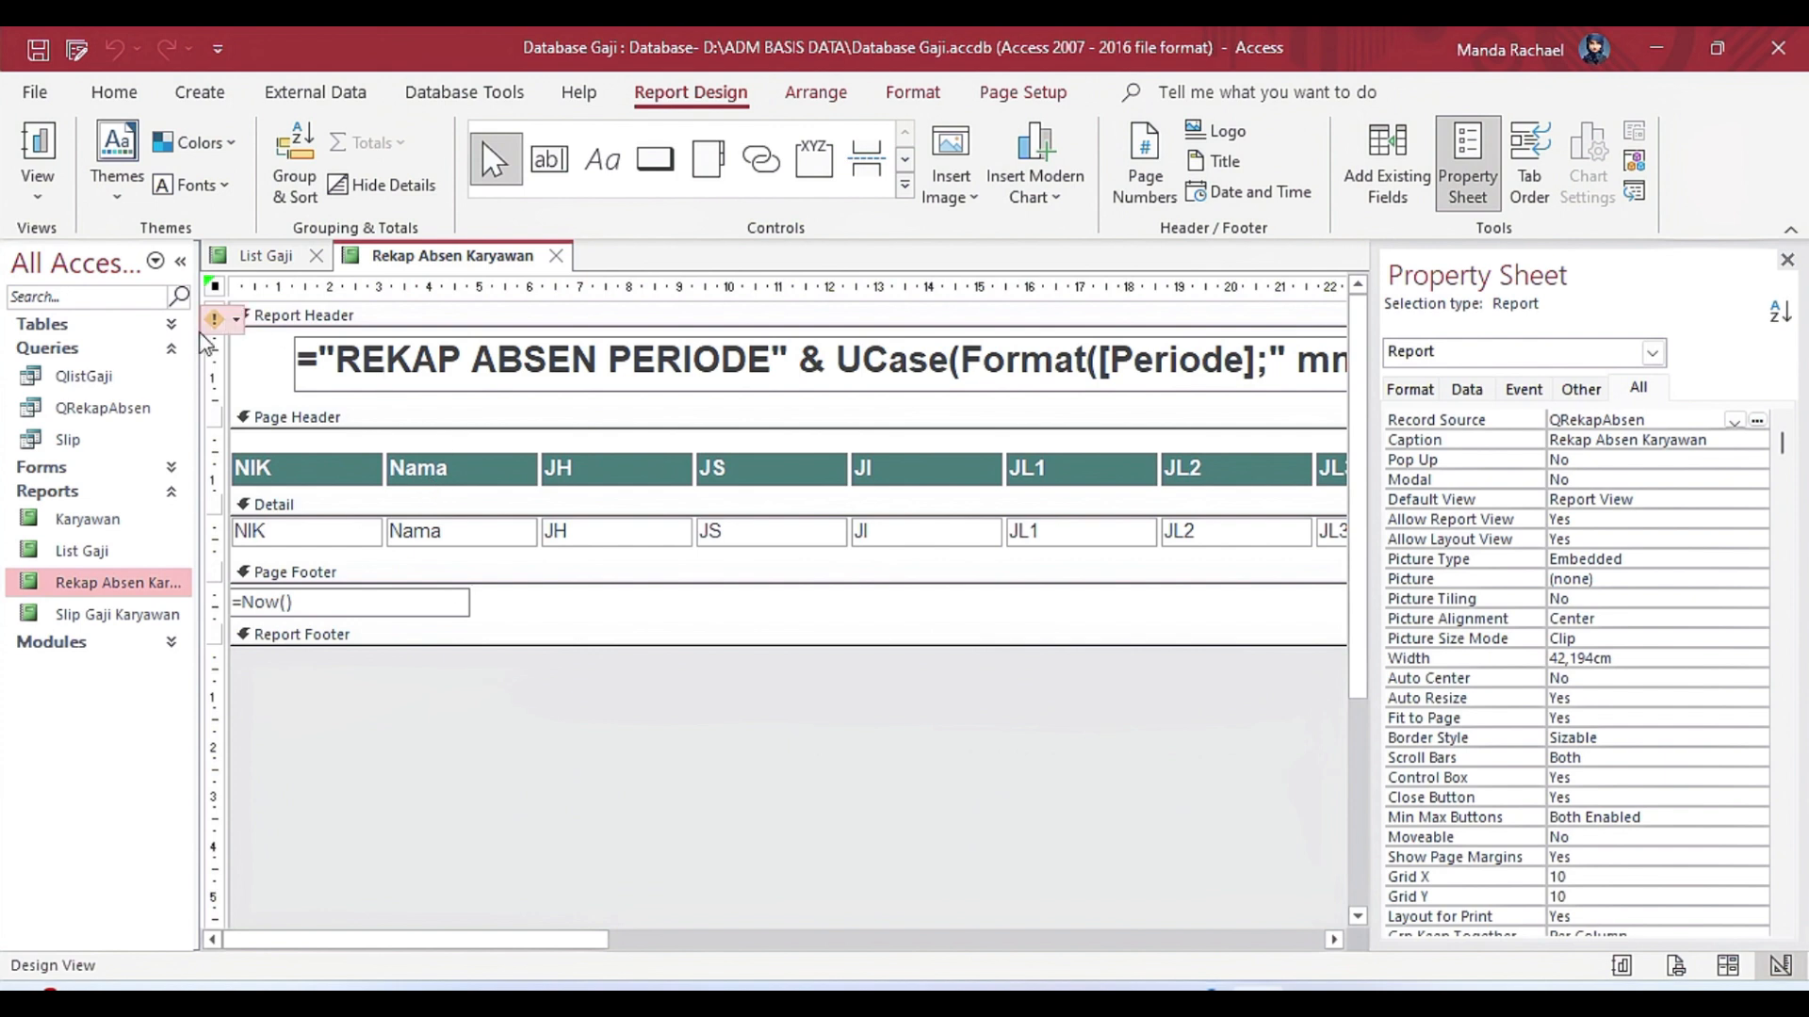
double_click(130, 410)
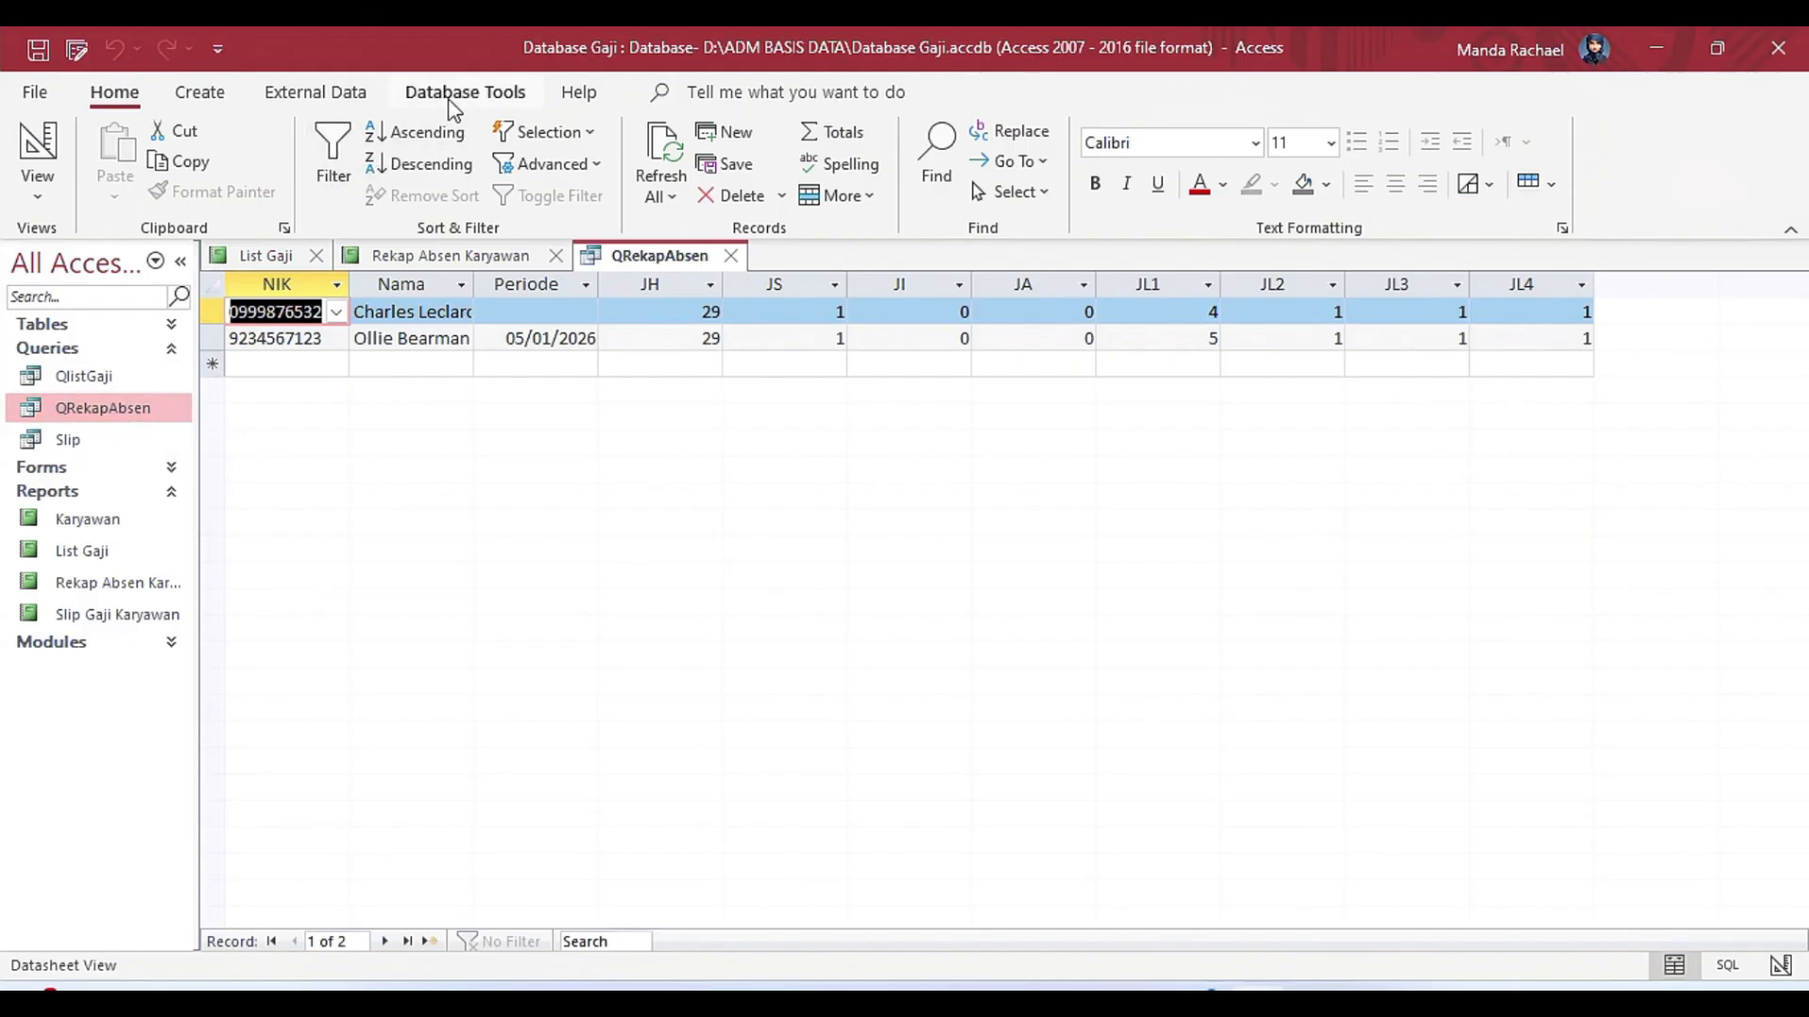
click(201, 94)
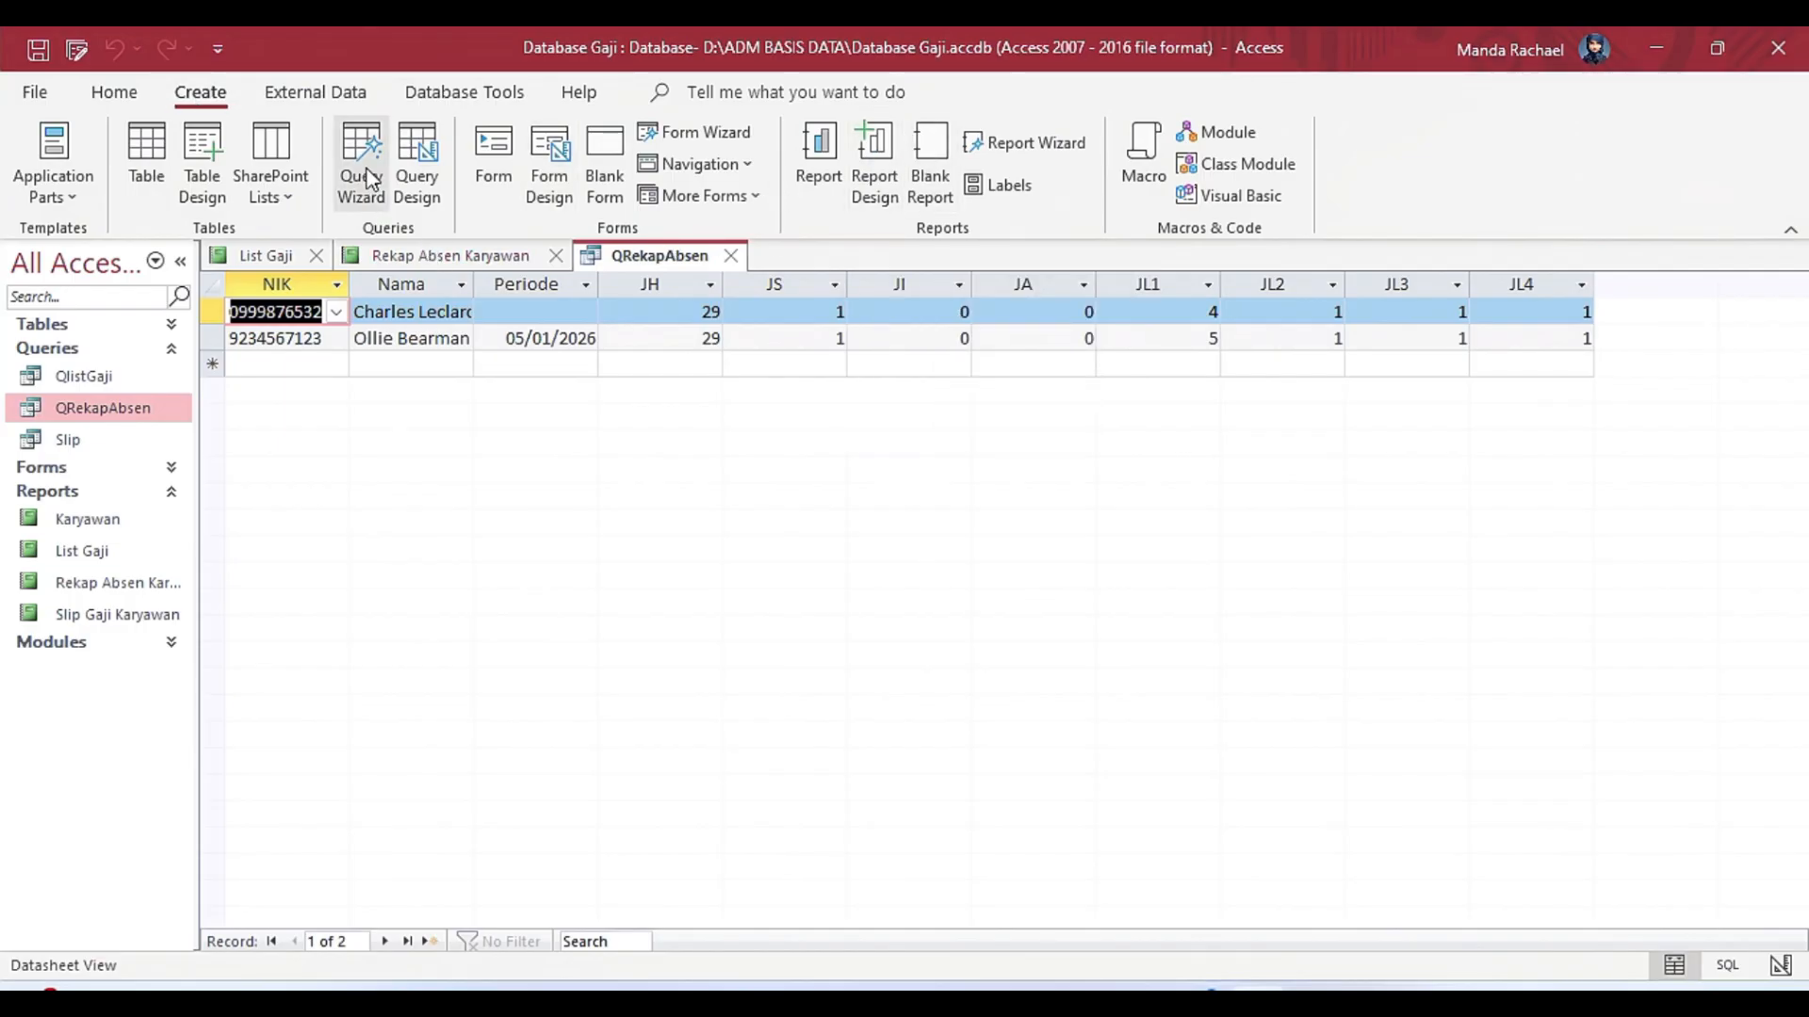
click(430, 190)
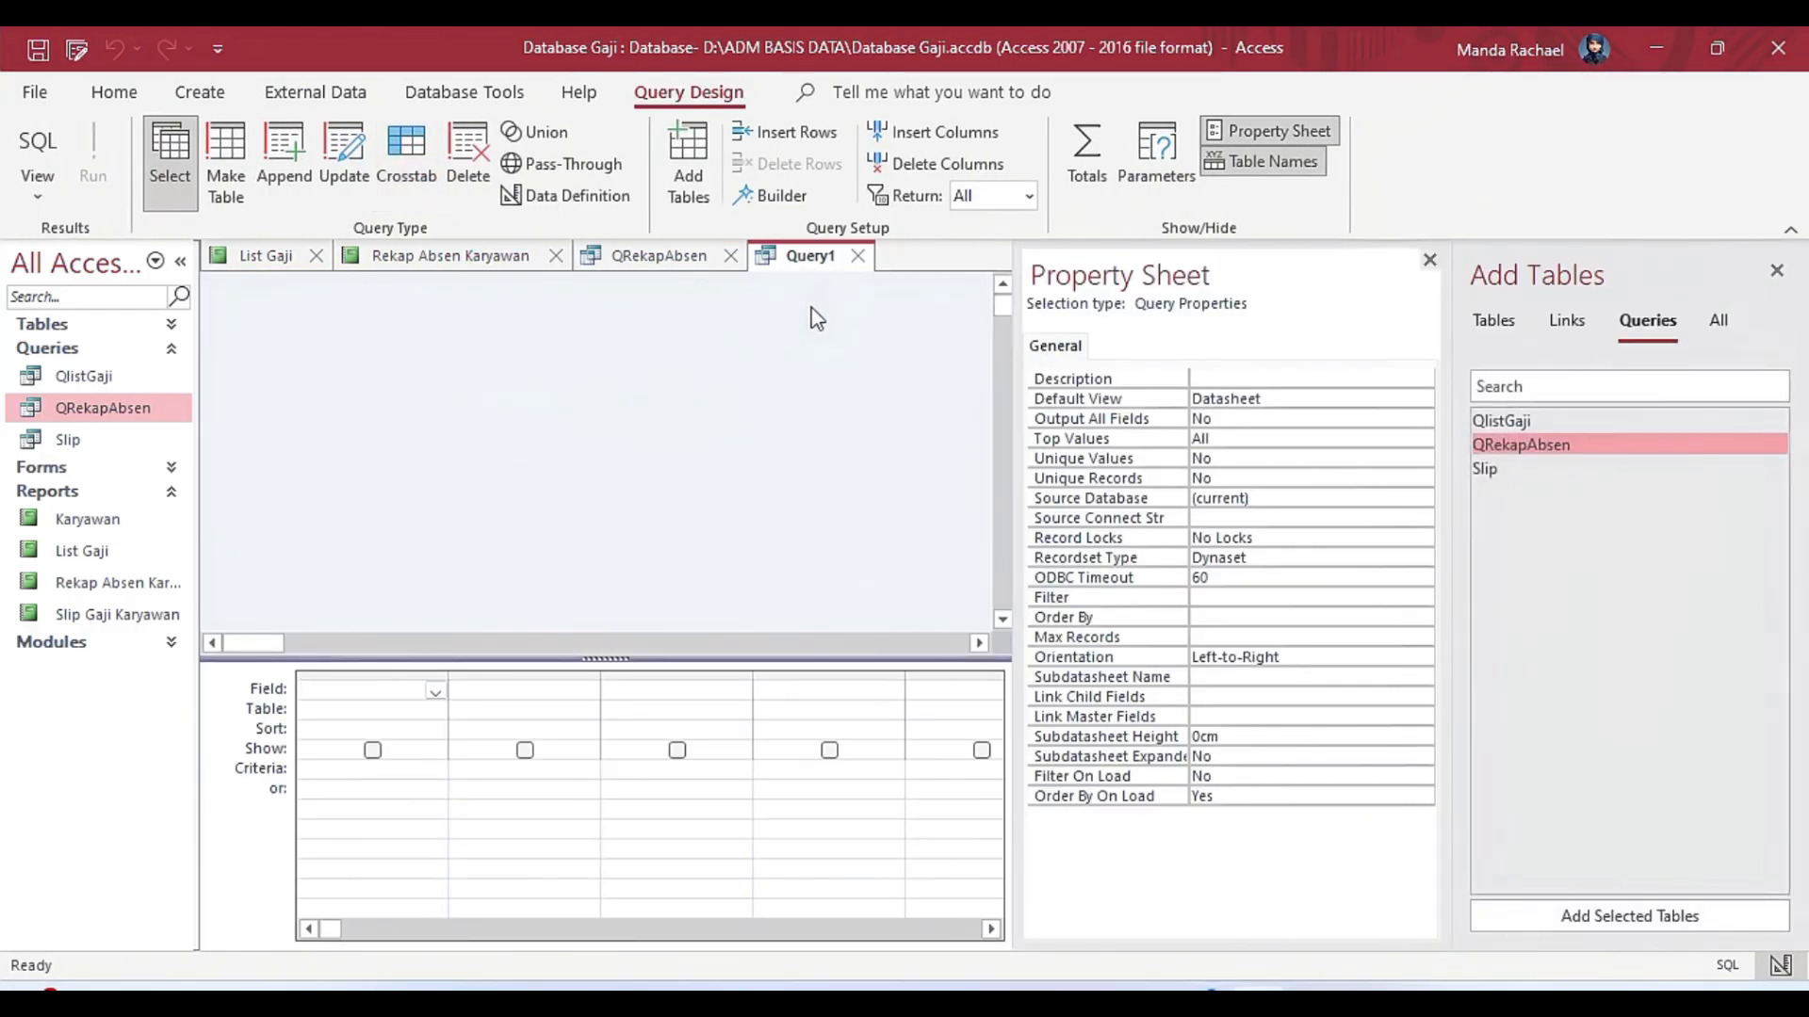
click(857, 256)
Open the QRekapAbsen query in Design view and move the Tabel Karyawan field list slightly farther from Tabel Rekap Absen.
right_click(624, 254)
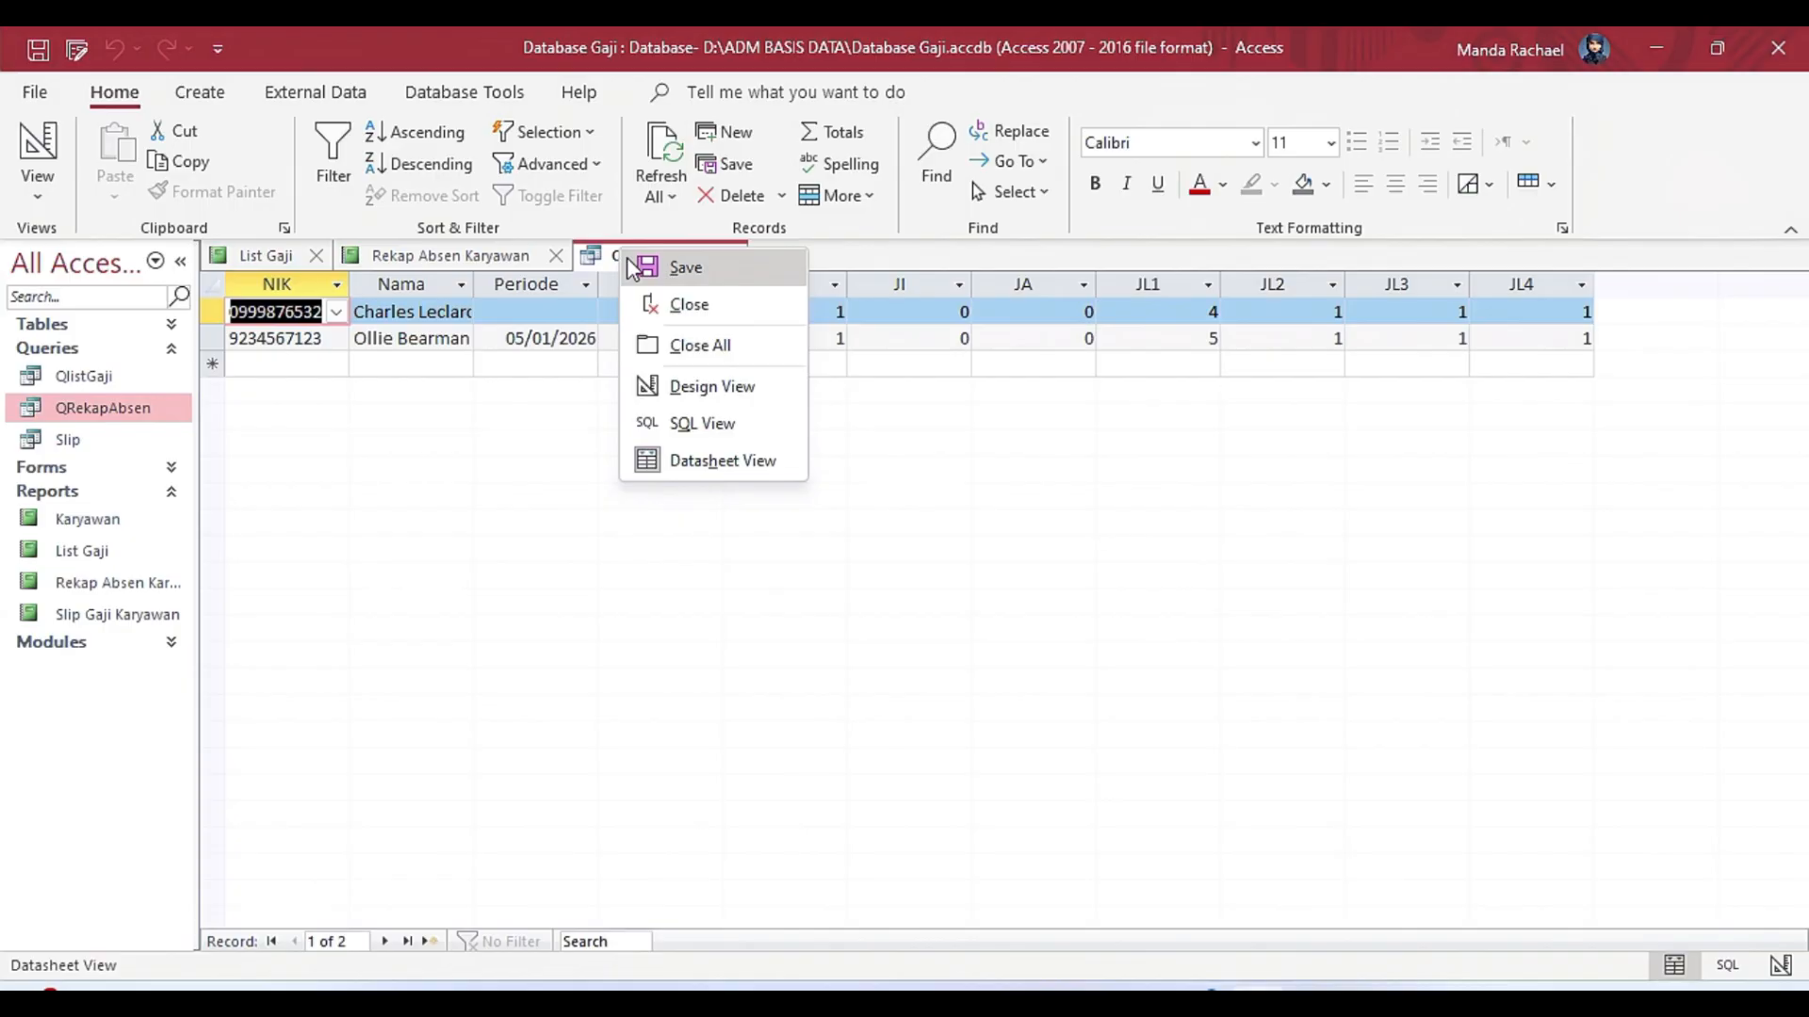
click(722, 403)
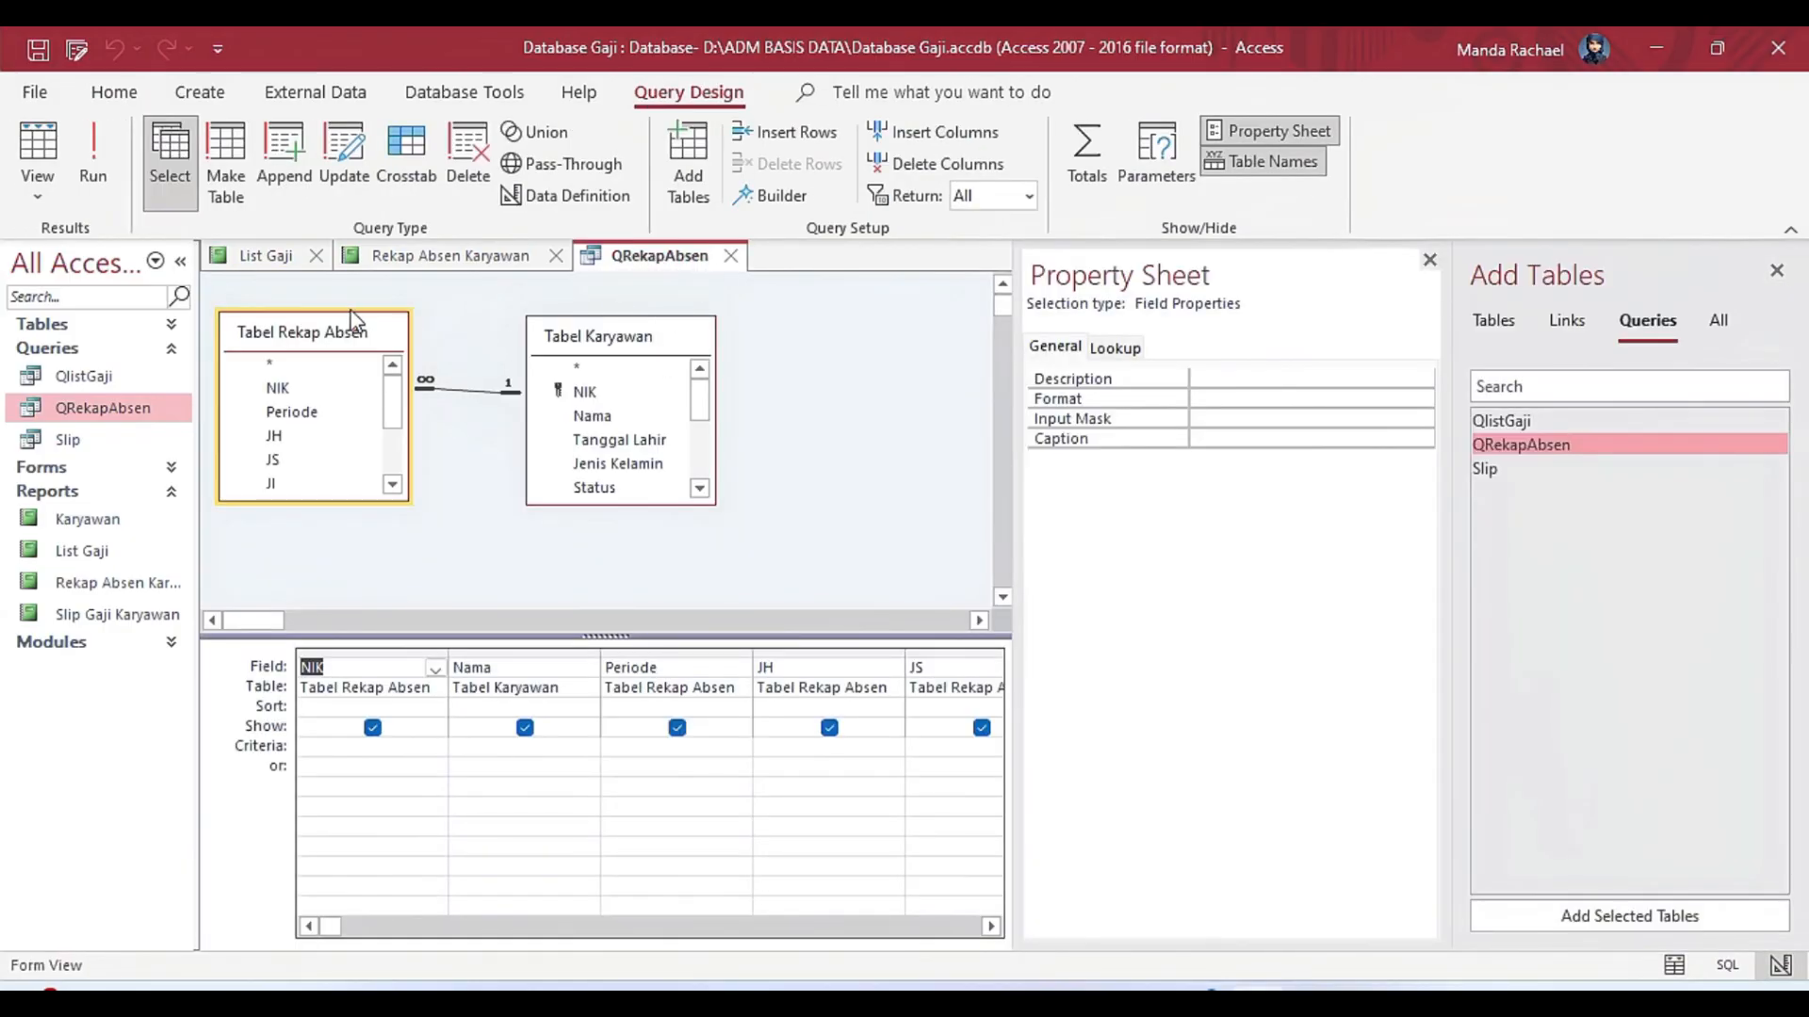
drag(509, 408, 524, 400)
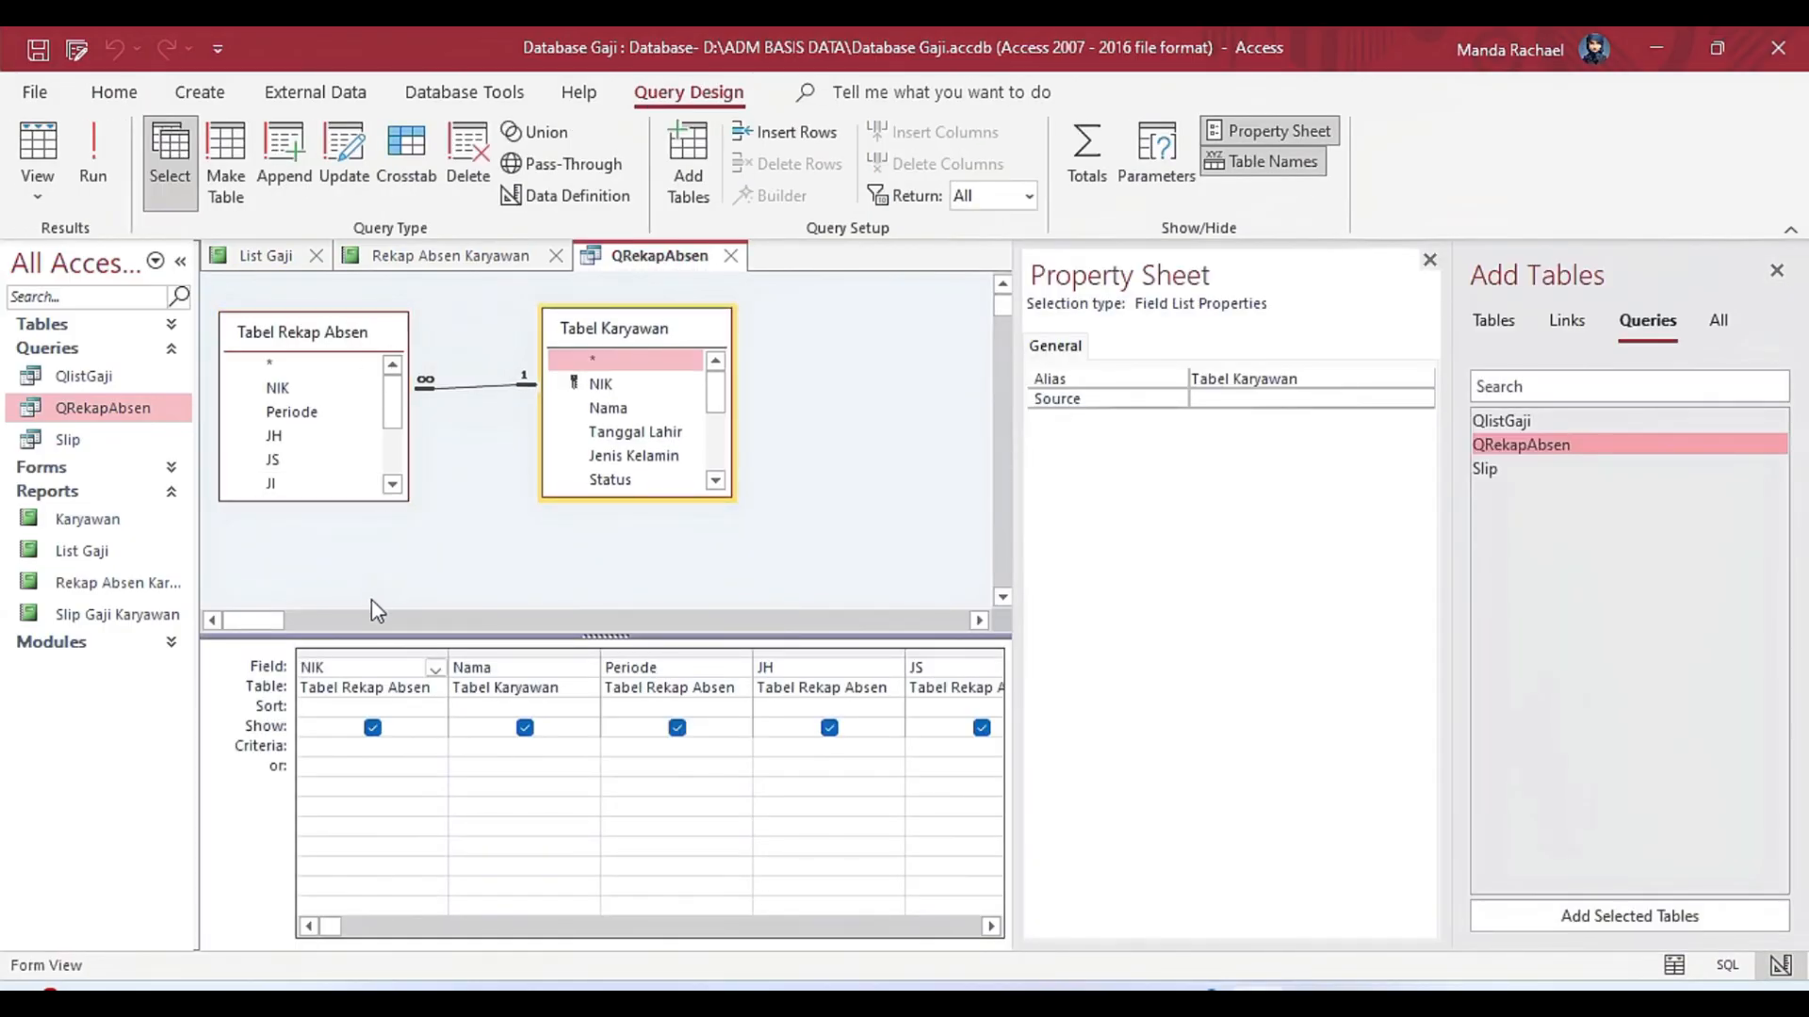
Examine the QRekapAbsen query's field columns from NIK through JL4 and display the query as a datasheet.
click(363, 671)
drag(1027, 526, 1184, 528)
key(Tab)
key(Tab)
key(Tab)
key(Tab)
key(Tab)
key(Tab)
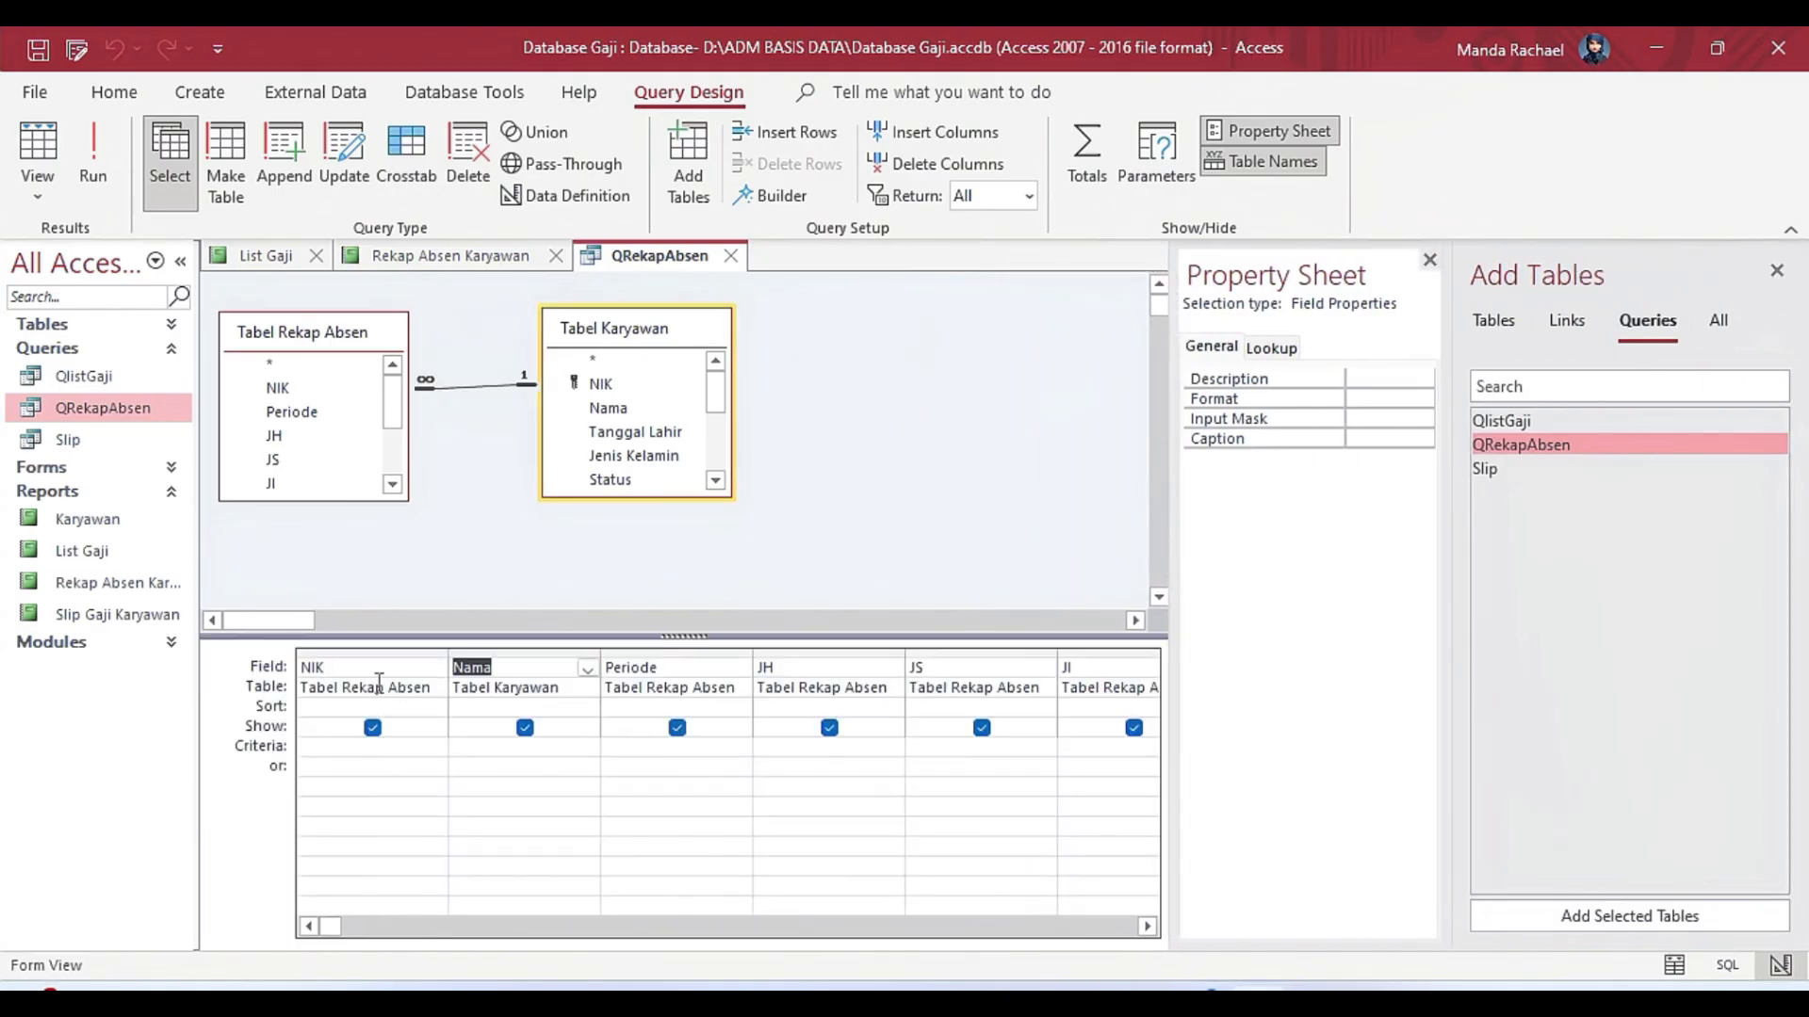
key(Tab)
key(Tab)
key(Tab)
key(Tab)
key(Tab)
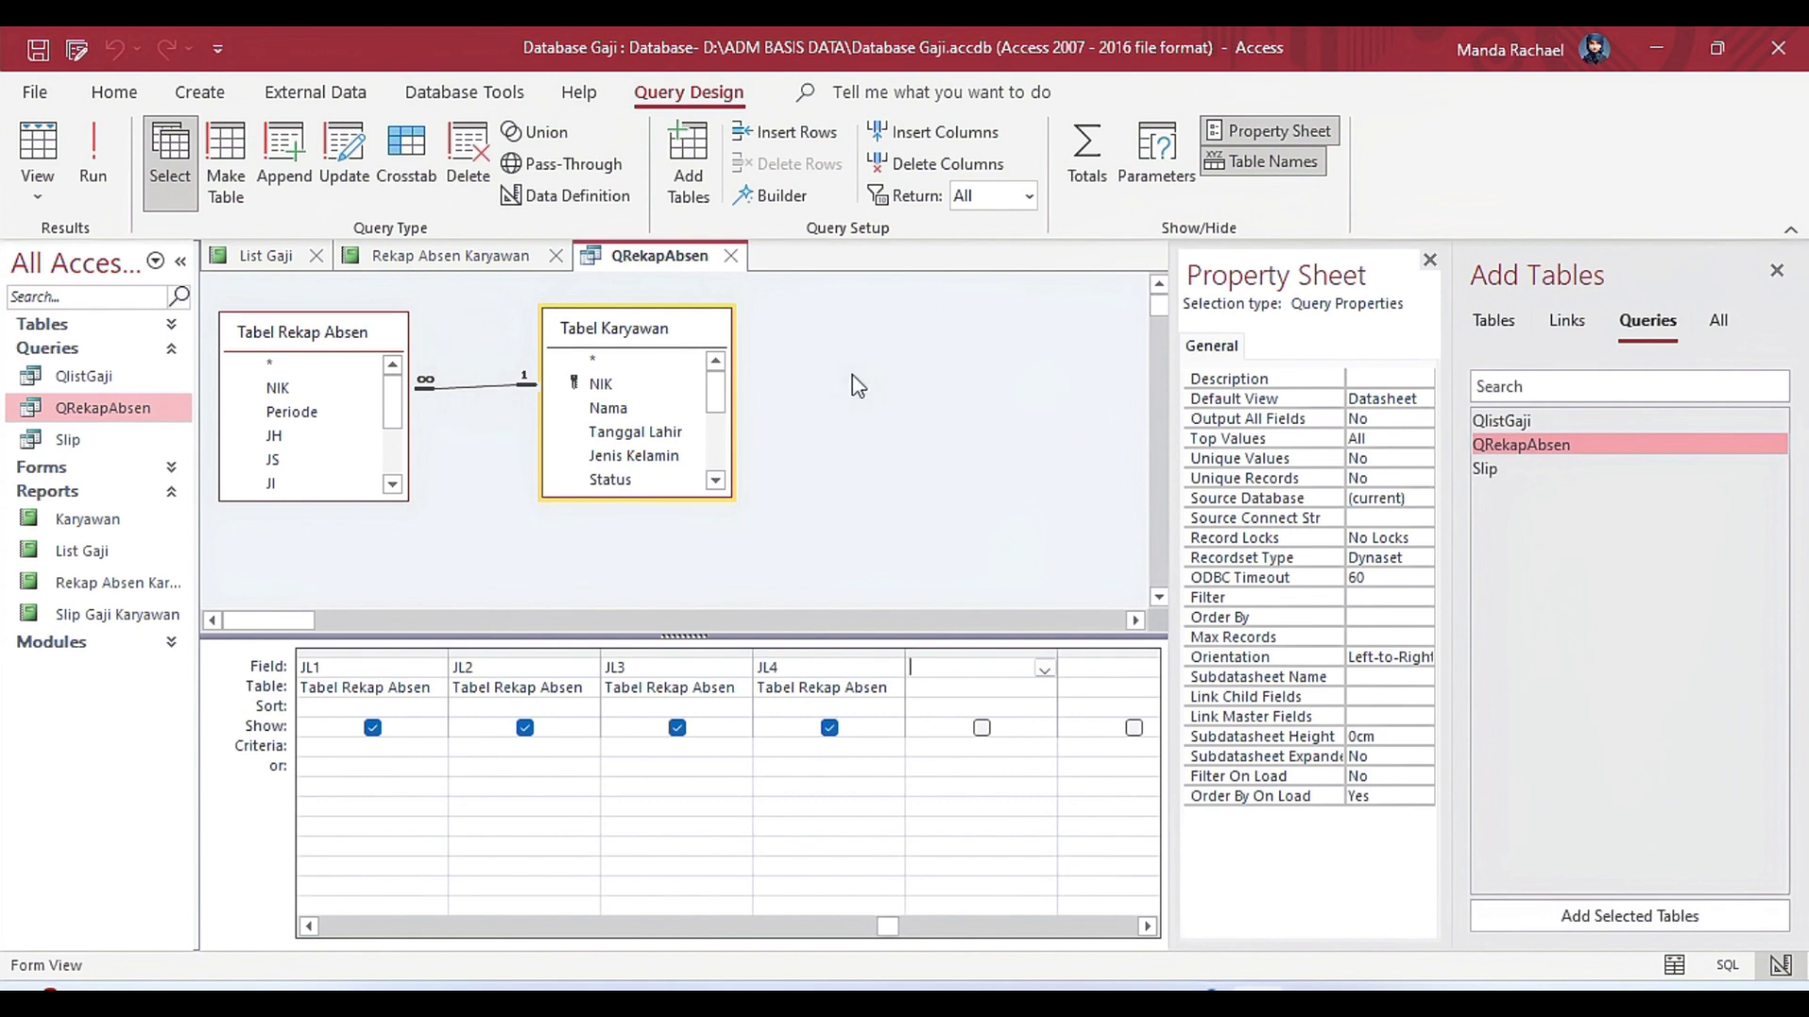
click(931, 420)
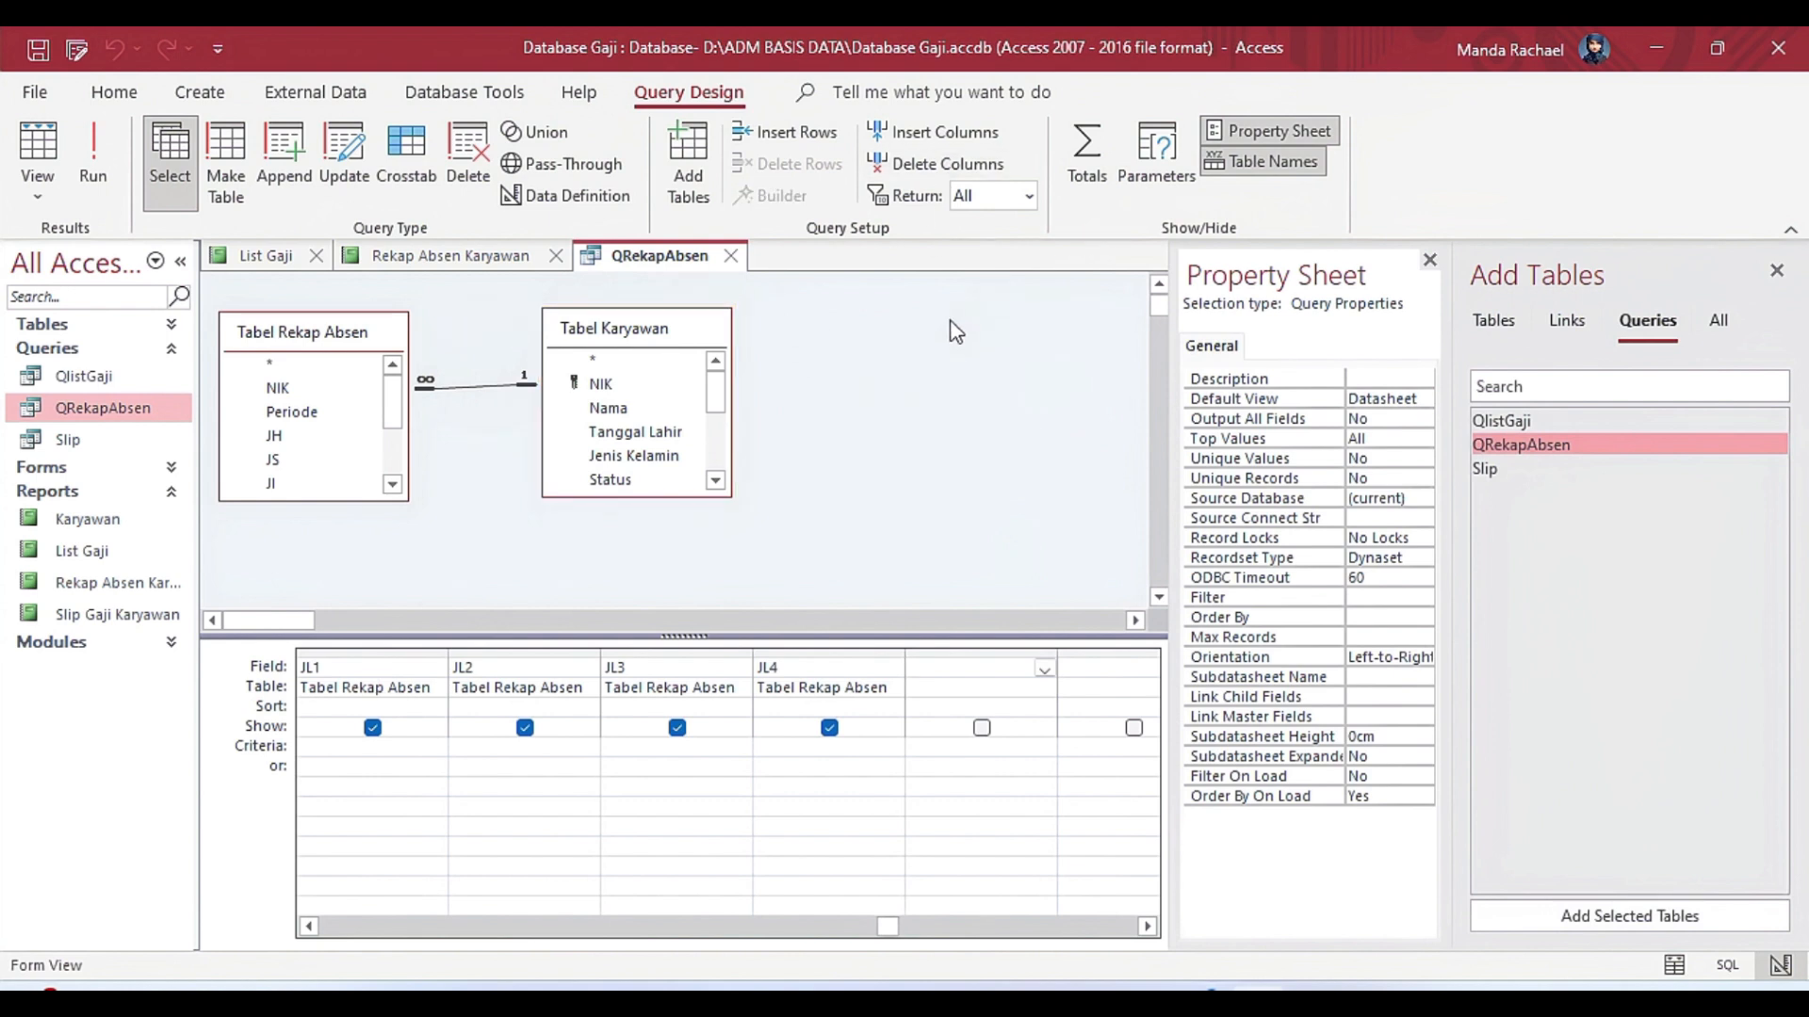
click(37, 184)
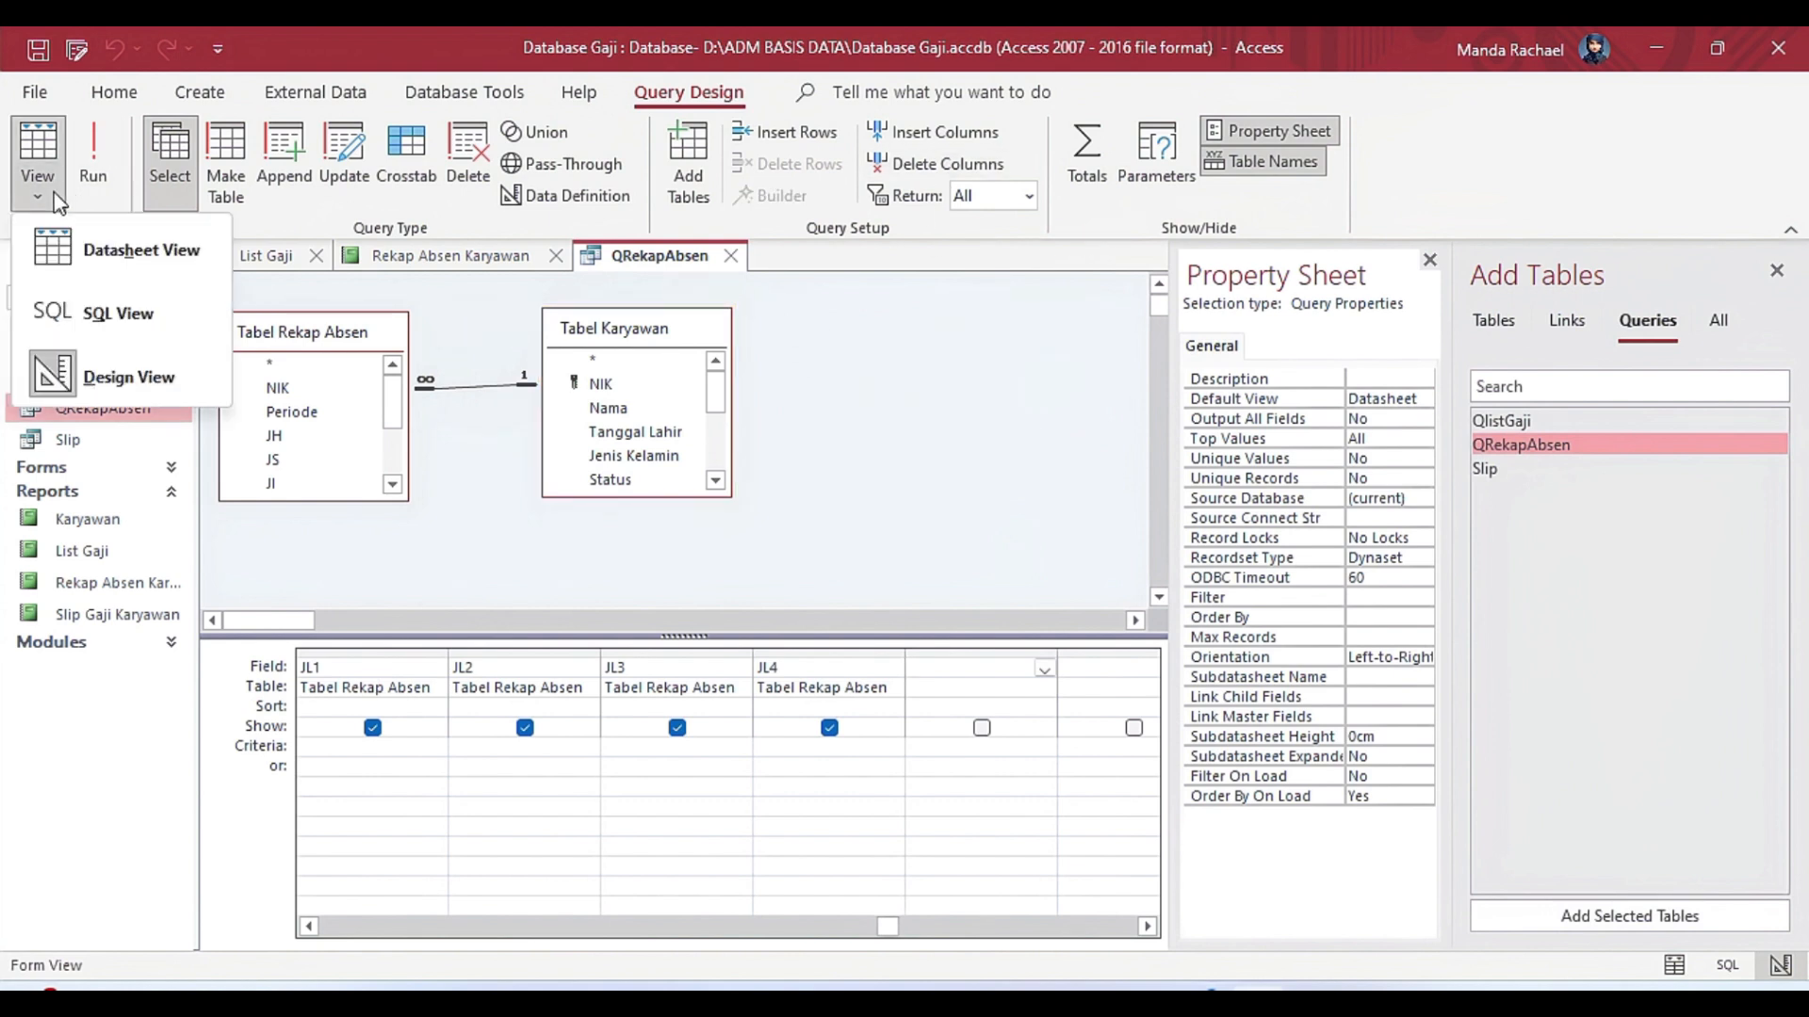
click(94, 243)
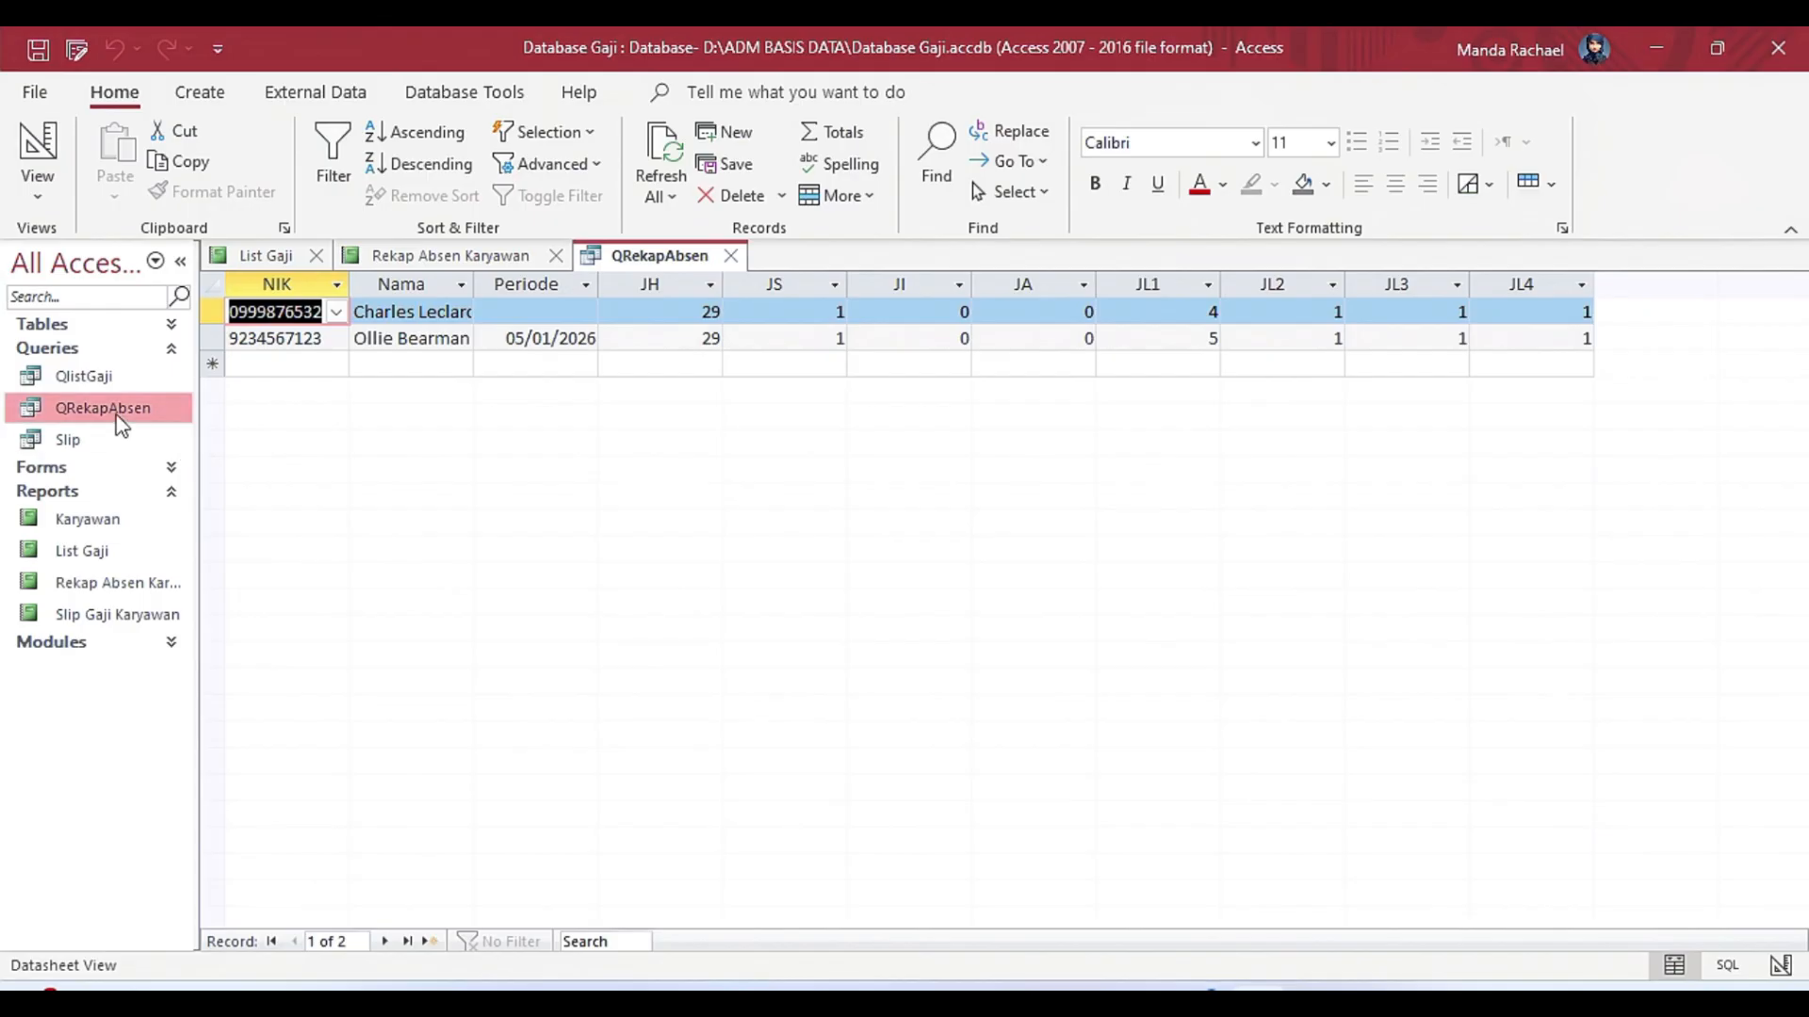
Return to the Rekap Absen Karyawan report and show it in Design view.
click(141, 588)
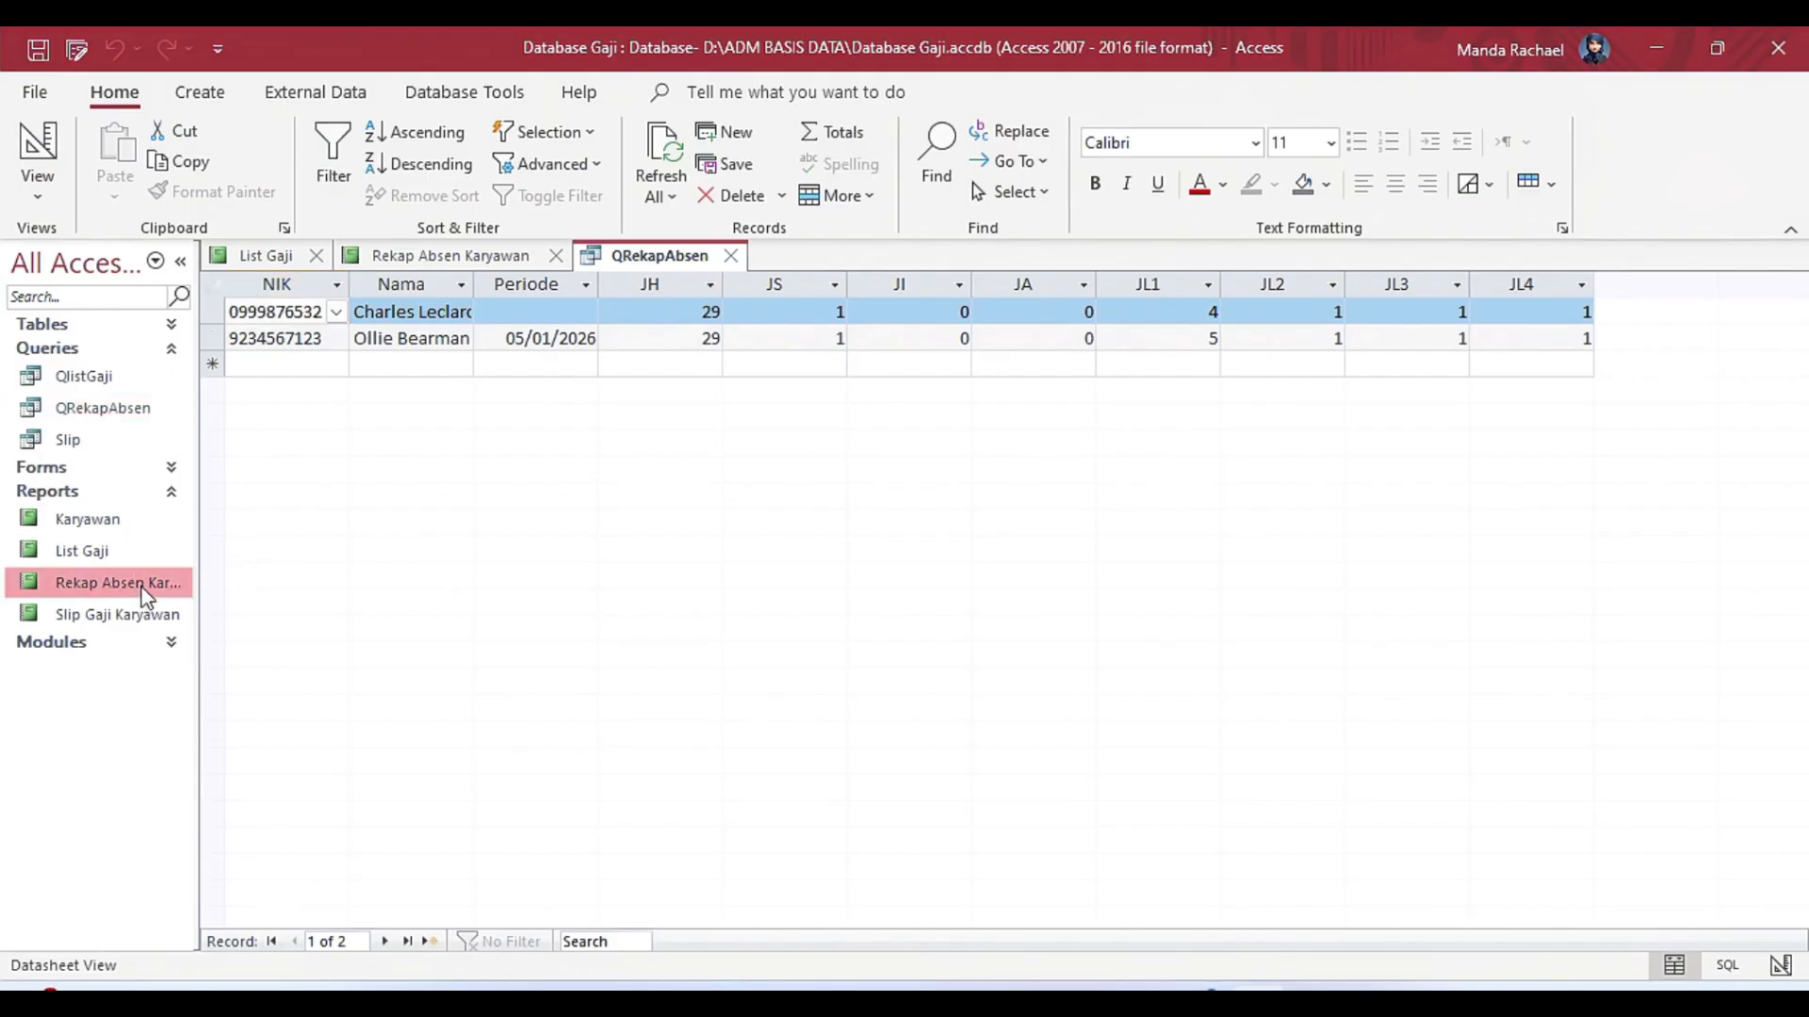
double_click(108, 579)
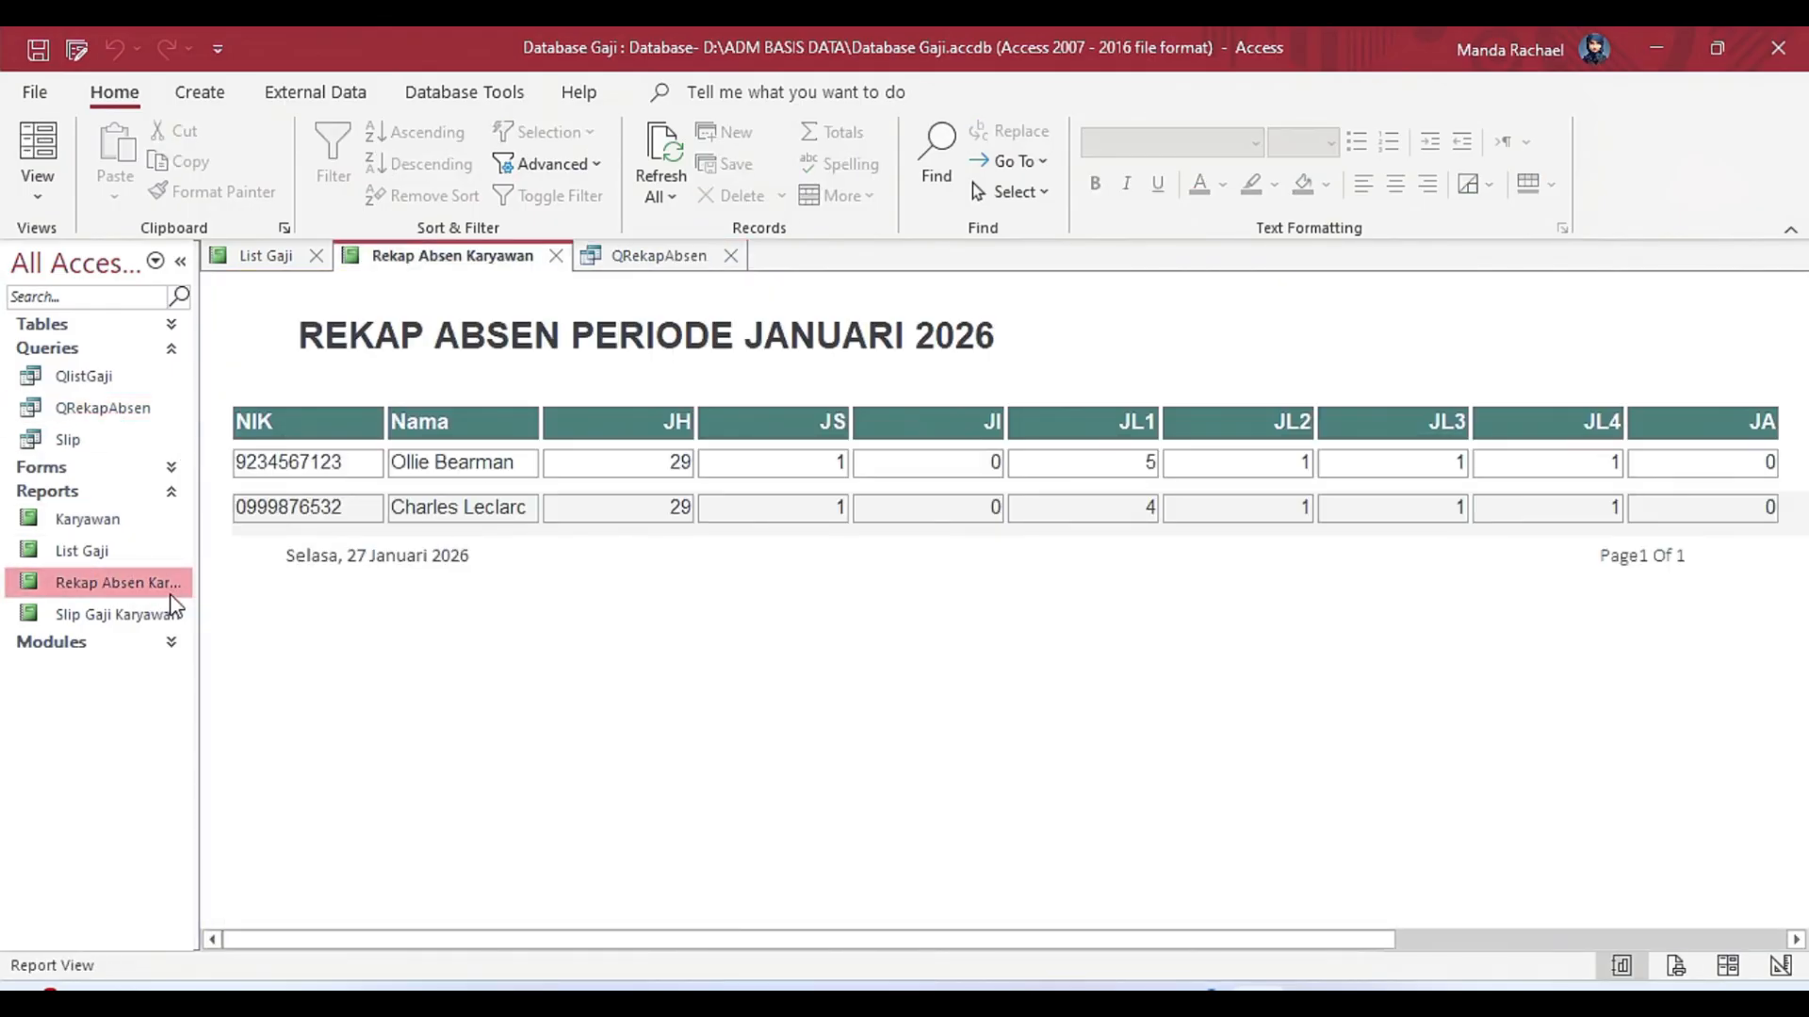
right_click(172, 589)
click(327, 188)
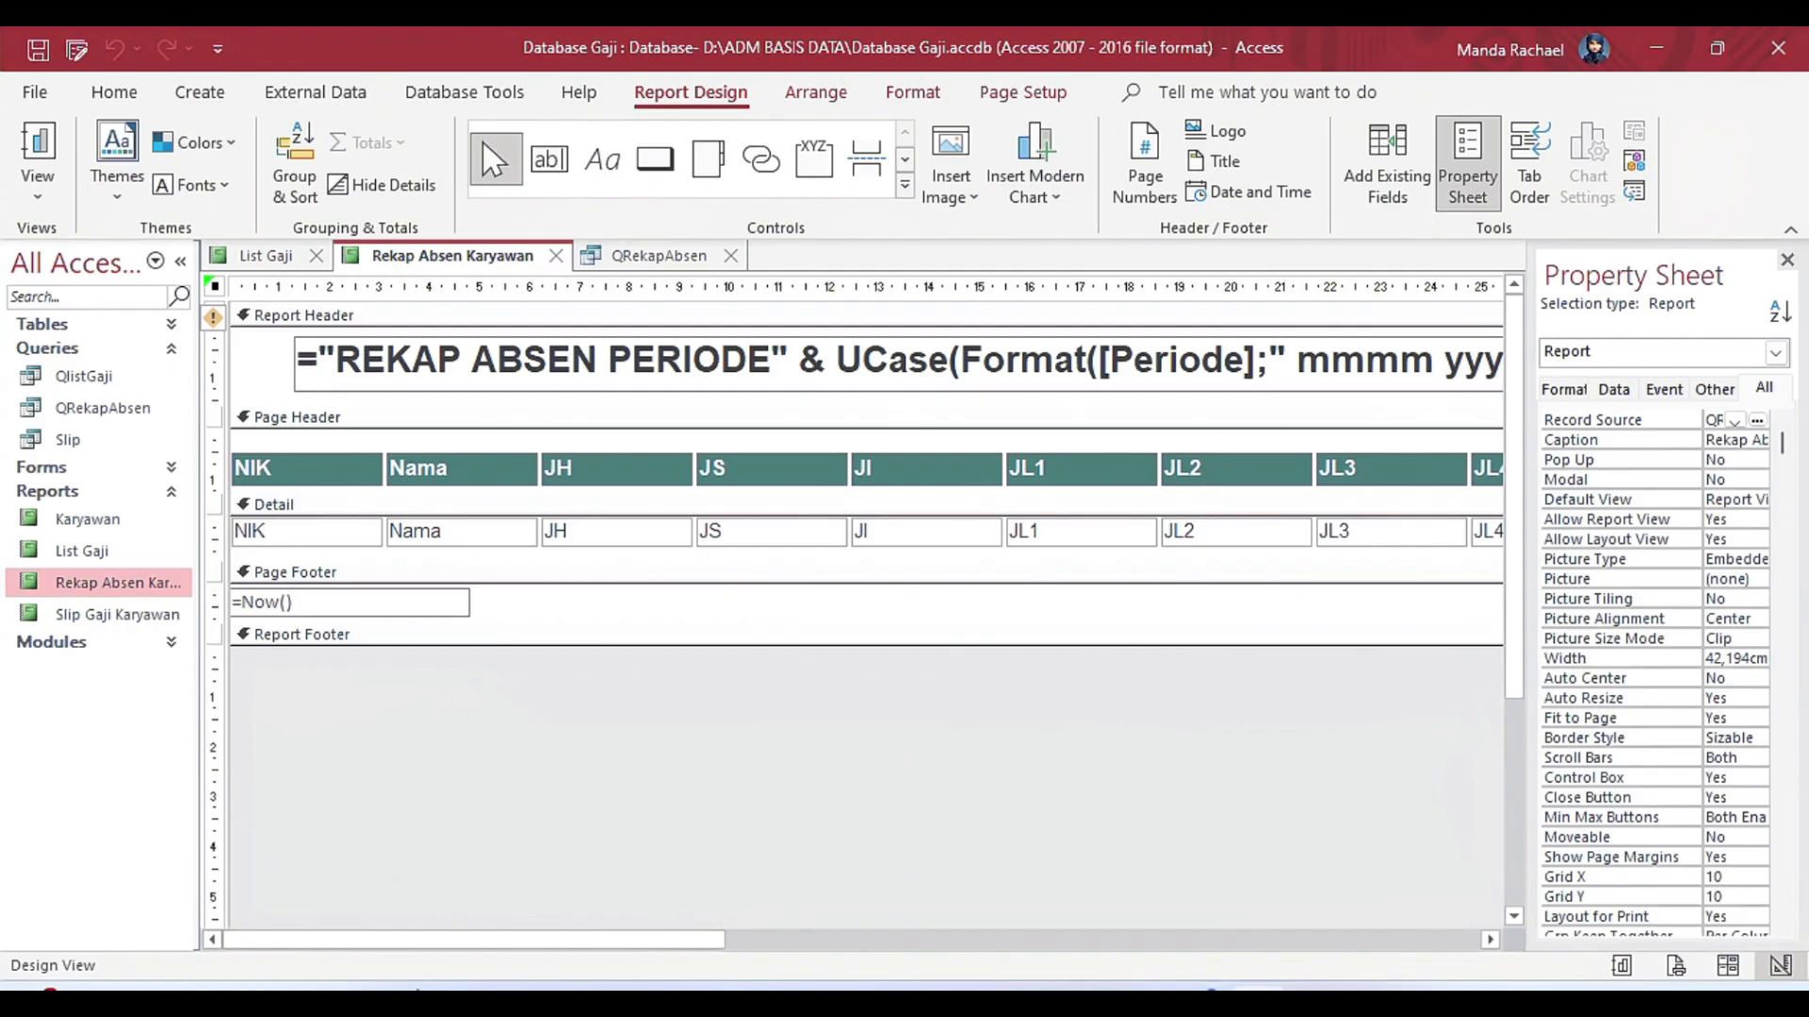
click(547, 157)
drag(255, 357, 387, 382)
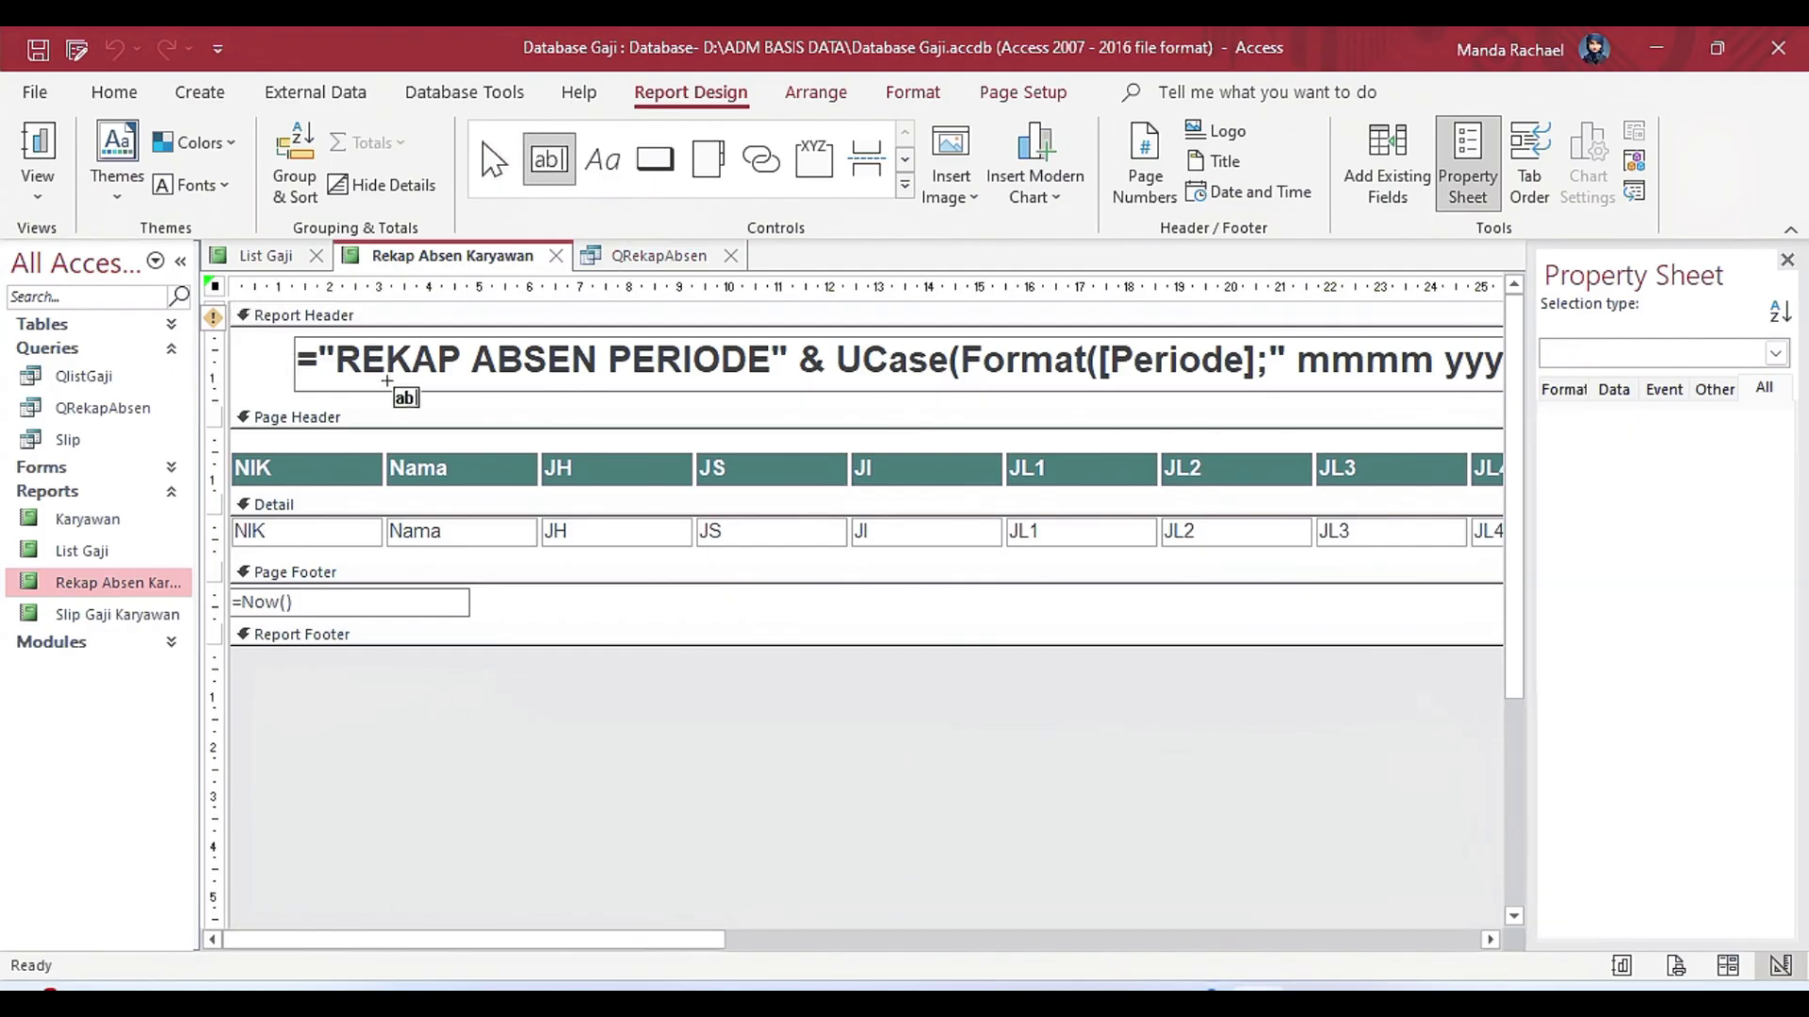
key(Delete)
Examine the Control Source expression of the title text box in the report header using the Expression Builder.
click(353, 377)
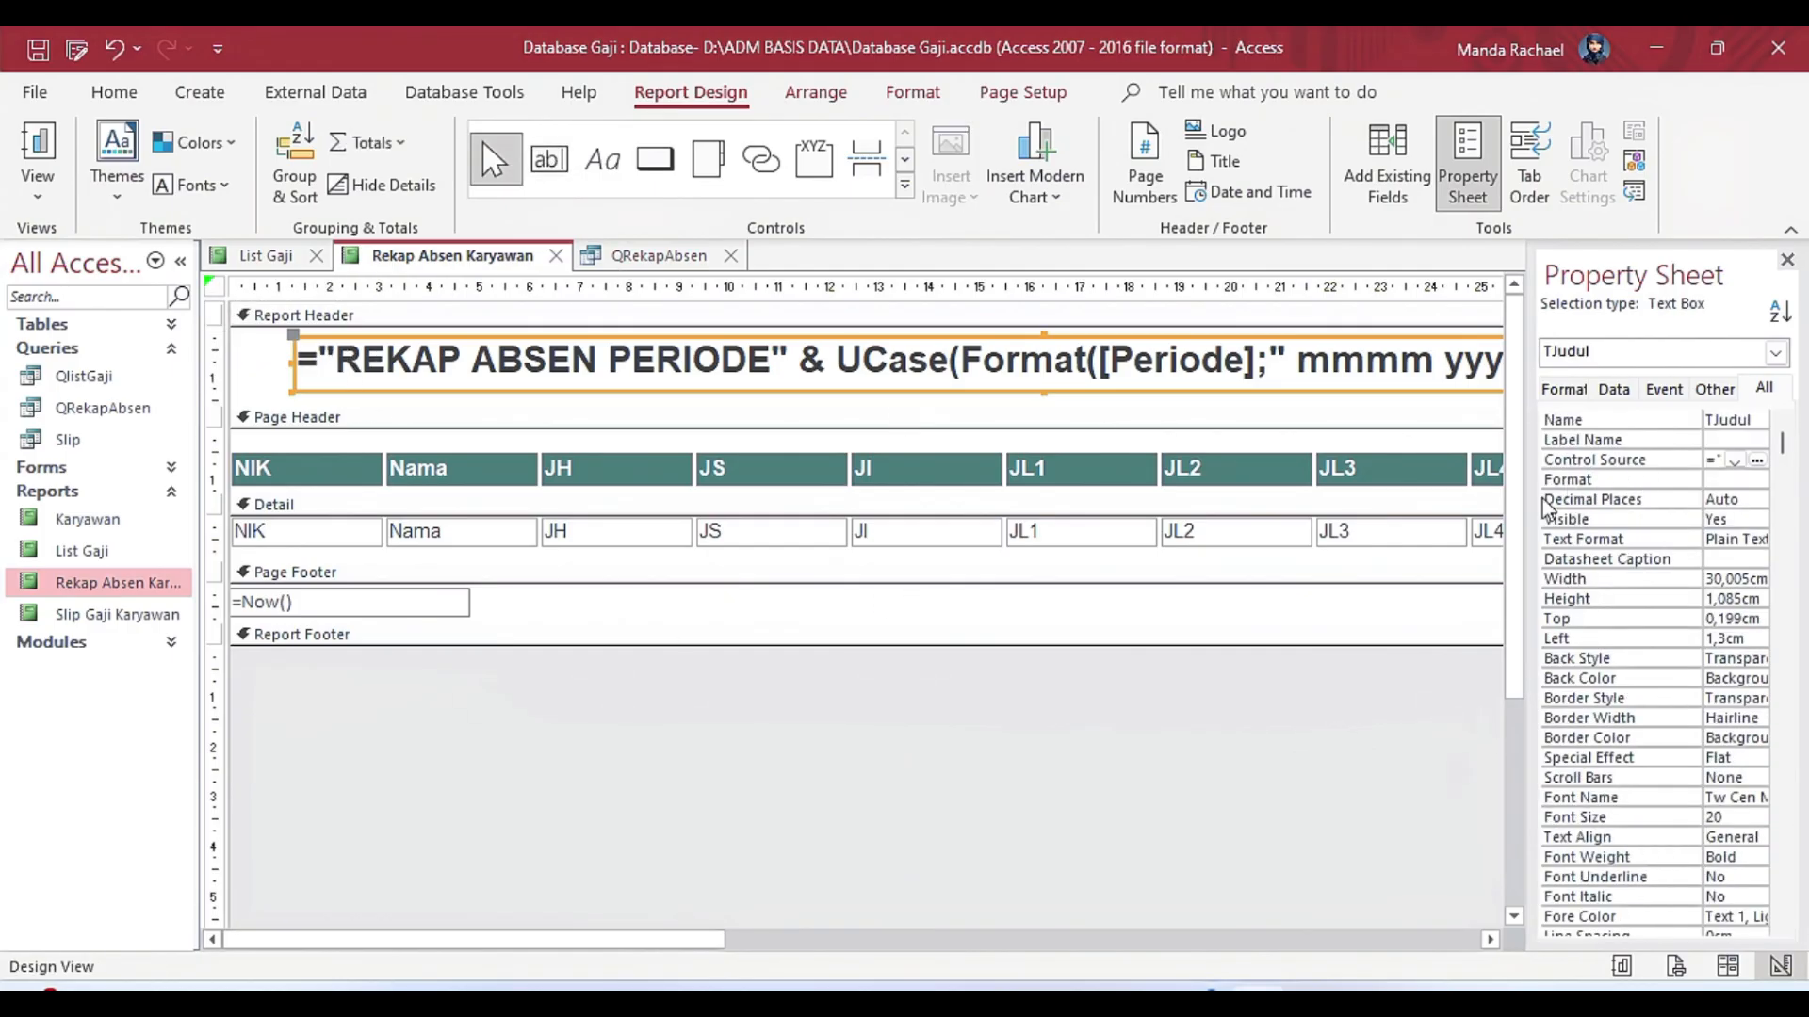
drag(1529, 509, 1287, 532)
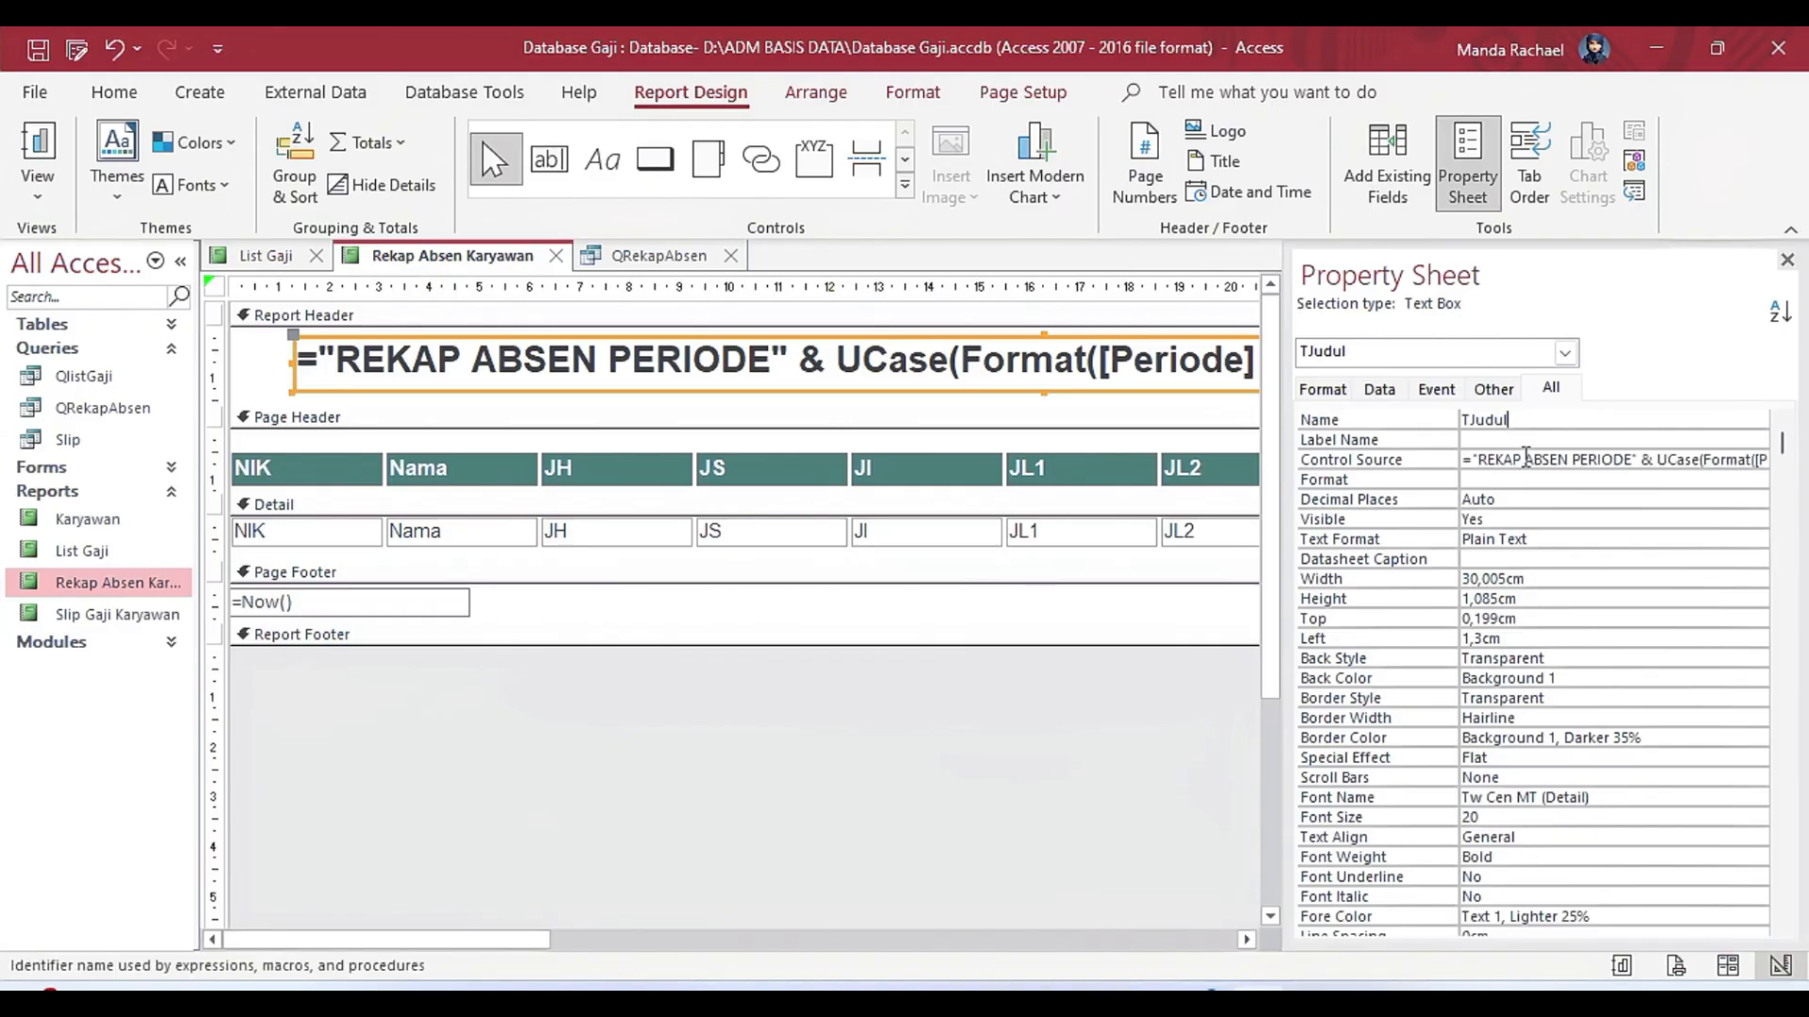
click(1757, 460)
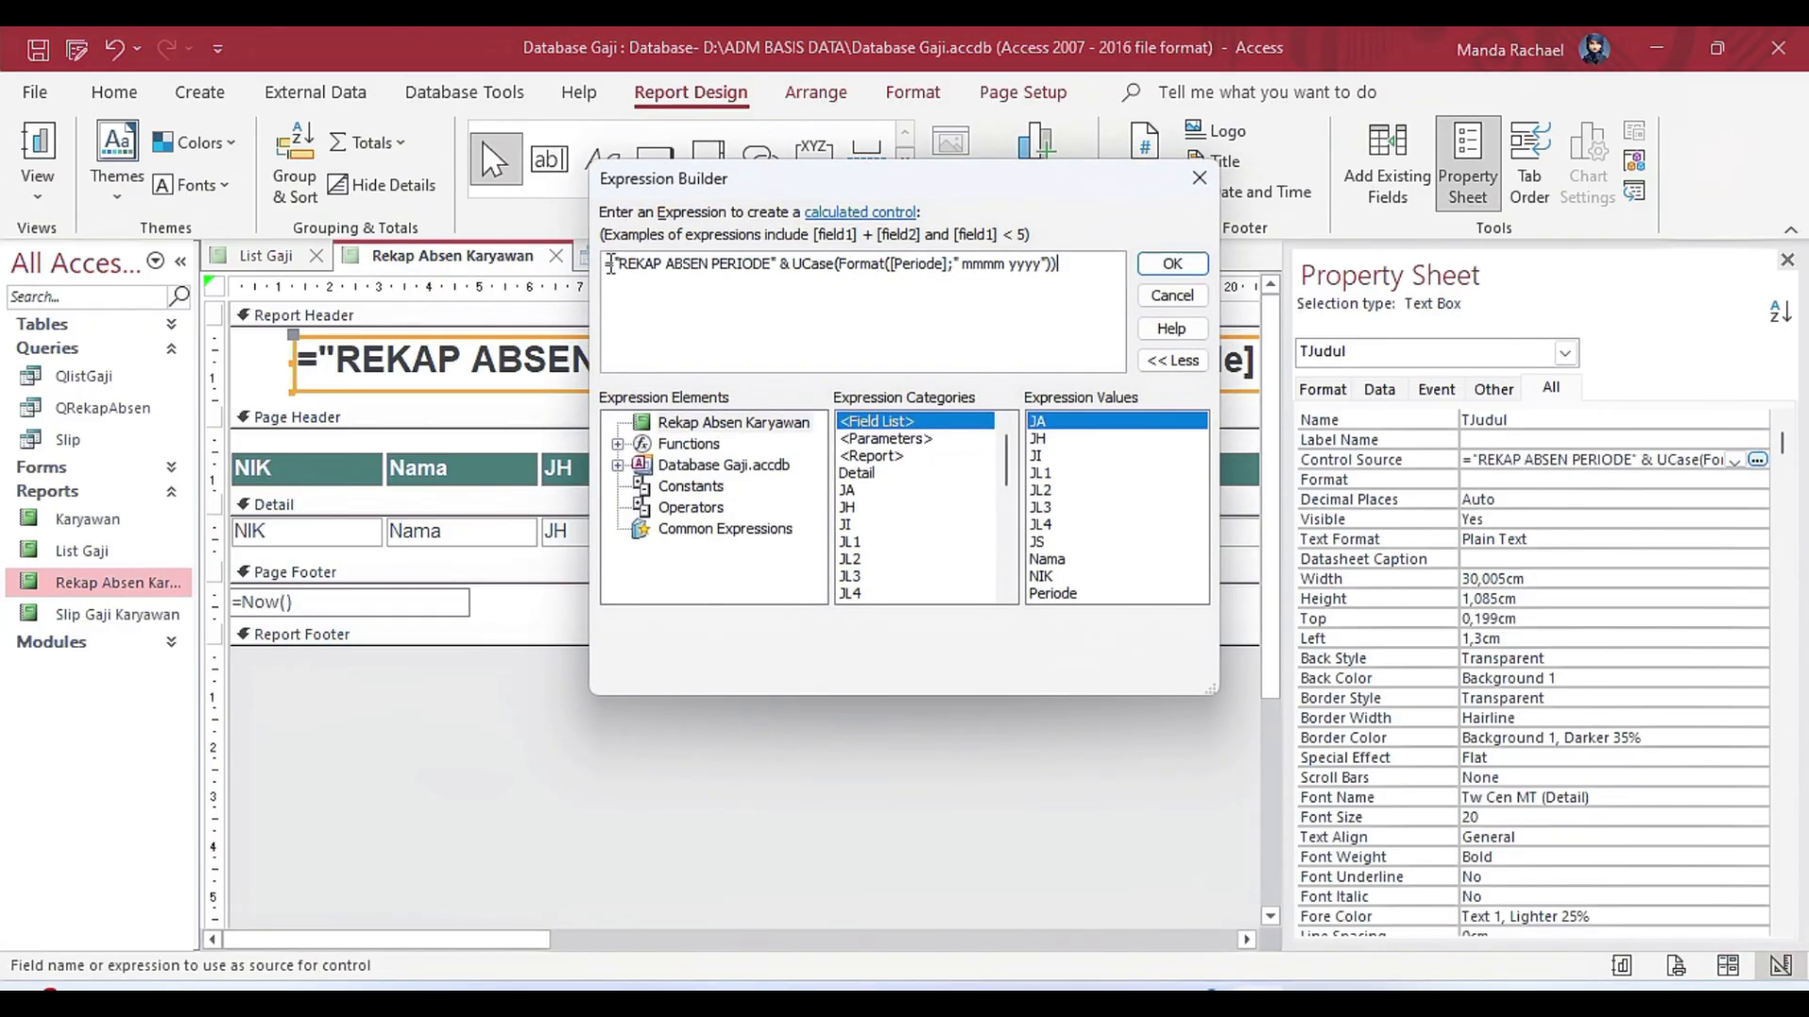
drag(611, 263, 1028, 304)
click(1172, 264)
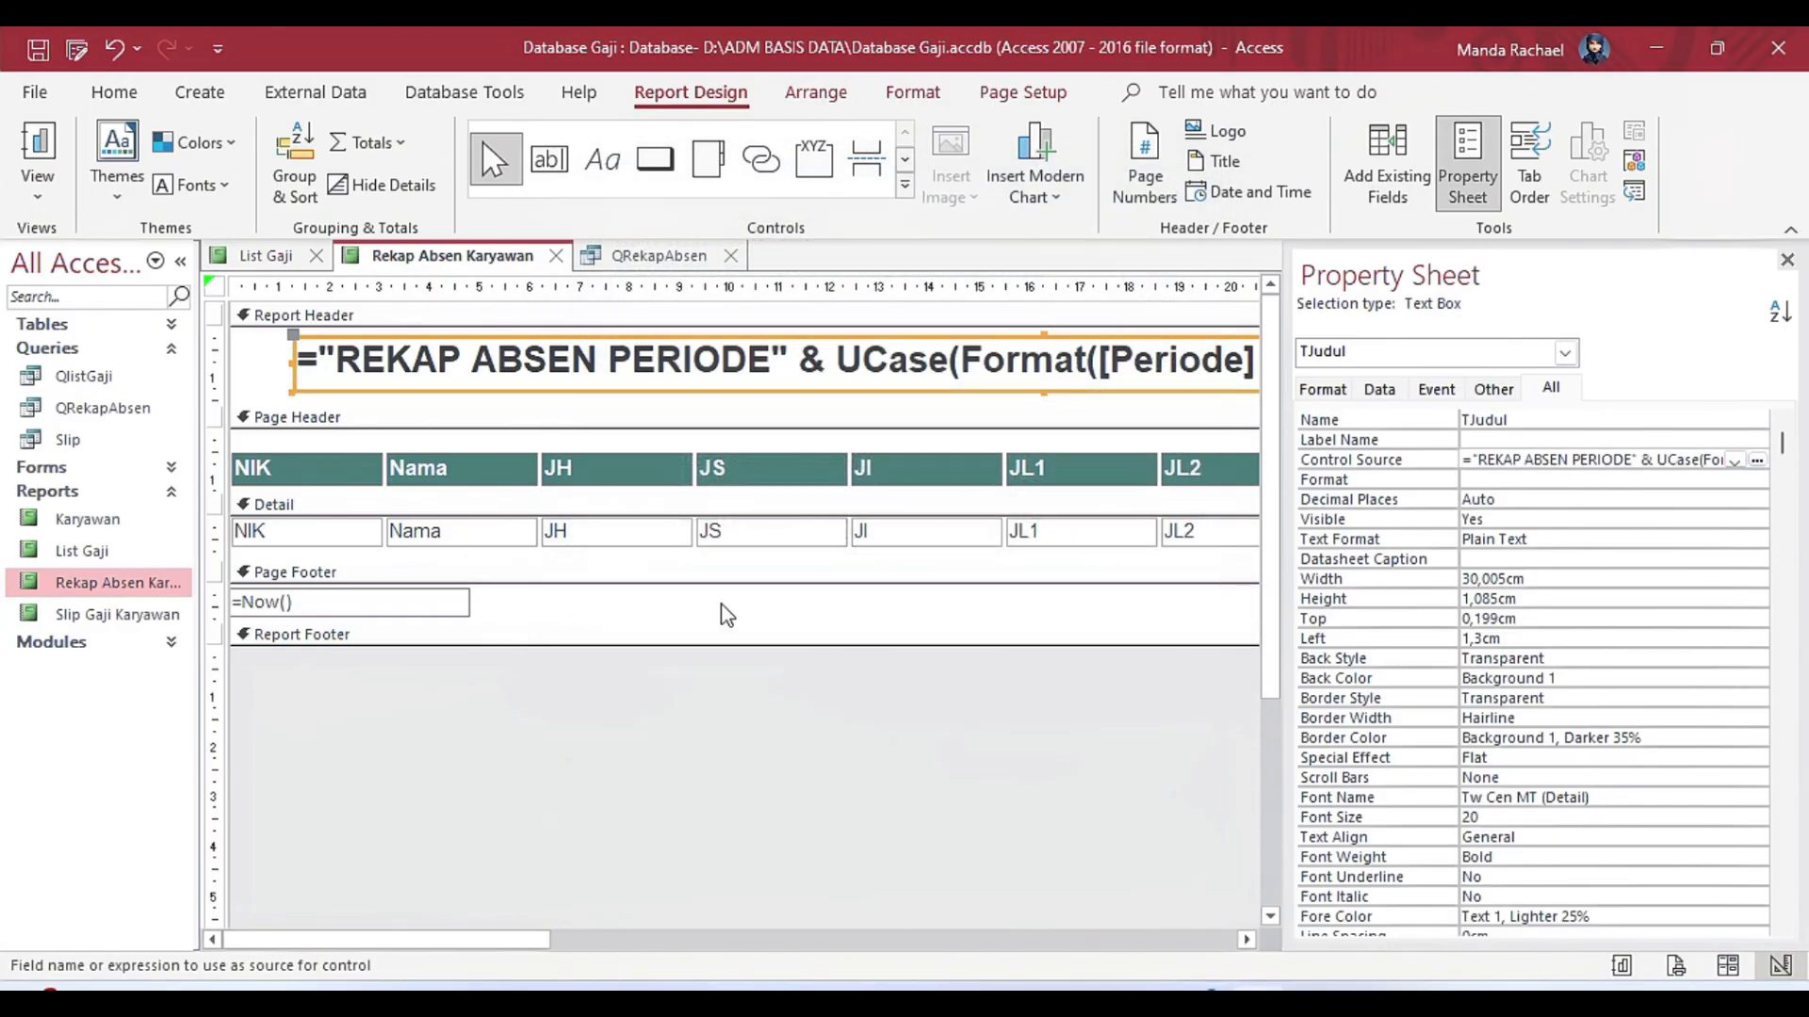
Show the report's available field list and examine the columns in the Page Header and Detail sections through JA.
click(568, 533)
click(1387, 165)
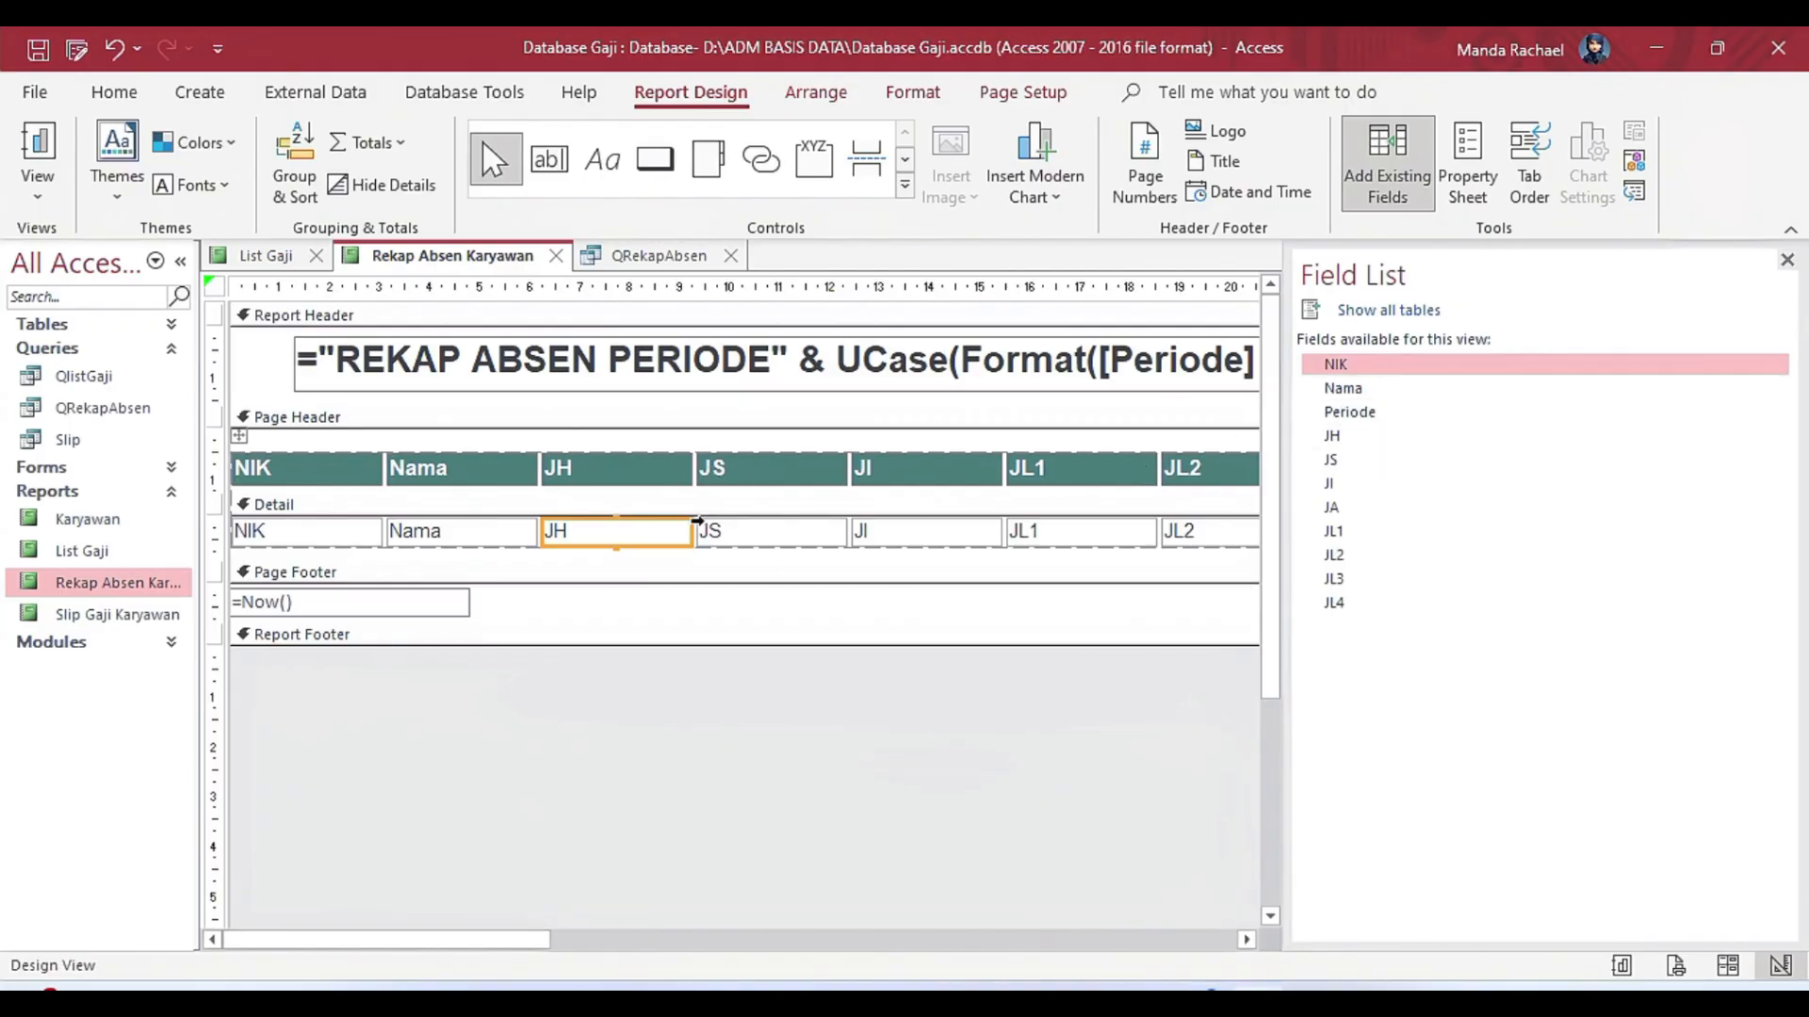
drag(552, 943, 823, 945)
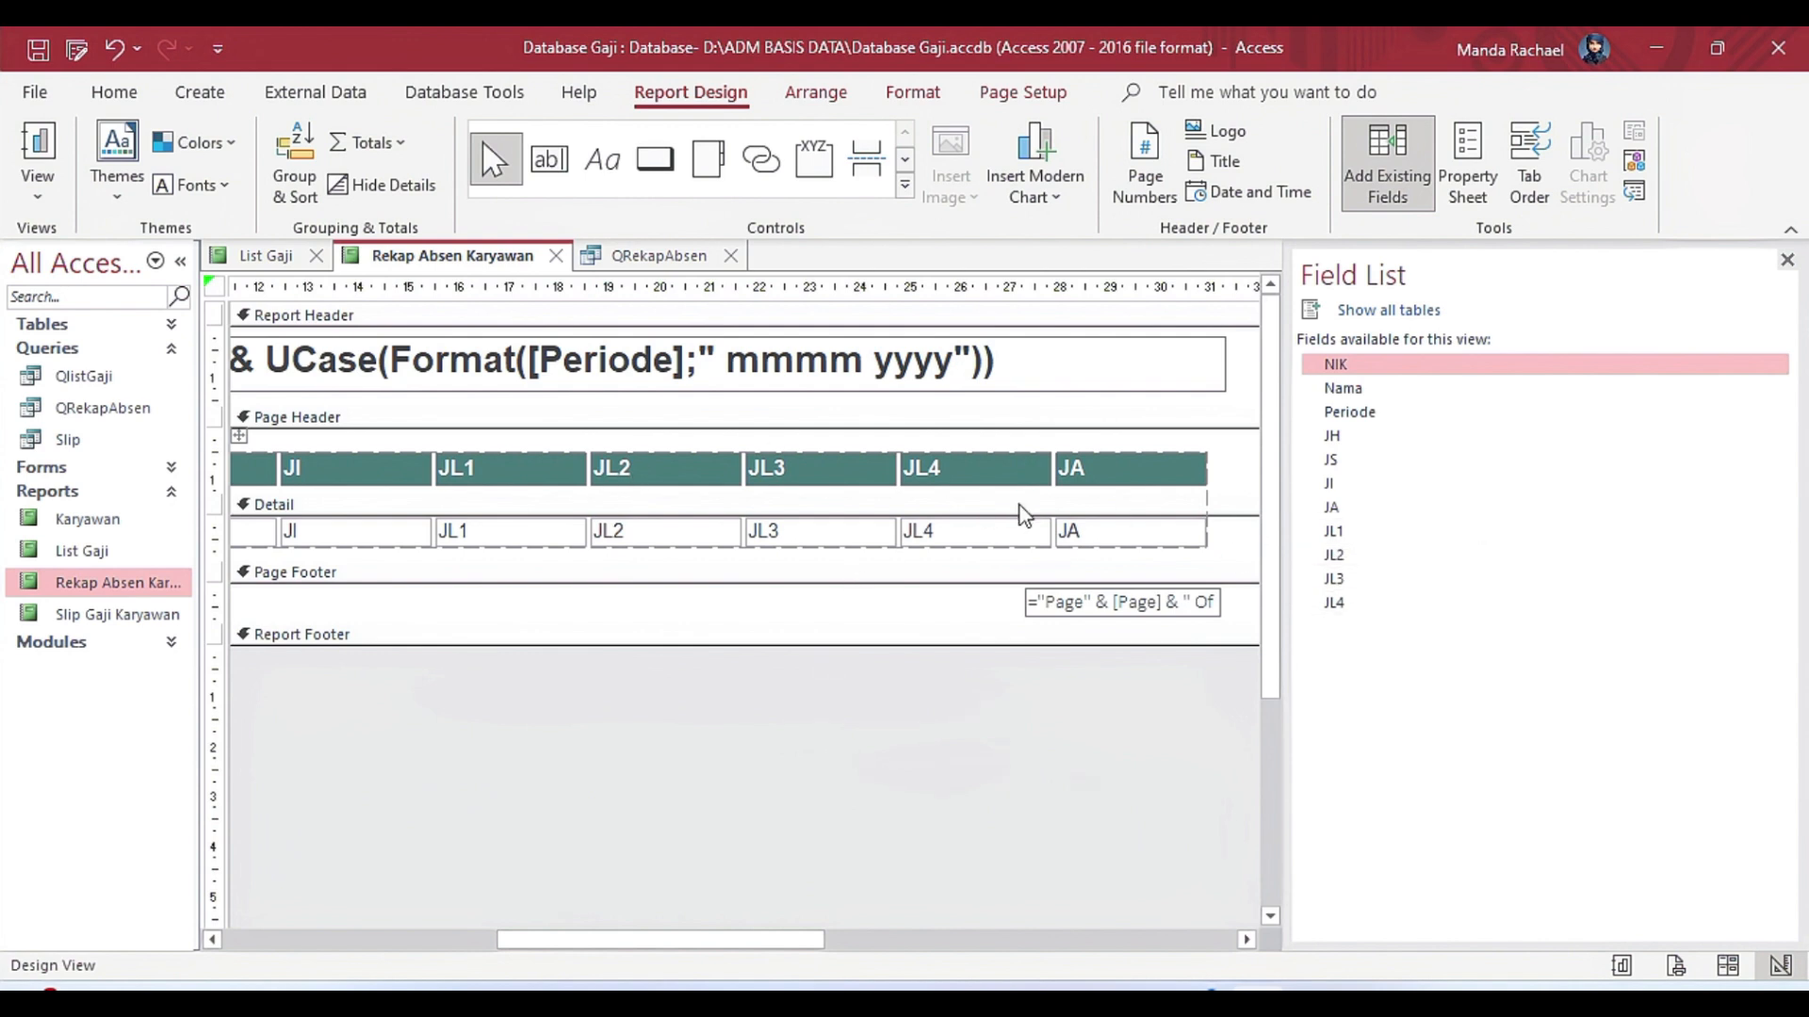
drag(553, 942, 235, 942)
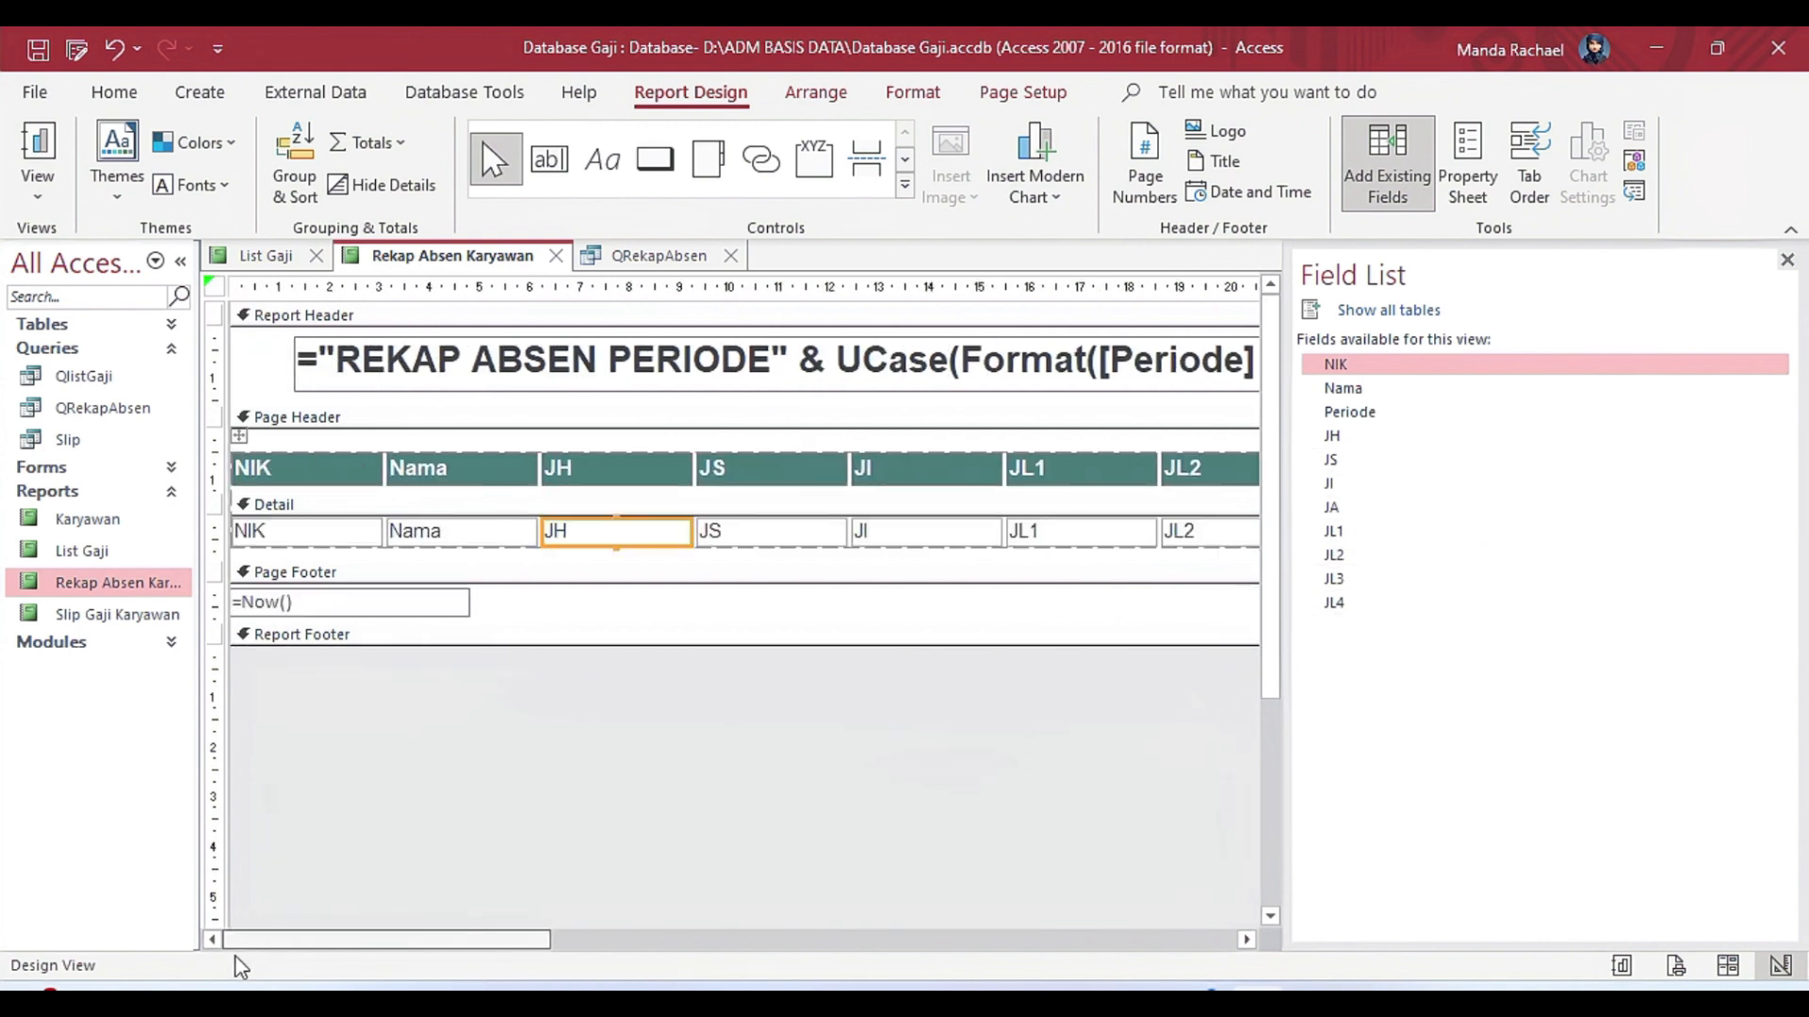
Examine the page footer's date text box properties and the page-number text box's Control Source expression.
click(457, 612)
click(1493, 171)
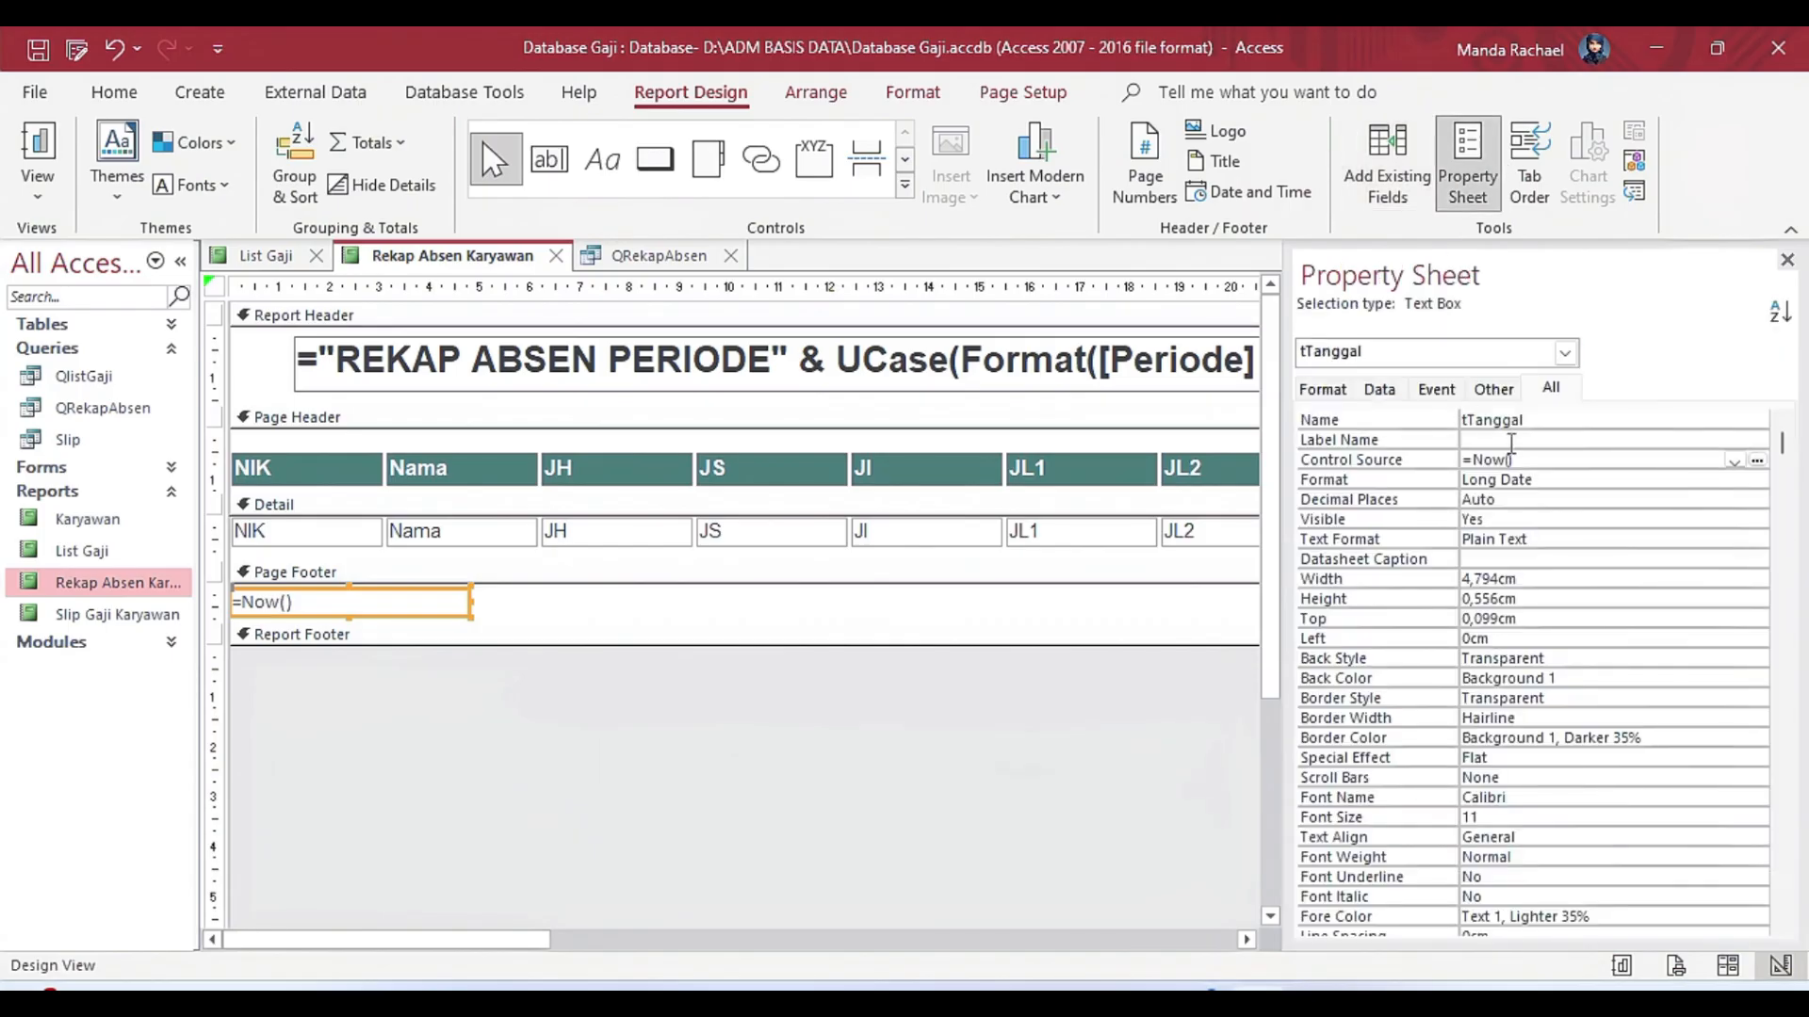
drag(558, 942, 1018, 942)
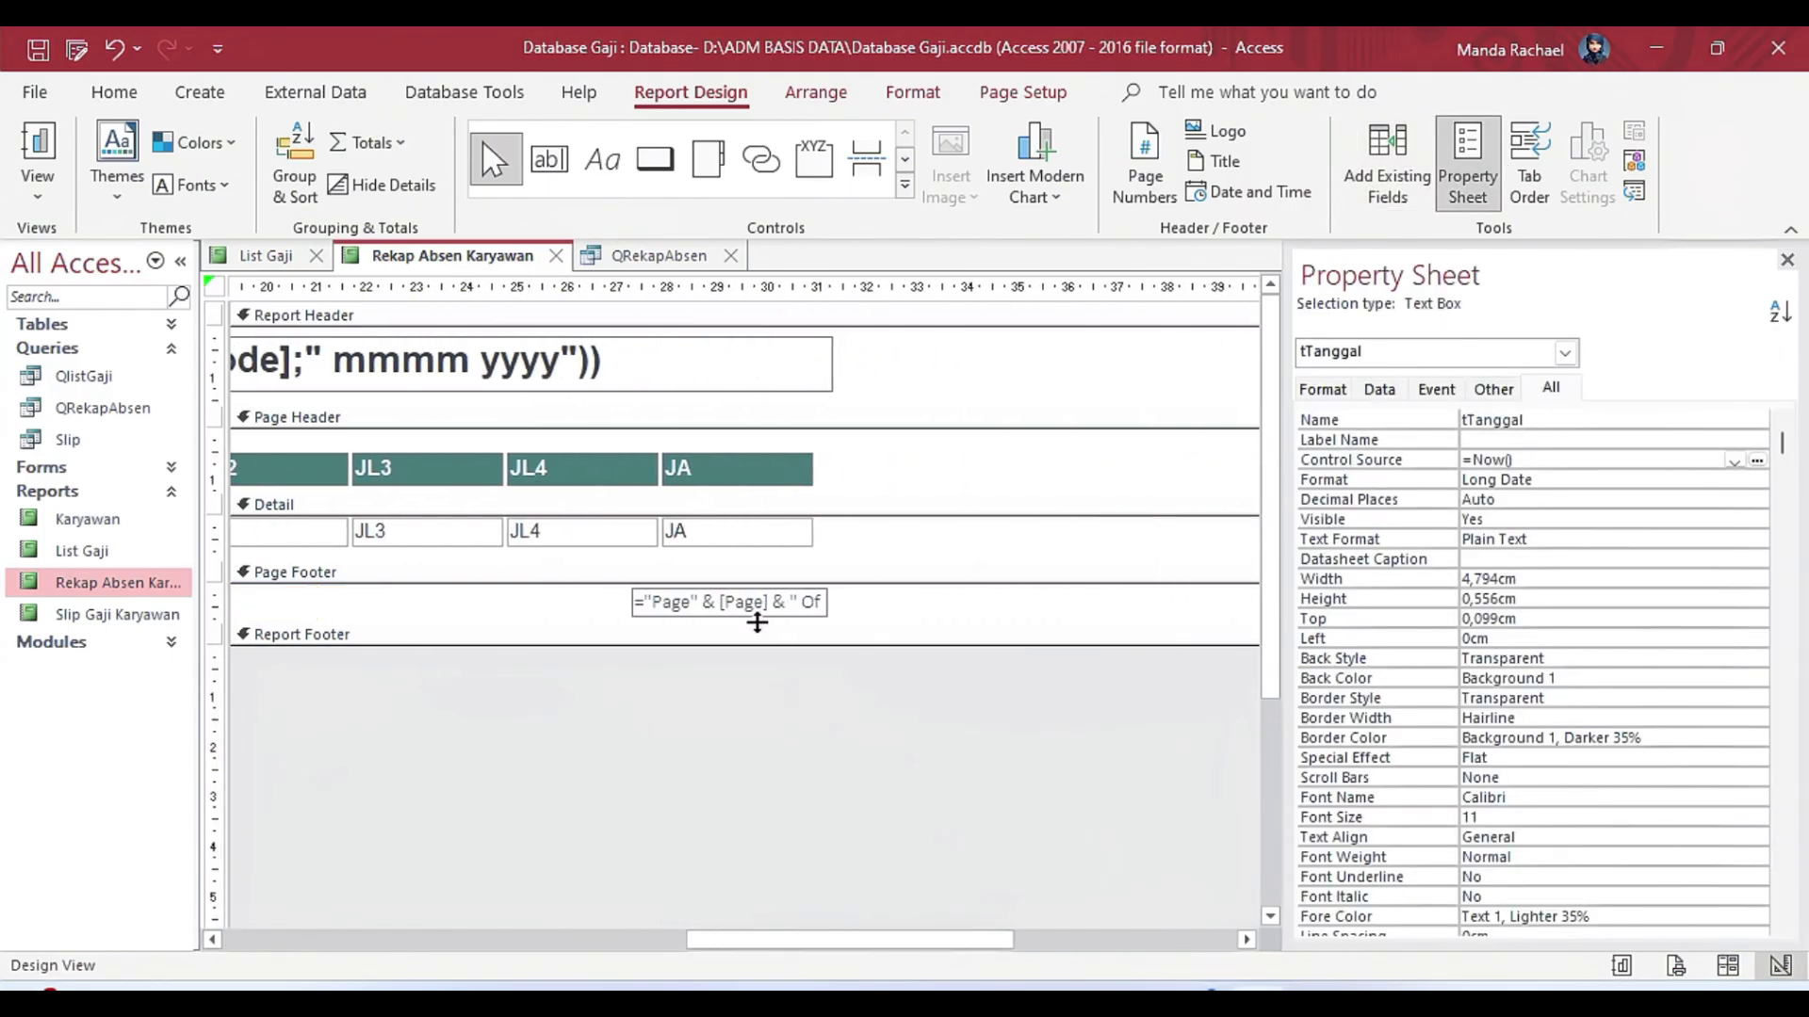
click(755, 614)
click(1758, 461)
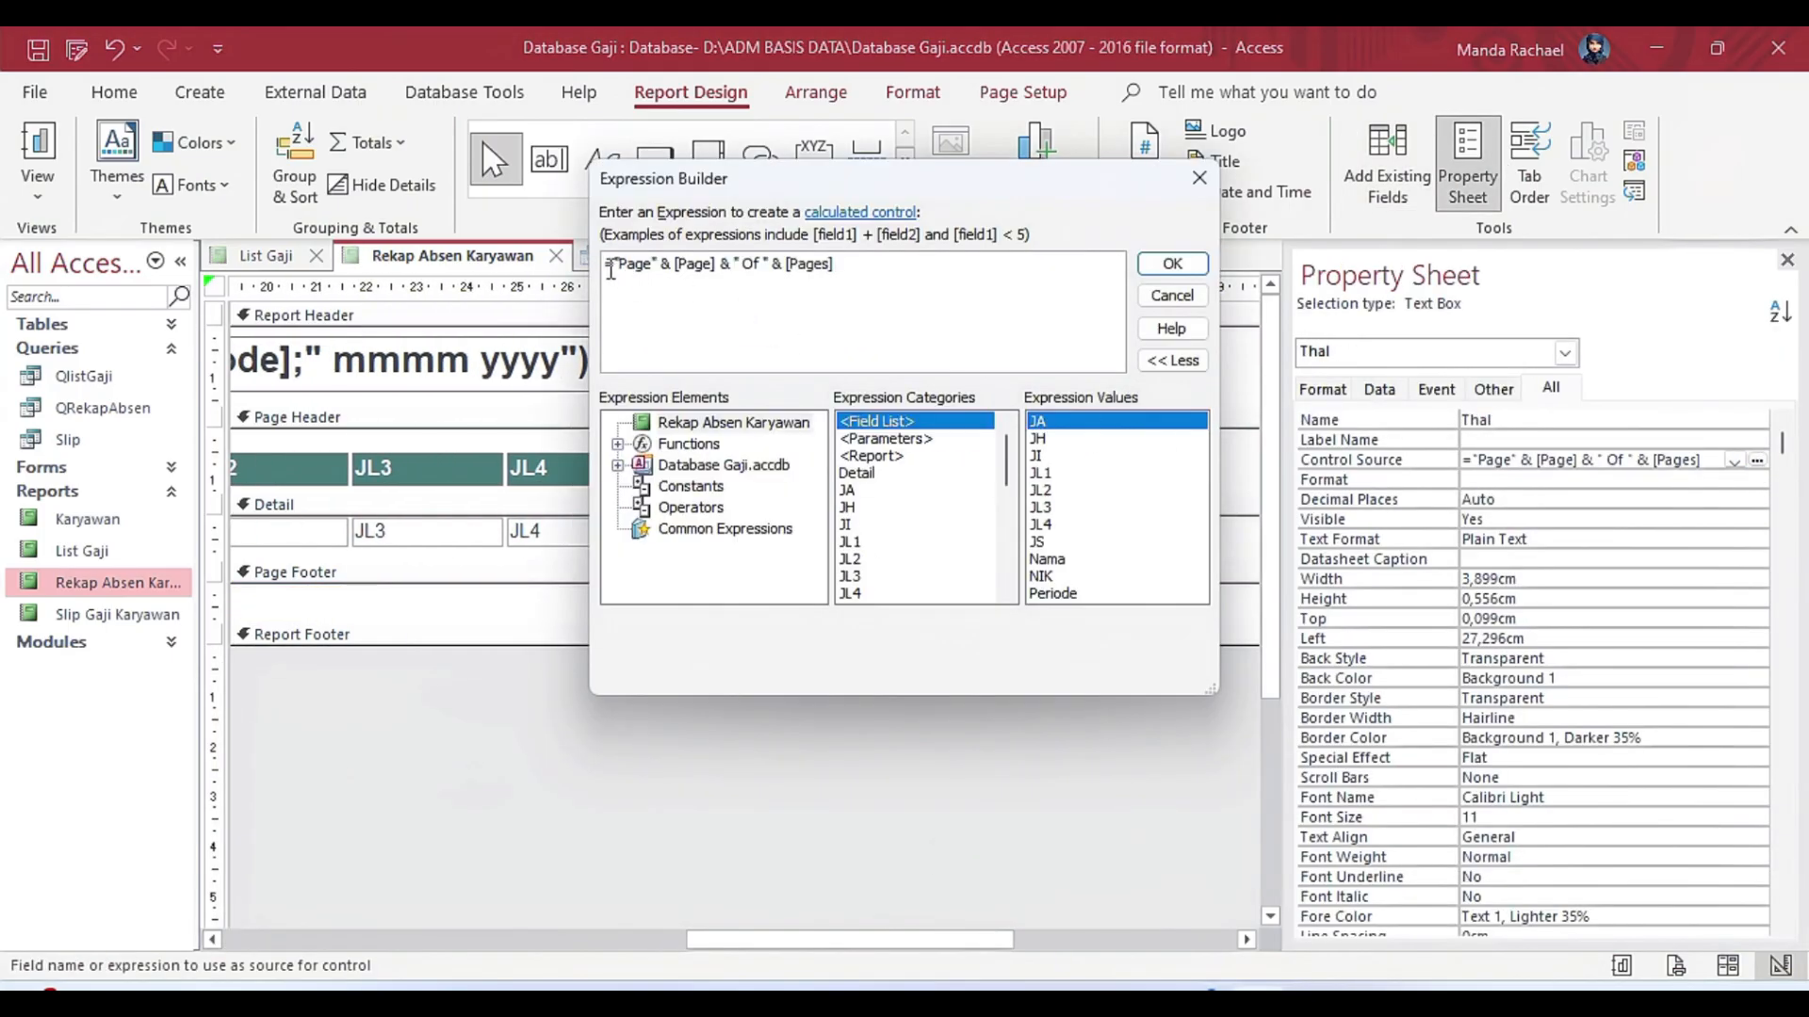
drag(610, 271, 835, 268)
click(1172, 264)
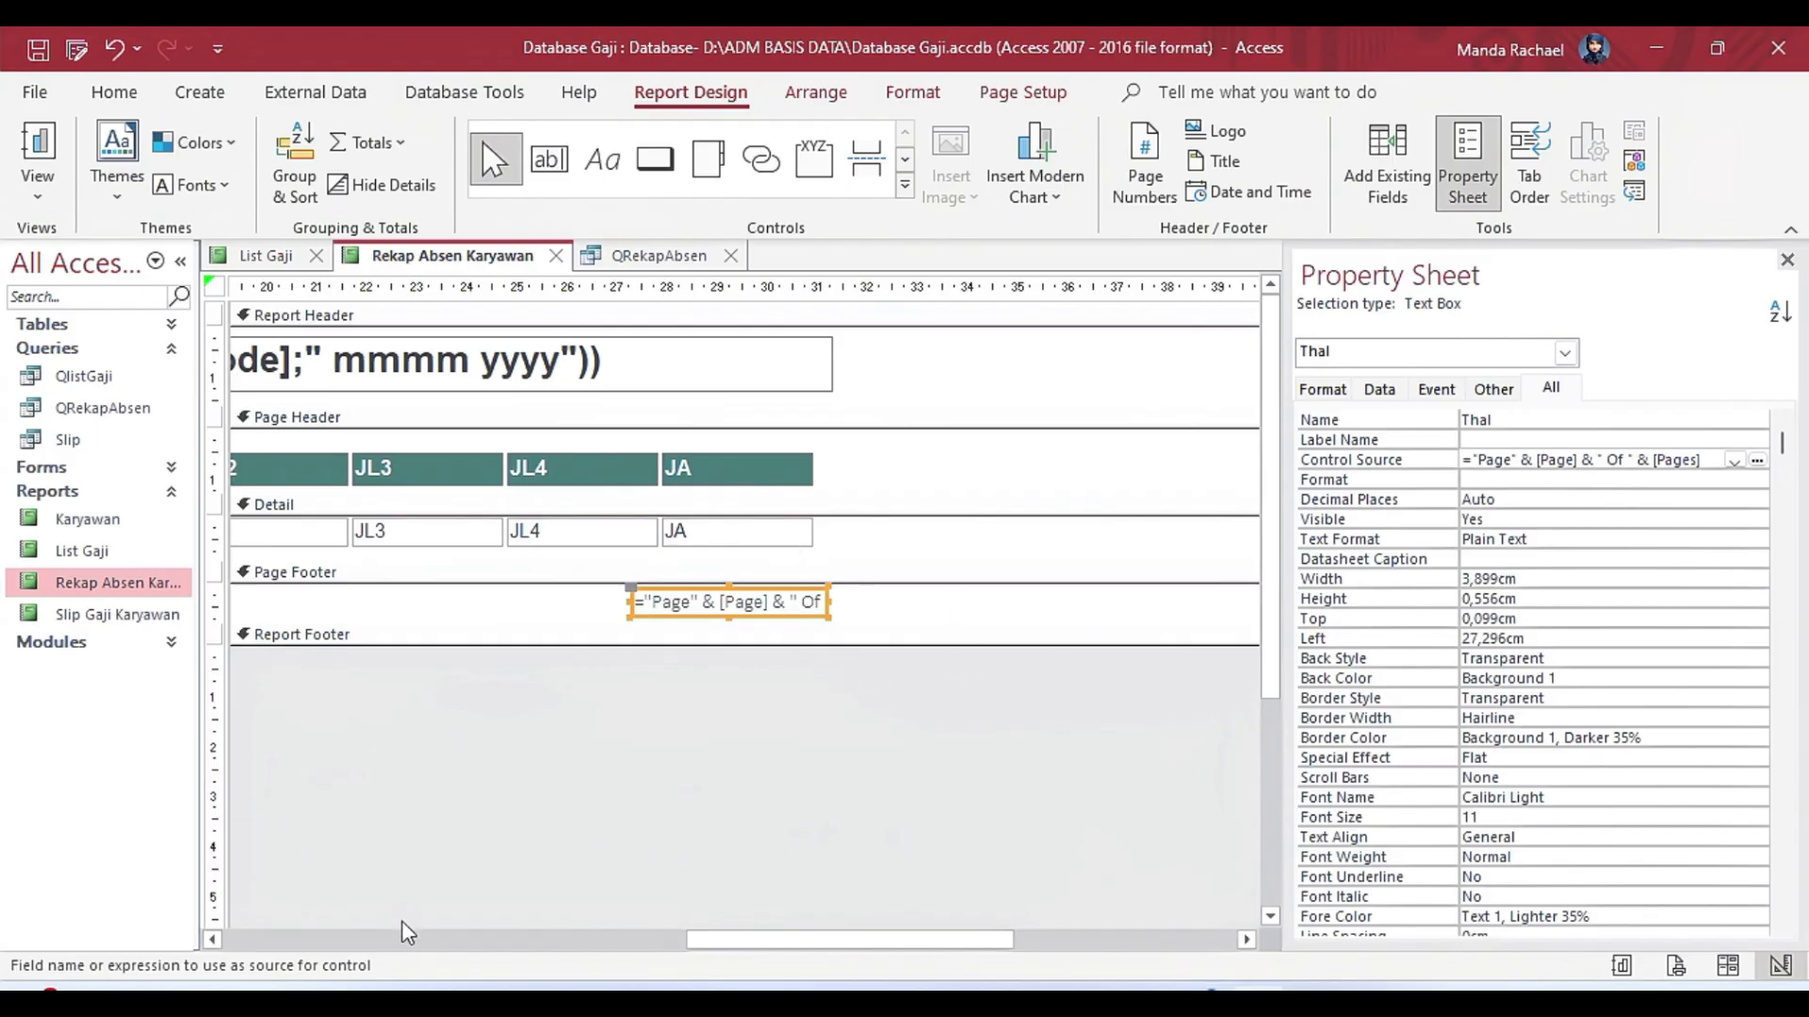
Close the QRekapAbsen query and the report's design, and reopen the Rekap Absen Karyawan report in Report view.
drag(509, 949, 432, 944)
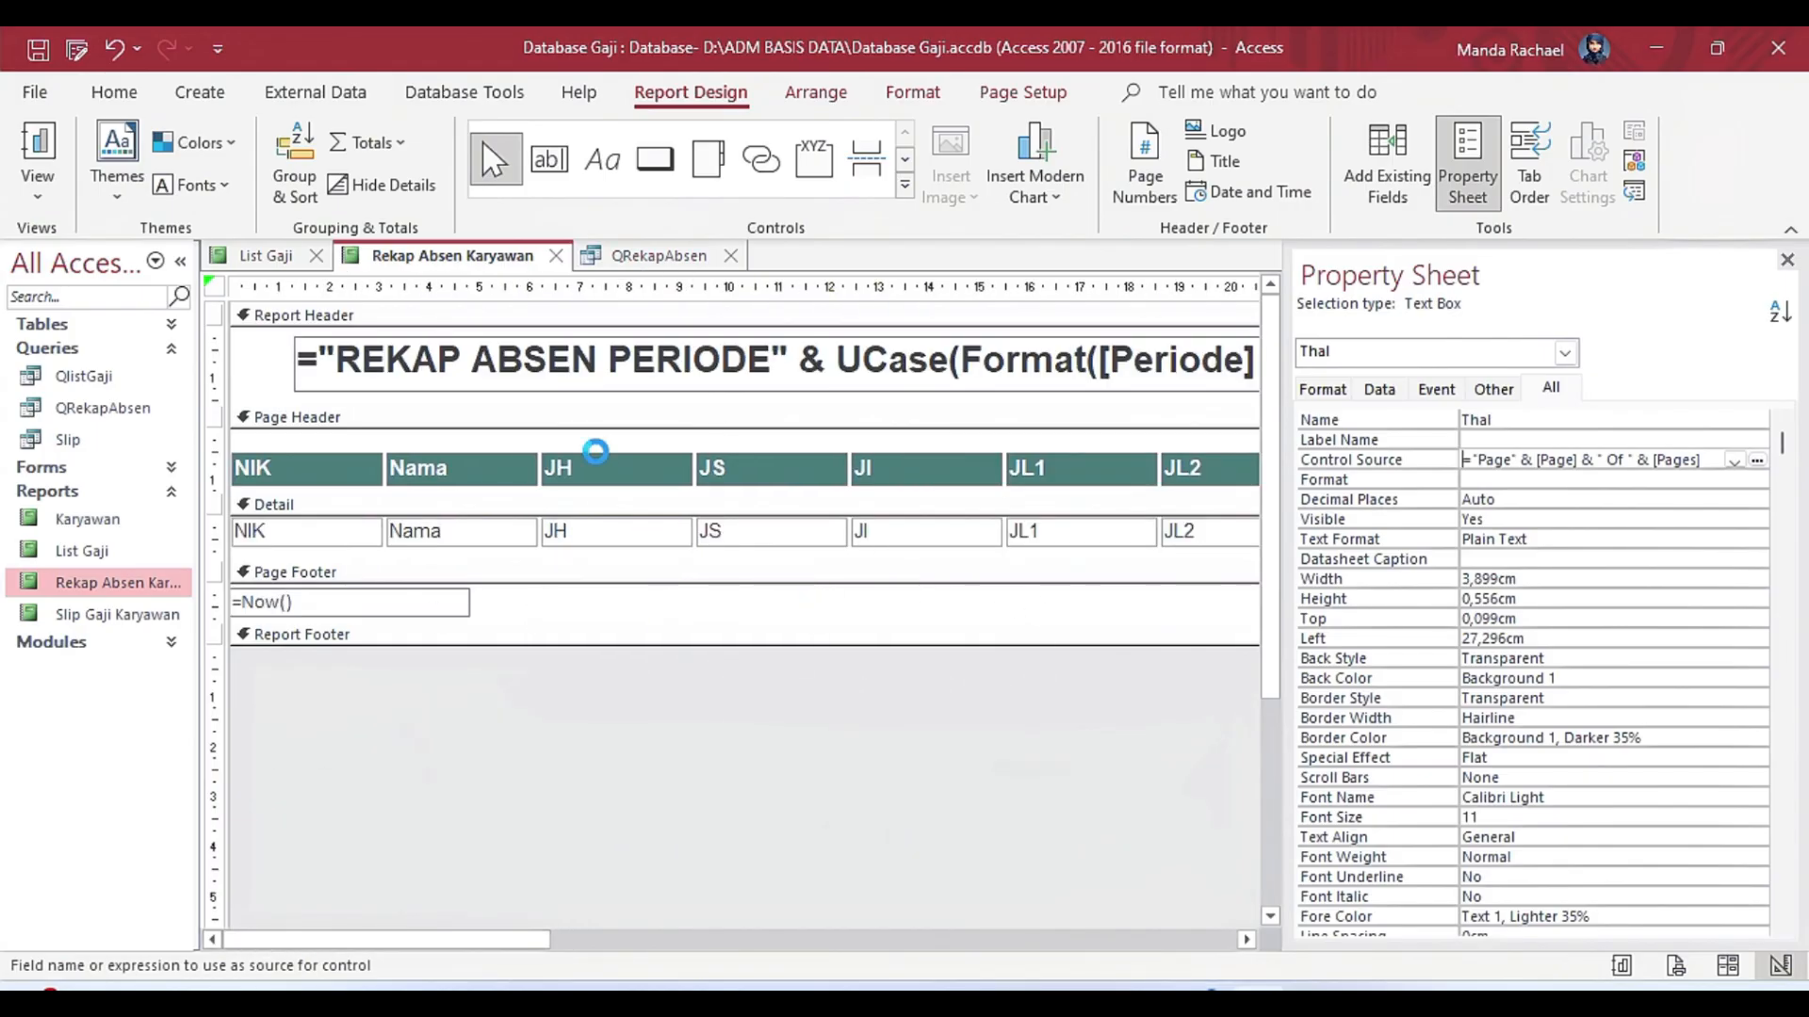
click(730, 256)
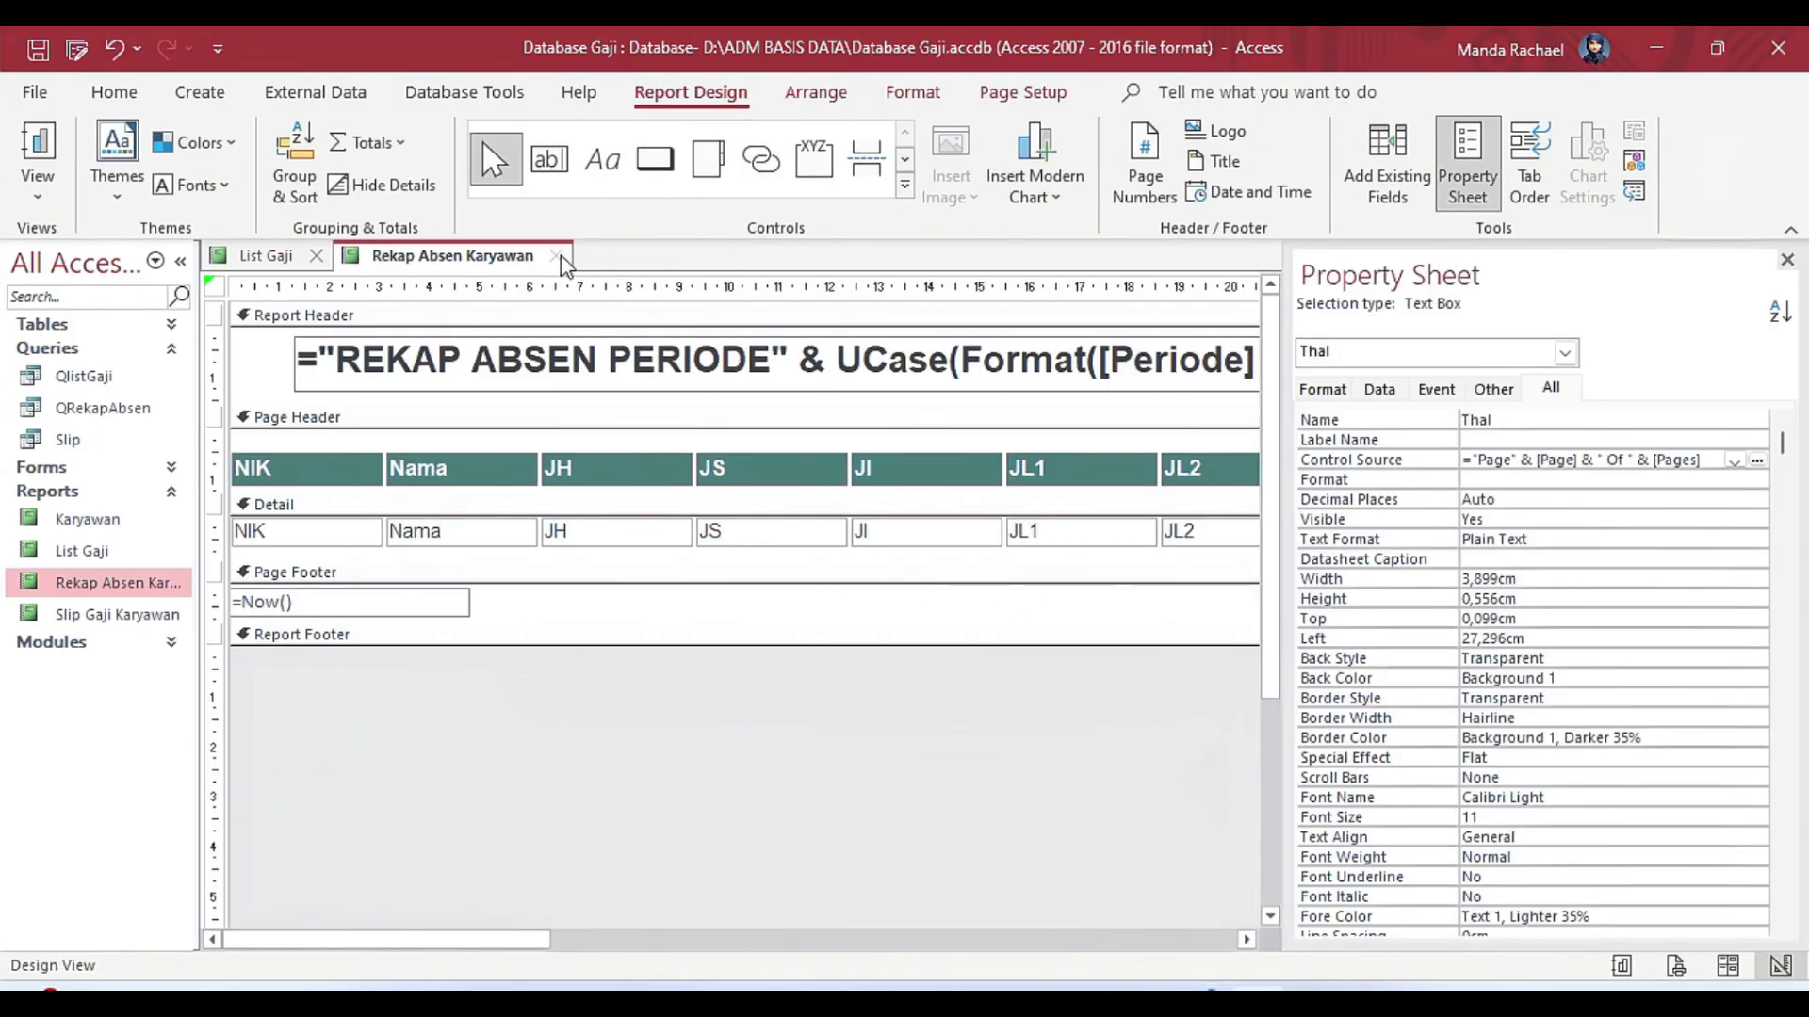
click(556, 255)
double_click(113, 584)
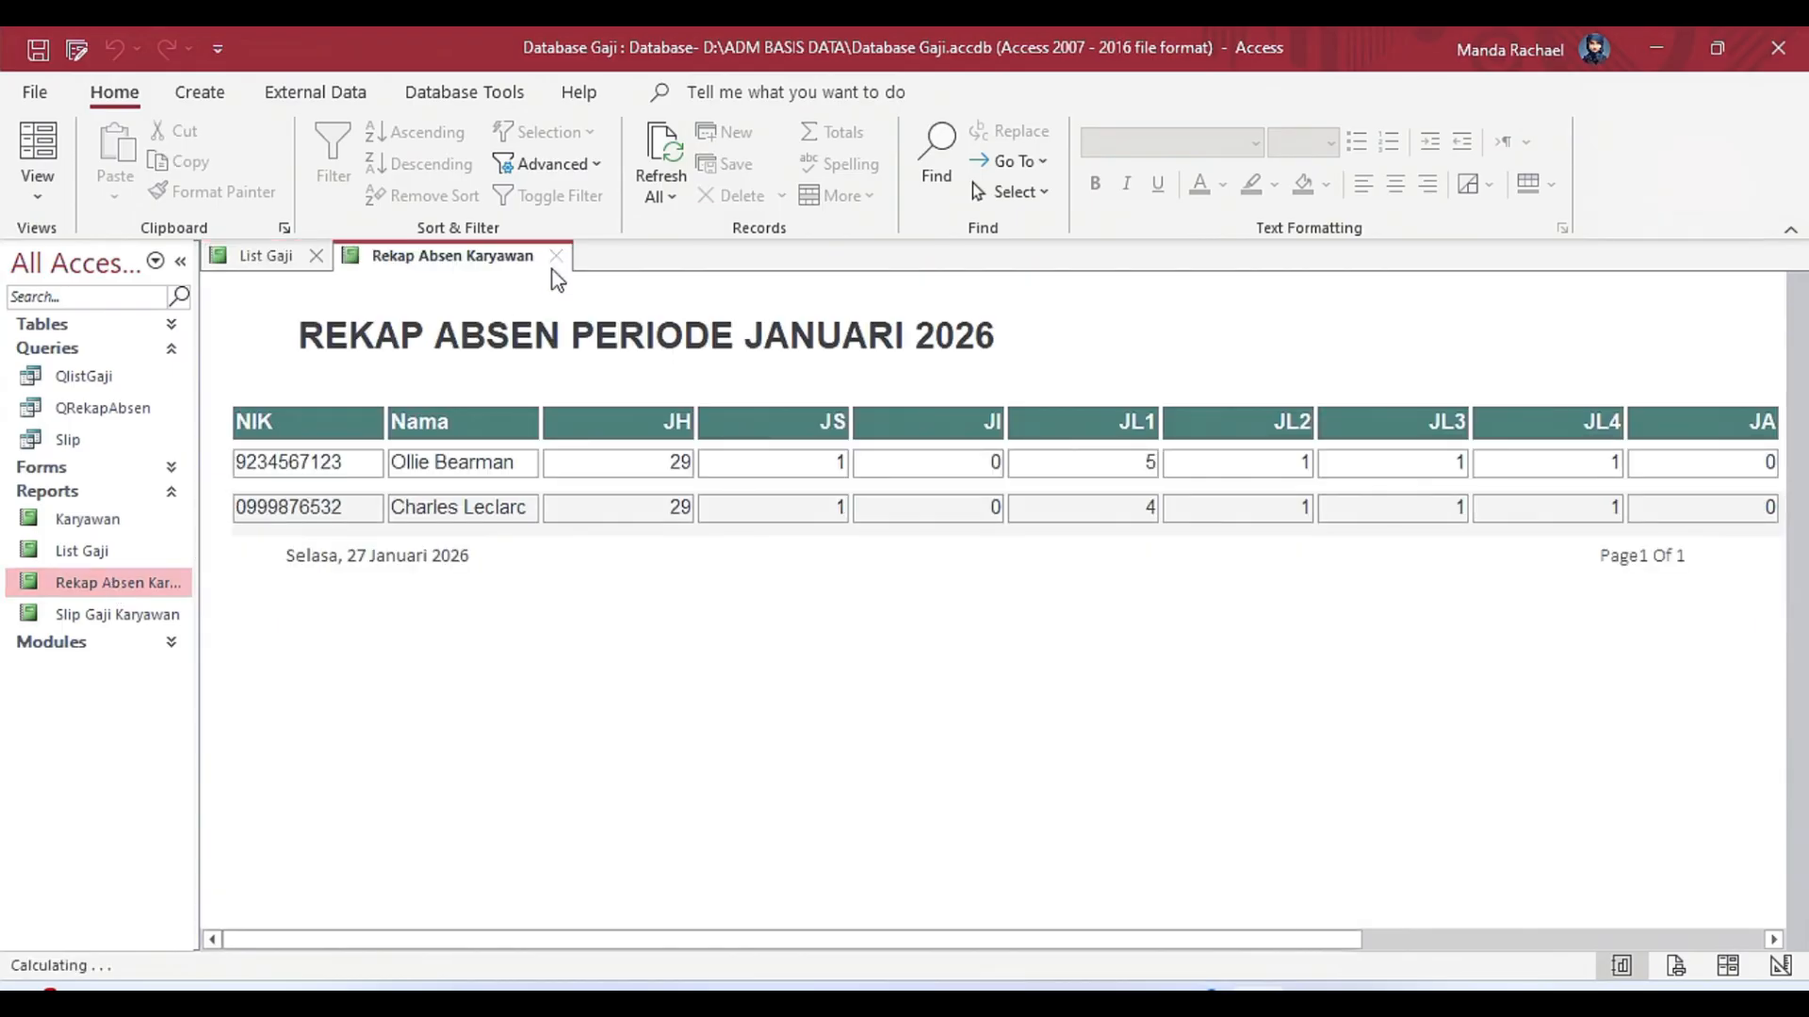
Open the Rekap Absen form, test its Print command, view the whole previewed report page, and close the form.
click(170, 468)
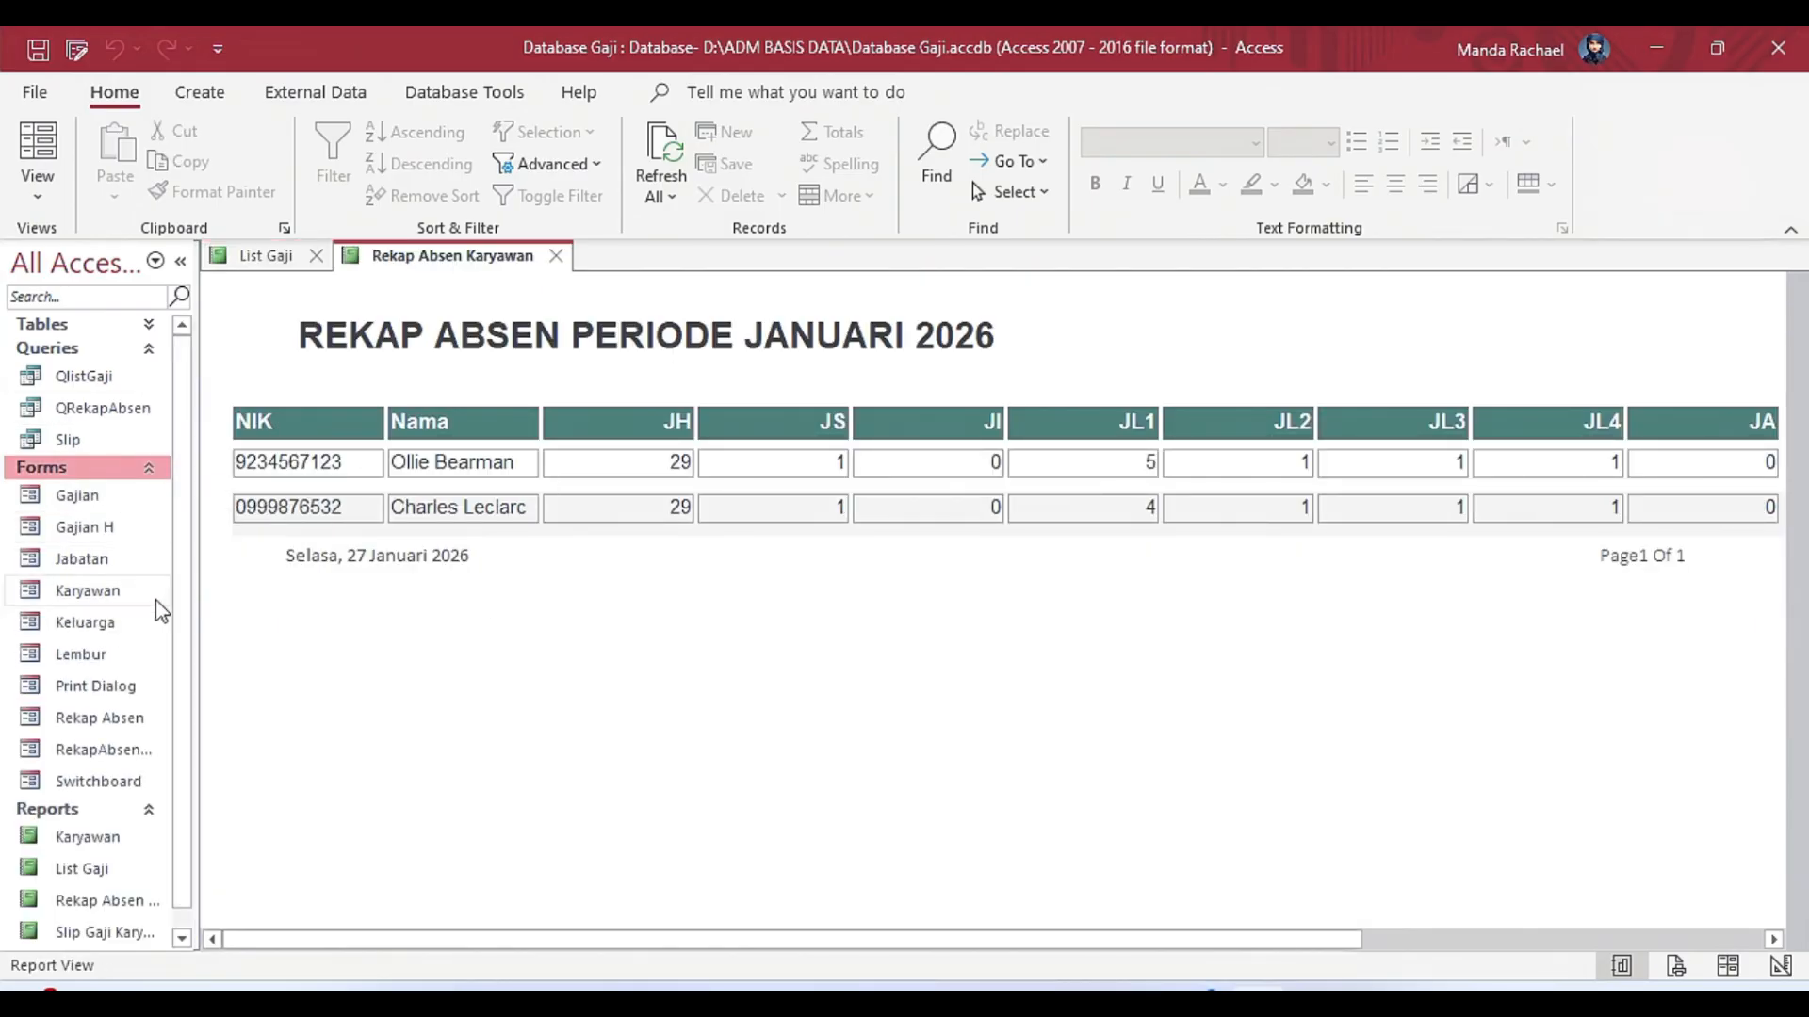
double_click(141, 716)
click(985, 264)
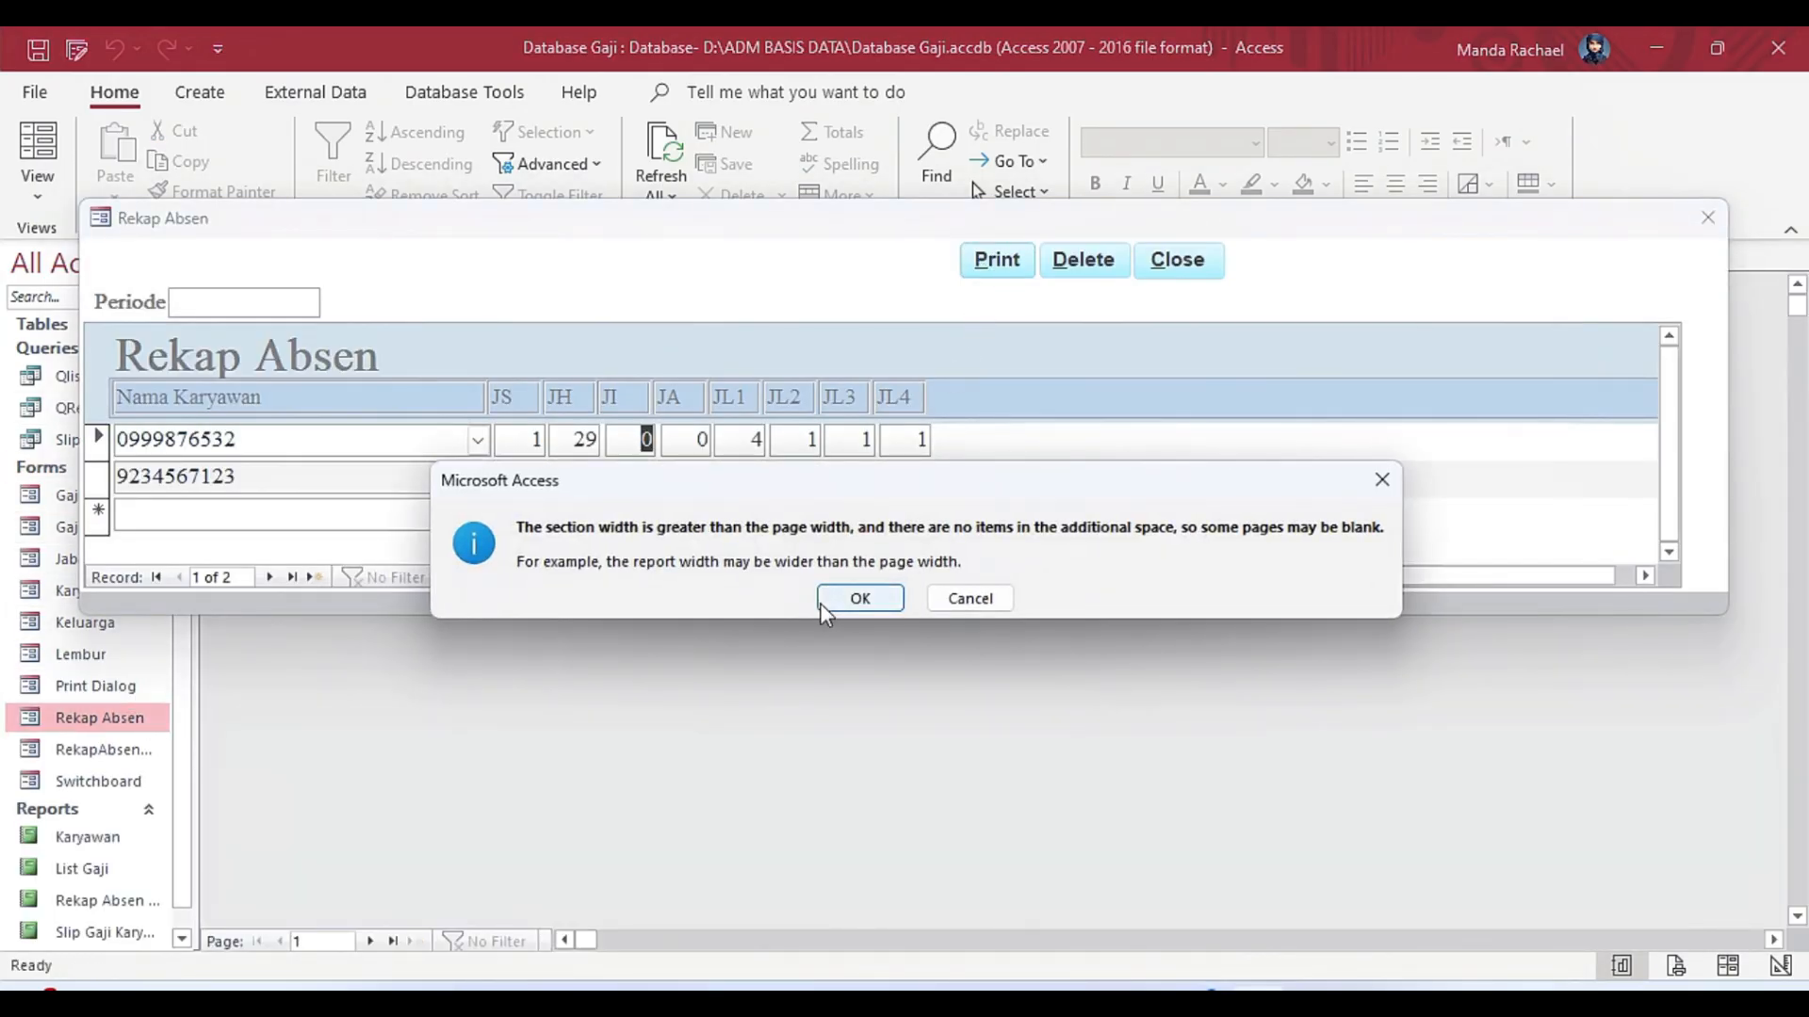
click(857, 597)
drag(865, 231, 914, 650)
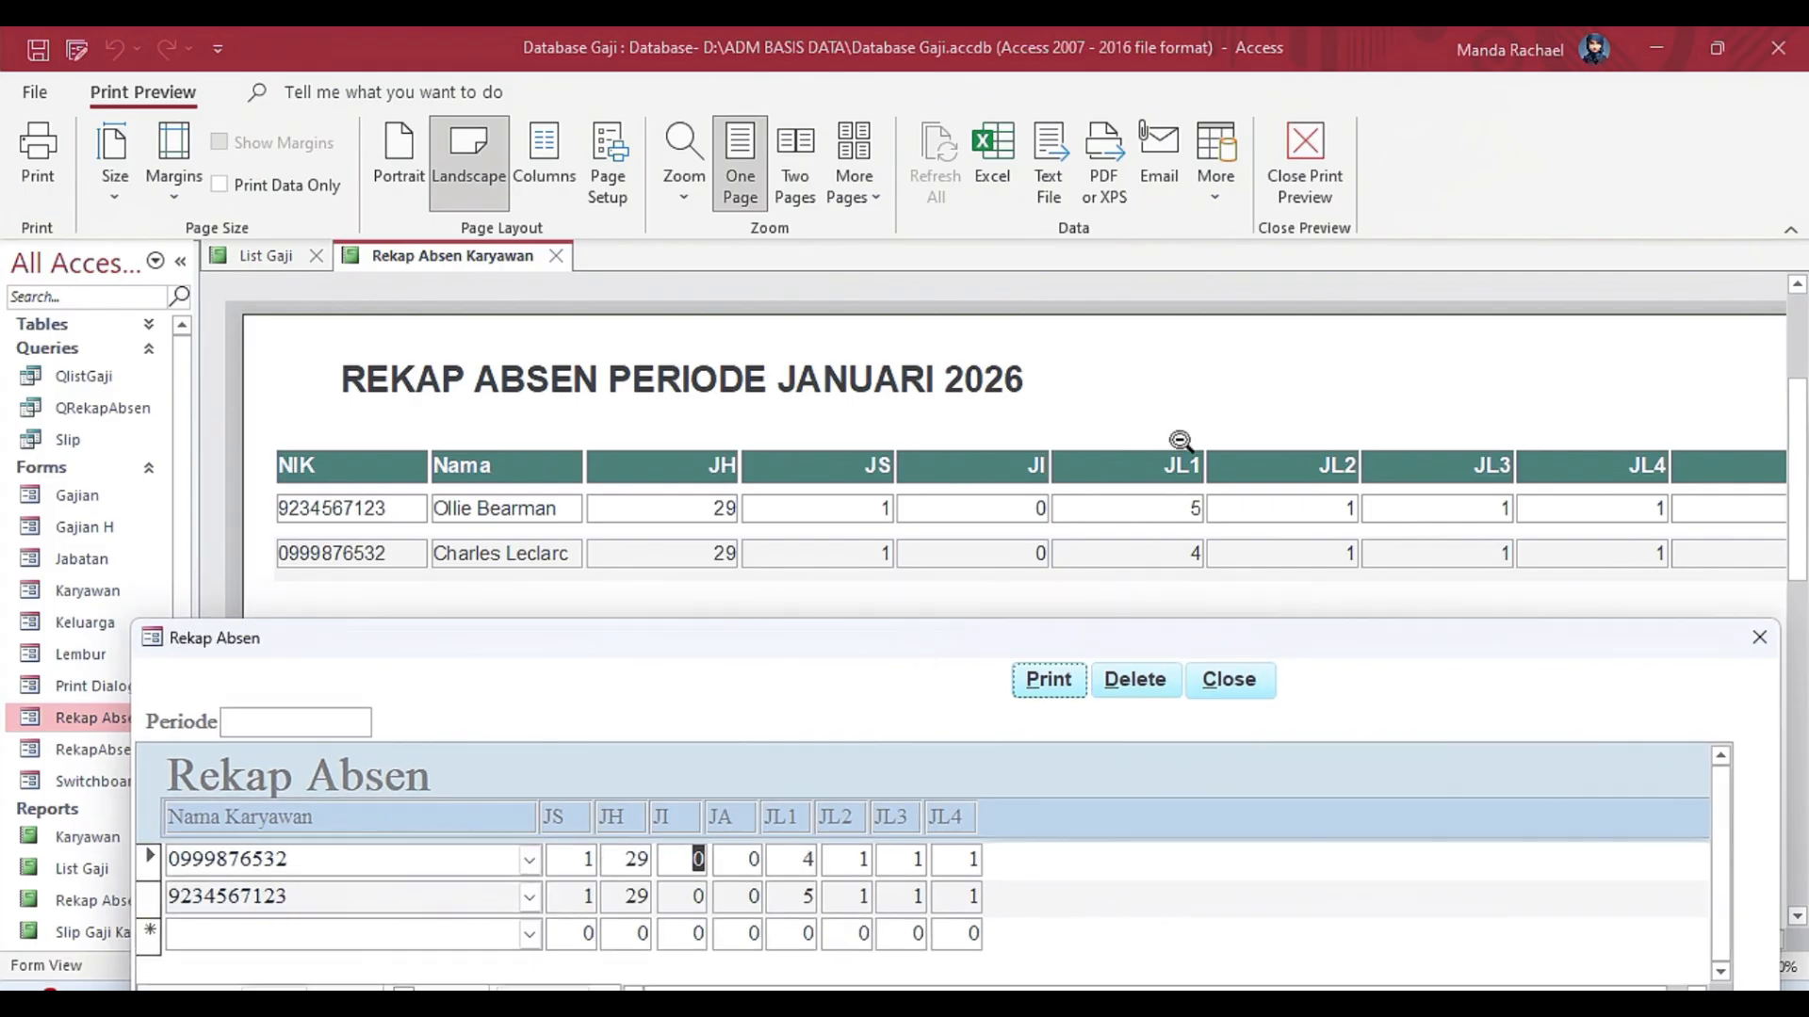
click(1066, 613)
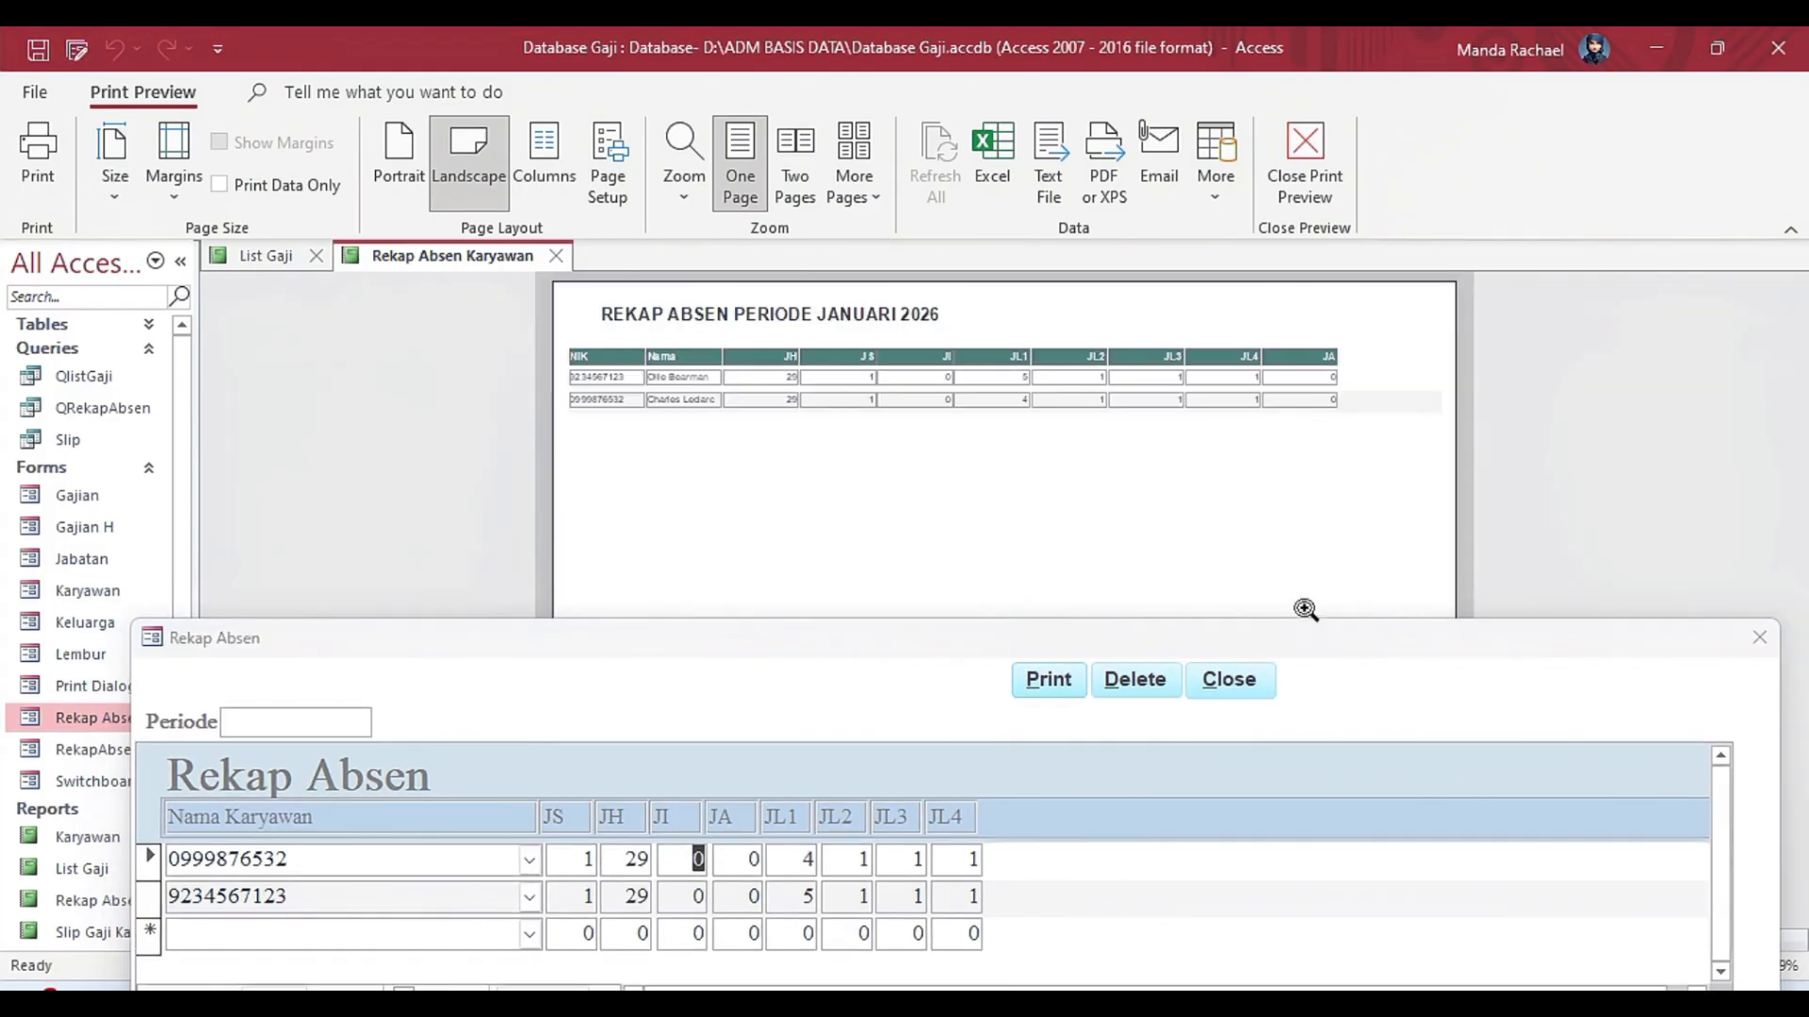
click(1213, 716)
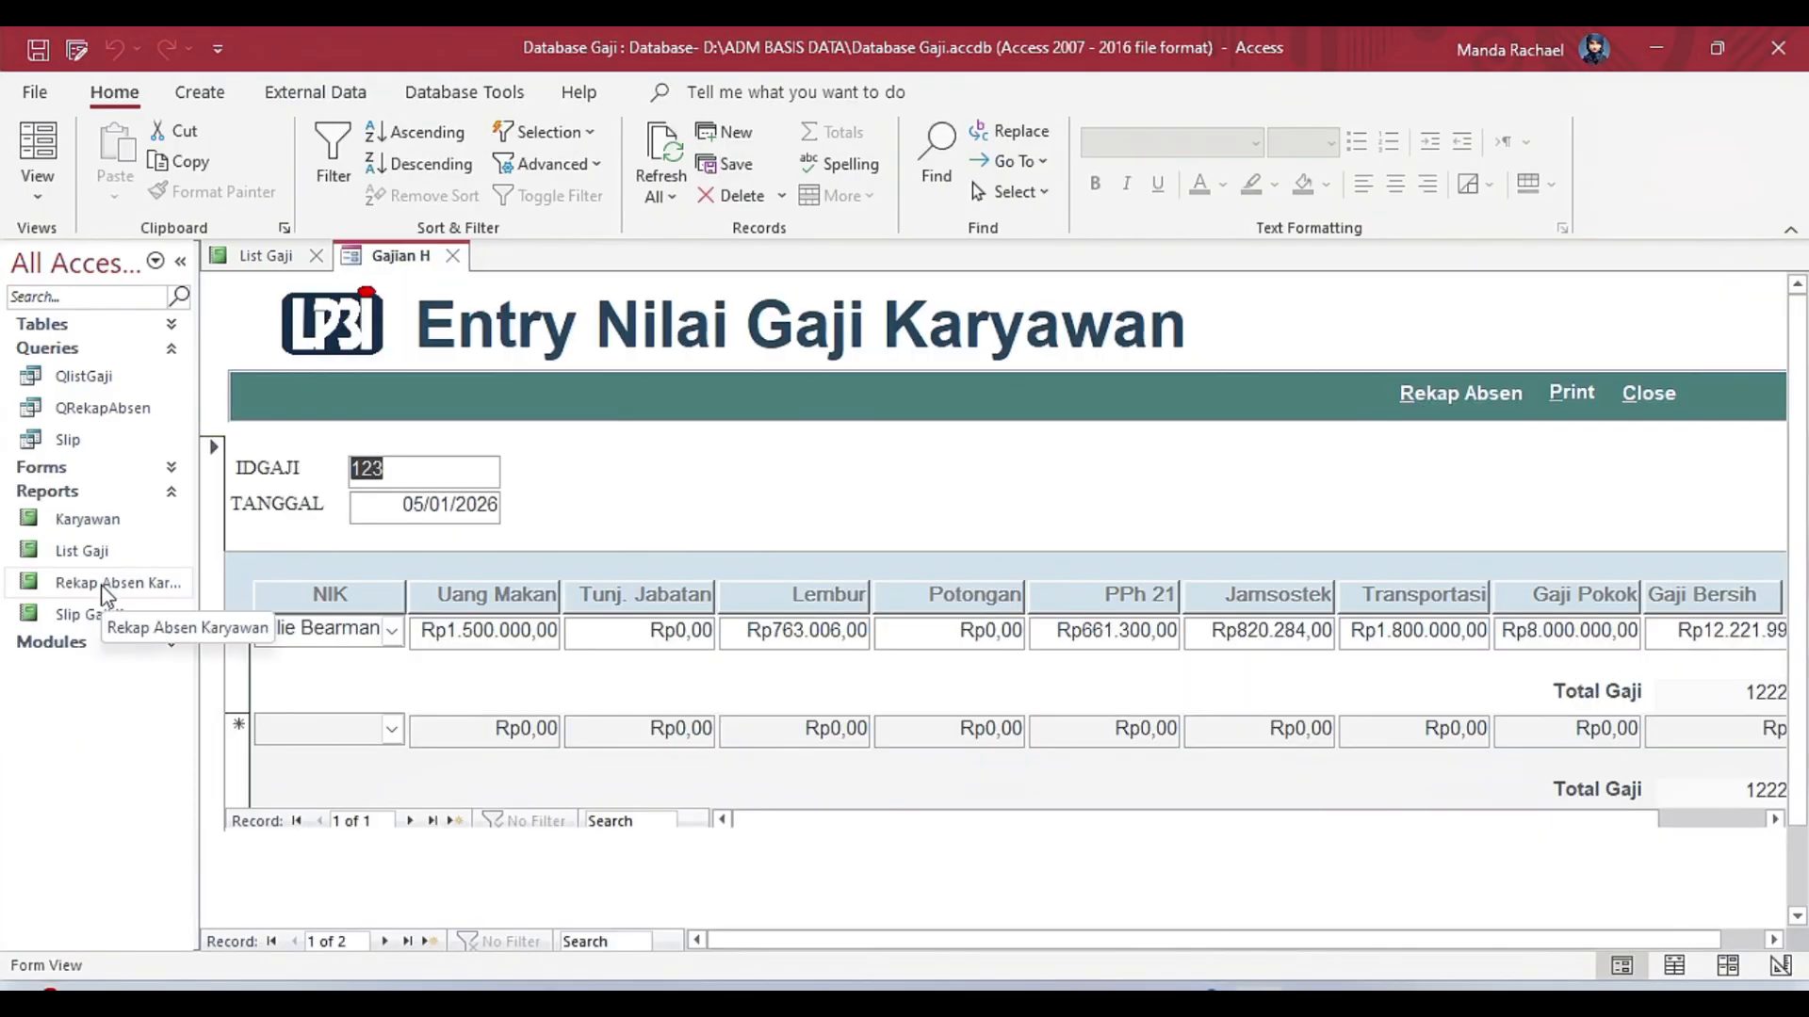
Close the Gajian H form and look over the List Gaji report in Report view.
click(452, 256)
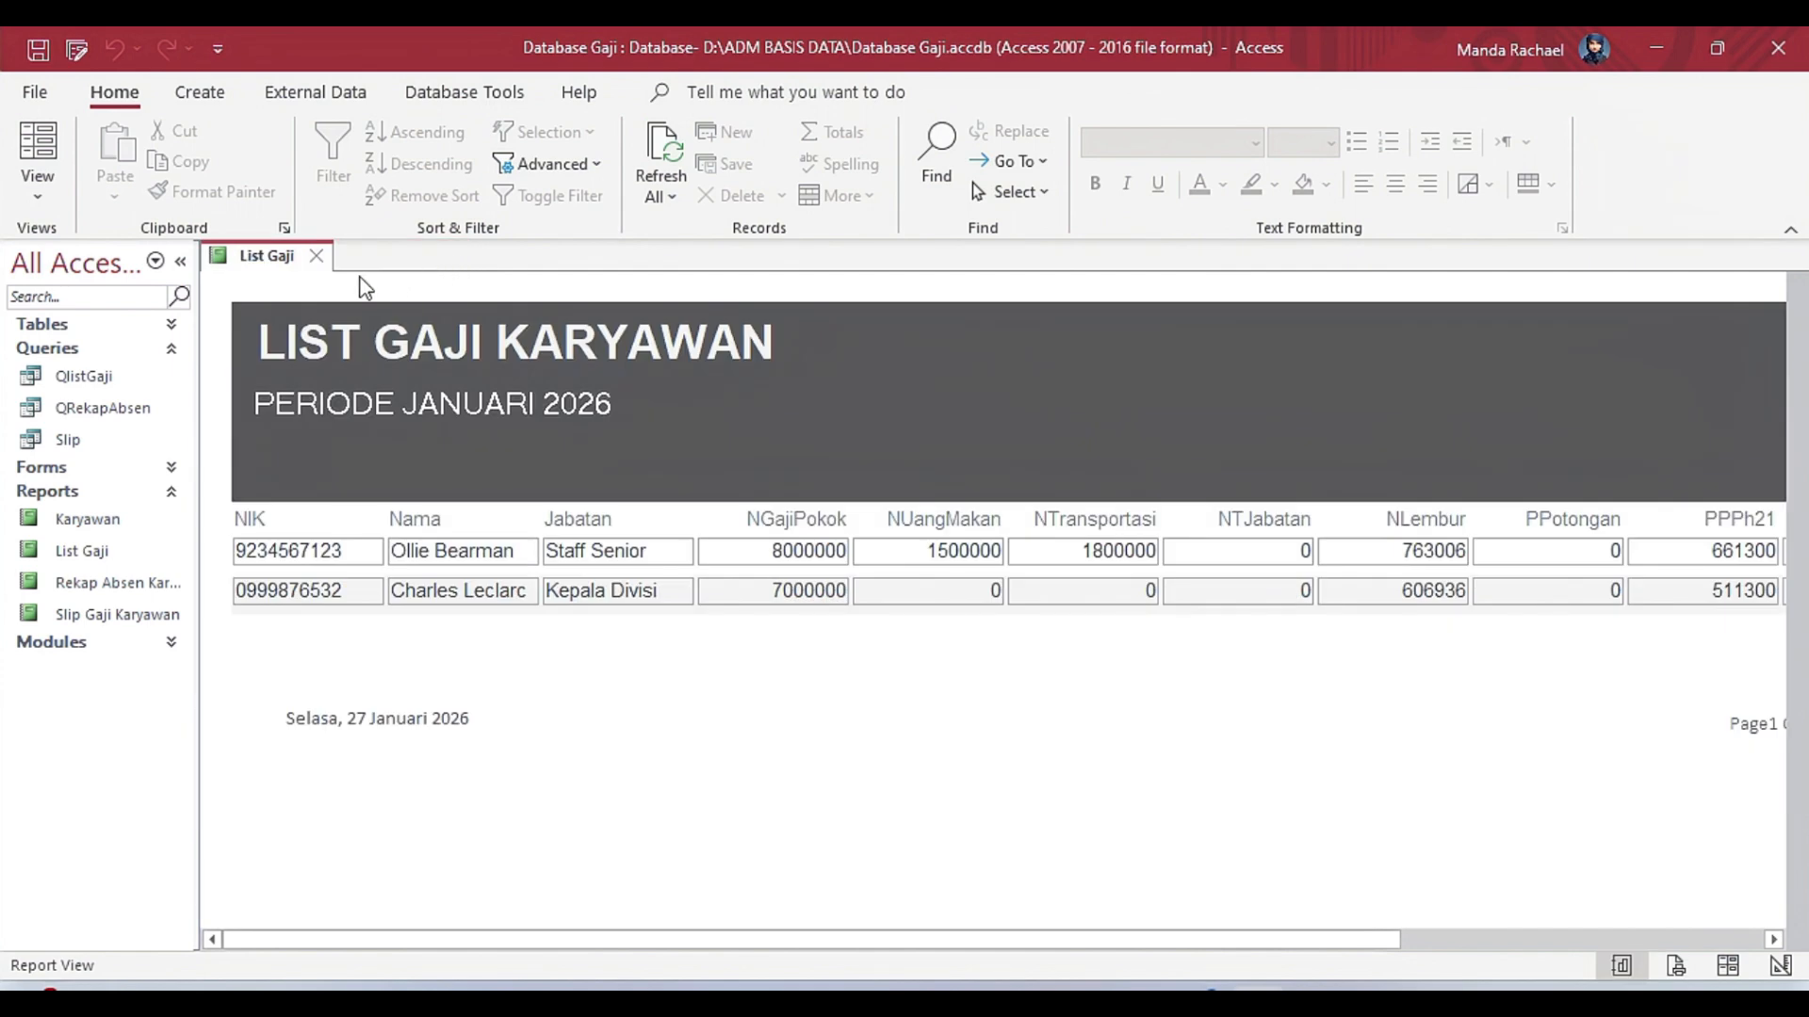
click(166, 556)
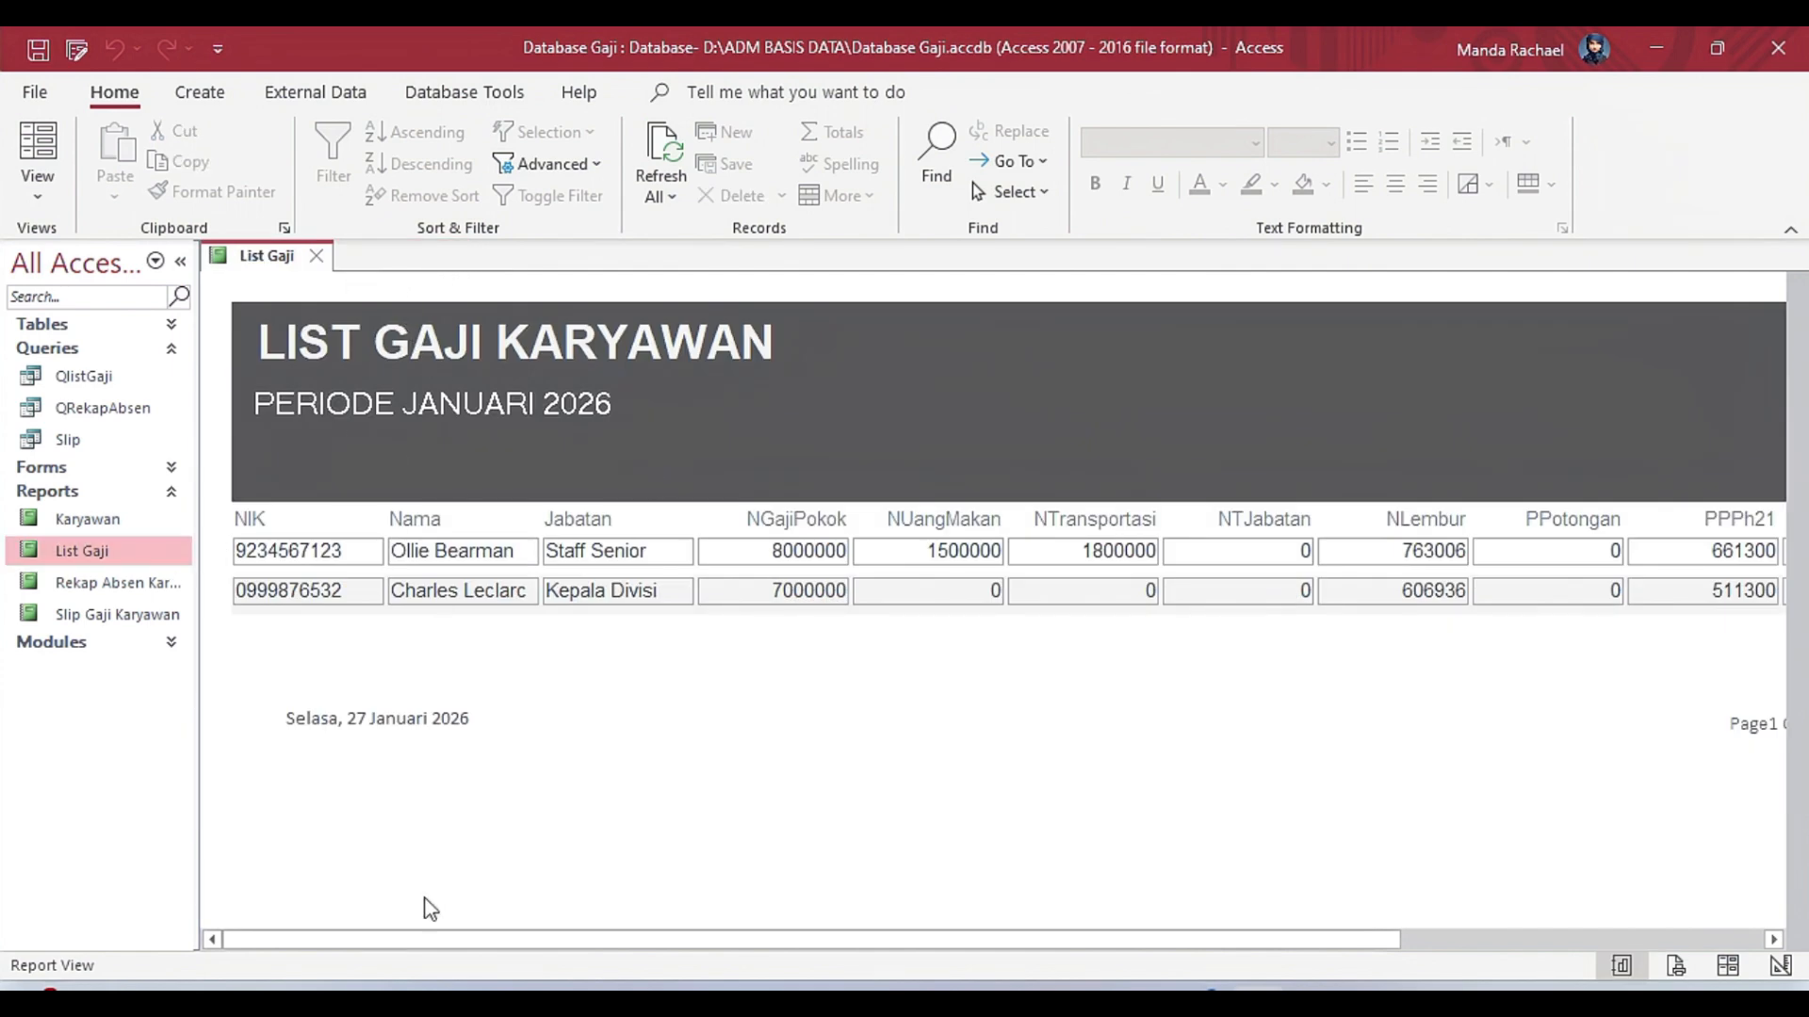
drag(414, 939, 403, 904)
Show the List Gaji report in Design view and examine its Page Header, Page Footer and Report Footer sections.
click(200, 91)
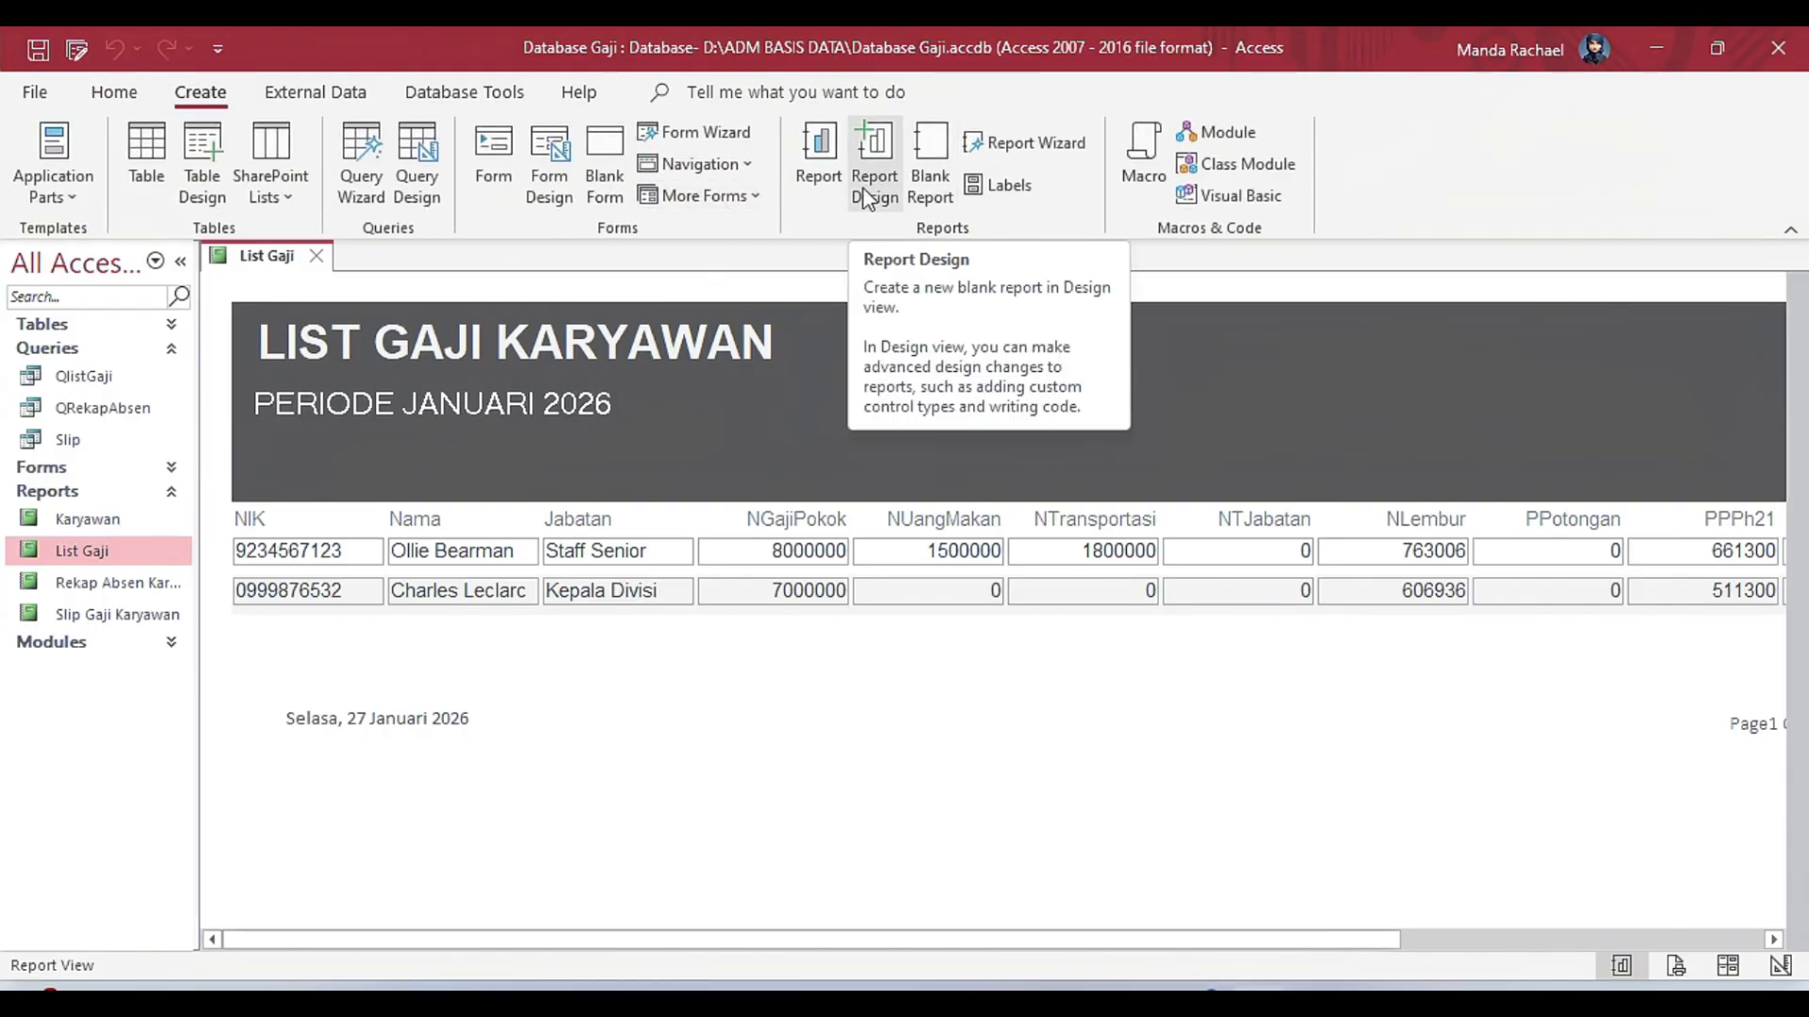
right_click(149, 542)
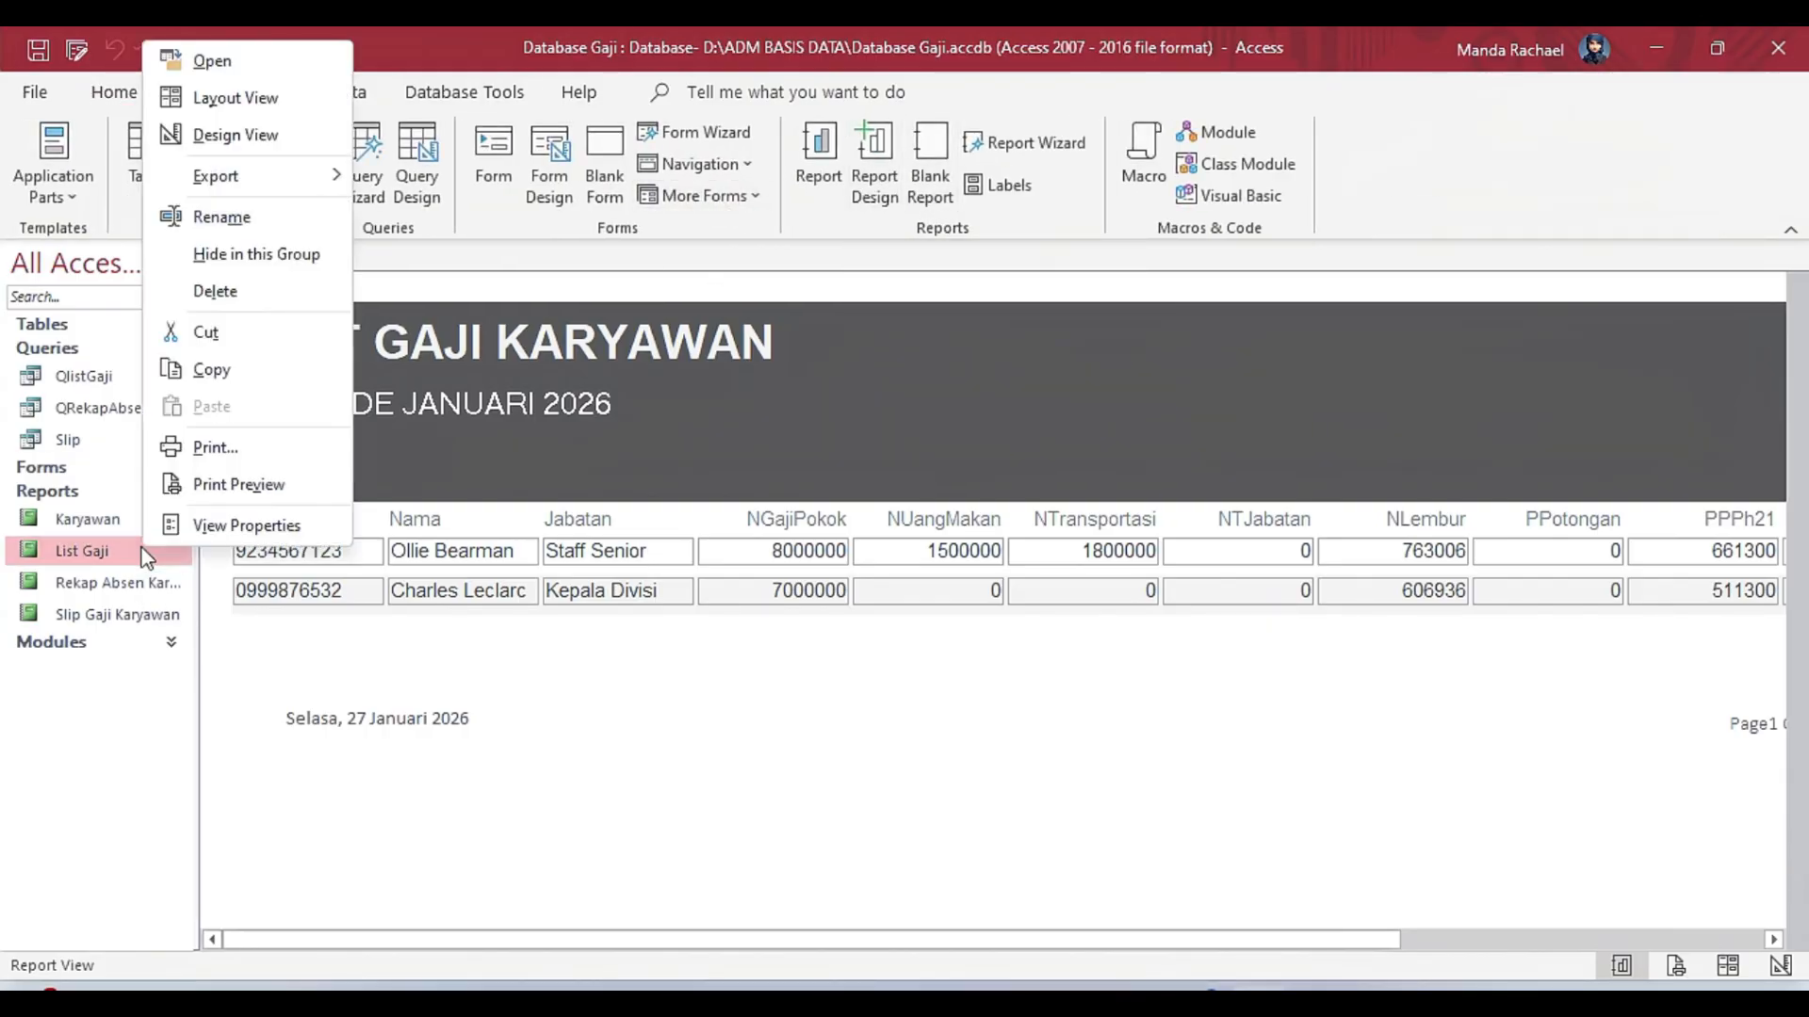
click(277, 135)
click(331, 540)
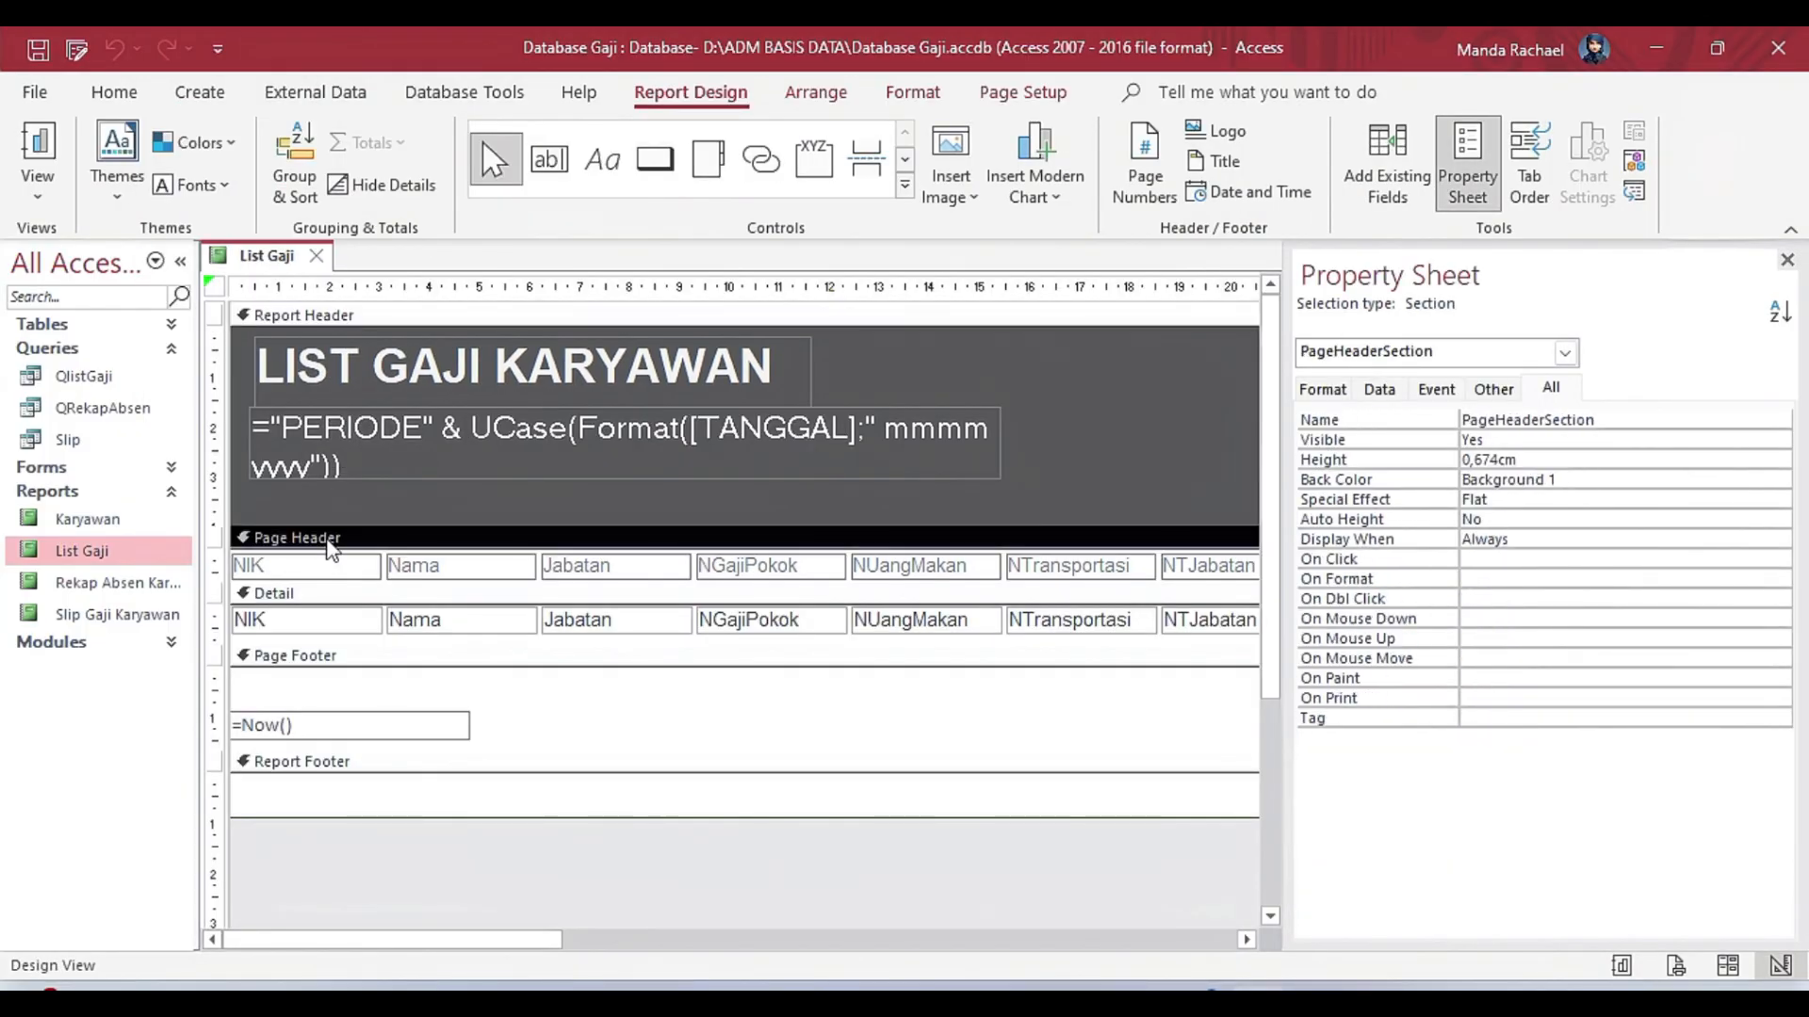
click(332, 657)
click(337, 763)
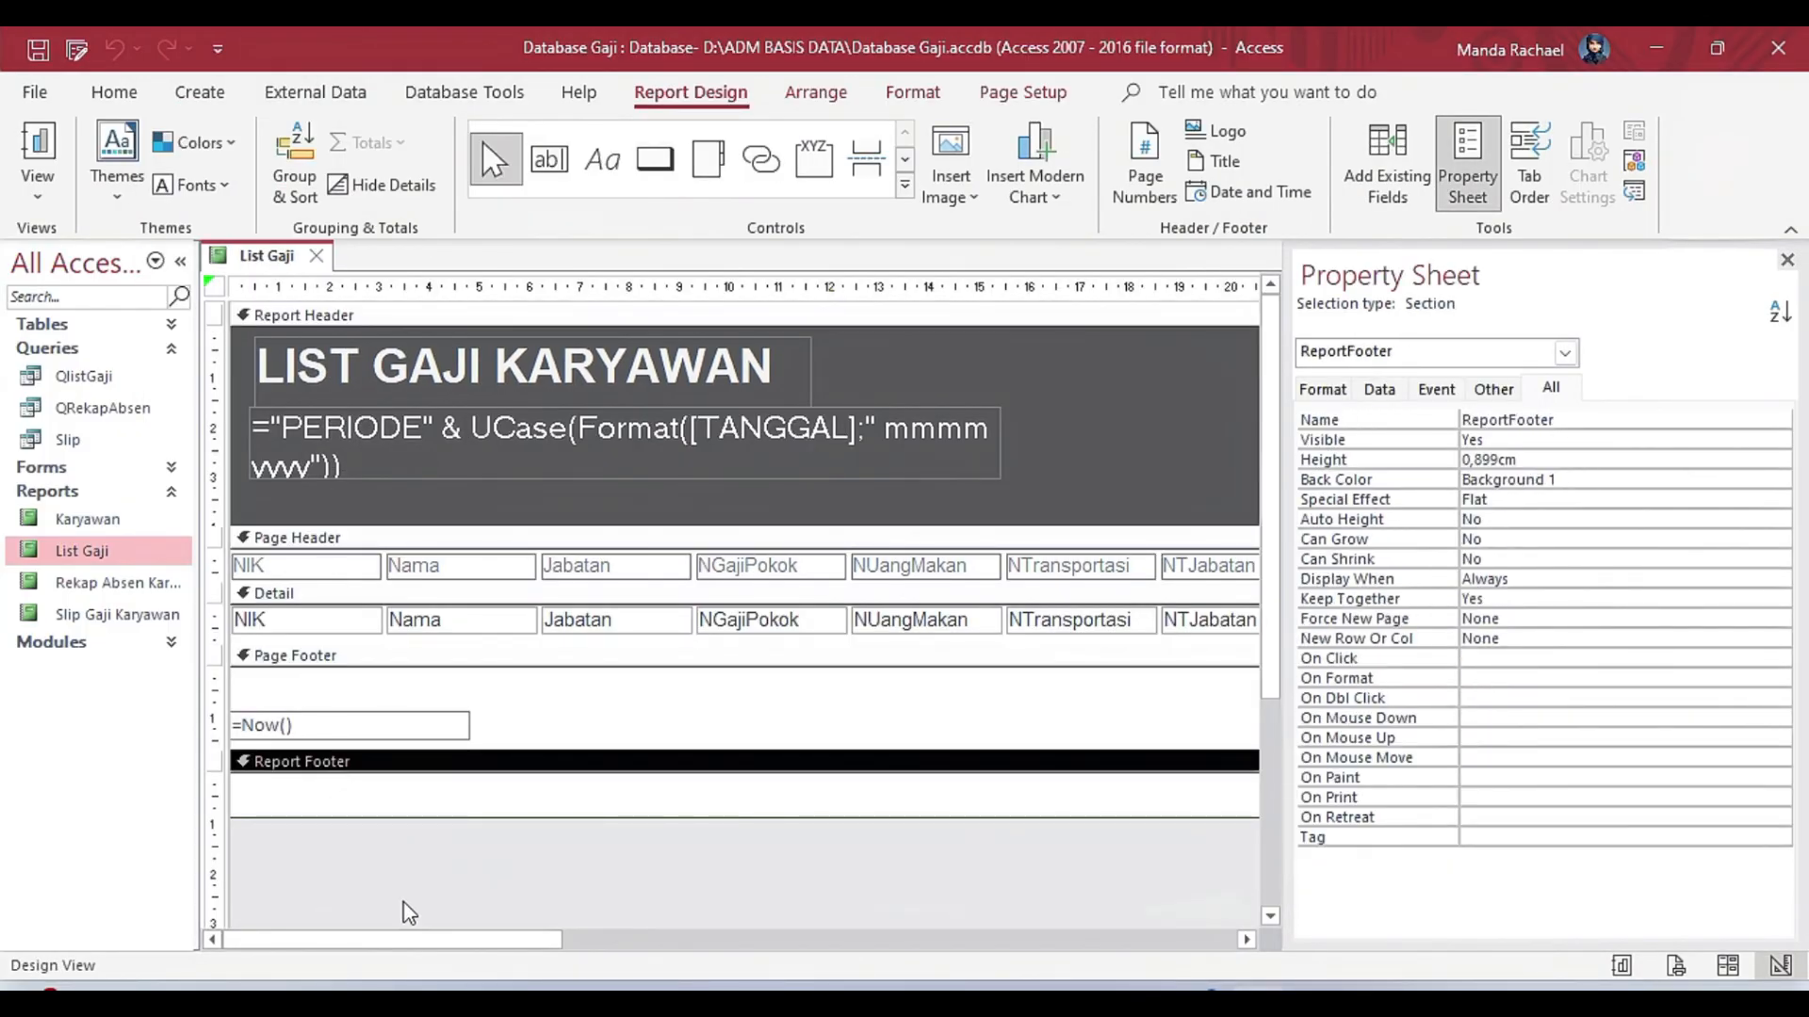
drag(432, 938, 286, 886)
Open the QlistGaji query in Datasheet view to look at the data behind the List Gaji report.
click(101, 375)
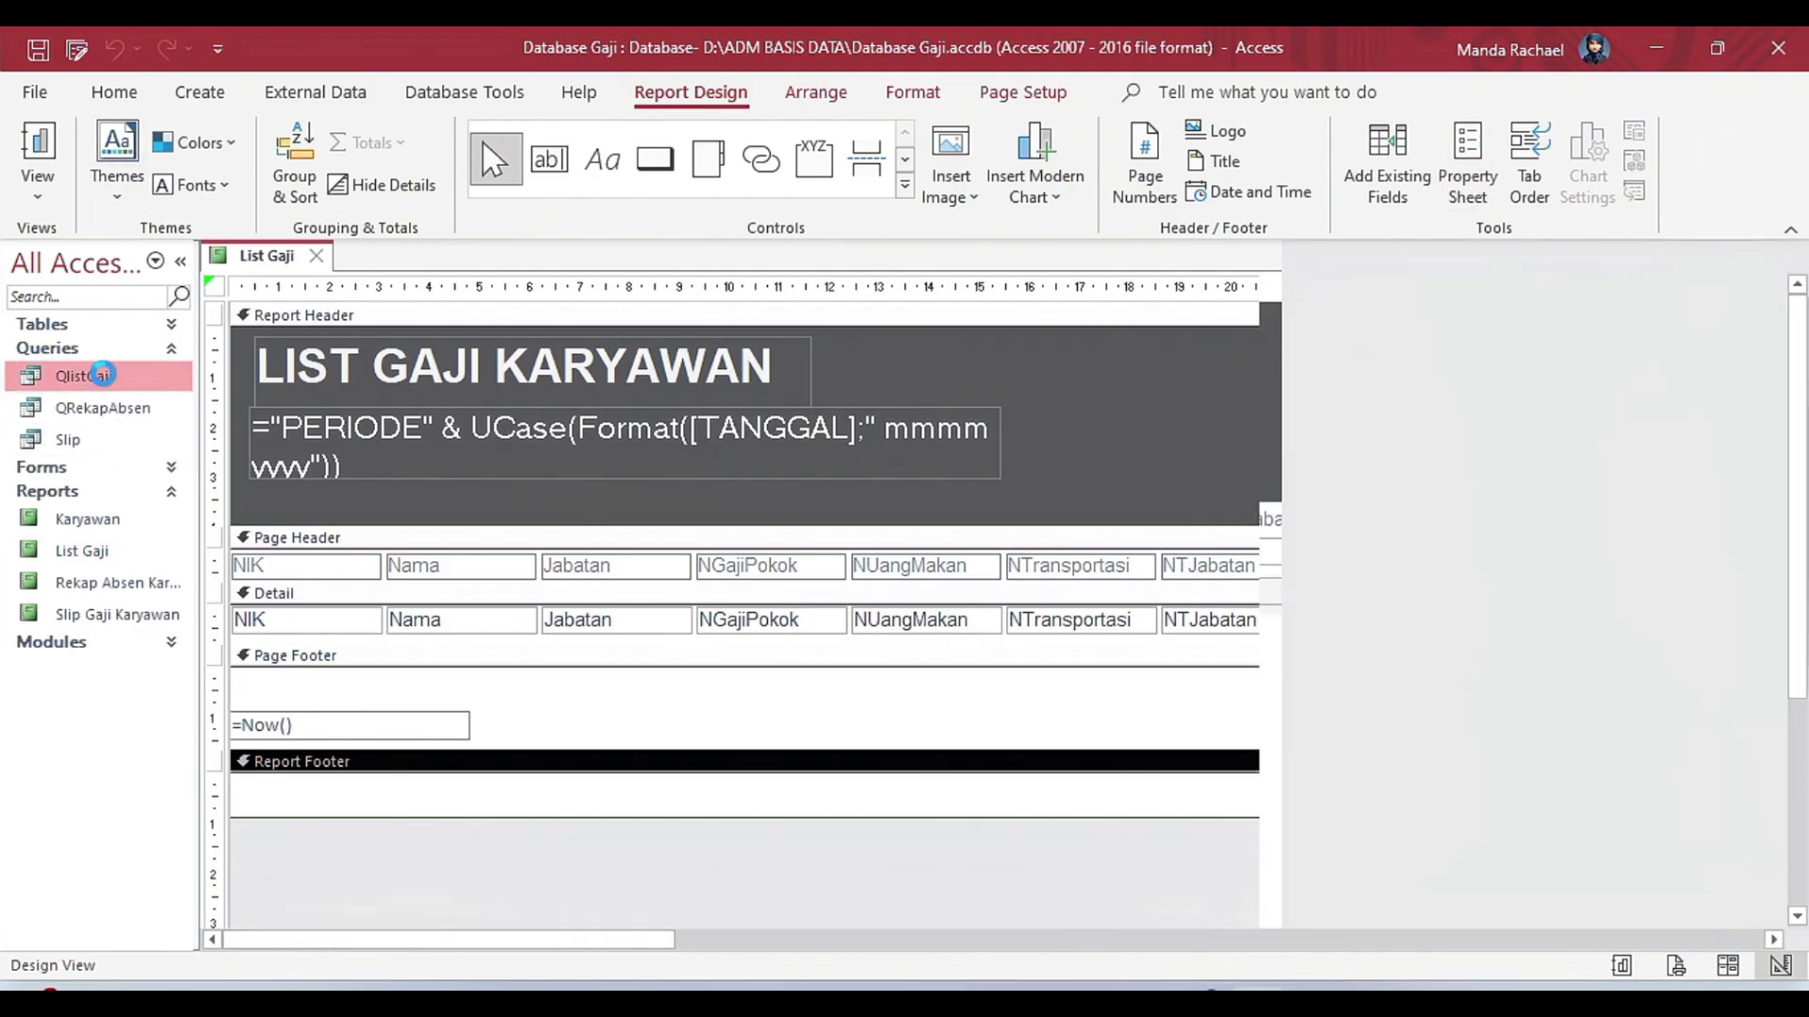
double_click(101, 375)
right_click(116, 393)
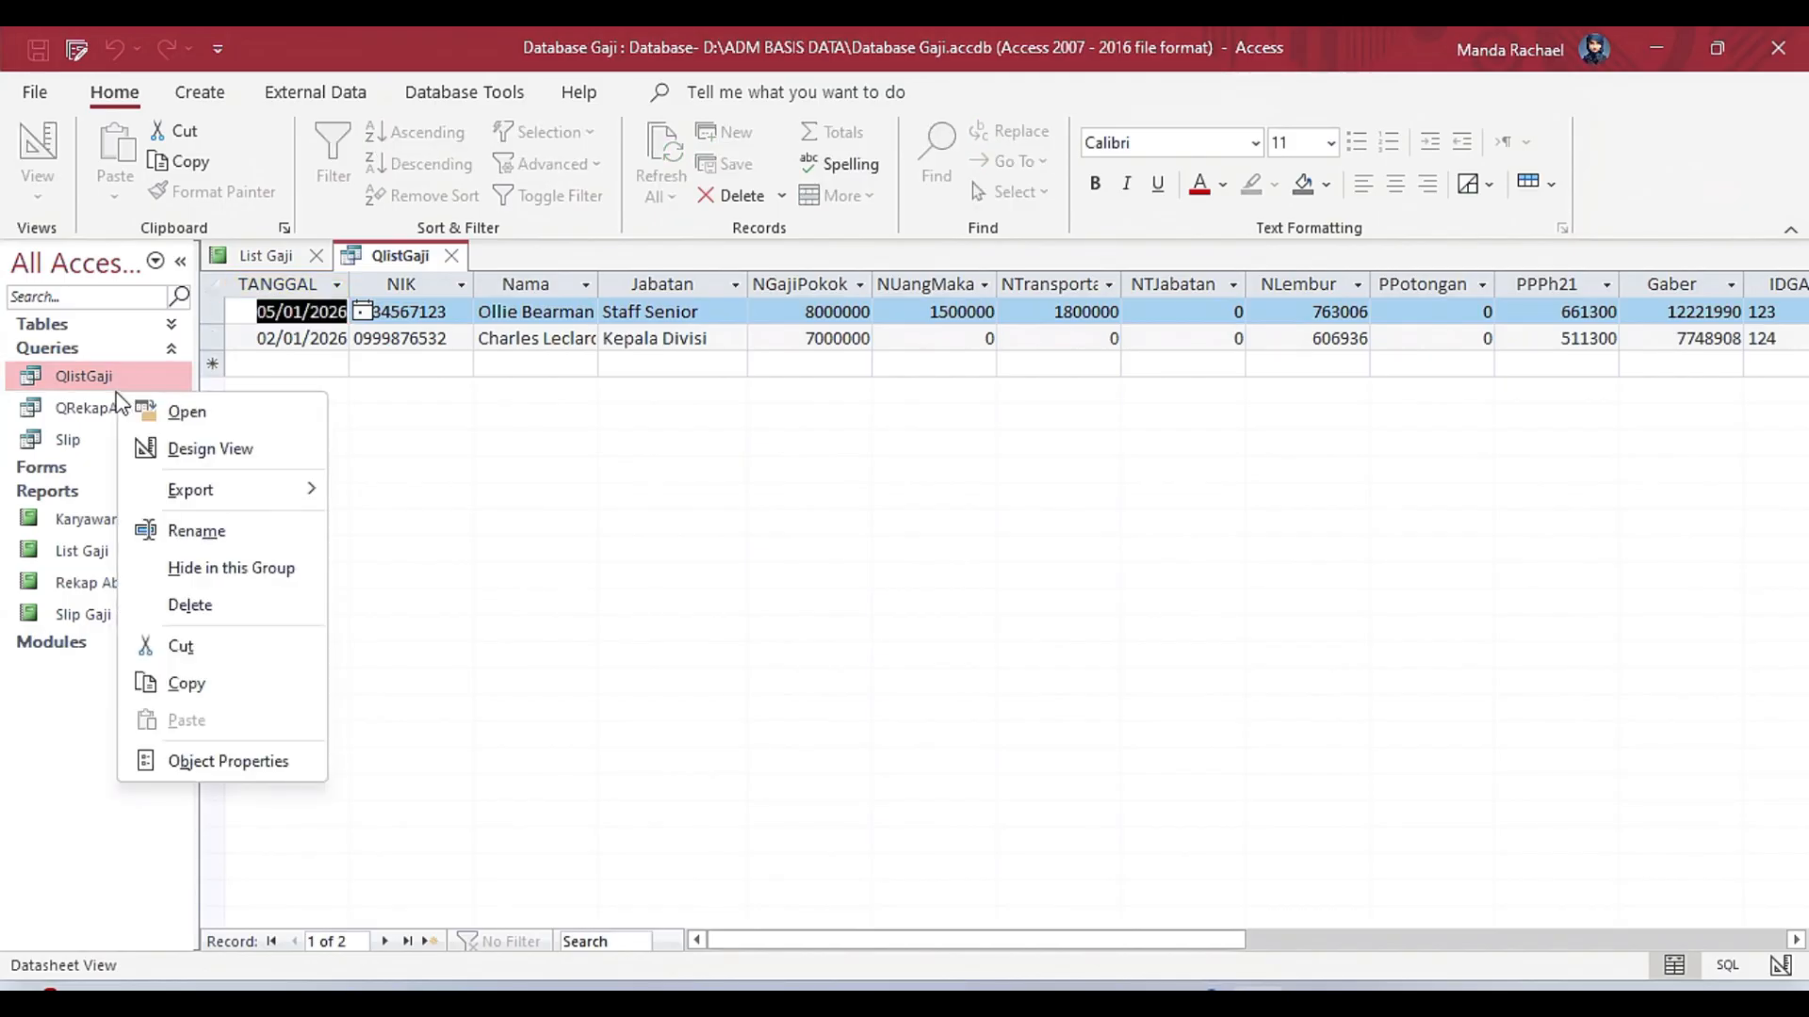
click(200, 91)
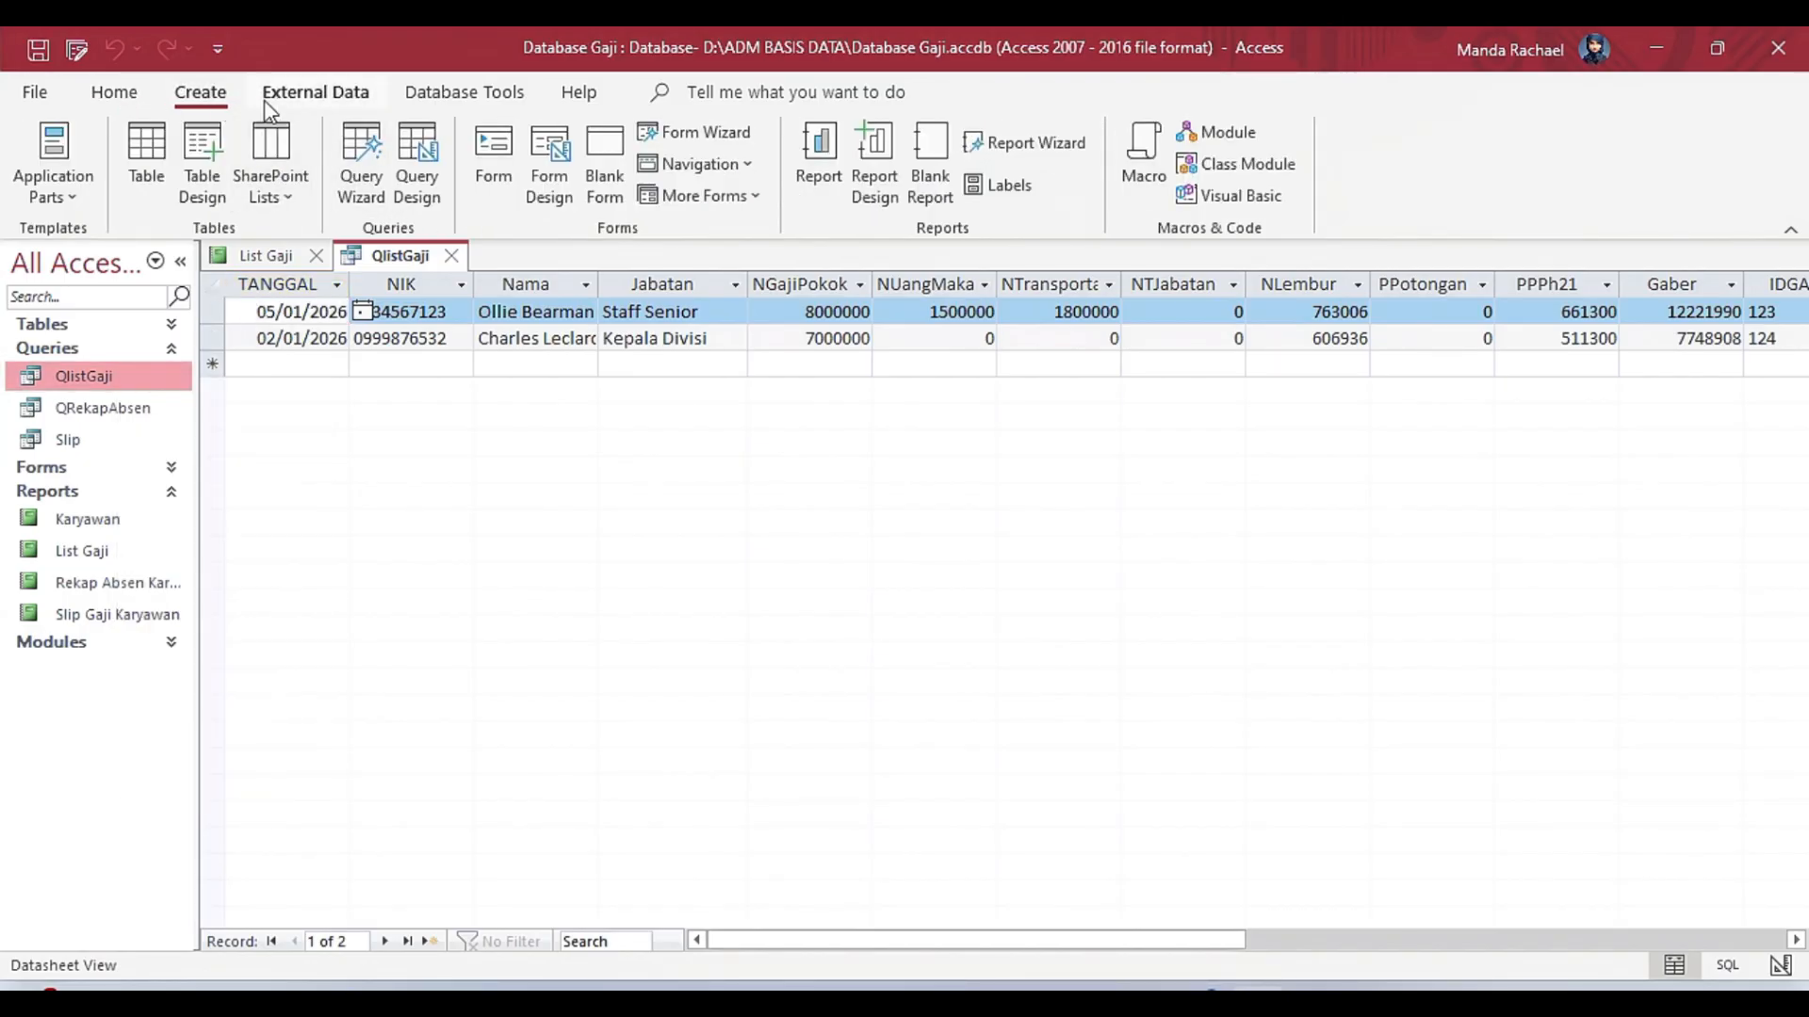
click(430, 173)
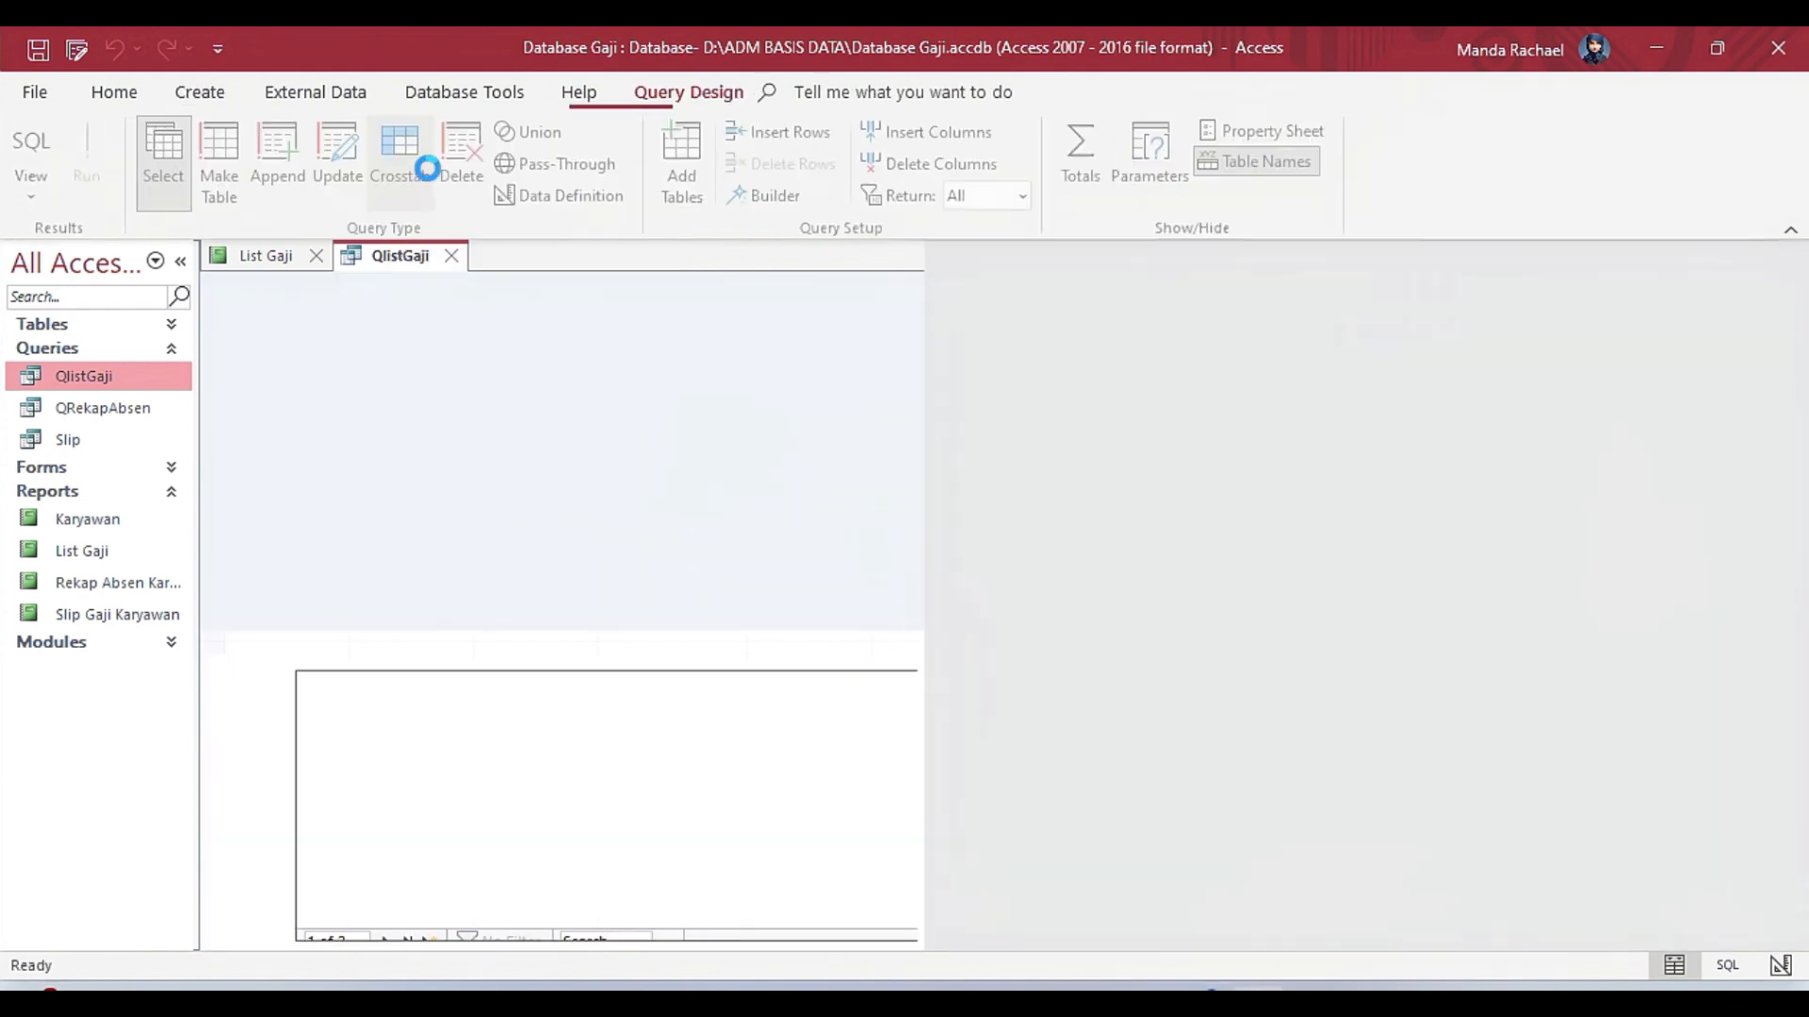
click(599, 255)
Show the QlistGaji query in Design view and widen its design area to reveal all the related tables.
right_click(399, 252)
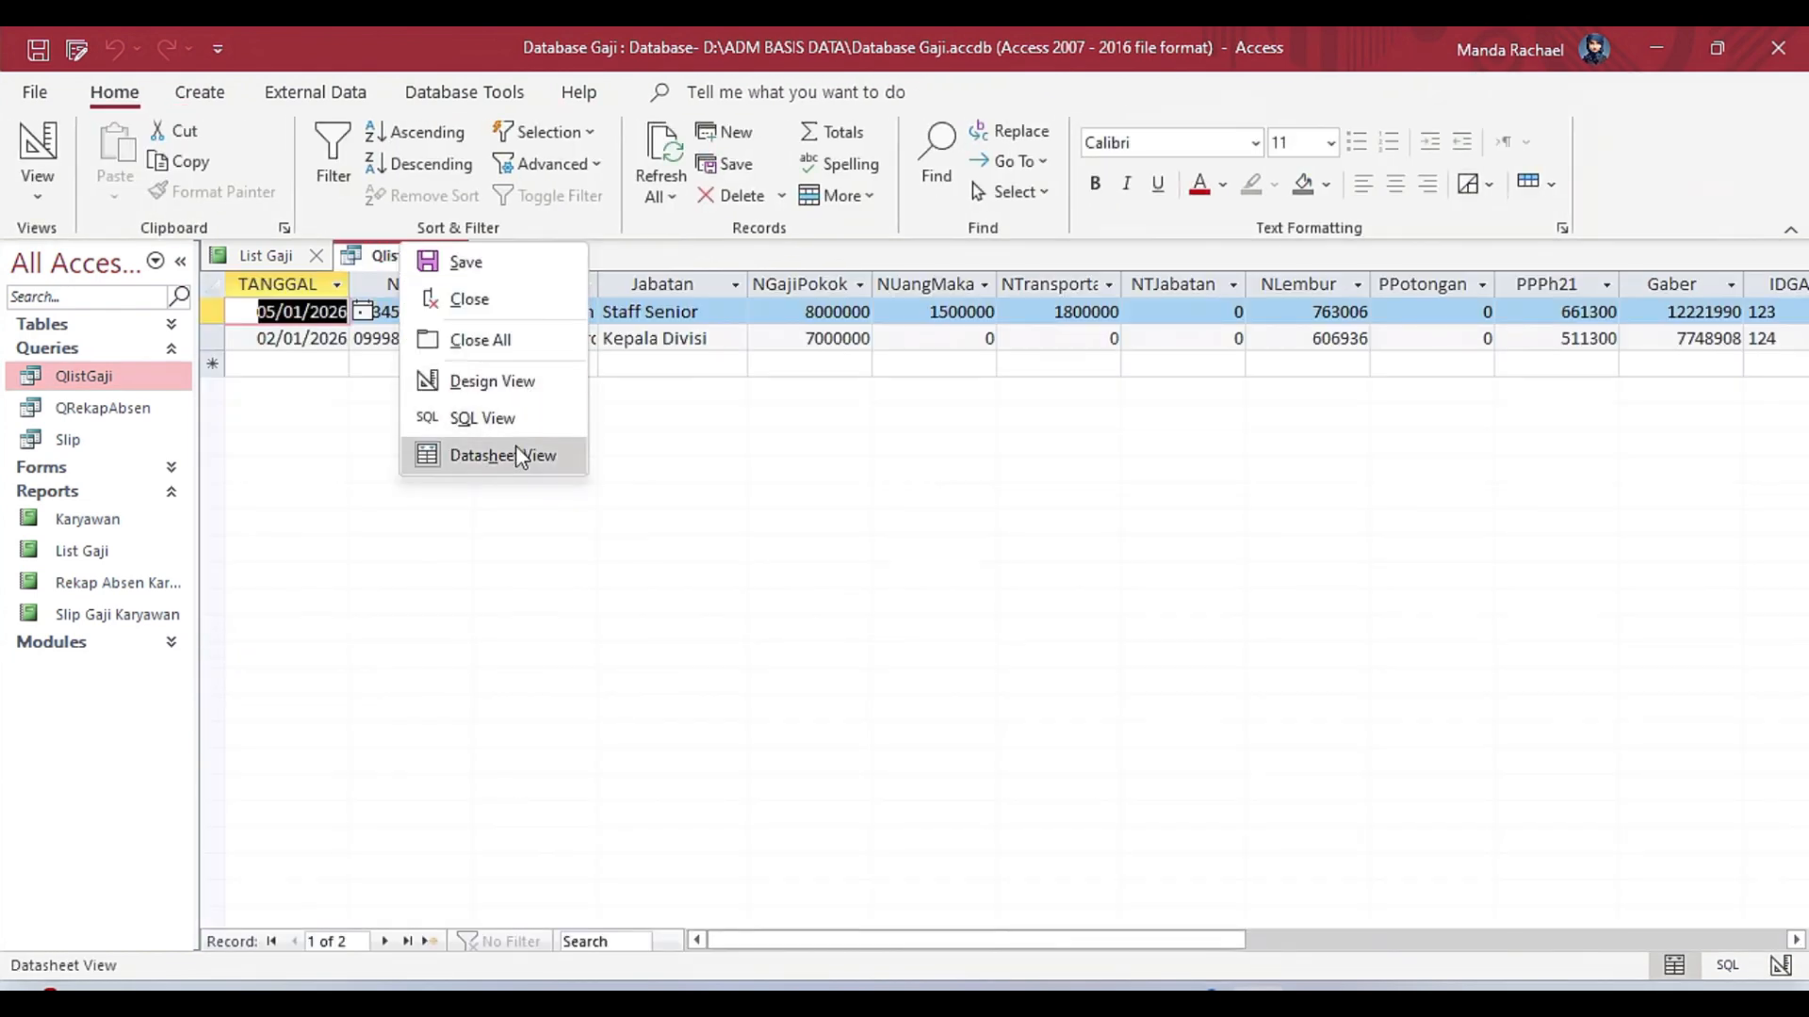
click(492, 380)
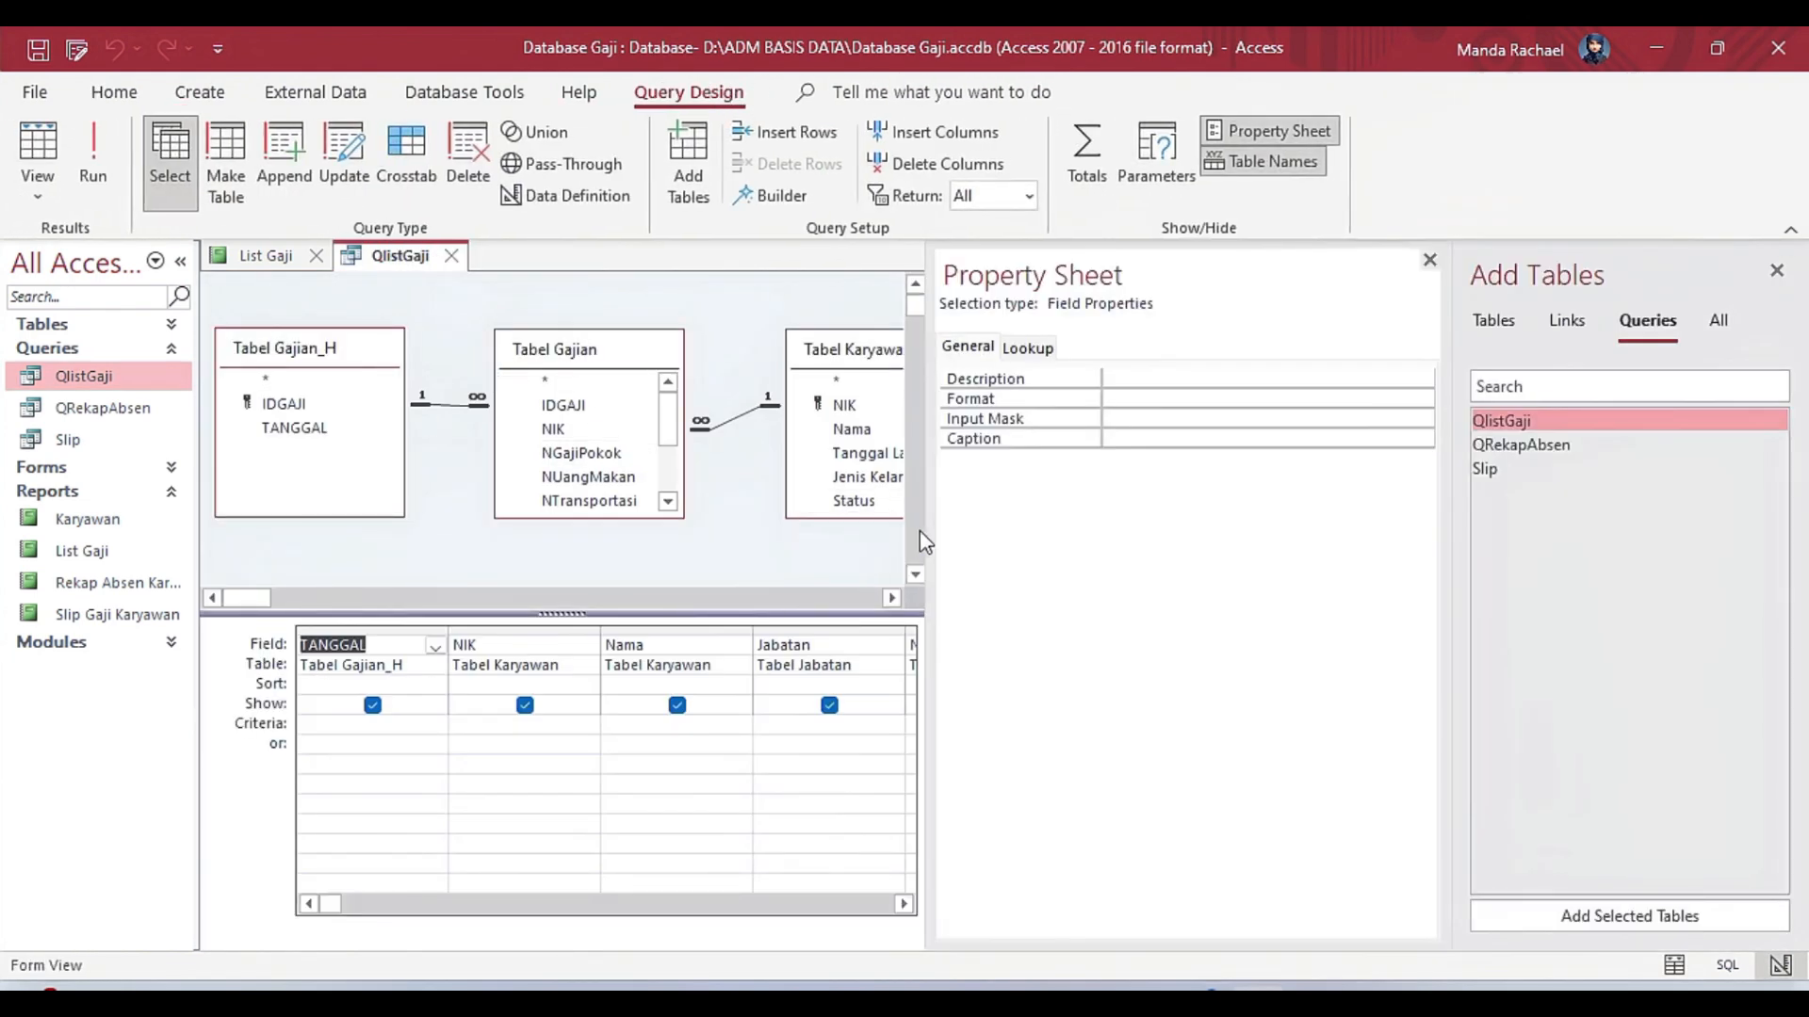
drag(923, 542, 1432, 590)
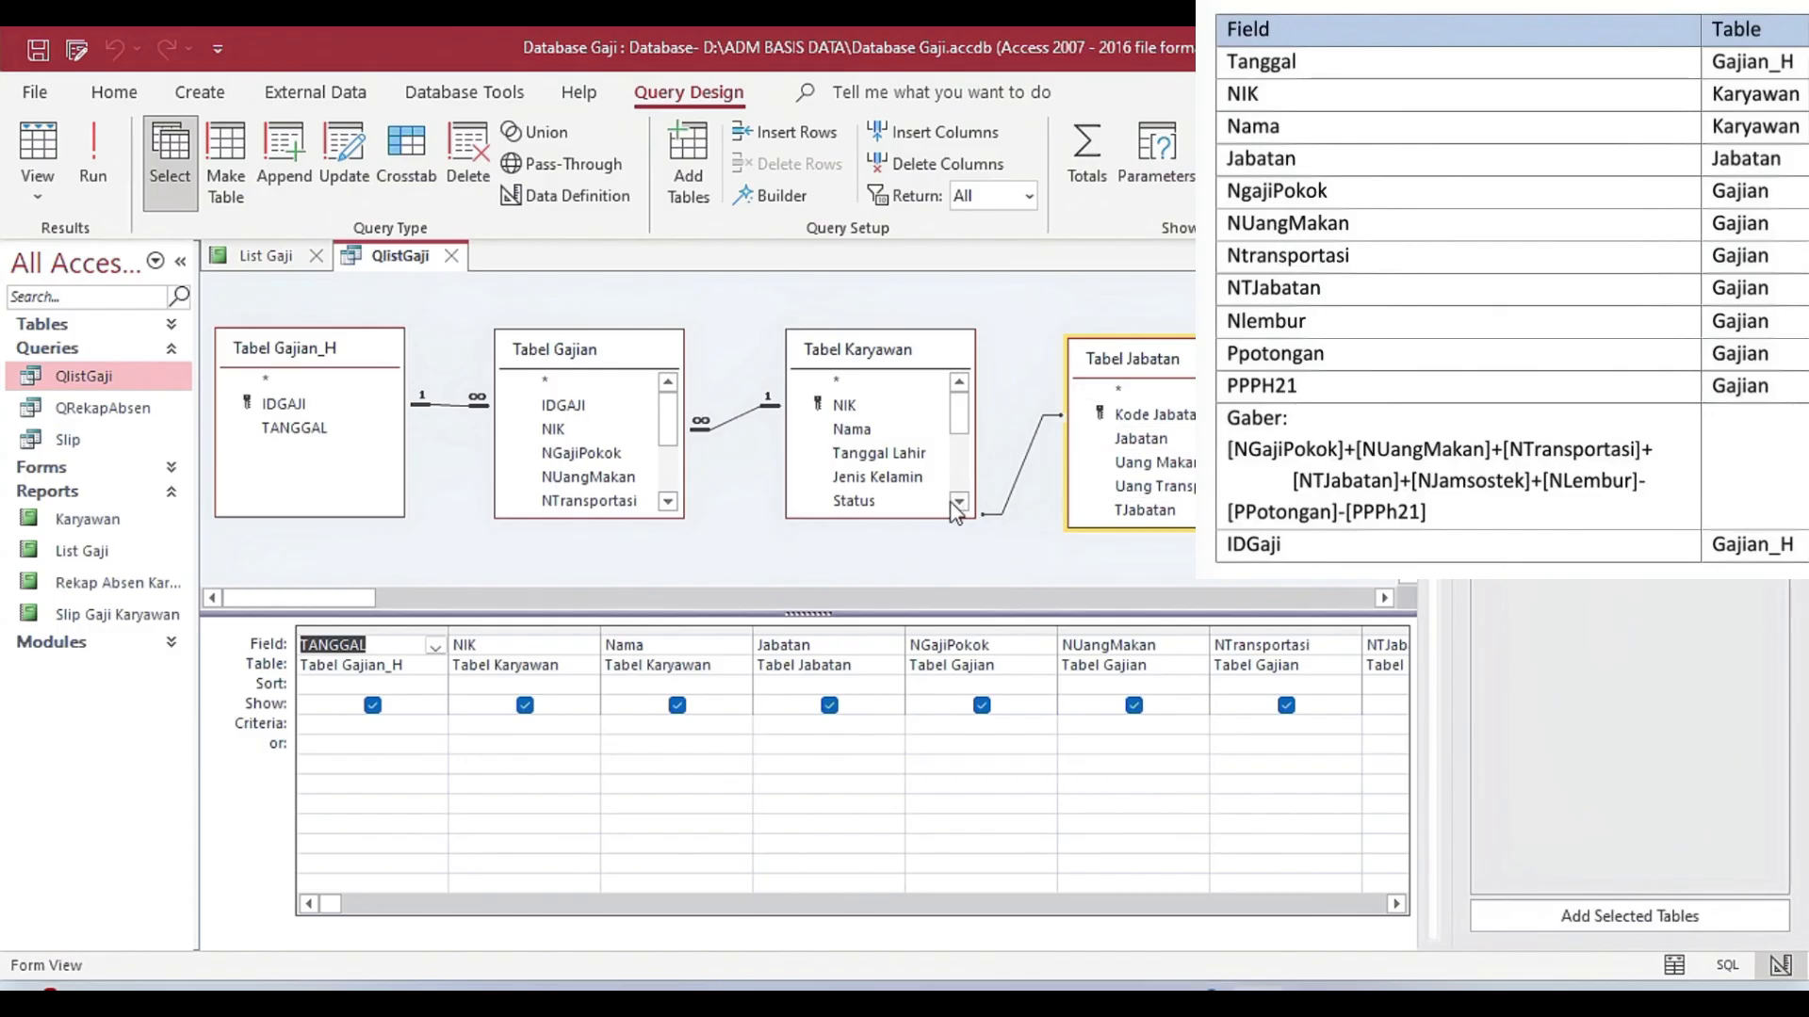
Lengthen the Tabel Karyawan field list to show more fields and move Tabel Jabatan slightly away from it.
drag(953, 517, 977, 656)
scroll(923, 566, down, 2)
drag(900, 586, 905, 604)
drag(1133, 363, 1167, 364)
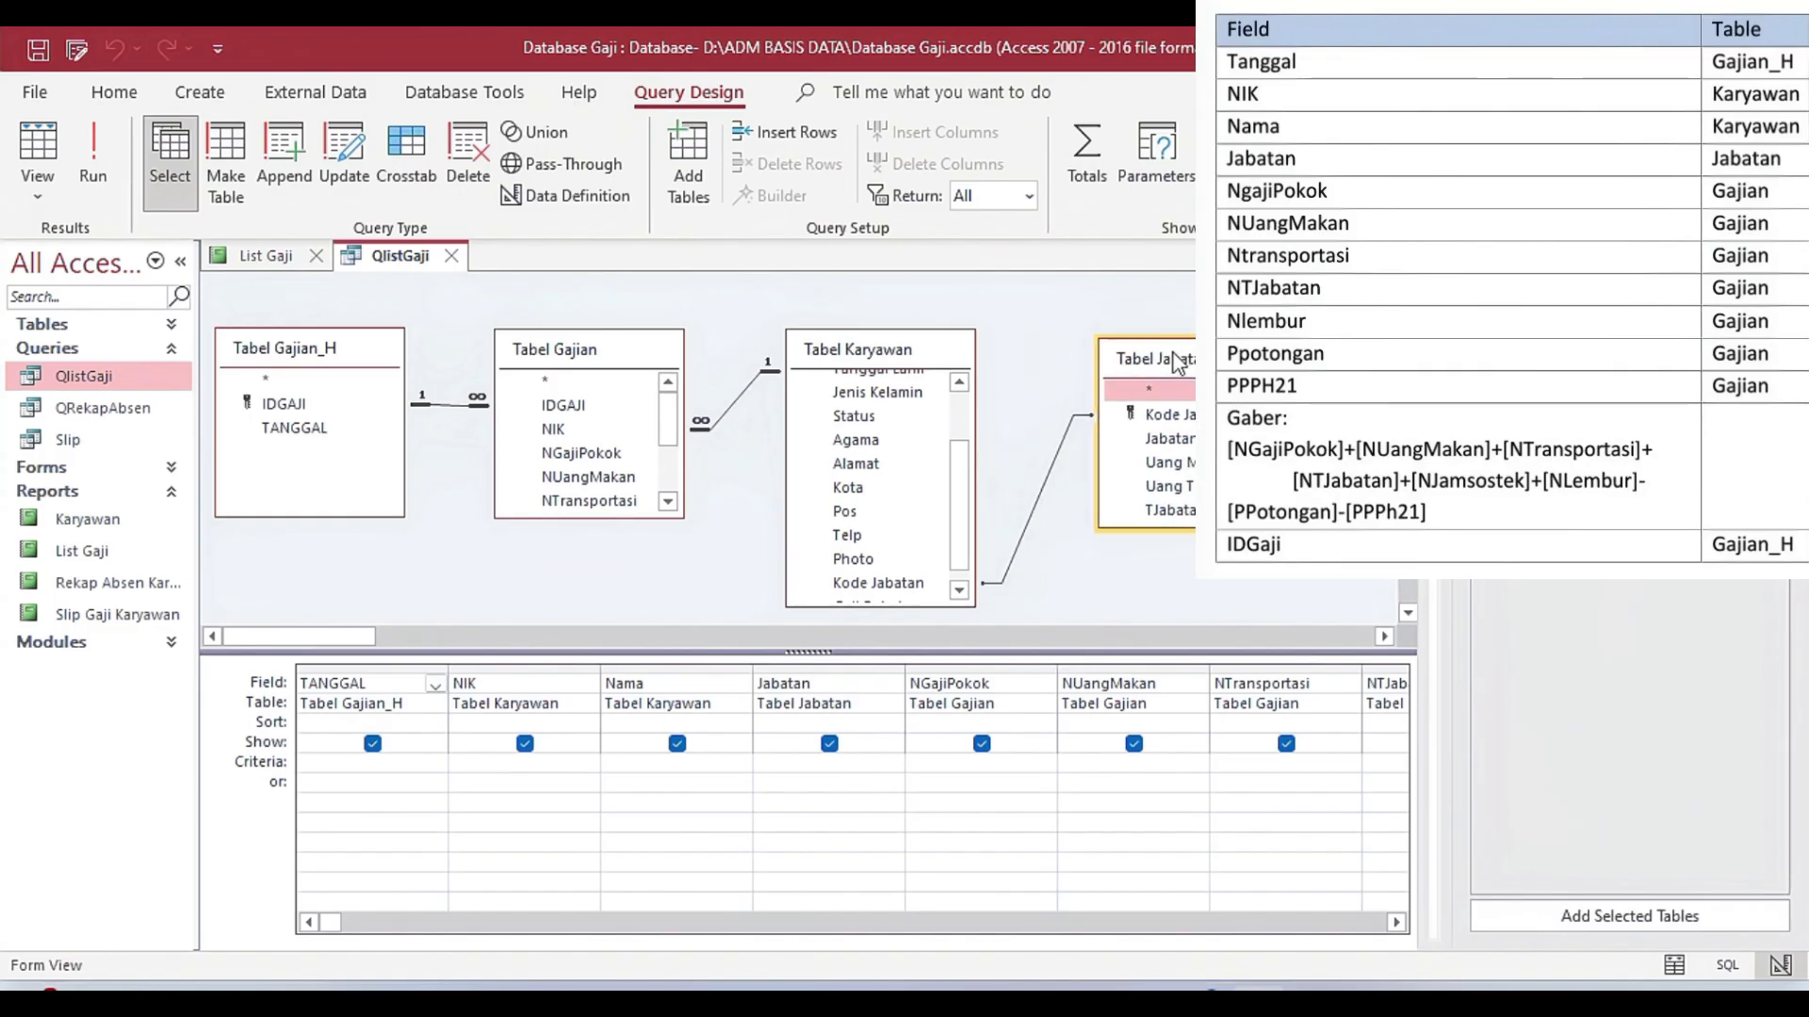
Examine the Kode Jabatan link between Tabel Karyawan and Tabel Jabatan and the other fields in the Tabel Karyawan list.
click(928, 583)
click(1095, 422)
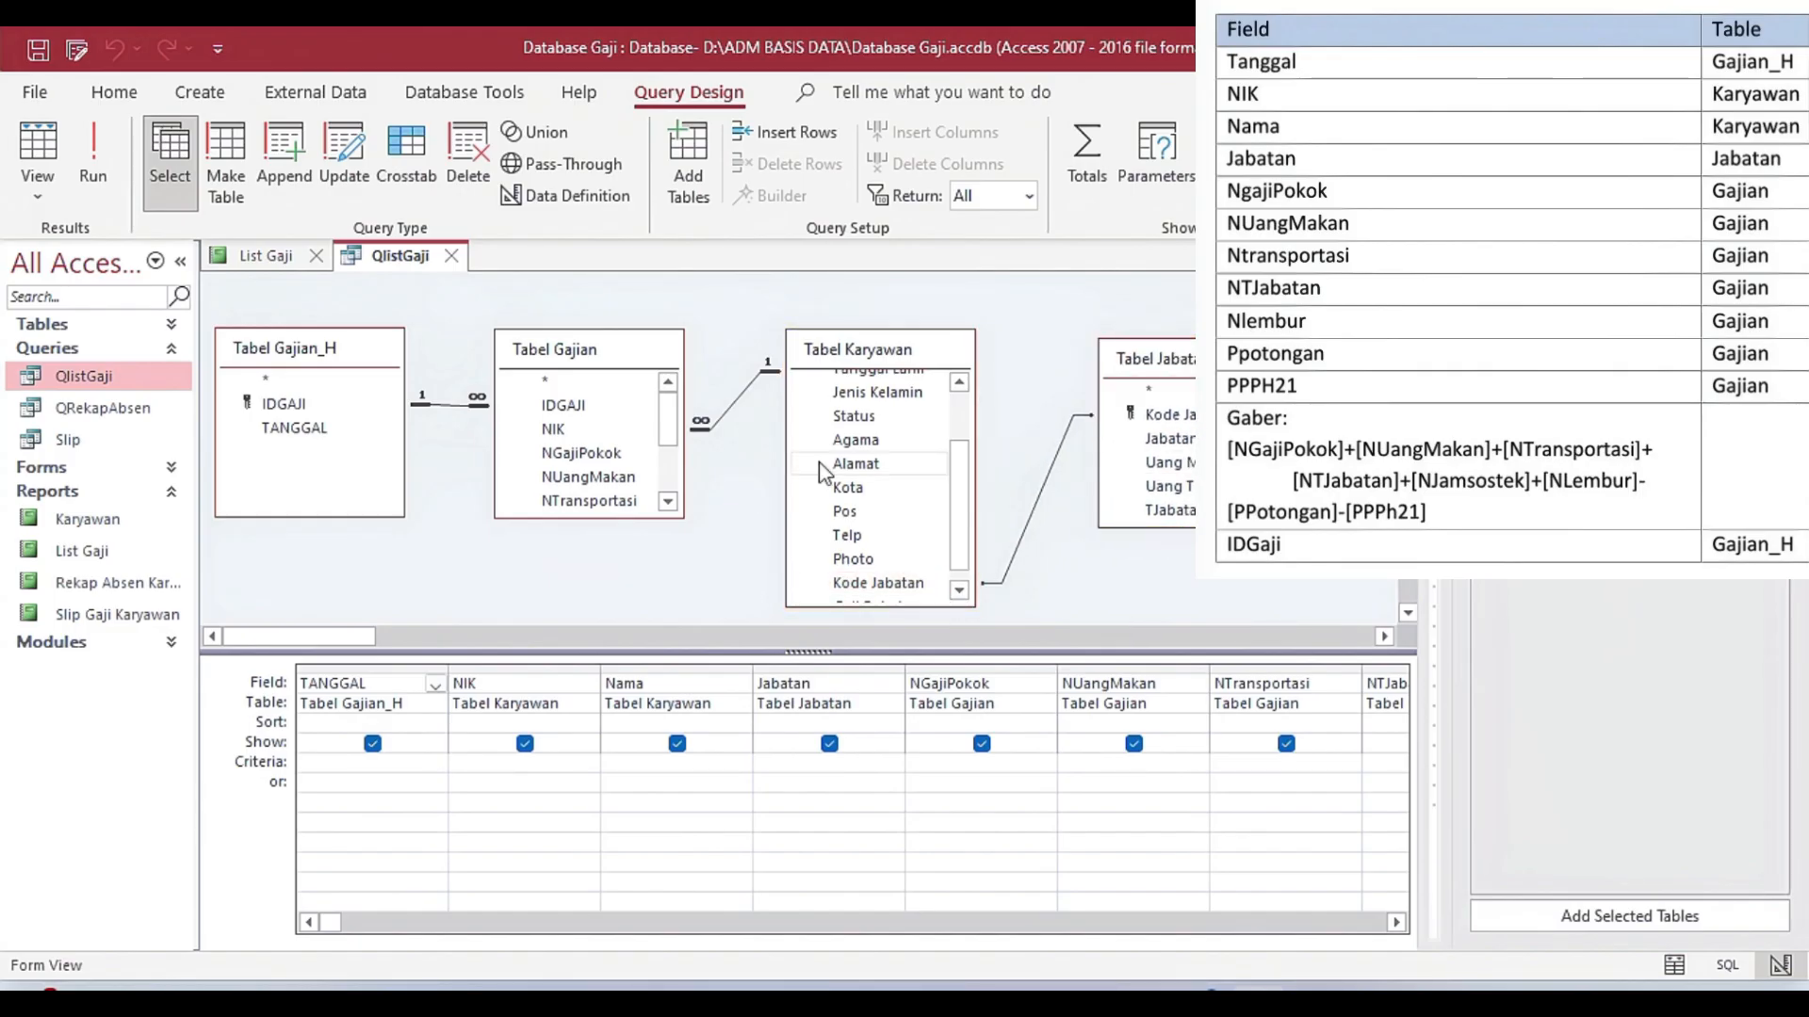
scroll(942, 472, up, 2)
scroll(942, 471, down, 3)
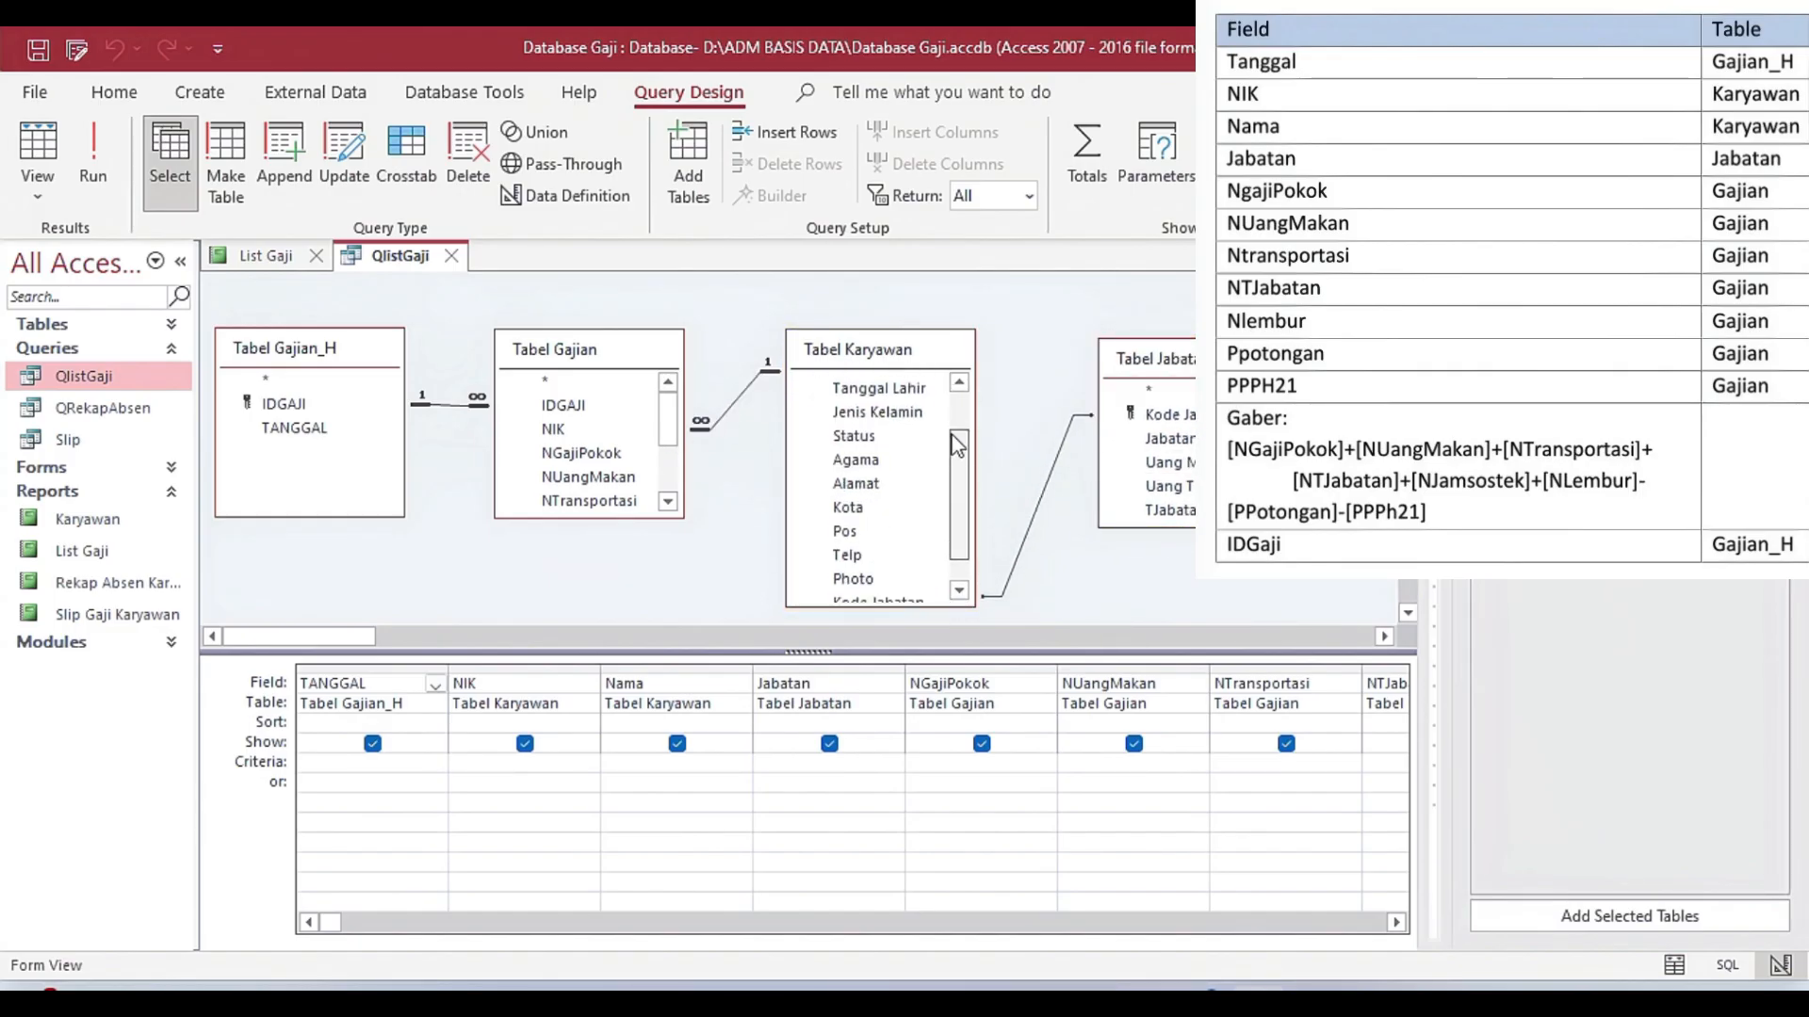
click(603, 514)
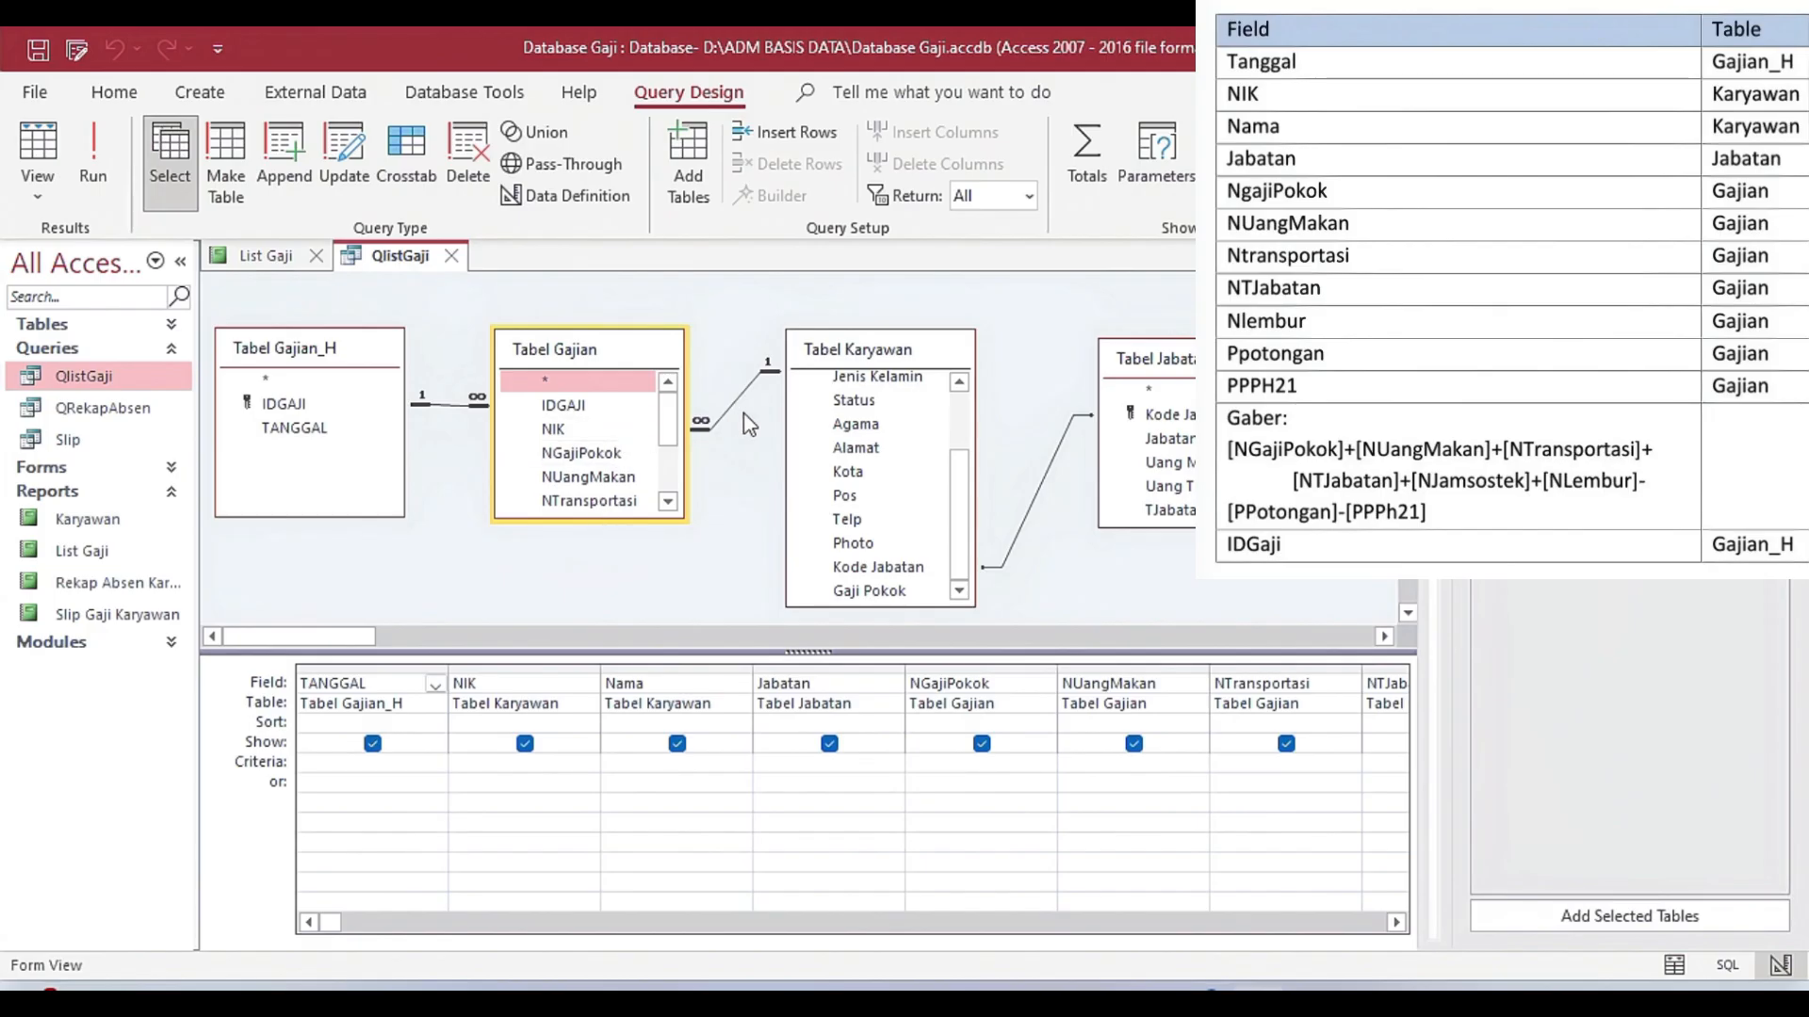
scroll(967, 485, up, 3)
Move the Tabel Karyawan field list up and lengthen it so the fields from NIK through Kode Jabatan fit.
drag(890, 348, 889, 315)
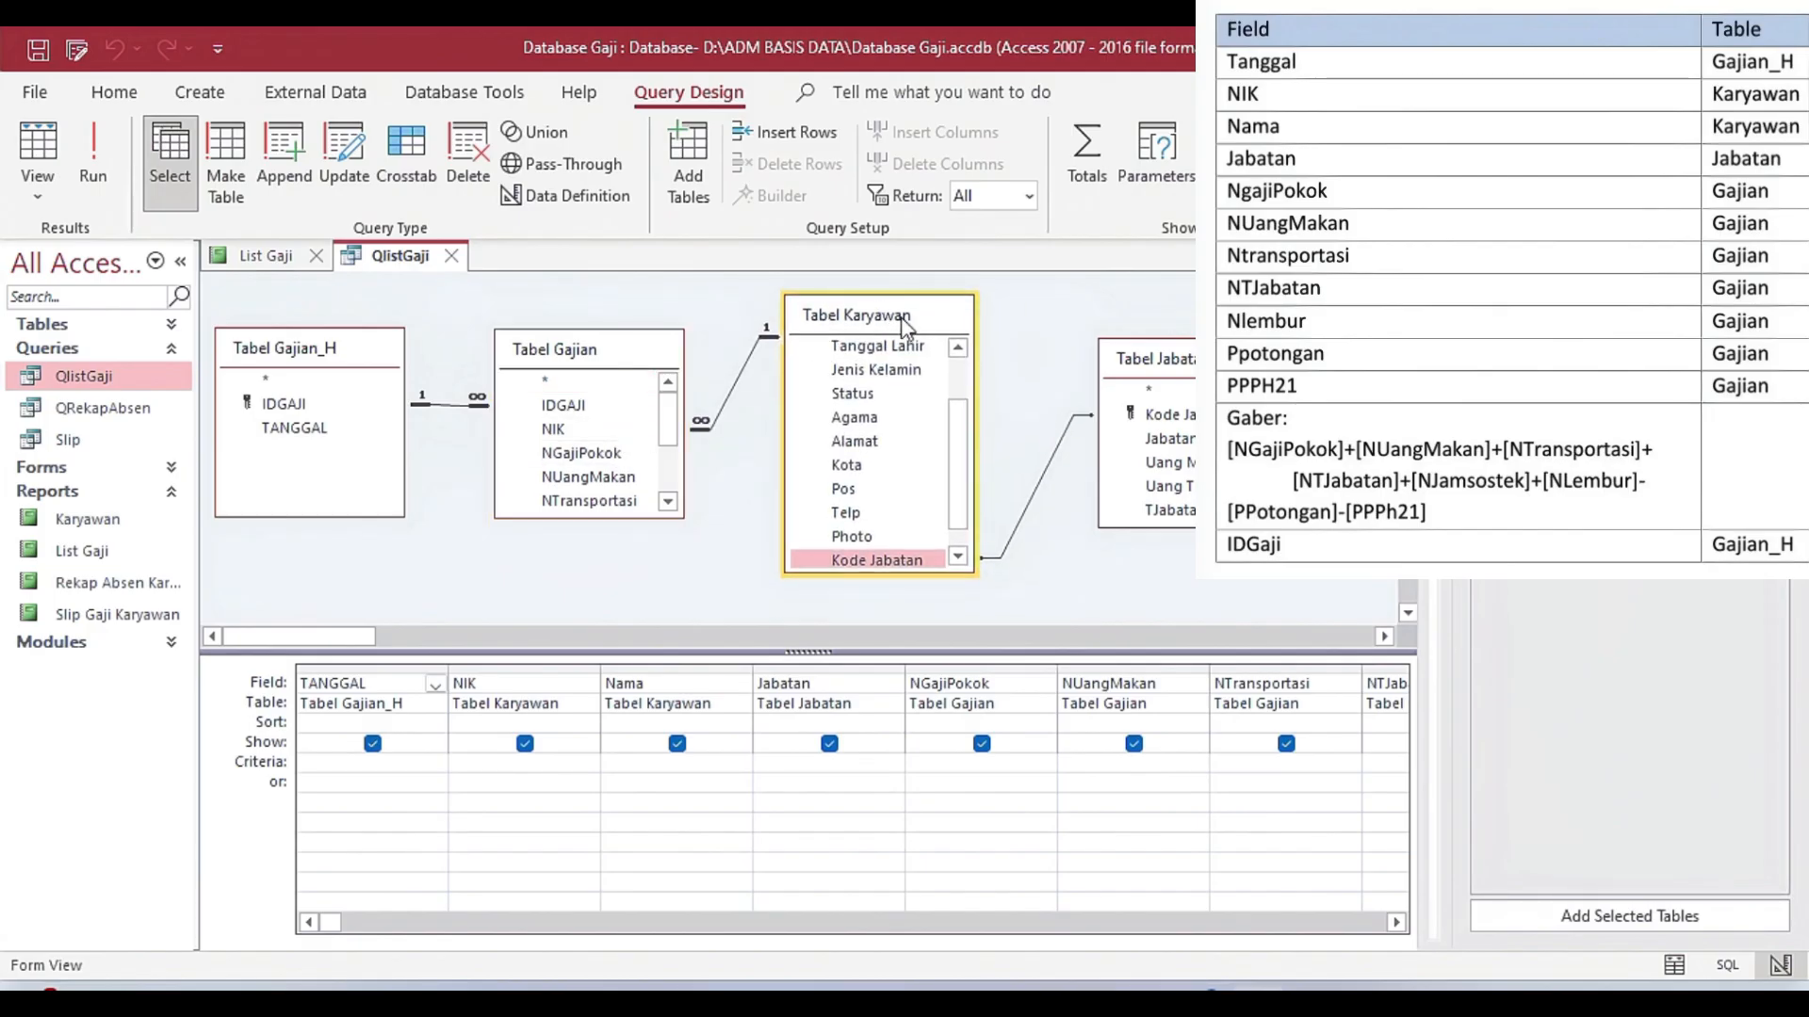
scroll(958, 397, up, 1)
drag(900, 575, 890, 622)
drag(890, 692, 889, 689)
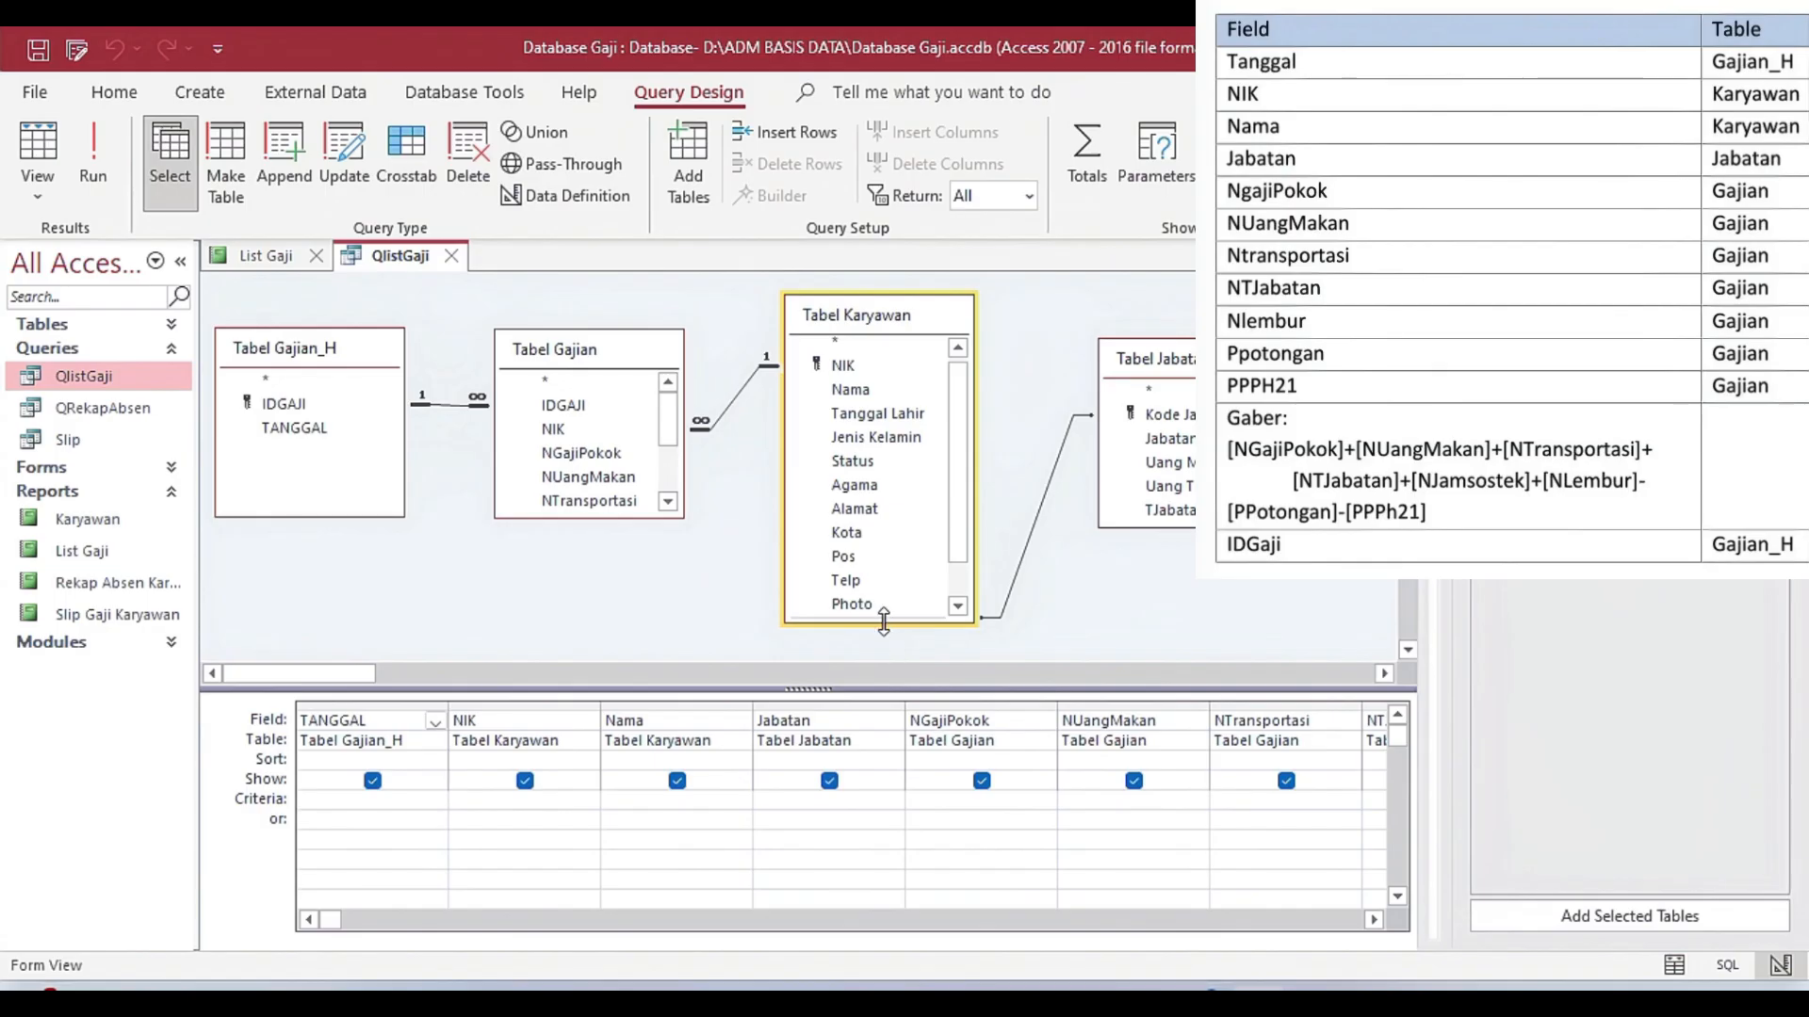
drag(884, 622, 884, 650)
click(876, 627)
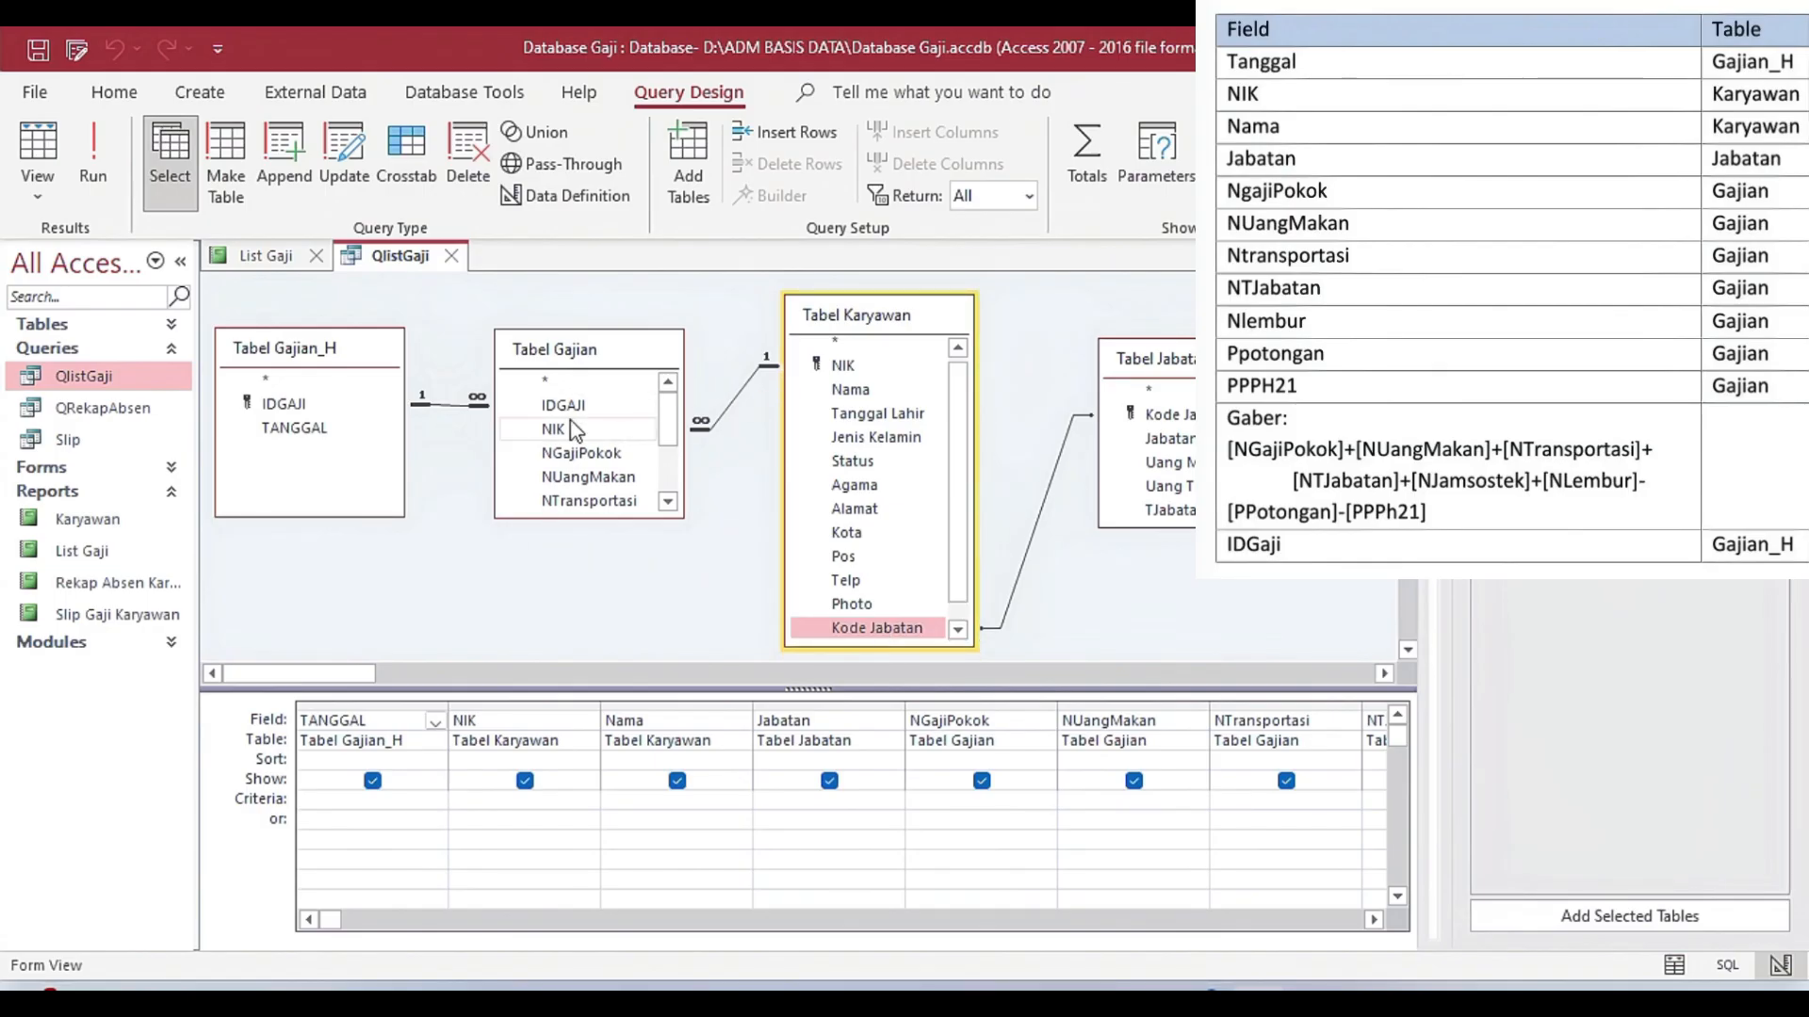
Examine the linking fields between the query's tables: IDGAJI, NIK and Kode Jabatan.
click(356, 405)
click(539, 405)
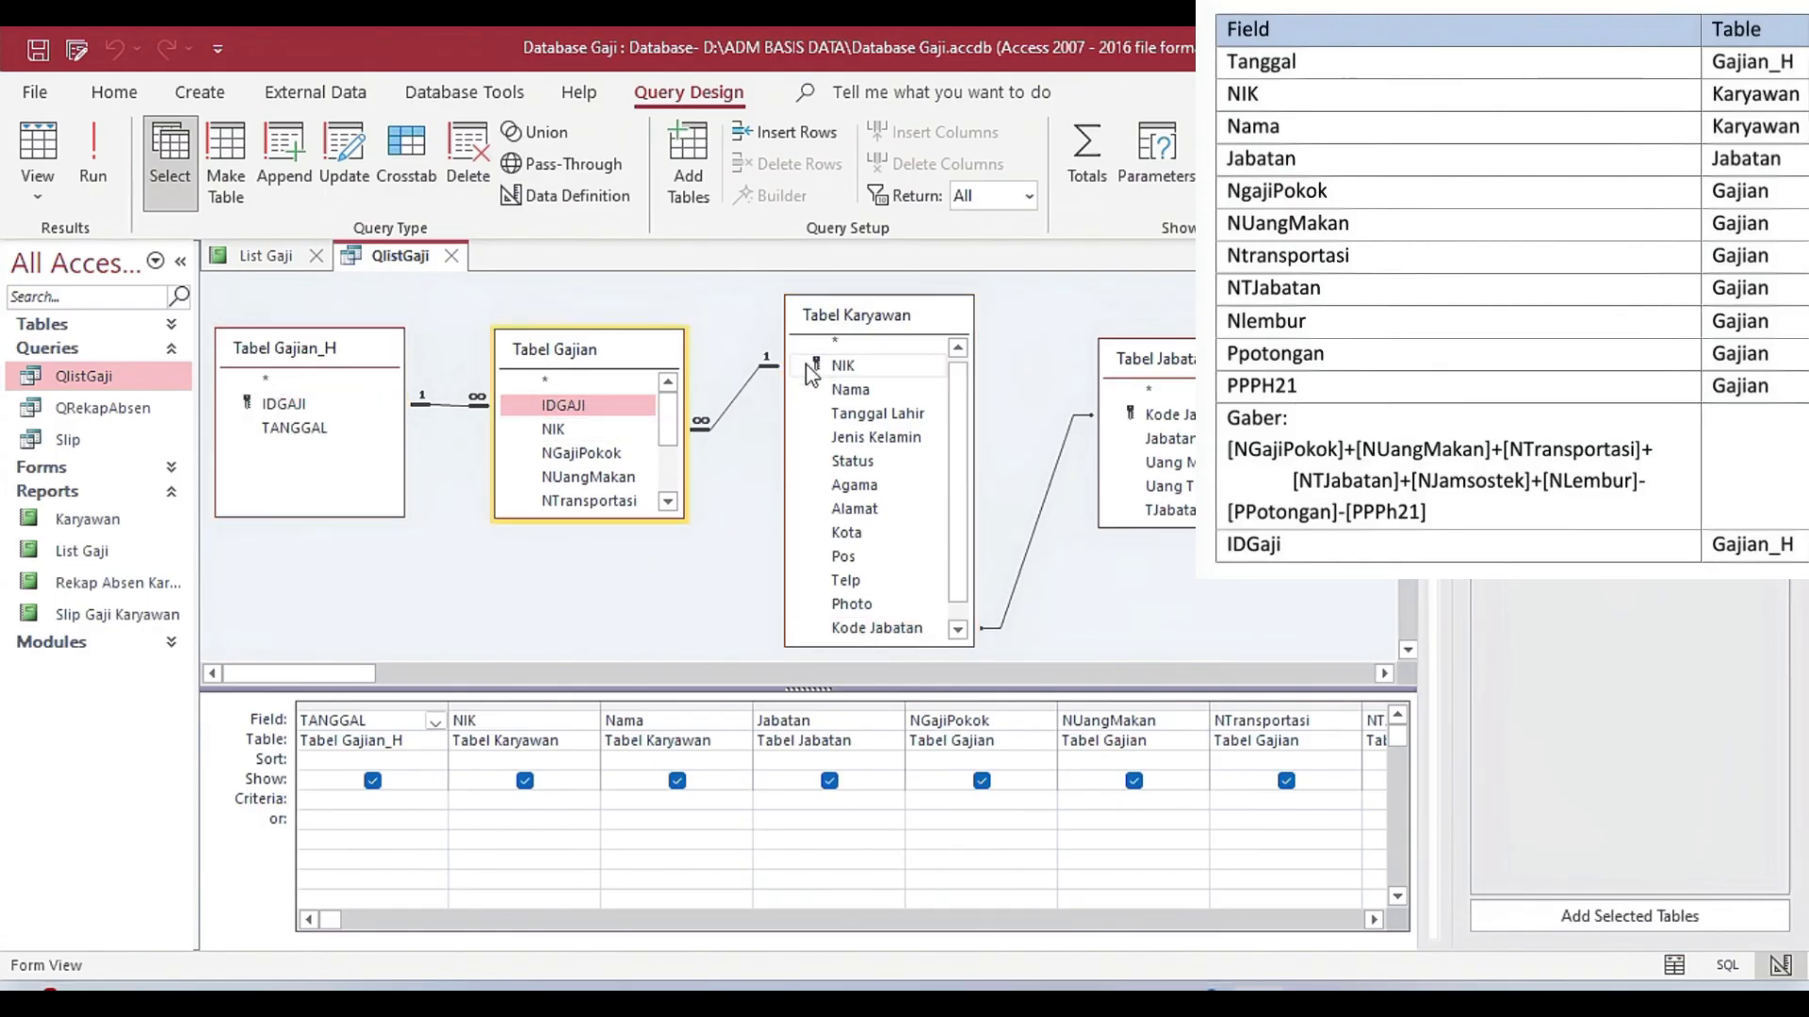
click(565, 429)
click(1160, 415)
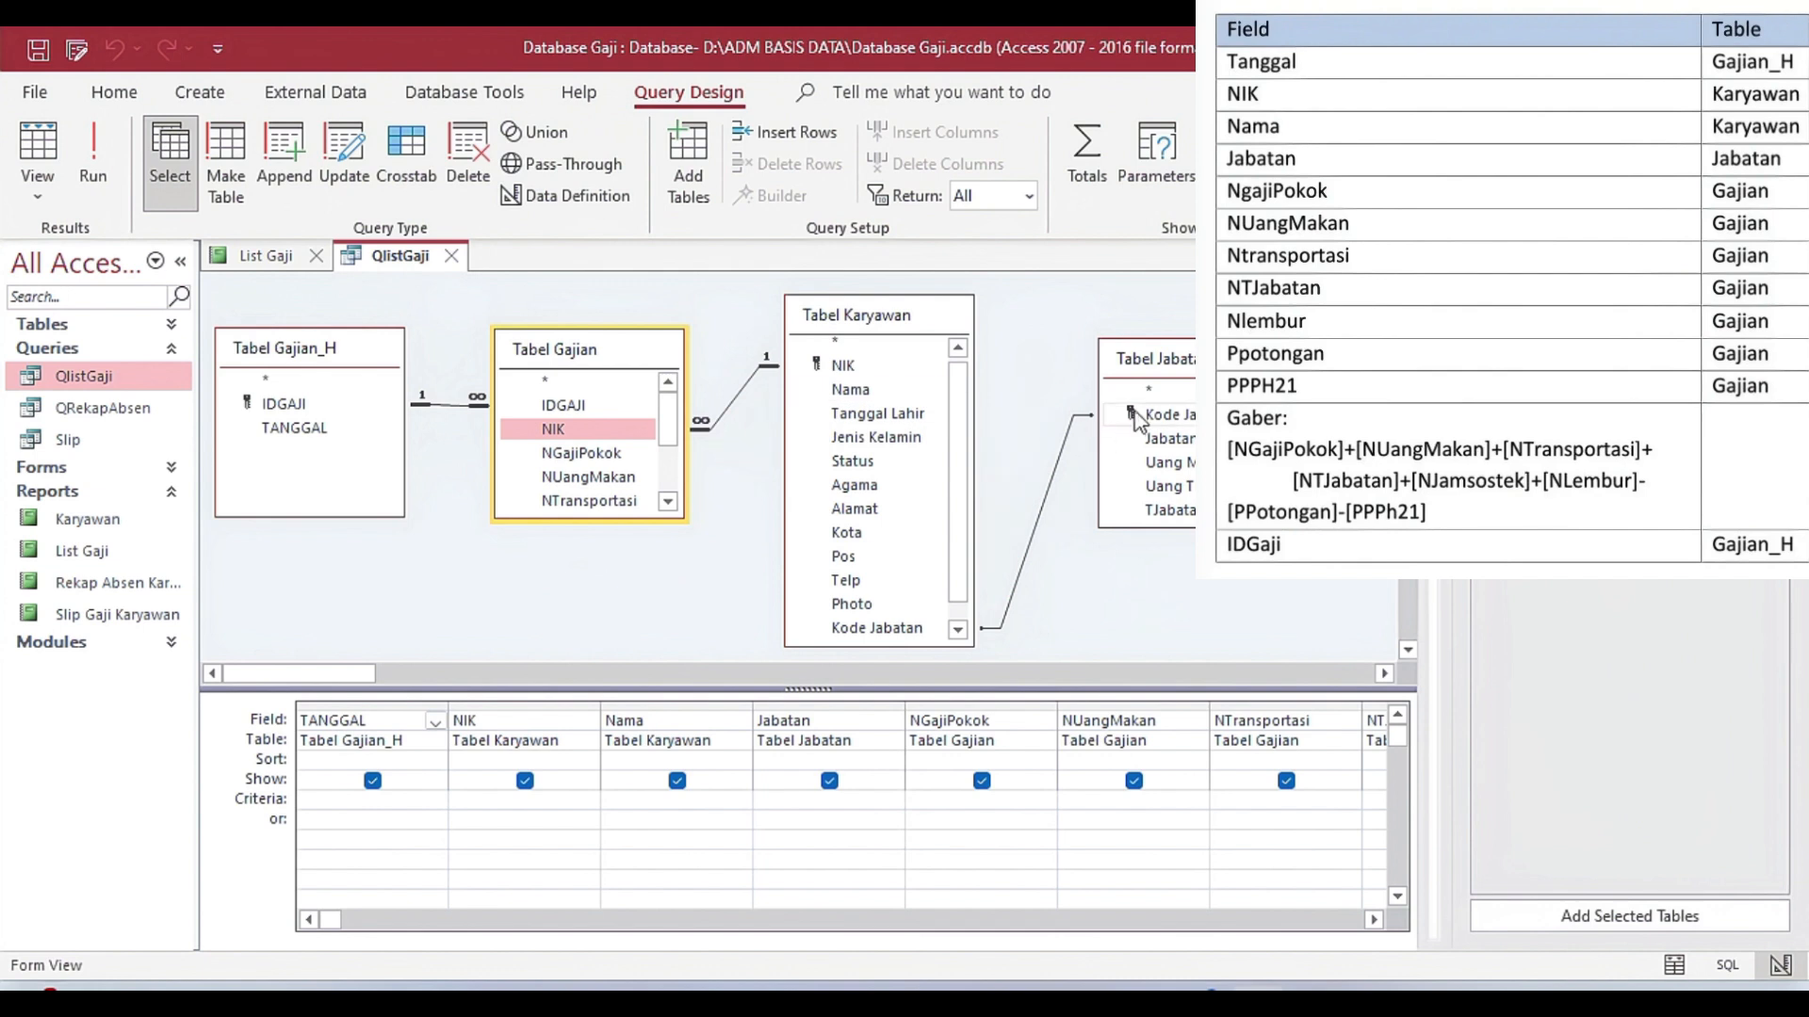
click(876, 628)
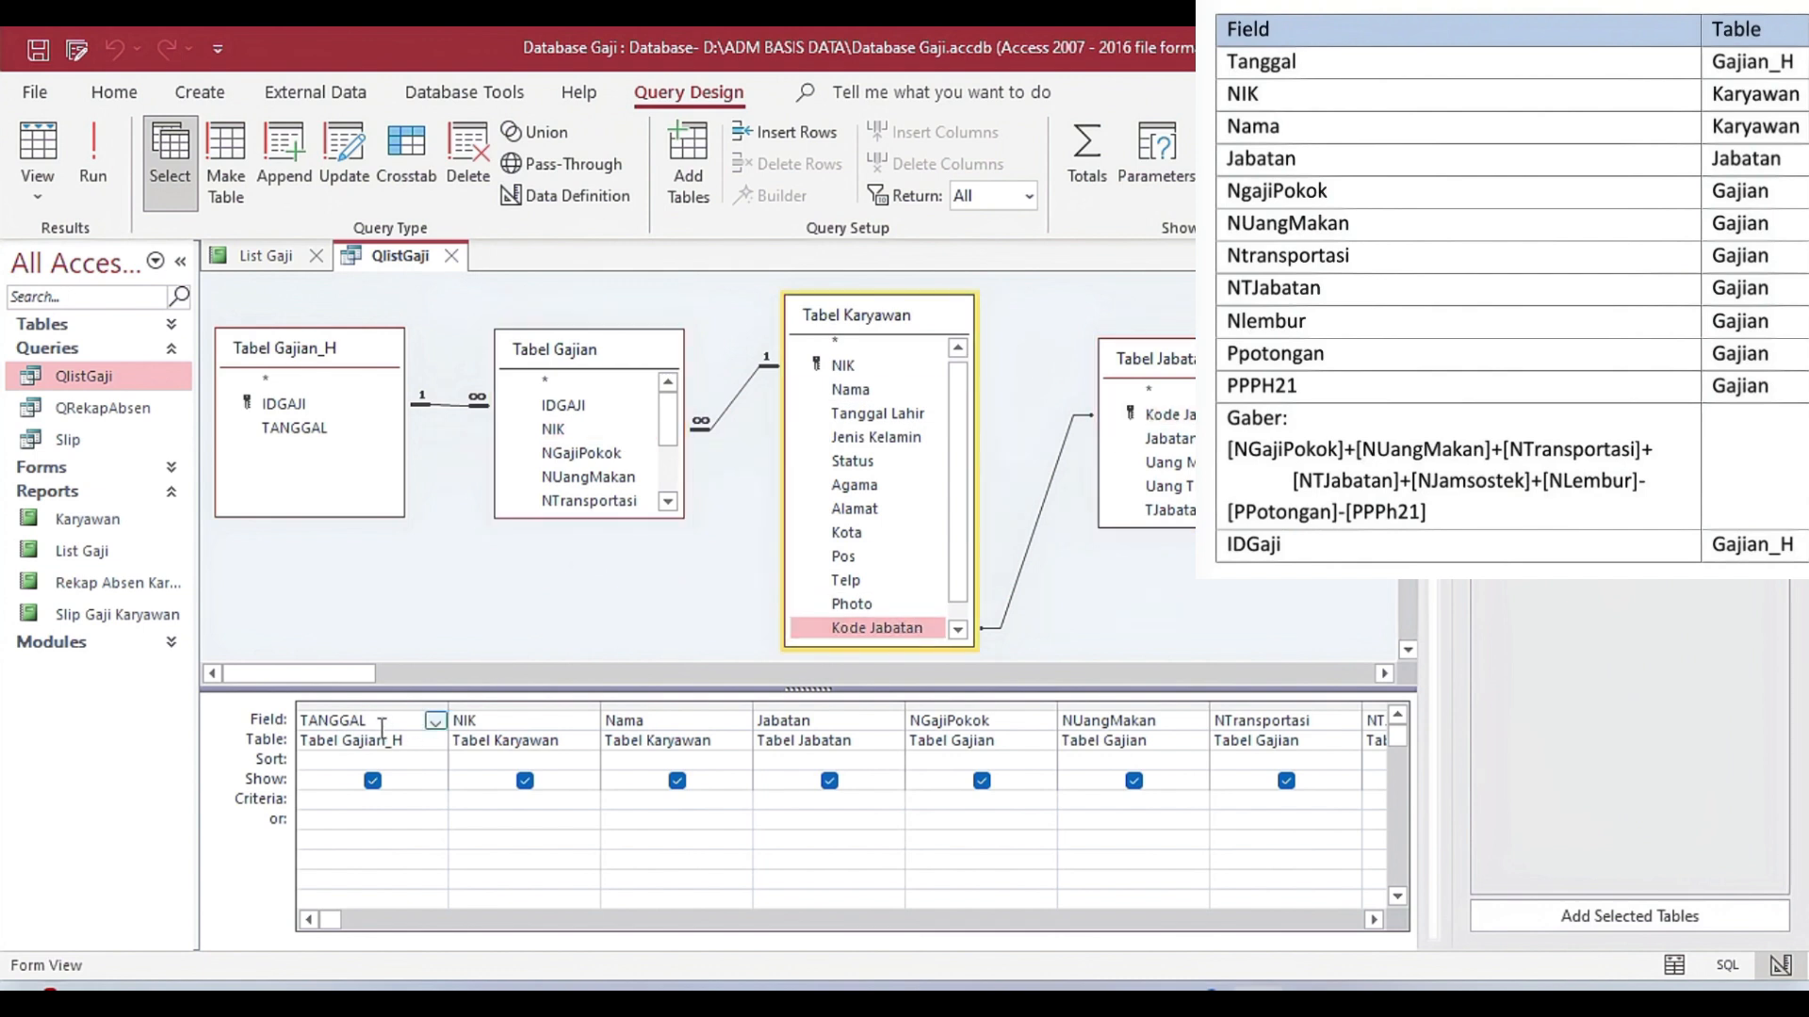
Examine the query grid's fields one by one from TANGGAL onward, with their source tables.
click(538, 860)
key(Down)
key(Right)
key(Up)
key(Right)
key(Right)
key(Right)
key(Right)
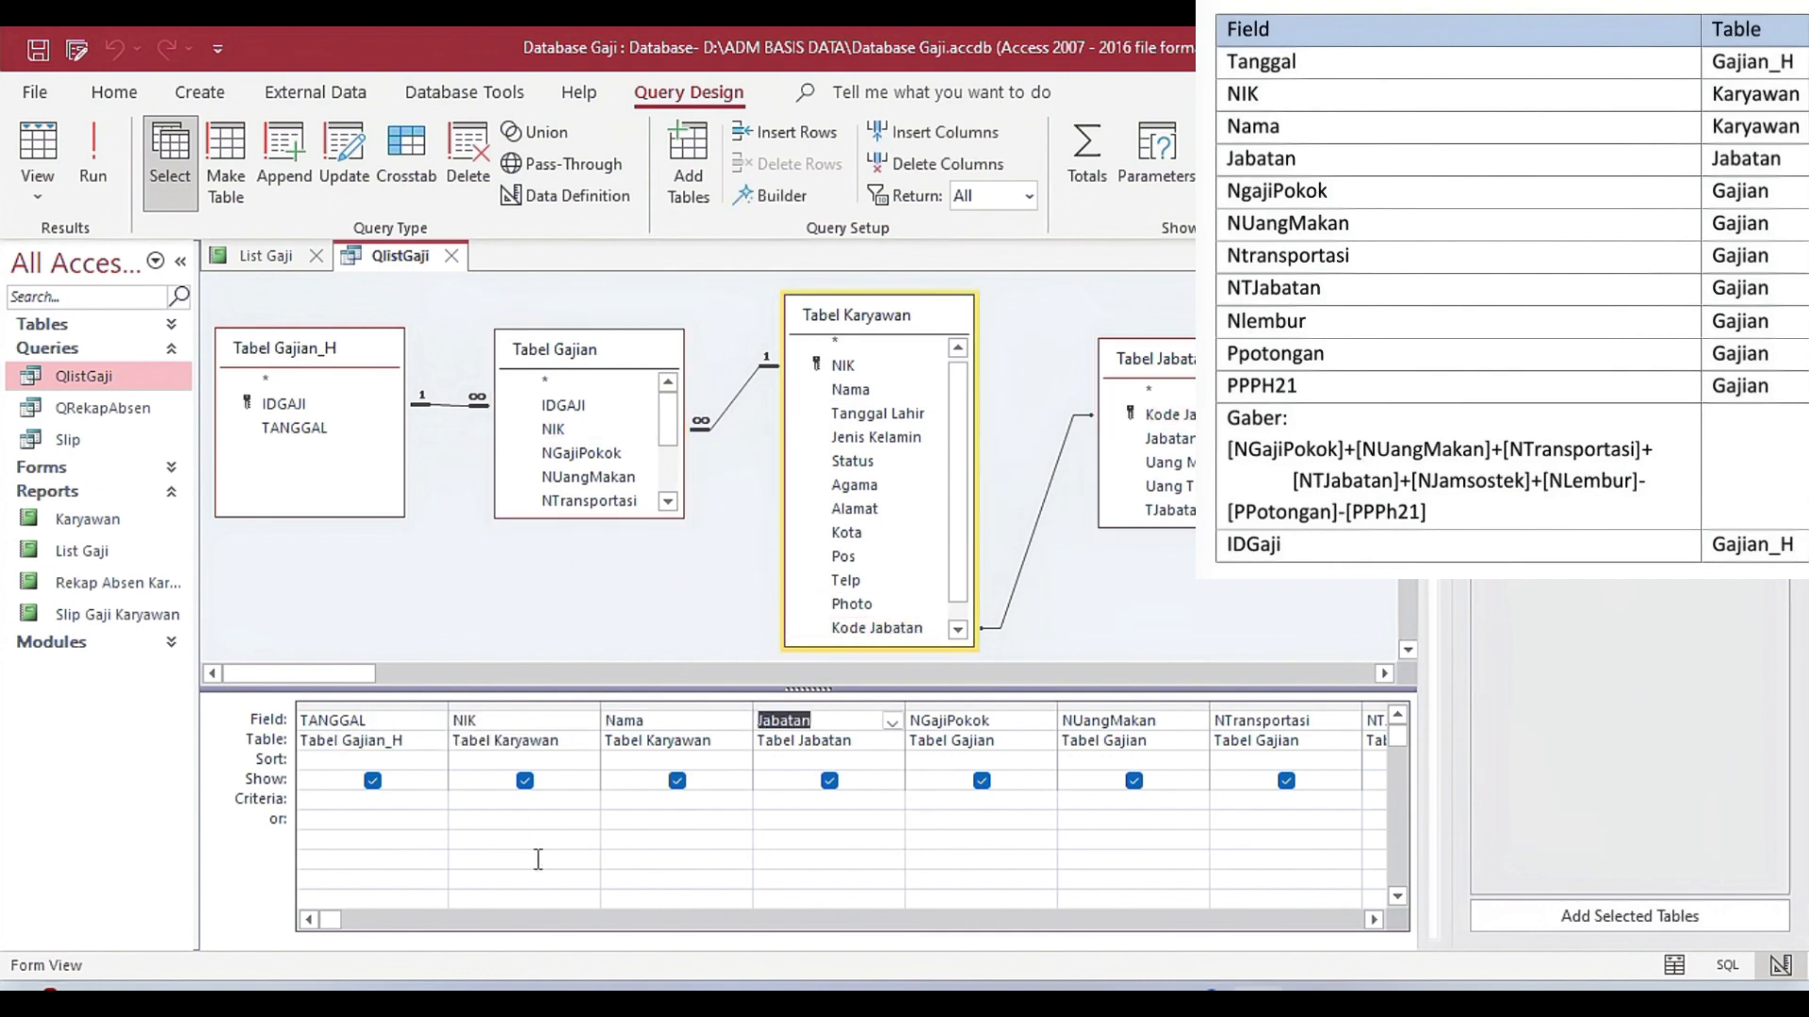
key(Right)
key(Right)
key(Right)
key(Right)
key(Right)
key(Right)
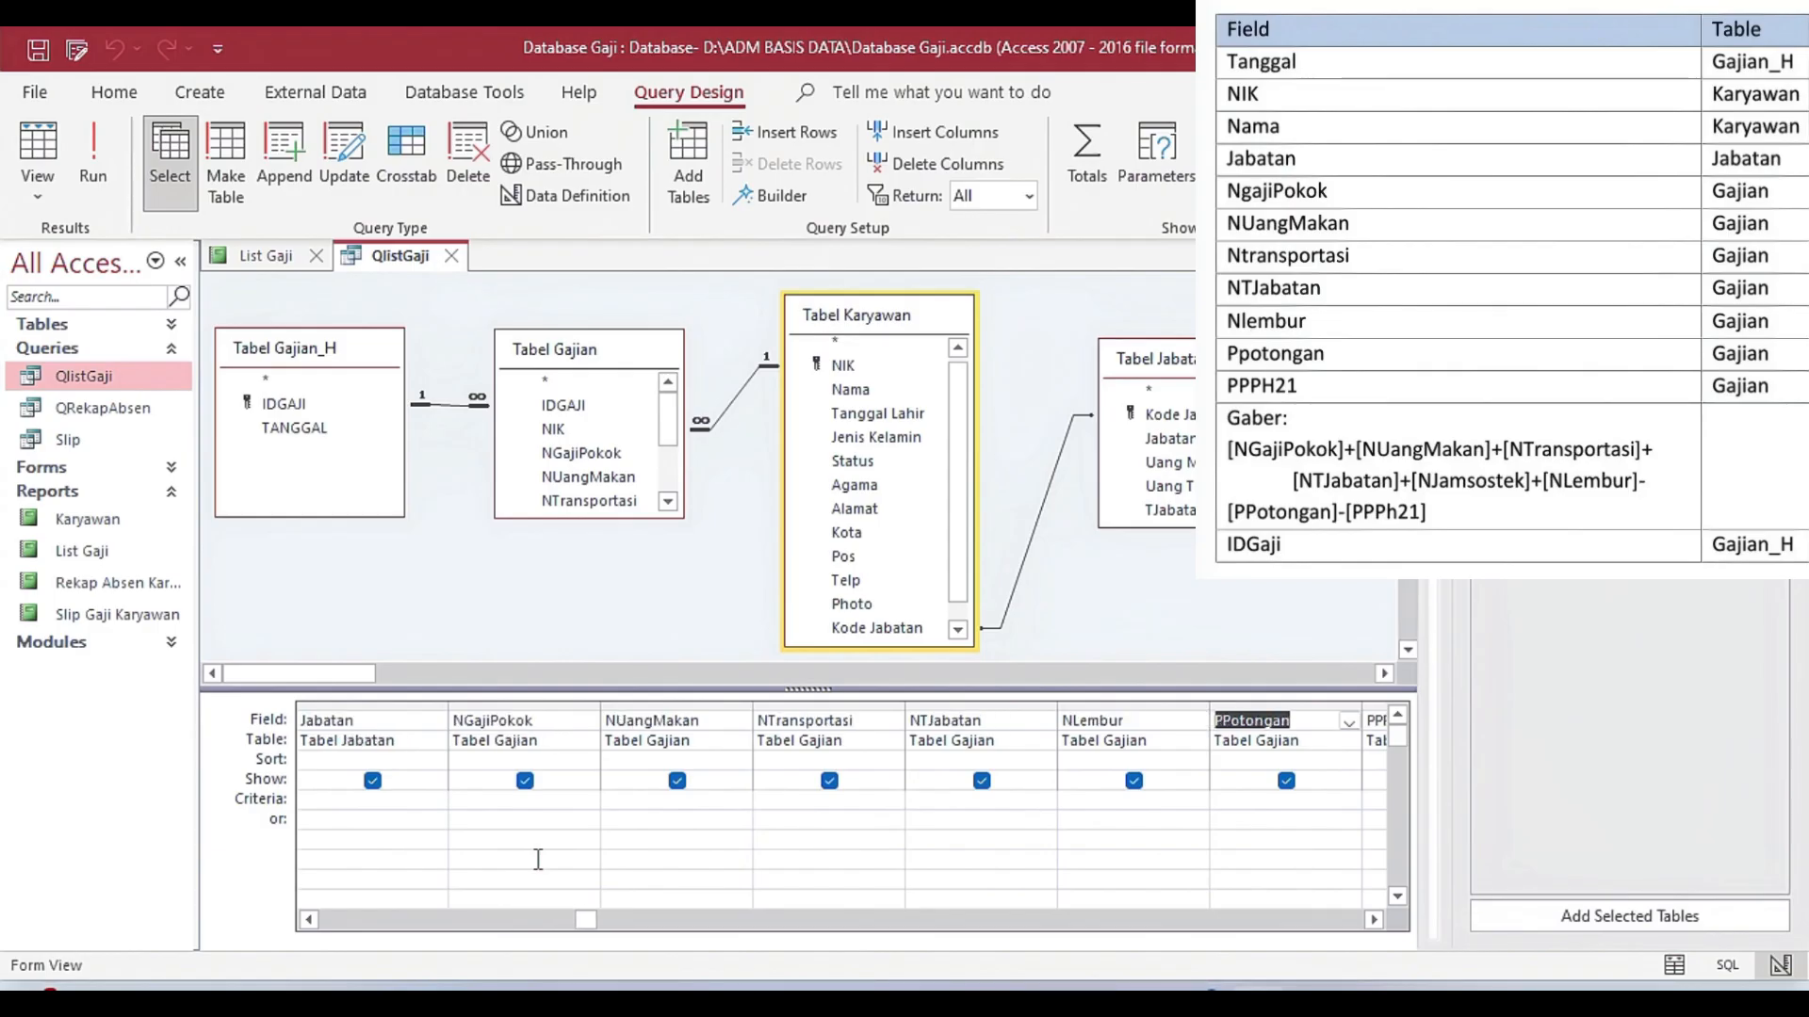
Examine the calculated Gaber field's expression and the IDGAJI field that follows it in the query grid.
click(1320, 720)
click(1350, 723)
click(1350, 723)
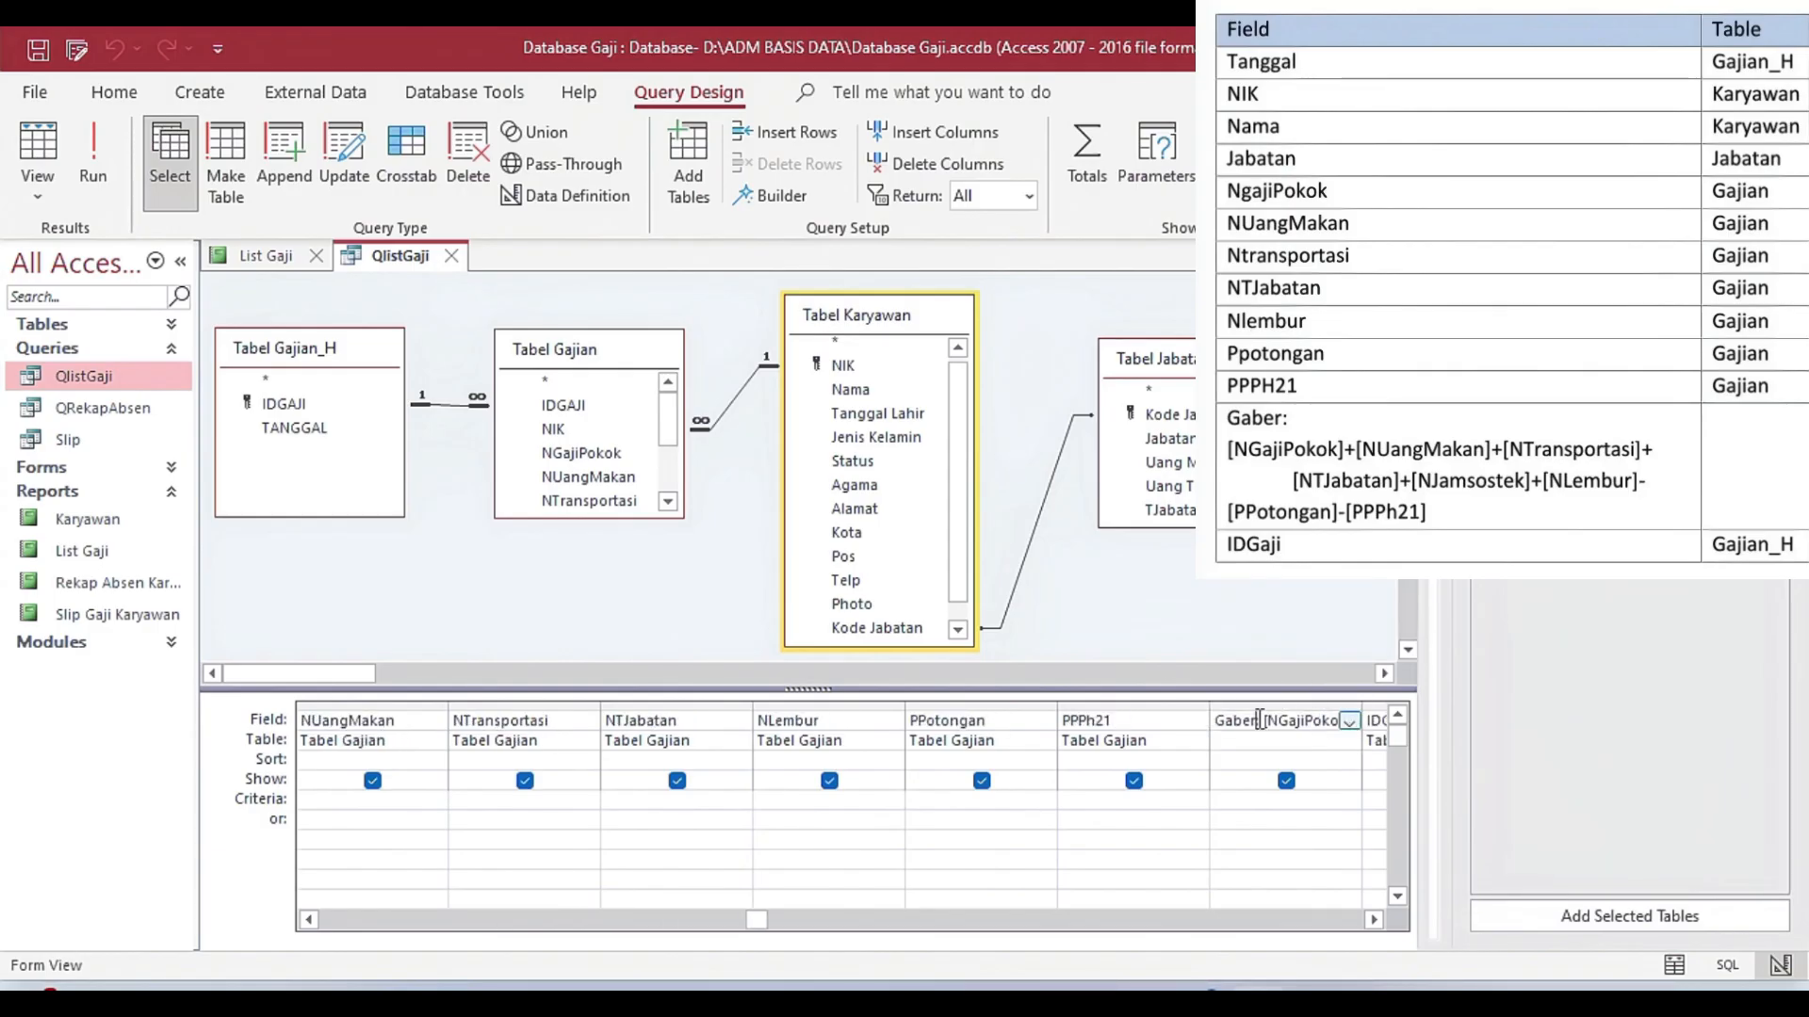
drag(1221, 721, 1366, 734)
key(Tab)
key(Tab)
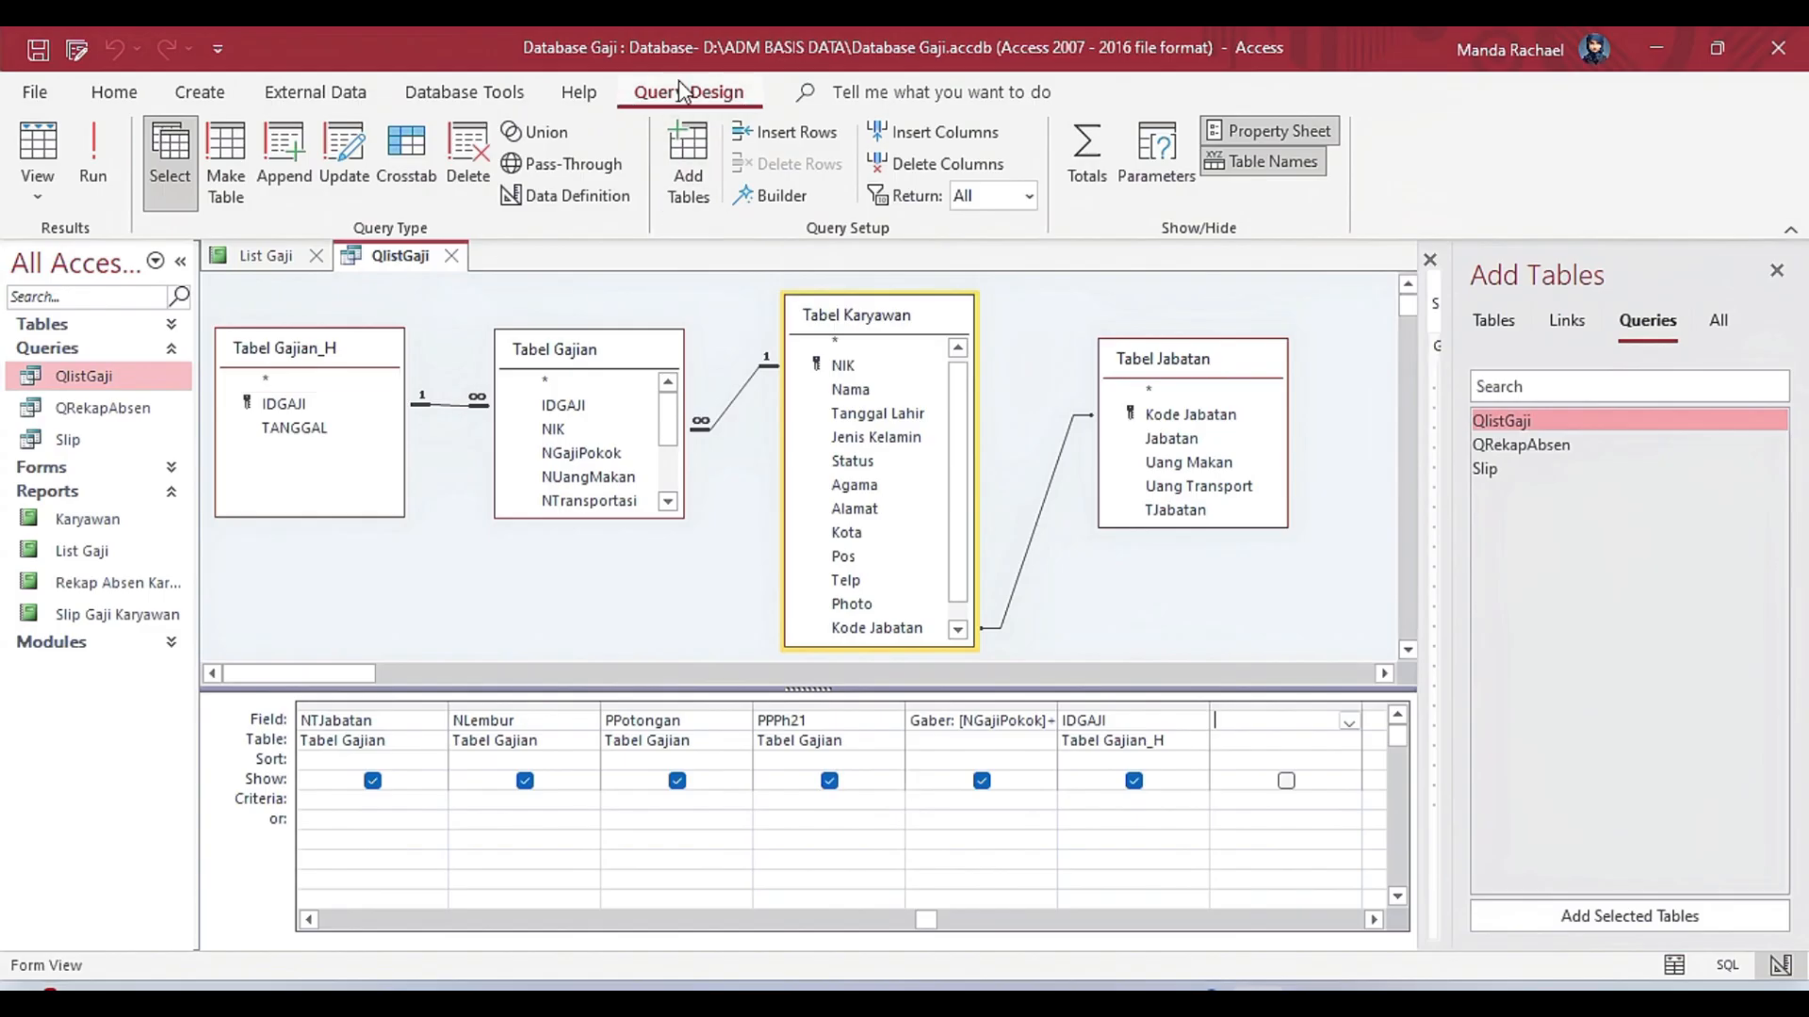
Close the QlistGaji query and examine the title label and the period expression in the List Gaji report header.
click(451, 255)
click(646, 371)
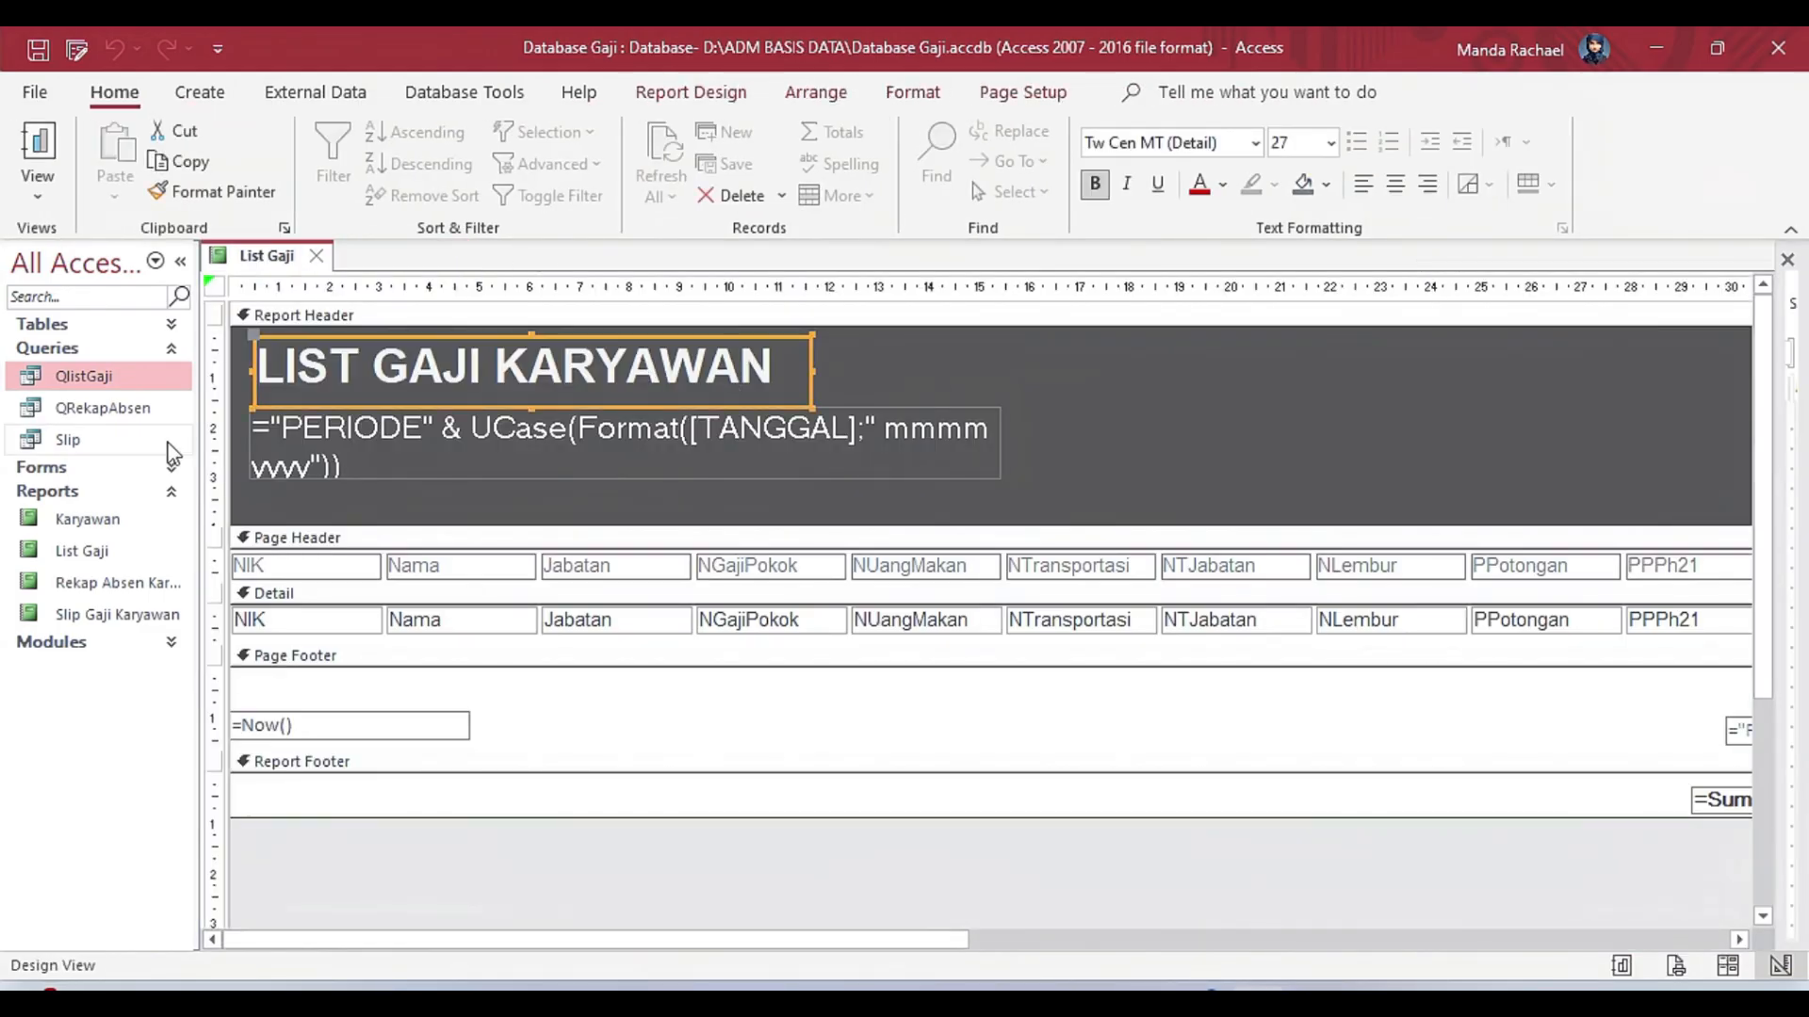
click(344, 450)
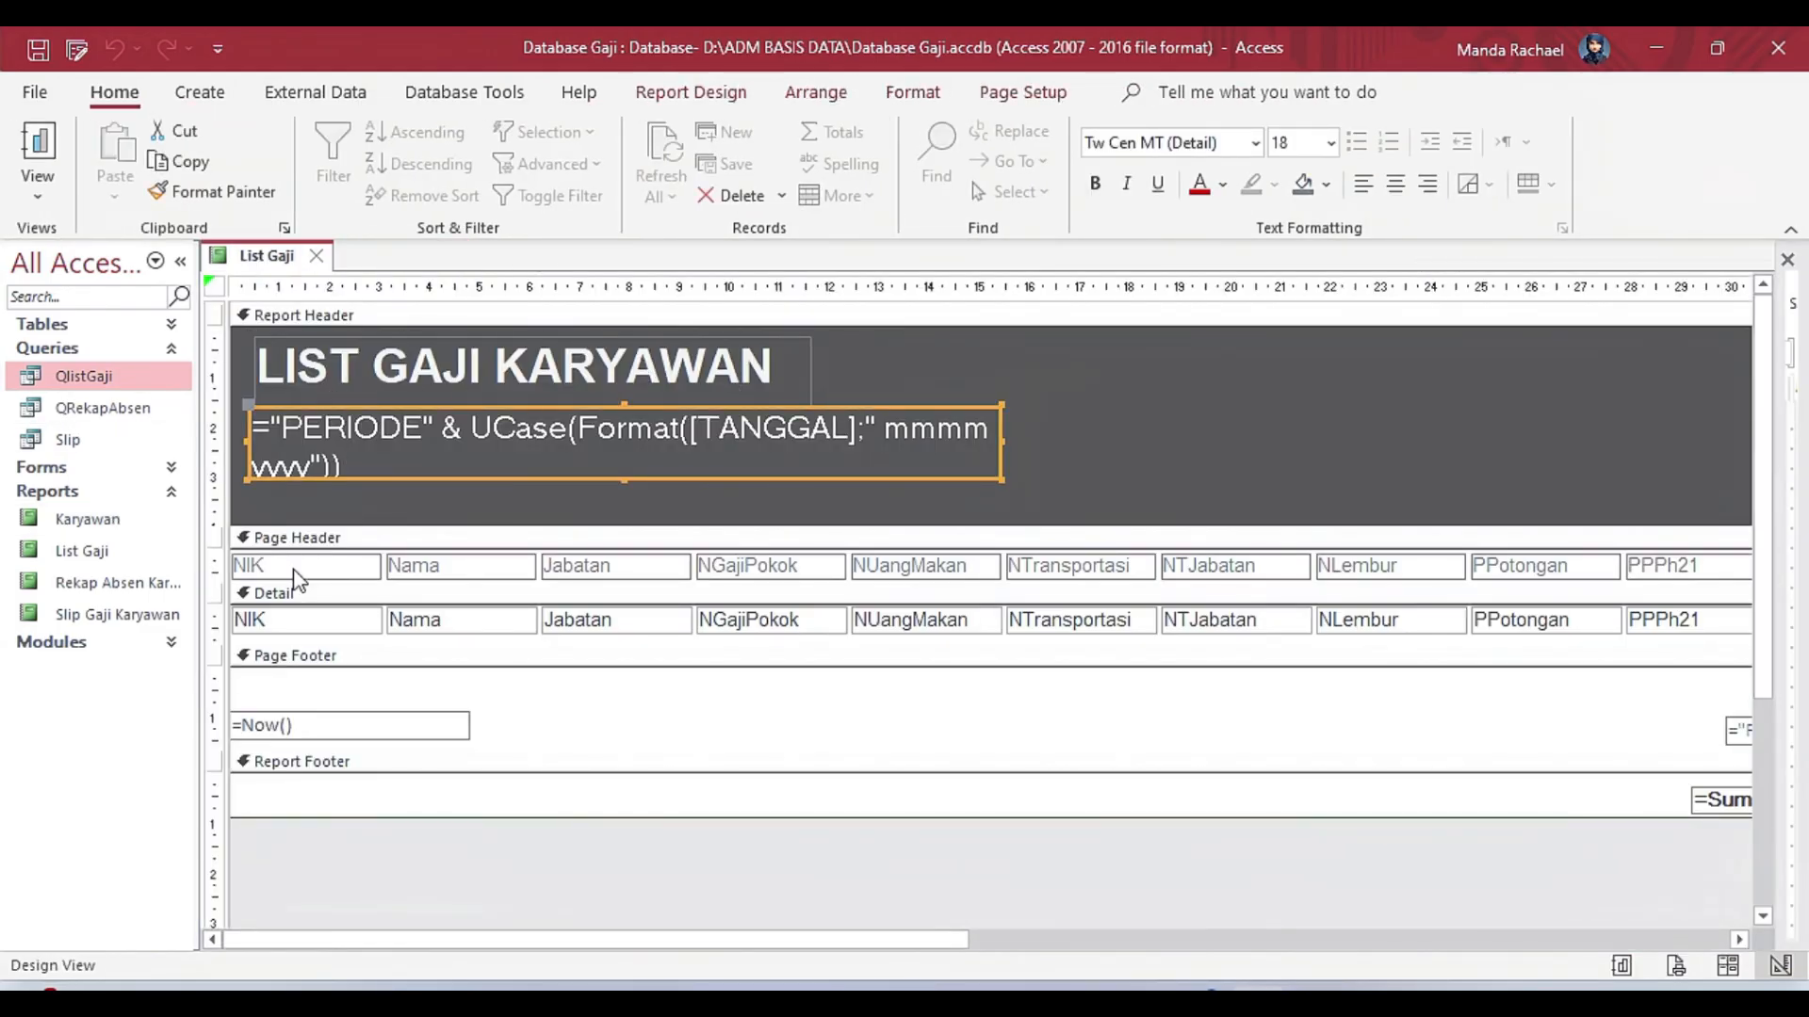
Show the property sheet for the whole List Gaji report and check its Record Source.
click(721, 94)
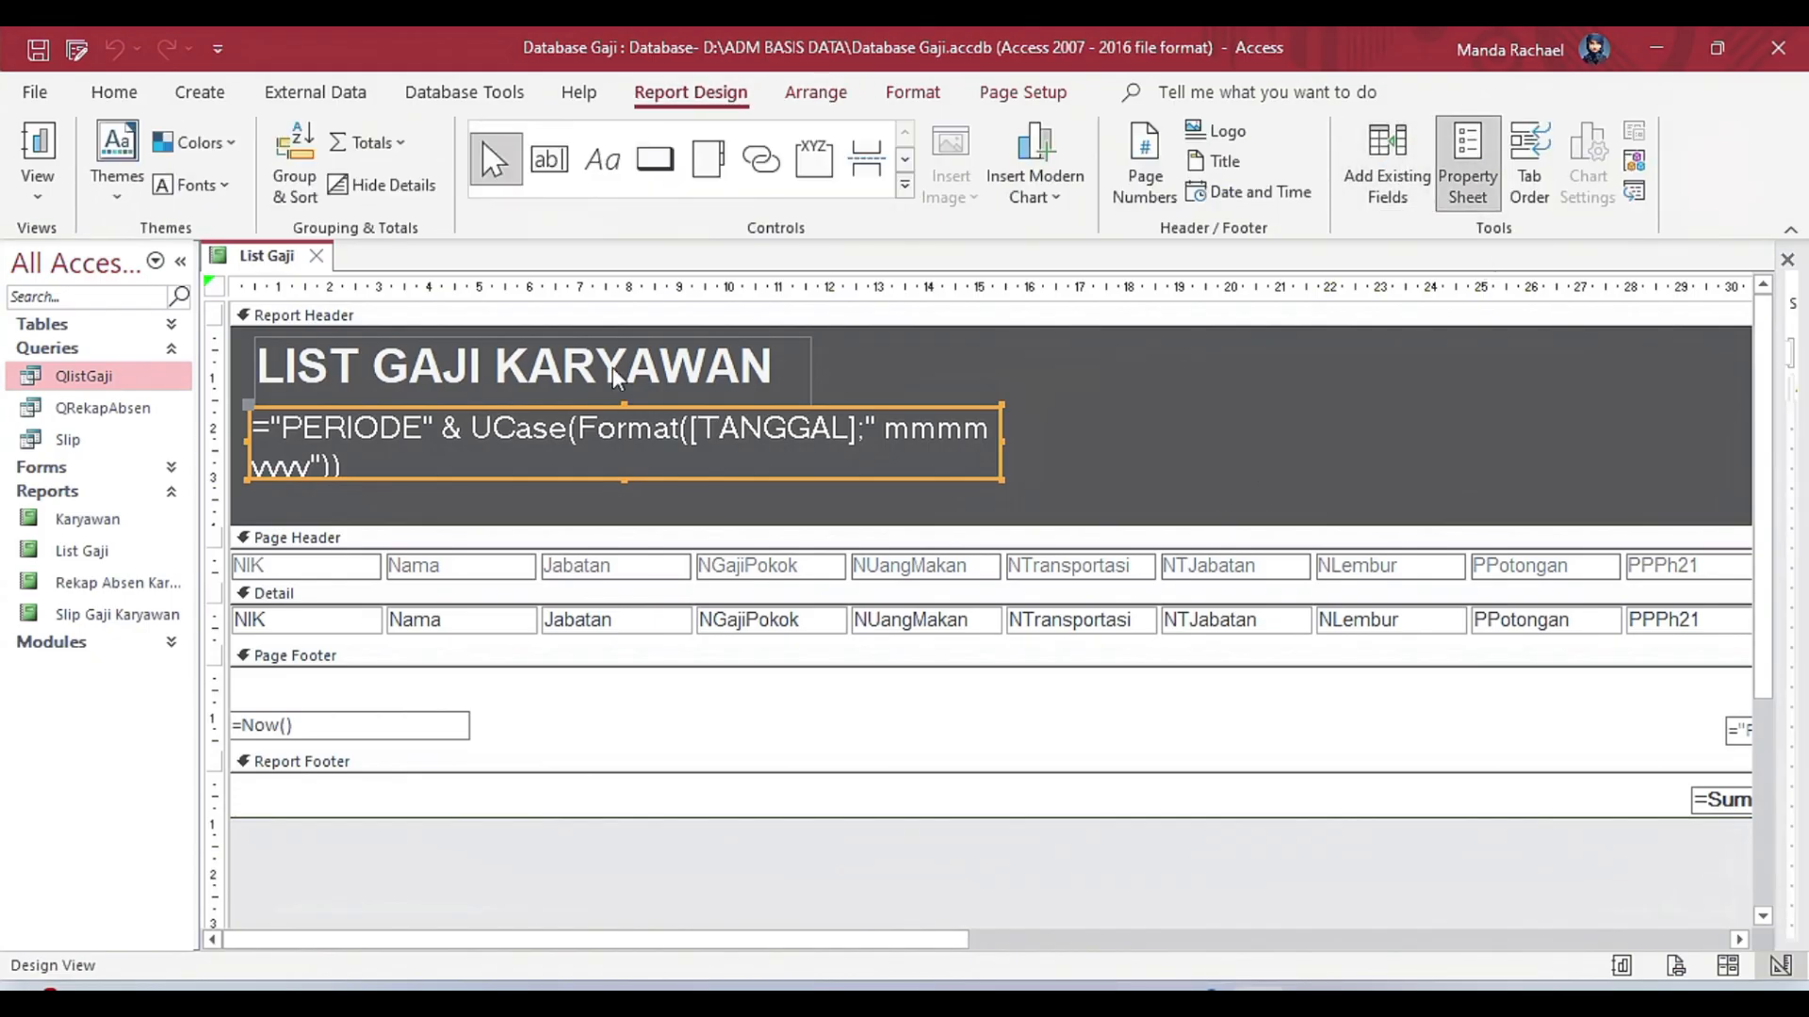
click(1466, 167)
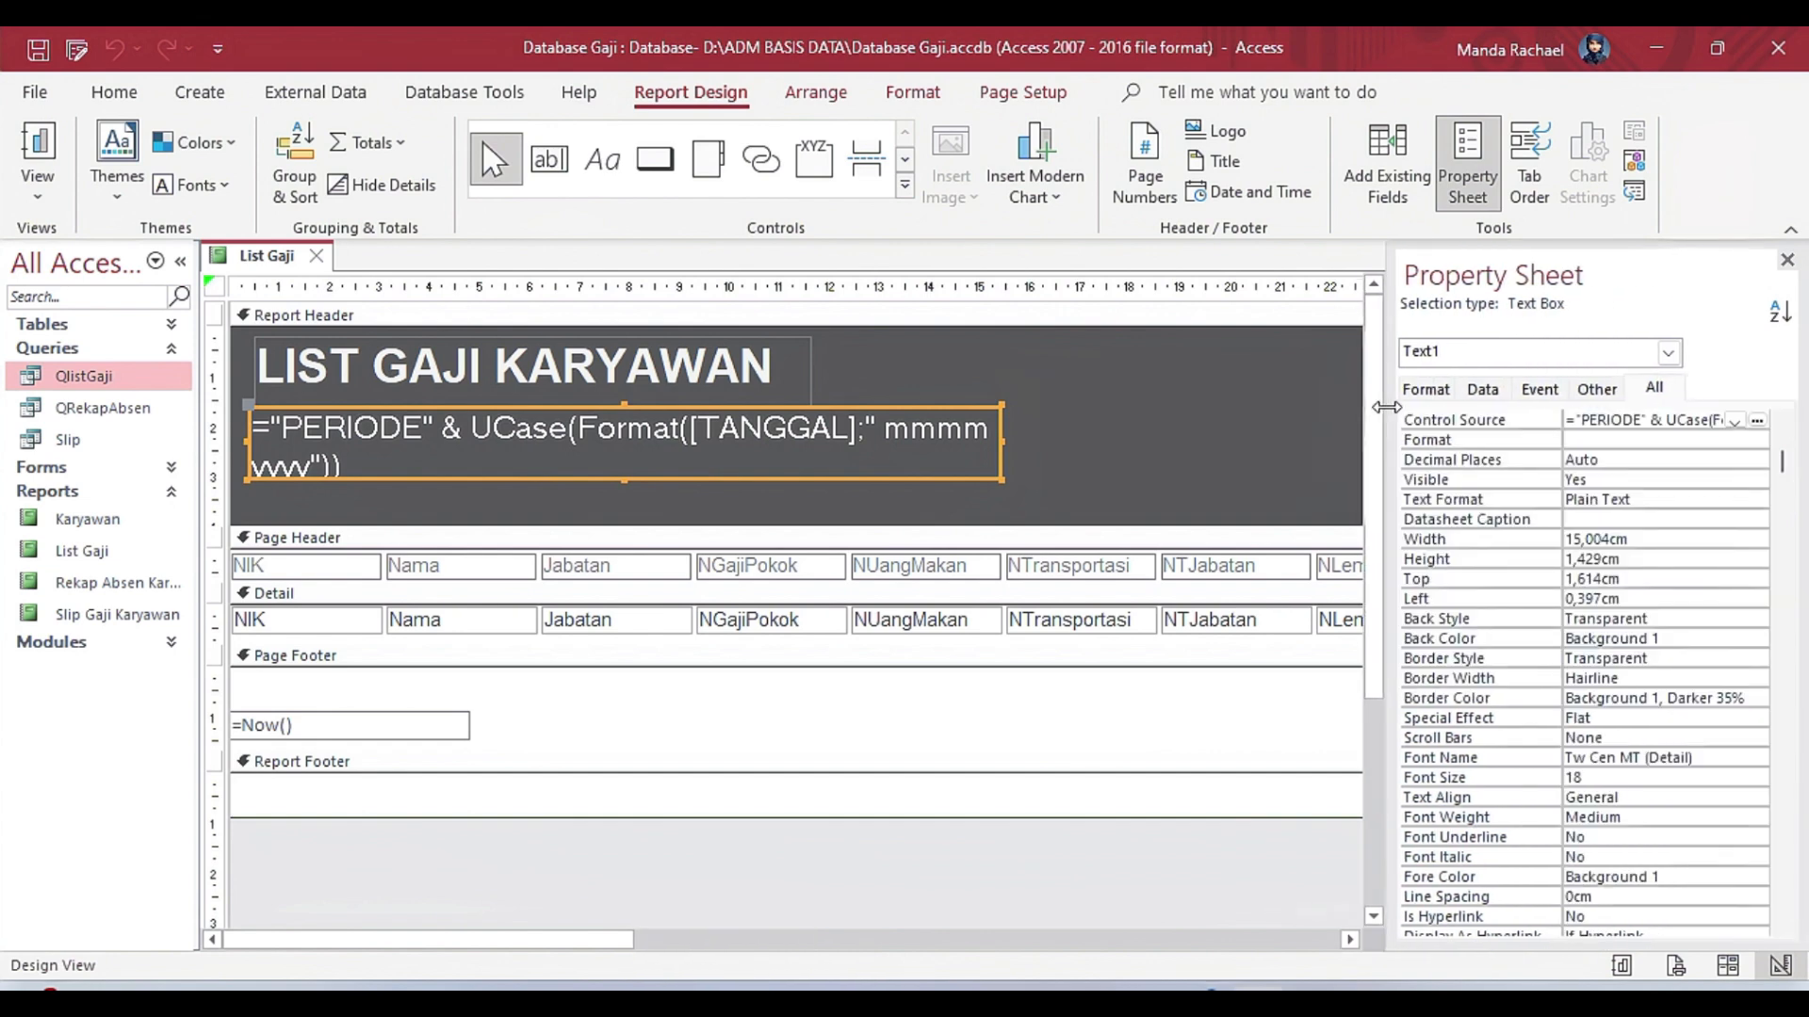
click(1245, 467)
click(1668, 352)
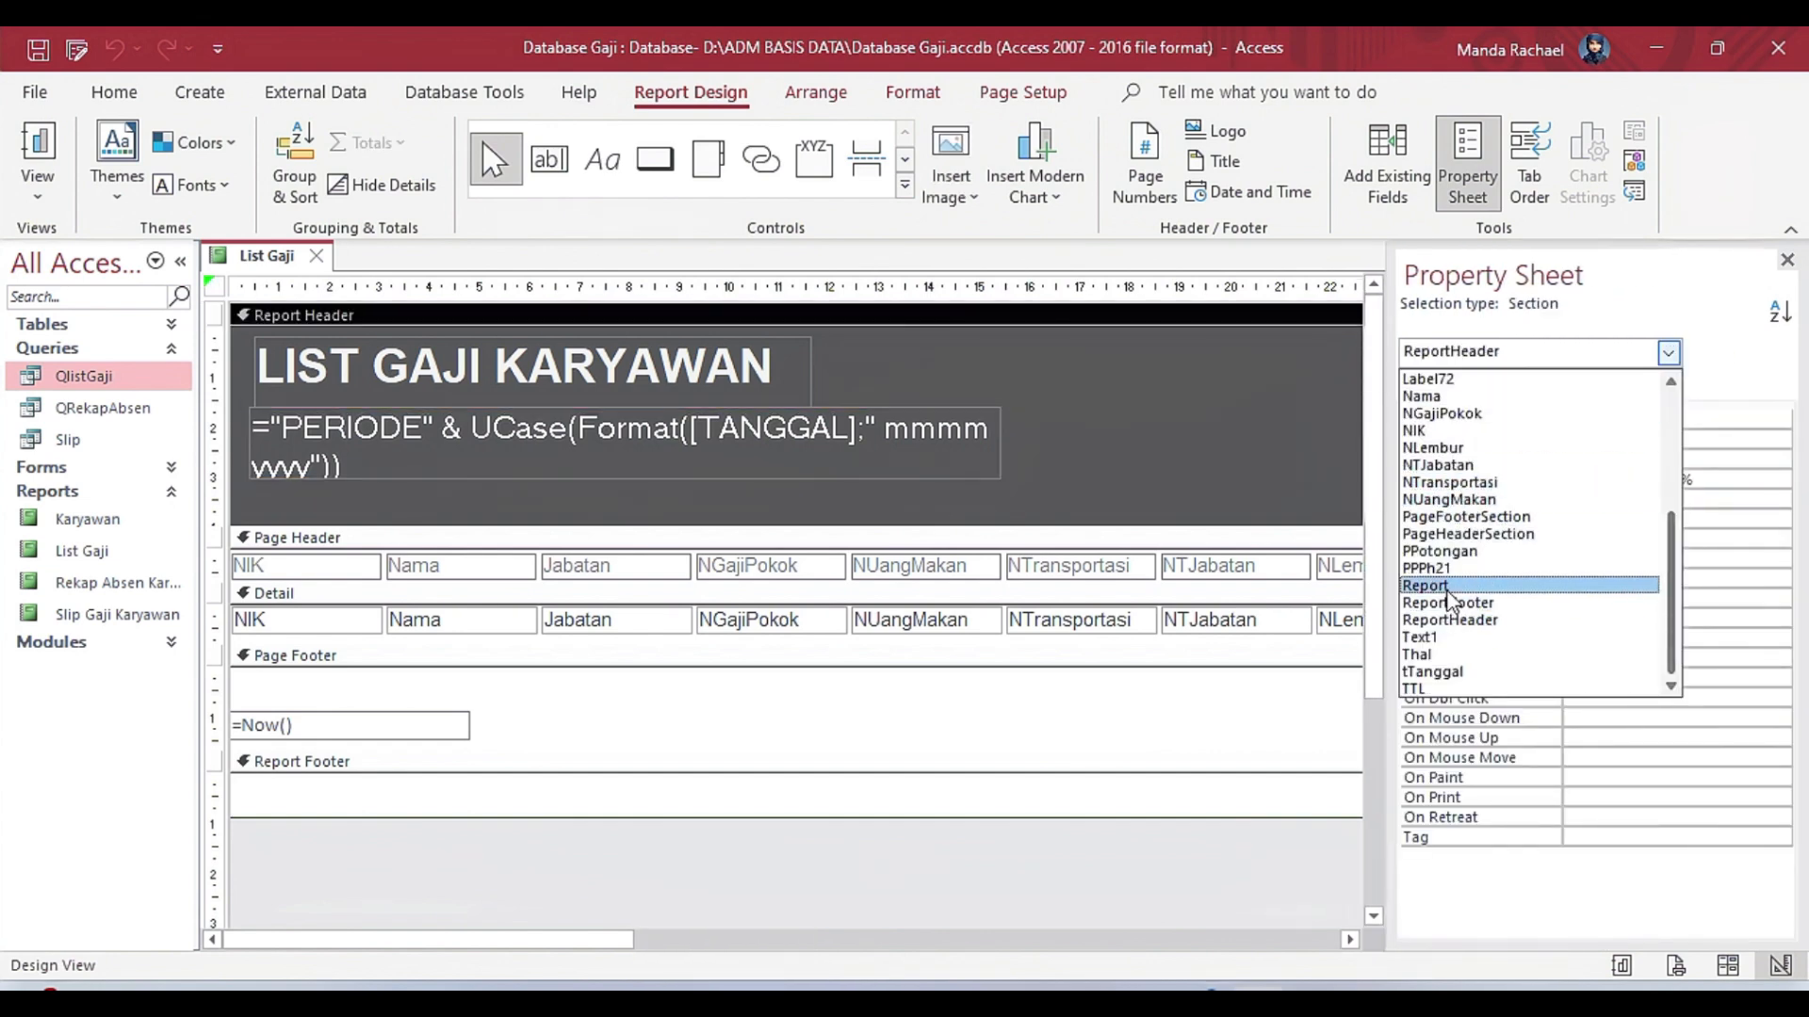
click(1446, 586)
click(1571, 420)
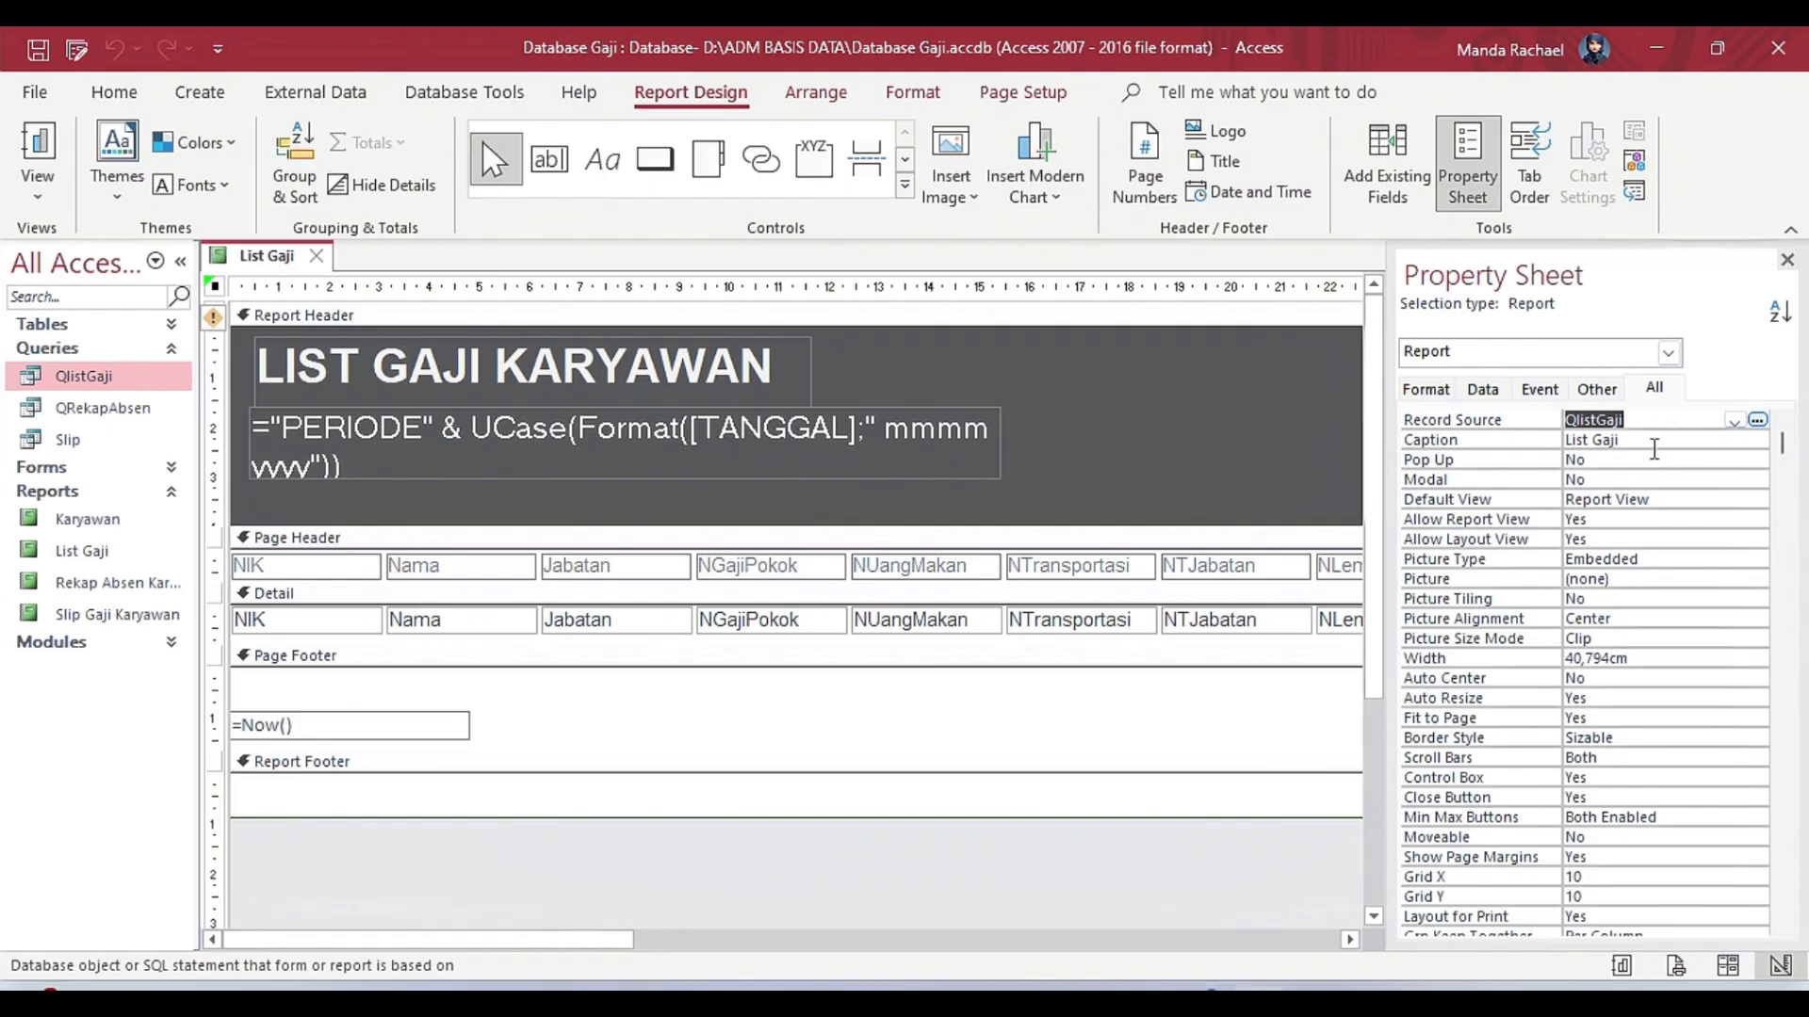
Examine the report's other properties one by one, from Caption down through Key Preview.
click(1654, 449)
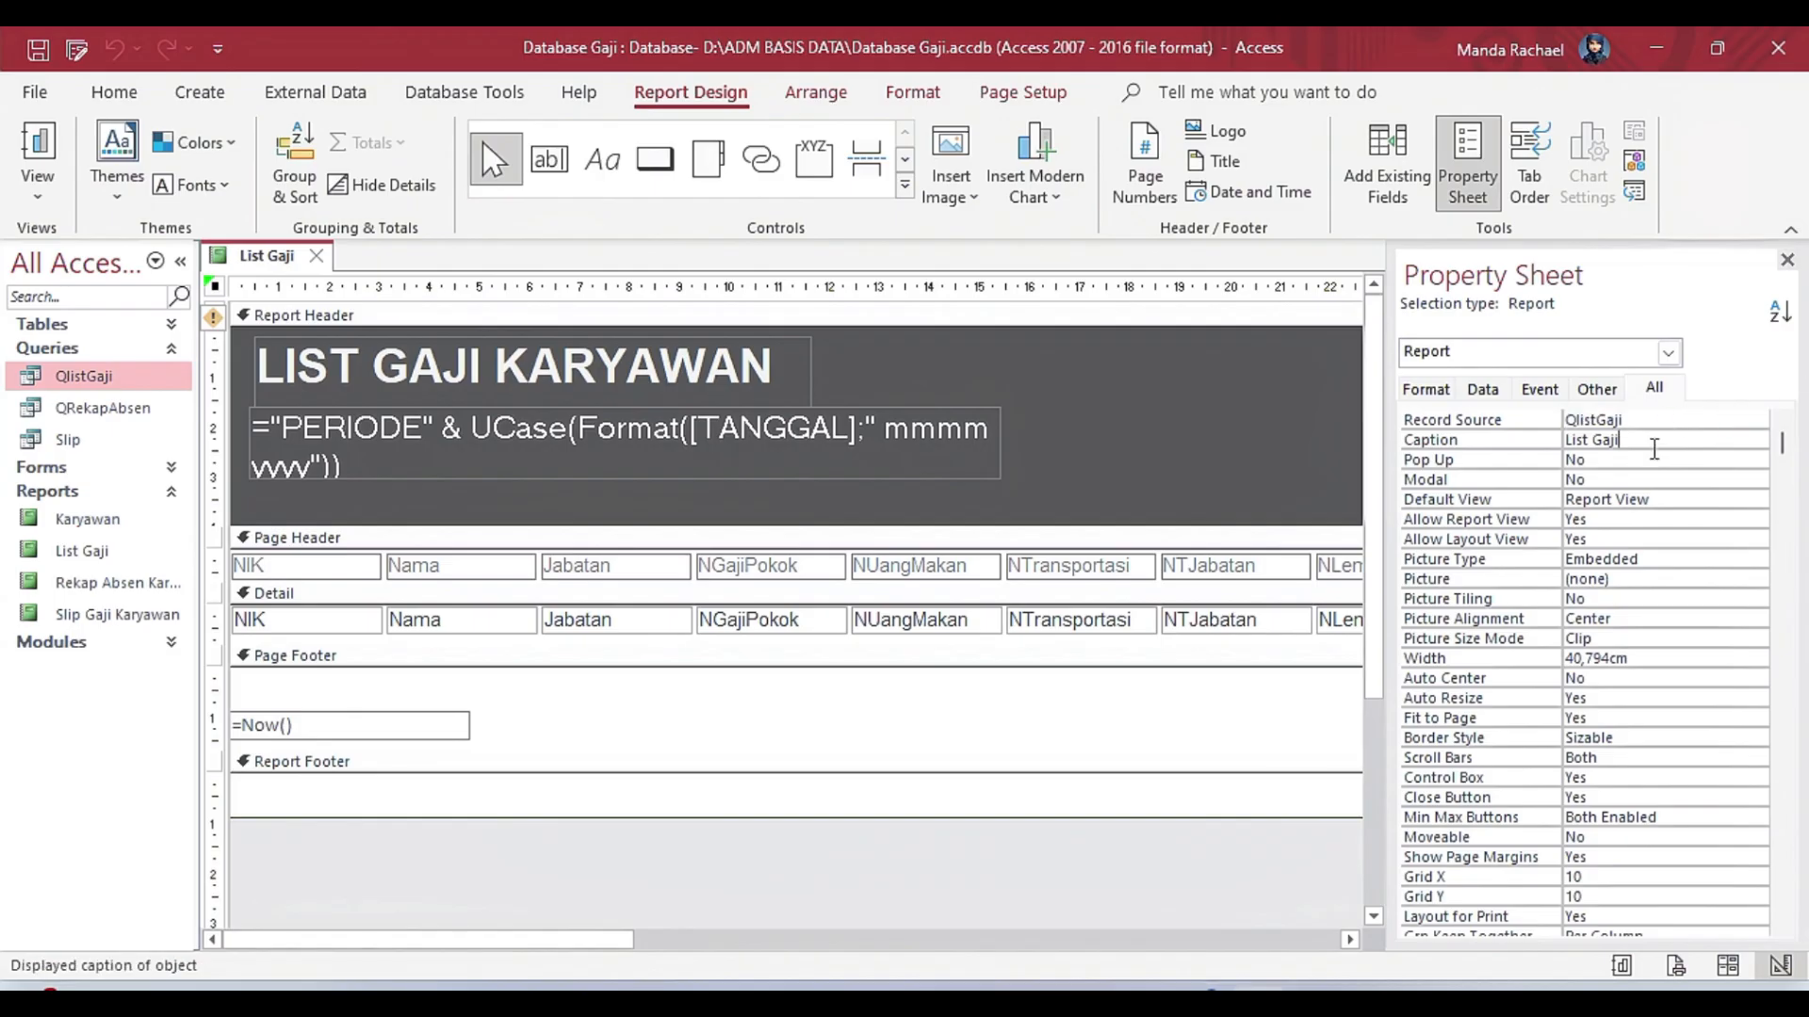
key(Down)
key(Down)
key(Down)
key(Down)
key(Down)
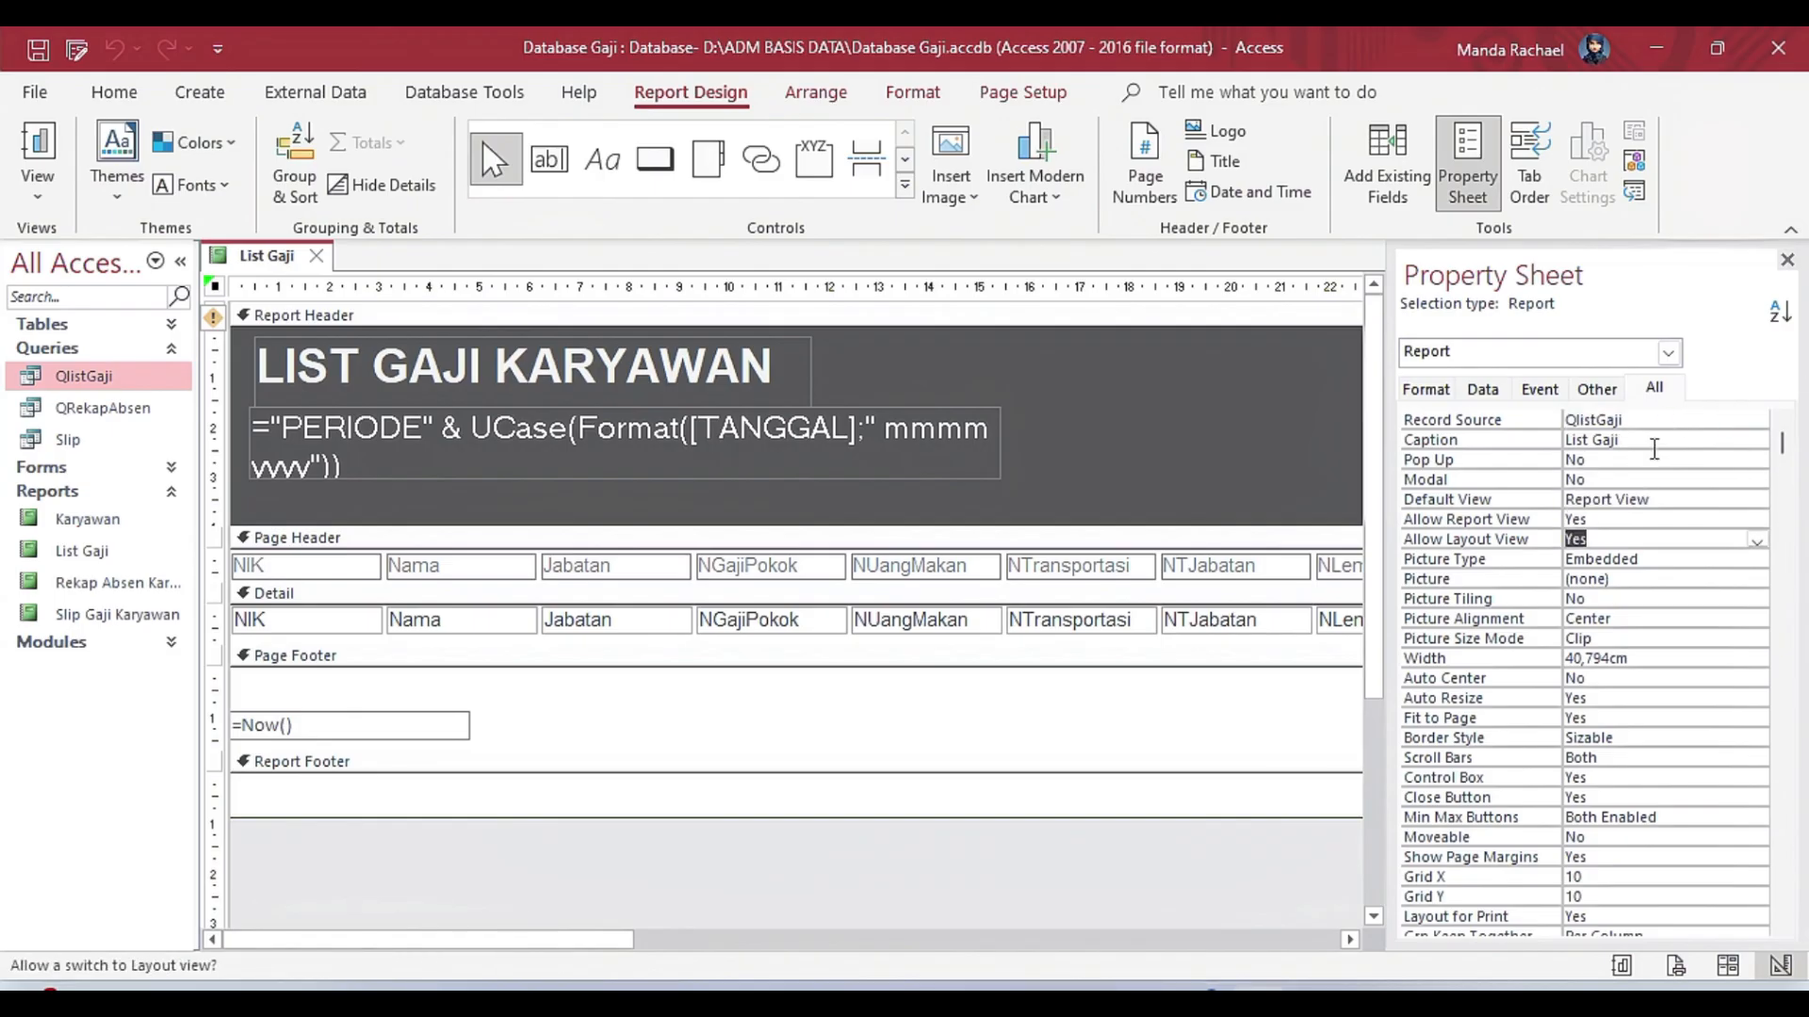
key(Down)
key(Down)
key(Down)
key(Down)
key(Down)
key(Down)
key(Down)
key(Down)
key(Down)
key(Down)
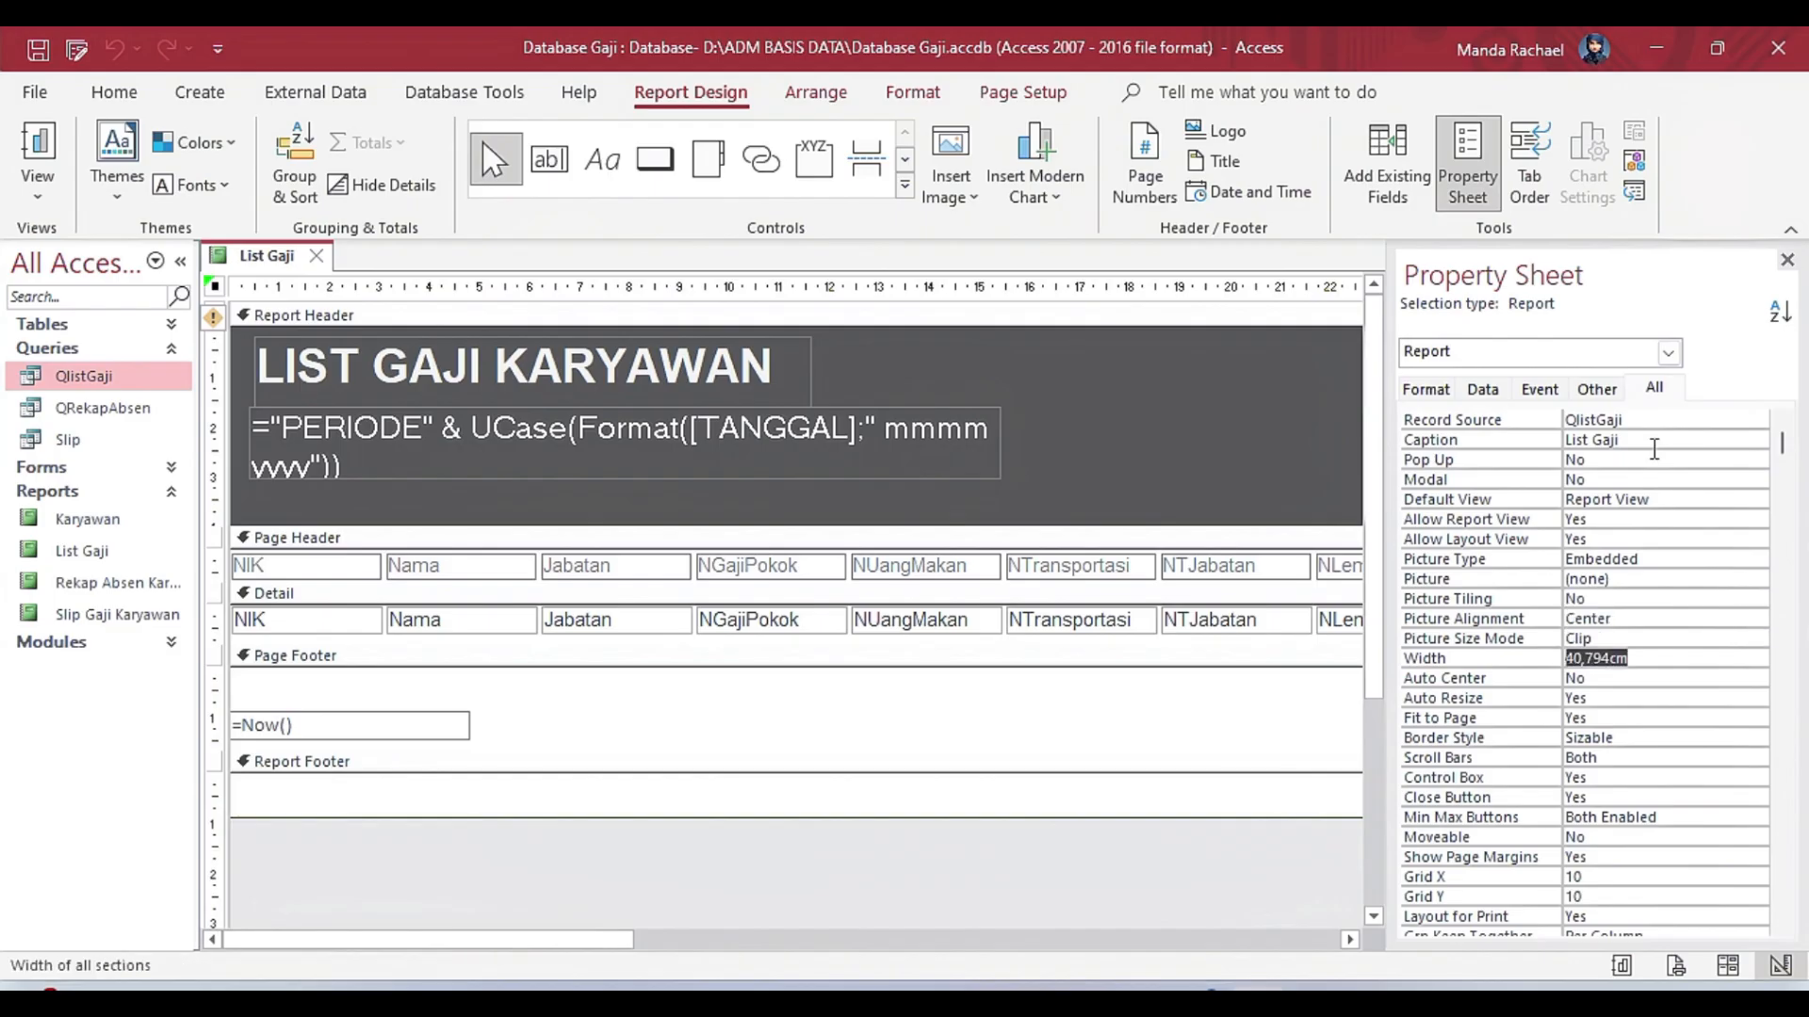
key(Down)
key(Down)
key(Down)
key(Down)
key(Down)
key(Down)
key(Down)
key(Down)
key(Down)
key(Down)
key(Down)
key(Down)
key(Down)
key(Down)
key(Down)
key(Down)
key(Down)
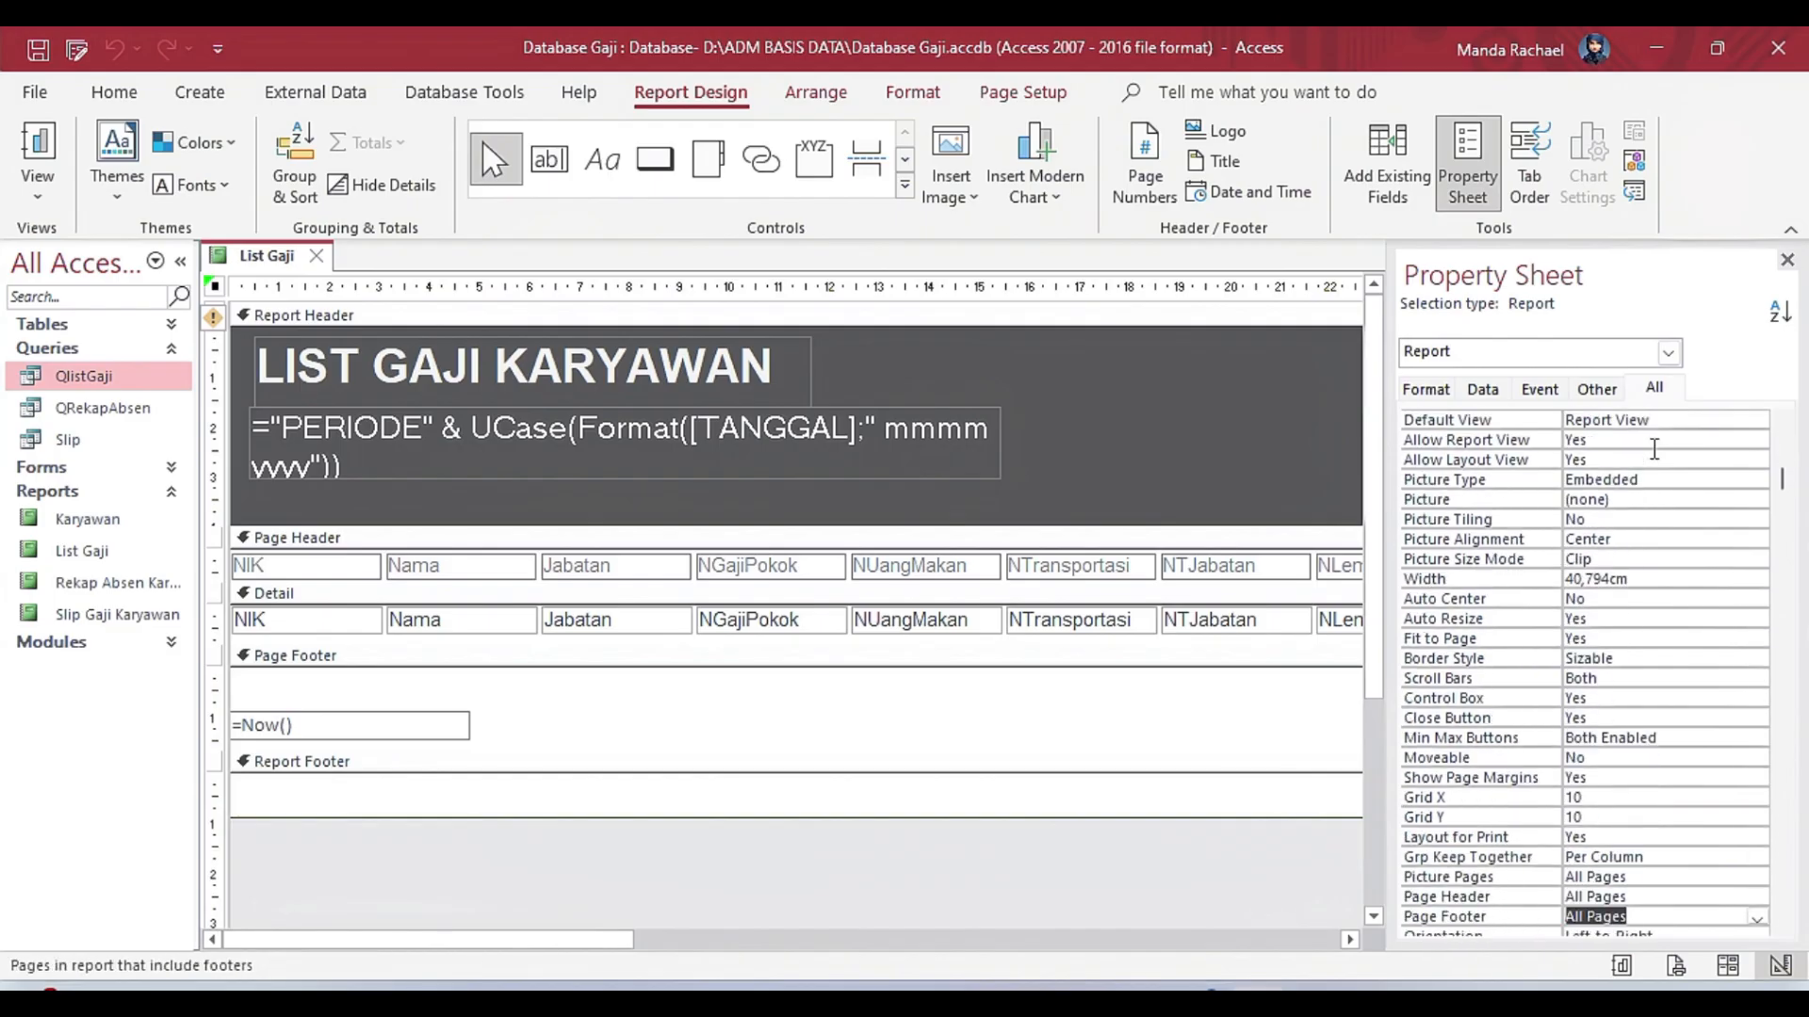
key(Down)
key(Down)
key(Down)
key(Down)
key(Down)
key(Down)
key(Down)
key(Down)
key(Down)
key(Down)
key(Down)
key(Down)
key(Down)
key(Down)
key(Down)
key(Down)
key(Down)
key(Down)
key(Down)
key(Down)
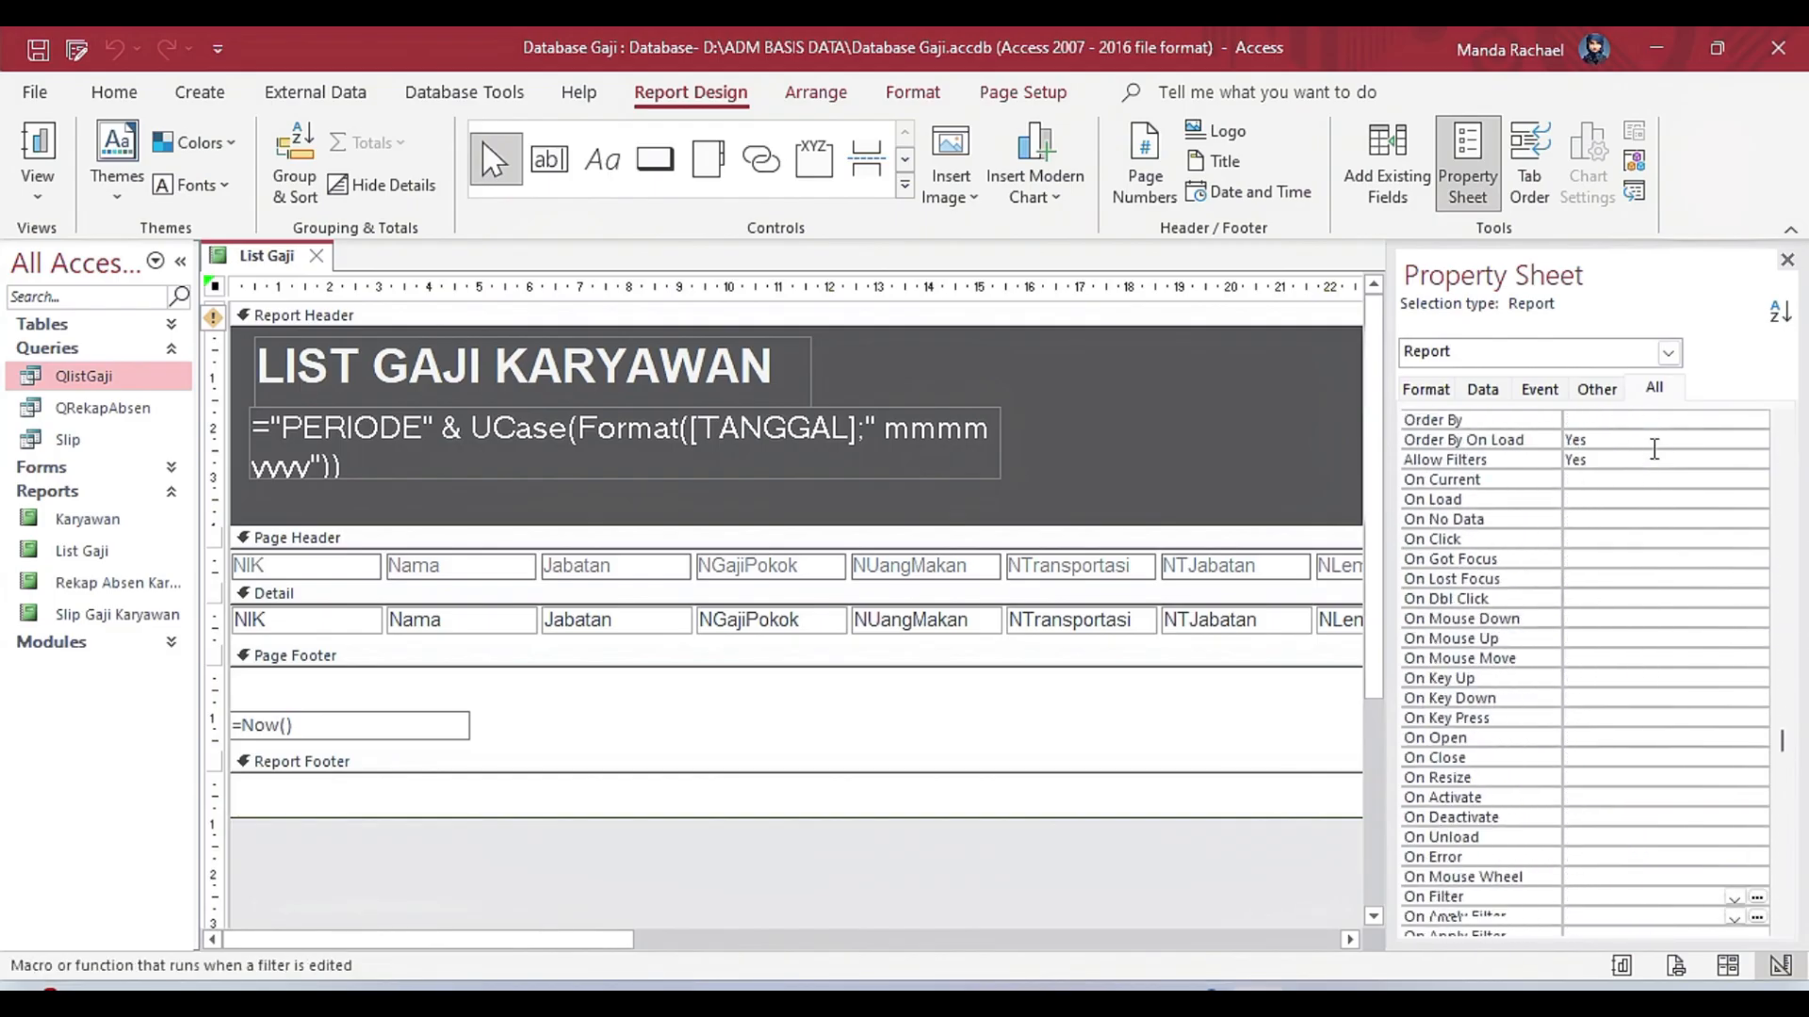
key(Down)
key(Down)
key(Down)
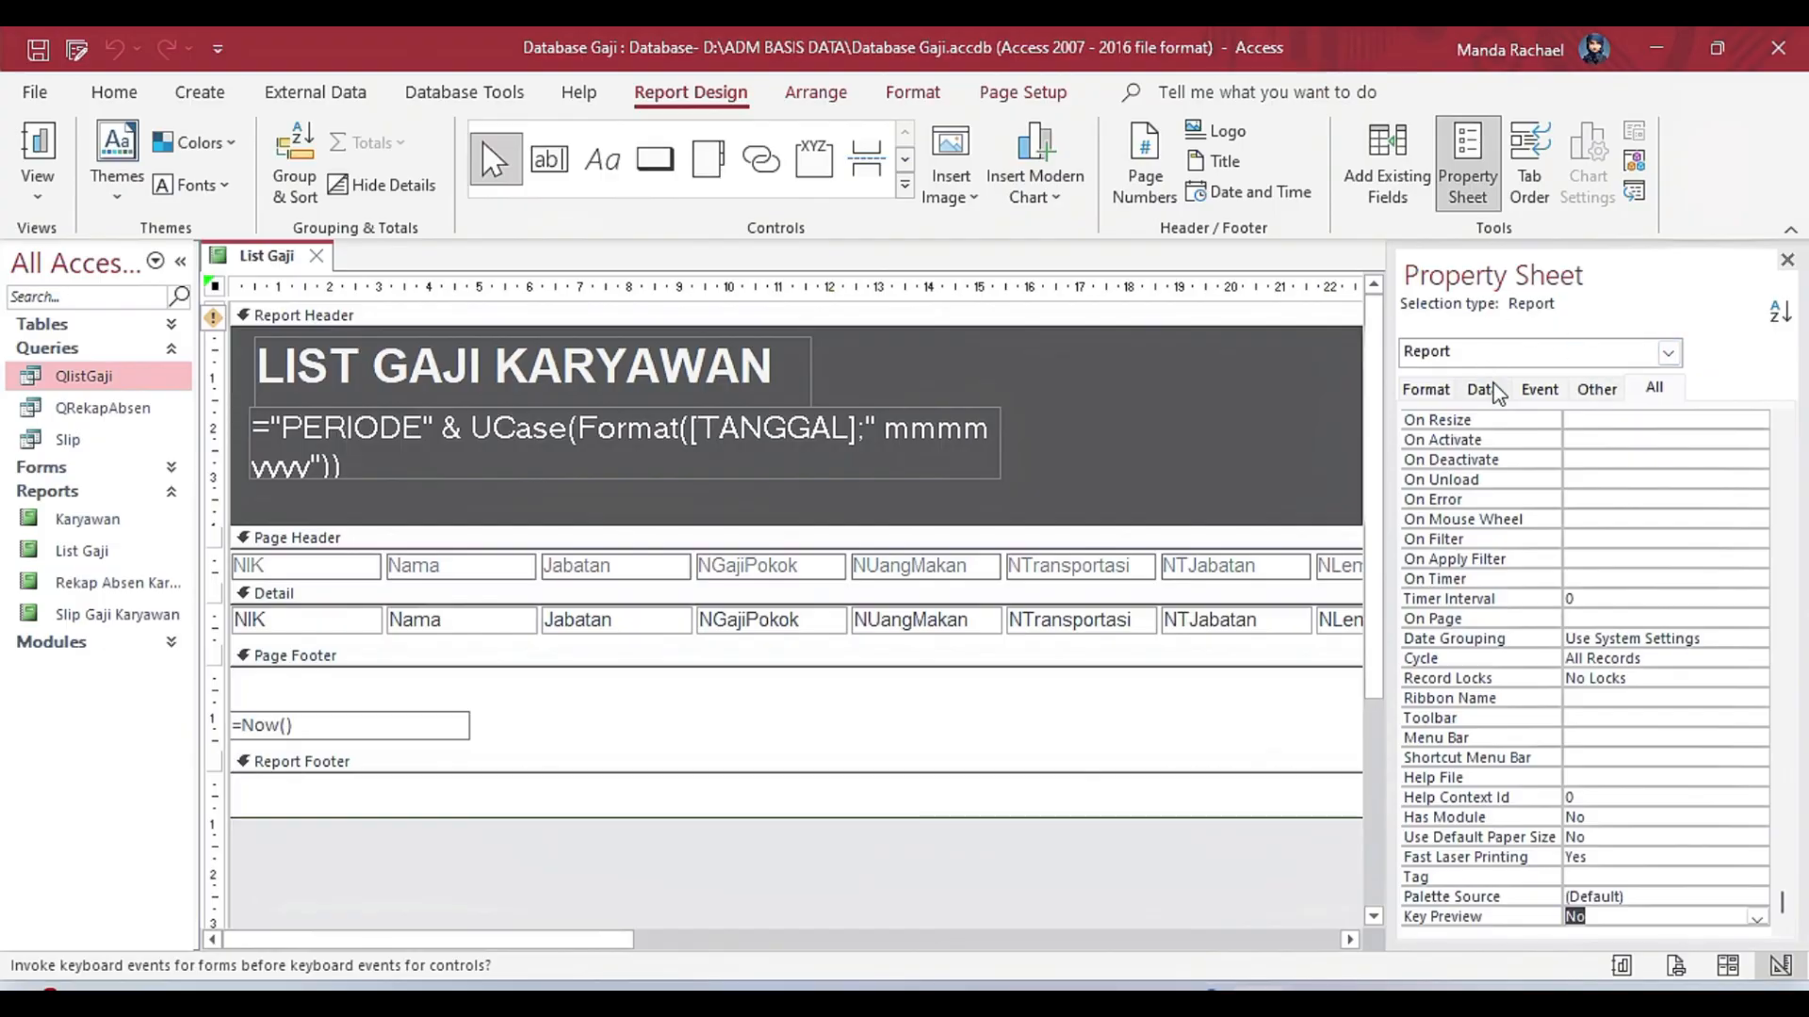
Inspect the properties of the header's period text box and the page footer's date and page-number text boxes.
click(563, 476)
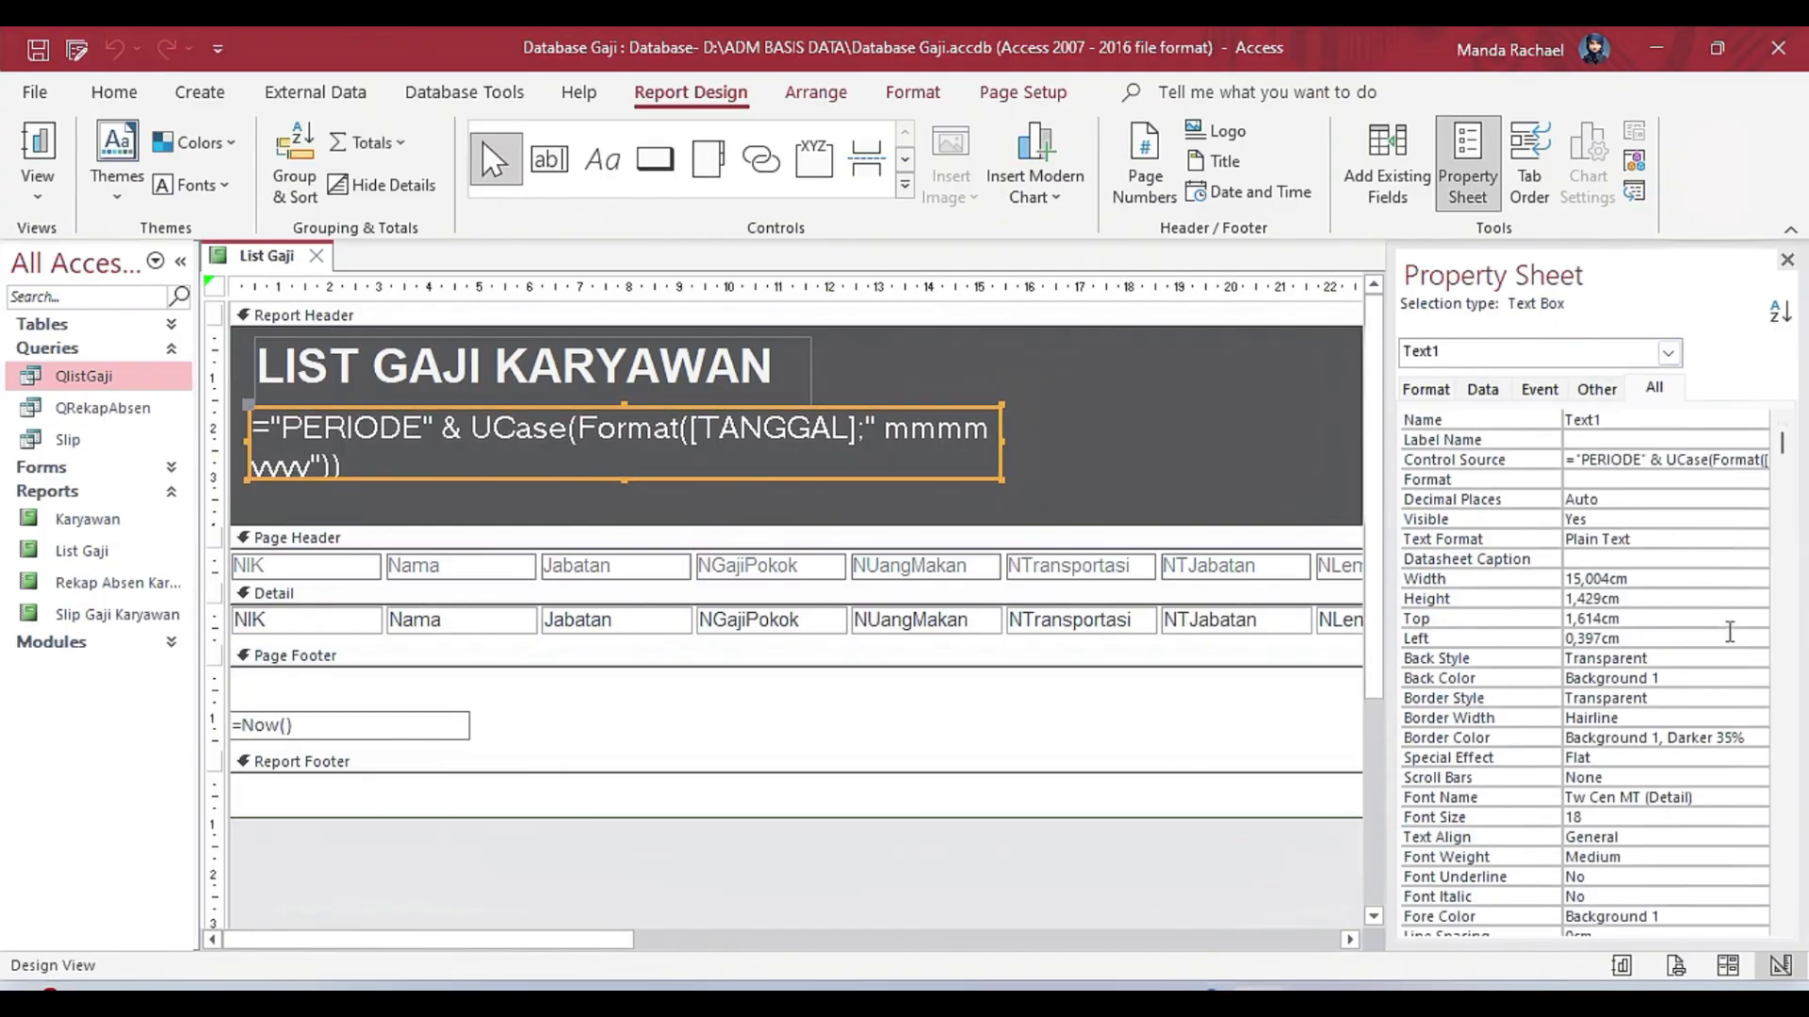
click(423, 730)
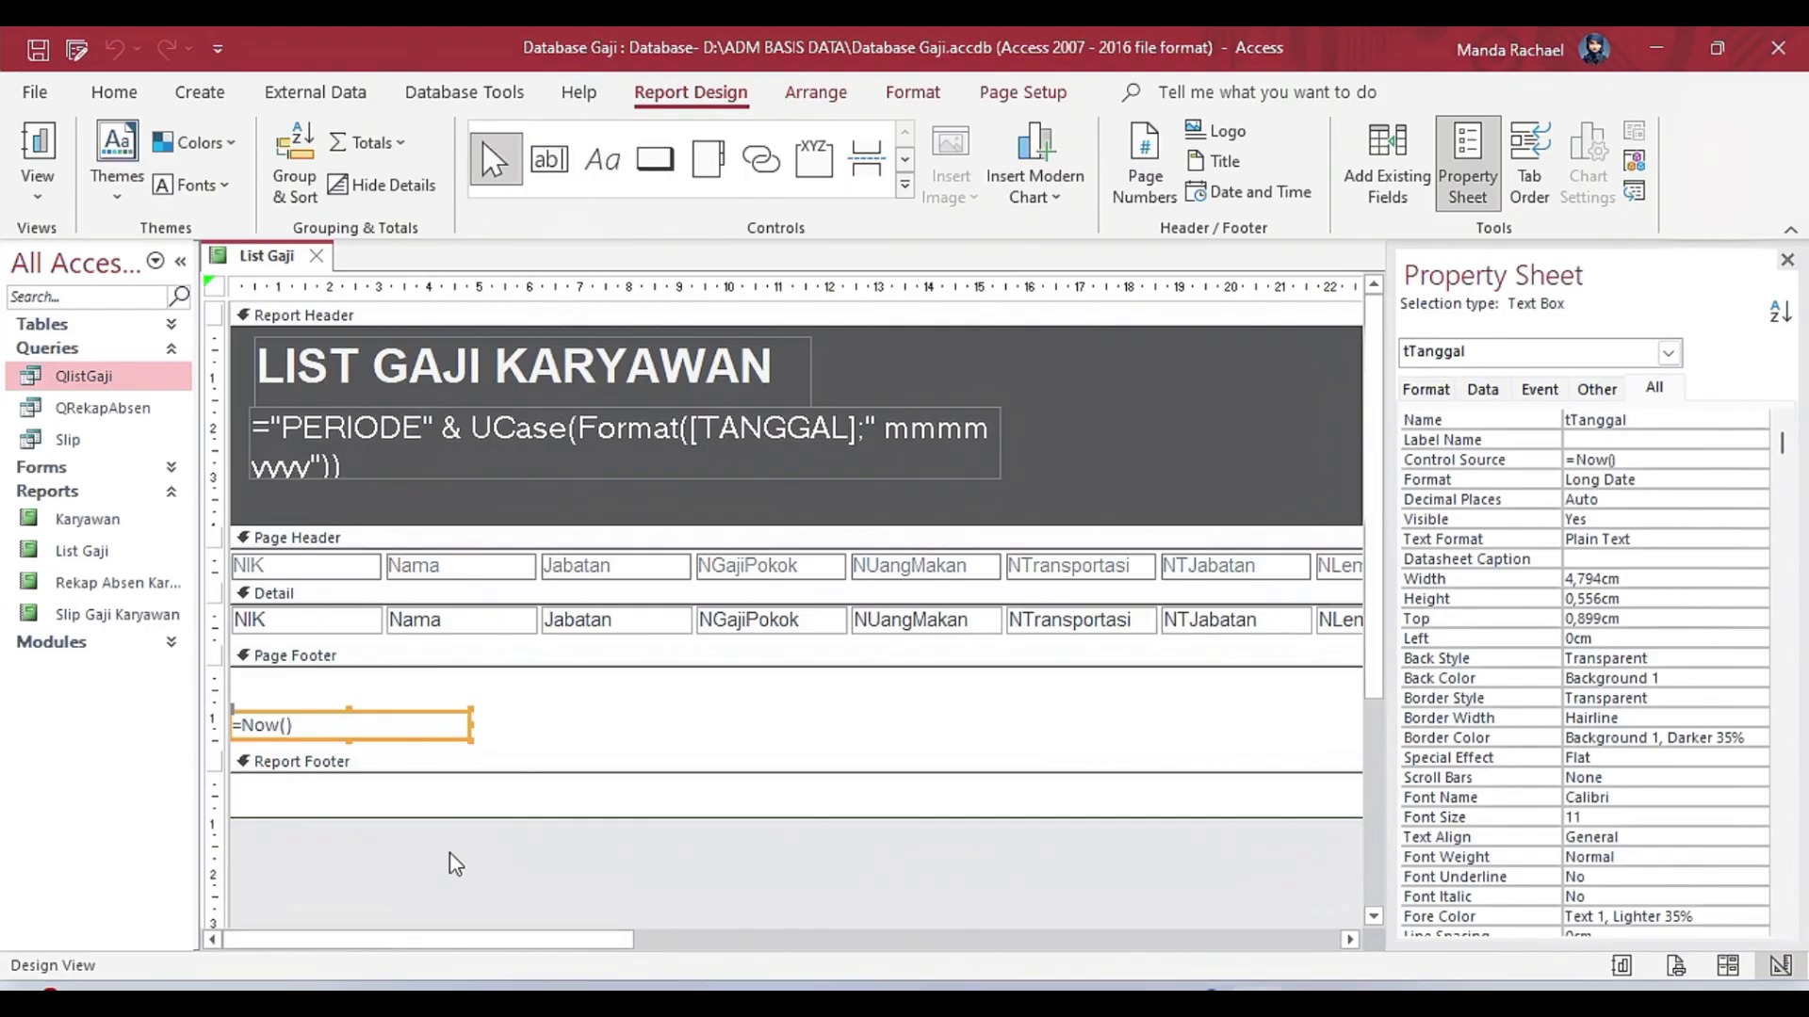
drag(485, 941, 1008, 940)
click(979, 731)
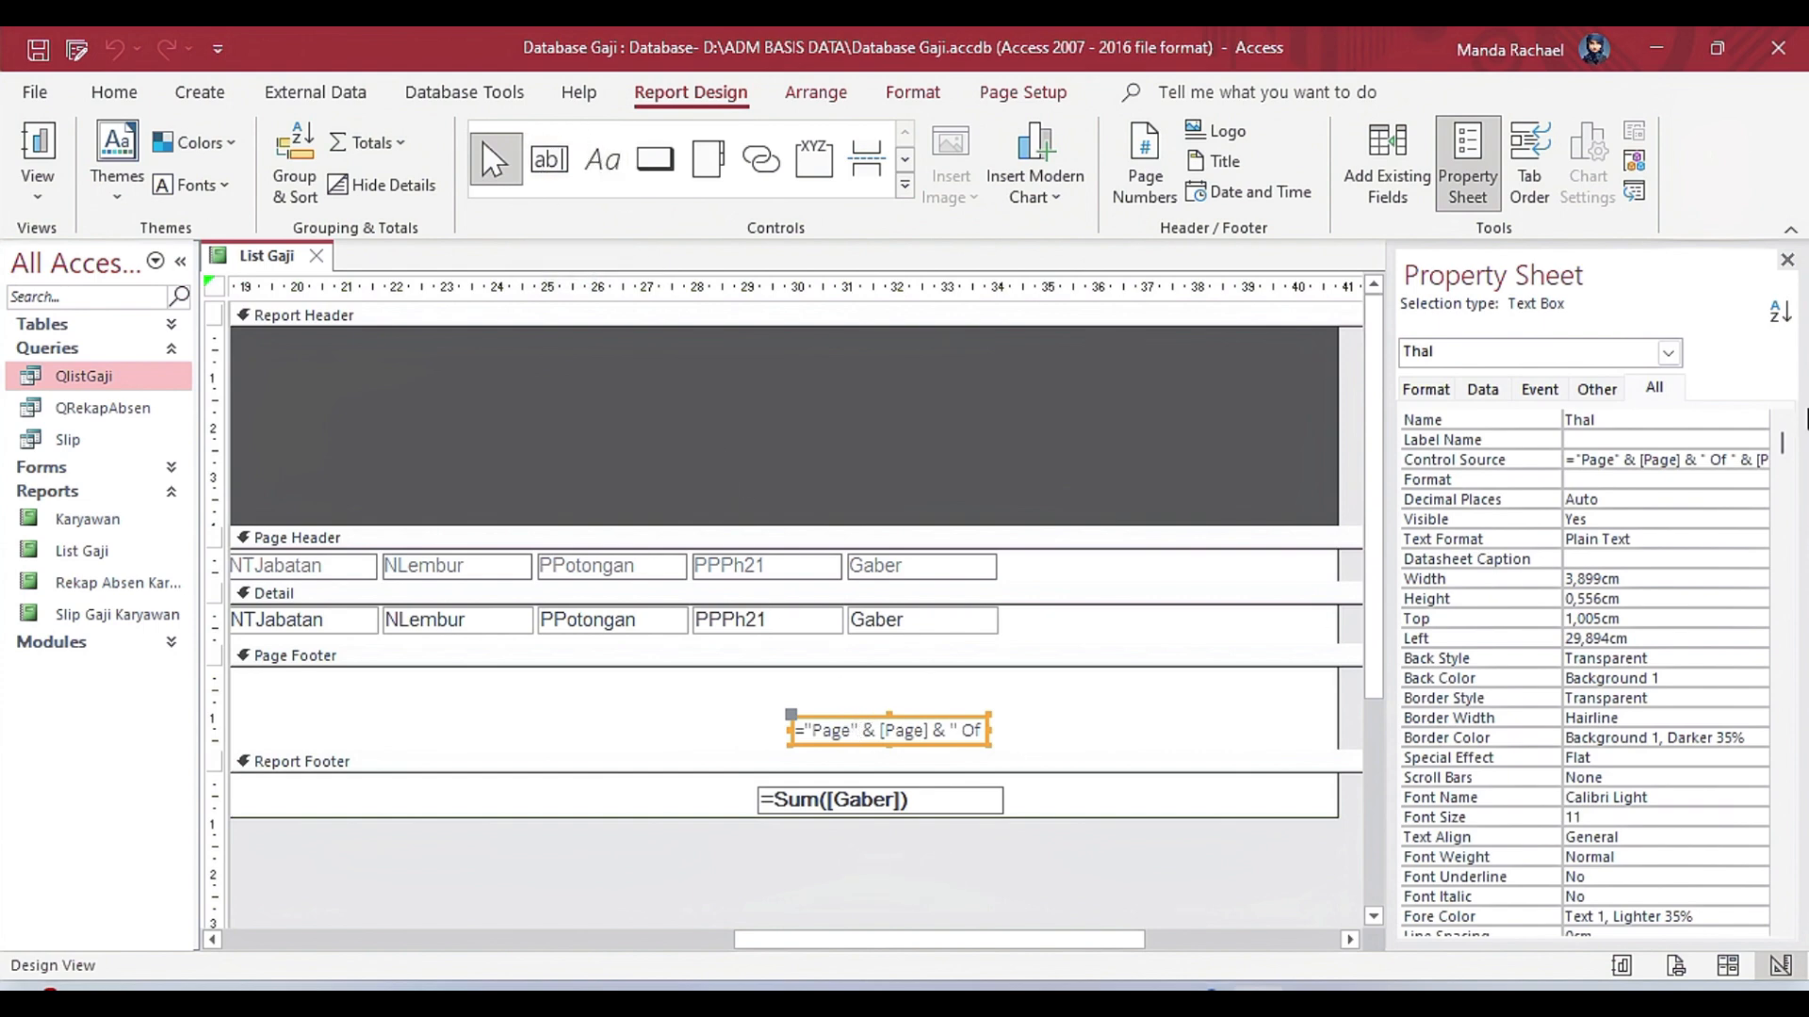
Widen the property sheet and view the page-number text box's full Control Source expression in the Expression Builder.
drag(1398, 612, 1347, 611)
click(1711, 459)
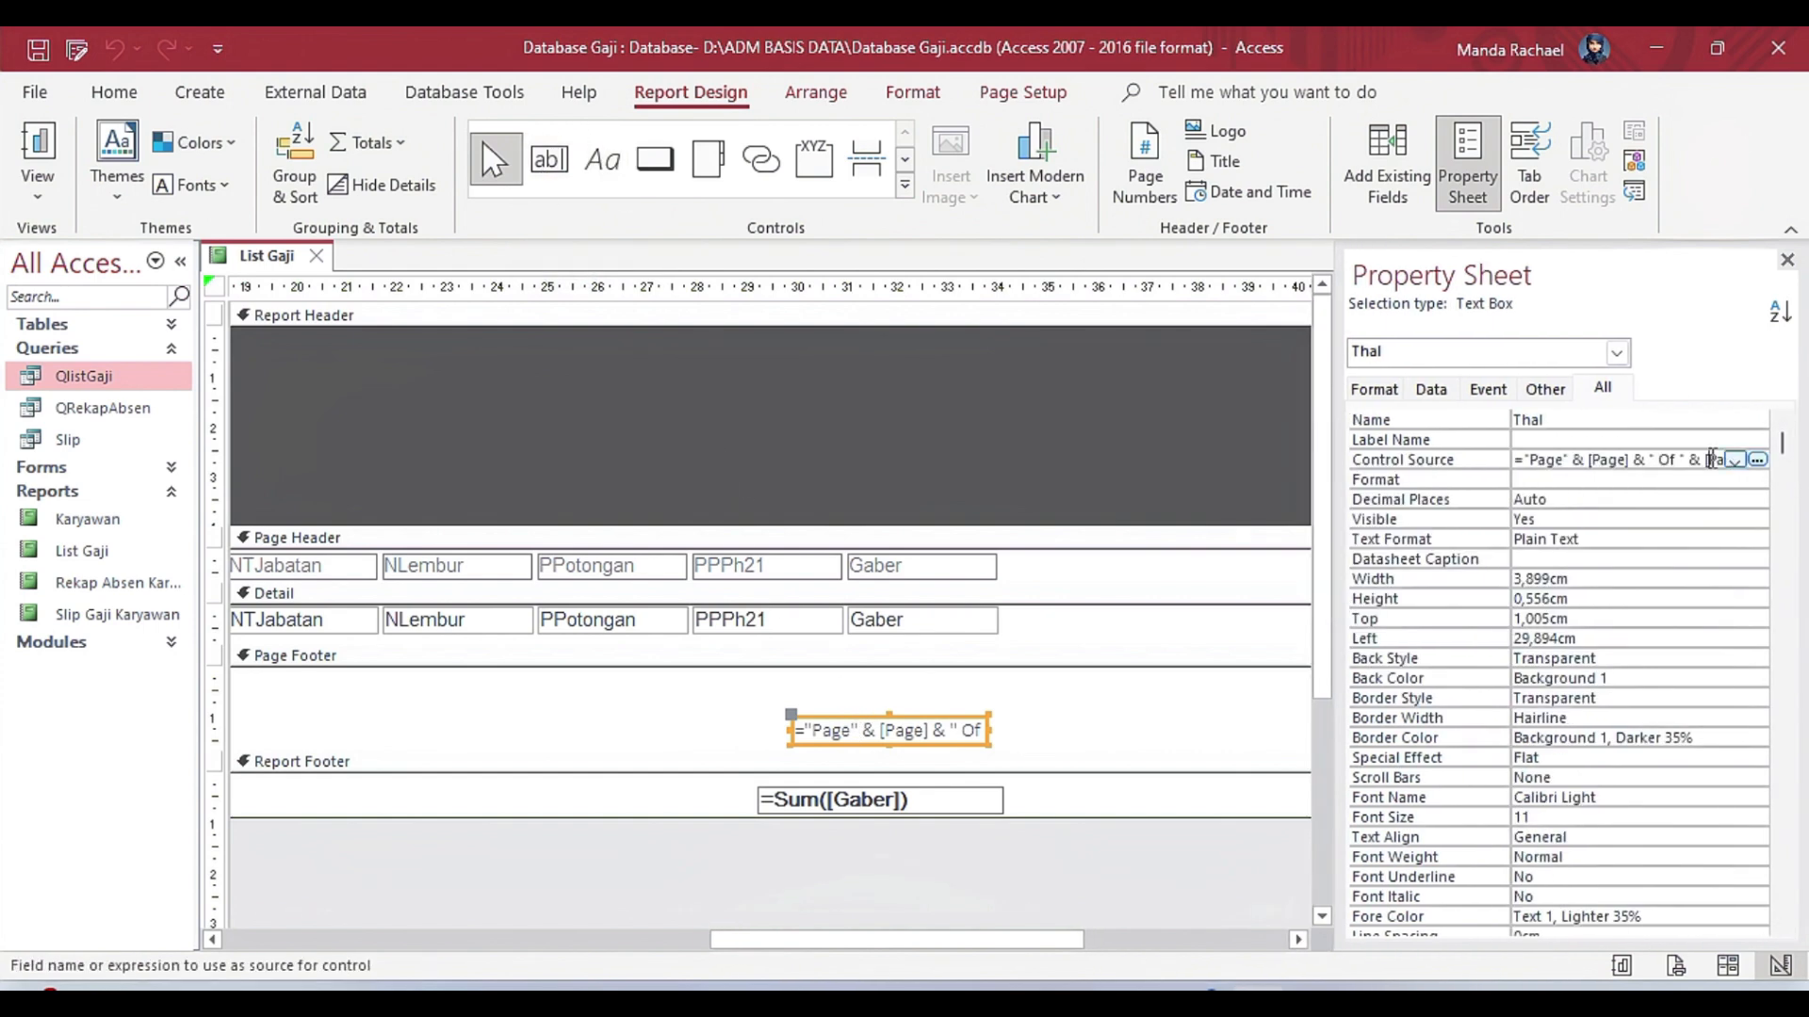
click(1757, 461)
drag(611, 278, 989, 287)
click(1172, 264)
Inspect the Name and Control Source of the report footer's Gaber total, along with the Gaber field in the Detail section.
click(941, 808)
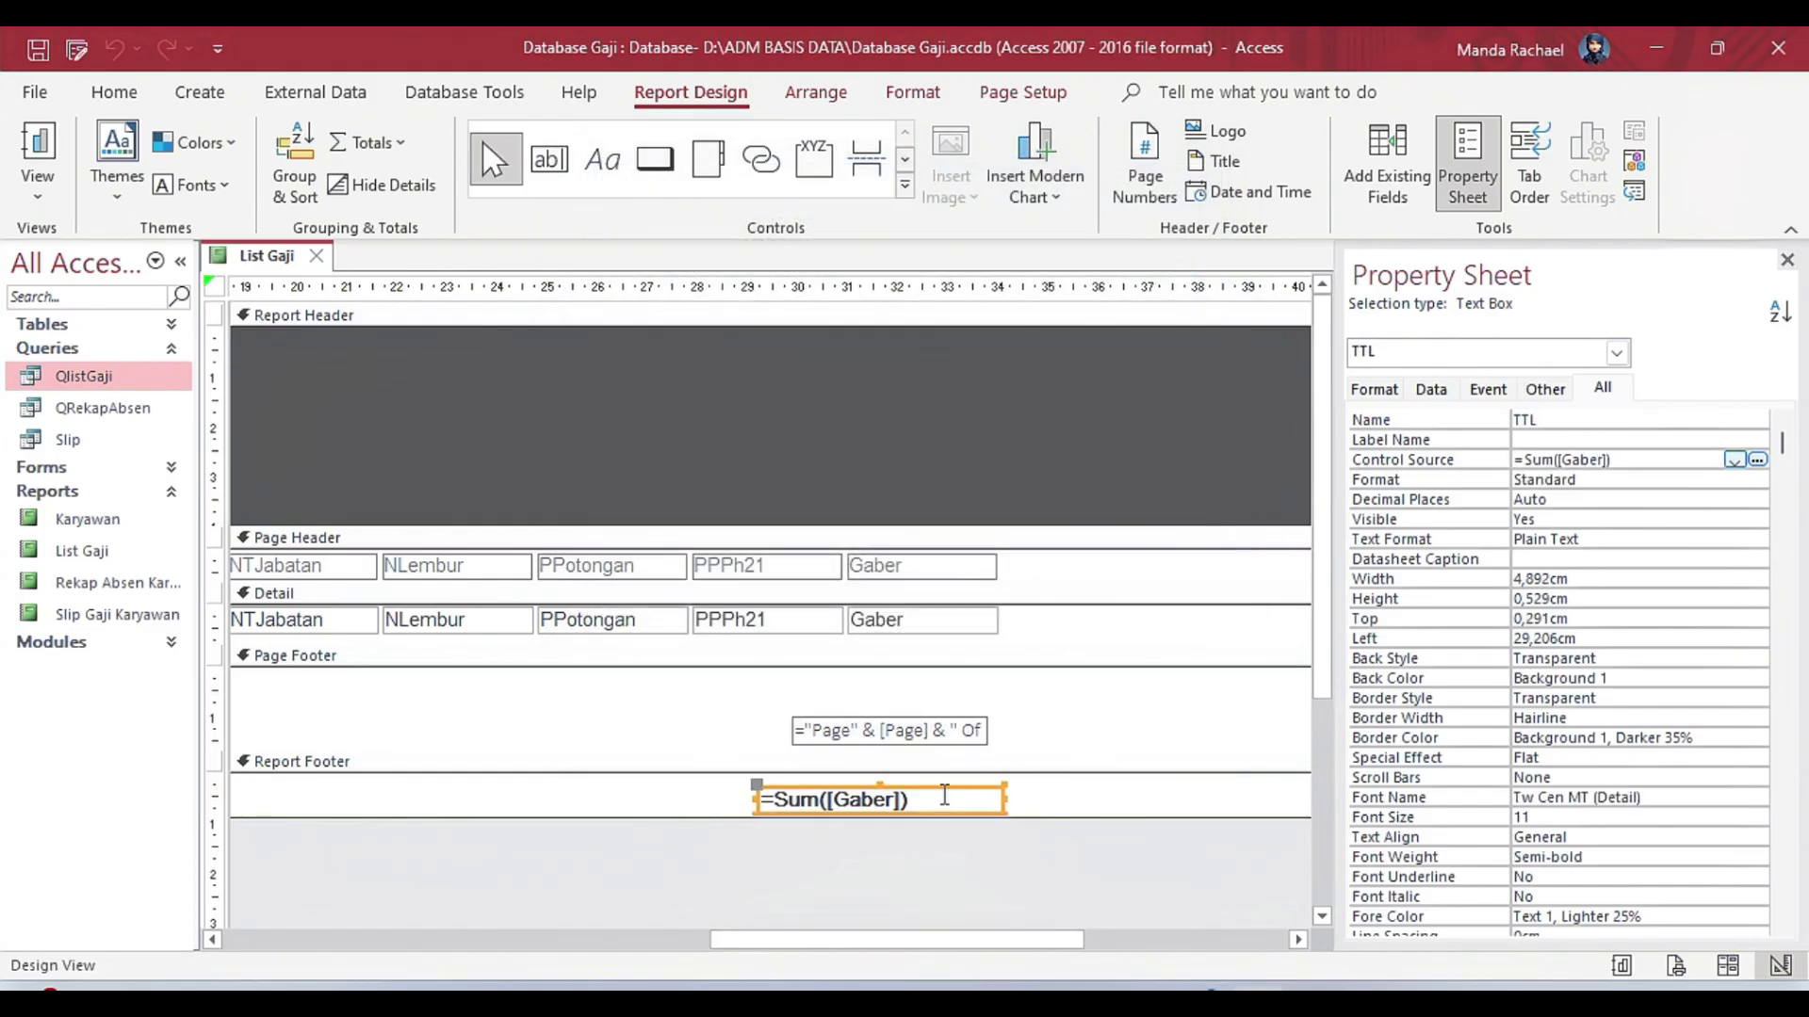
click(1638, 463)
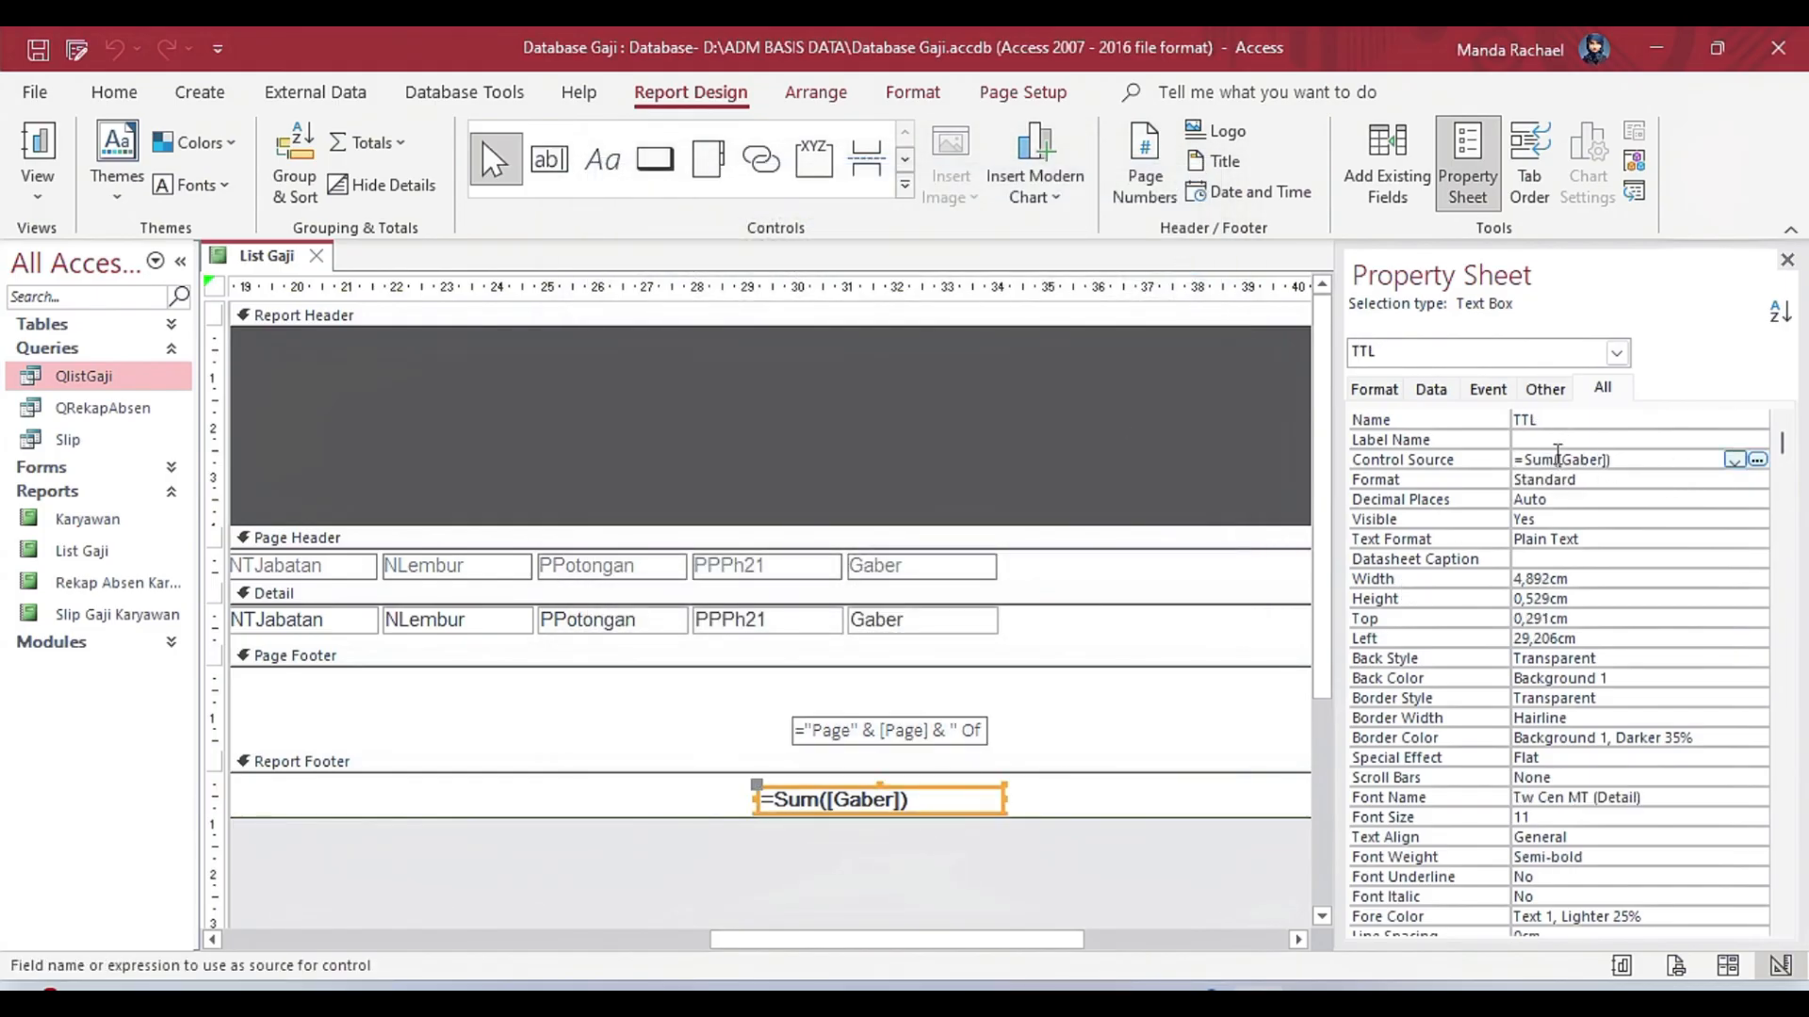
click(1530, 423)
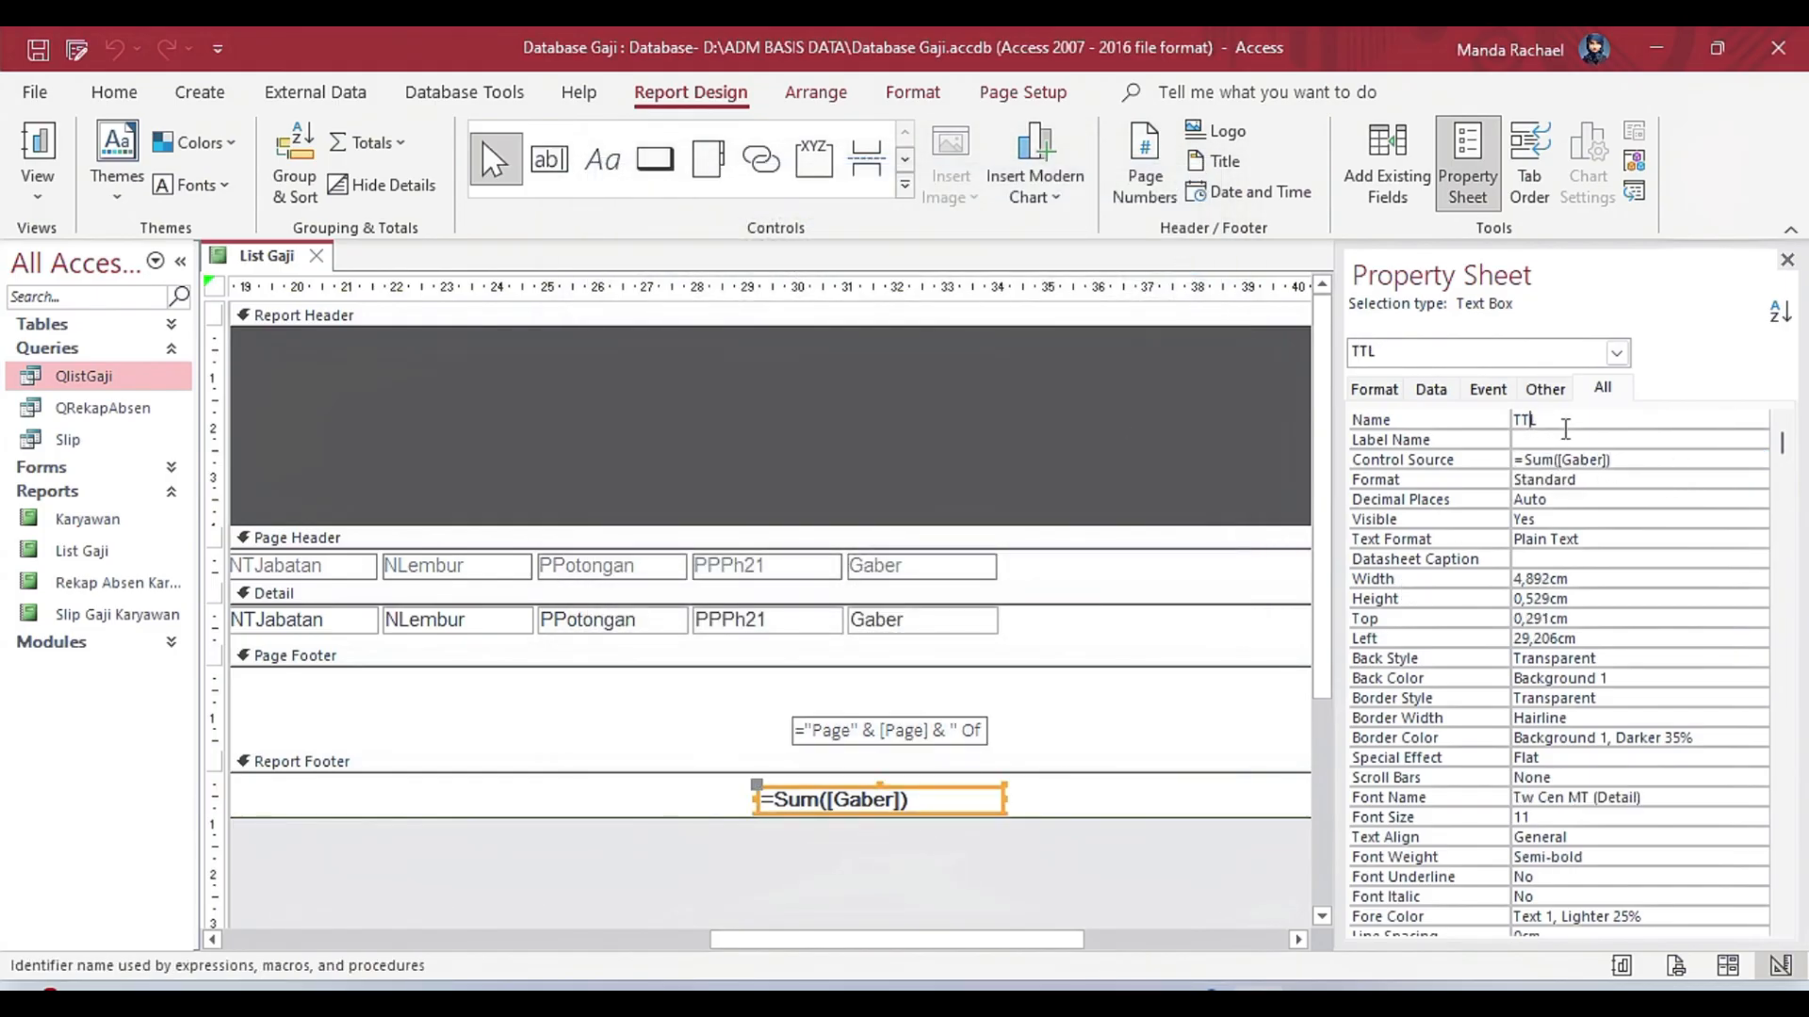
click(902, 624)
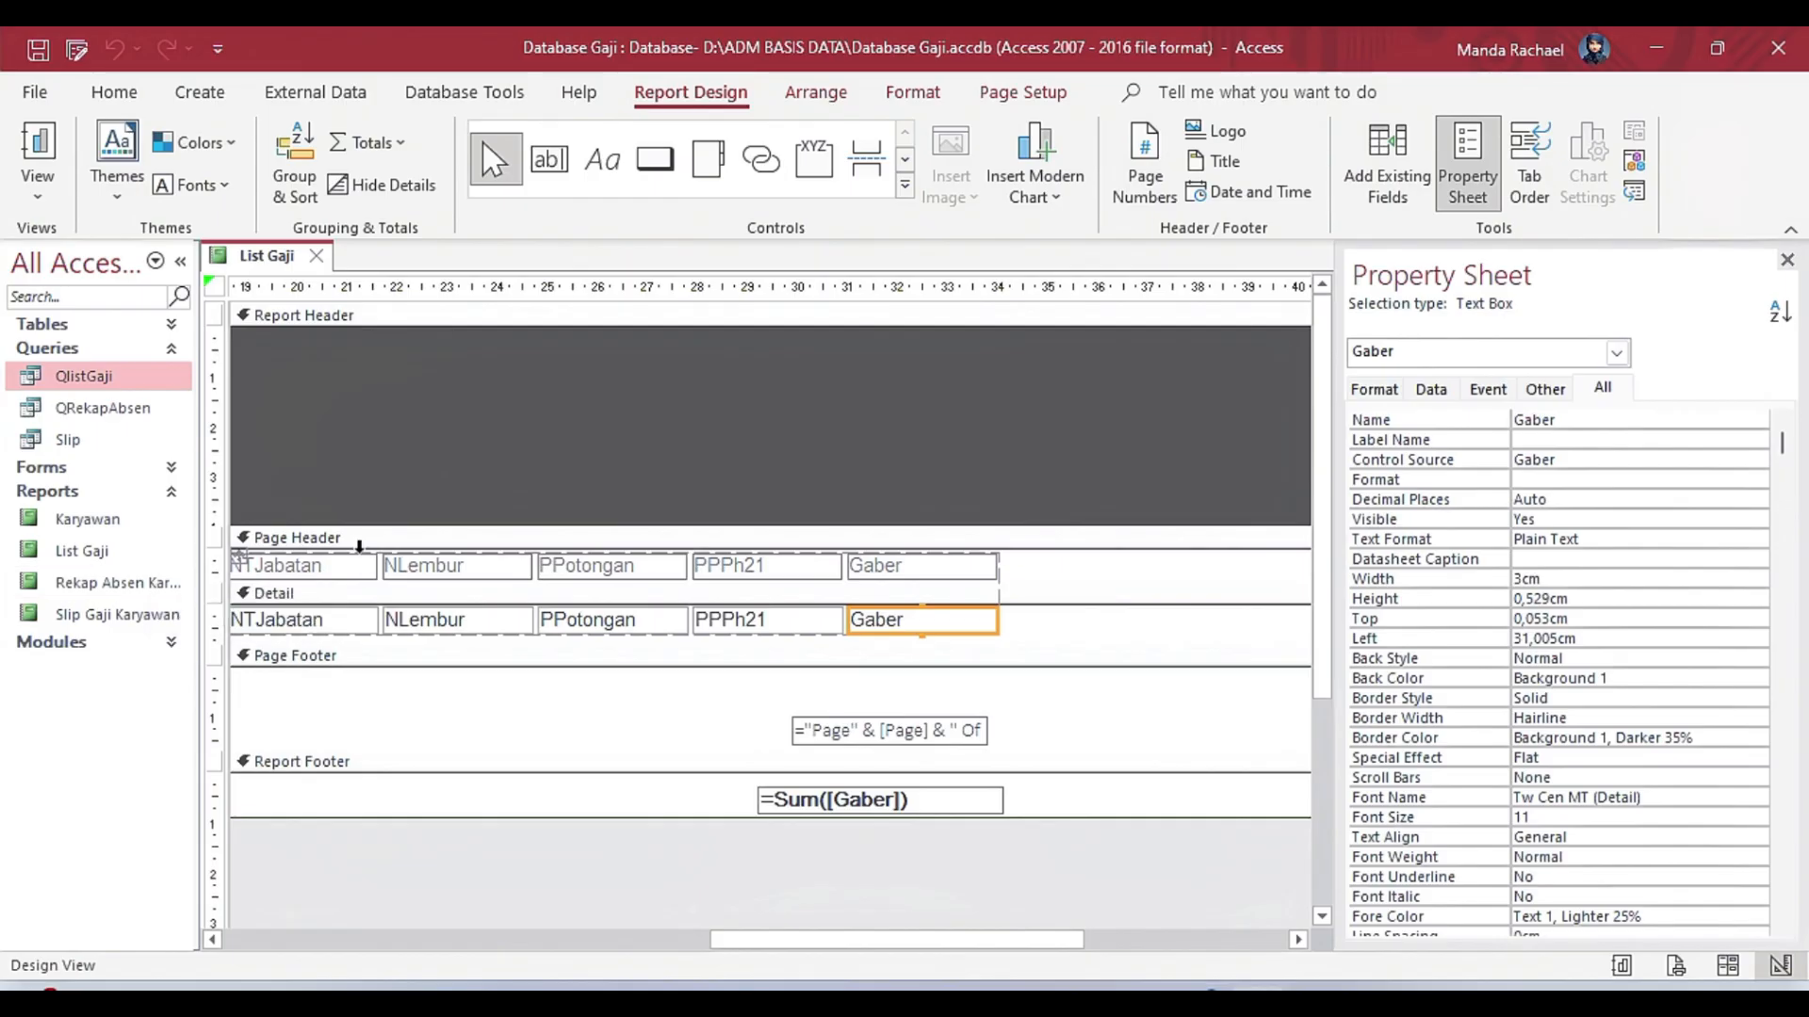
Check the List Gaji report in Print Preview, including its margin presets, and return to Design View.
right_click(261, 267)
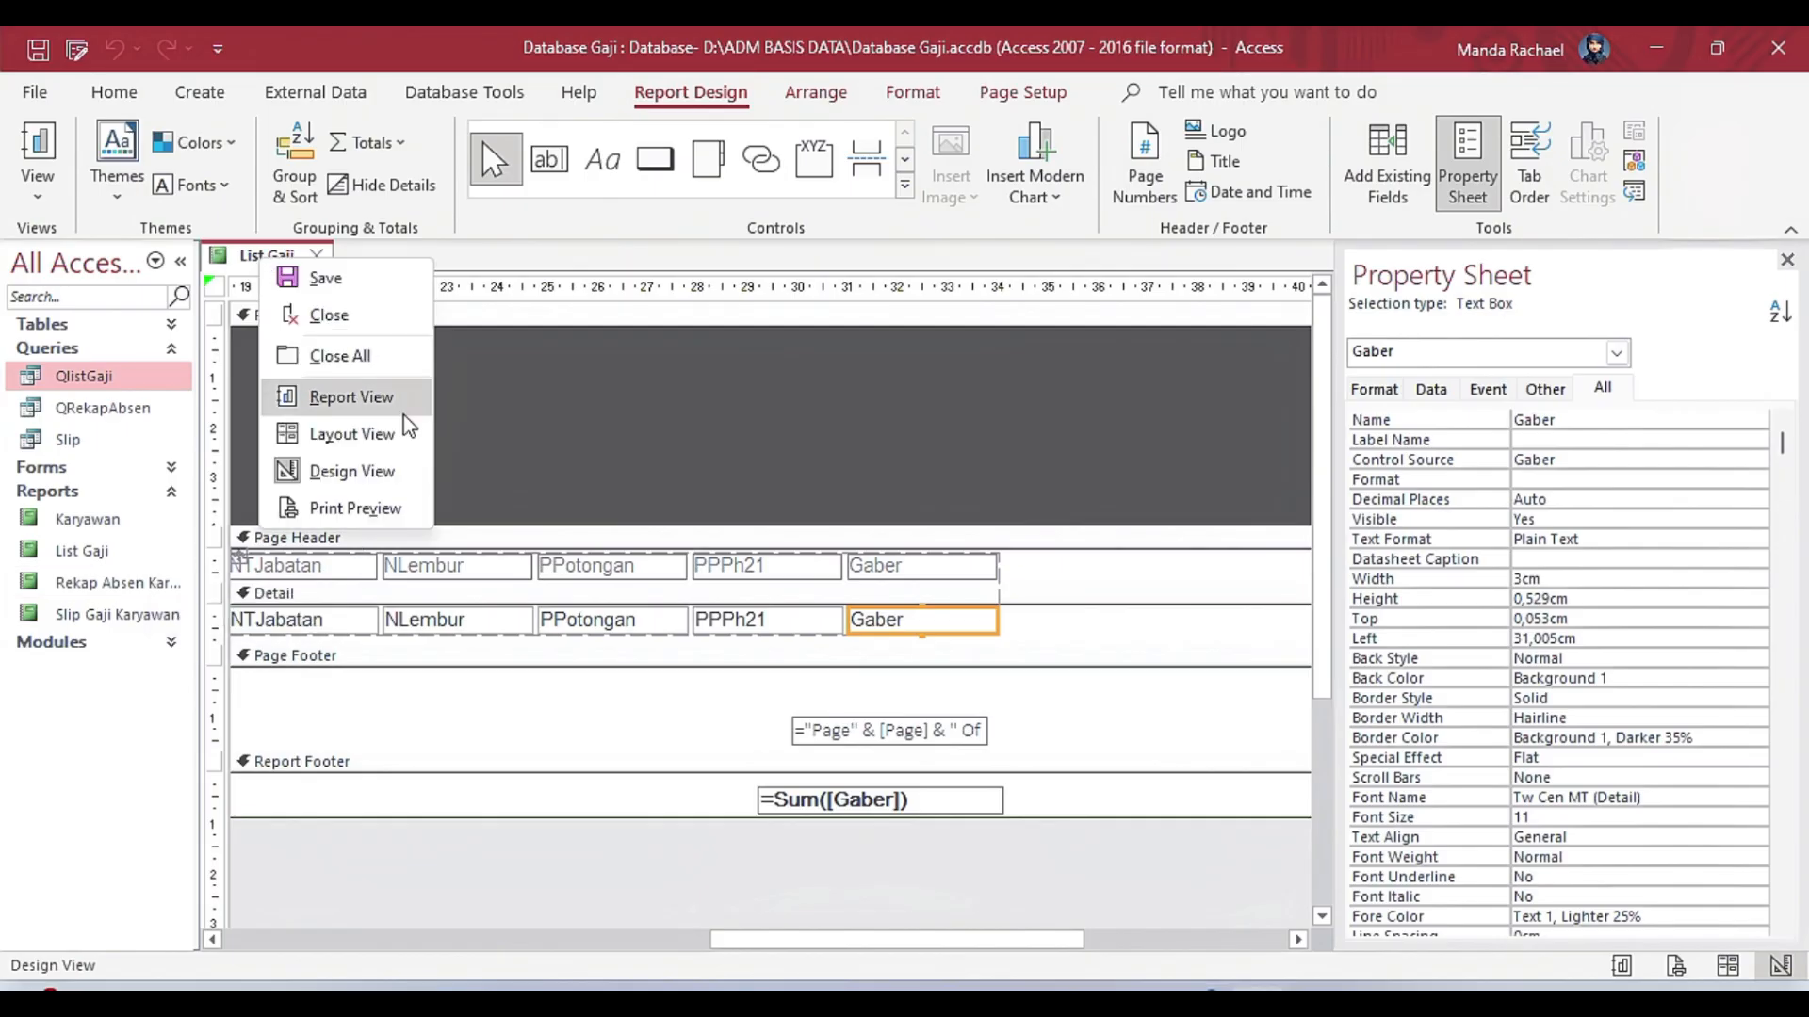
click(358, 506)
click(857, 598)
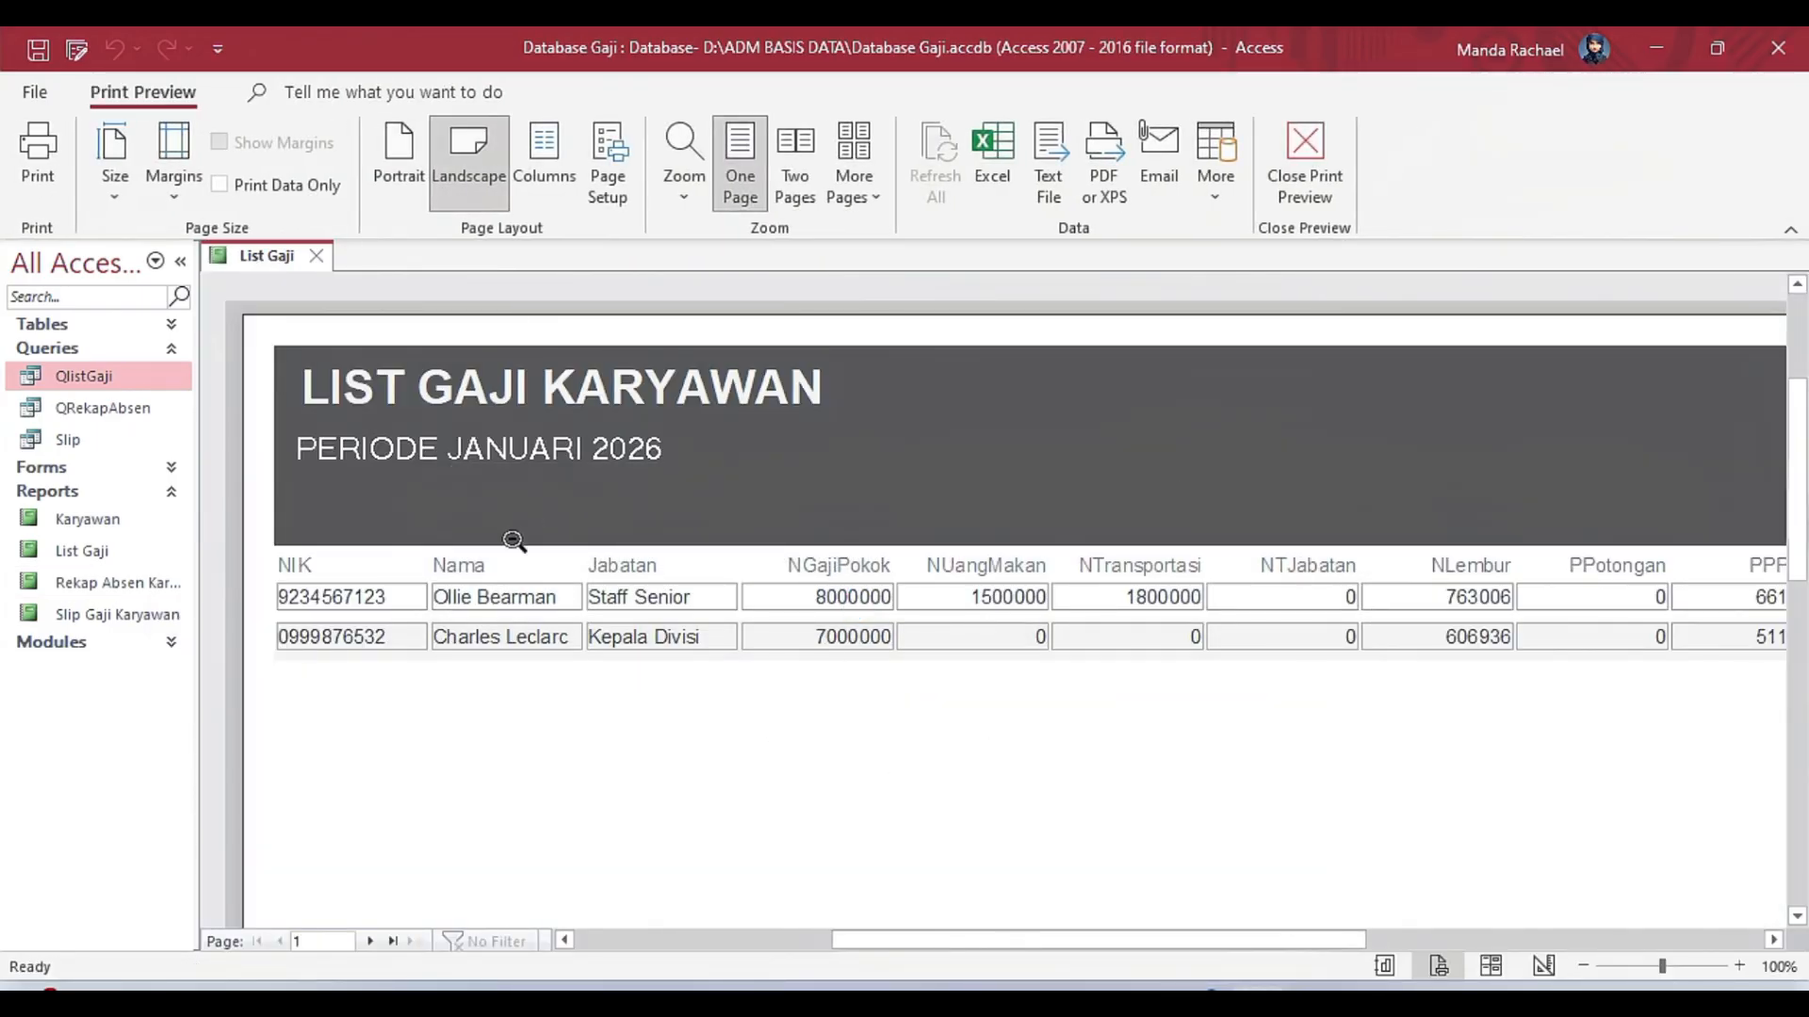
click(166, 206)
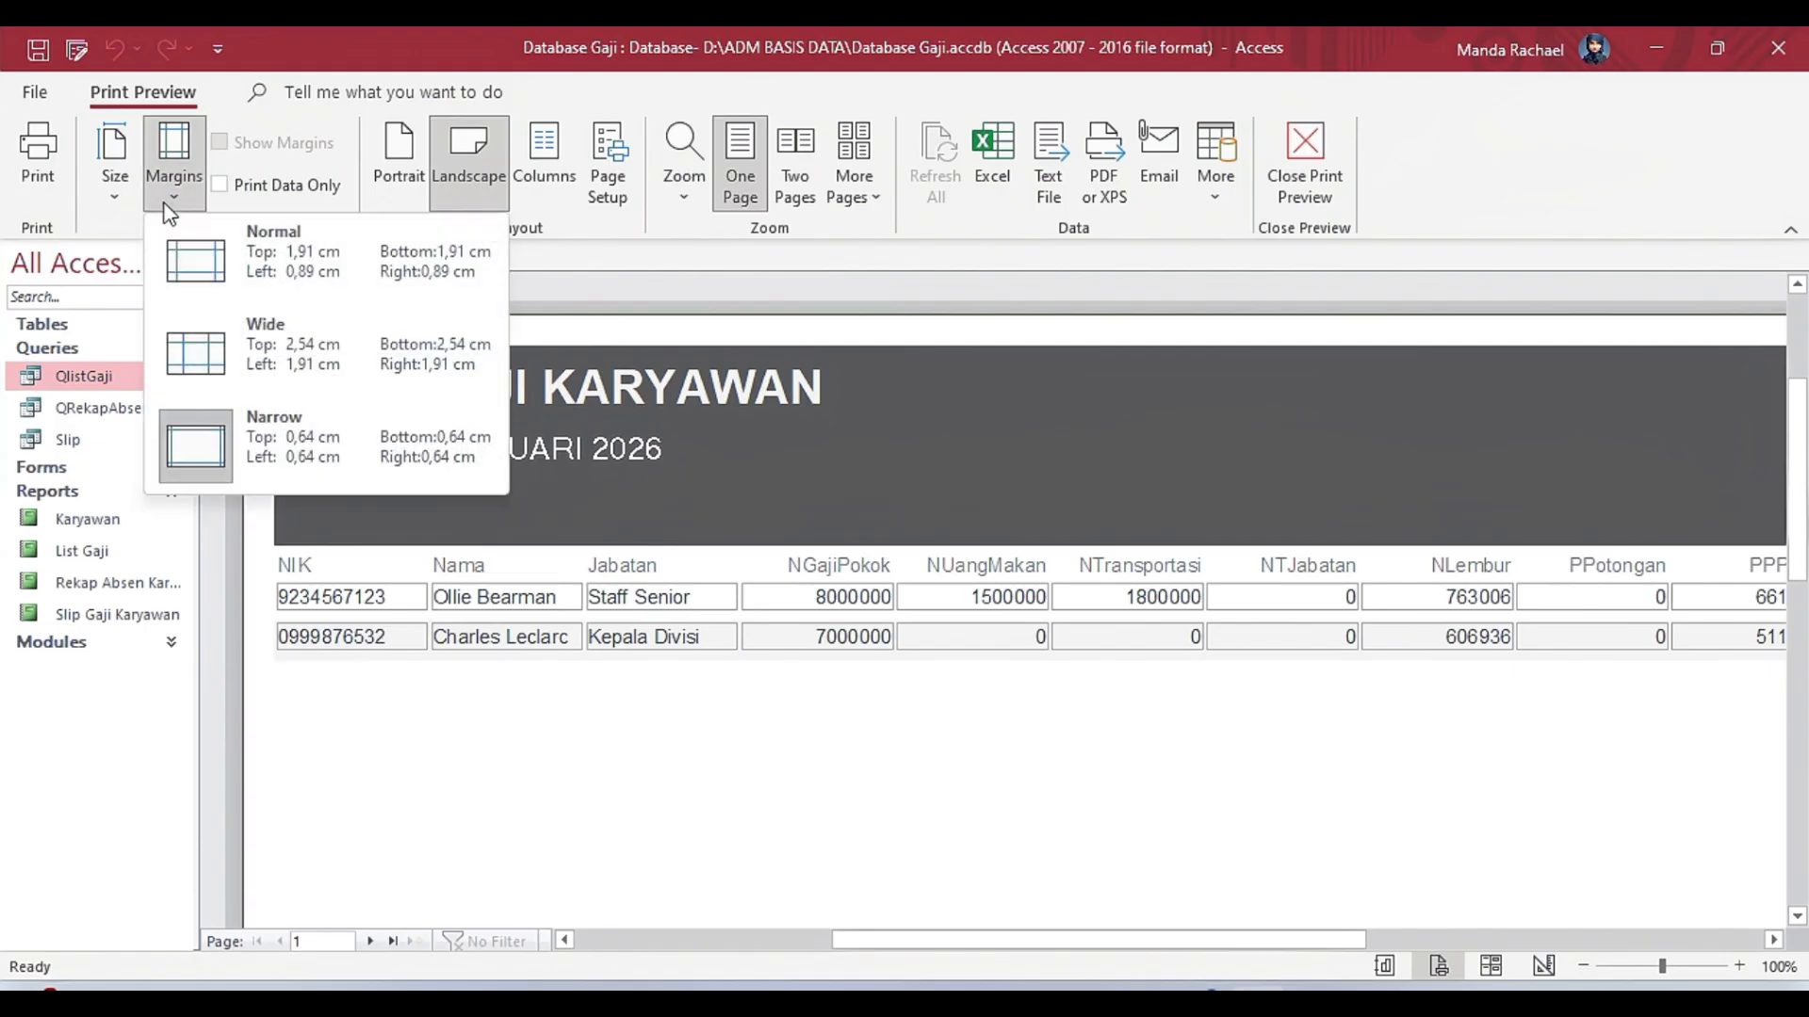
click(789, 523)
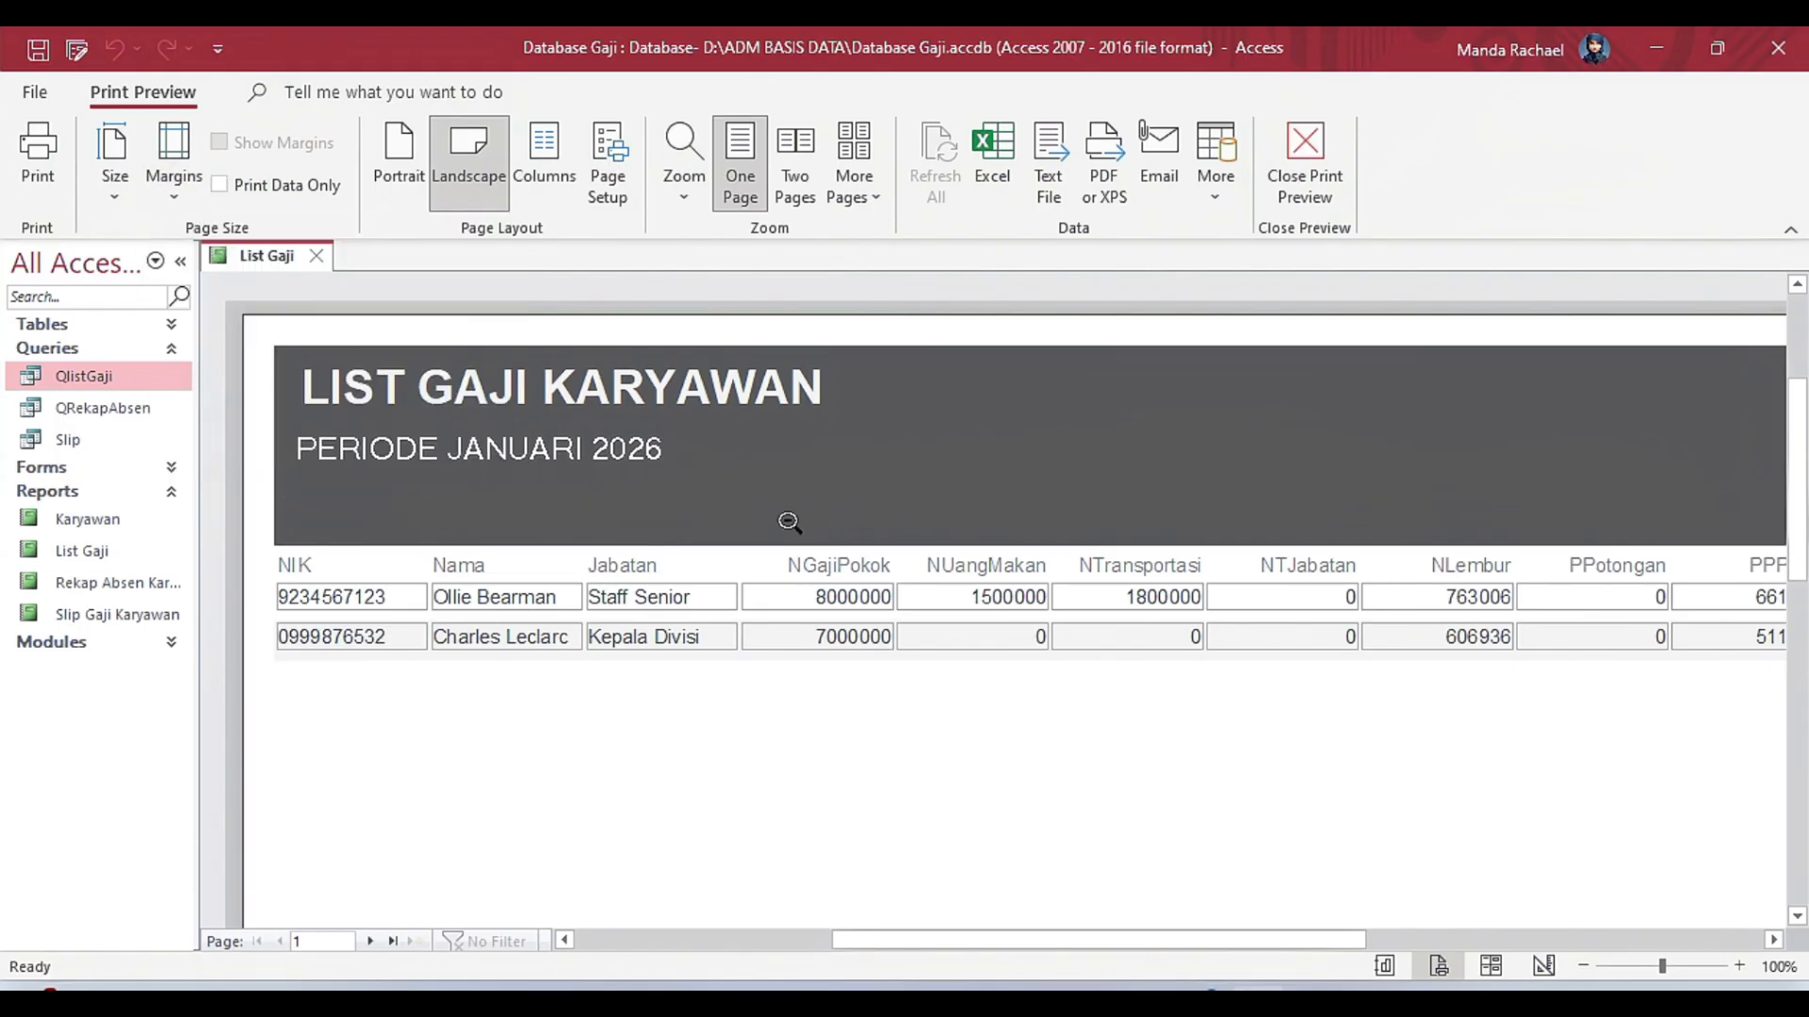
click(1305, 160)
Test the Gajian H form's Print command by previewing the List Gaji report, and close the form.
click(170, 470)
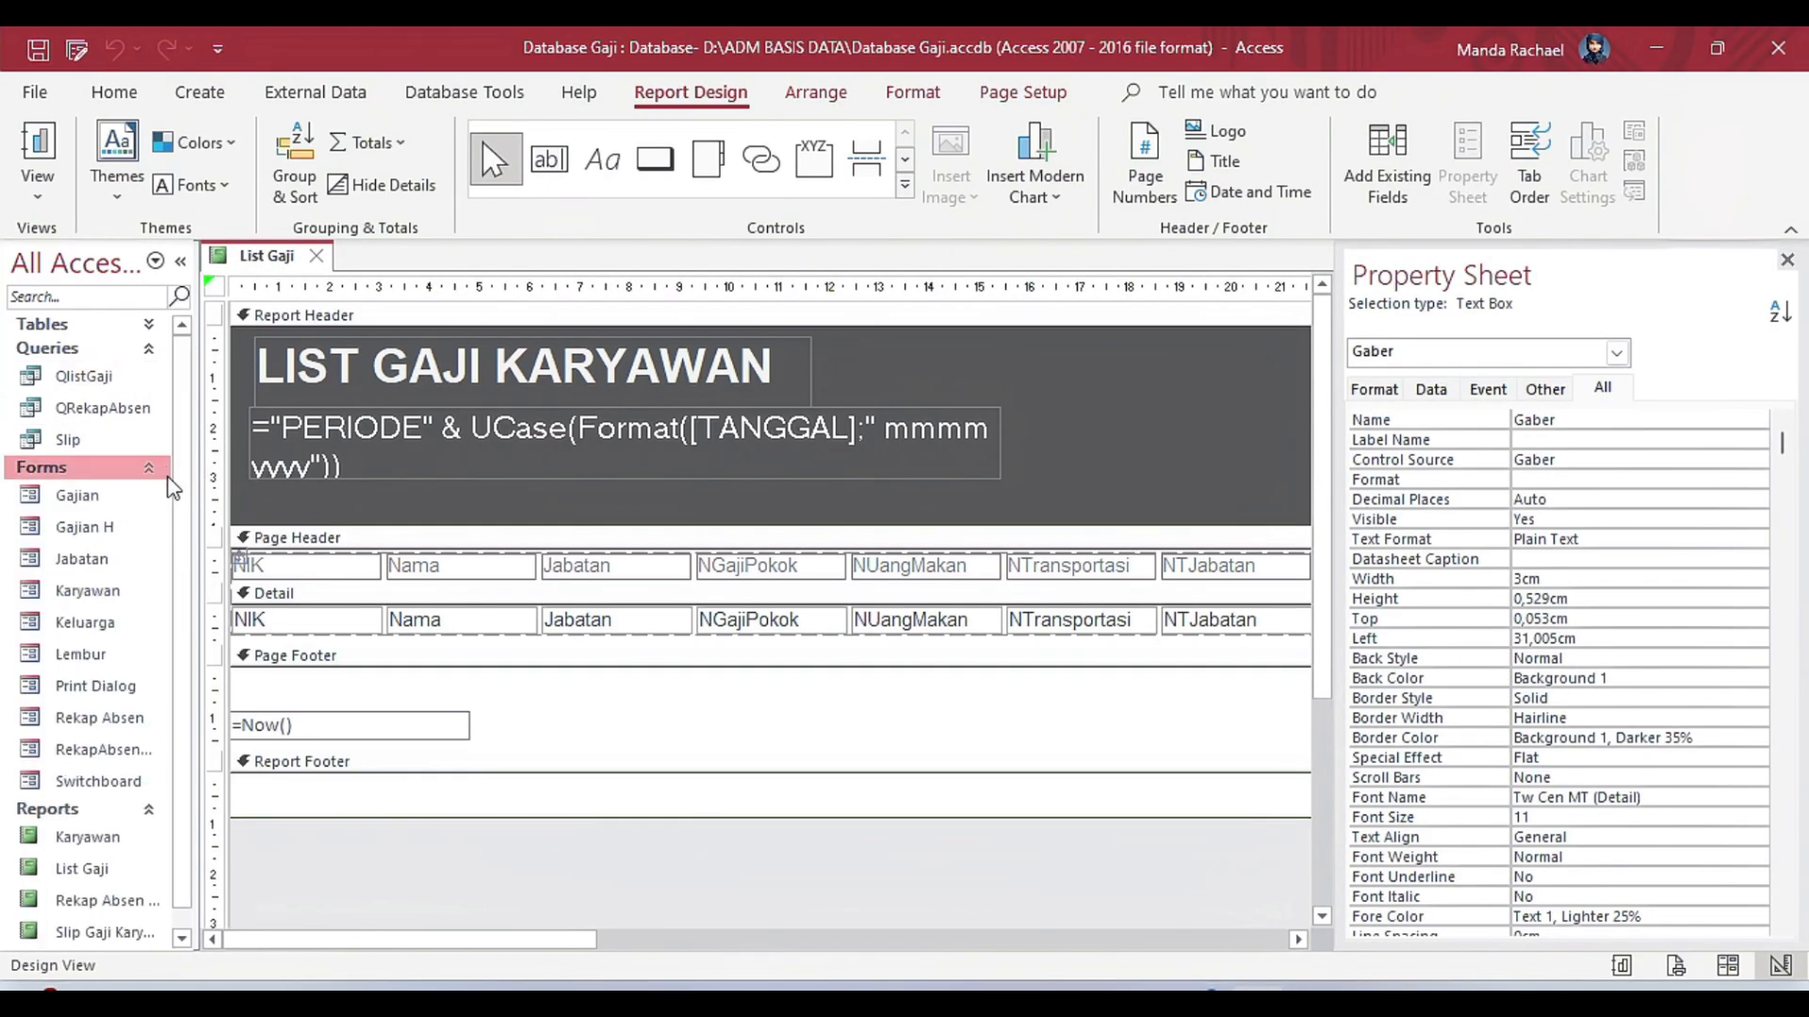
double_click(104, 530)
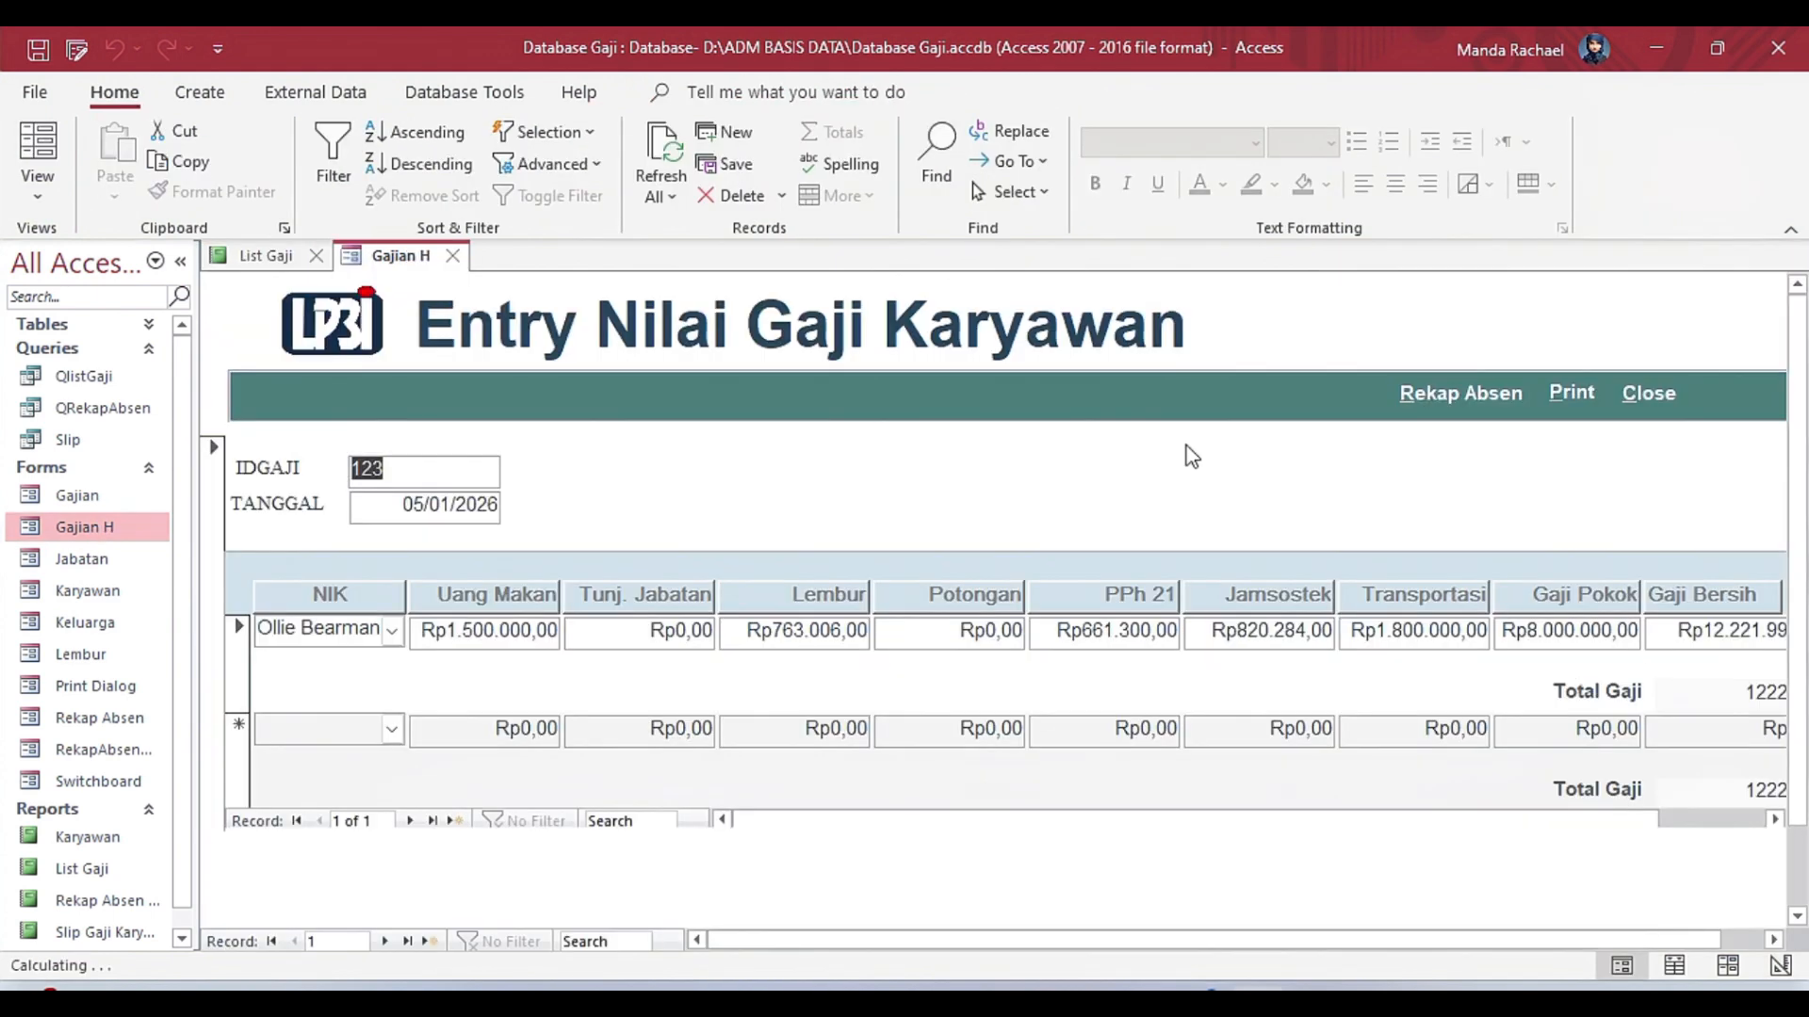
click(1571, 393)
click(861, 598)
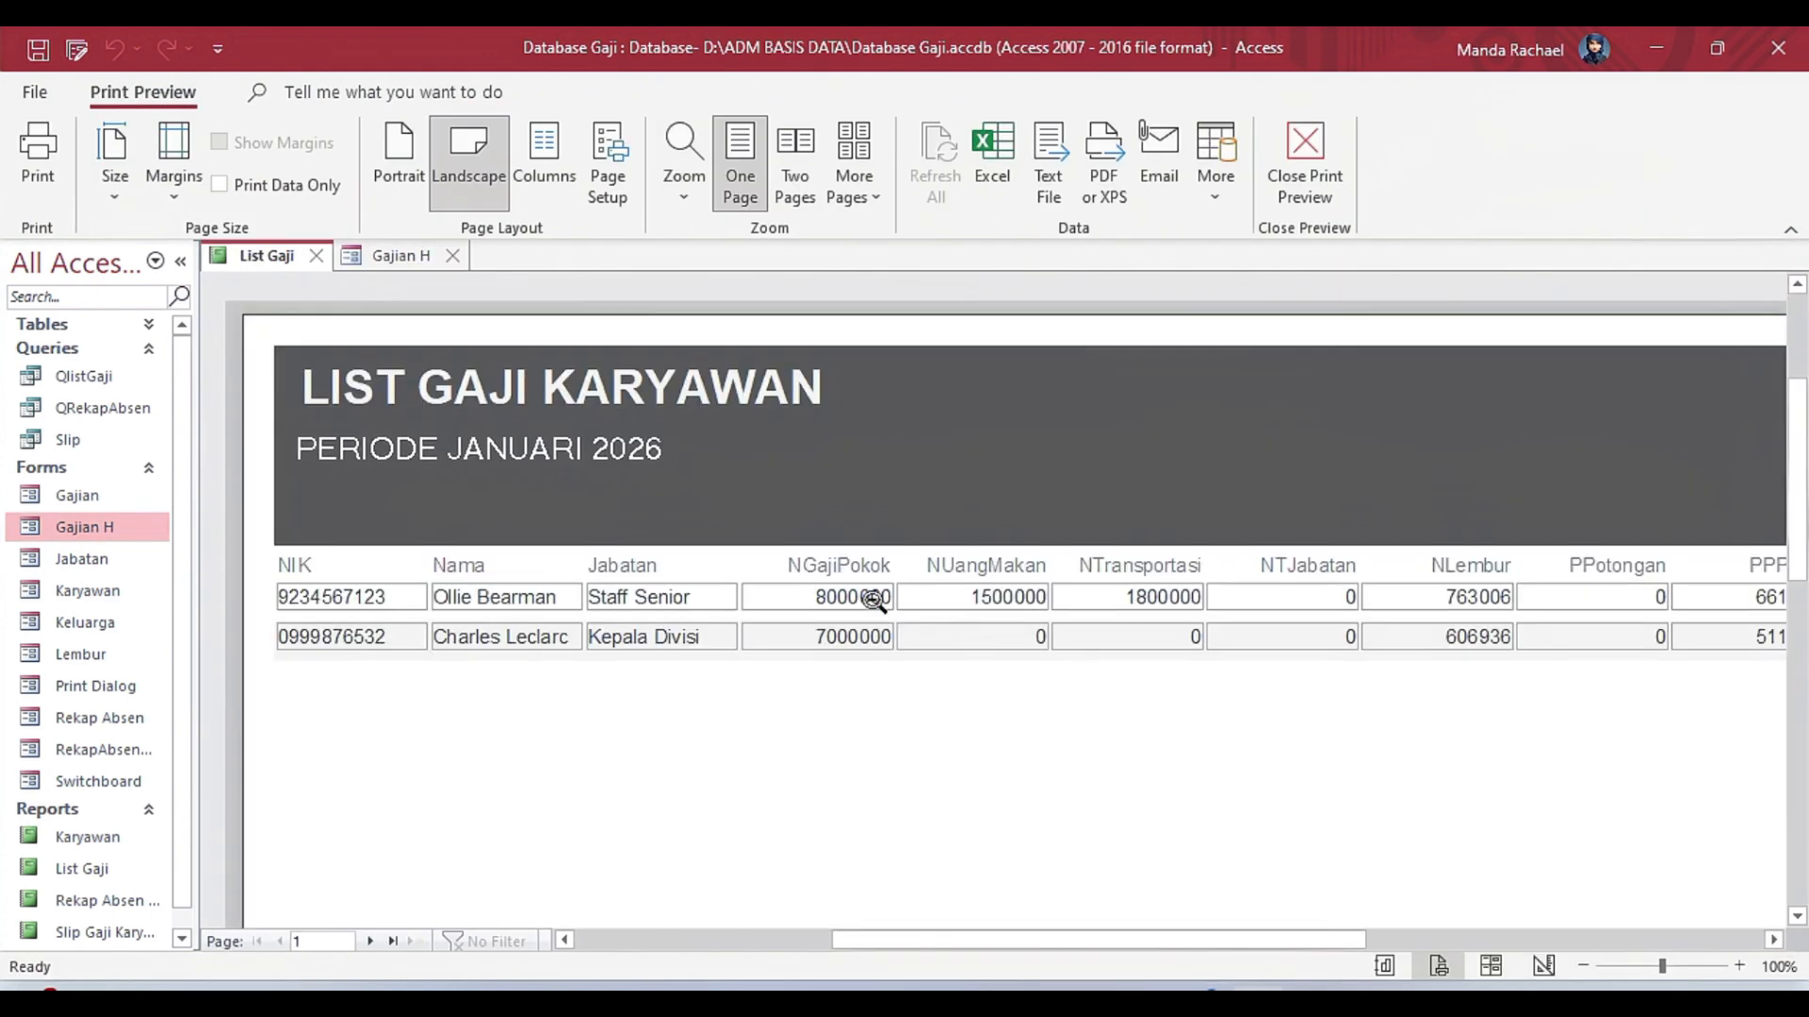
drag(1332, 939, 1179, 962)
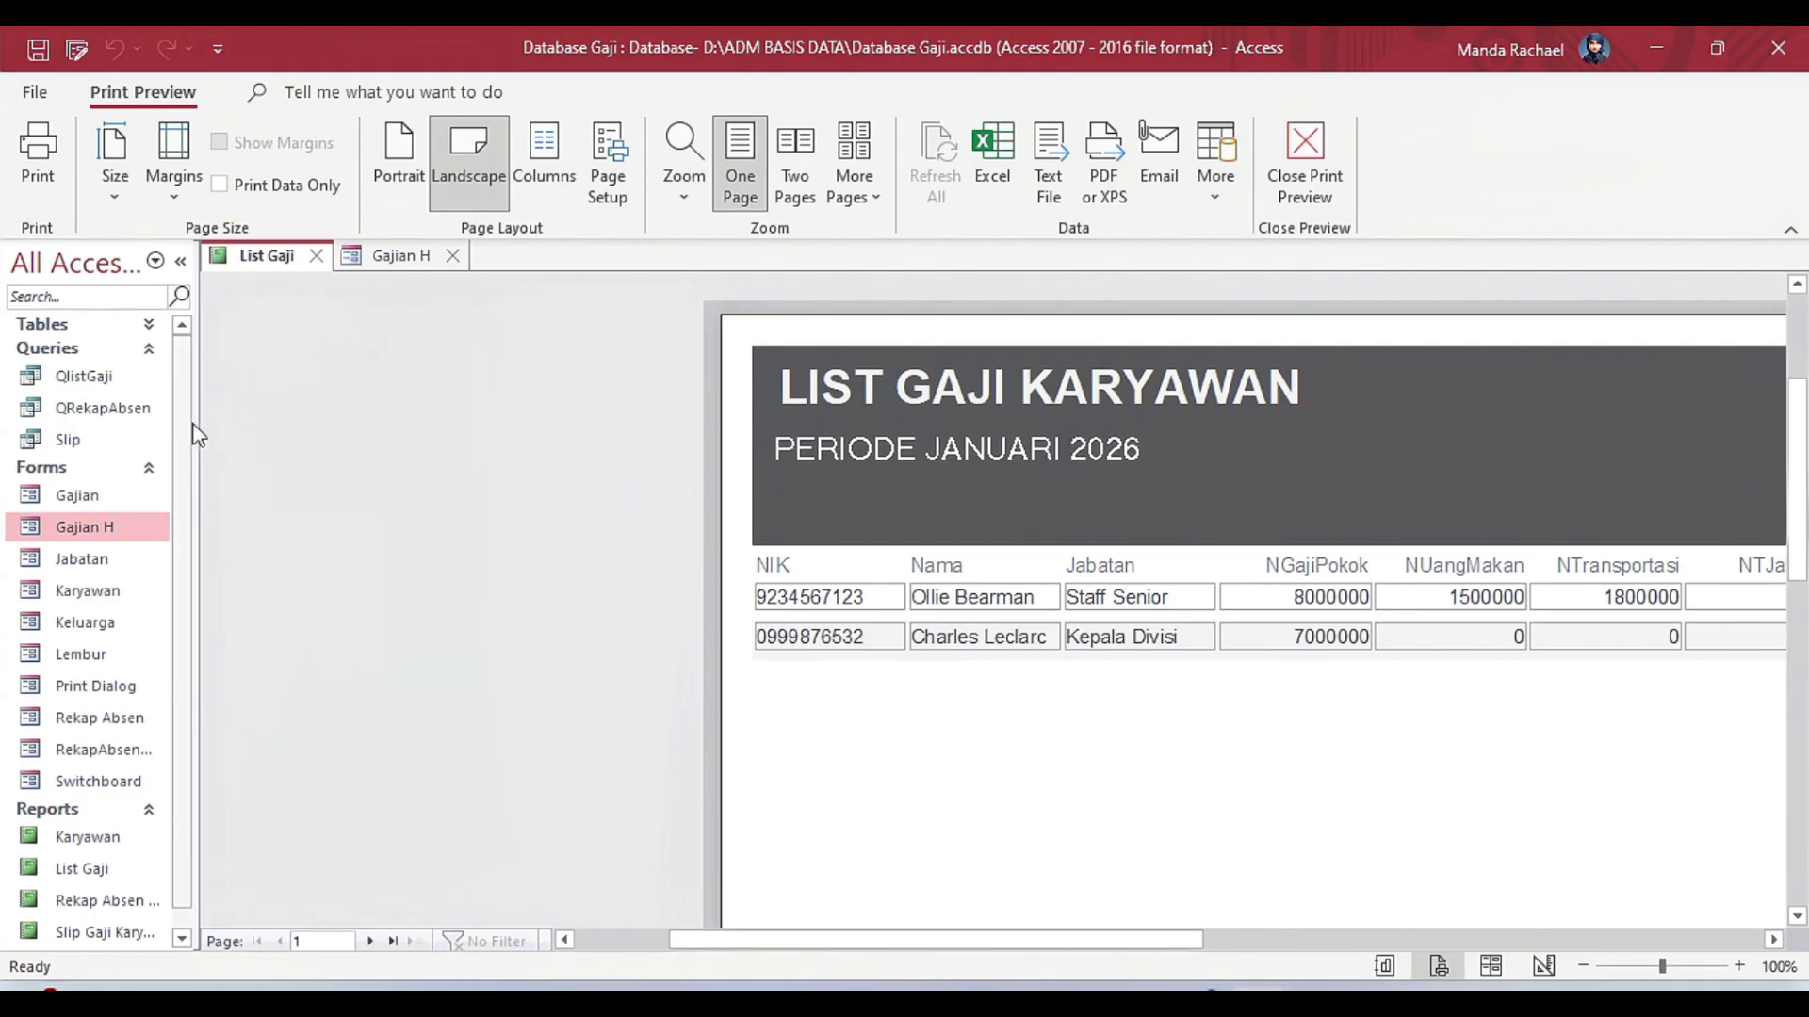
click(453, 258)
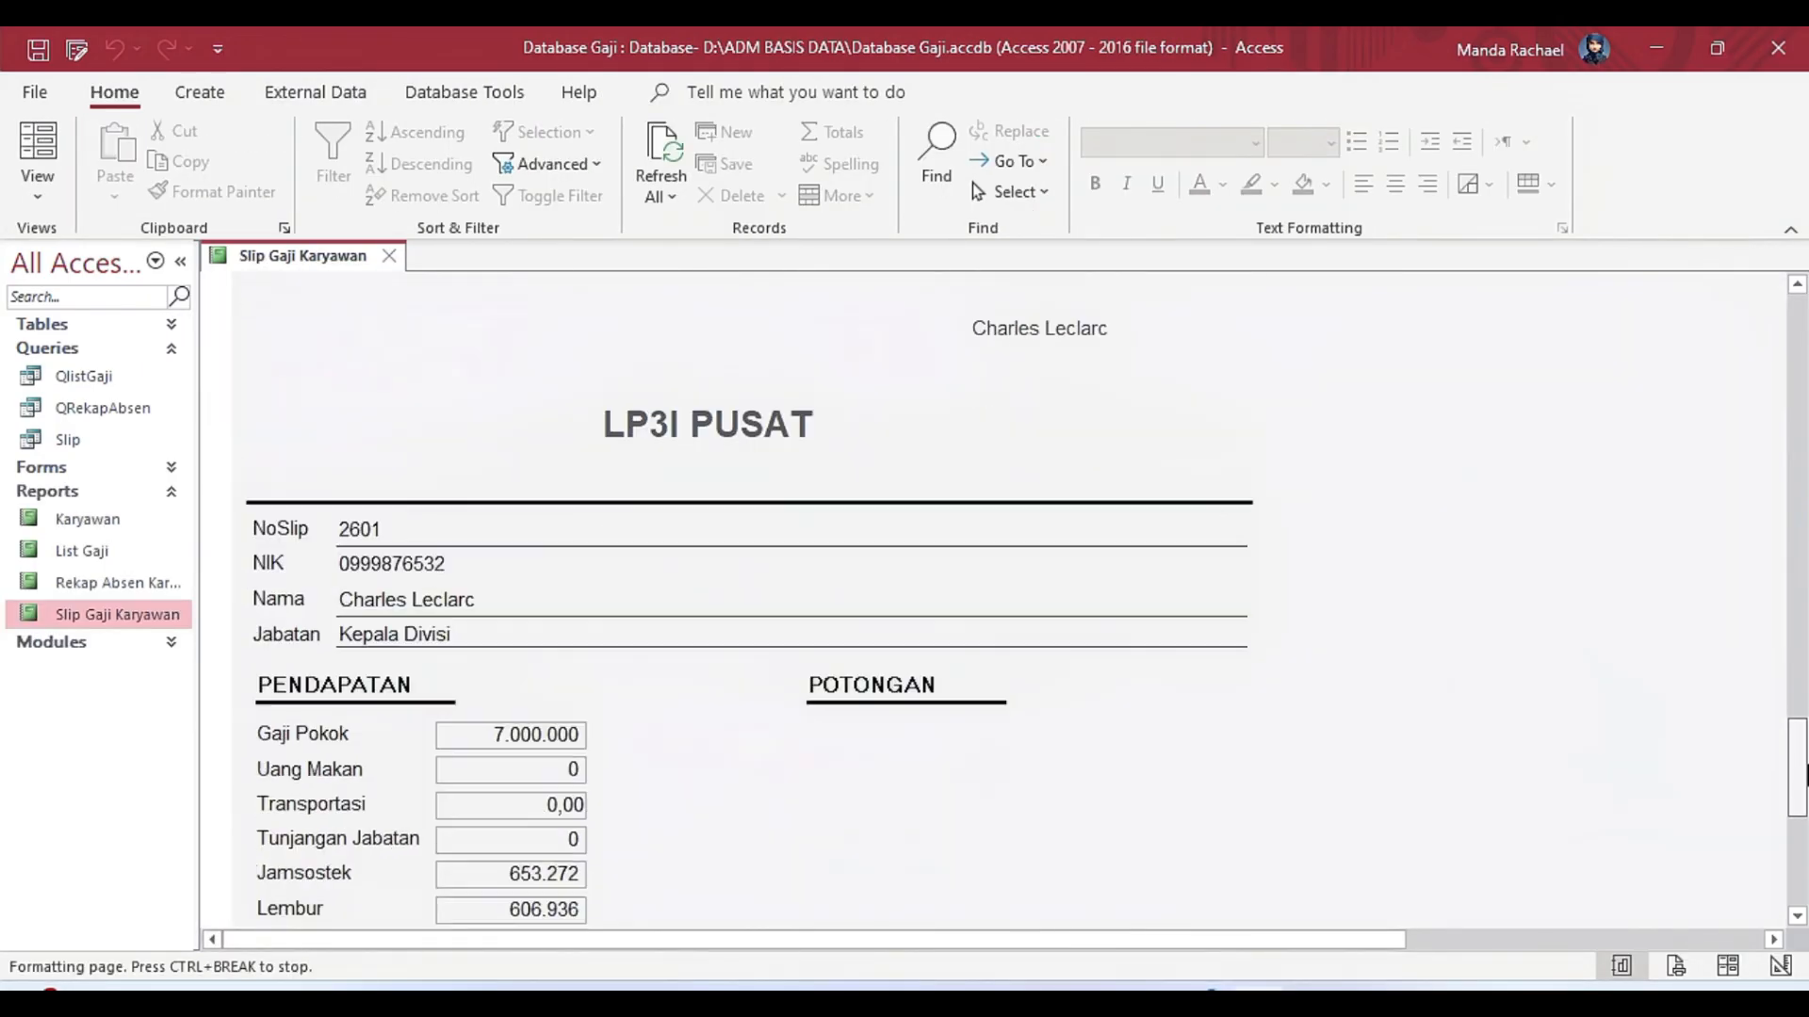
mouse_move(1800, 339)
mouse_down()
mouse_move(1800, 504)
mouse_move(1800, 306)
mouse_up()
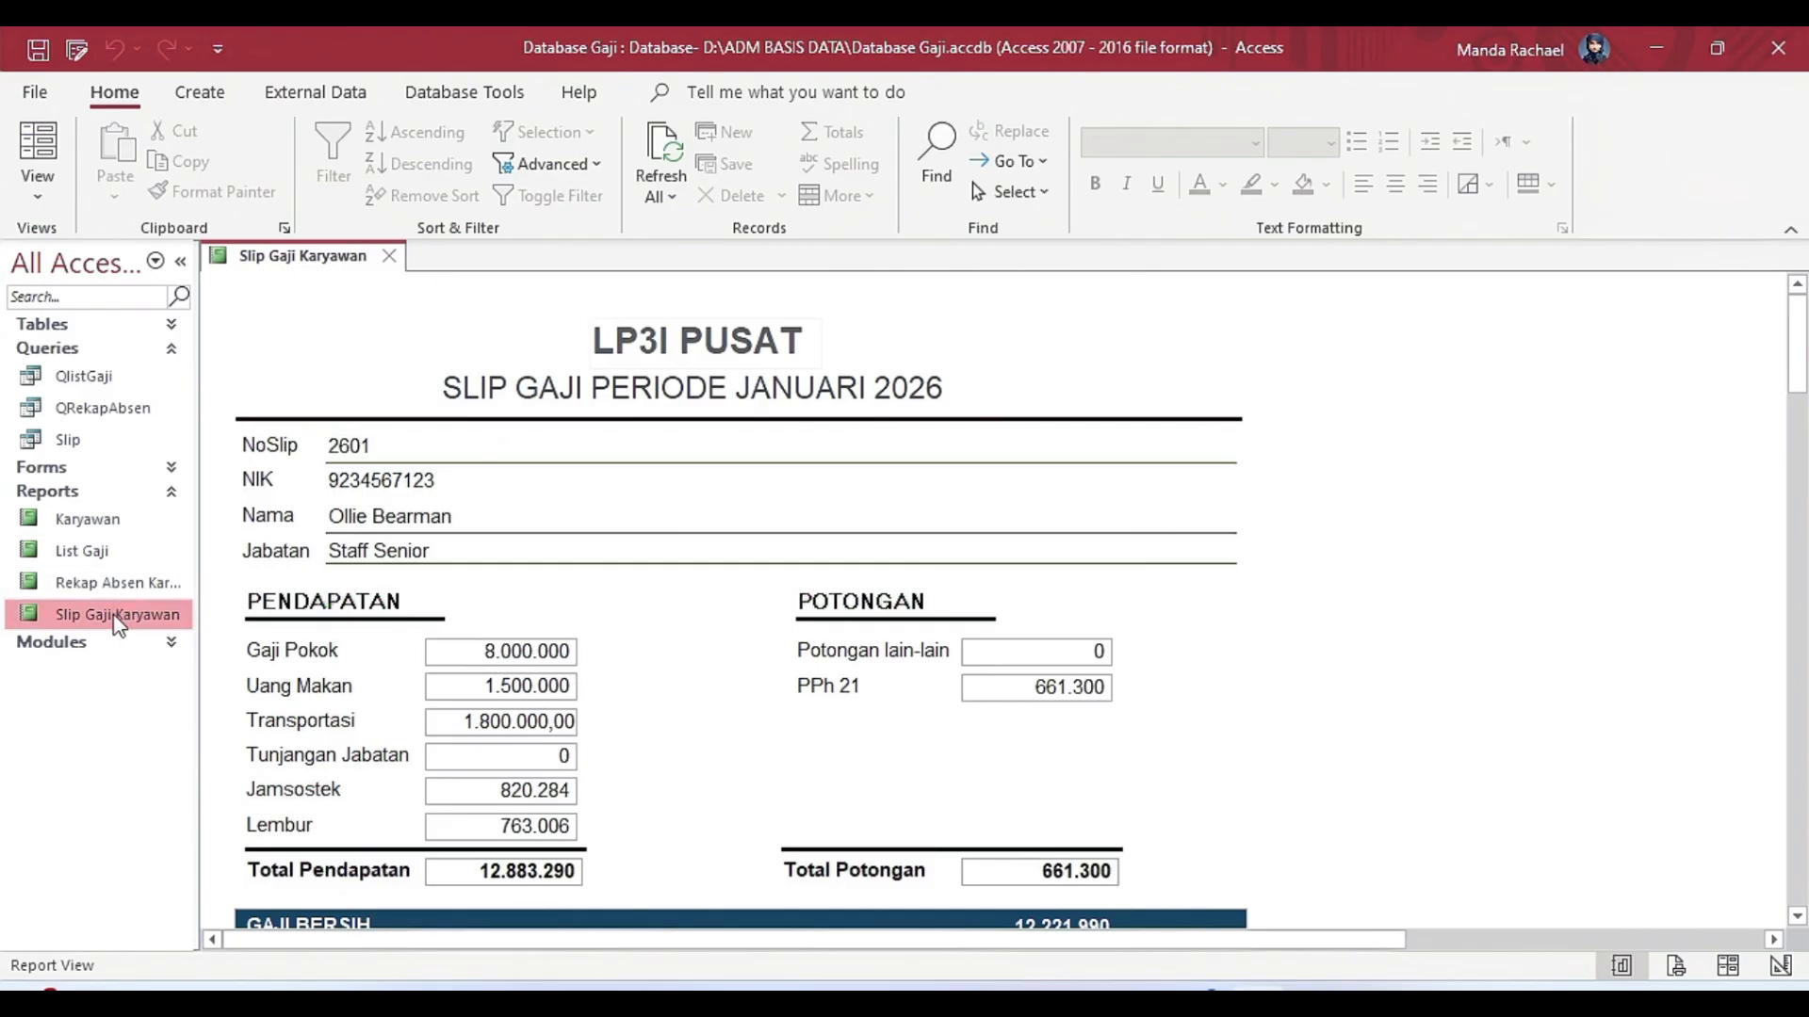
Open the Slip query's datasheet, leaving the Karyawan.NIK parameter blank.
click(80, 441)
click(203, 92)
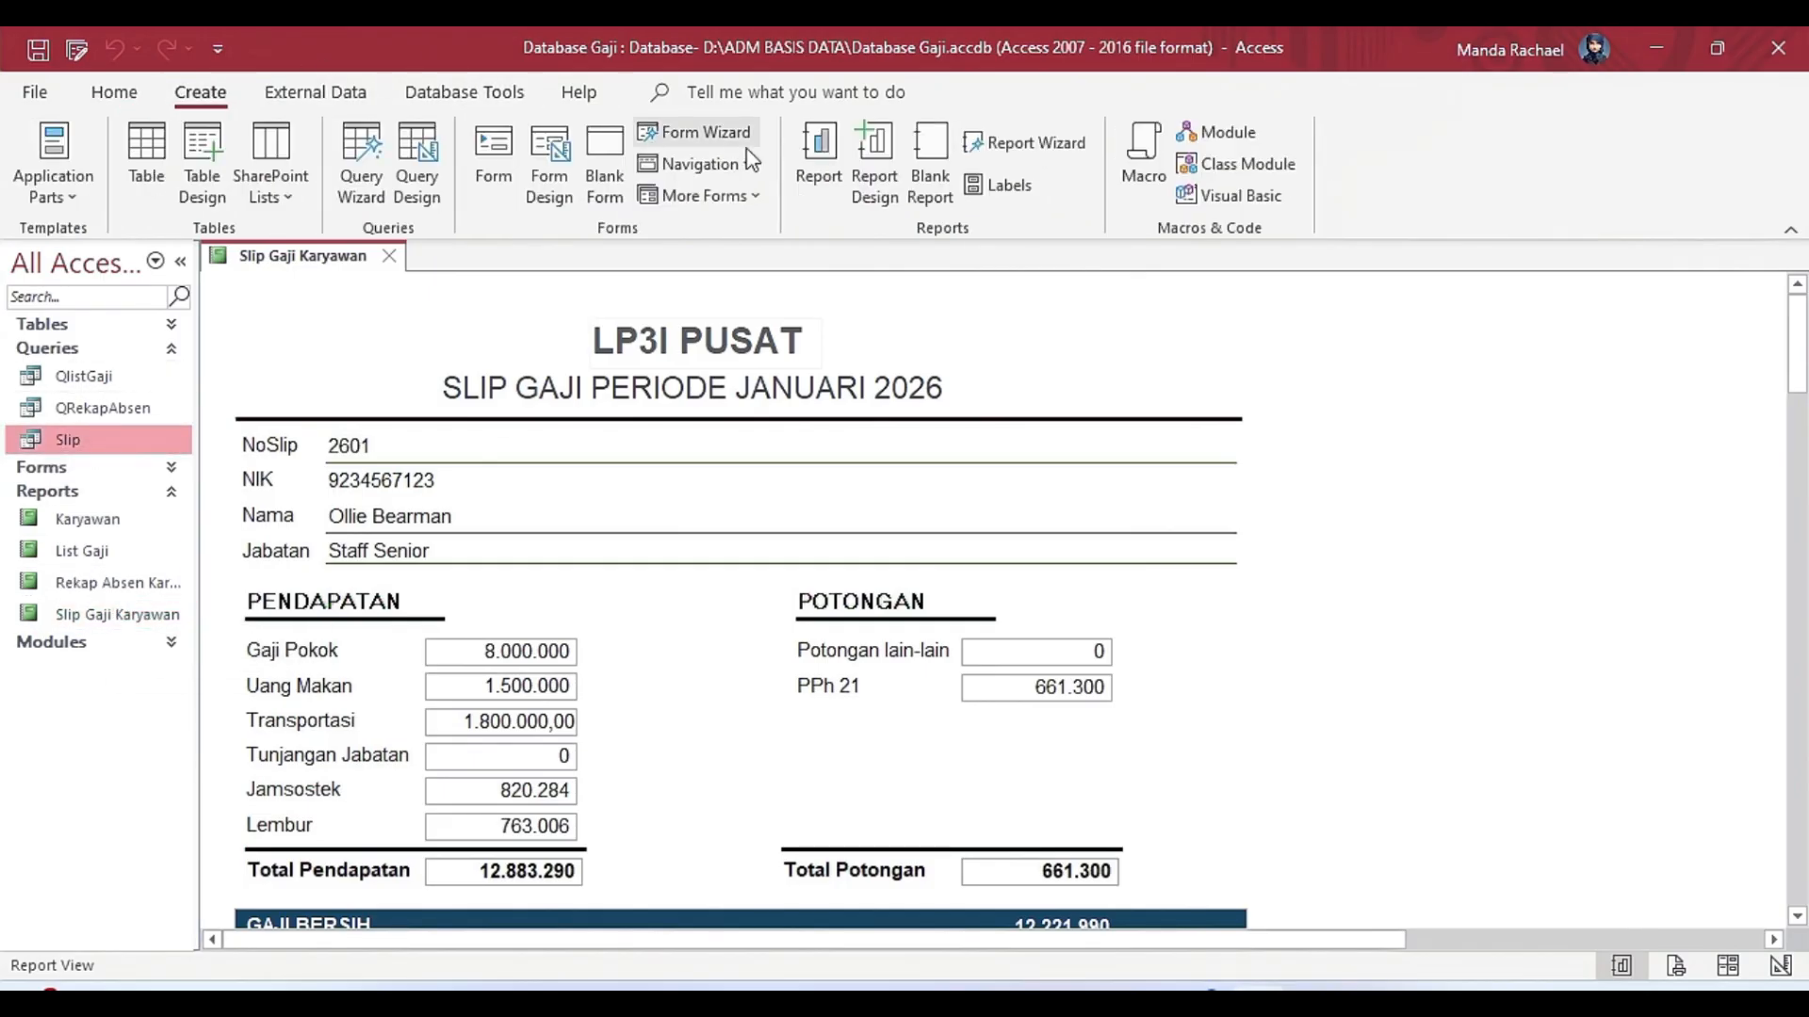
double_click(120, 447)
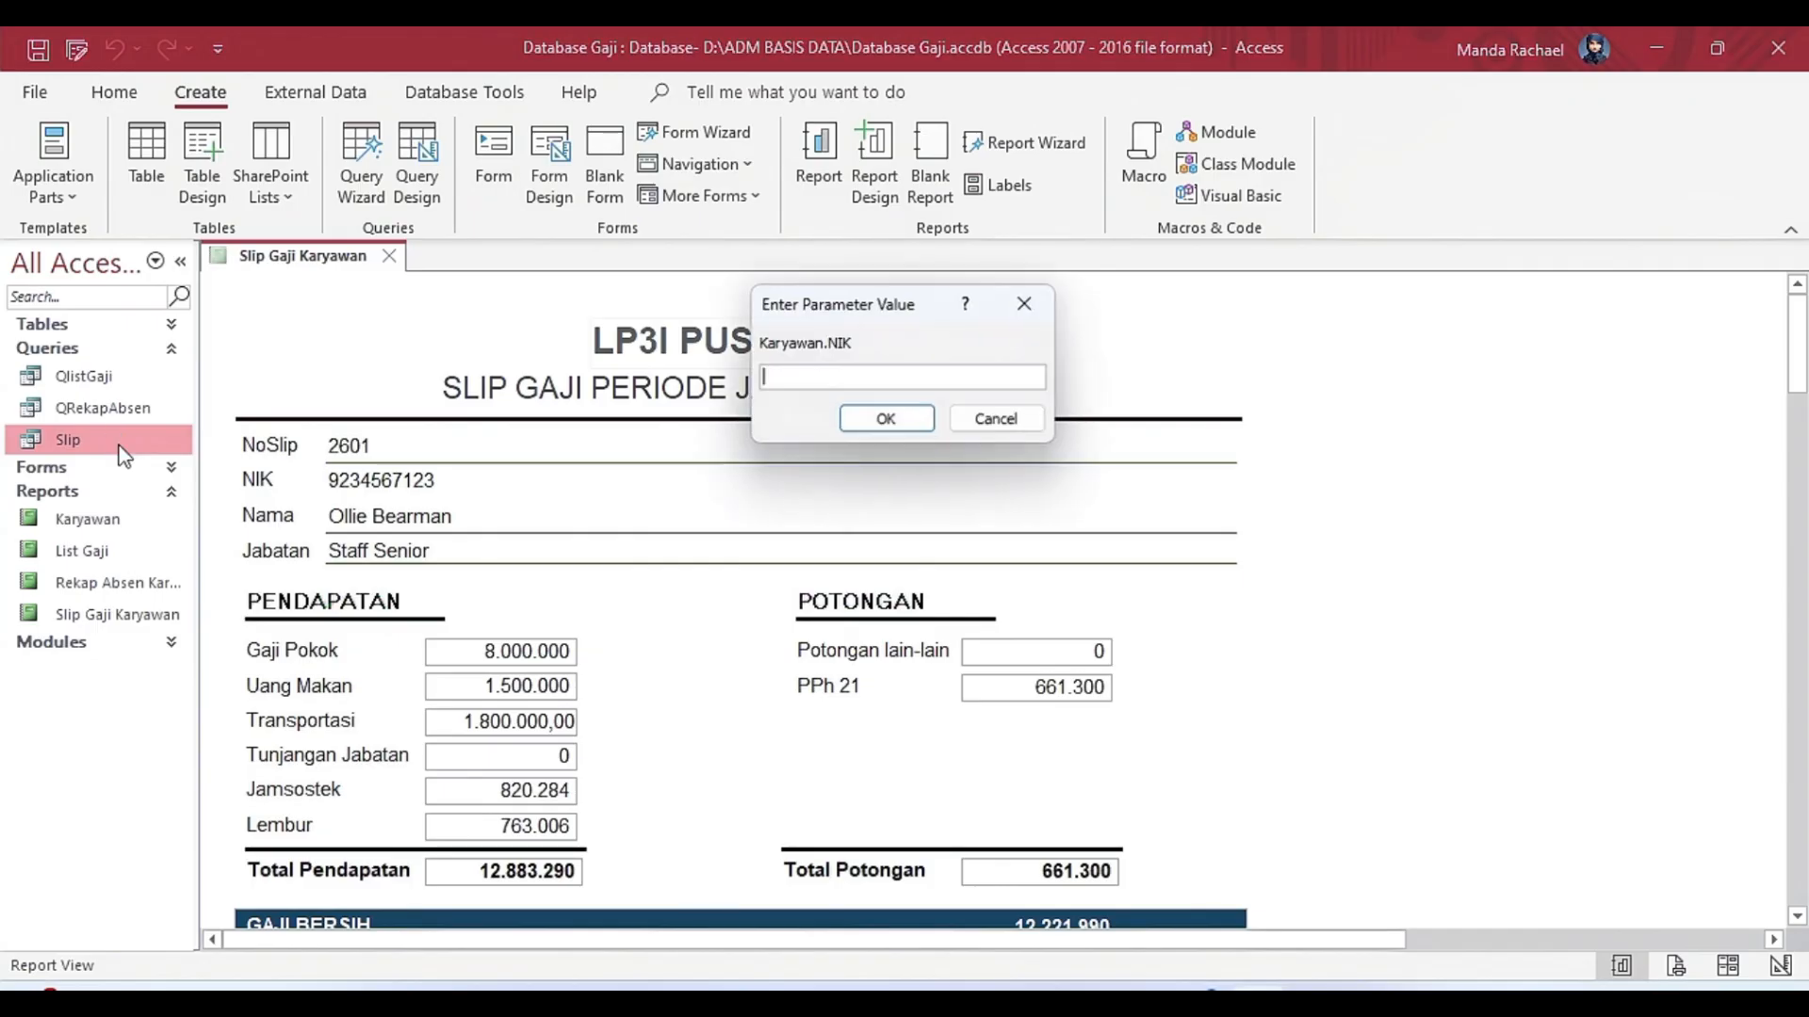
click(885, 419)
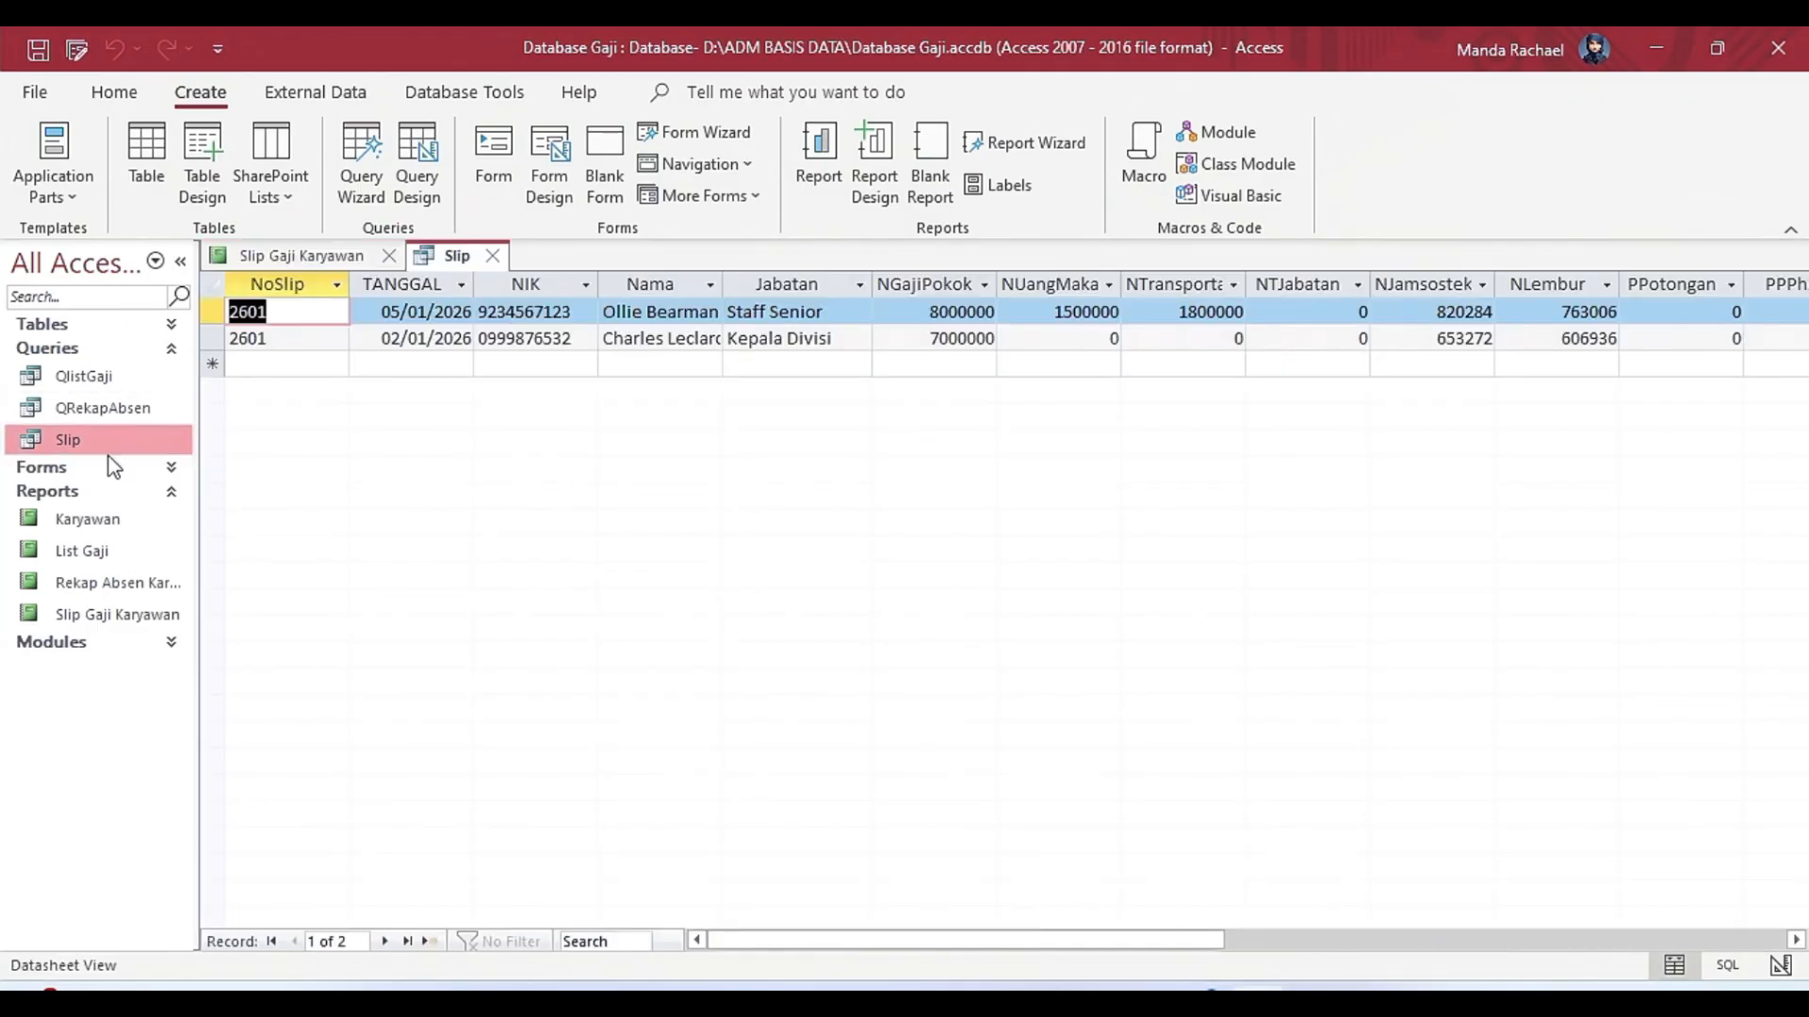
Switch the Slip query to Design View and widen its design area to show the joined tables.
right_click(96, 439)
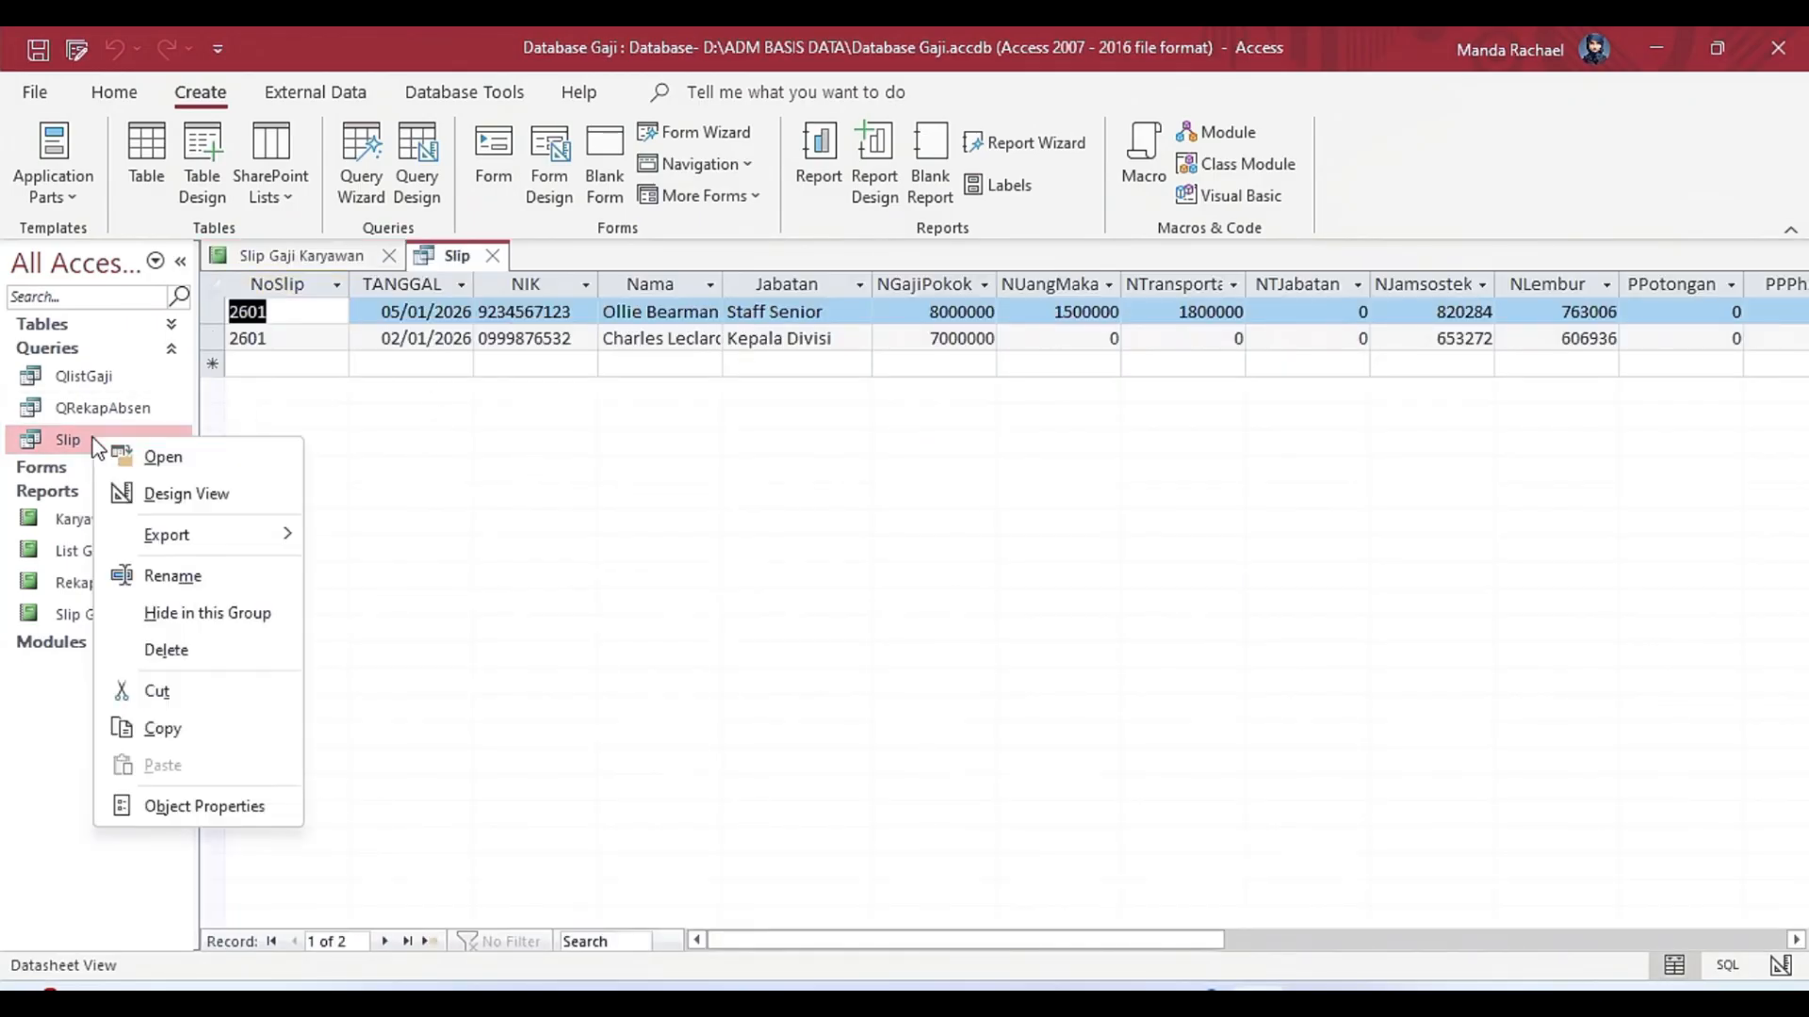
click(193, 515)
mouse_move(1098, 525)
mouse_down()
mouse_move(1315, 558)
mouse_move(1362, 539)
mouse_up()
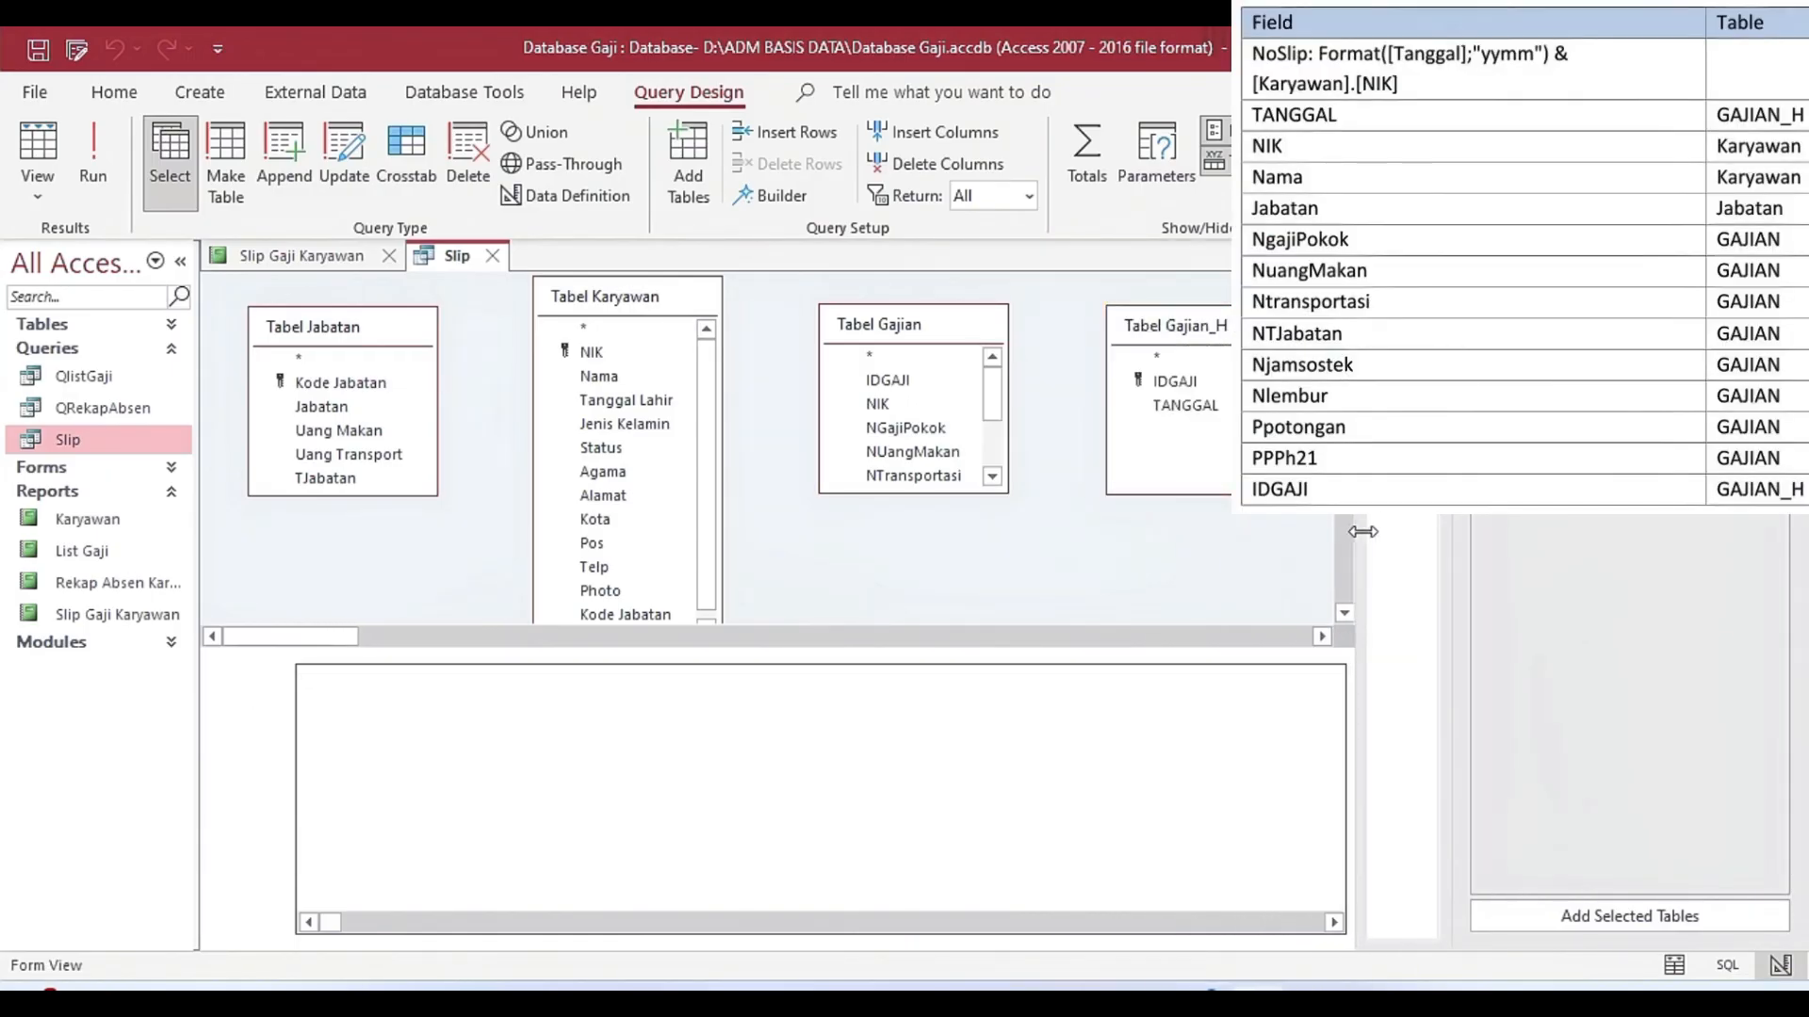
Review the Slip query's joined tables and its field columns from NoSlip through IDGAJI, and close the query.
drag(823, 650, 796, 681)
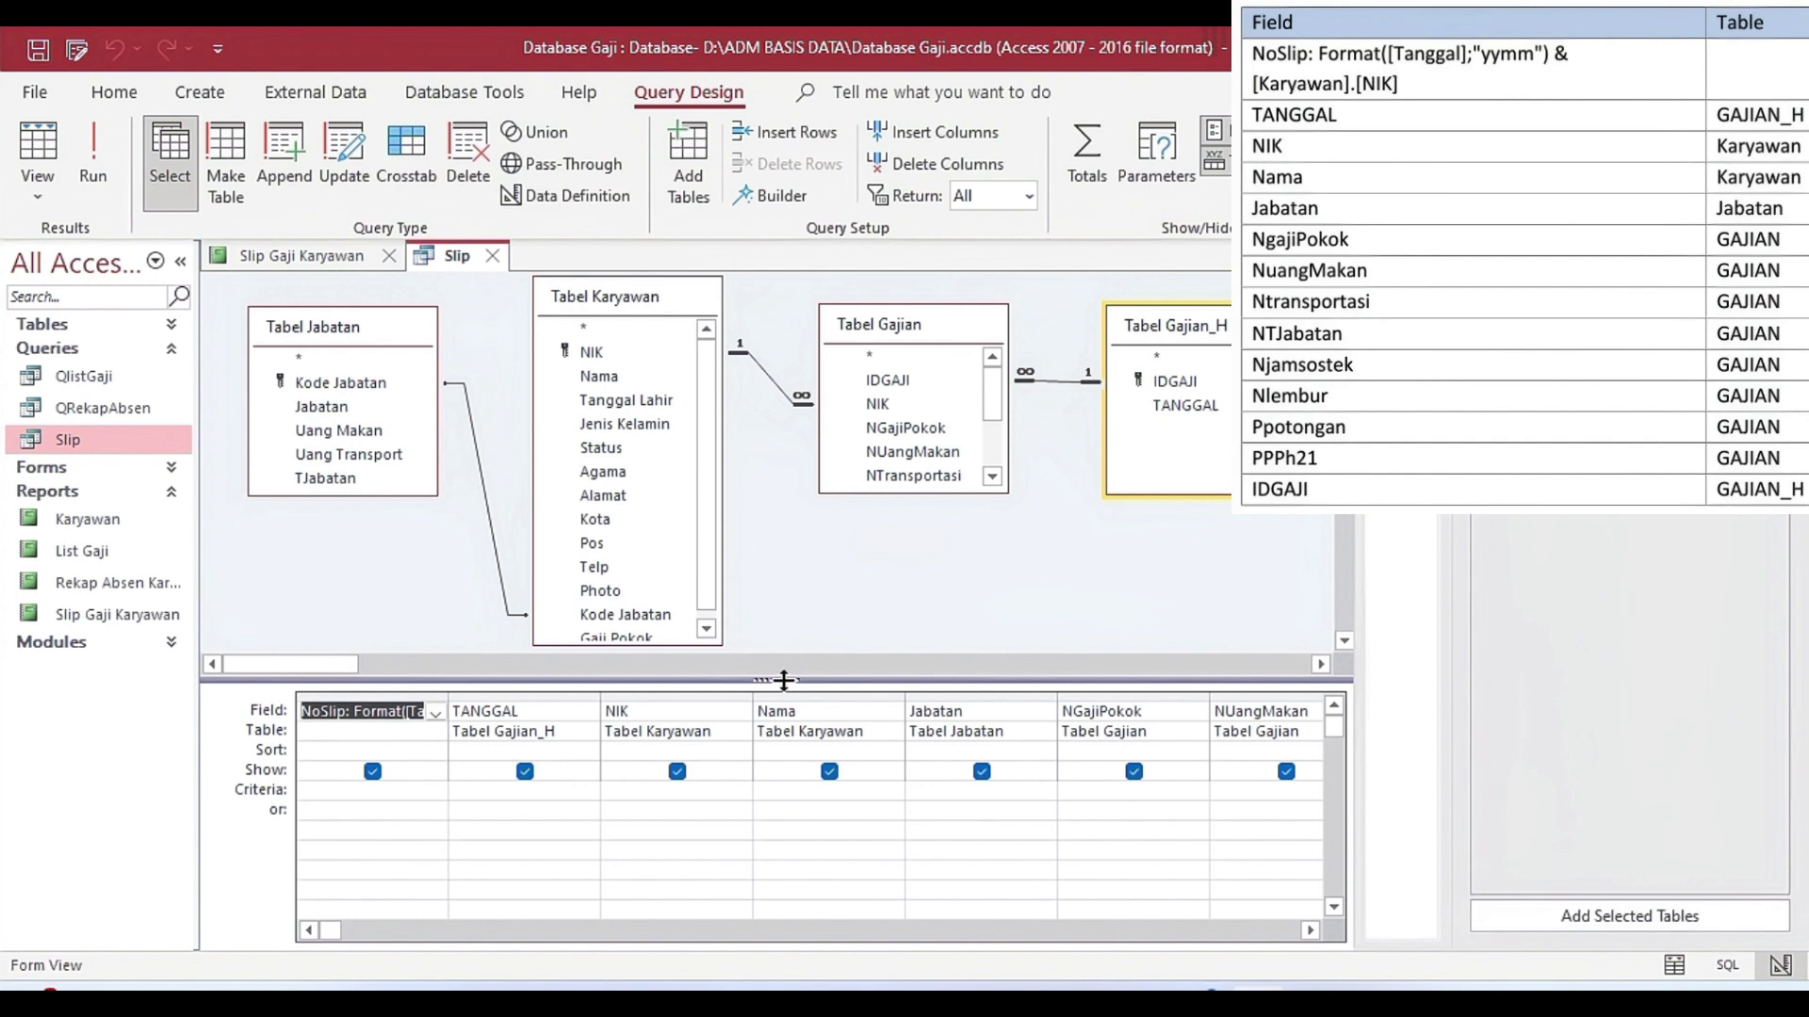
key(Tab)
key(Tab)
key(Tab)
key(Tab)
key(Tab)
key(Tab)
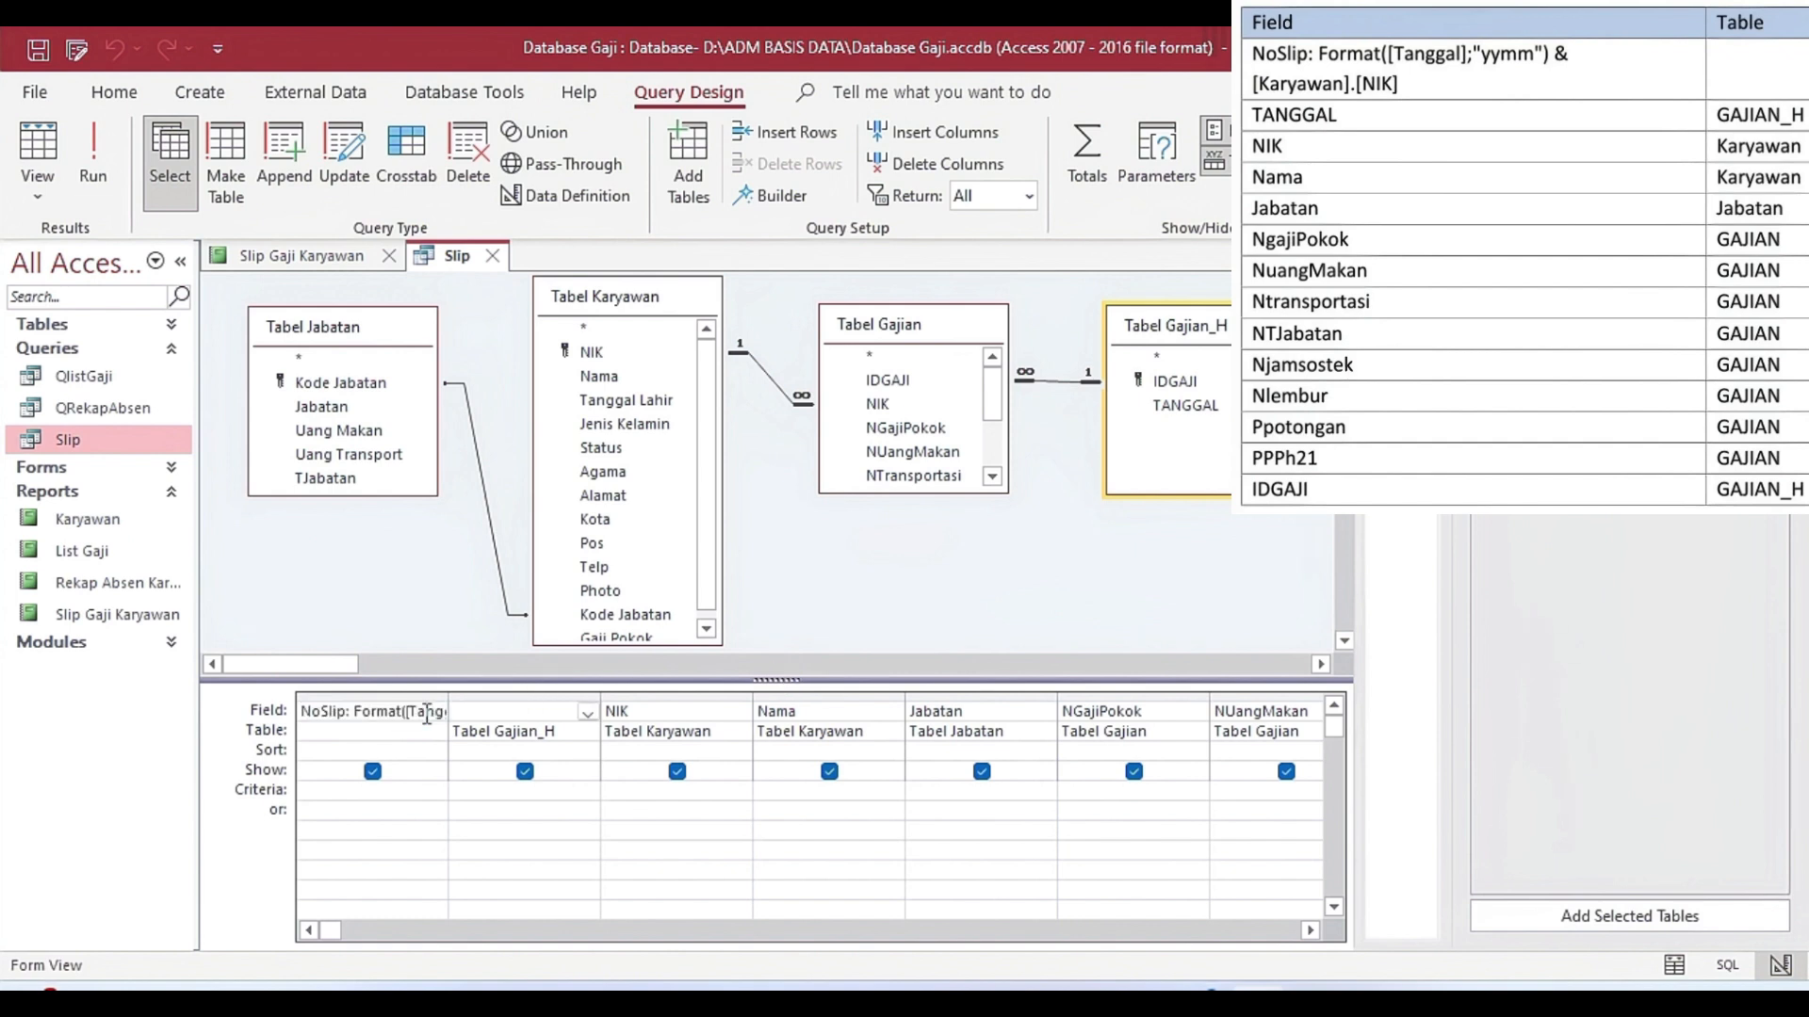
key(Tab)
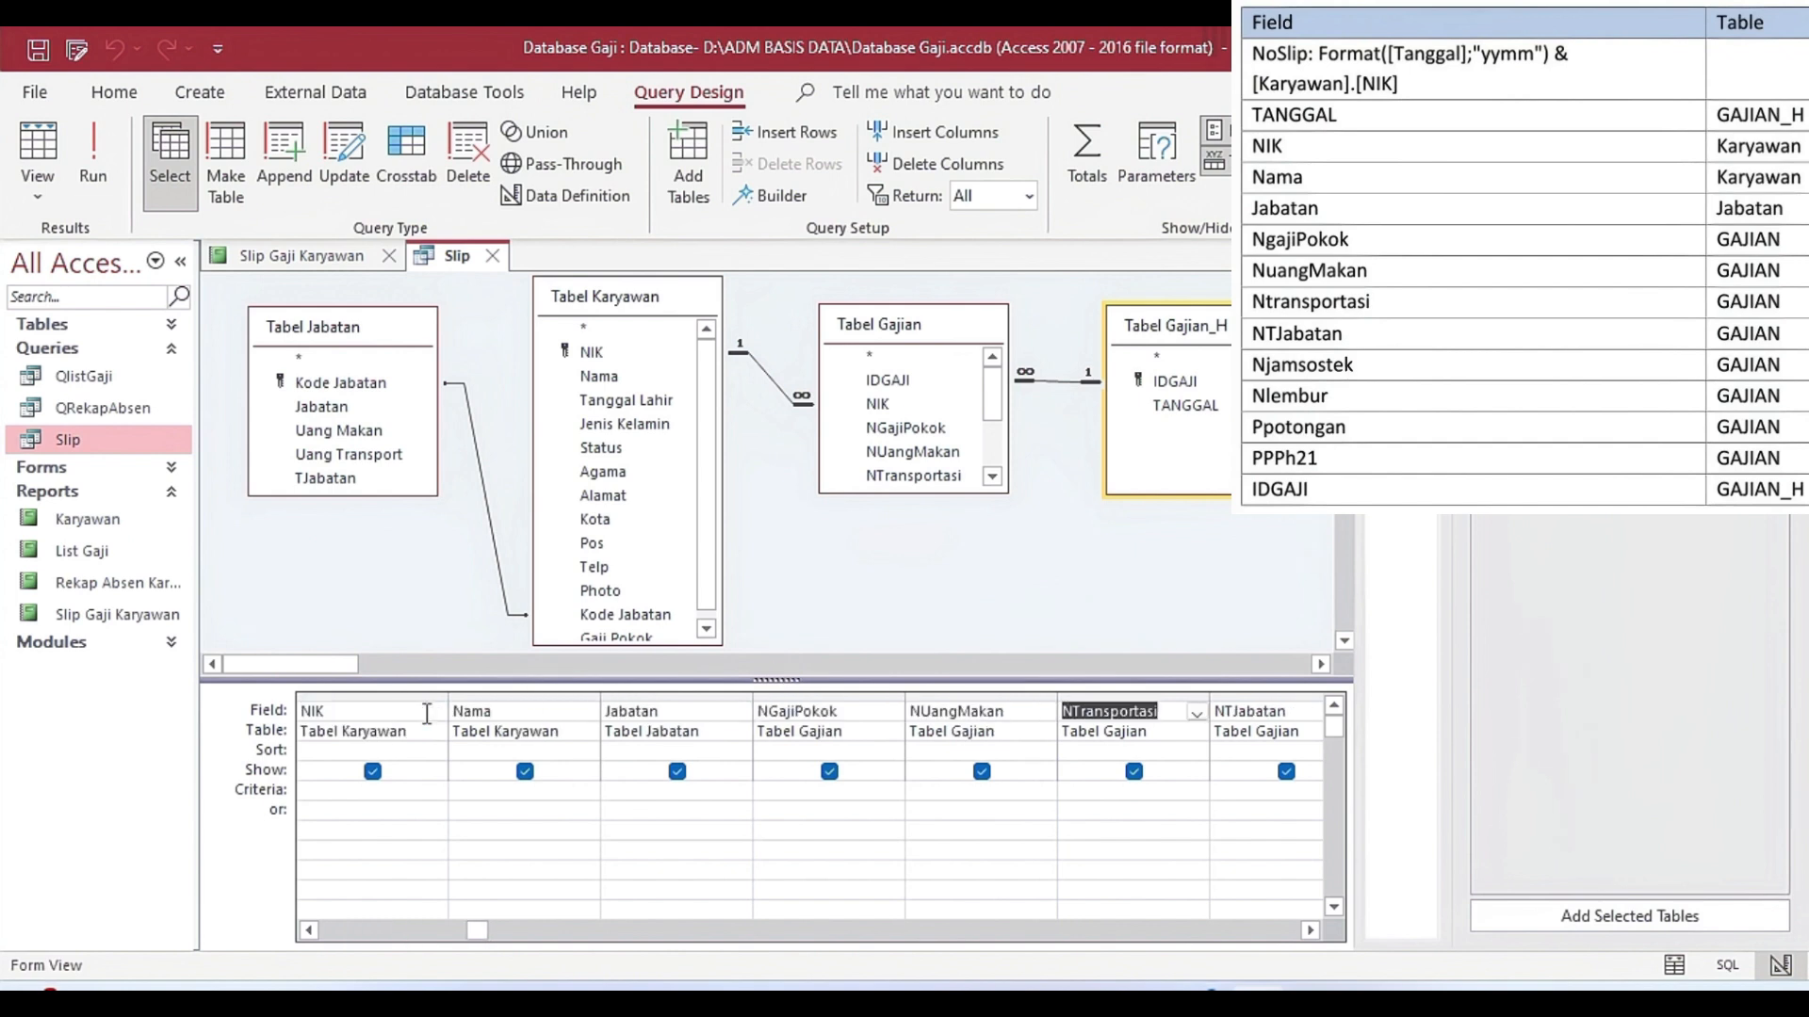
key(Tab)
key(Tab)
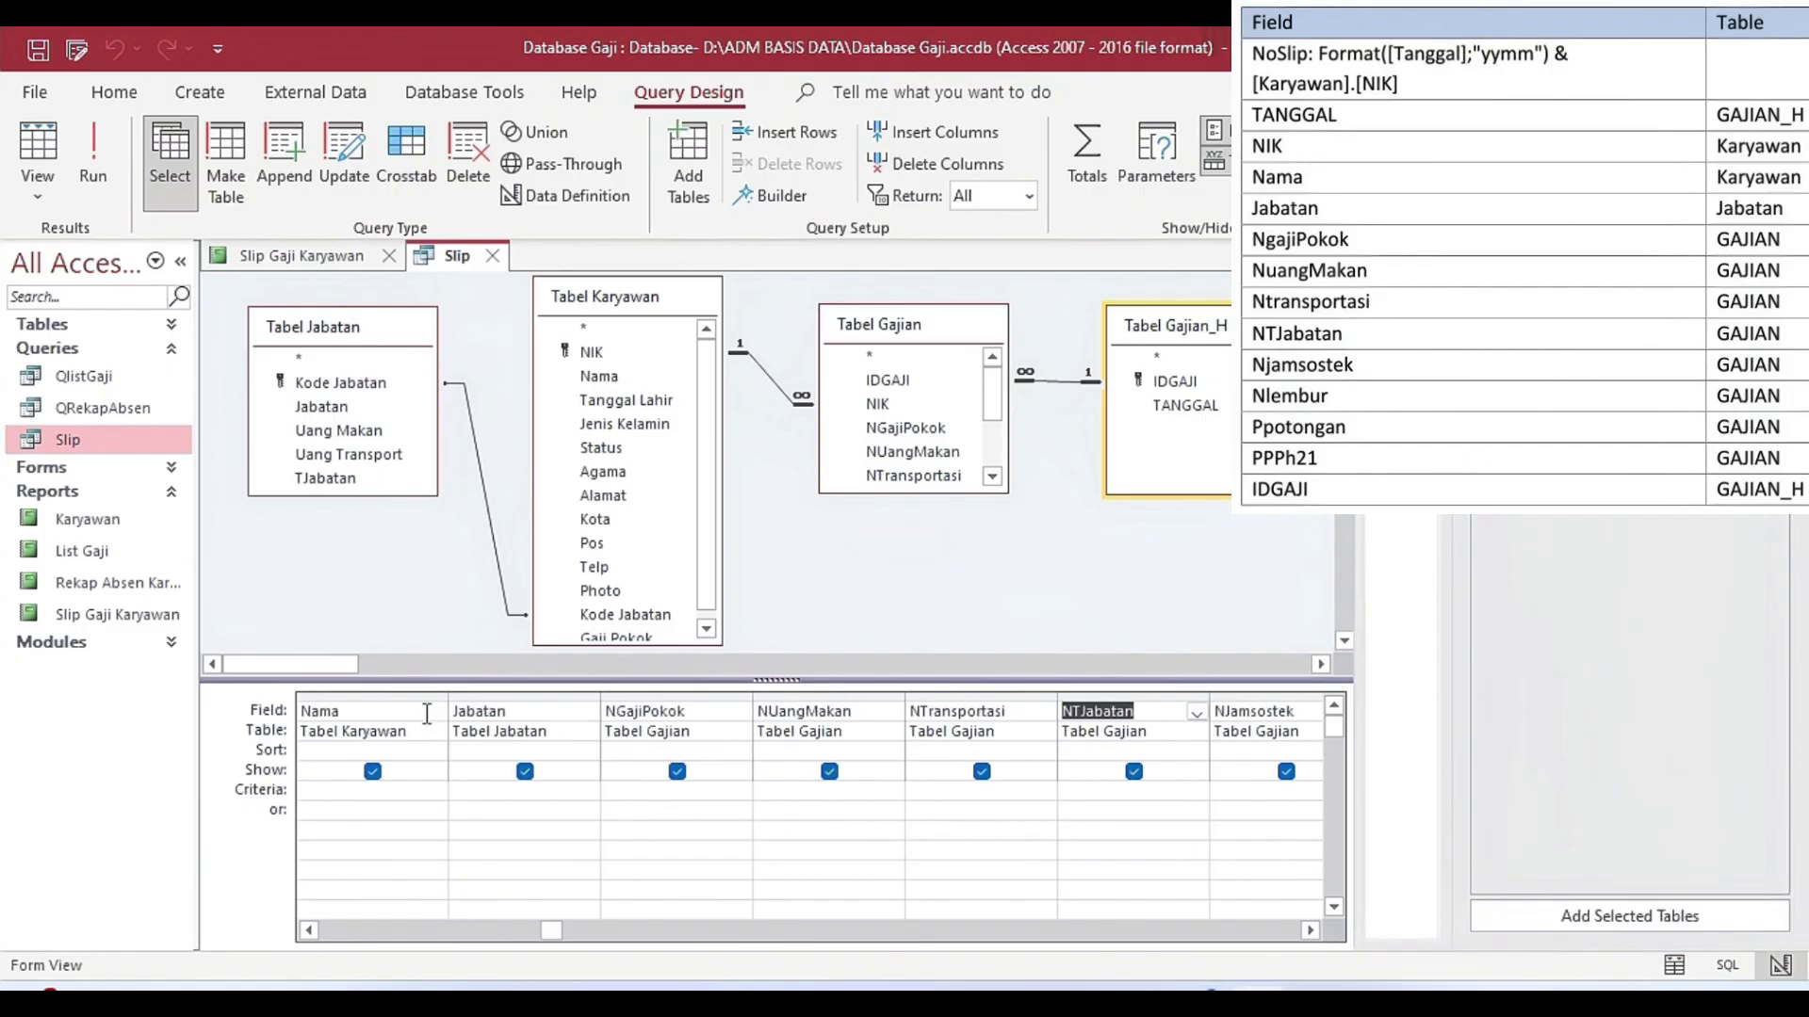
key(Tab)
key(Tab)
key(Tab)
key(Tab)
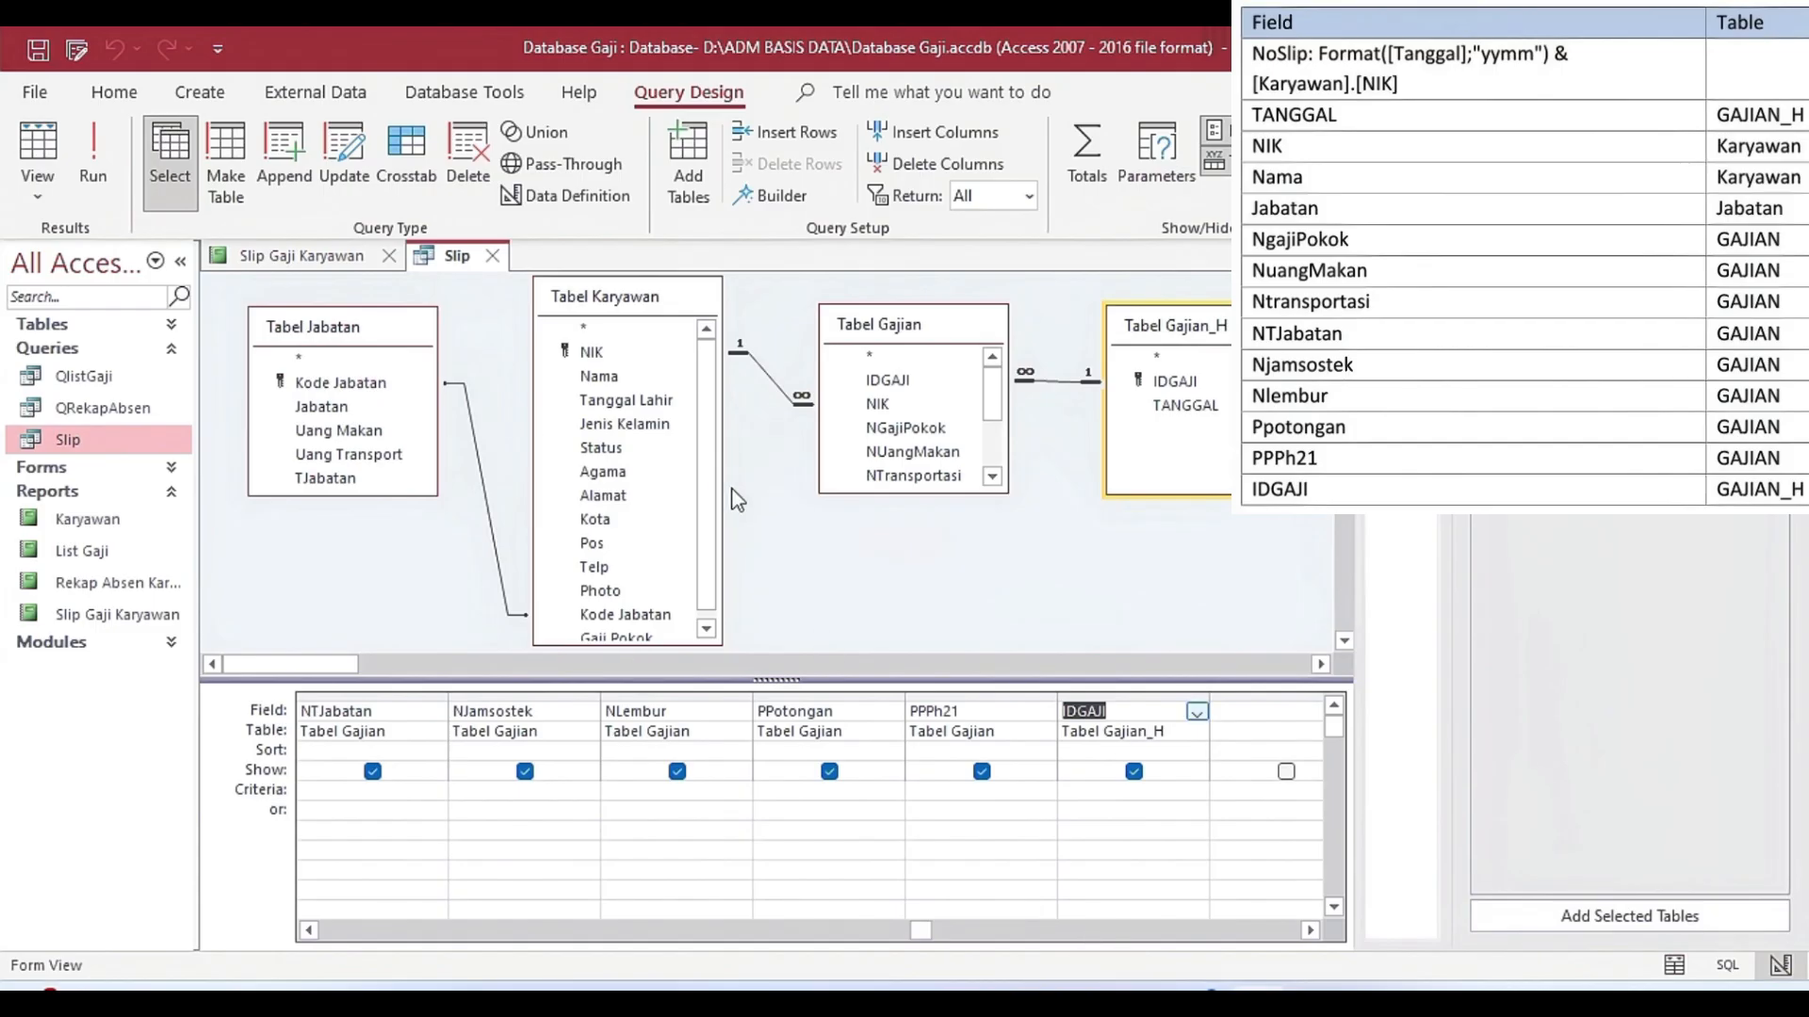
click(489, 255)
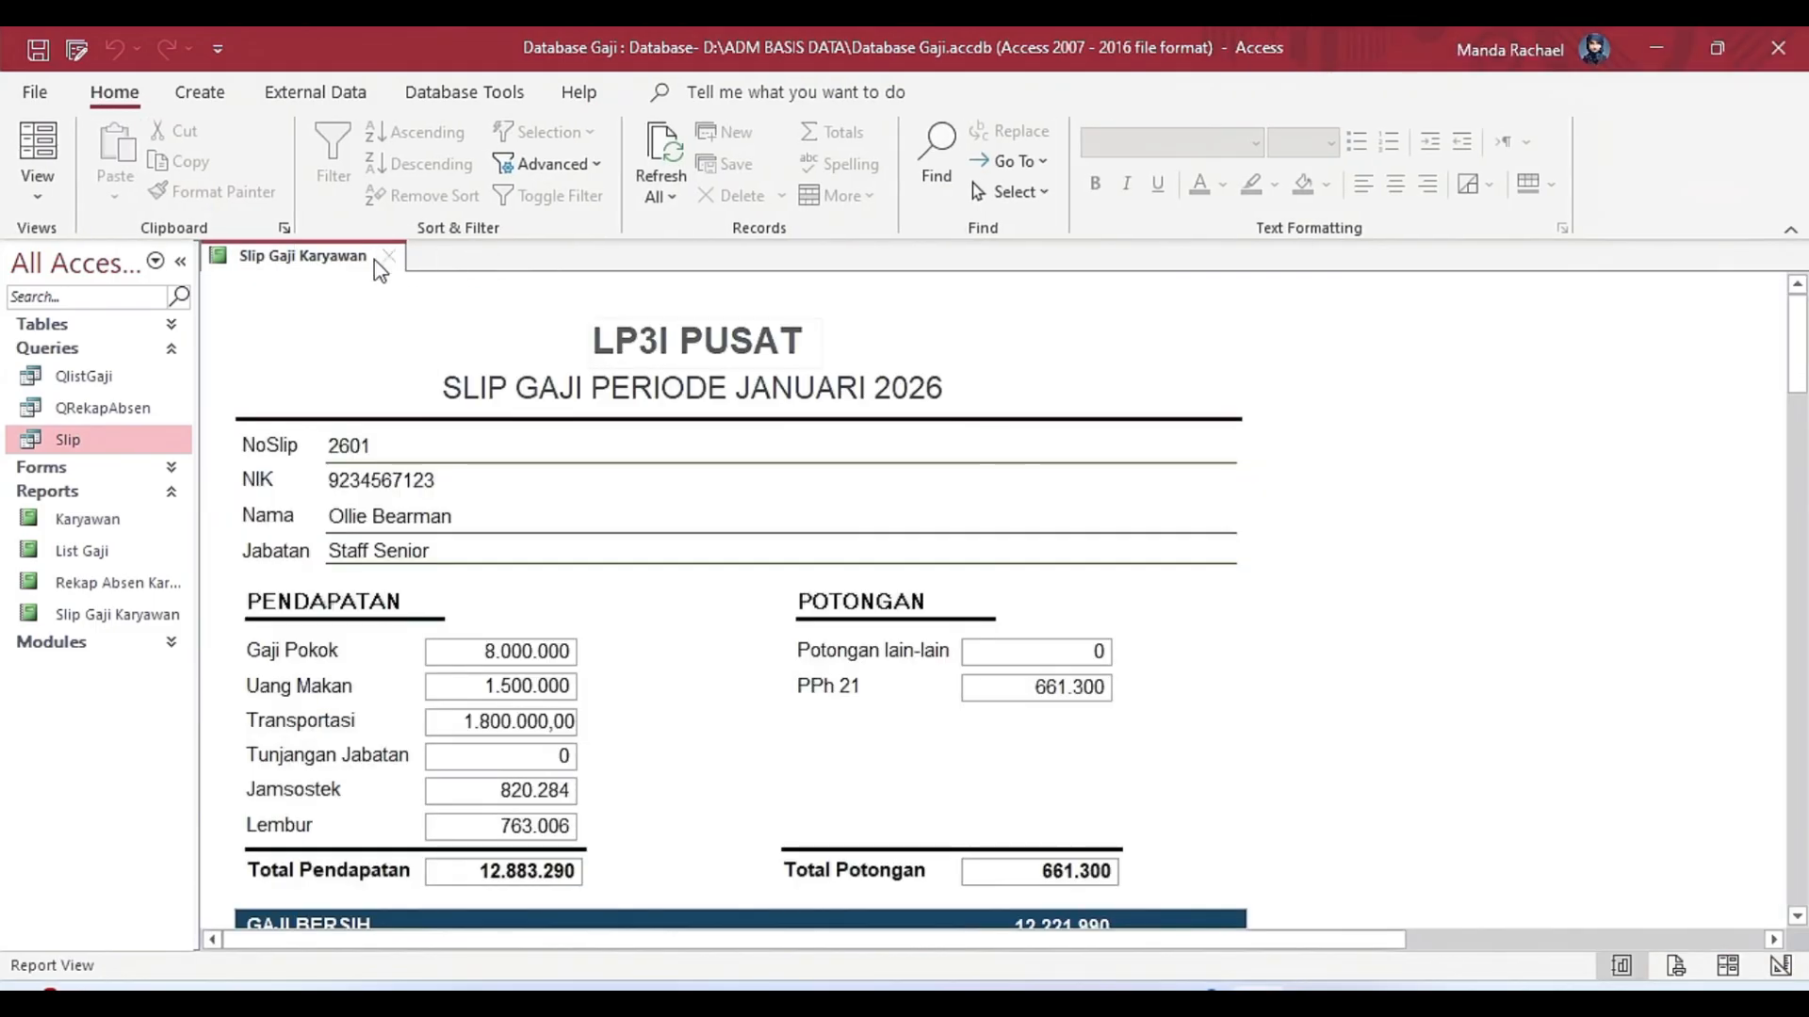
Switch the Slip Gaji Karyawan report to Design View and check its Report Header, Page Header and Detail sections.
right_click(318, 264)
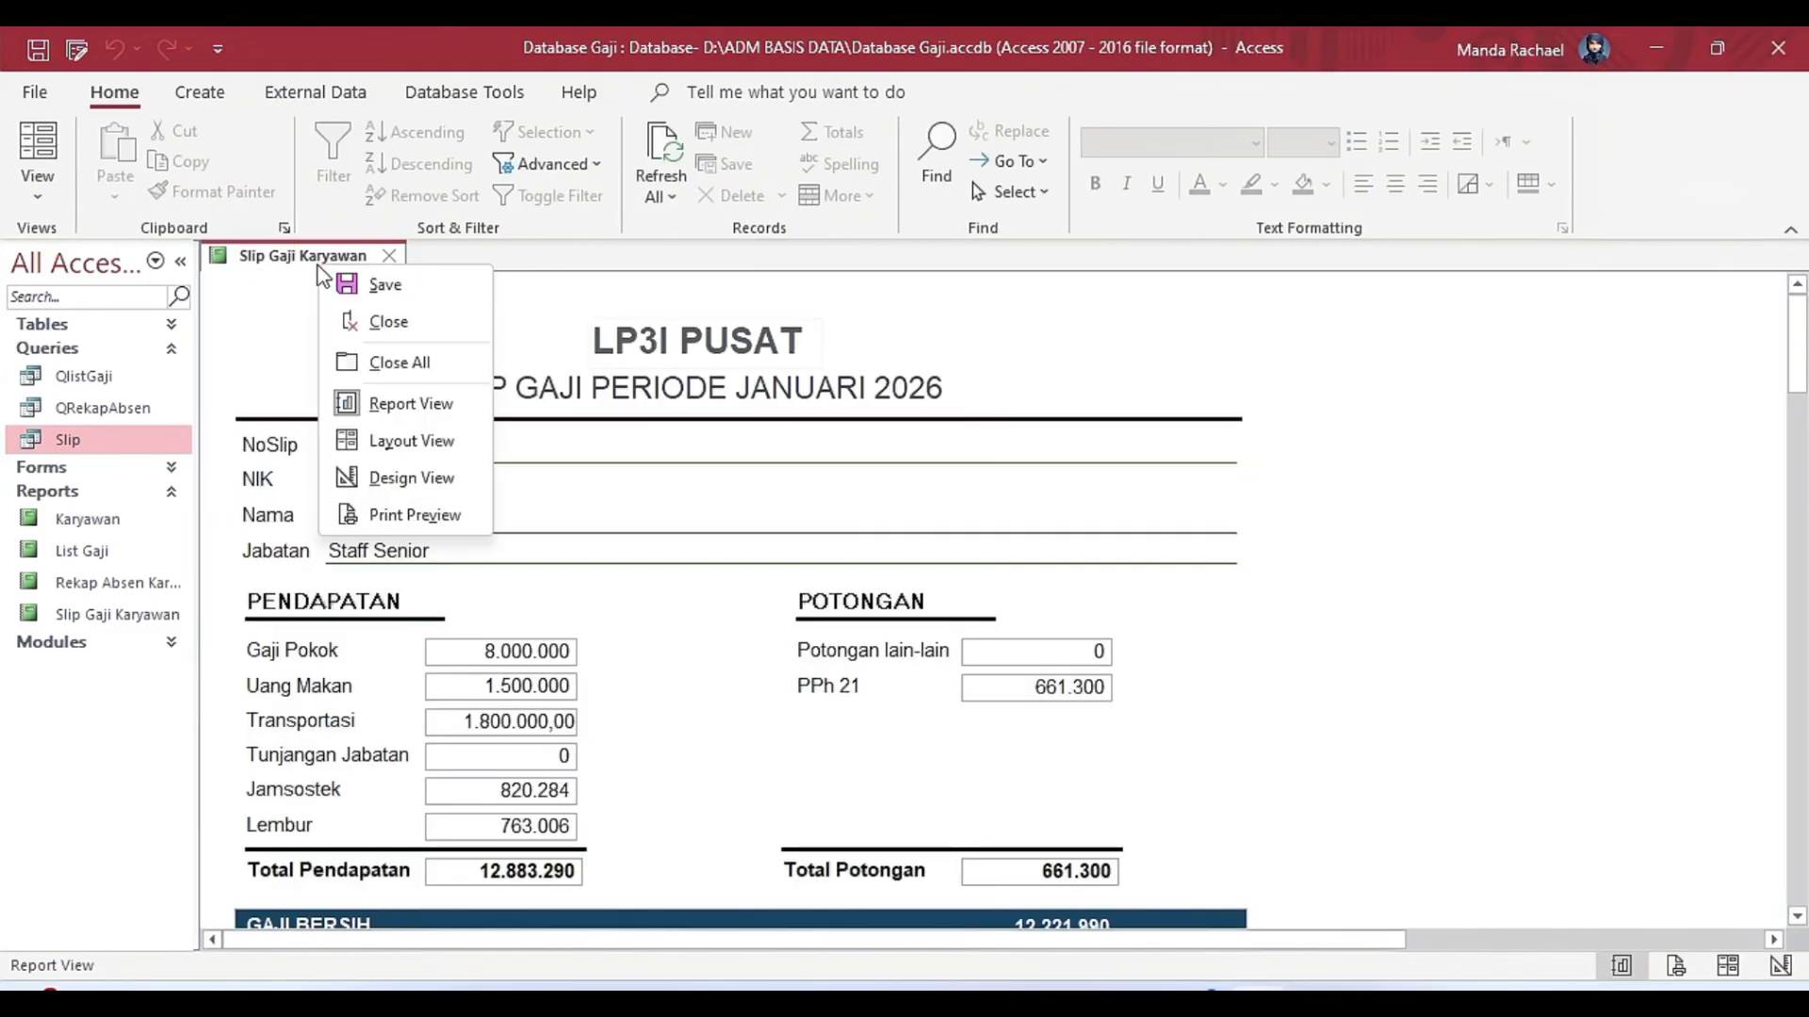
click(459, 483)
click(374, 316)
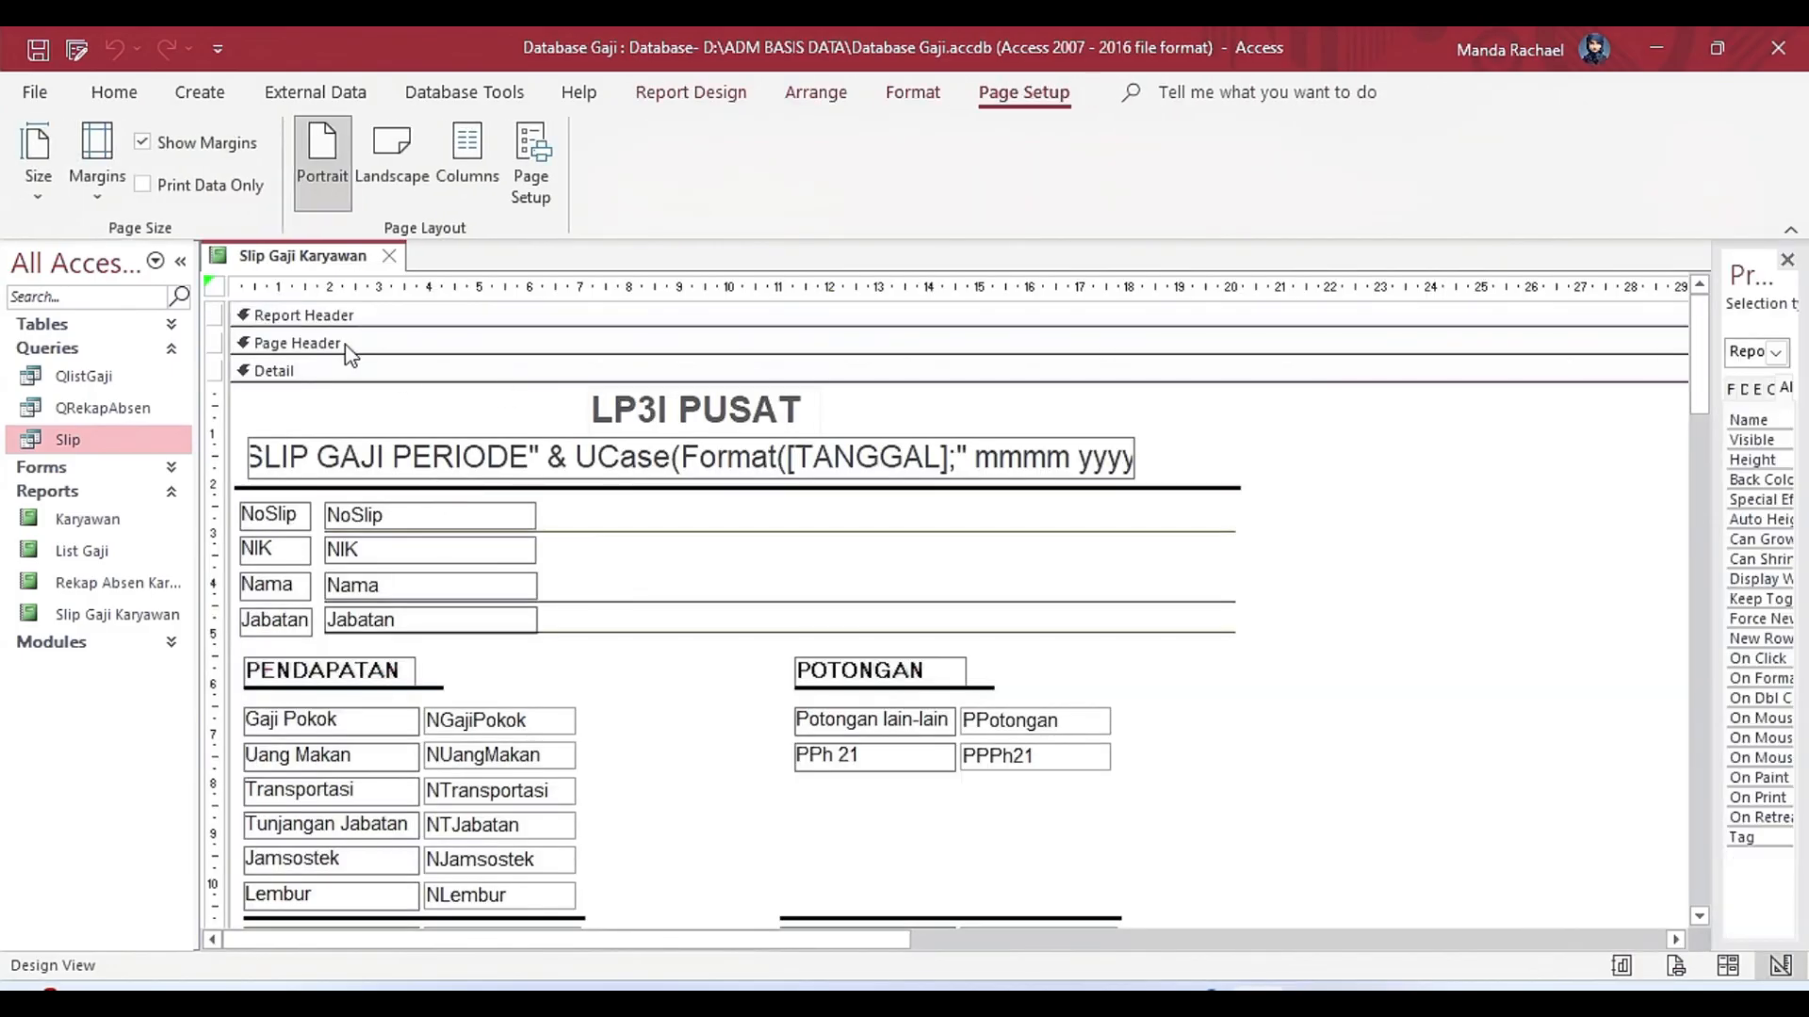
click(347, 348)
click(346, 382)
Examine the Periode text box's Control Source expression in the Expression Builder, and leave without changing it.
click(401, 461)
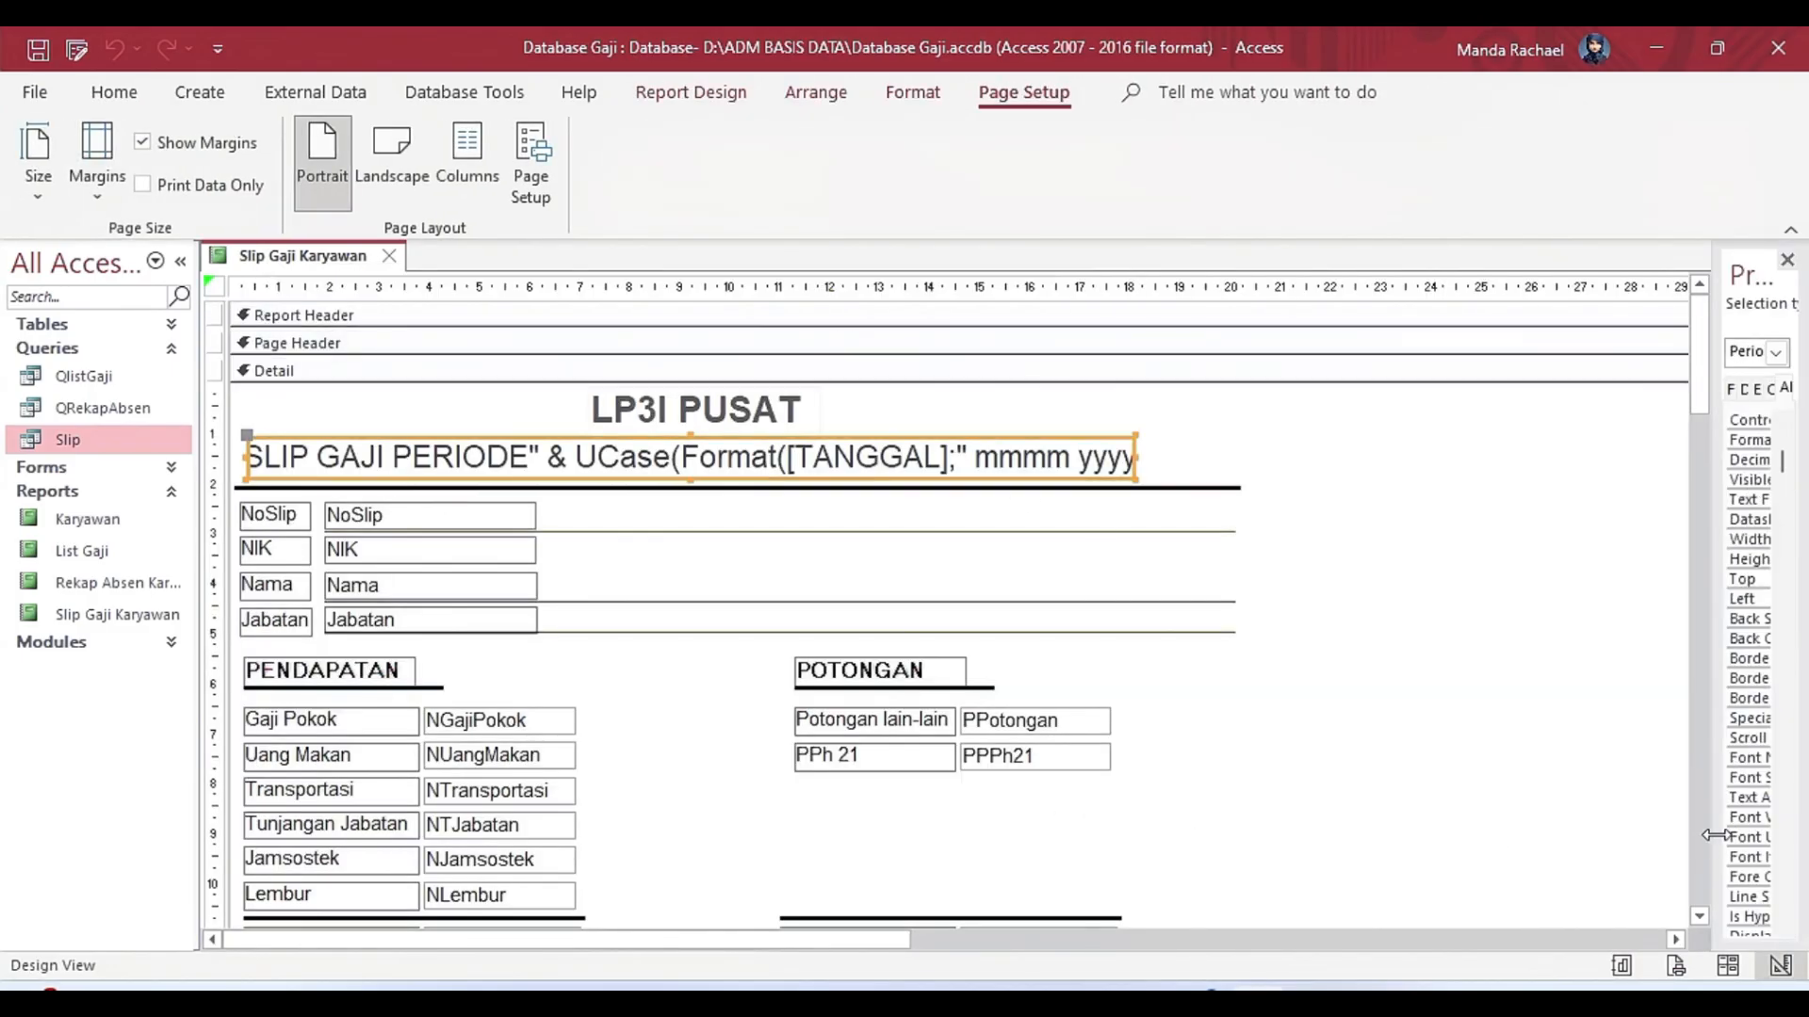
drag(1713, 778, 1342, 778)
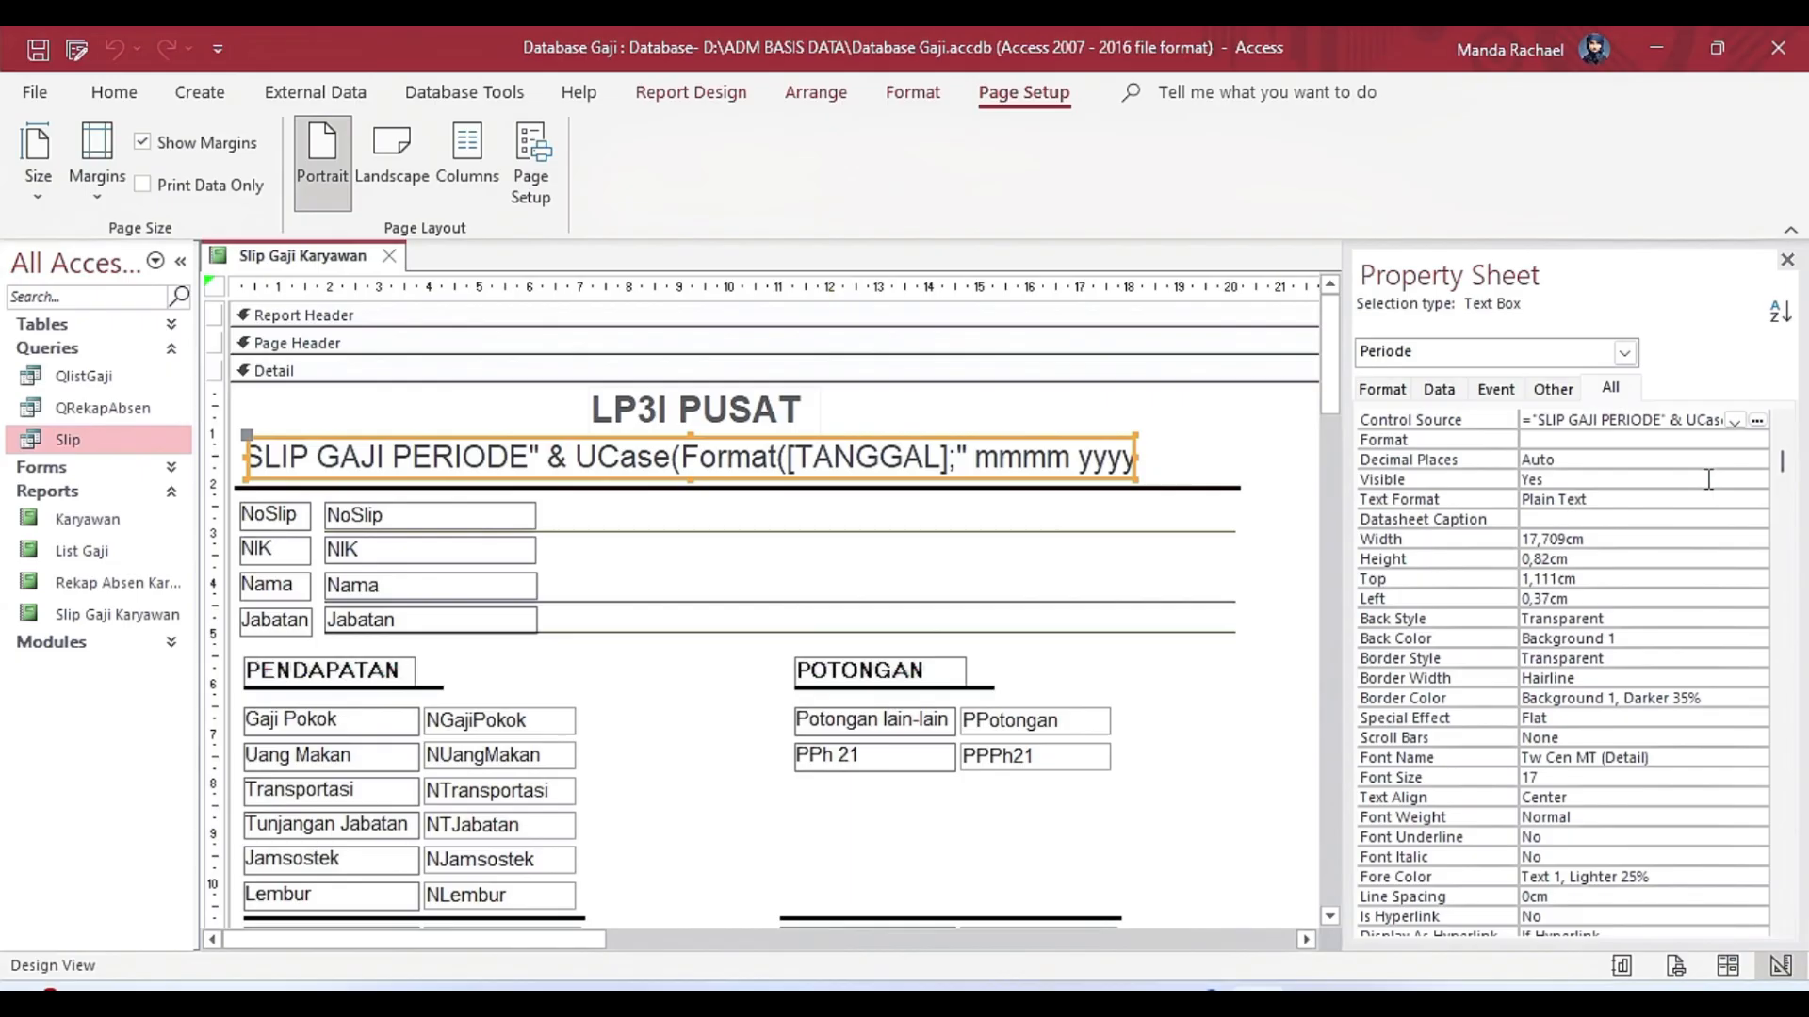
click(1758, 422)
drag(609, 266, 1063, 296)
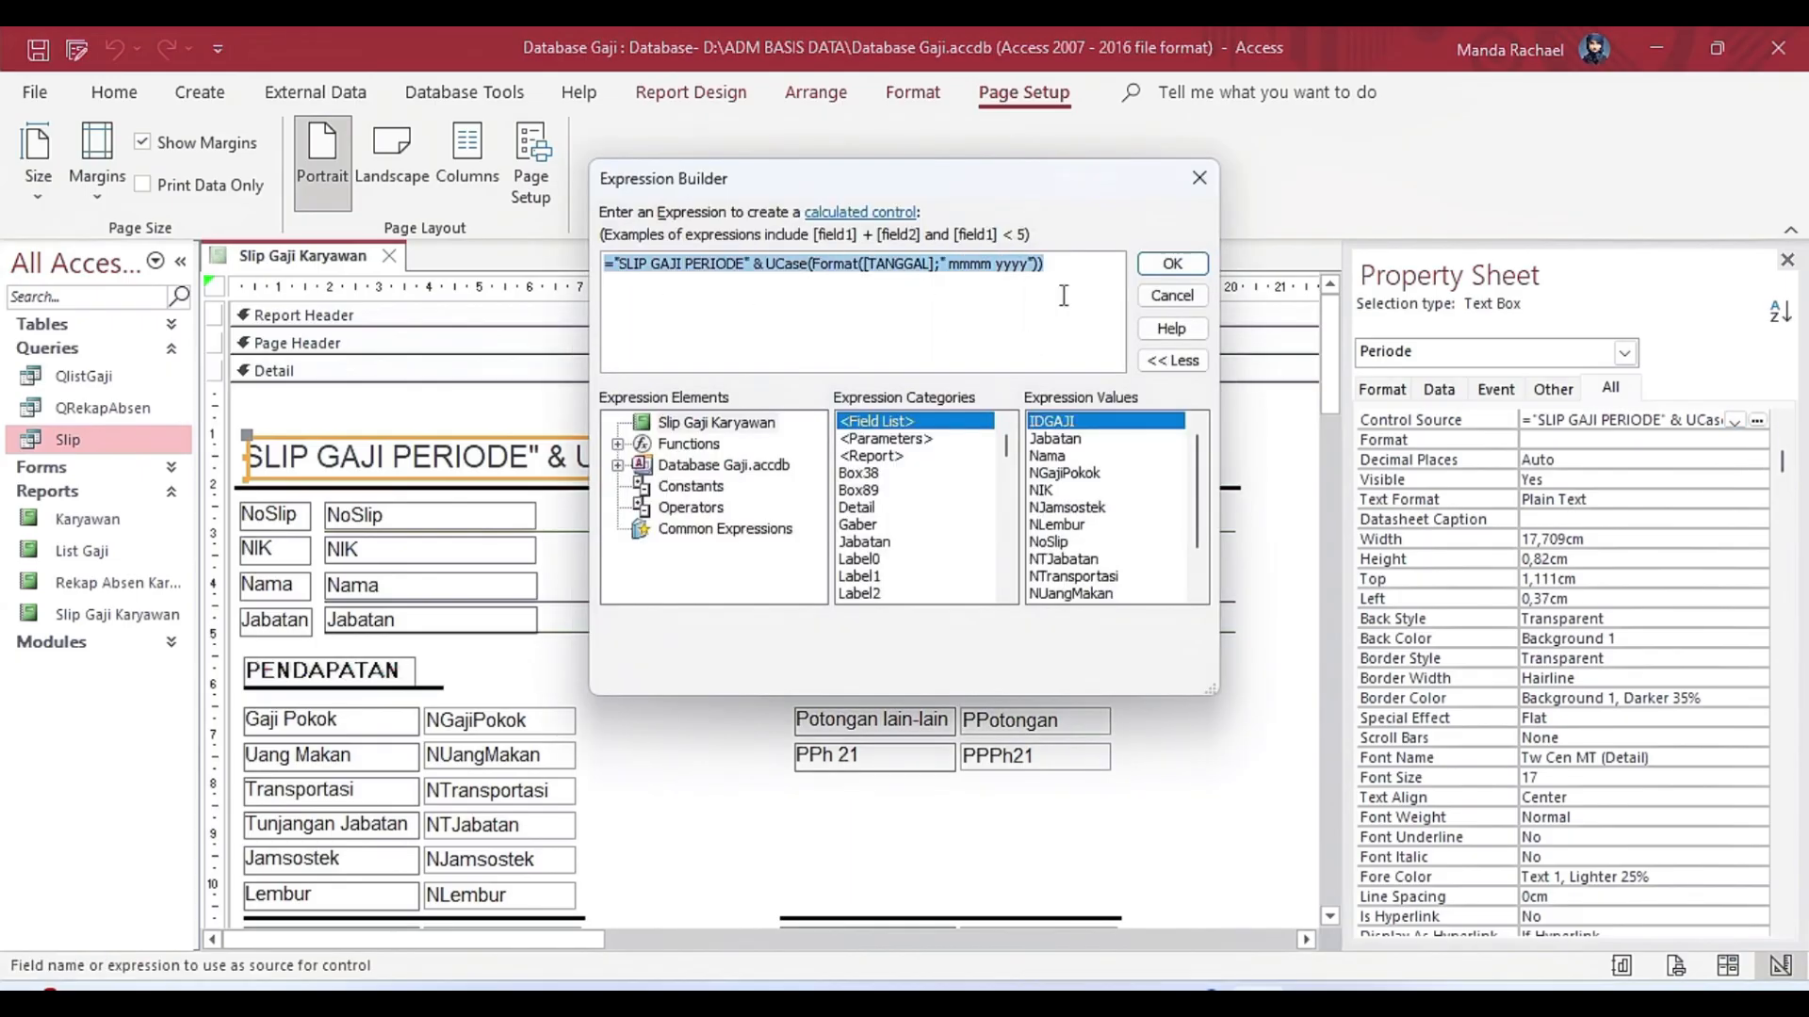
click(1186, 293)
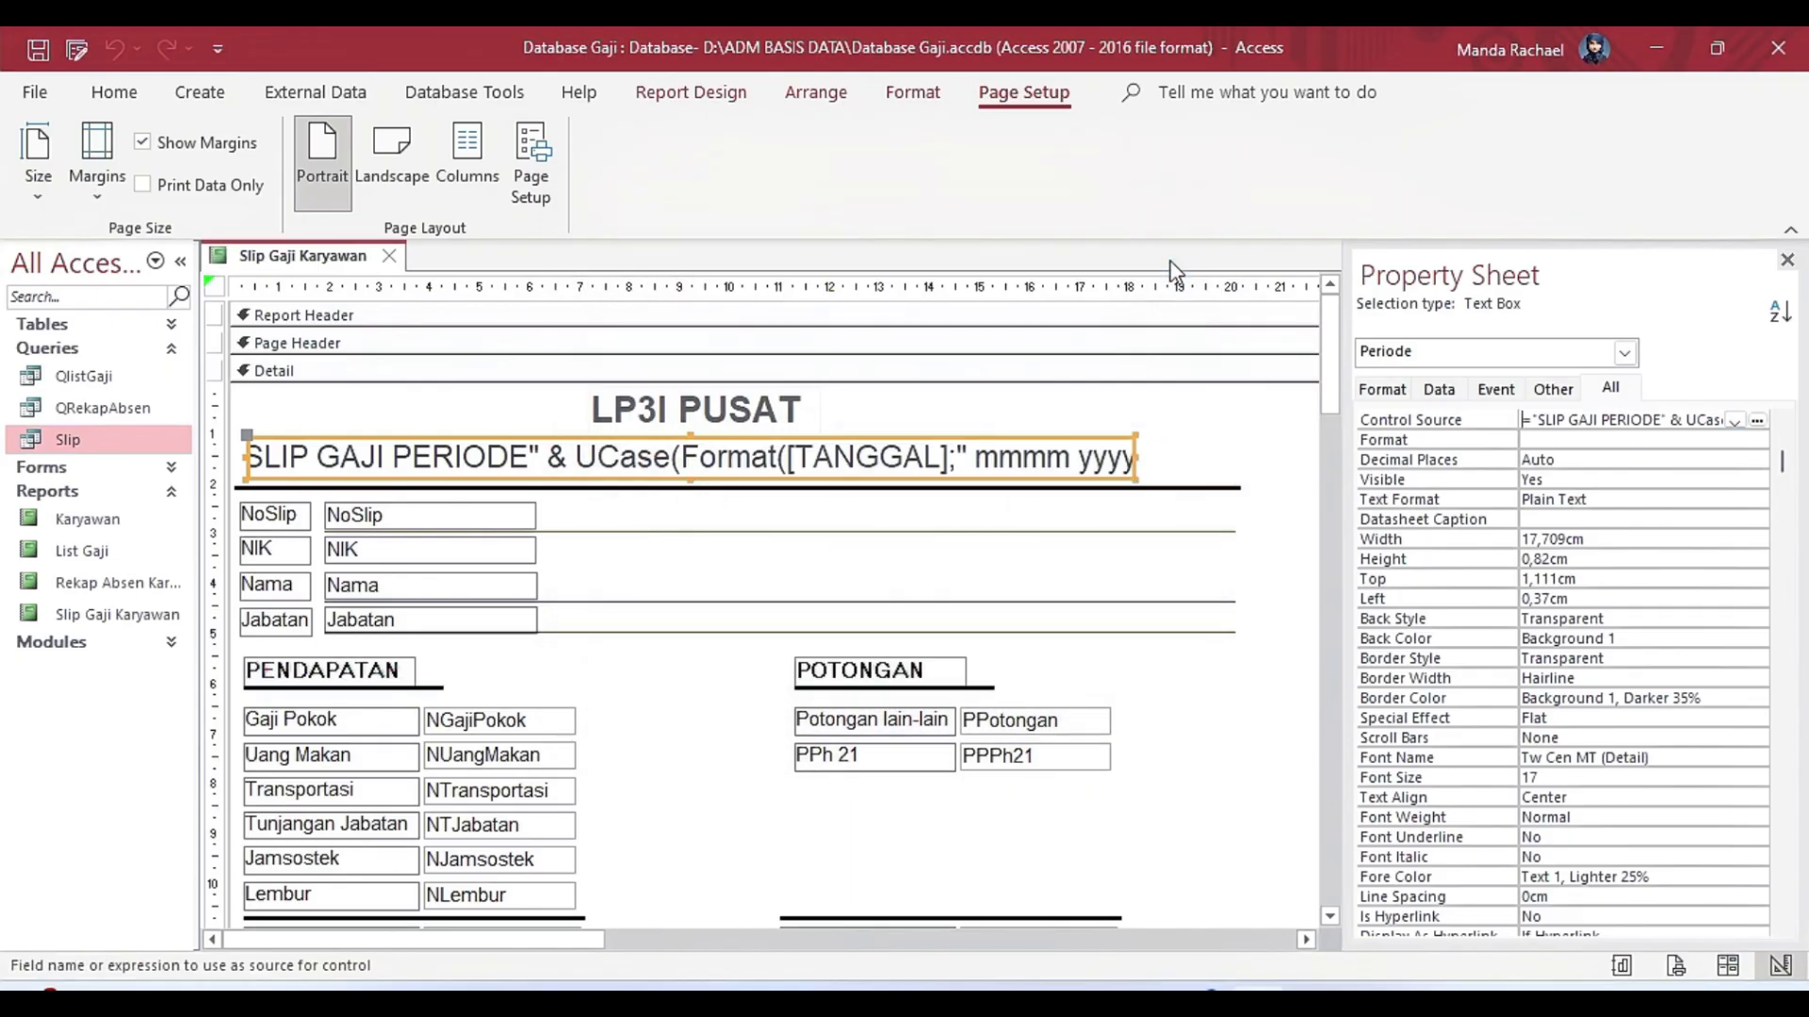
Examine the LP3I PUSAT title label, the Text Box control, and the Nama and Jabatan entries in the Field List.
click(765, 405)
click(702, 92)
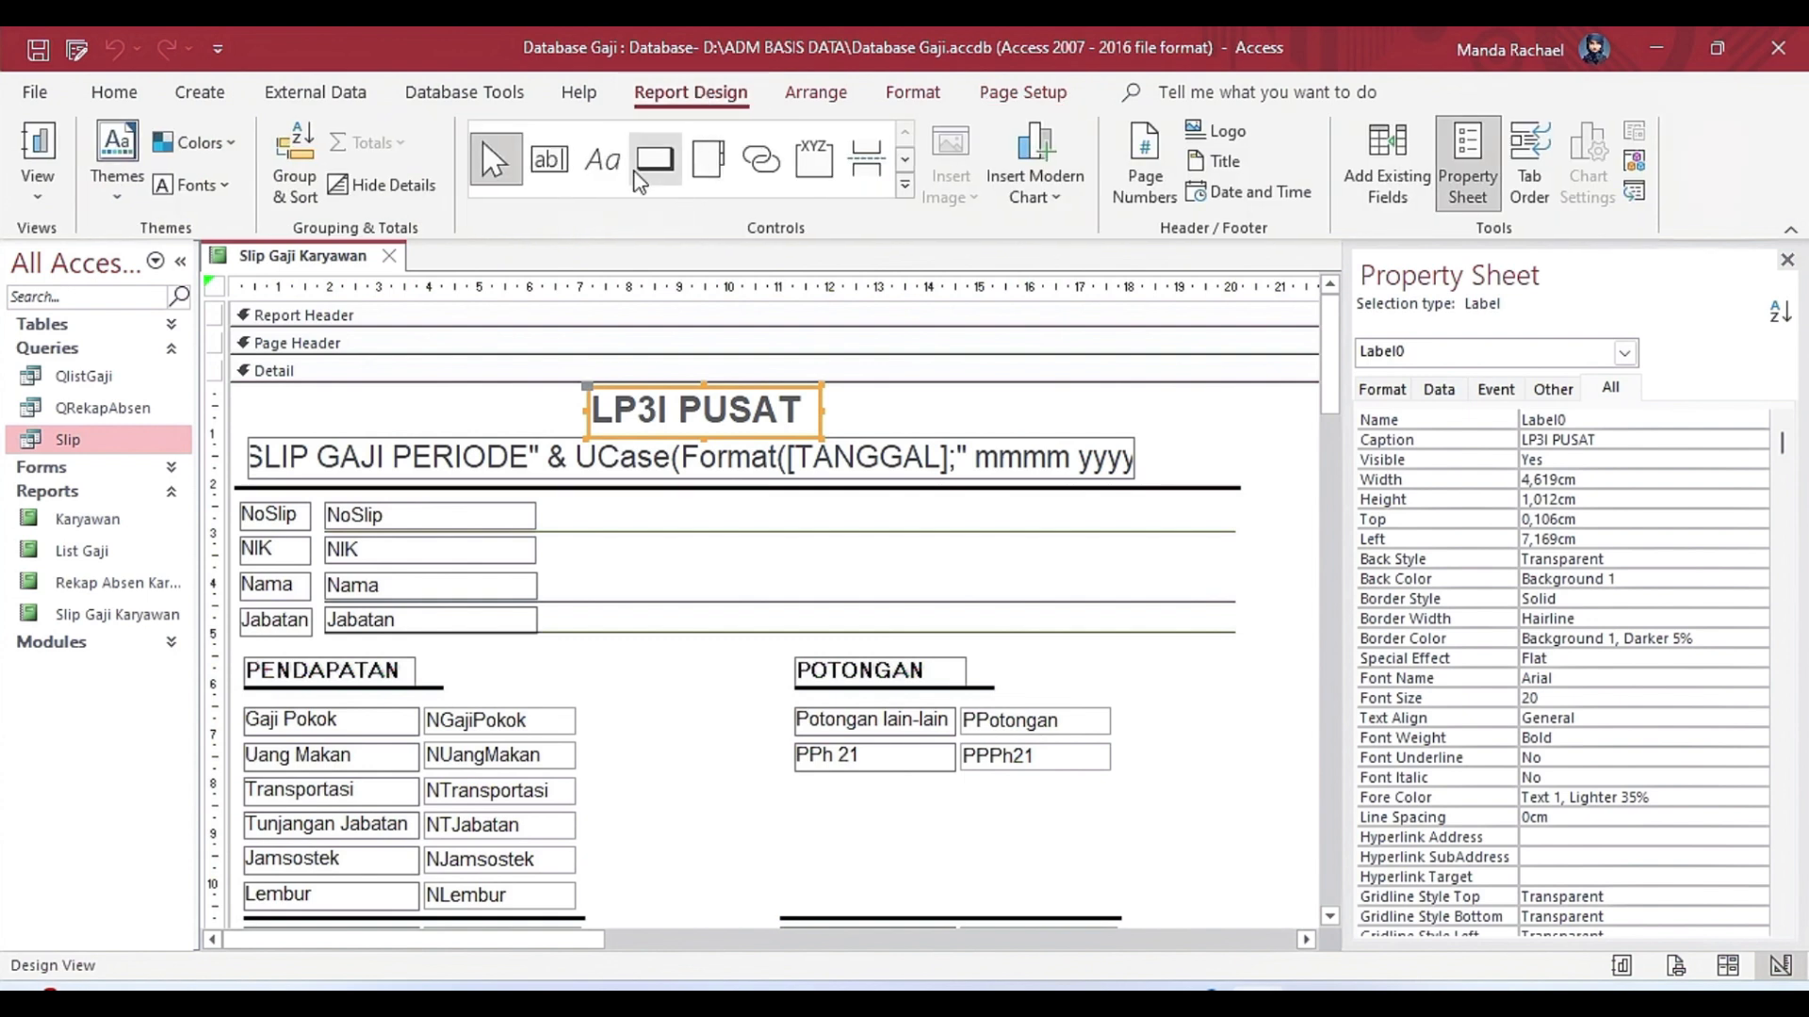
click(550, 159)
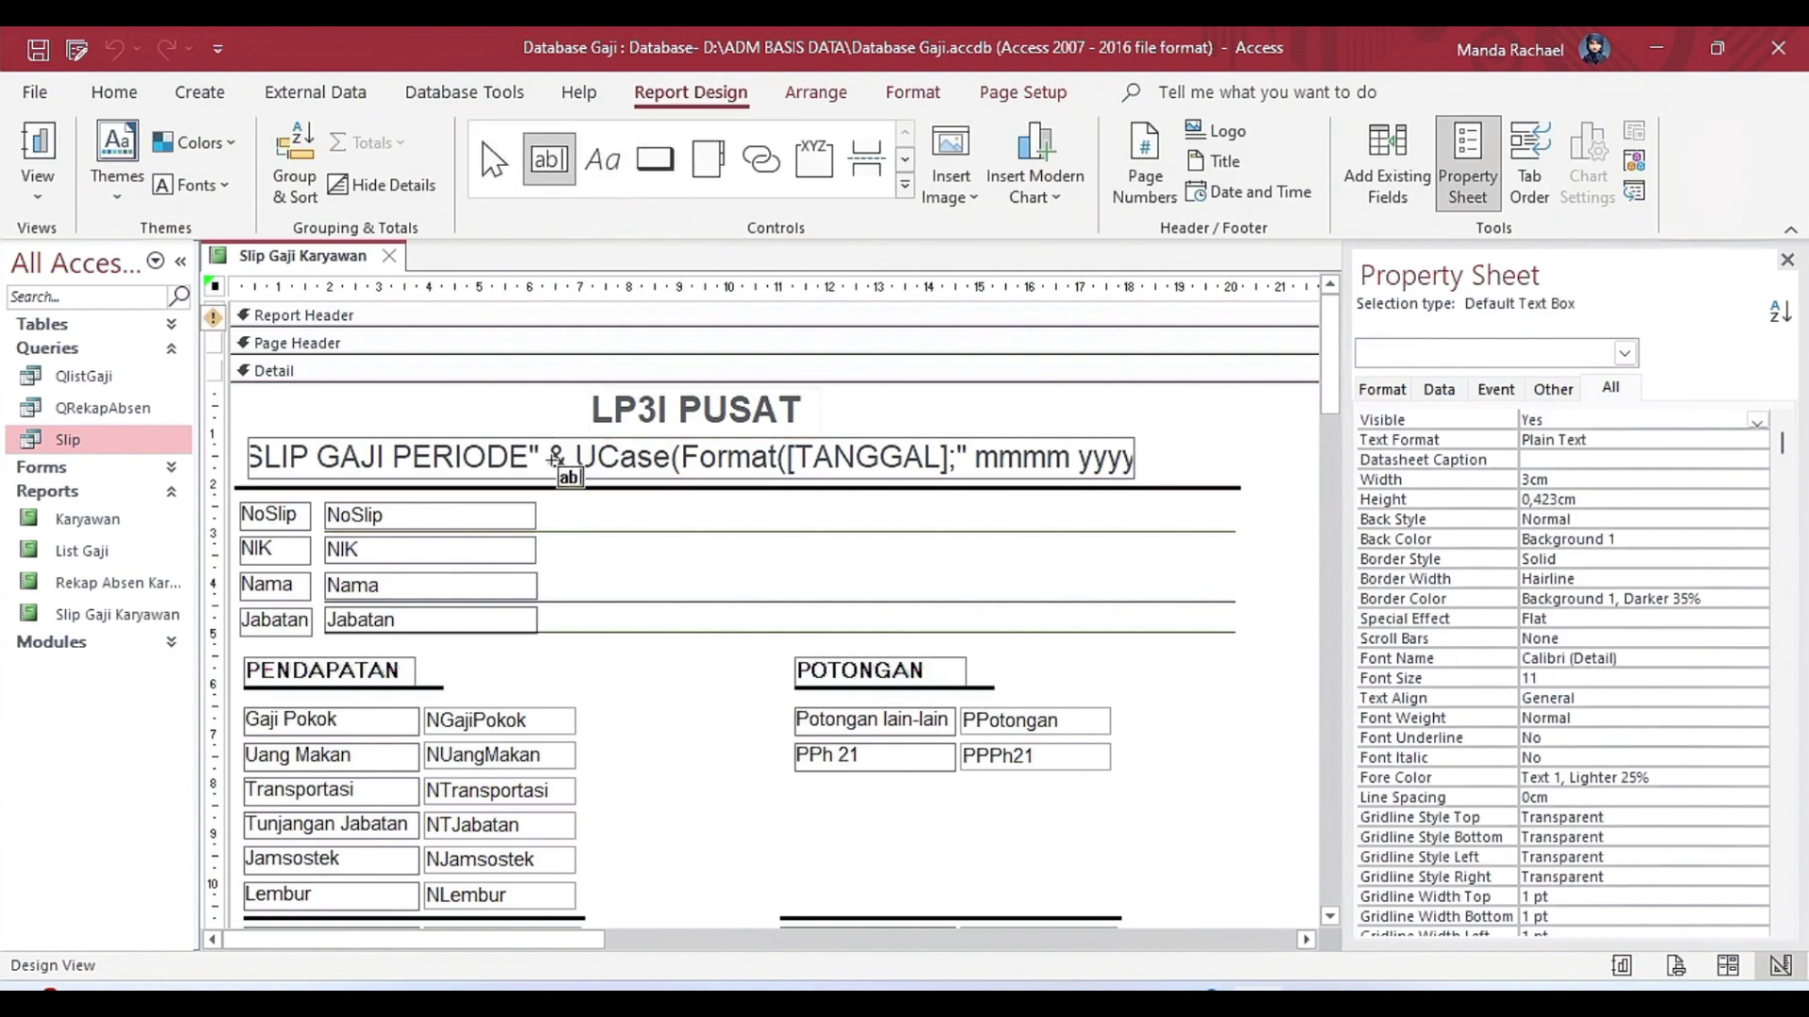
click(1388, 165)
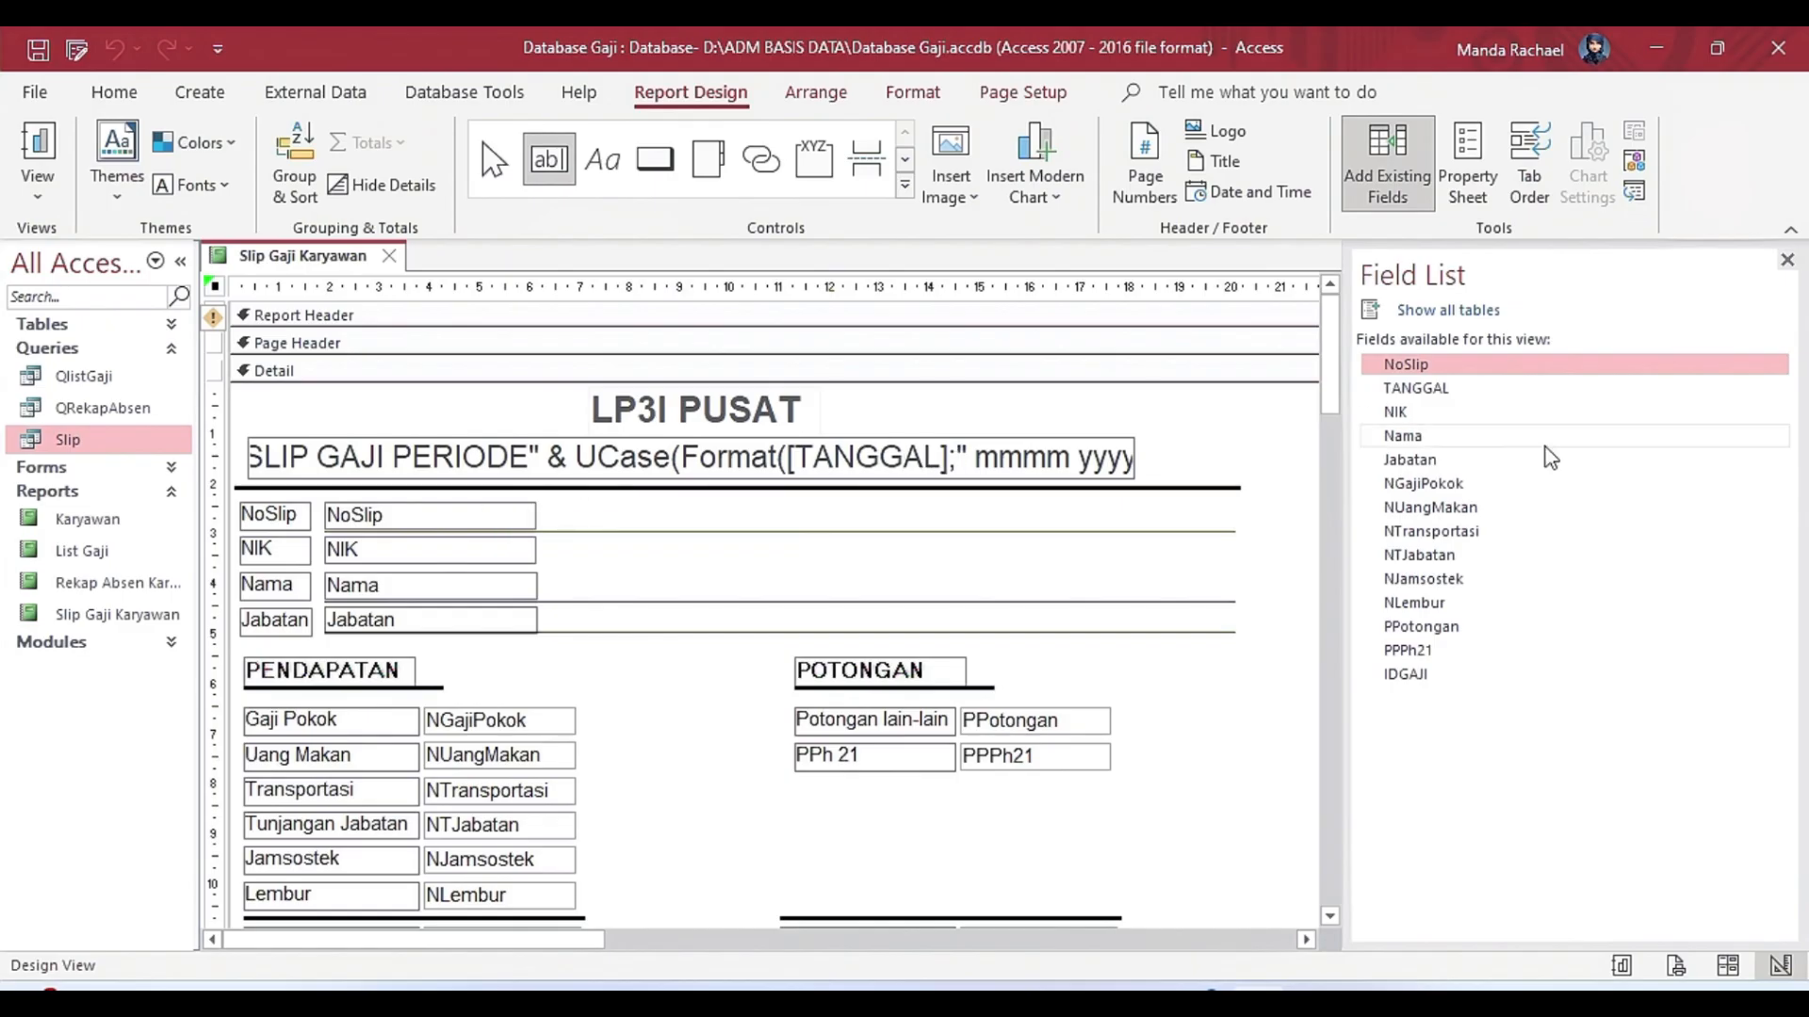
click(1413, 436)
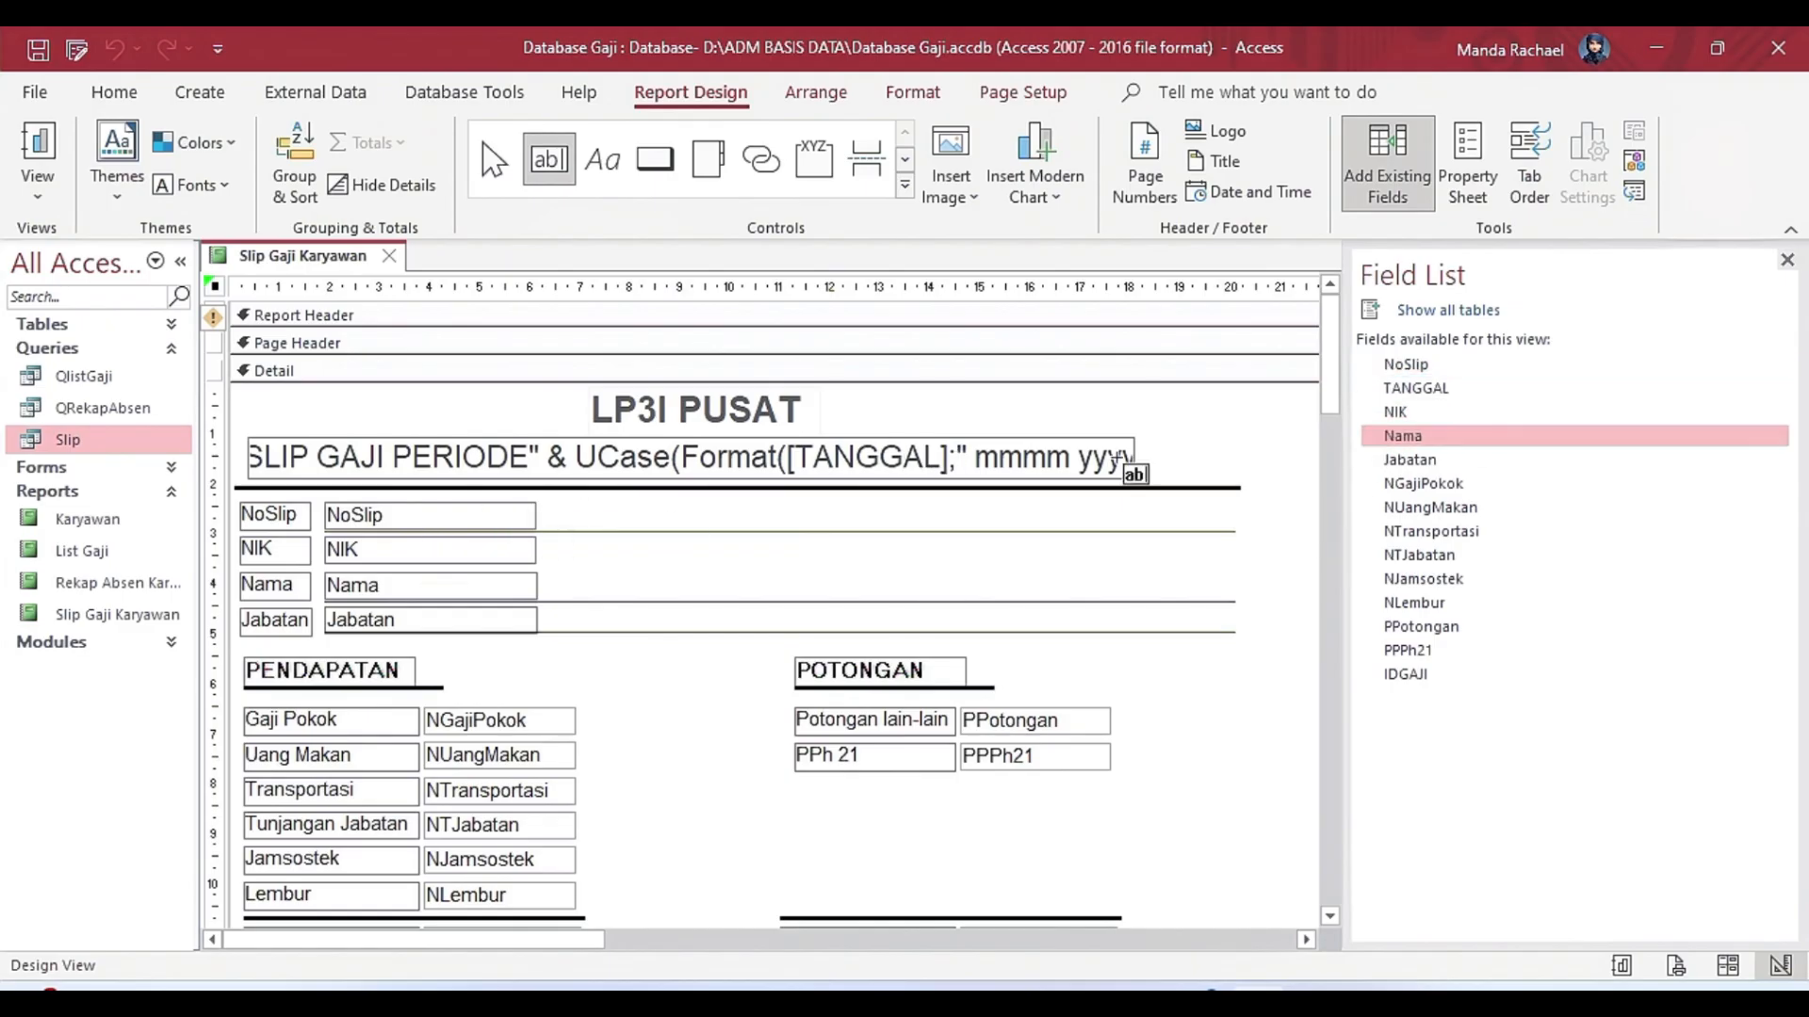
drag(1411, 460, 670, 623)
Point out the Label and Line controls used for the report's captions and separators.
click(602, 159)
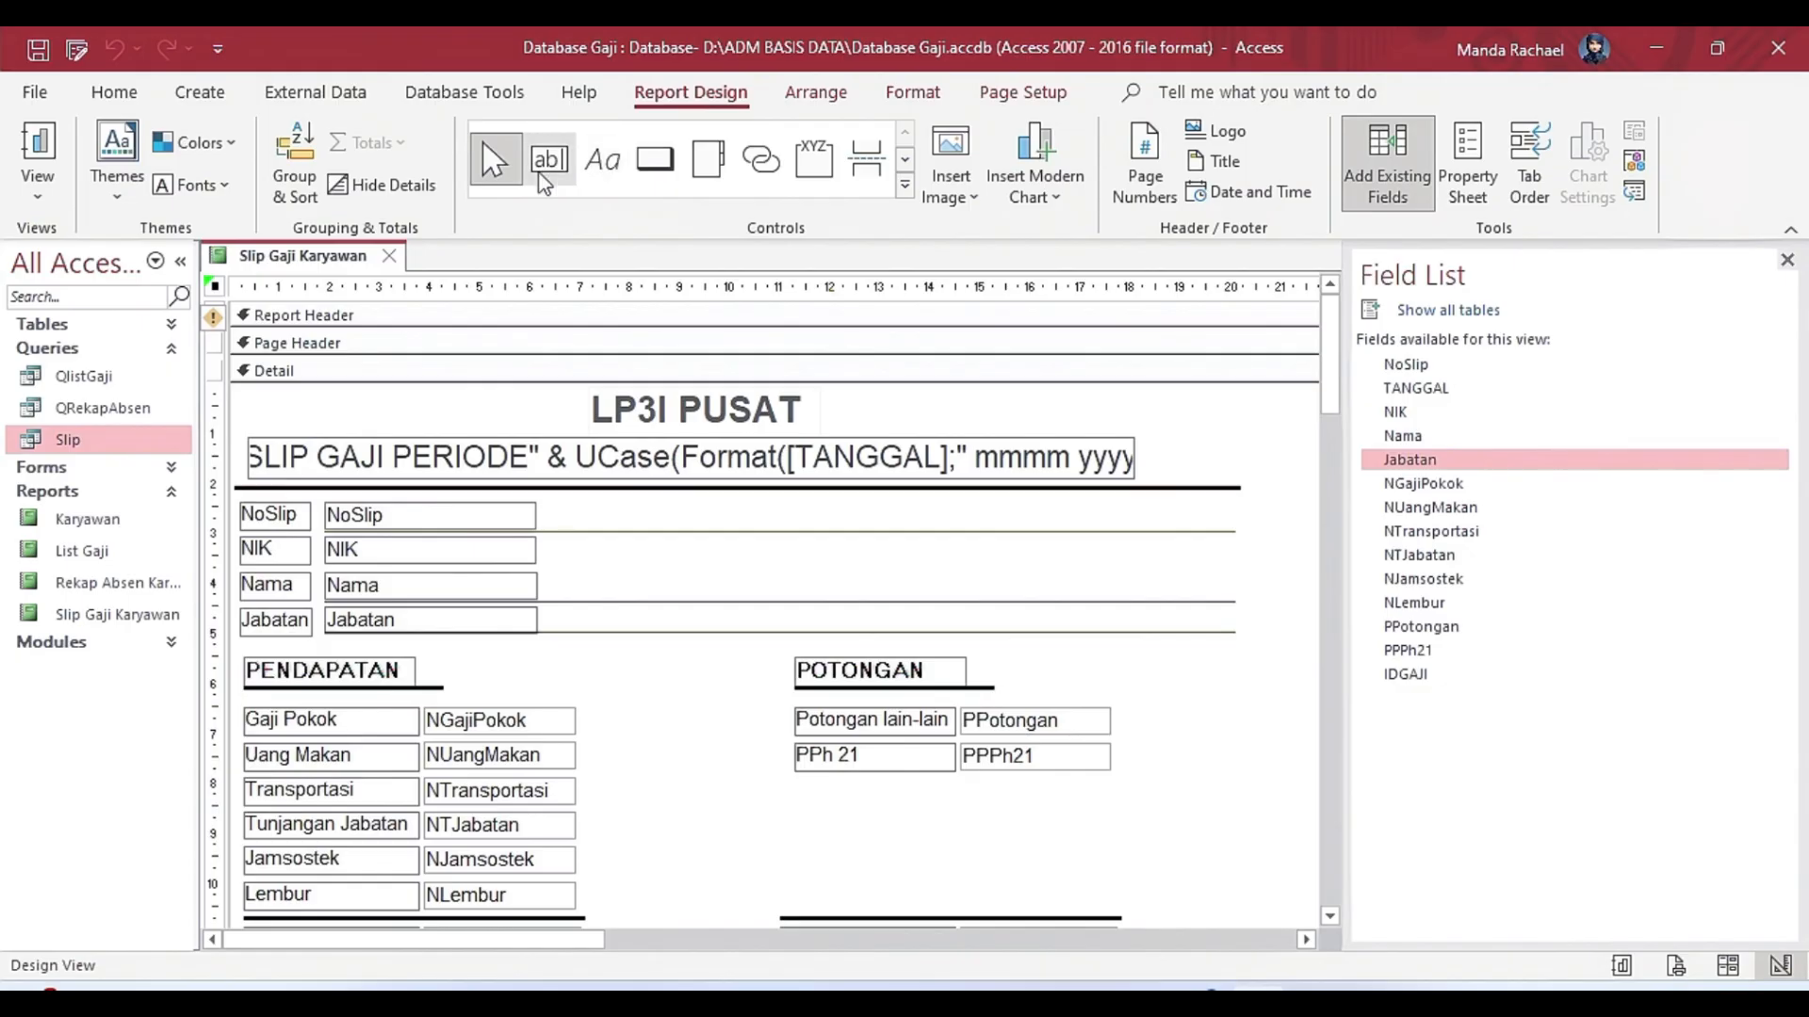
click(905, 184)
click(548, 200)
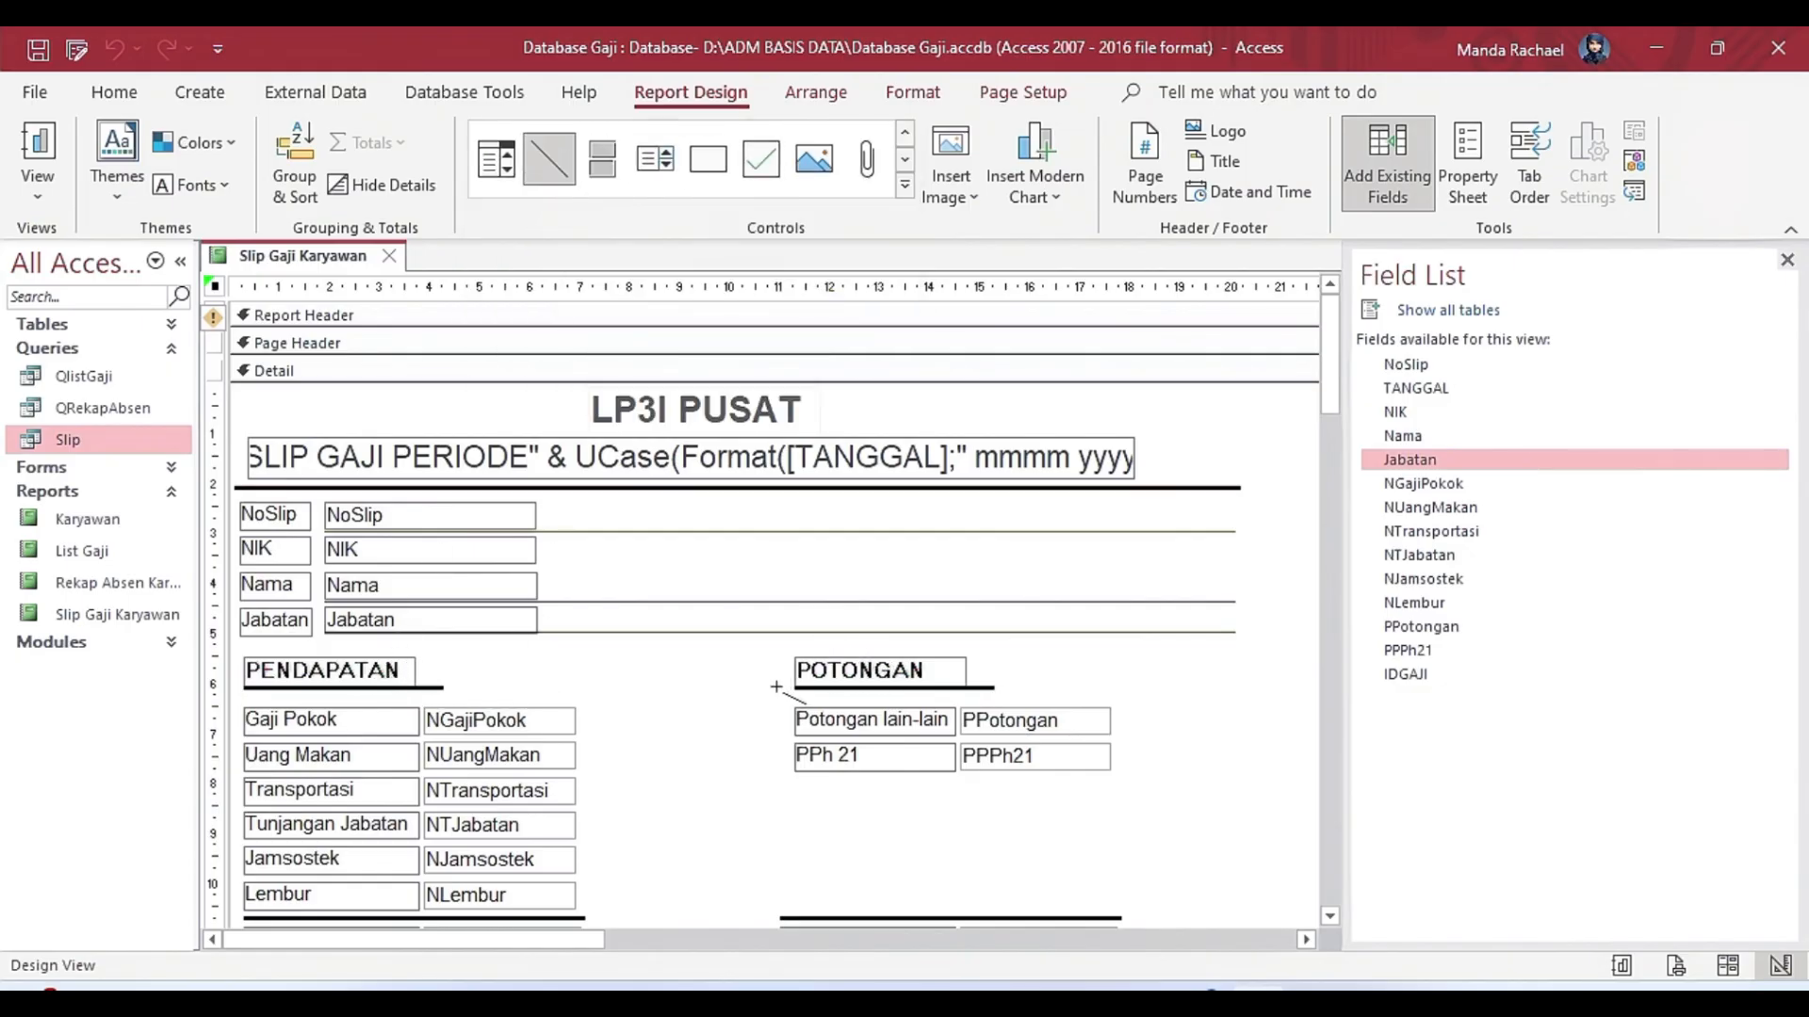
Go through the Field List's income and deduction fields from NGajiPokok to PPPh21, matching them to the PENDAPATAN and POTONGAN blocks.
click(1423, 483)
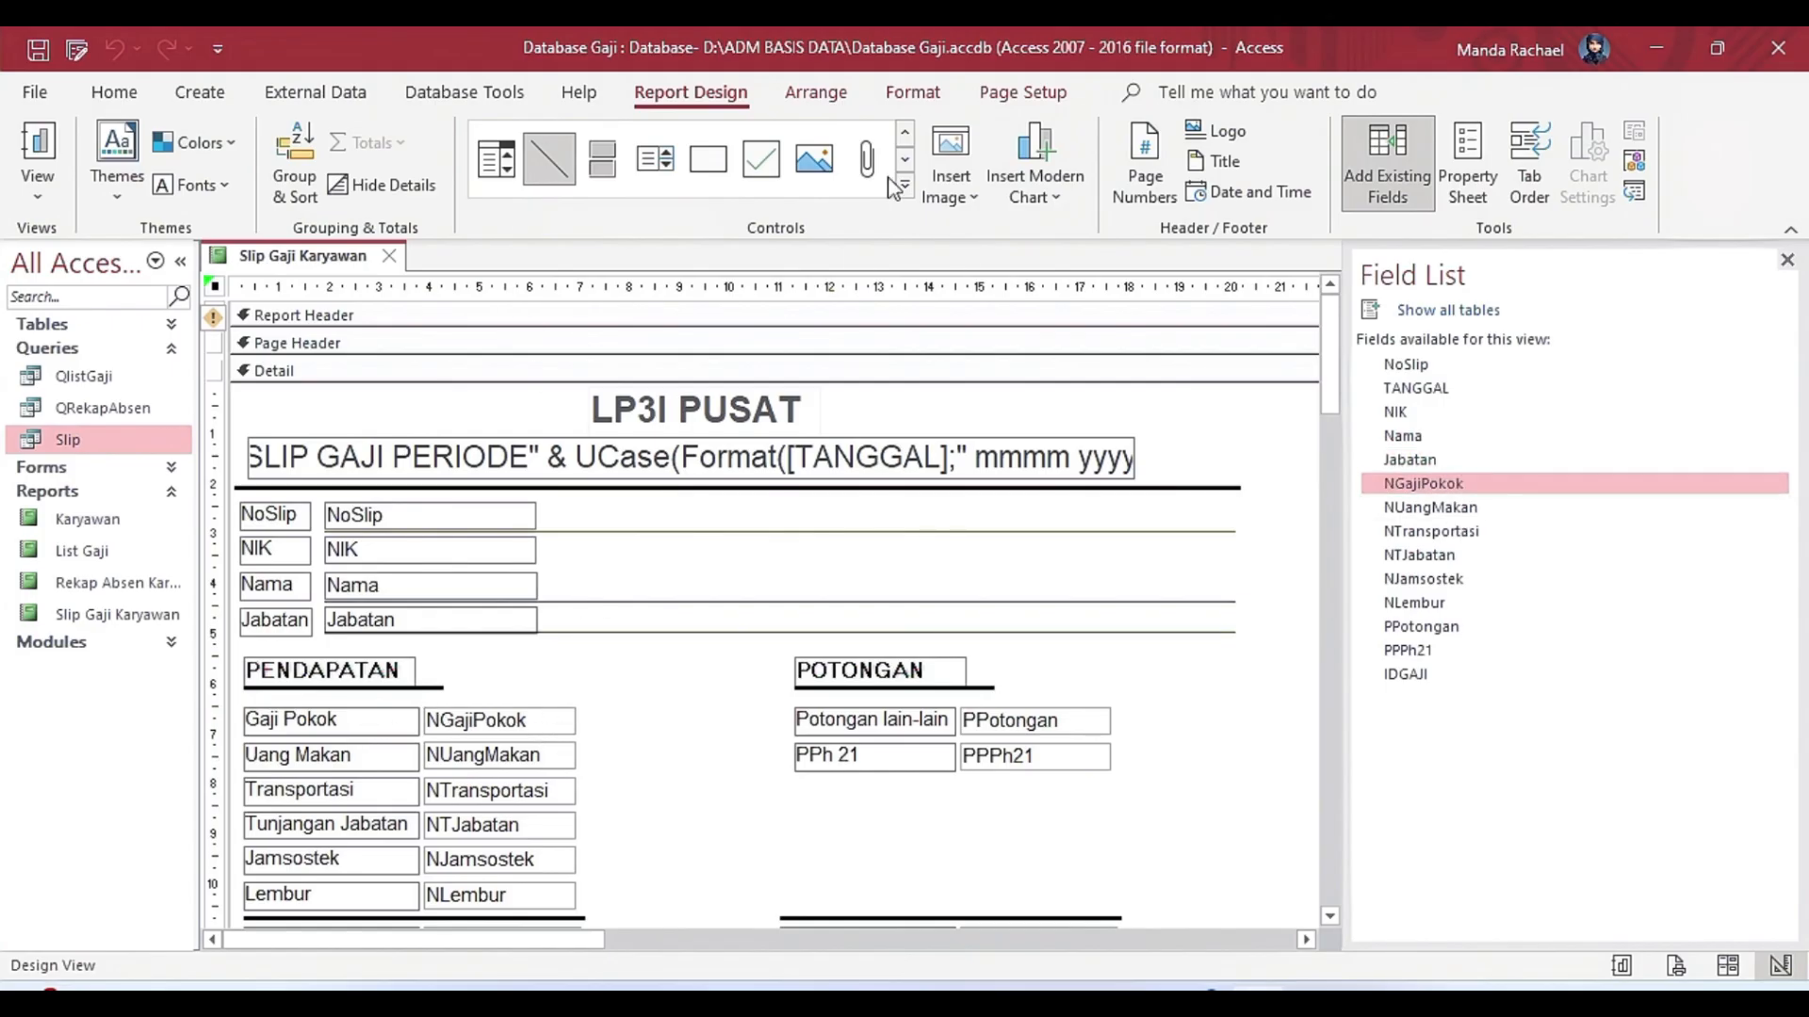
click(1430, 507)
click(1455, 534)
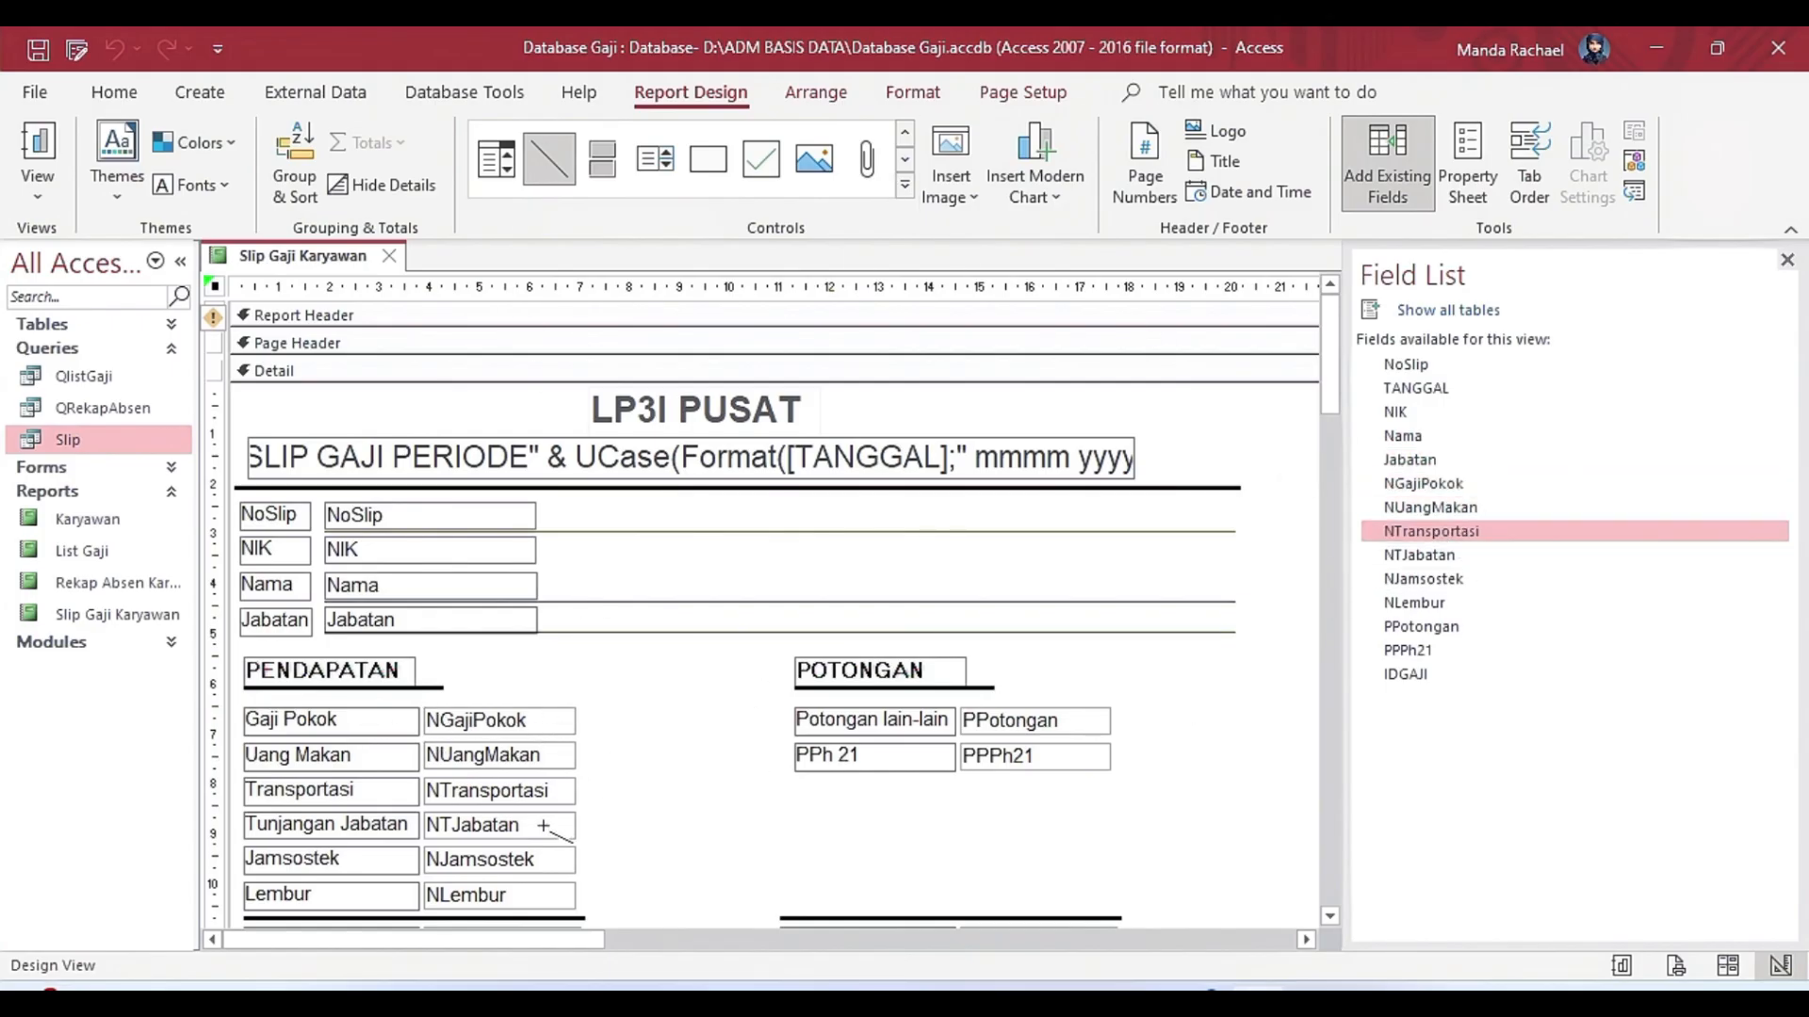
click(1539, 558)
click(1620, 577)
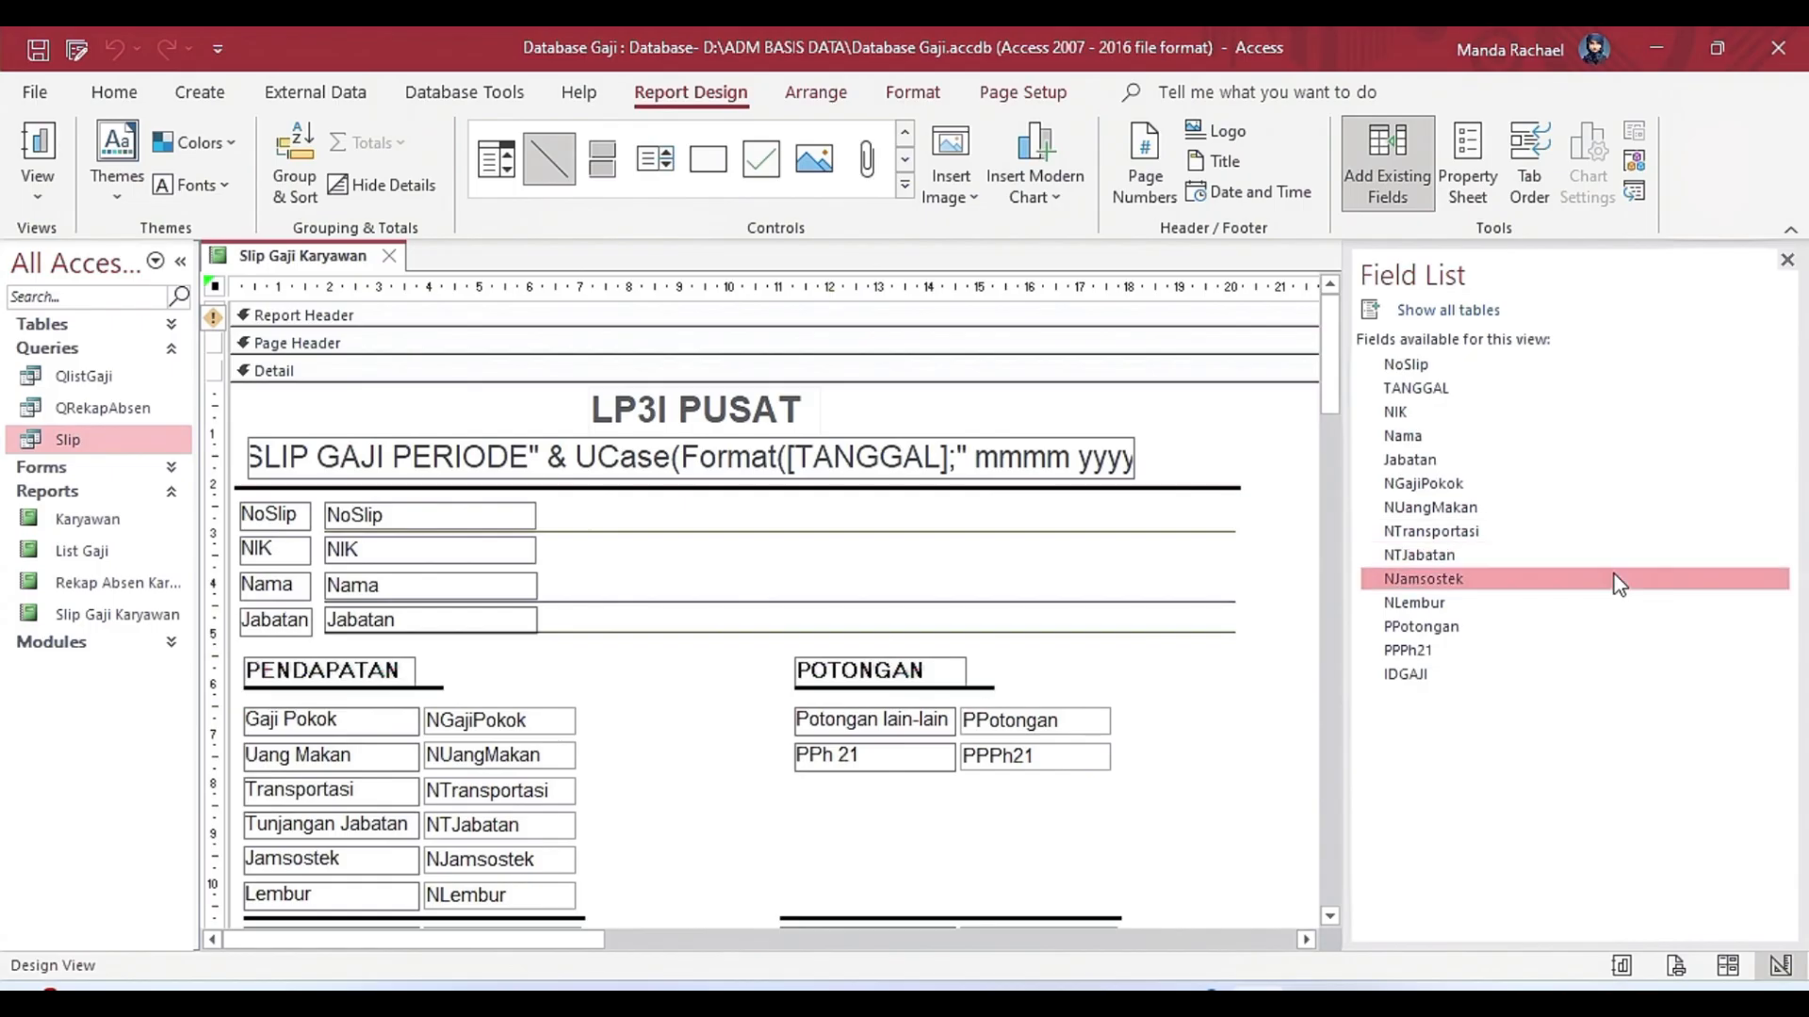
click(1540, 602)
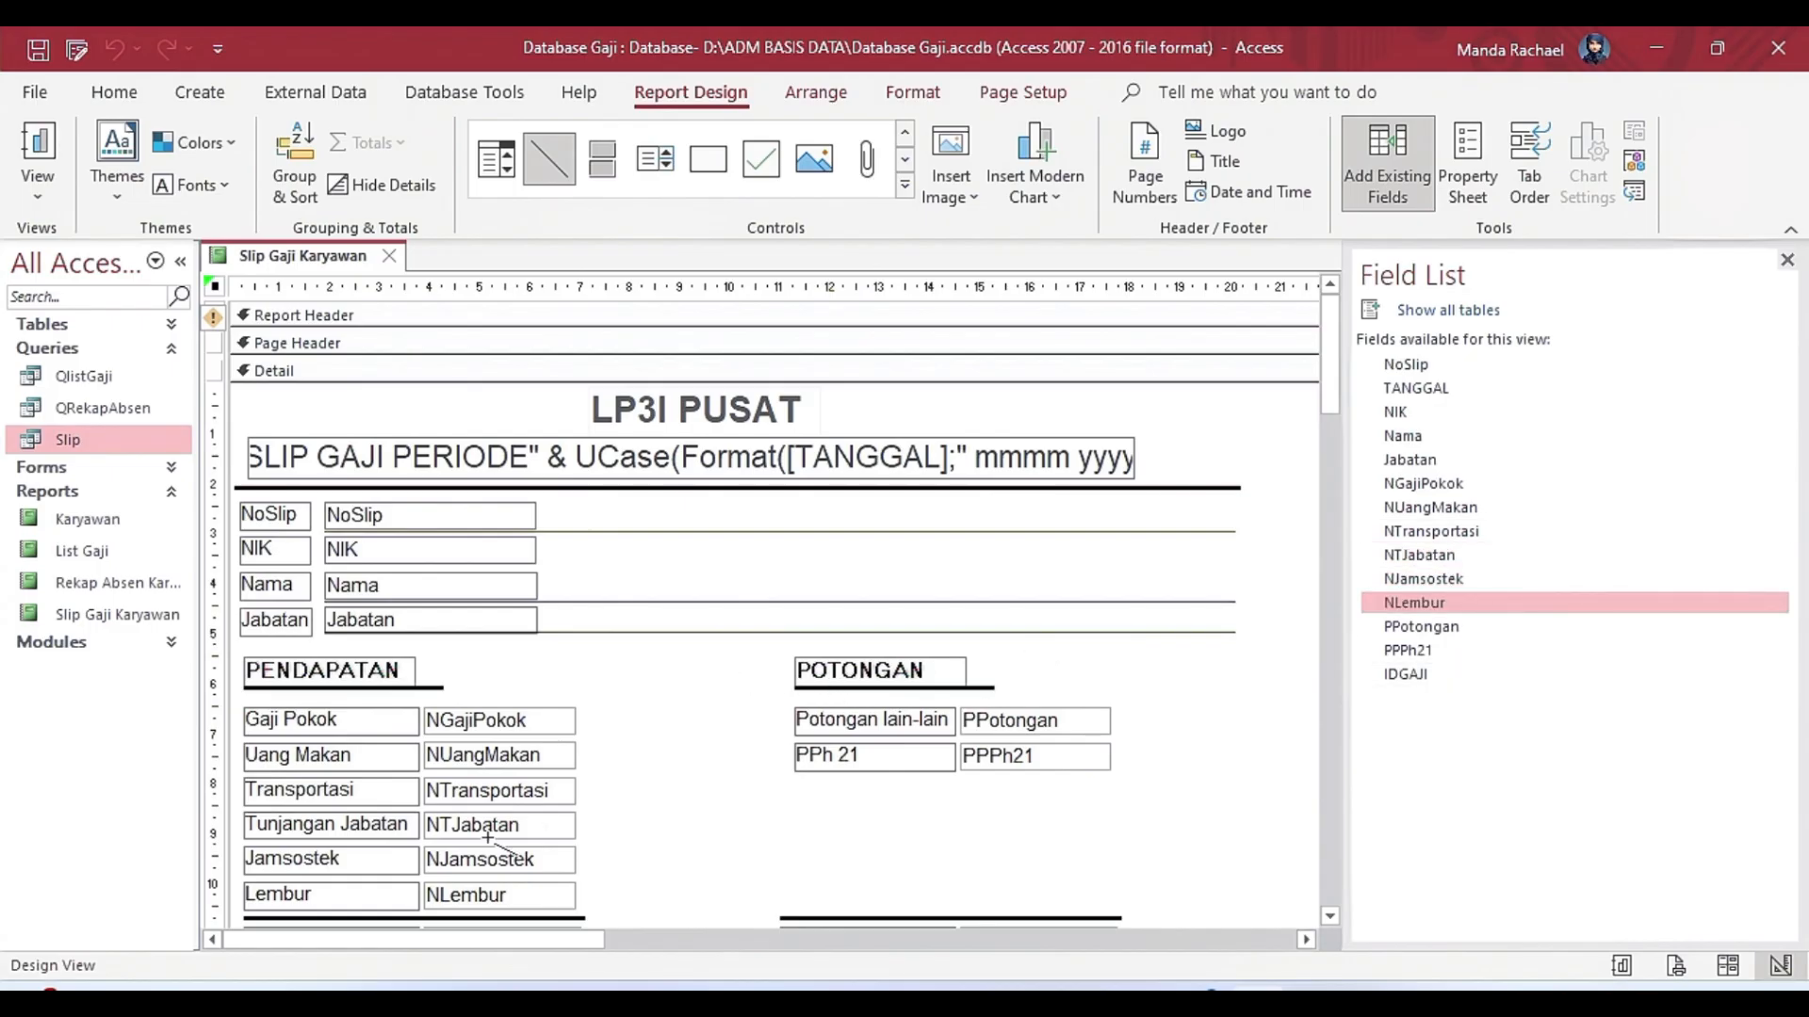
click(1436, 627)
drag(1413, 650, 1175, 720)
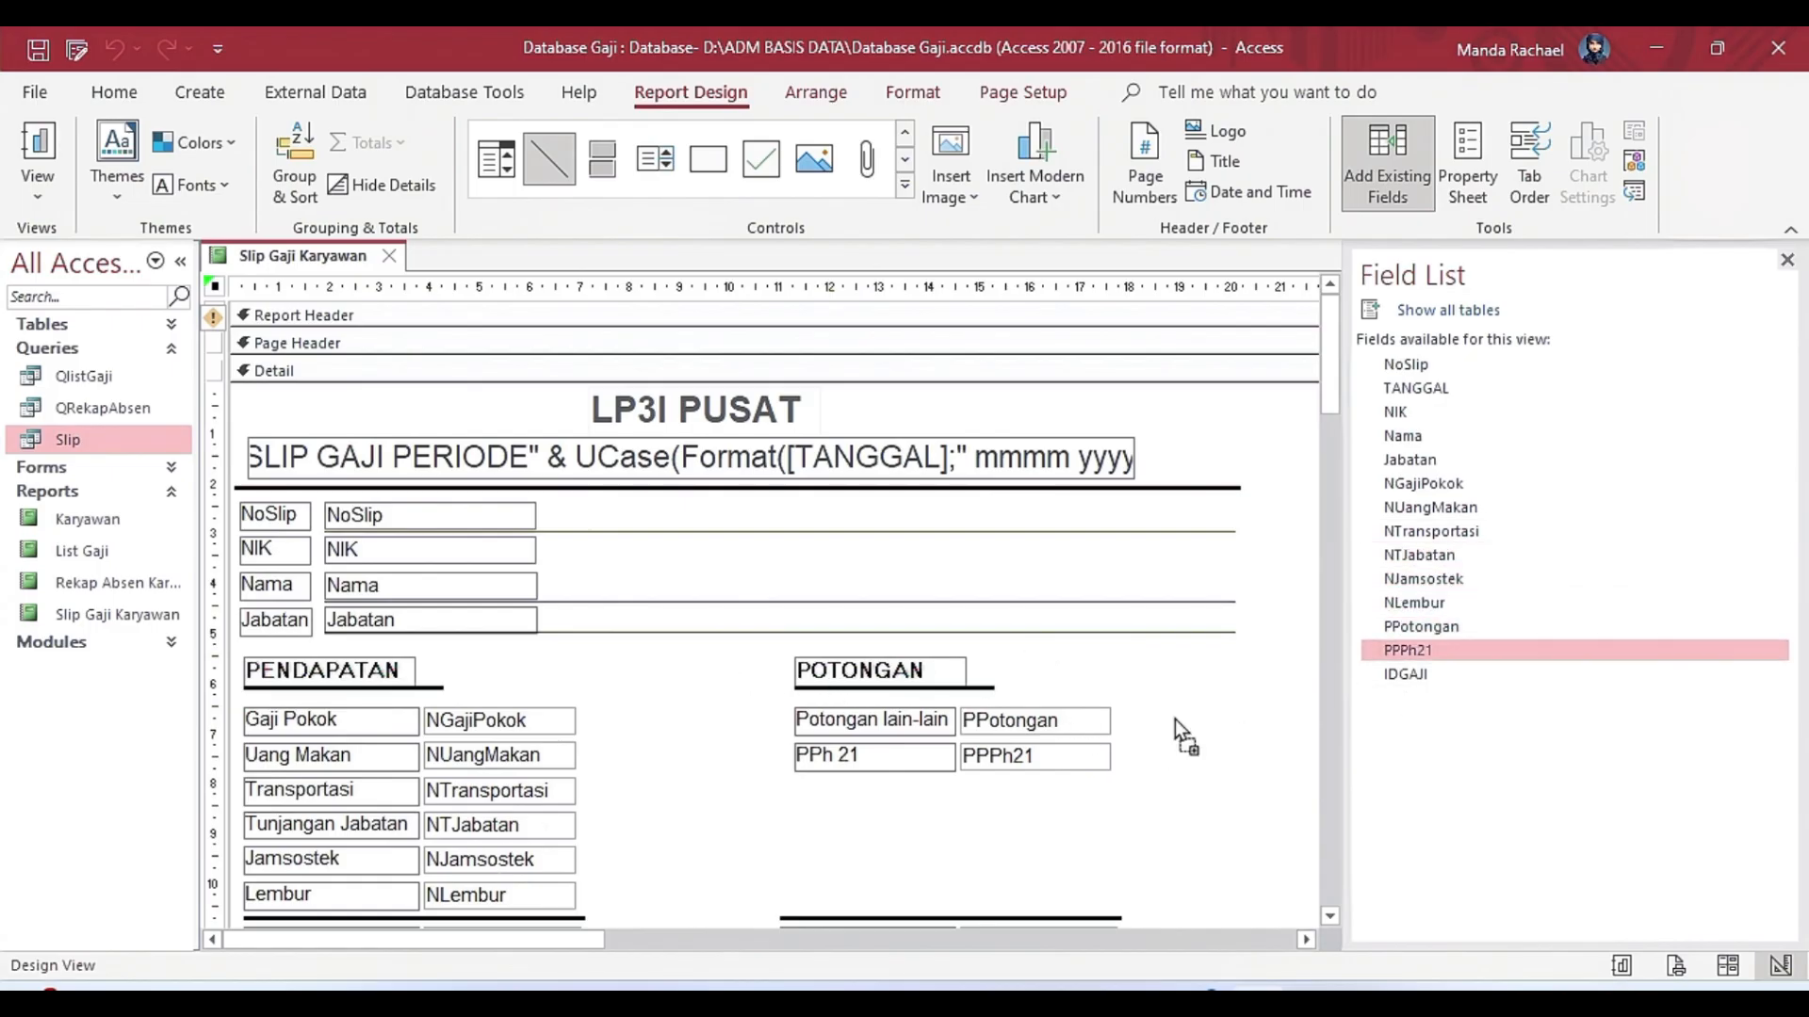
drag(1336, 422, 1308, 523)
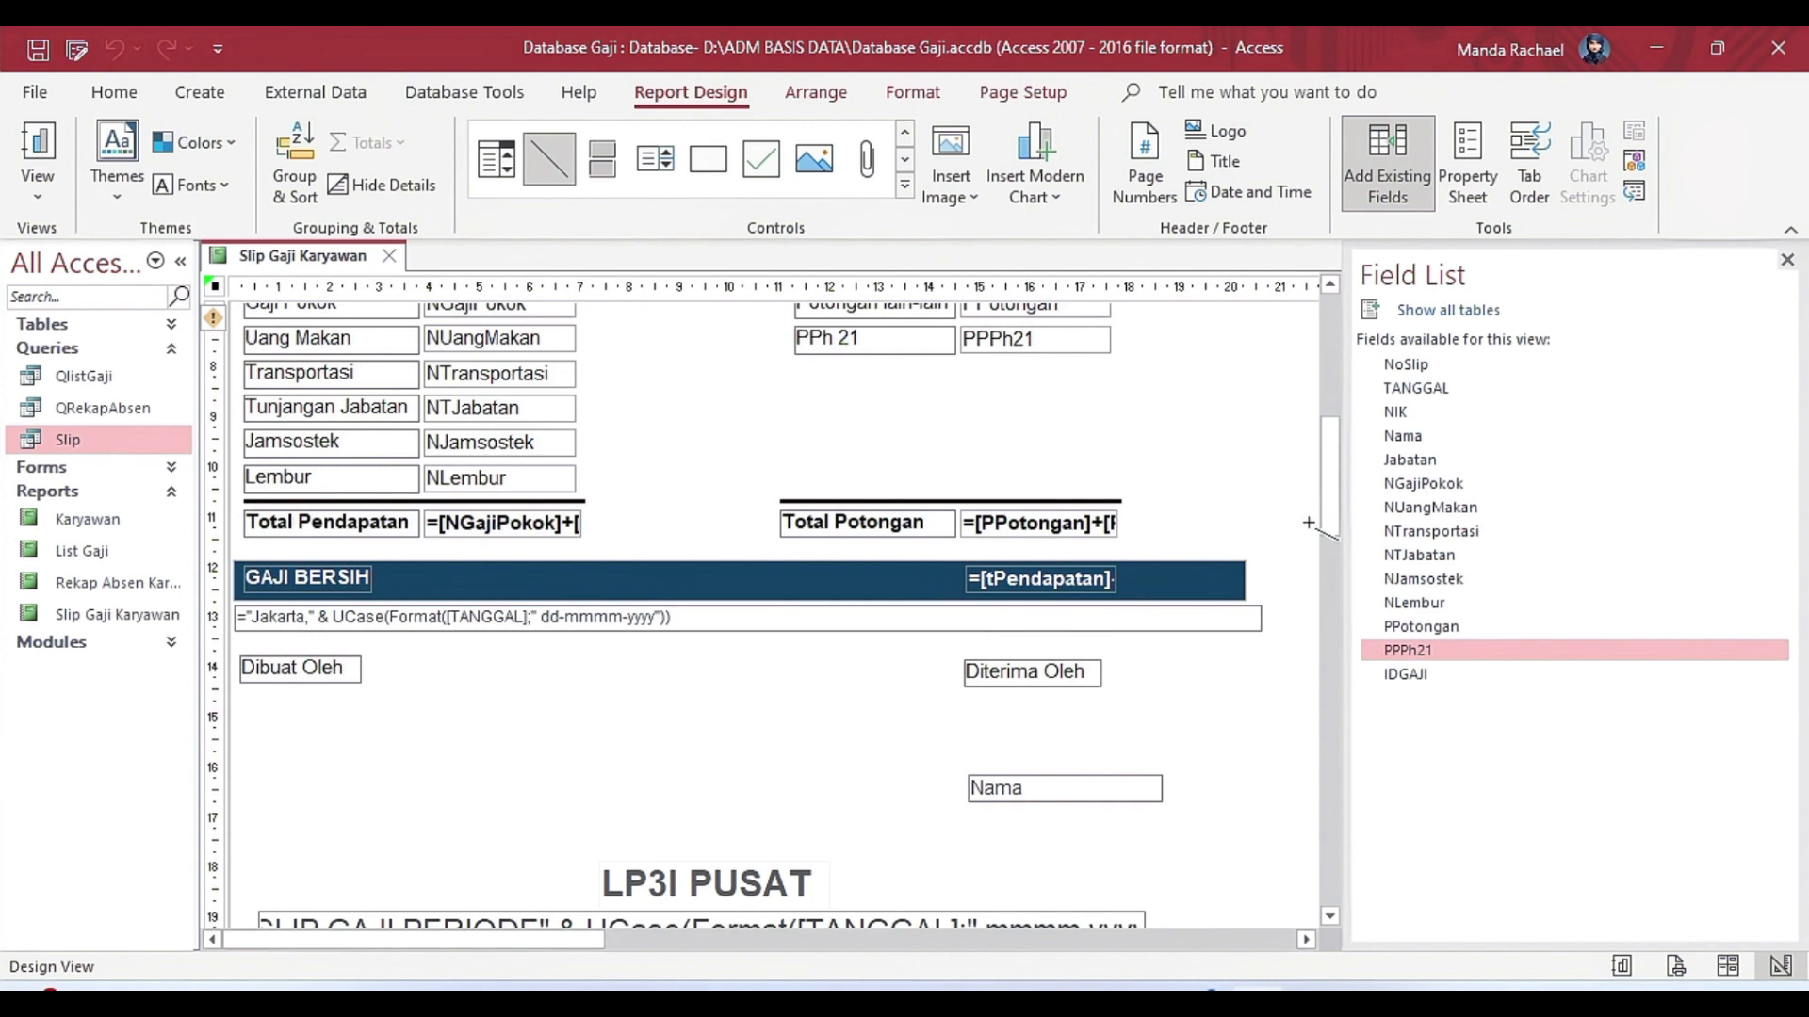
click(382, 524)
key(ctrl+z)
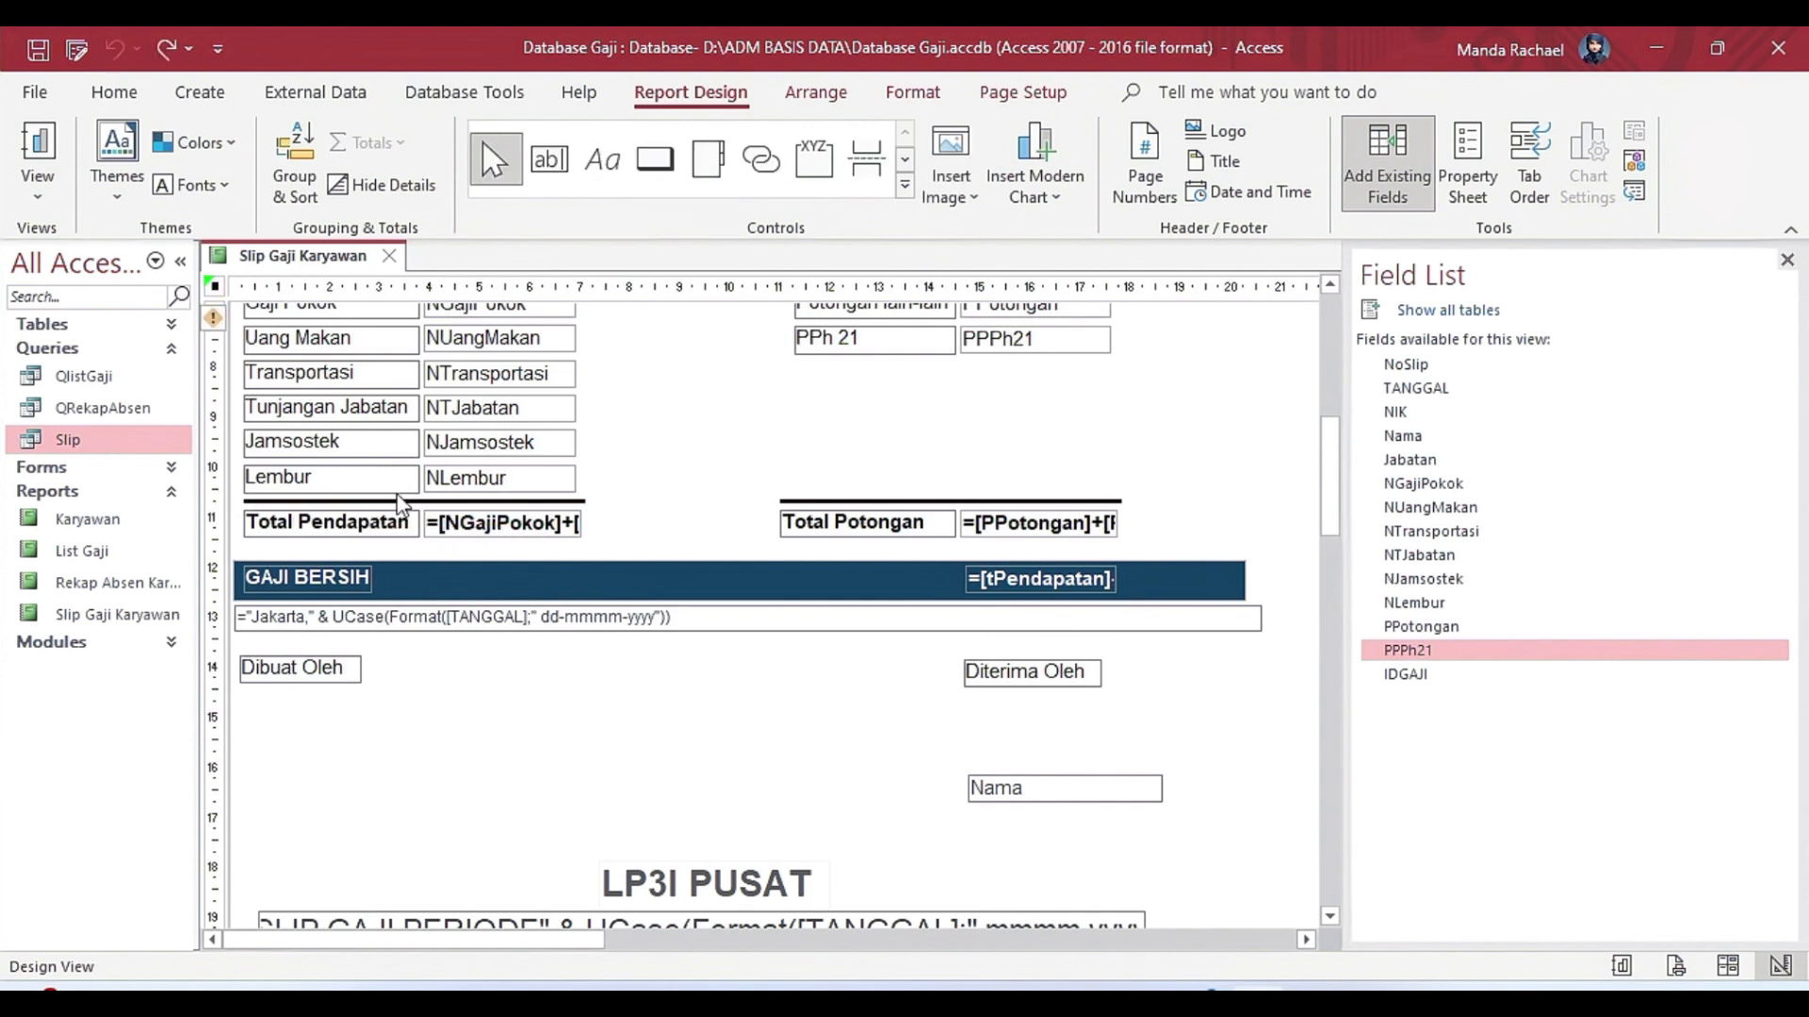
Examine the Total Pendapatan text box's Control Source expression in the Expression Builder, and close the builder.
click(370, 524)
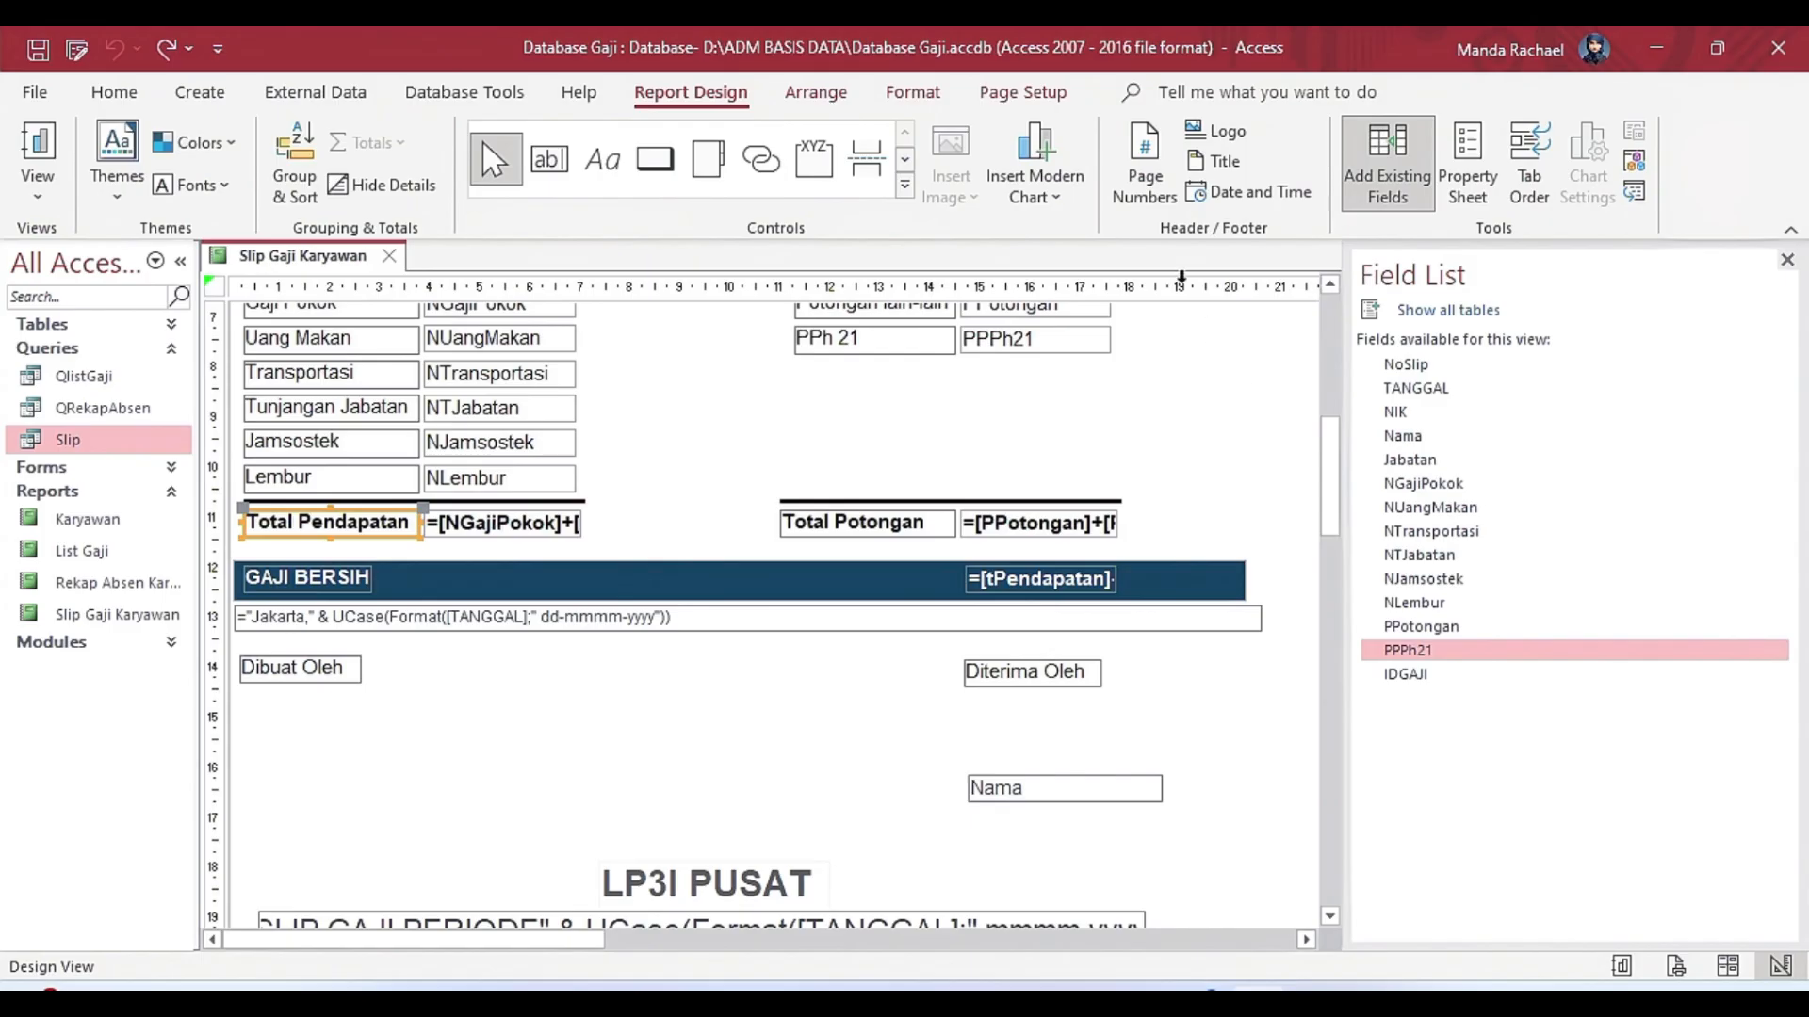
click(549, 159)
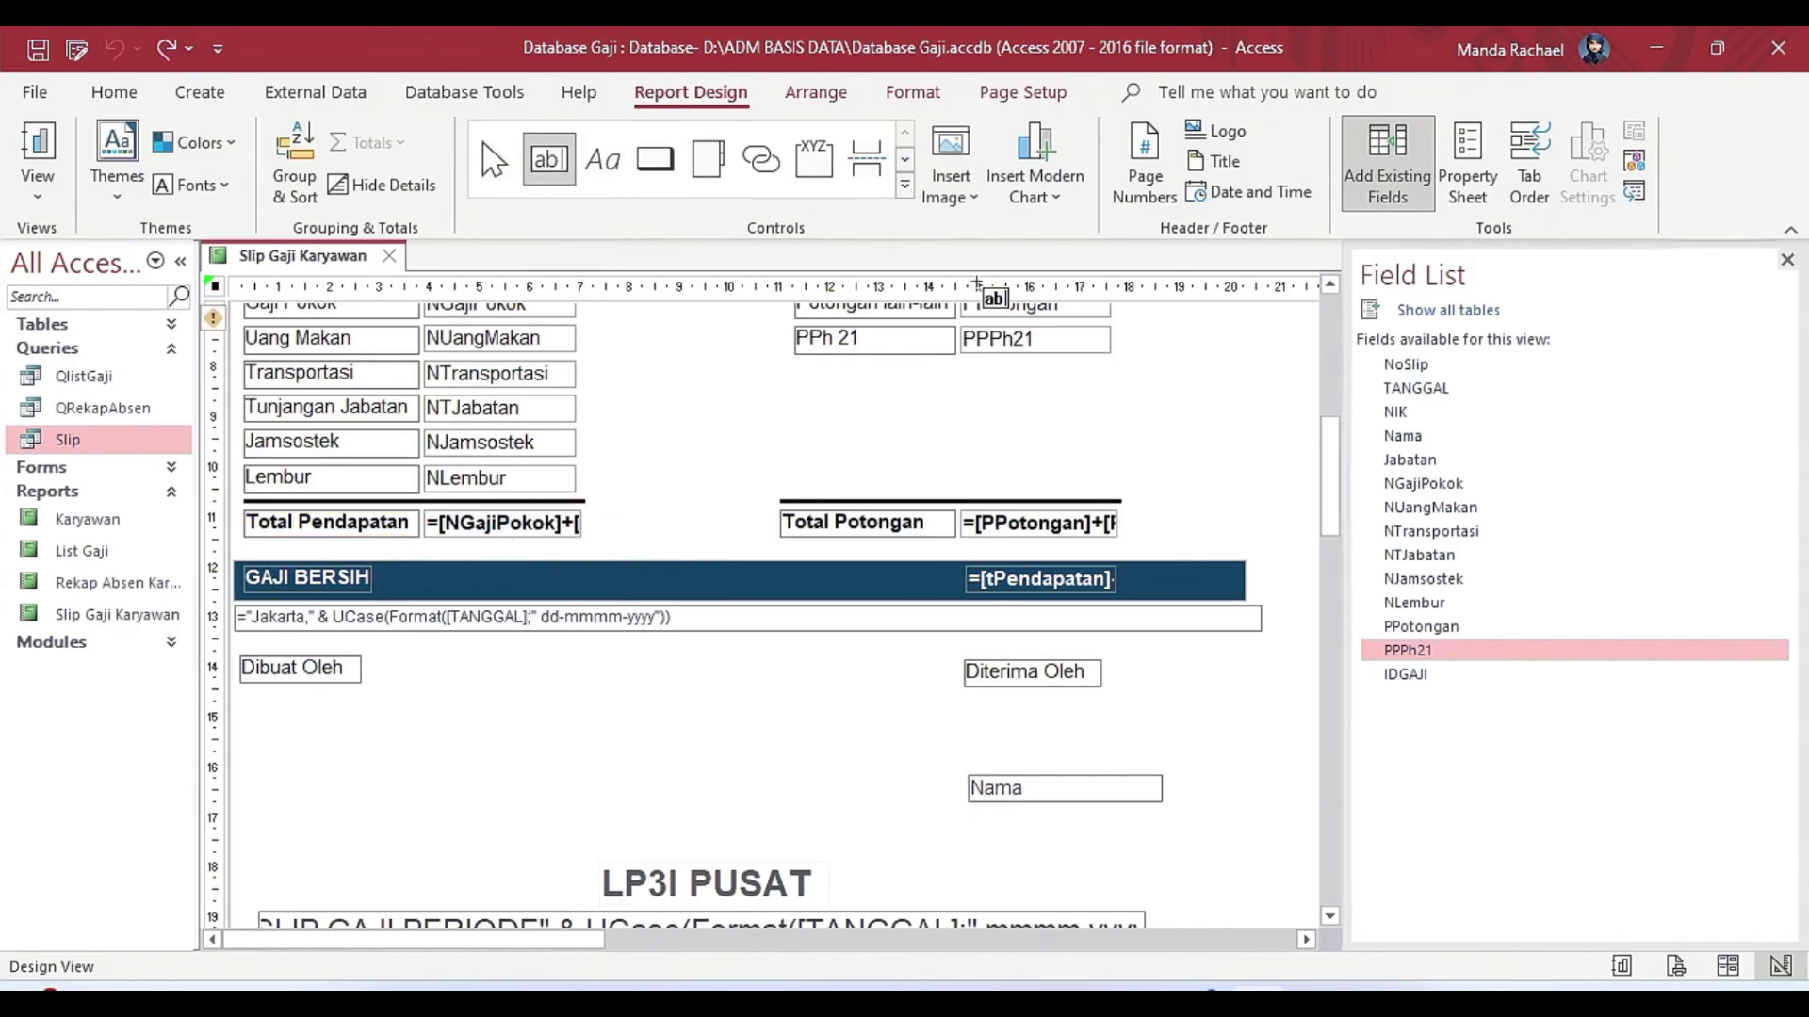
click(1467, 165)
click(494, 158)
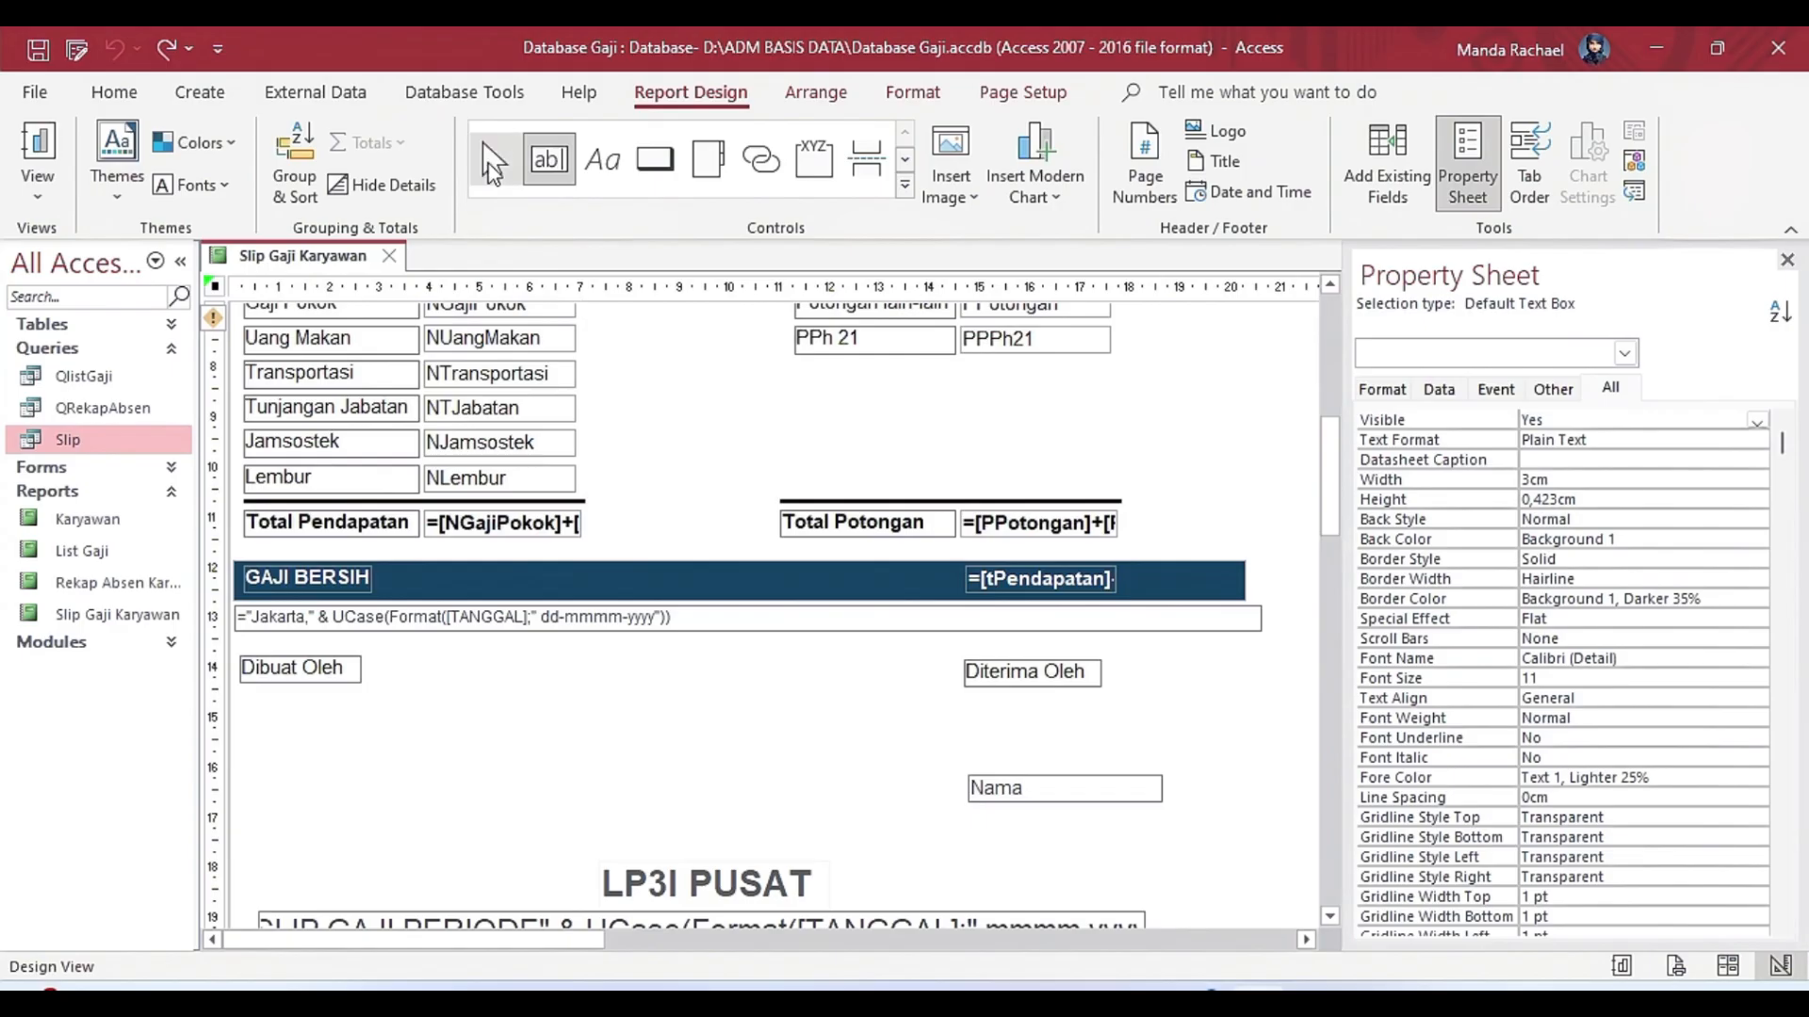
click(503, 523)
click(1756, 461)
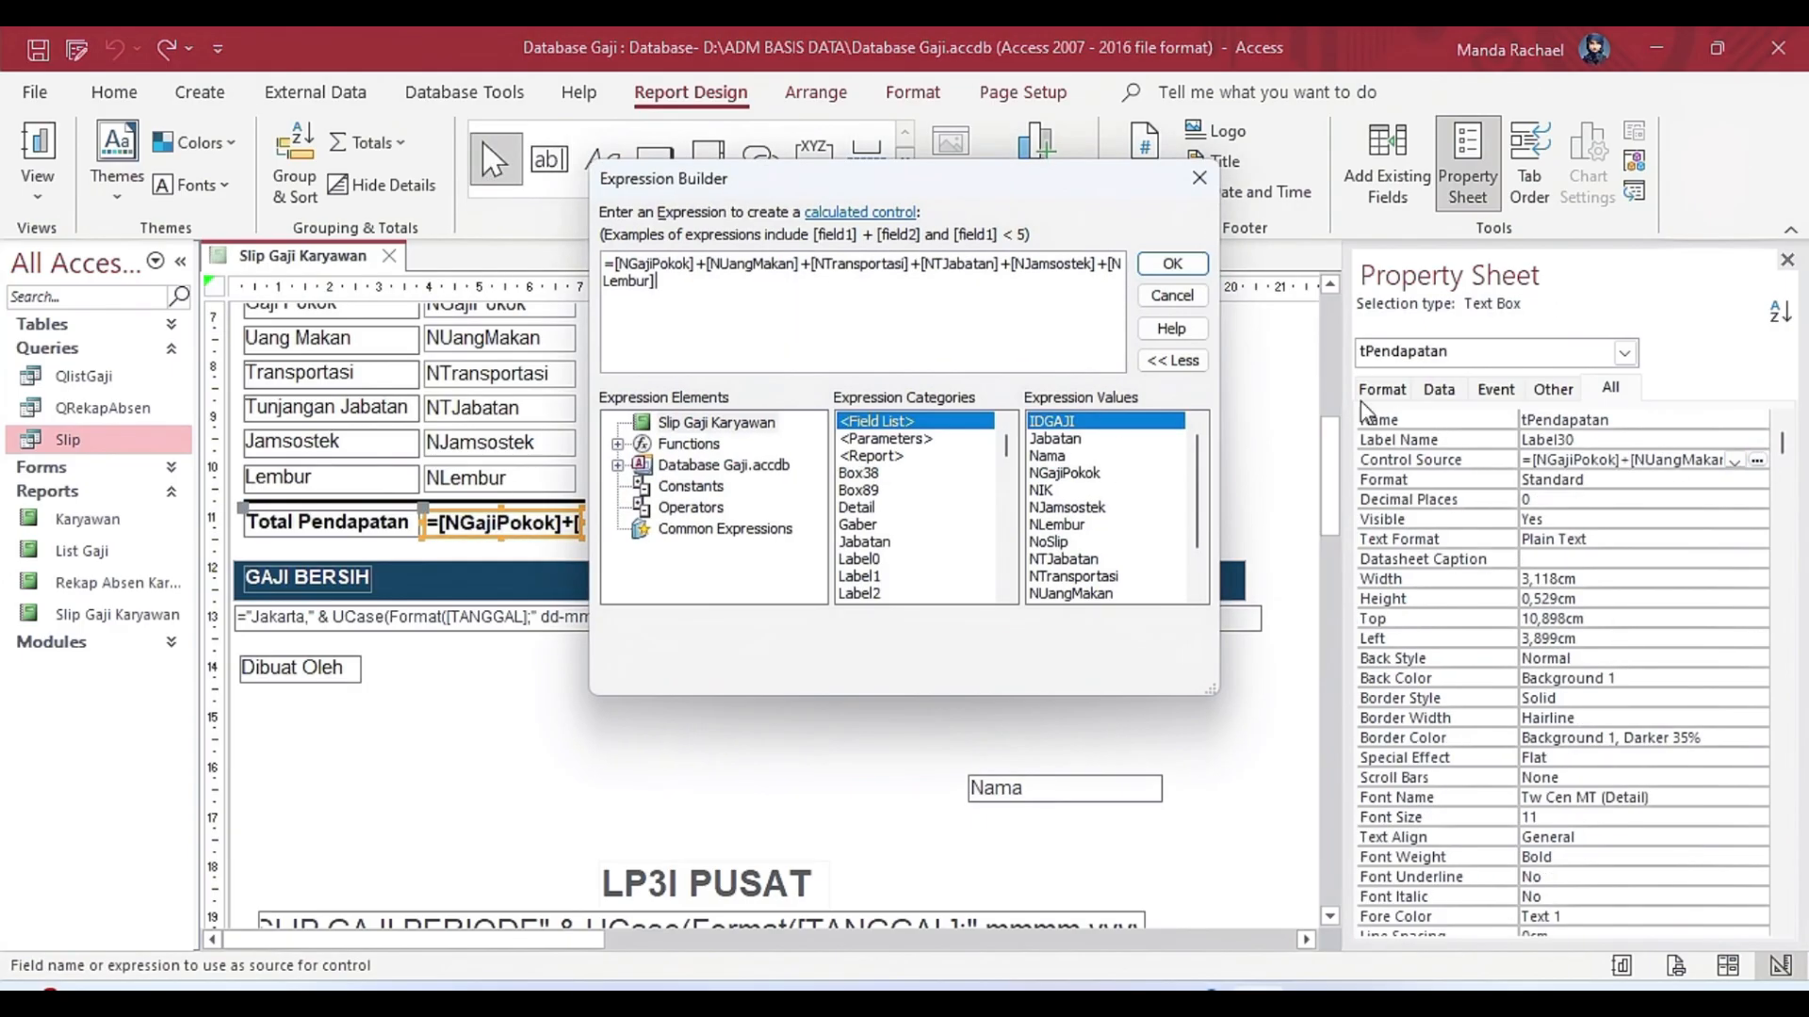
drag(607, 270, 707, 285)
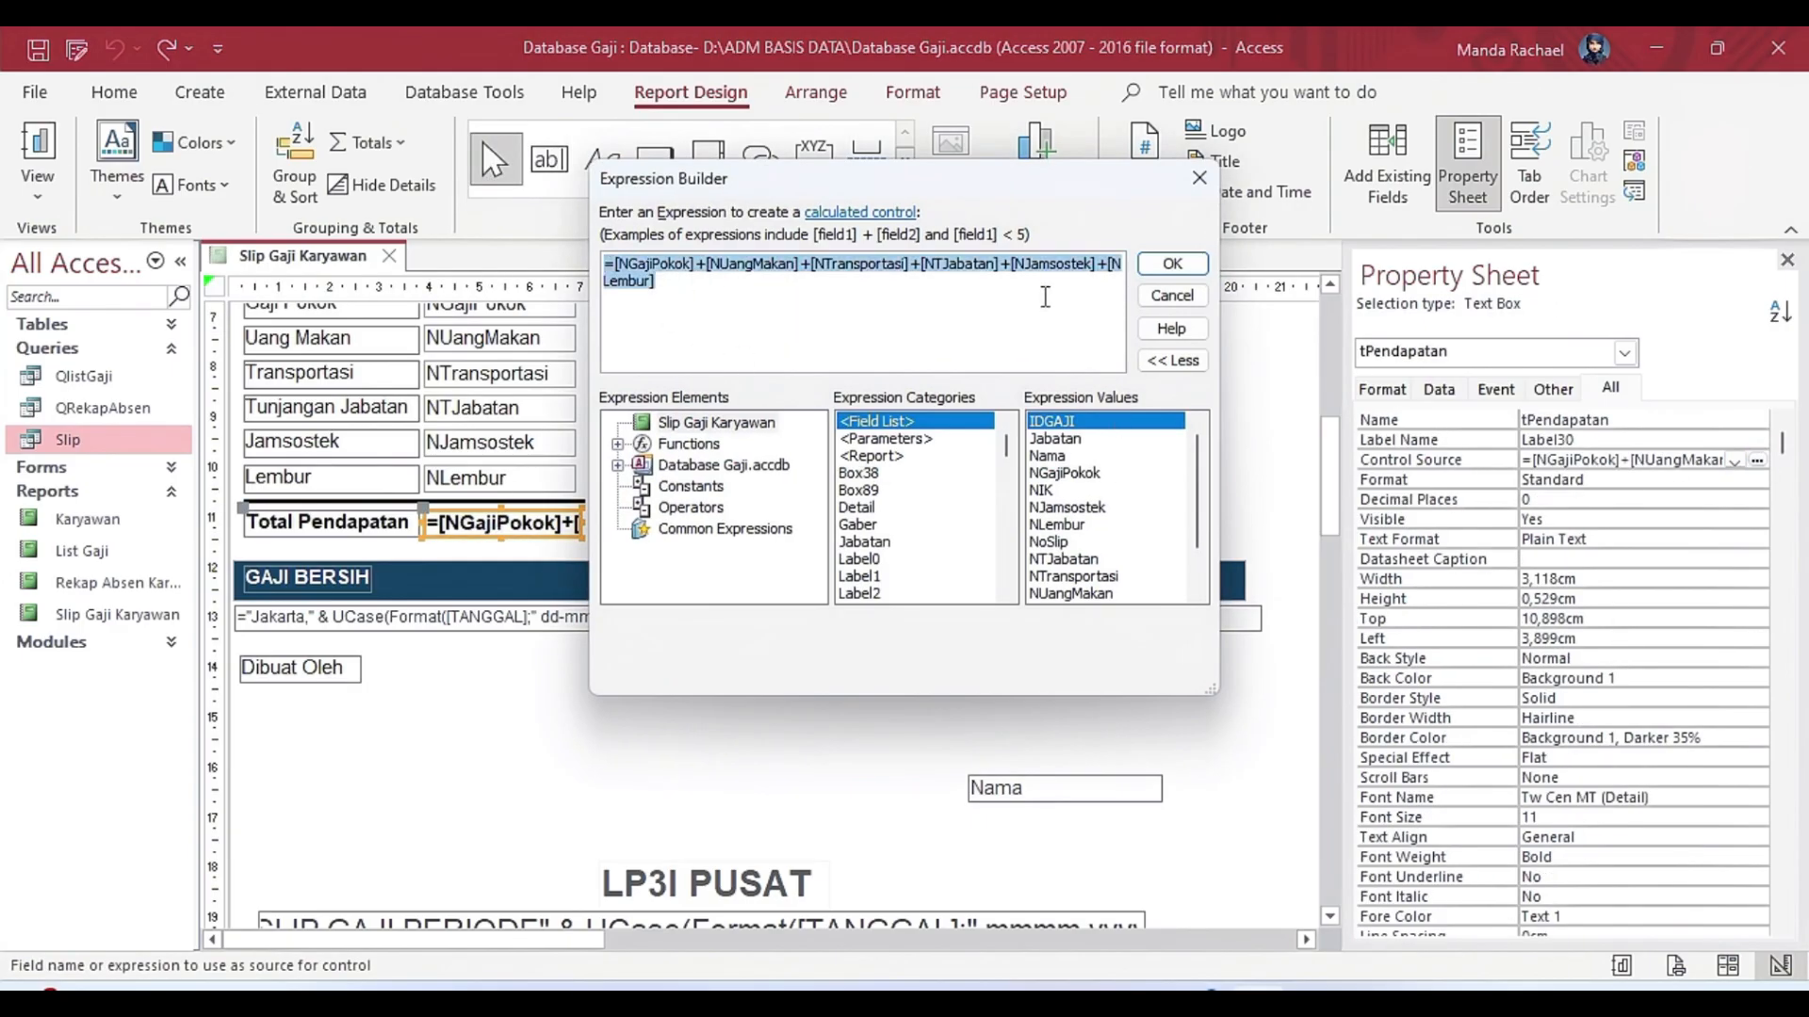
click(1172, 263)
Examine the Total Potongan text box's Control Source expression in the Expression Builder, and close the builder.
click(907, 524)
click(1022, 529)
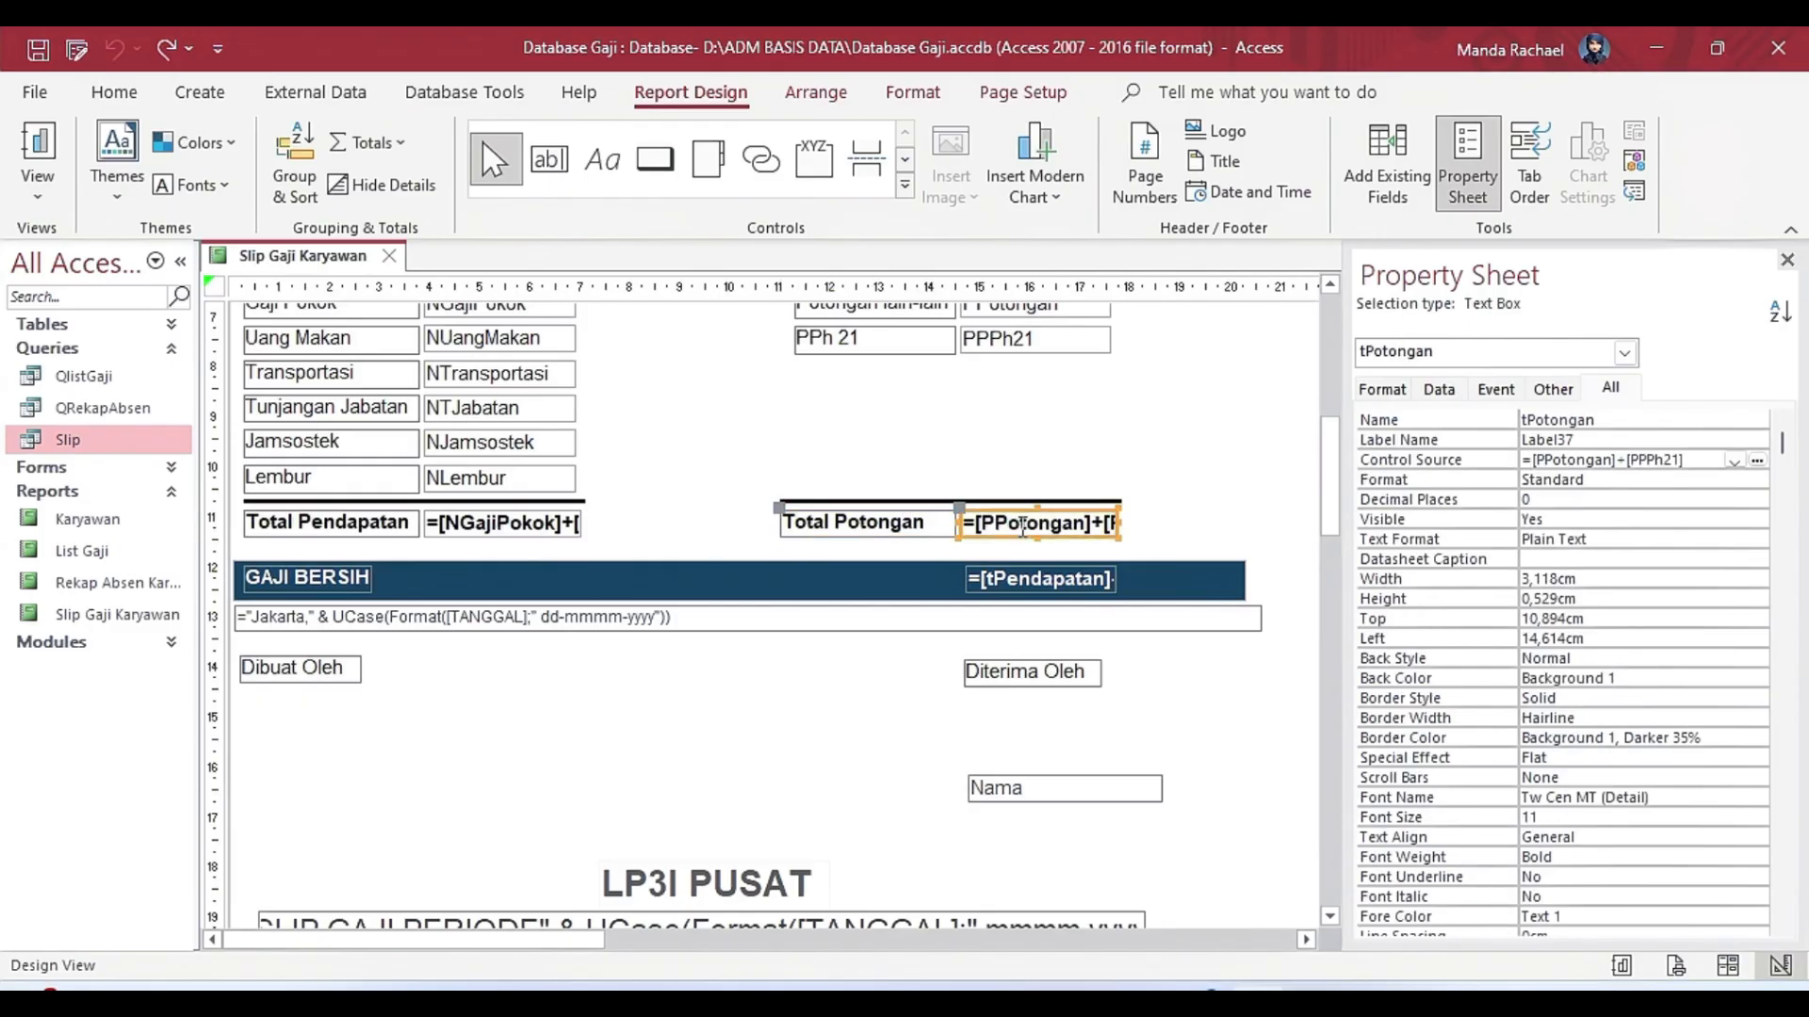
click(1757, 461)
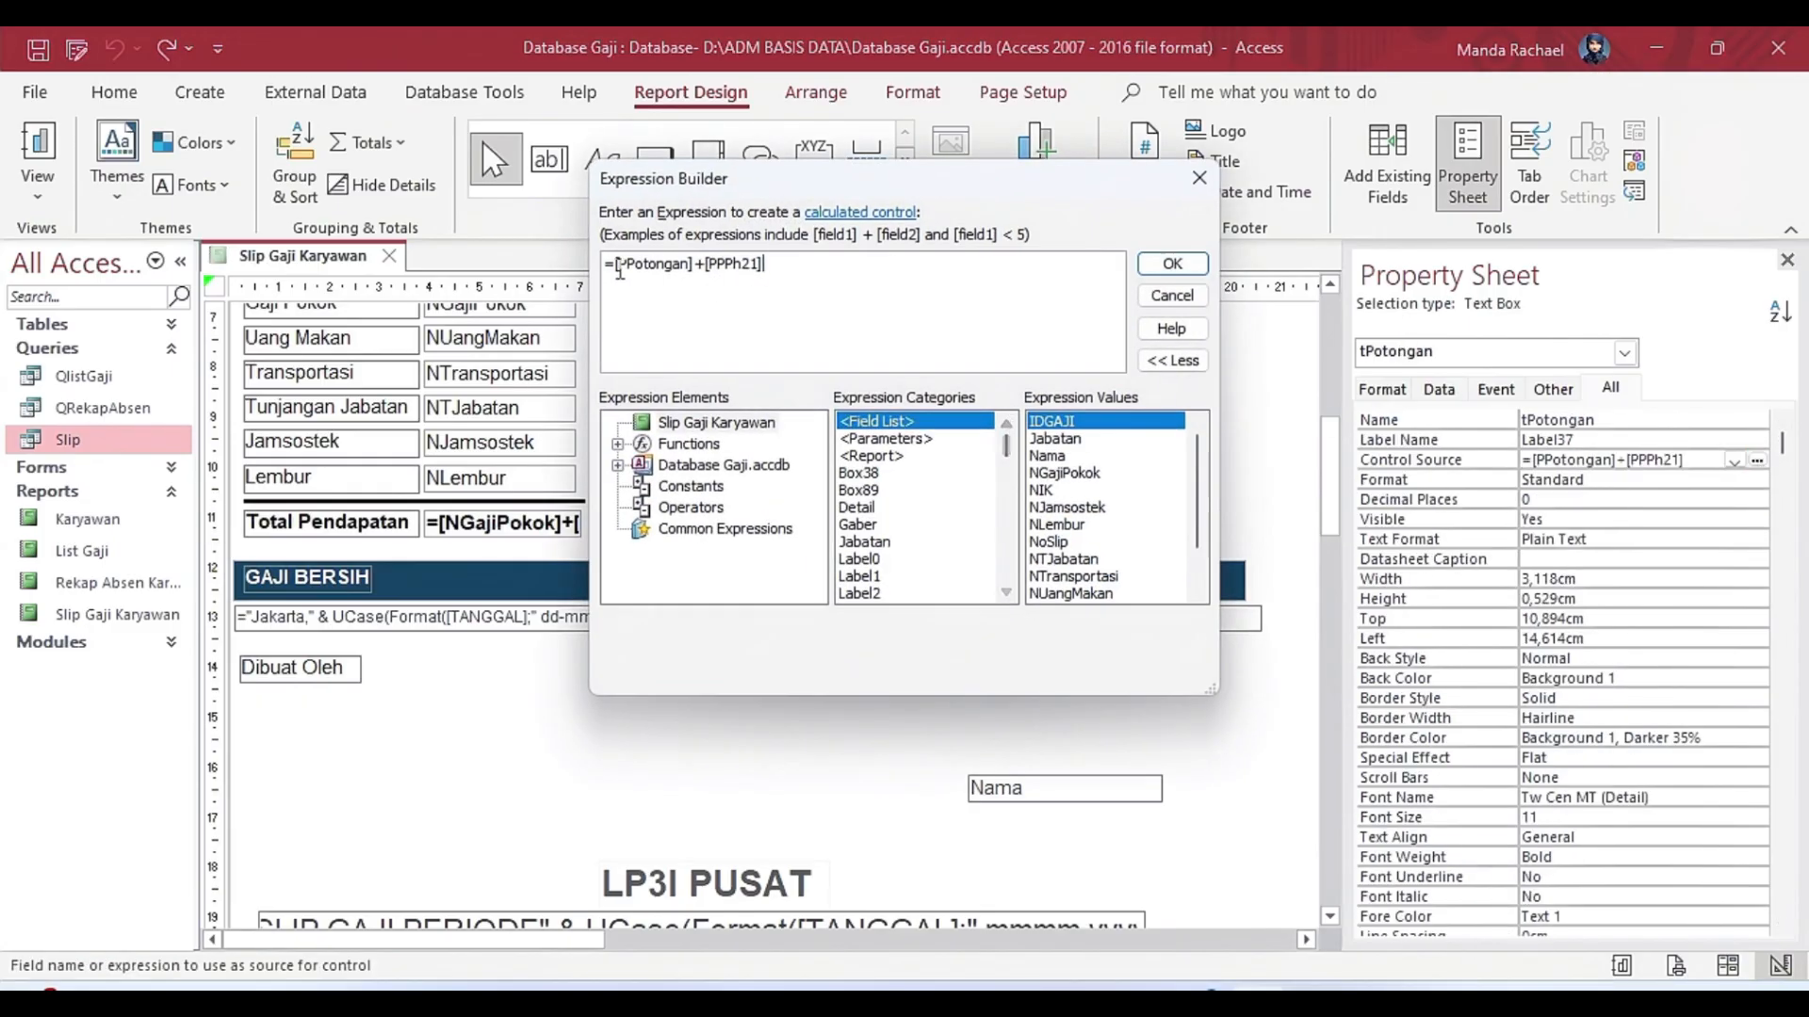
drag(604, 271, 765, 283)
click(1199, 178)
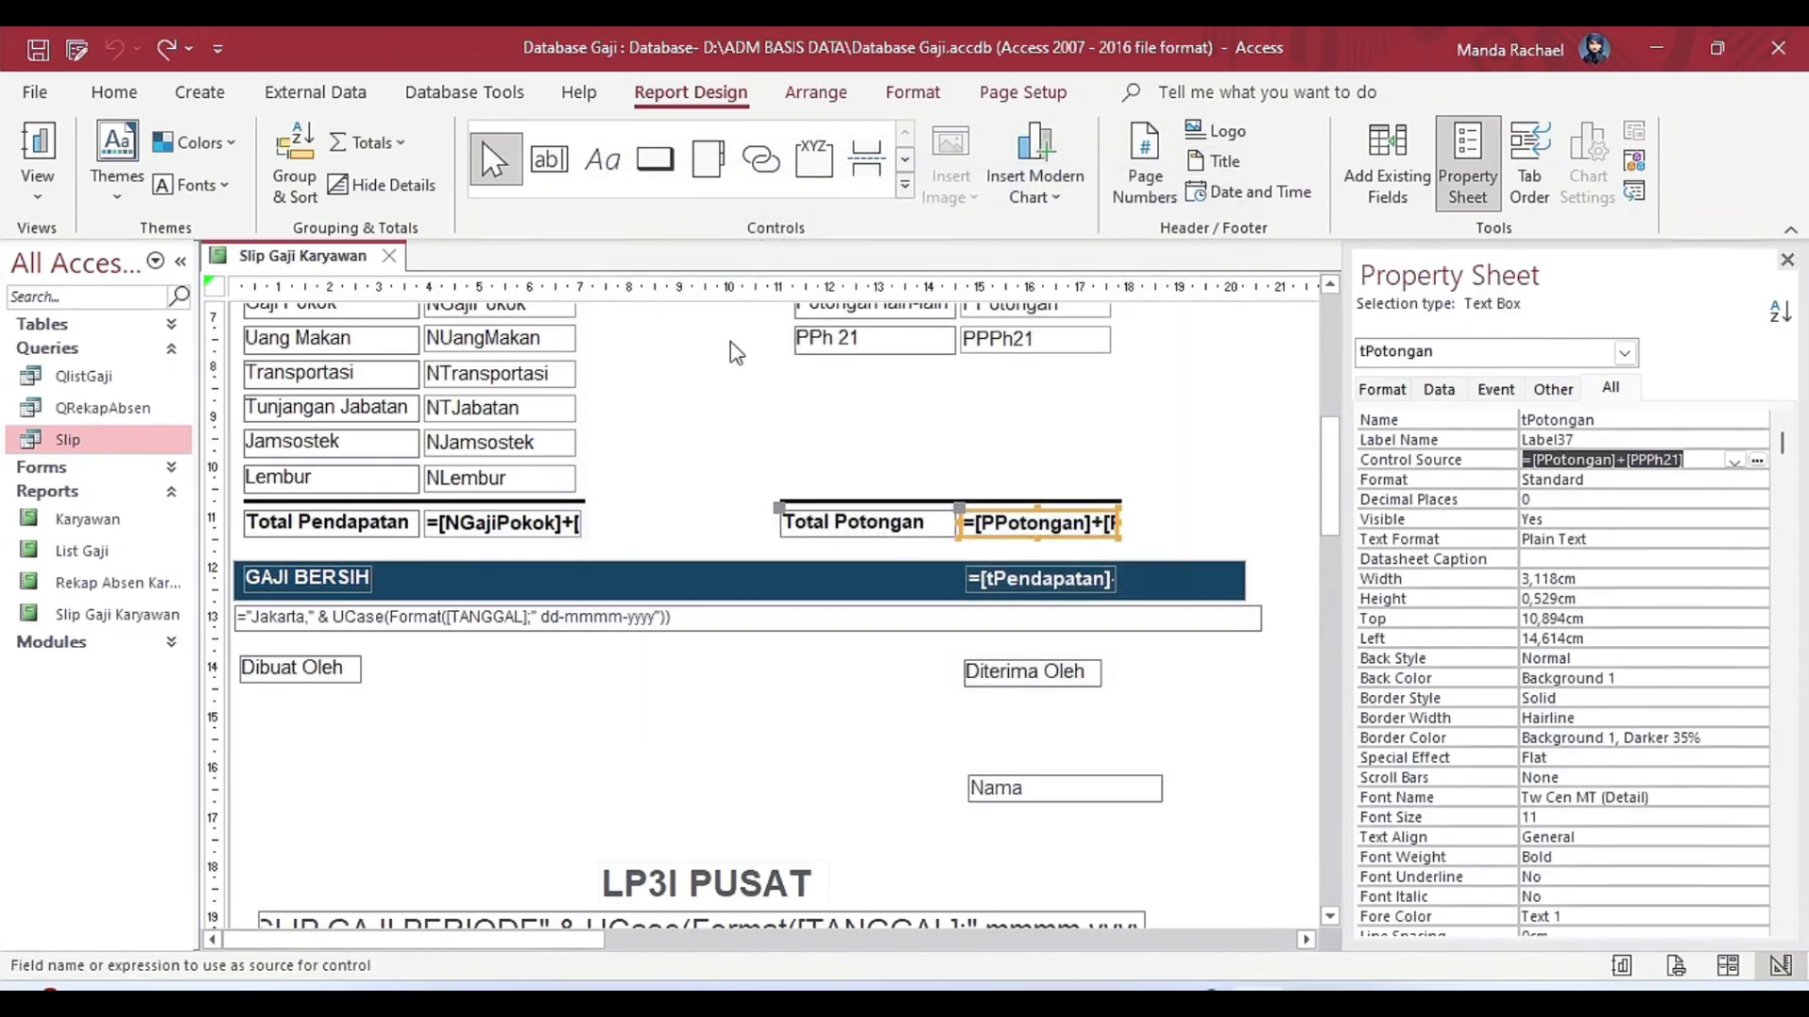
Examine the Control Source expression of the GAJI BERSIH amount text box in the Expression Builder, and close the builder.
click(266, 582)
click(1046, 578)
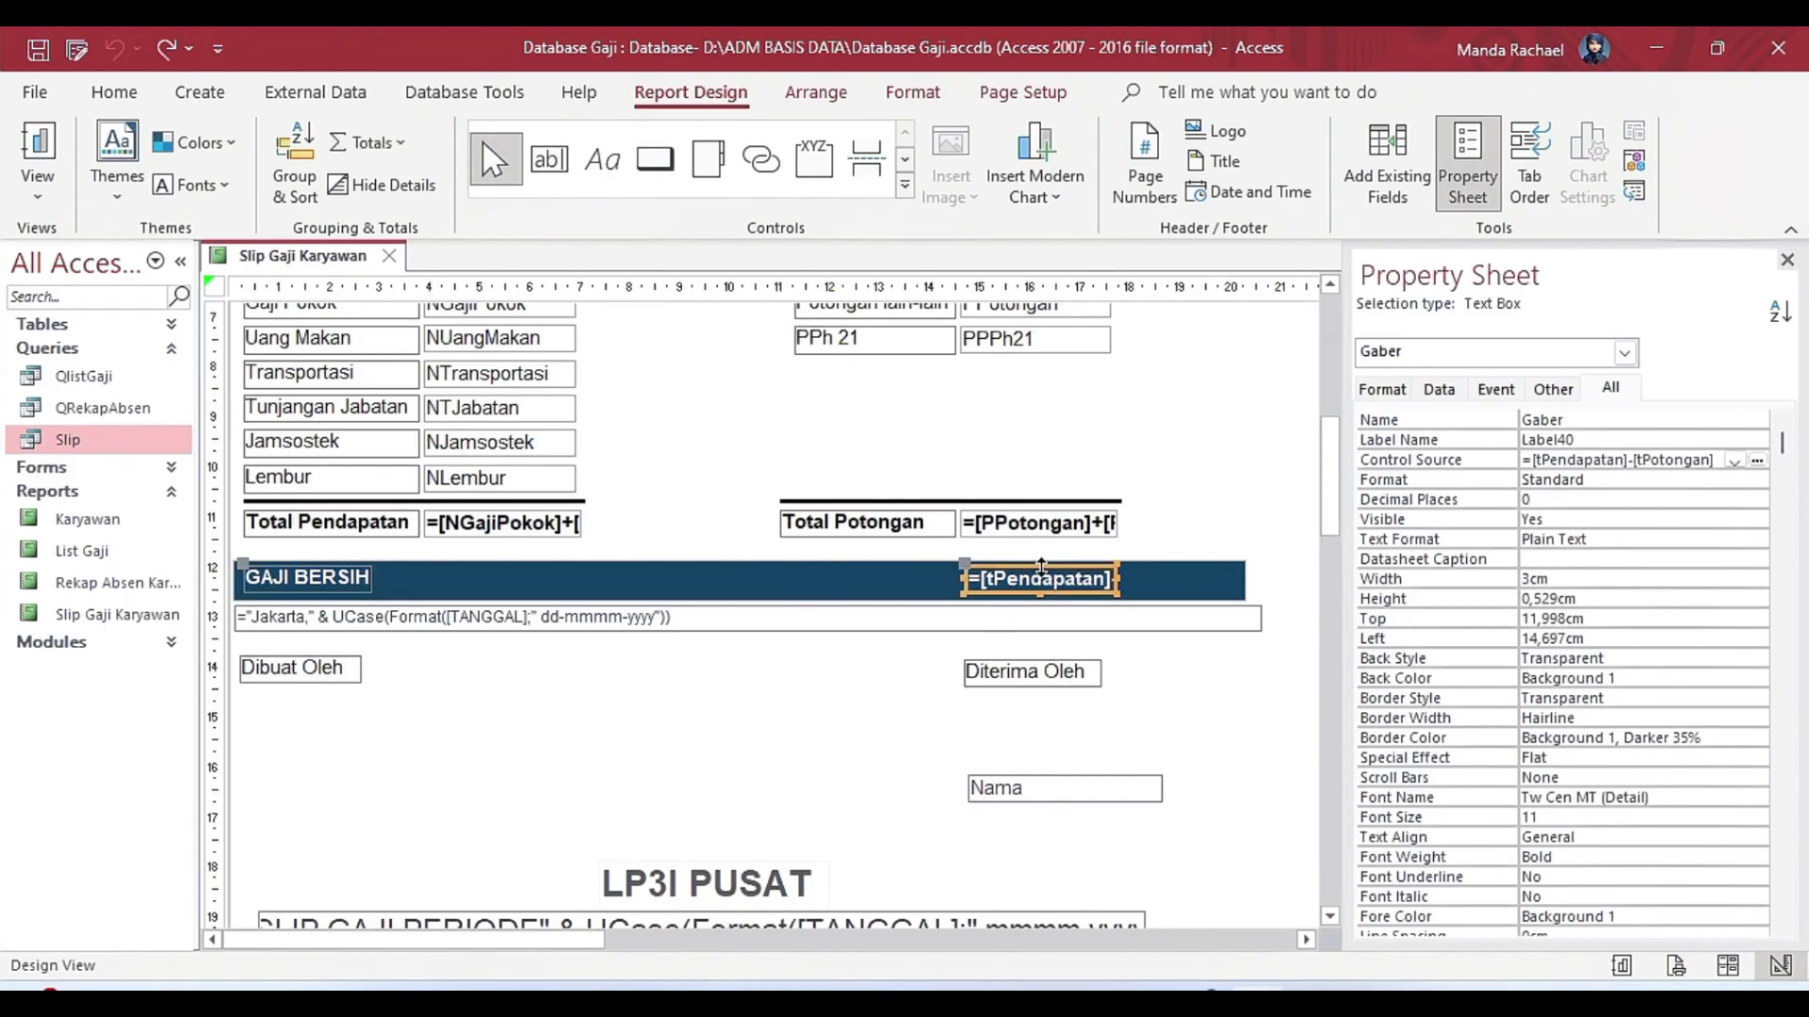
click(1757, 460)
drag(604, 265, 786, 285)
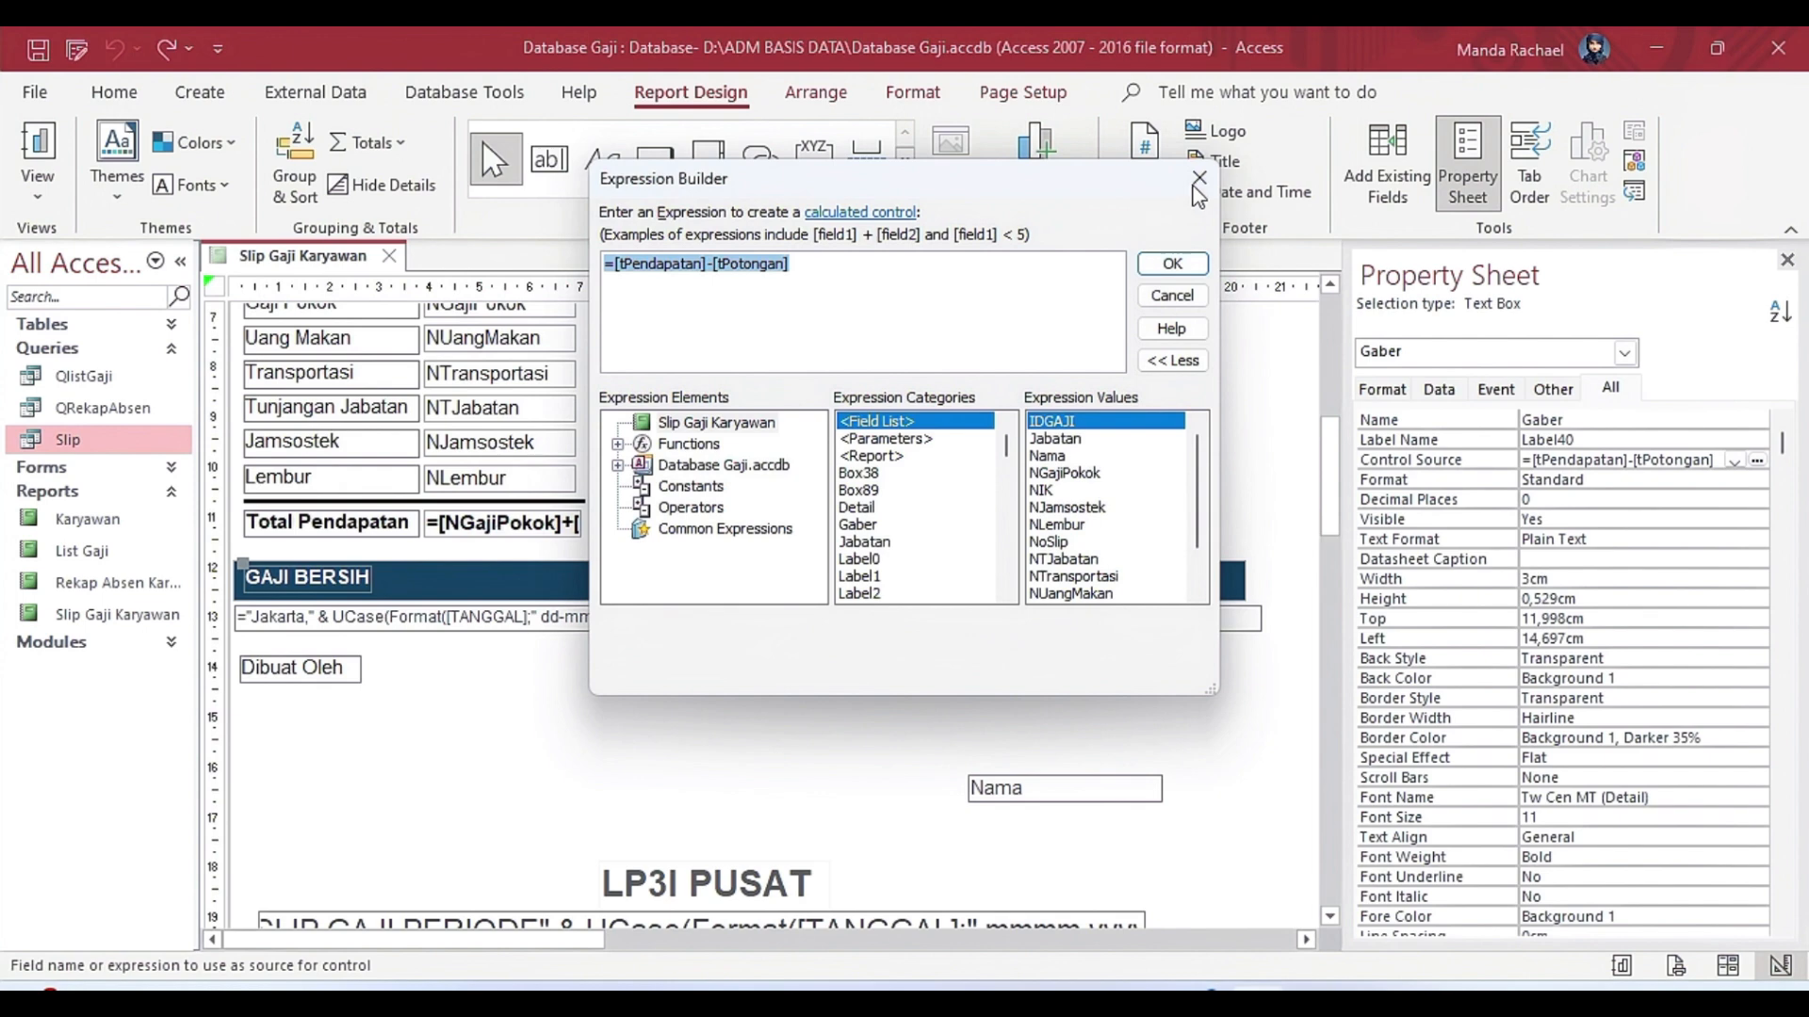
click(1171, 266)
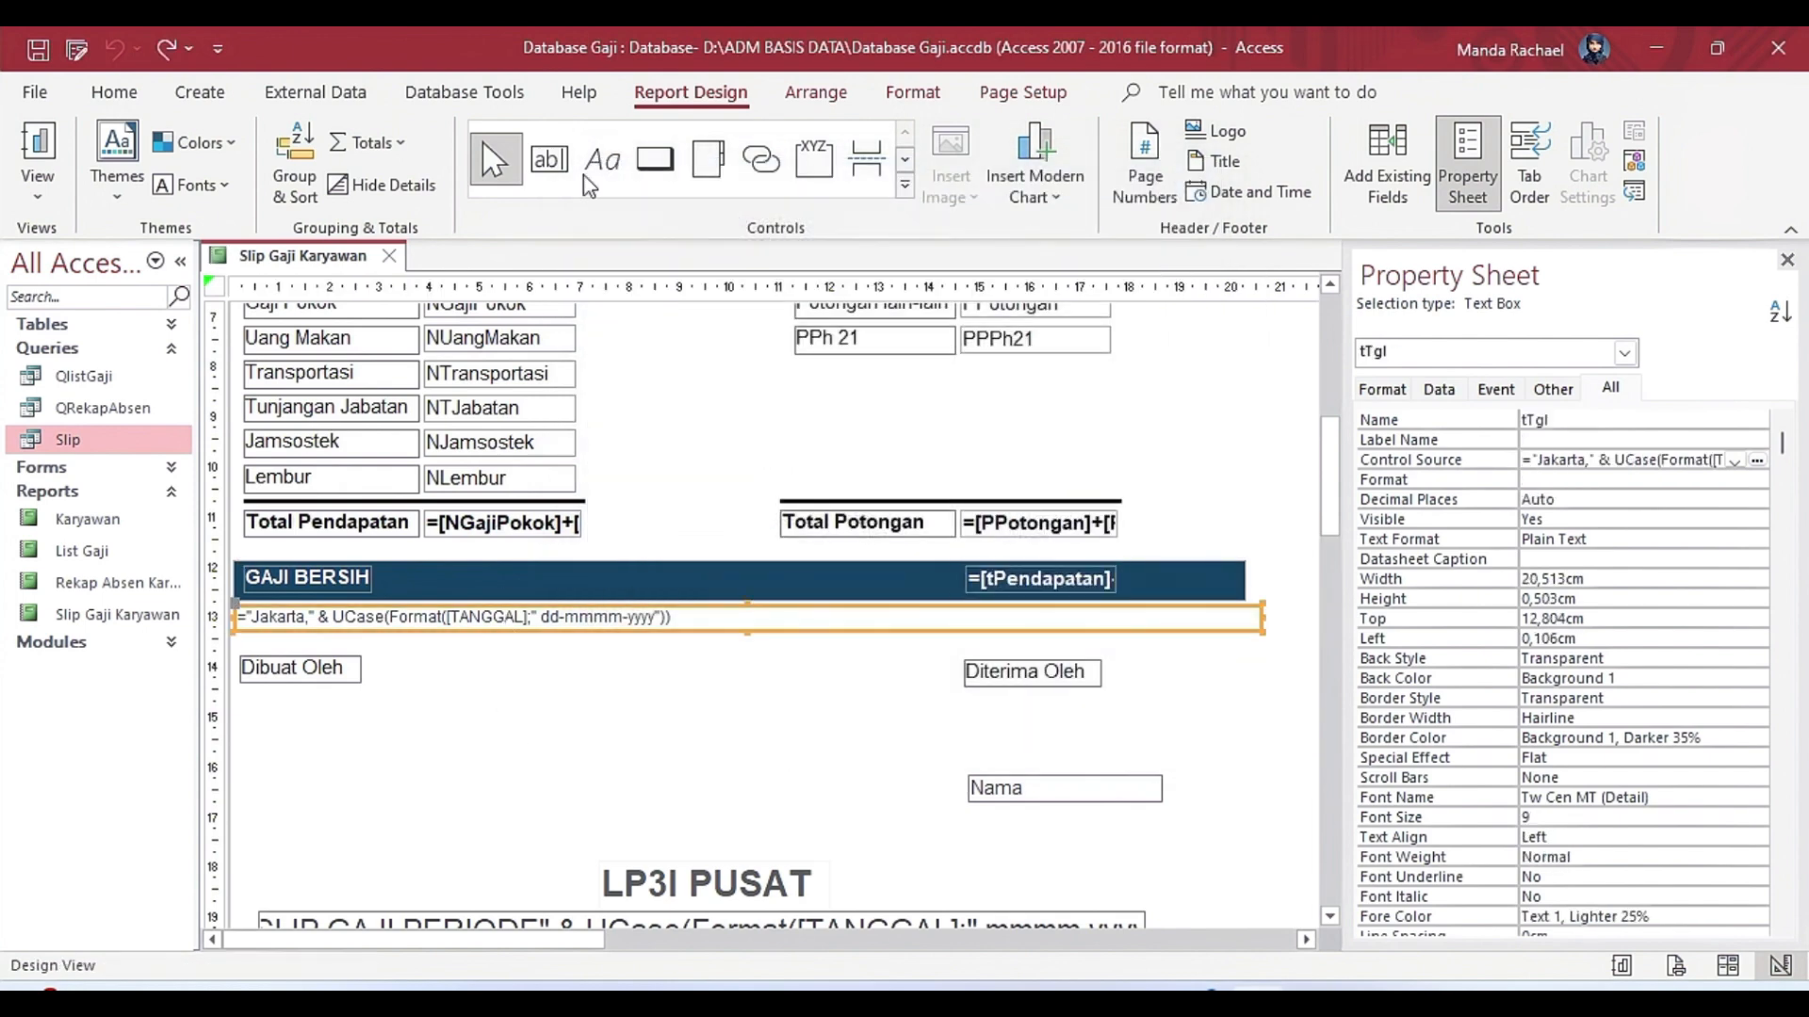
Examine the date text box's Control Source expression in the Expression Builder, pointing out the Text Box control, and close the builder.
click(549, 158)
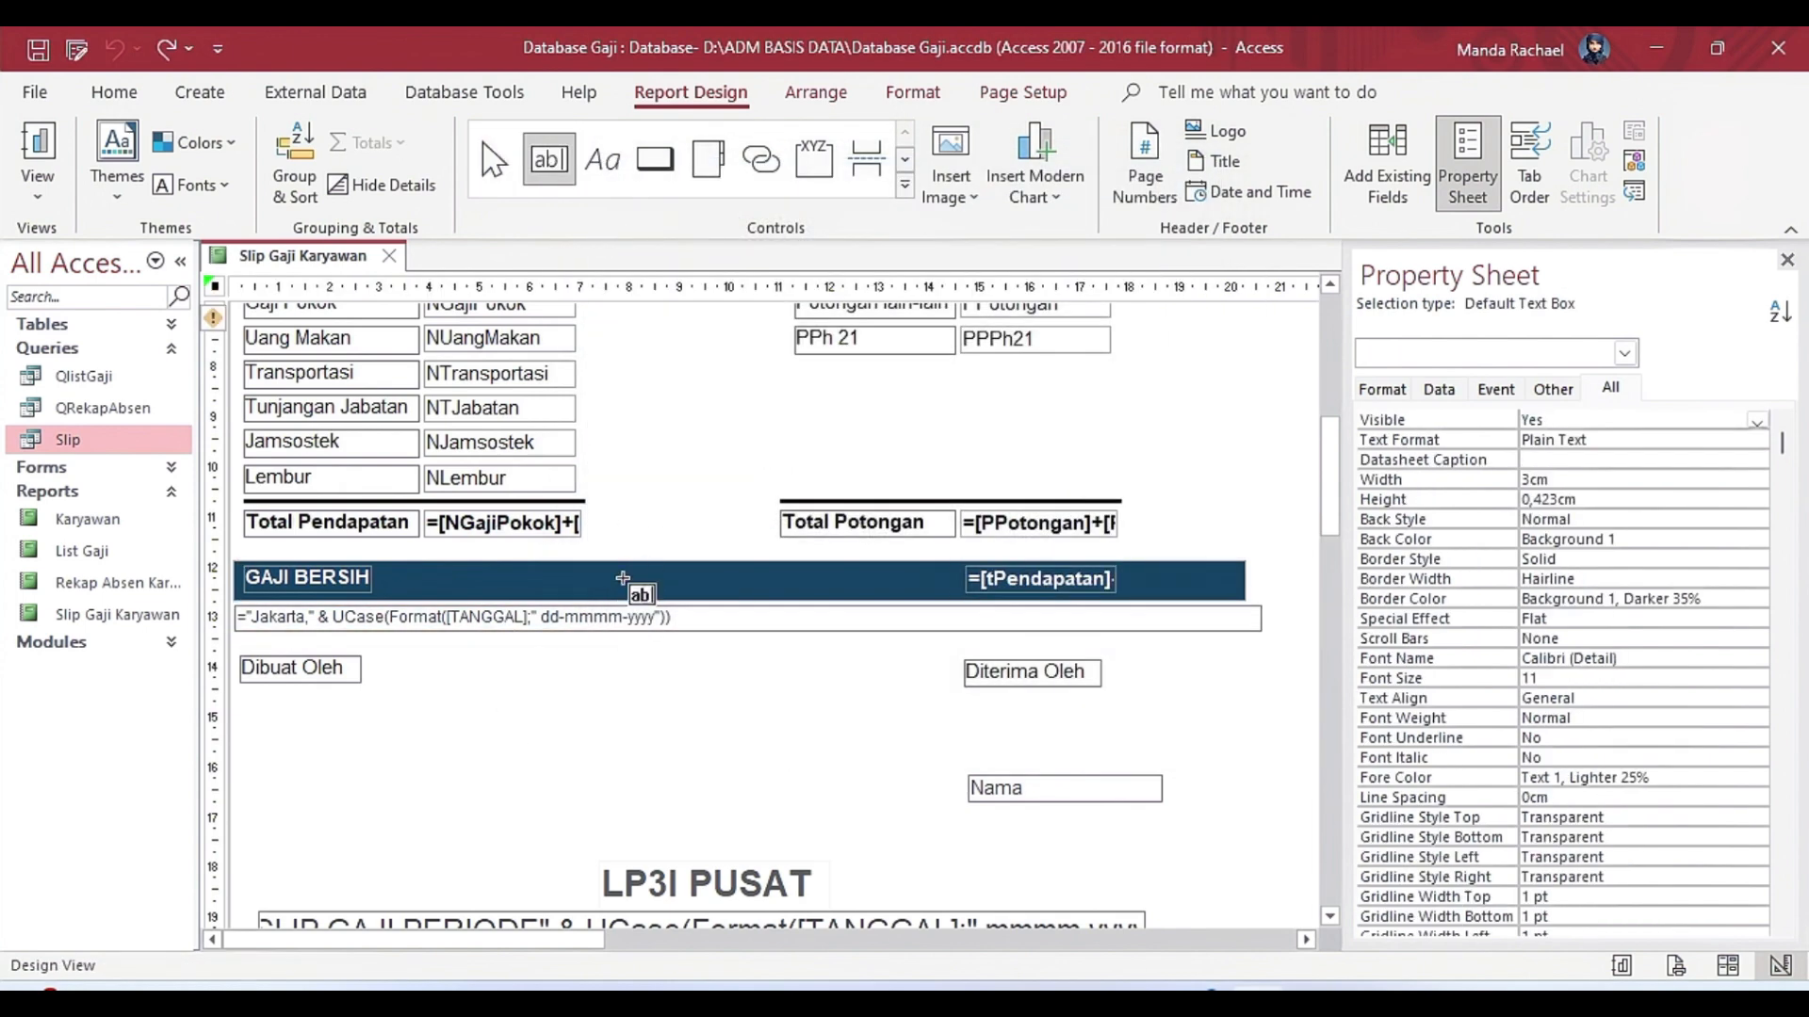
click(494, 158)
click(763, 629)
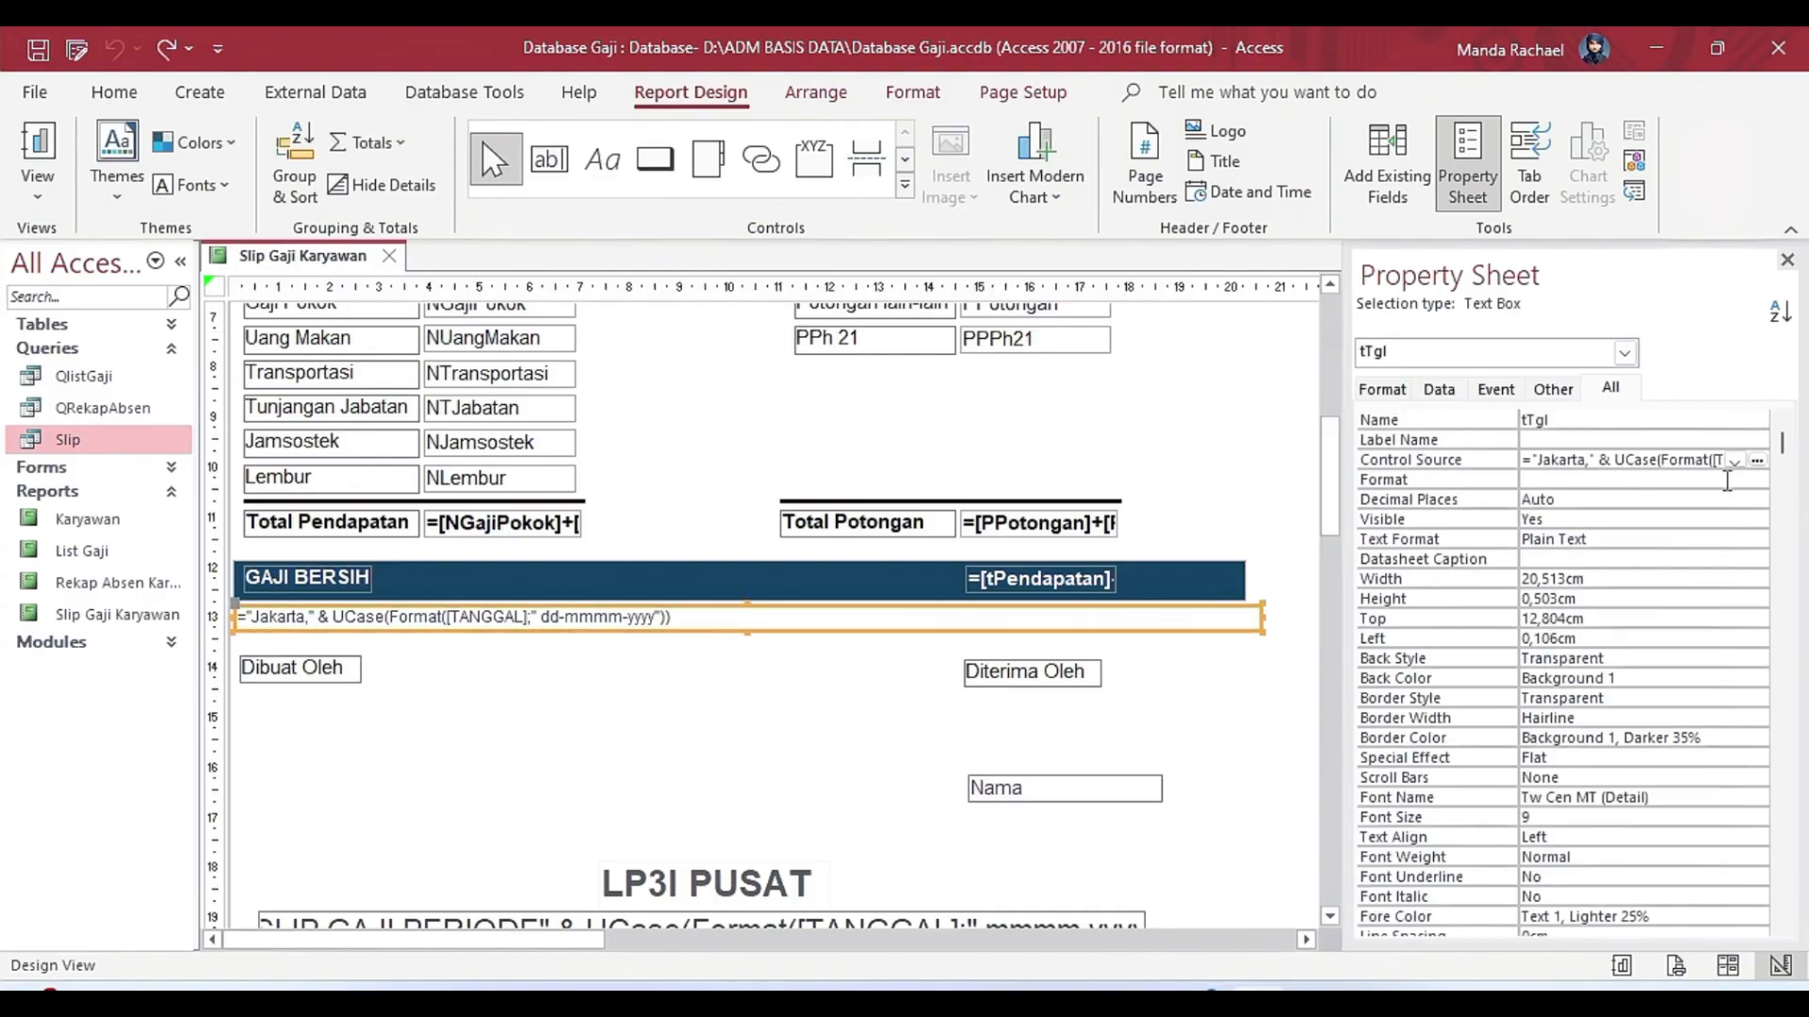
click(1489, 464)
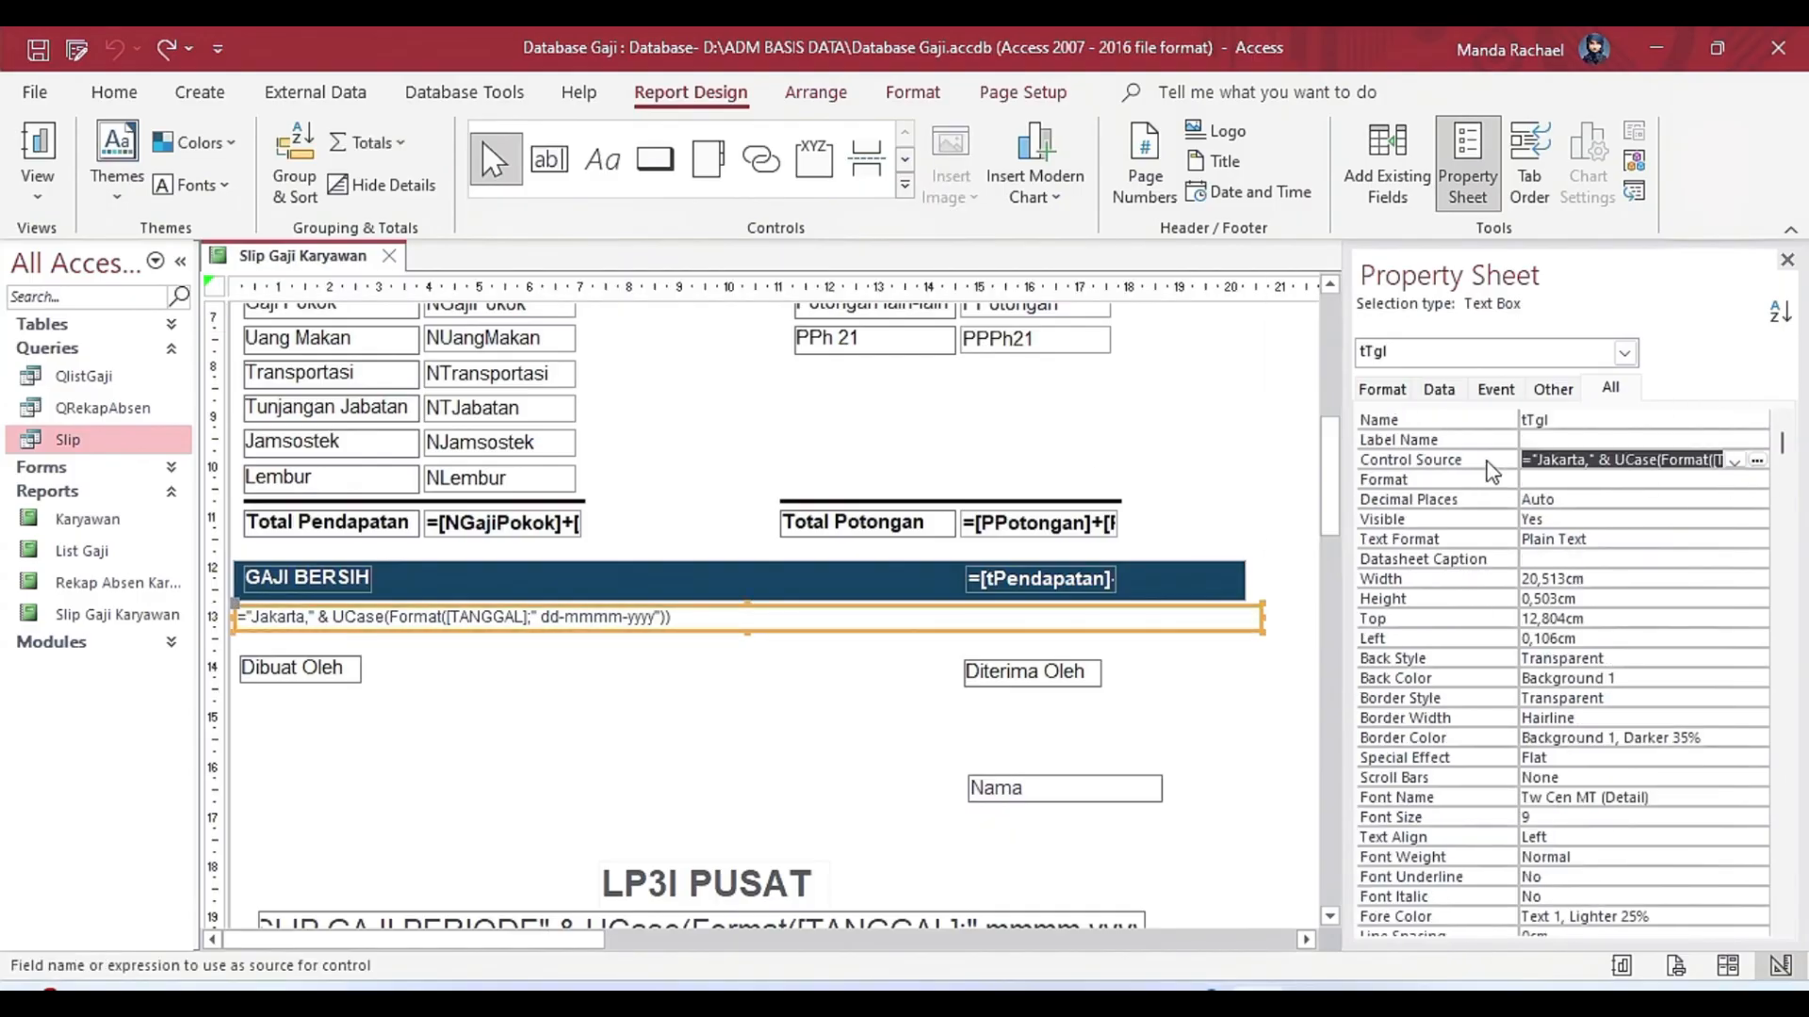
click(1758, 461)
drag(604, 264, 1105, 255)
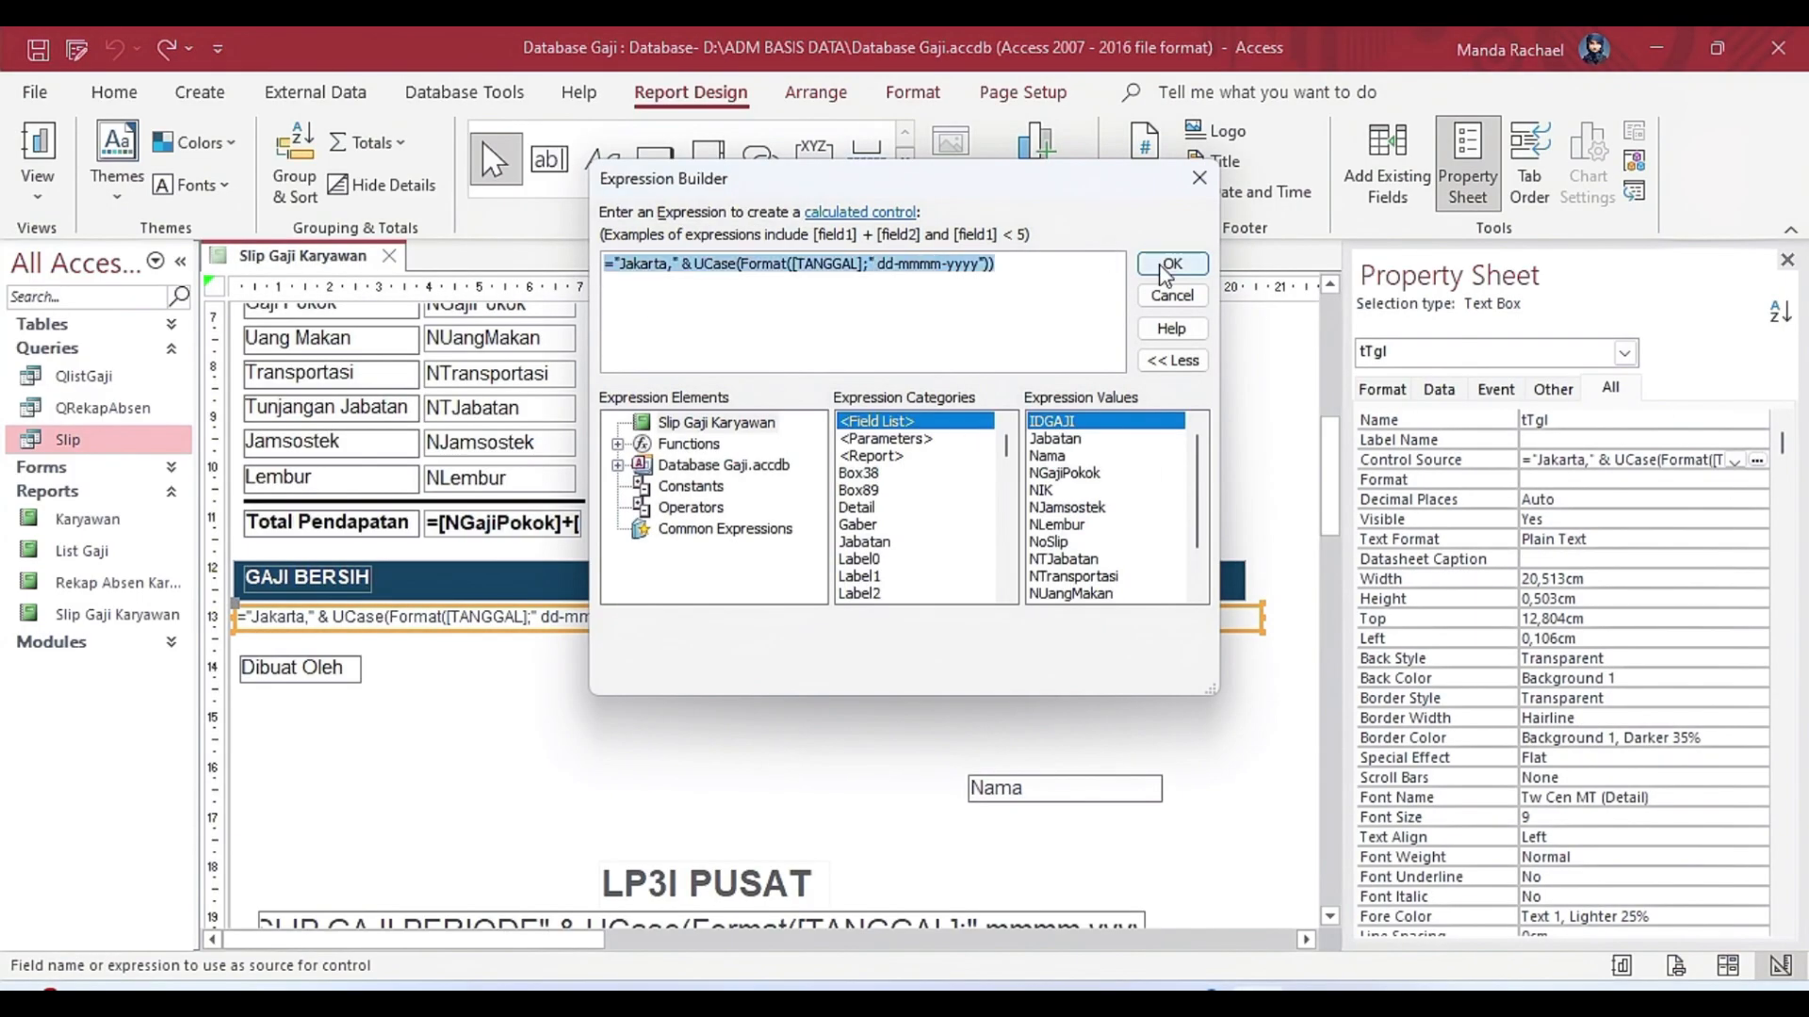
click(1168, 268)
Point out the Dibuat Oleh and Diterima Oleh labels, and set the signature text box's Control Source to Nama.
click(356, 671)
click(1053, 675)
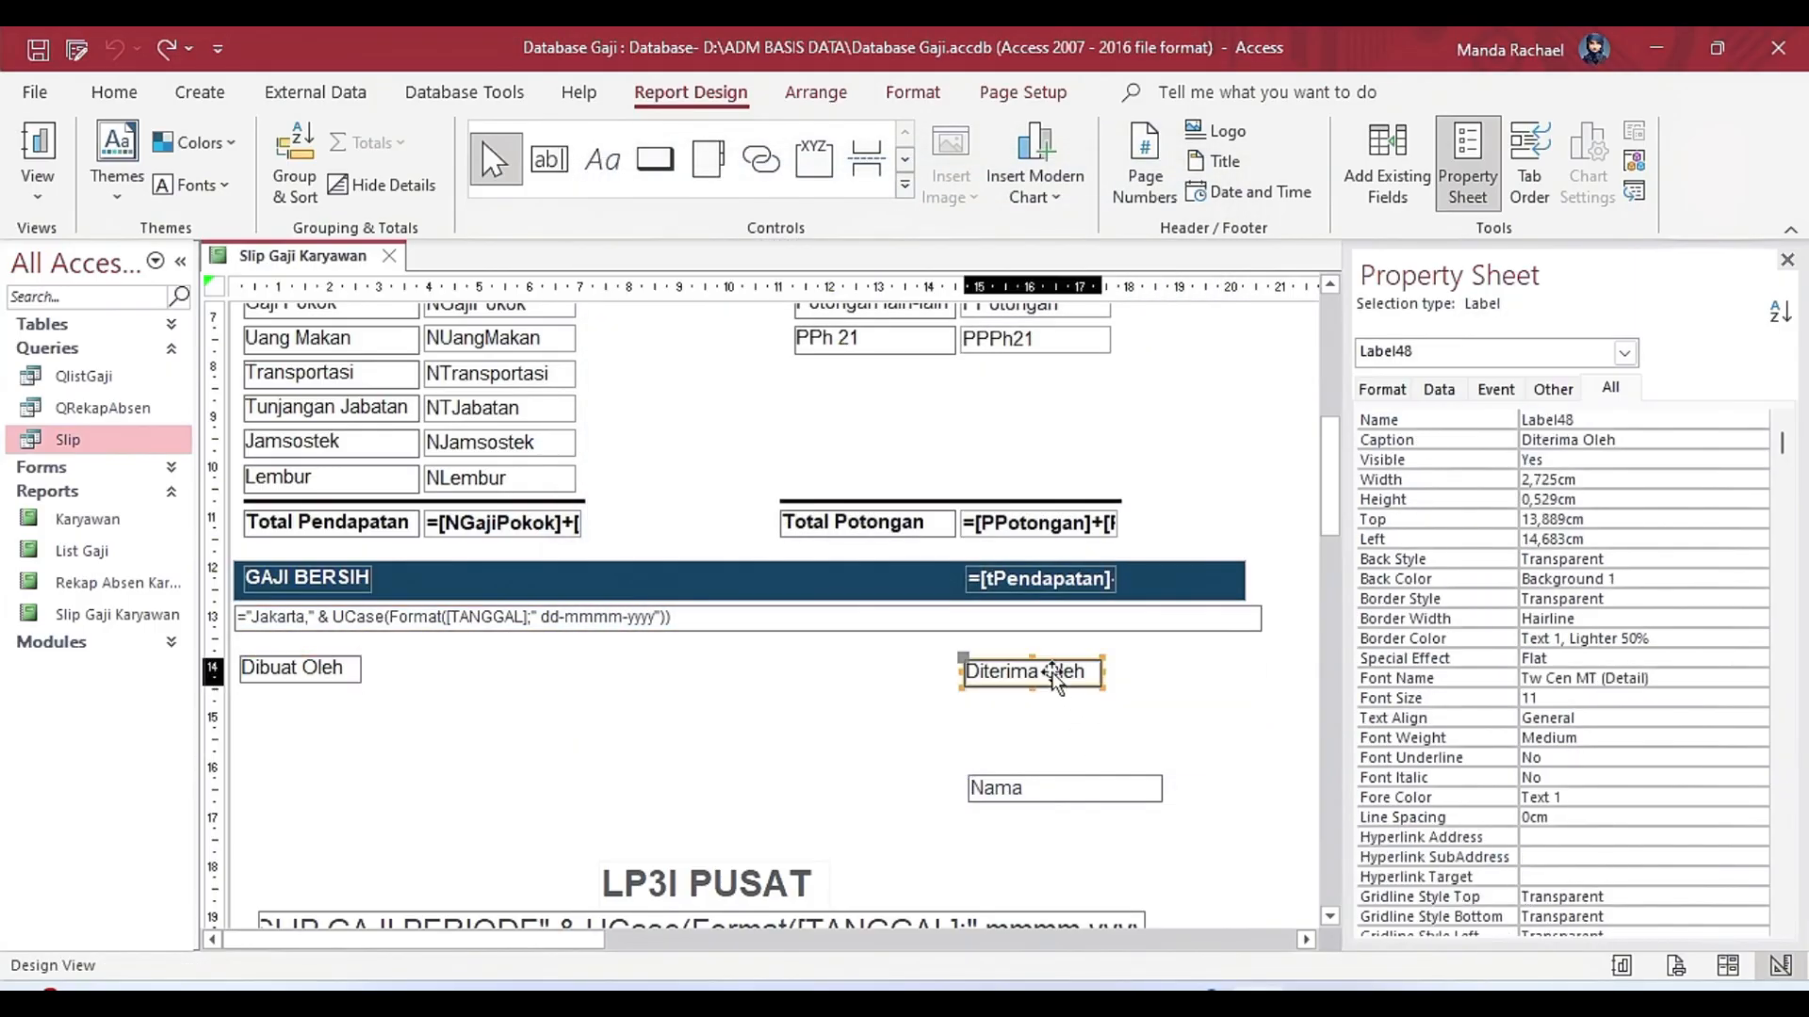
click(1012, 789)
click(1748, 461)
click(1758, 462)
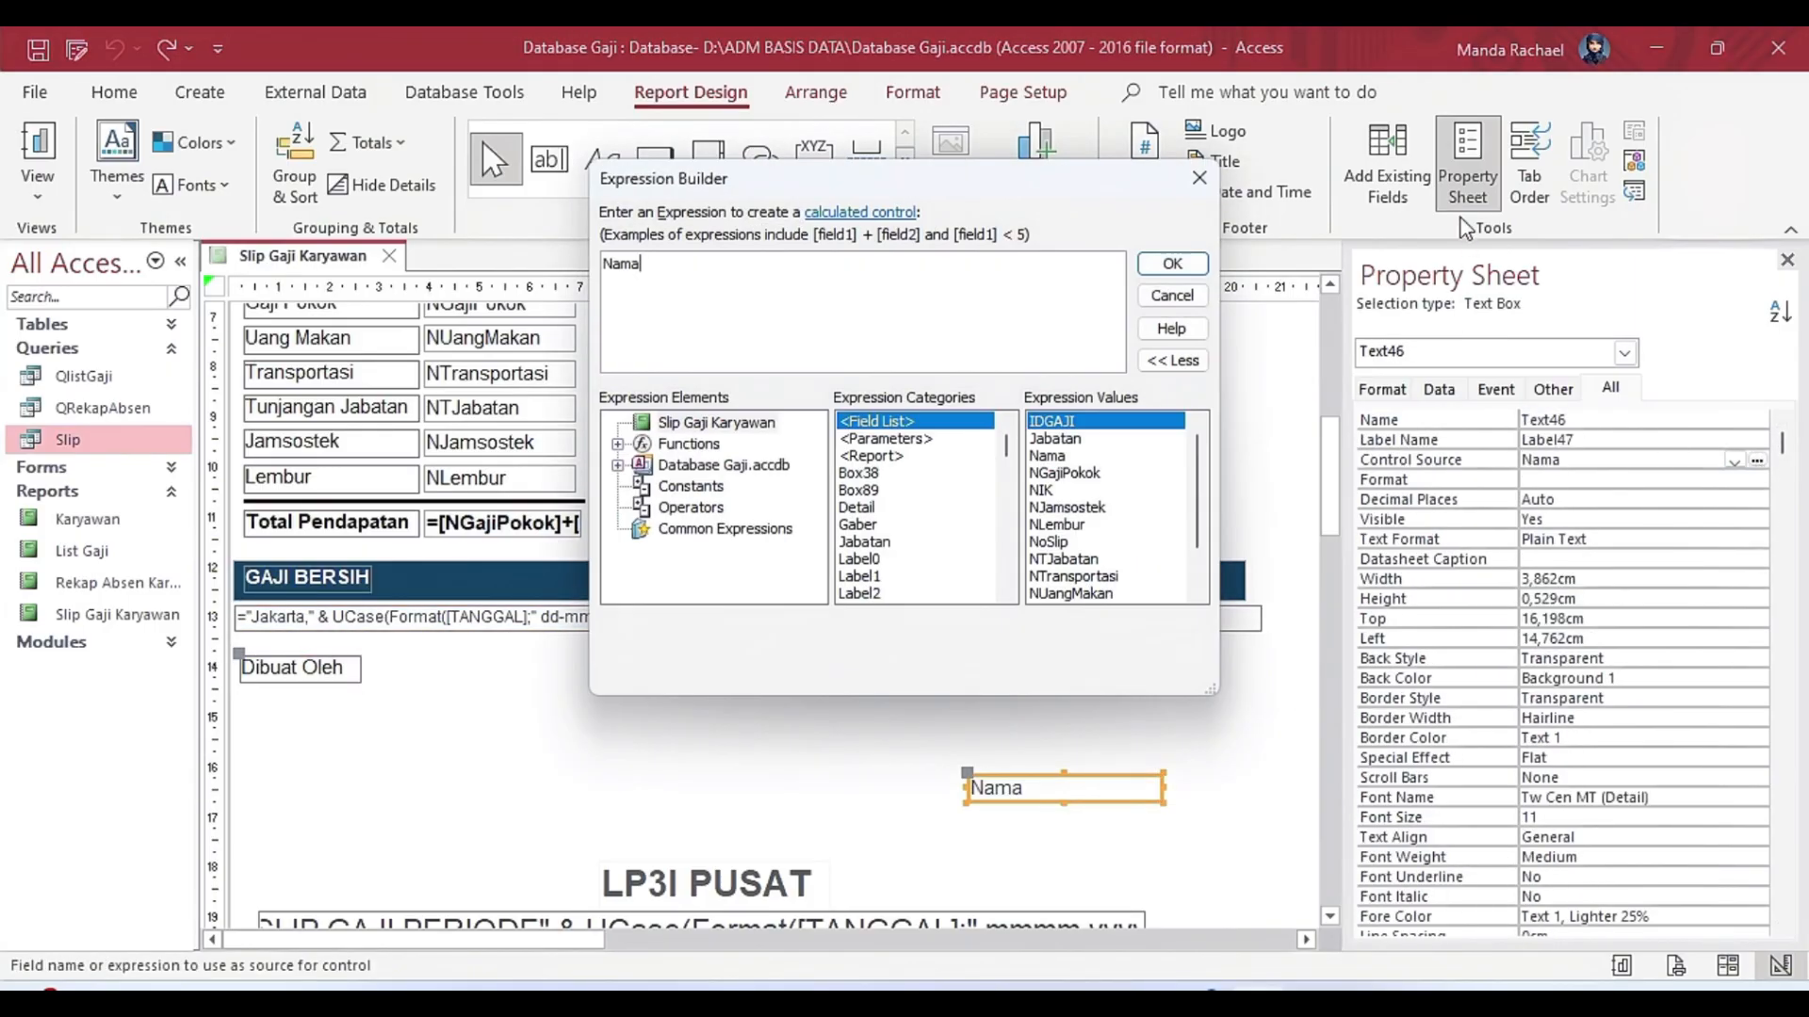
click(1192, 181)
click(1735, 461)
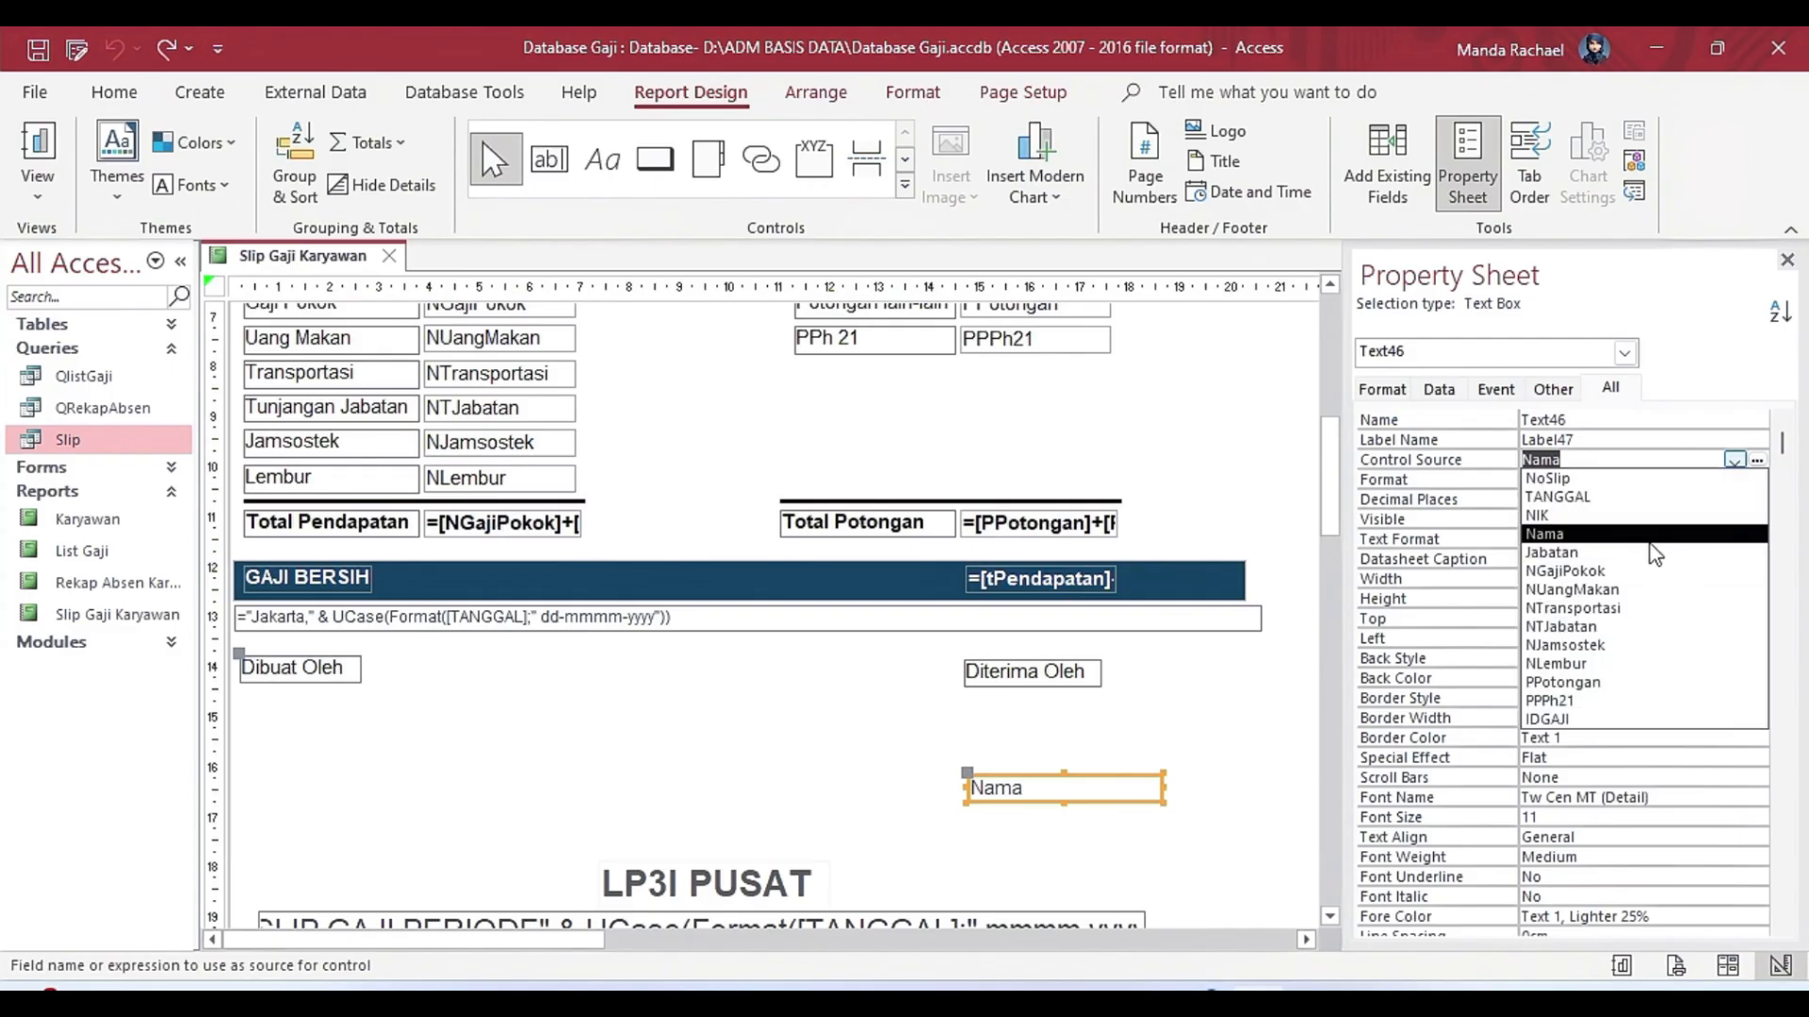
click(1630, 534)
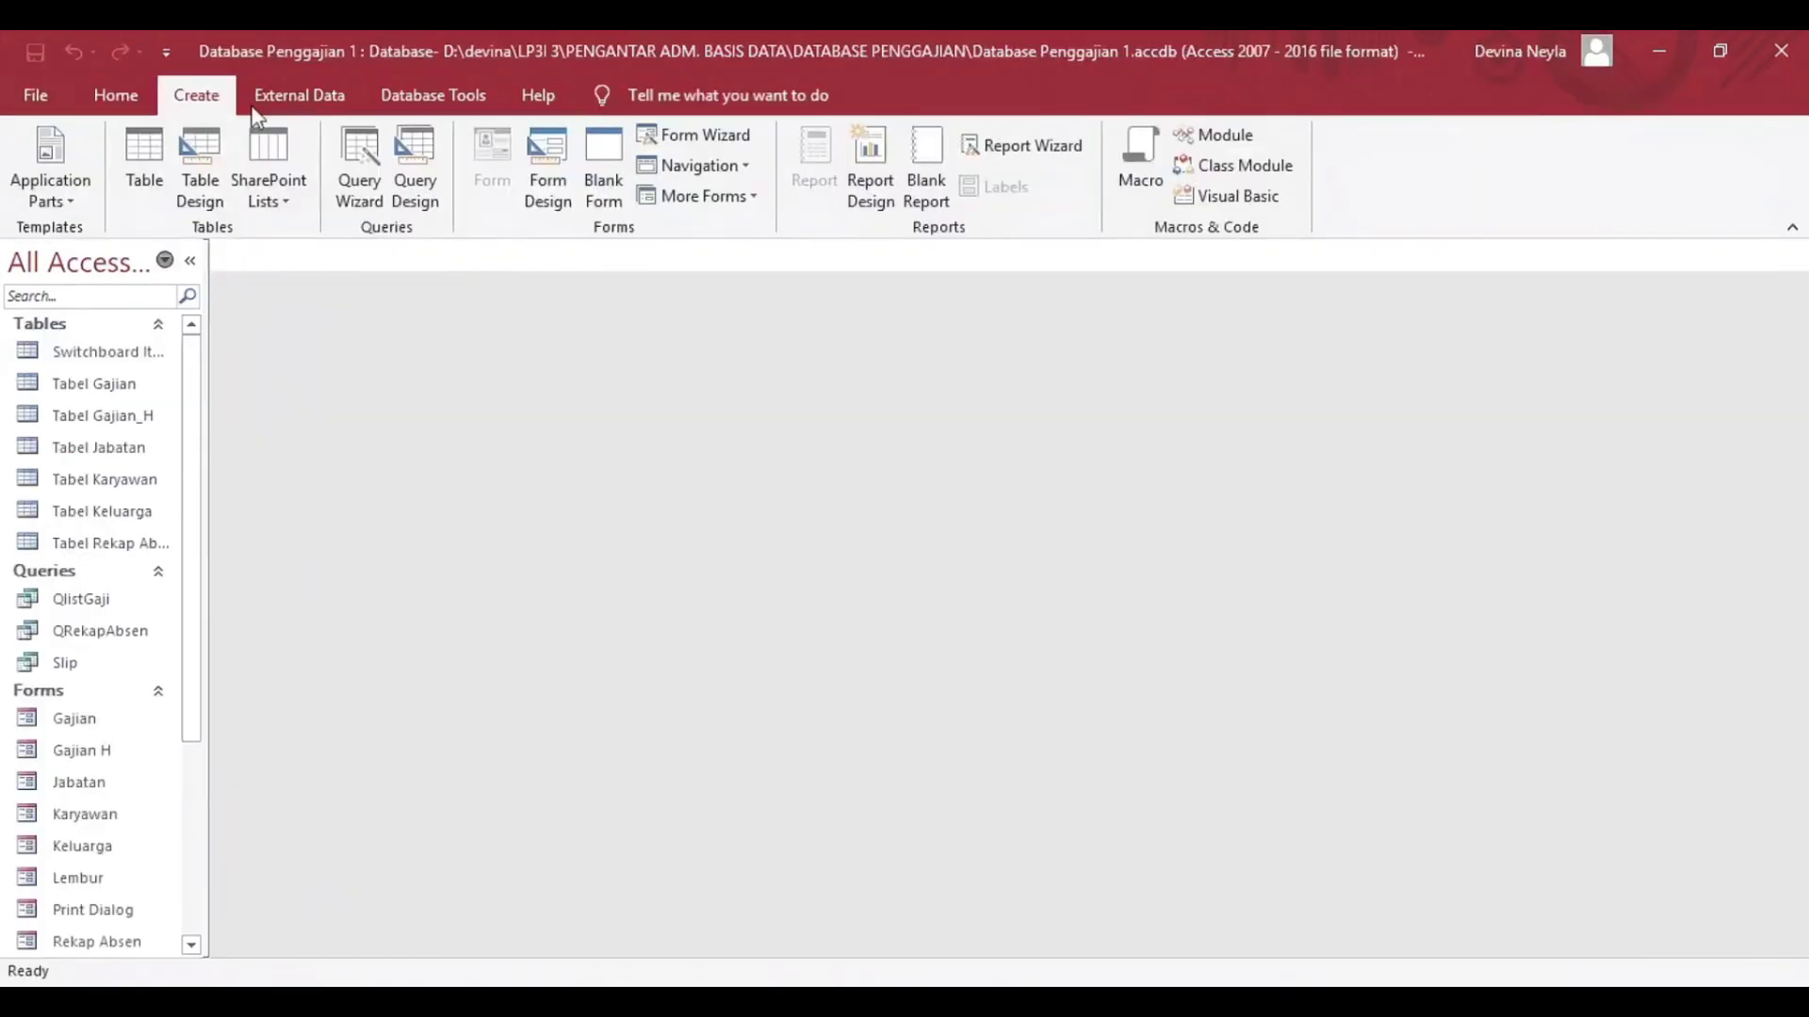
click(546, 161)
Add a form header and footer to Form1 and insert the Logo_LP3I image in the header.
right_click(487, 408)
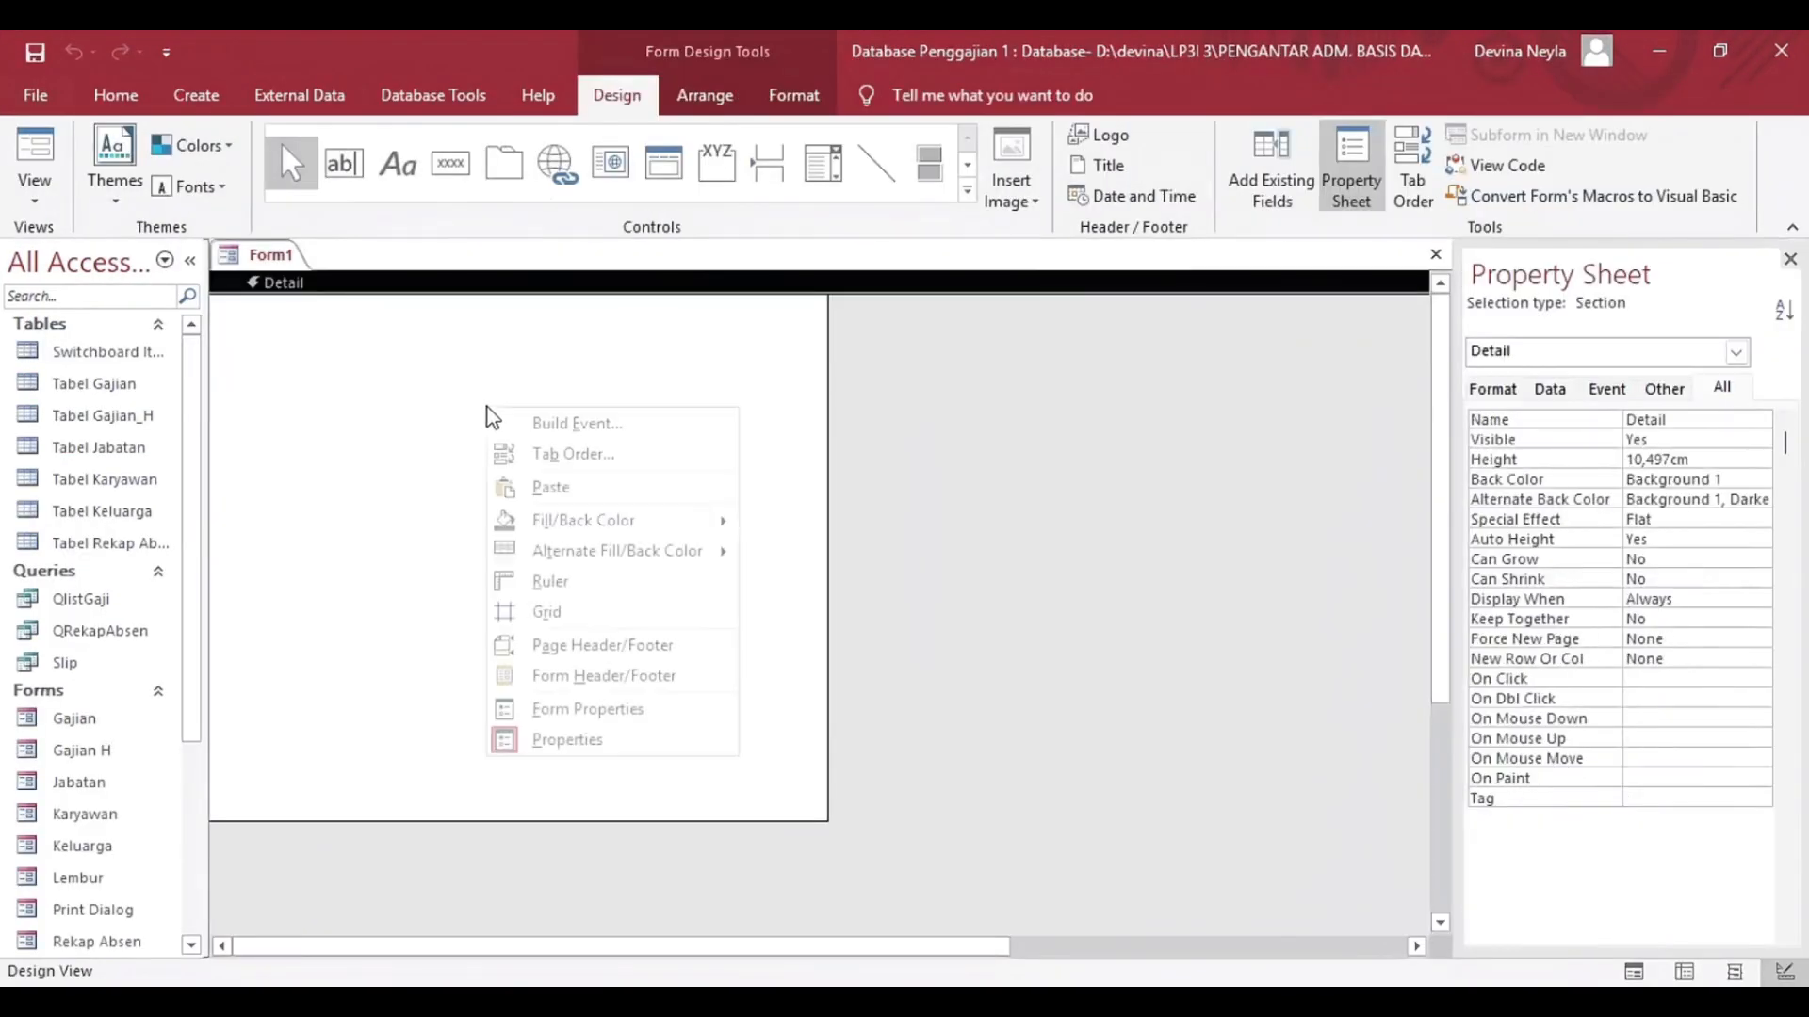
click(579, 676)
click(437, 331)
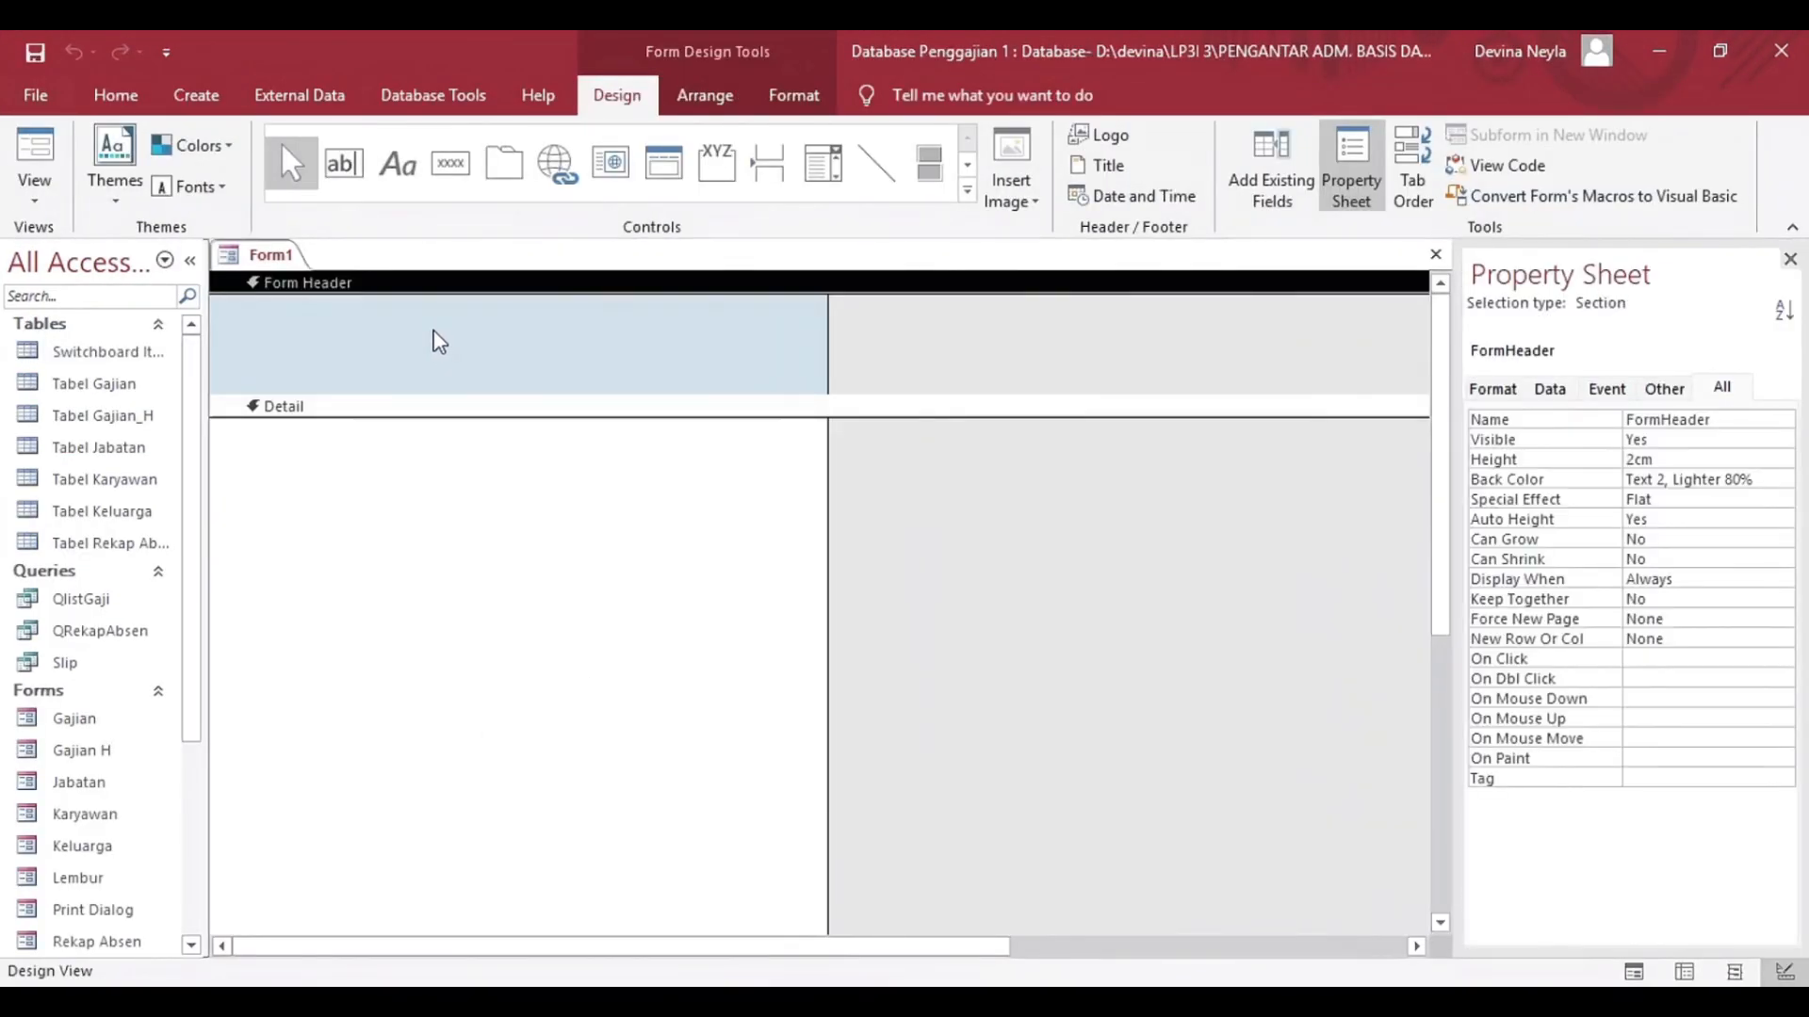
right_click(365, 382)
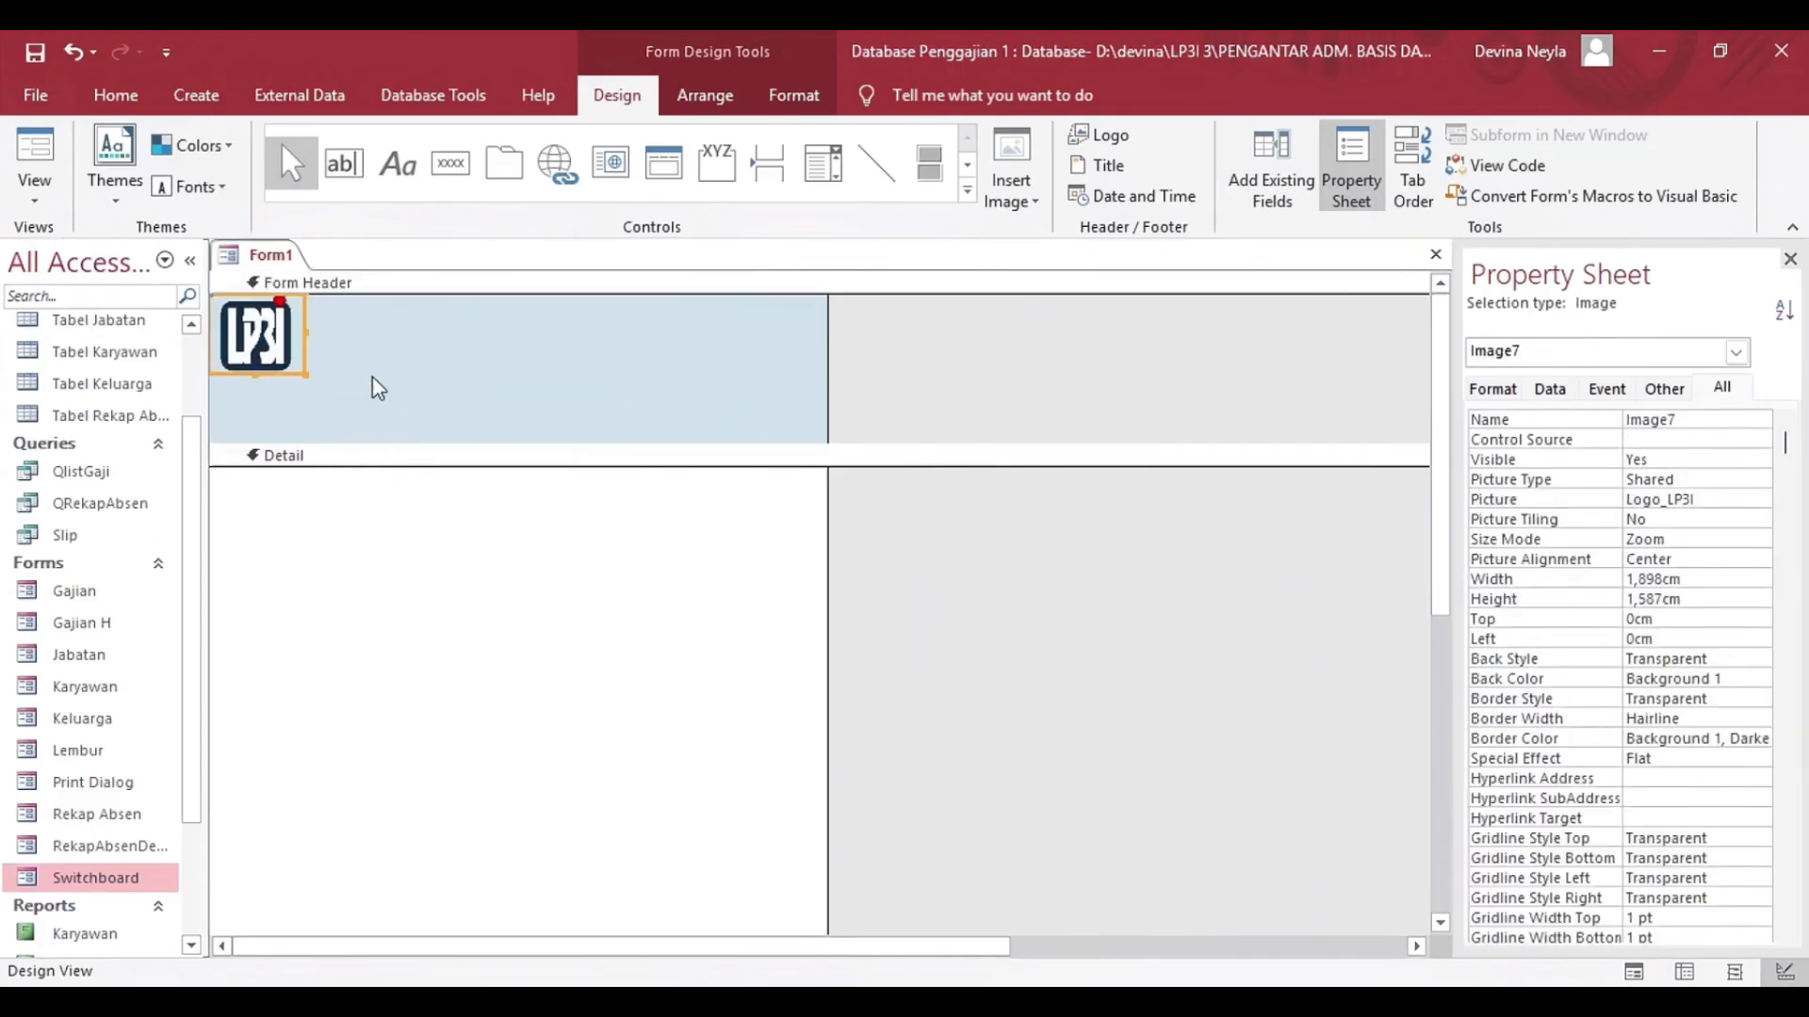
Add a label about 9 by 1.5 cm beside the logo in the form header, reading SYSTEM PAYROLL LP3I.
click(398, 164)
drag(344, 328, 798, 405)
text(SYSTEM PAYROLL LP3I)
click(575, 528)
Enlarge the font size of the SYSTEM PAYROLL LP3I header label.
click(508, 359)
drag(531, 345, 351, 355)
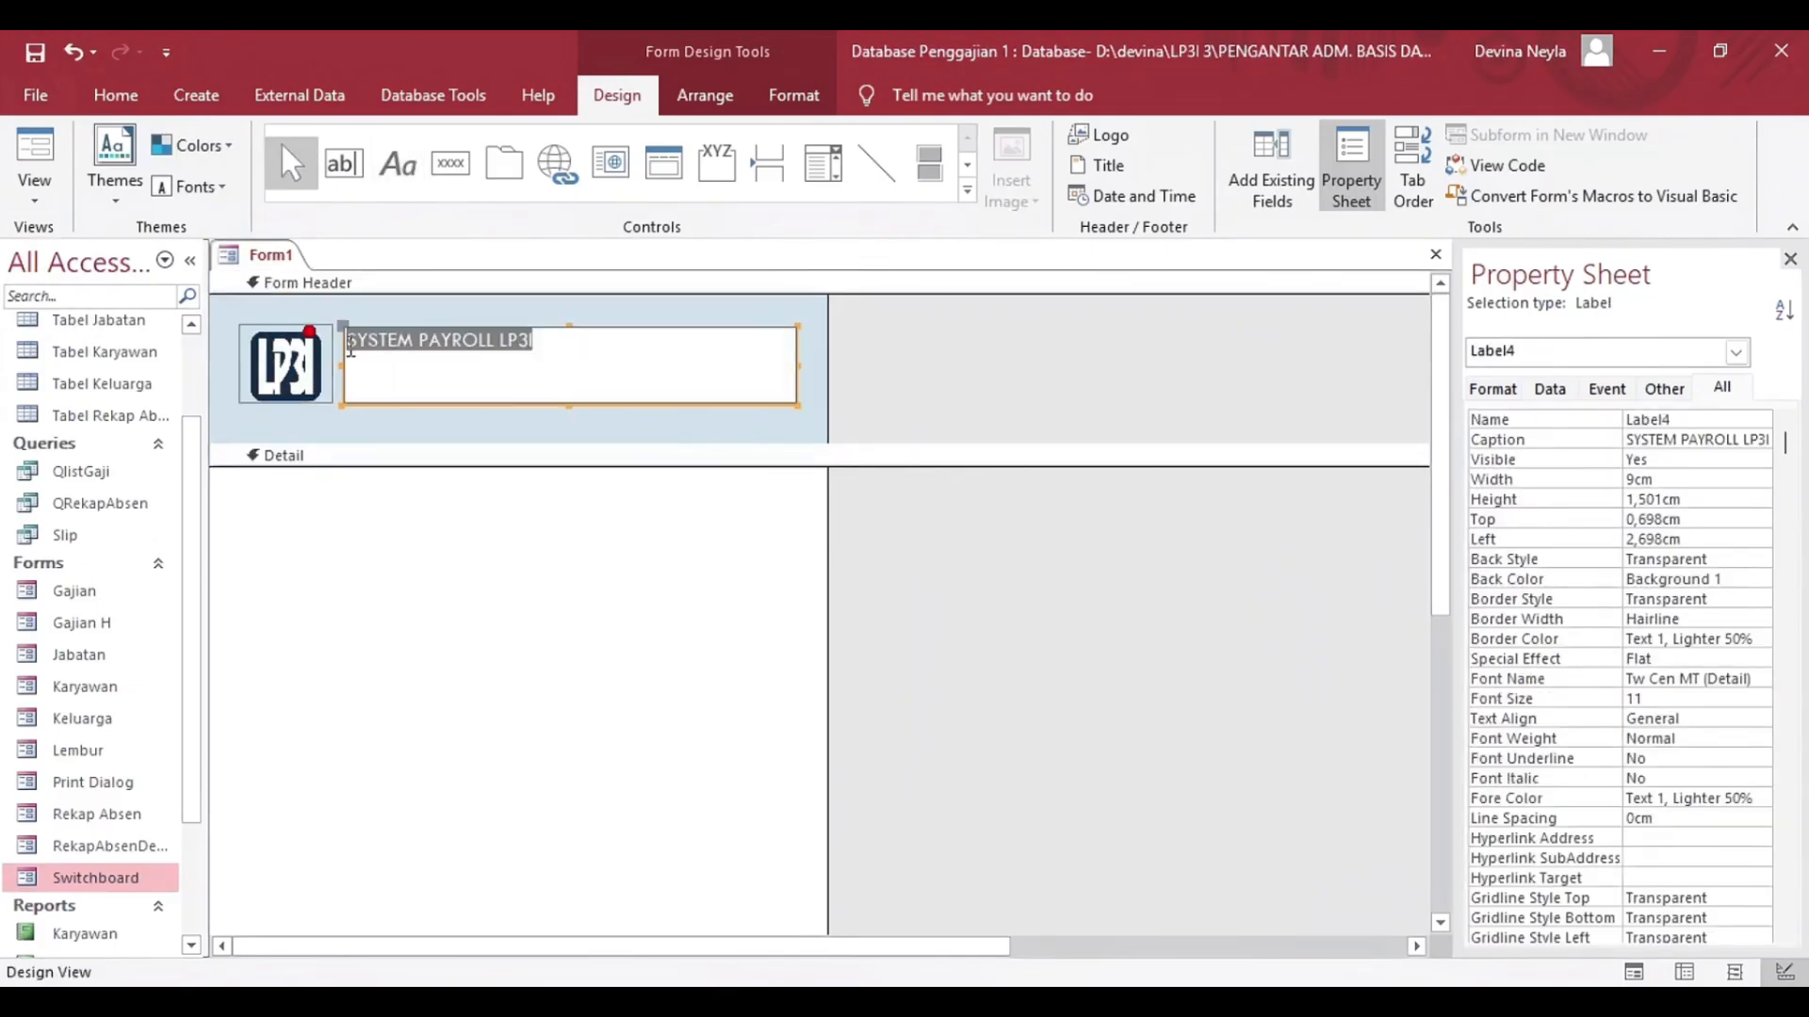
click(793, 95)
click(435, 146)
click(387, 377)
click(435, 147)
Draw an unbound list box in the upper part of the form's Detail section.
click(617, 95)
click(967, 190)
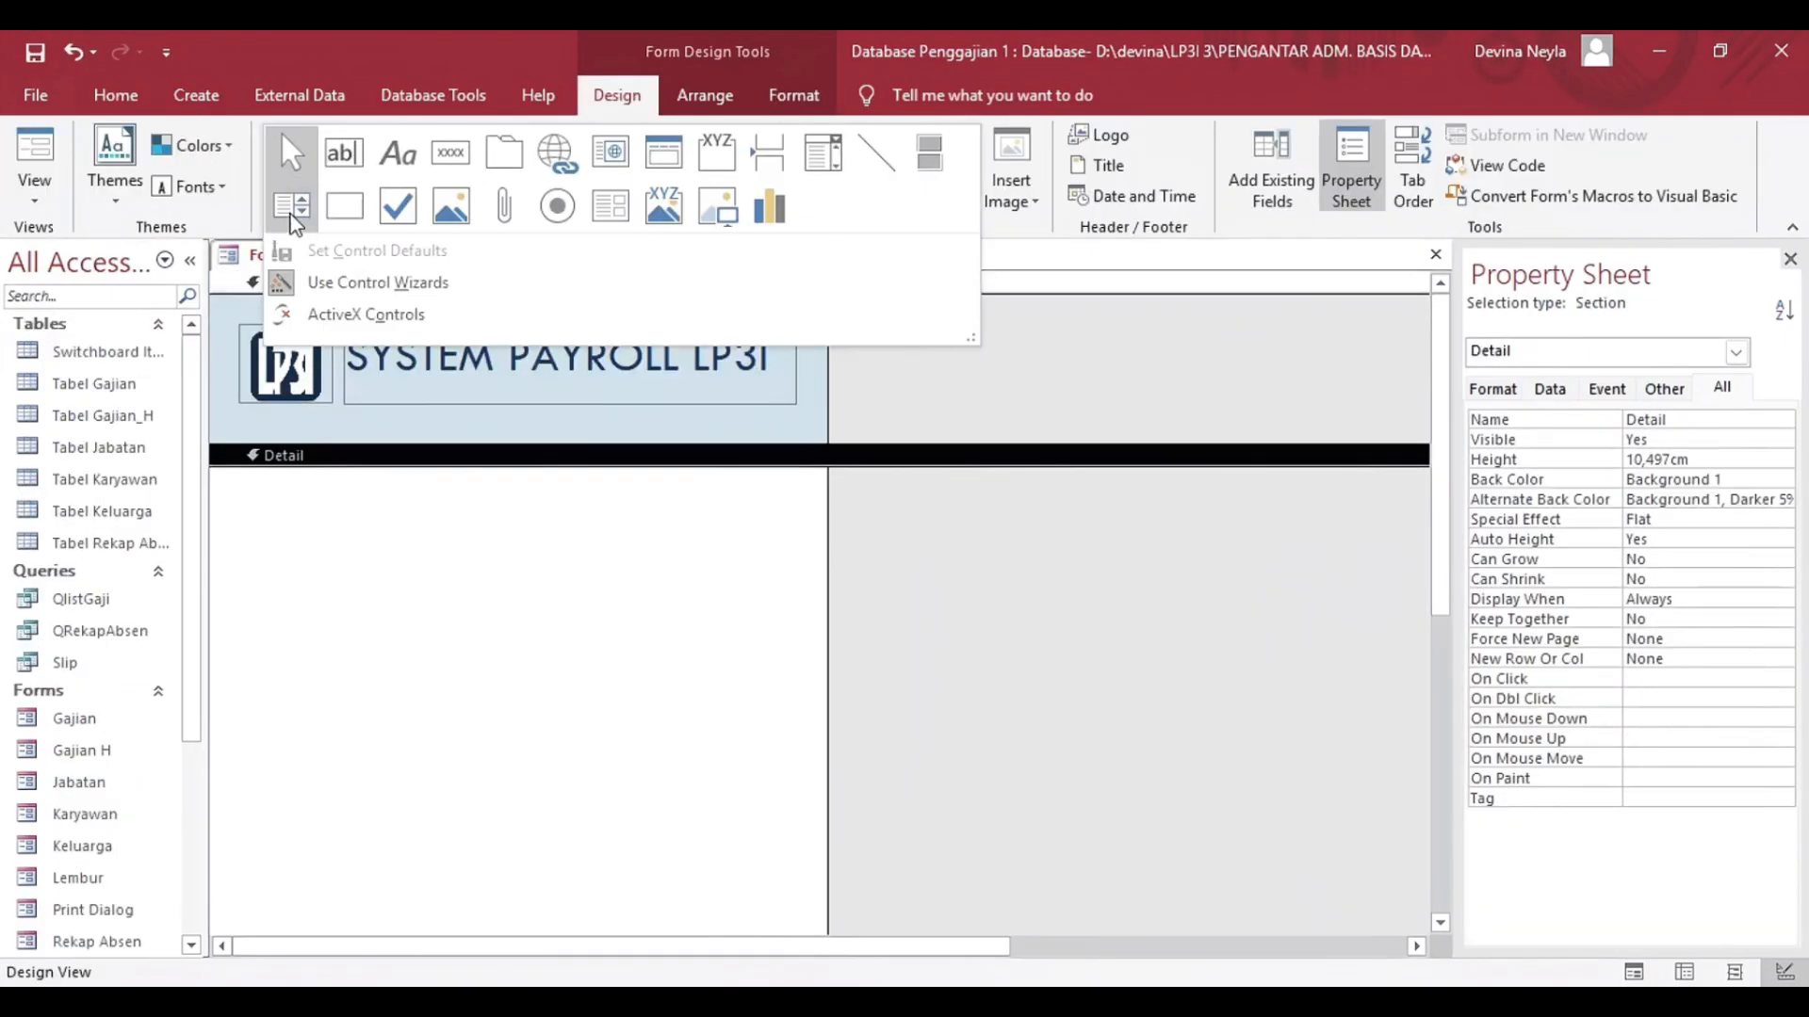
click(292, 209)
drag(235, 493, 400, 642)
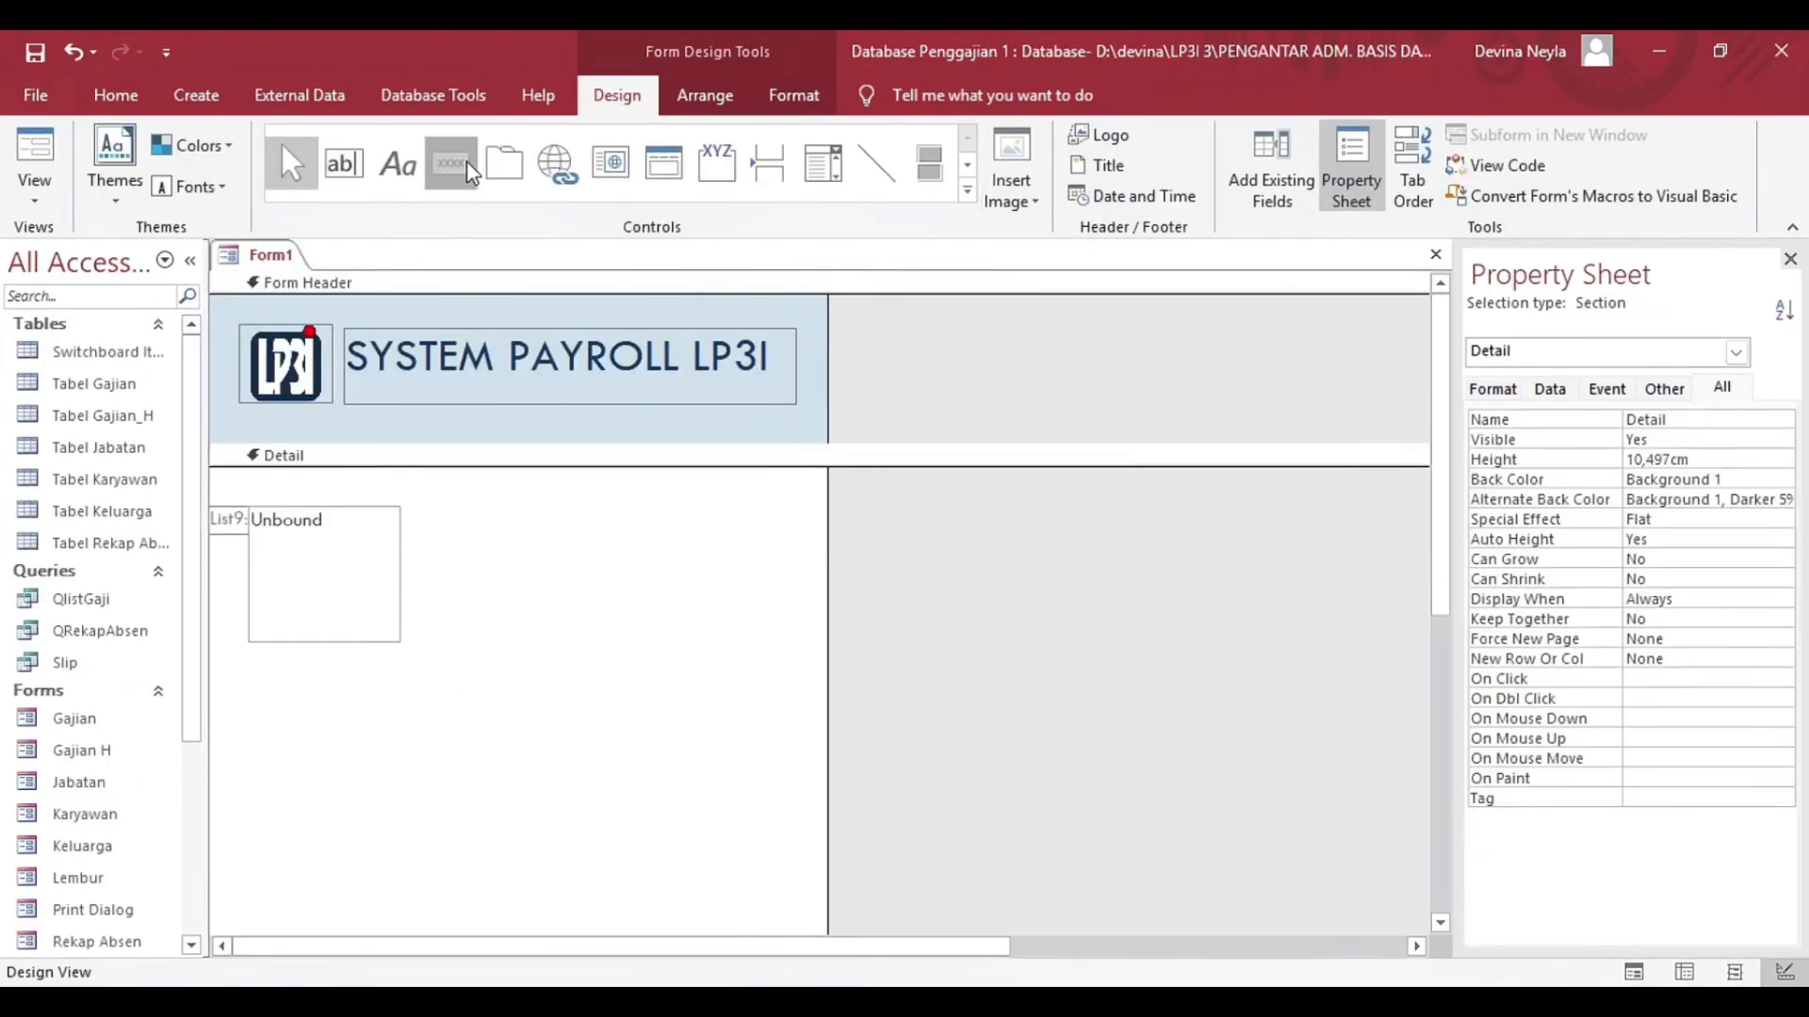
Add command buttons beside the list box, captioned Print List Gaji Karyawan, Print Slip Gaji and Close.
click(462, 167)
drag(434, 512, 687, 547)
click(1036, 593)
click(799, 377)
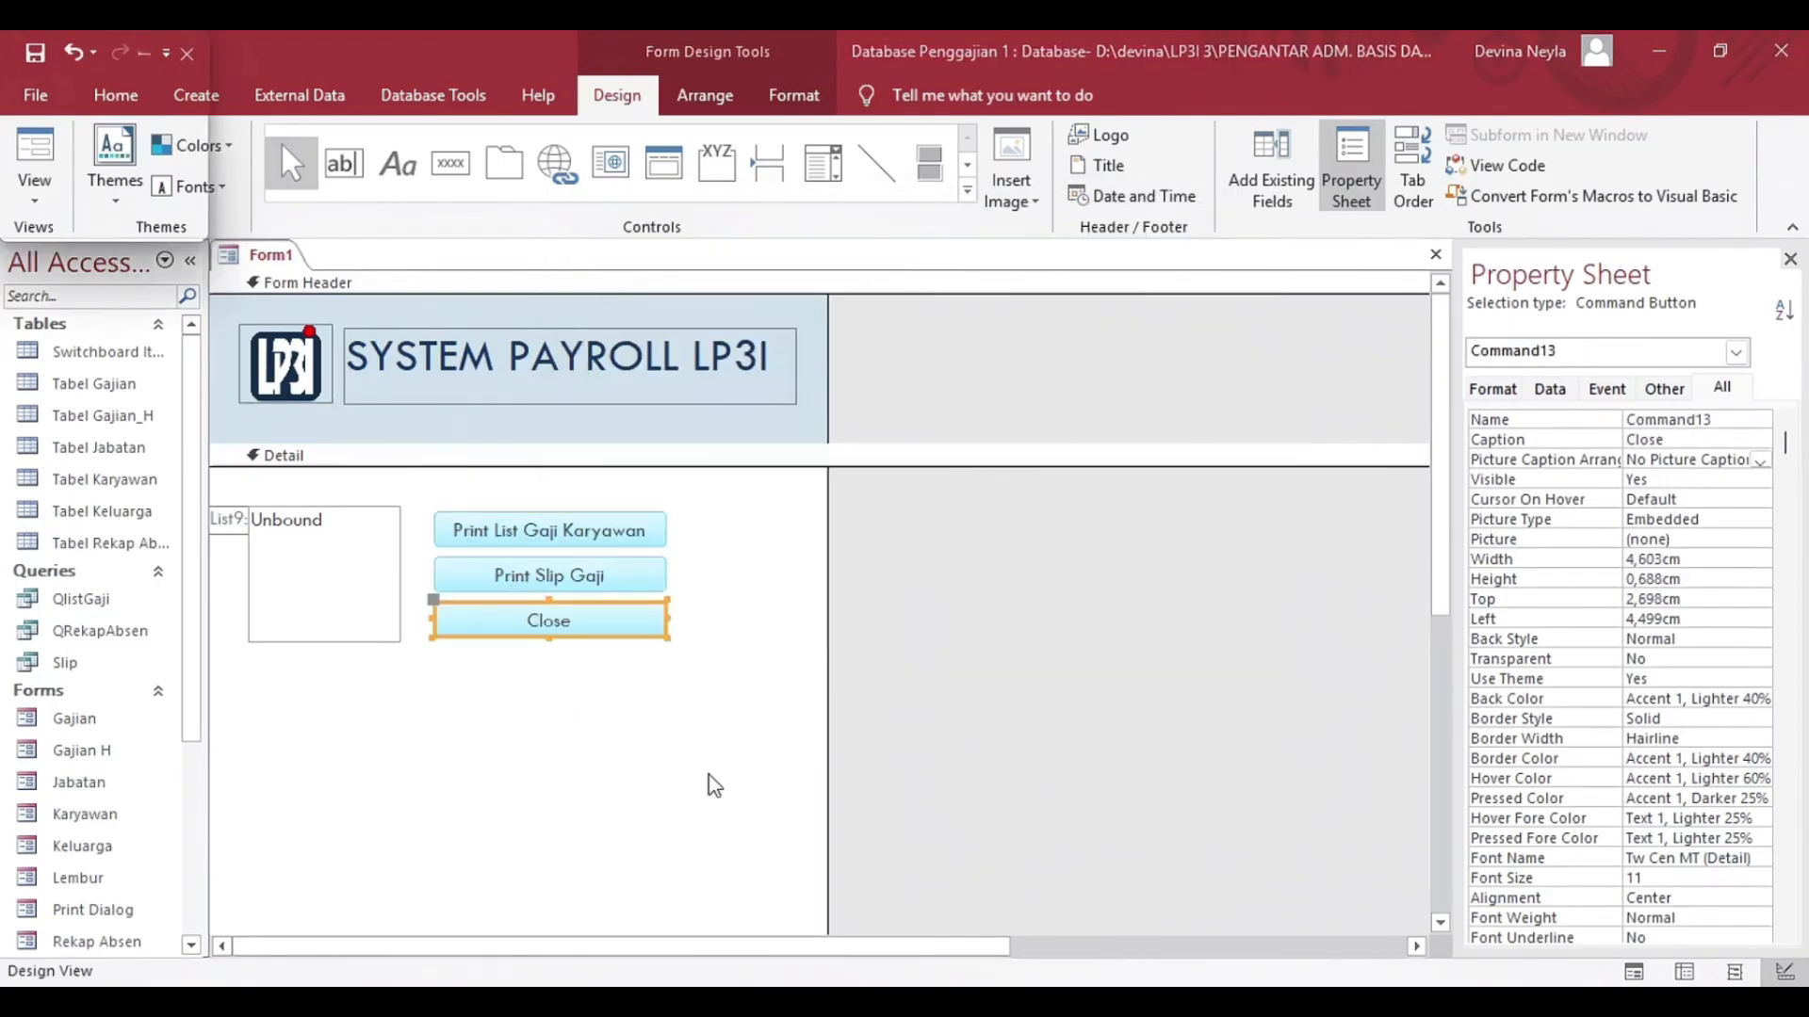
click(707, 779)
Save the form under the name Print Dialog.
key(ctrl+s)
text(Print Dial)
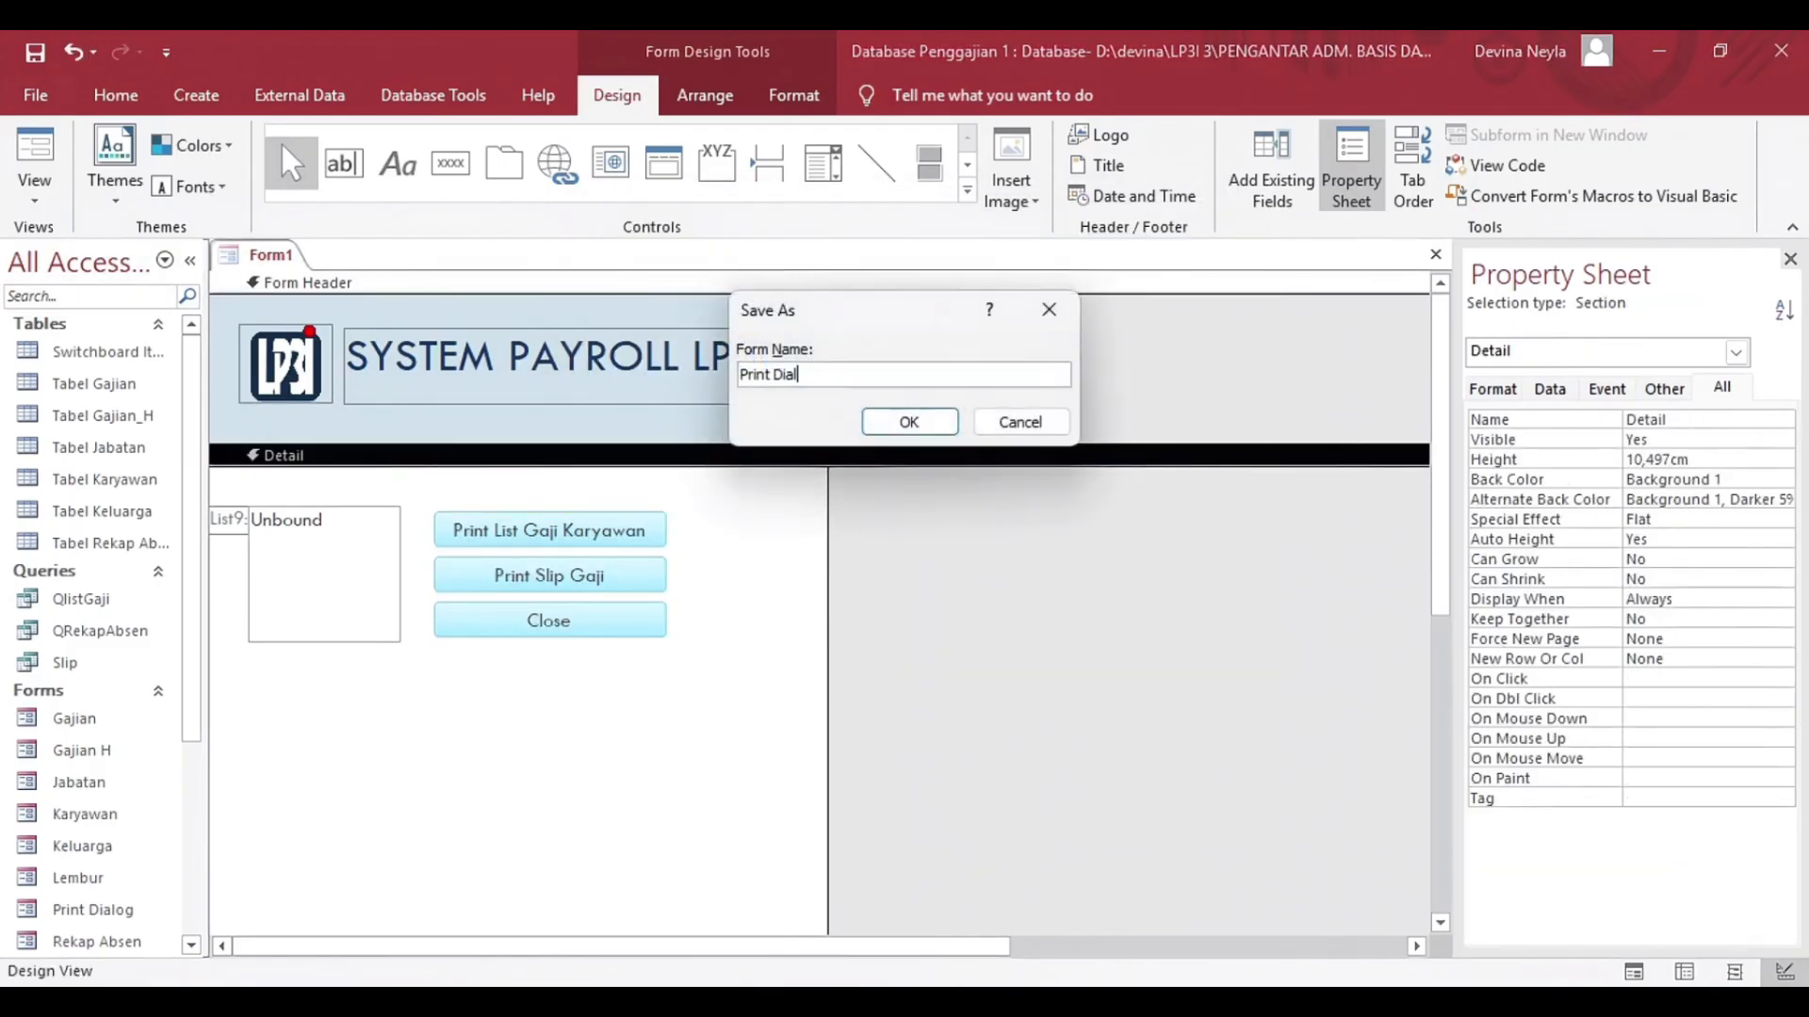
text(og)
click(909, 421)
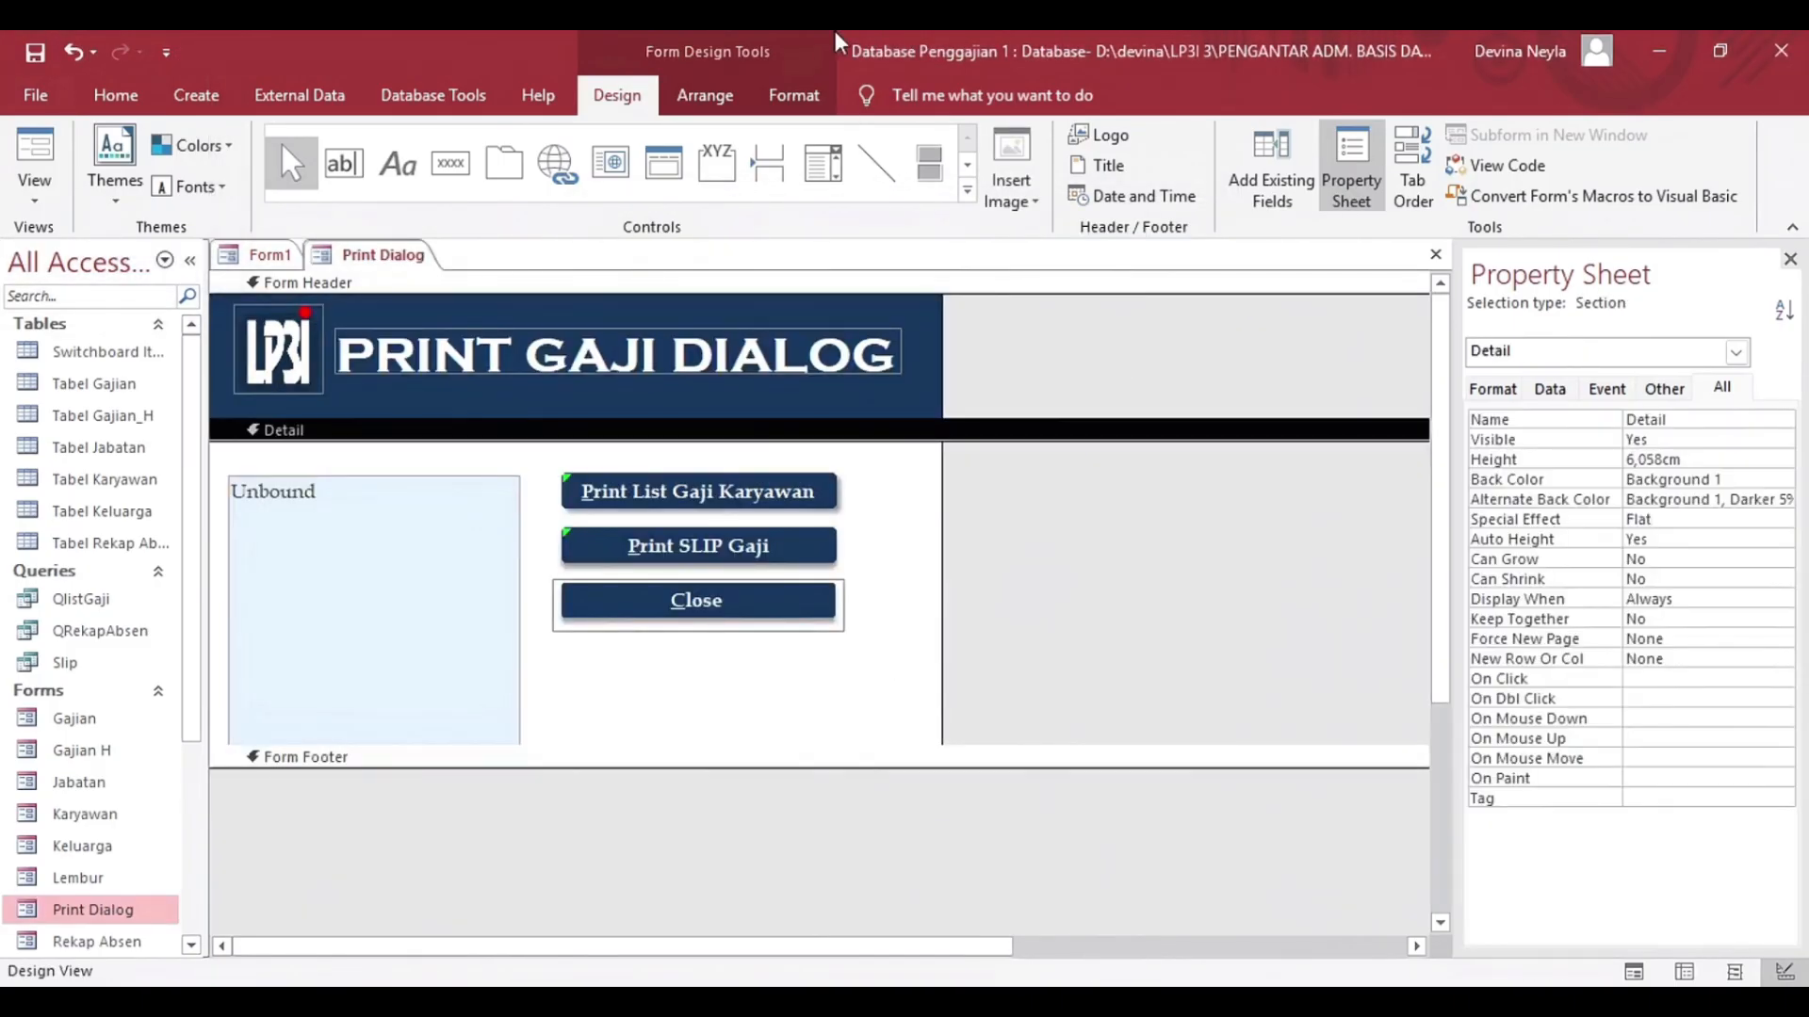
Examine the font choices of the PRINT GAJI DIALOG title label and the Back Color choices of the form header.
click(697, 350)
click(361, 145)
scroll(283, 424, up, 3)
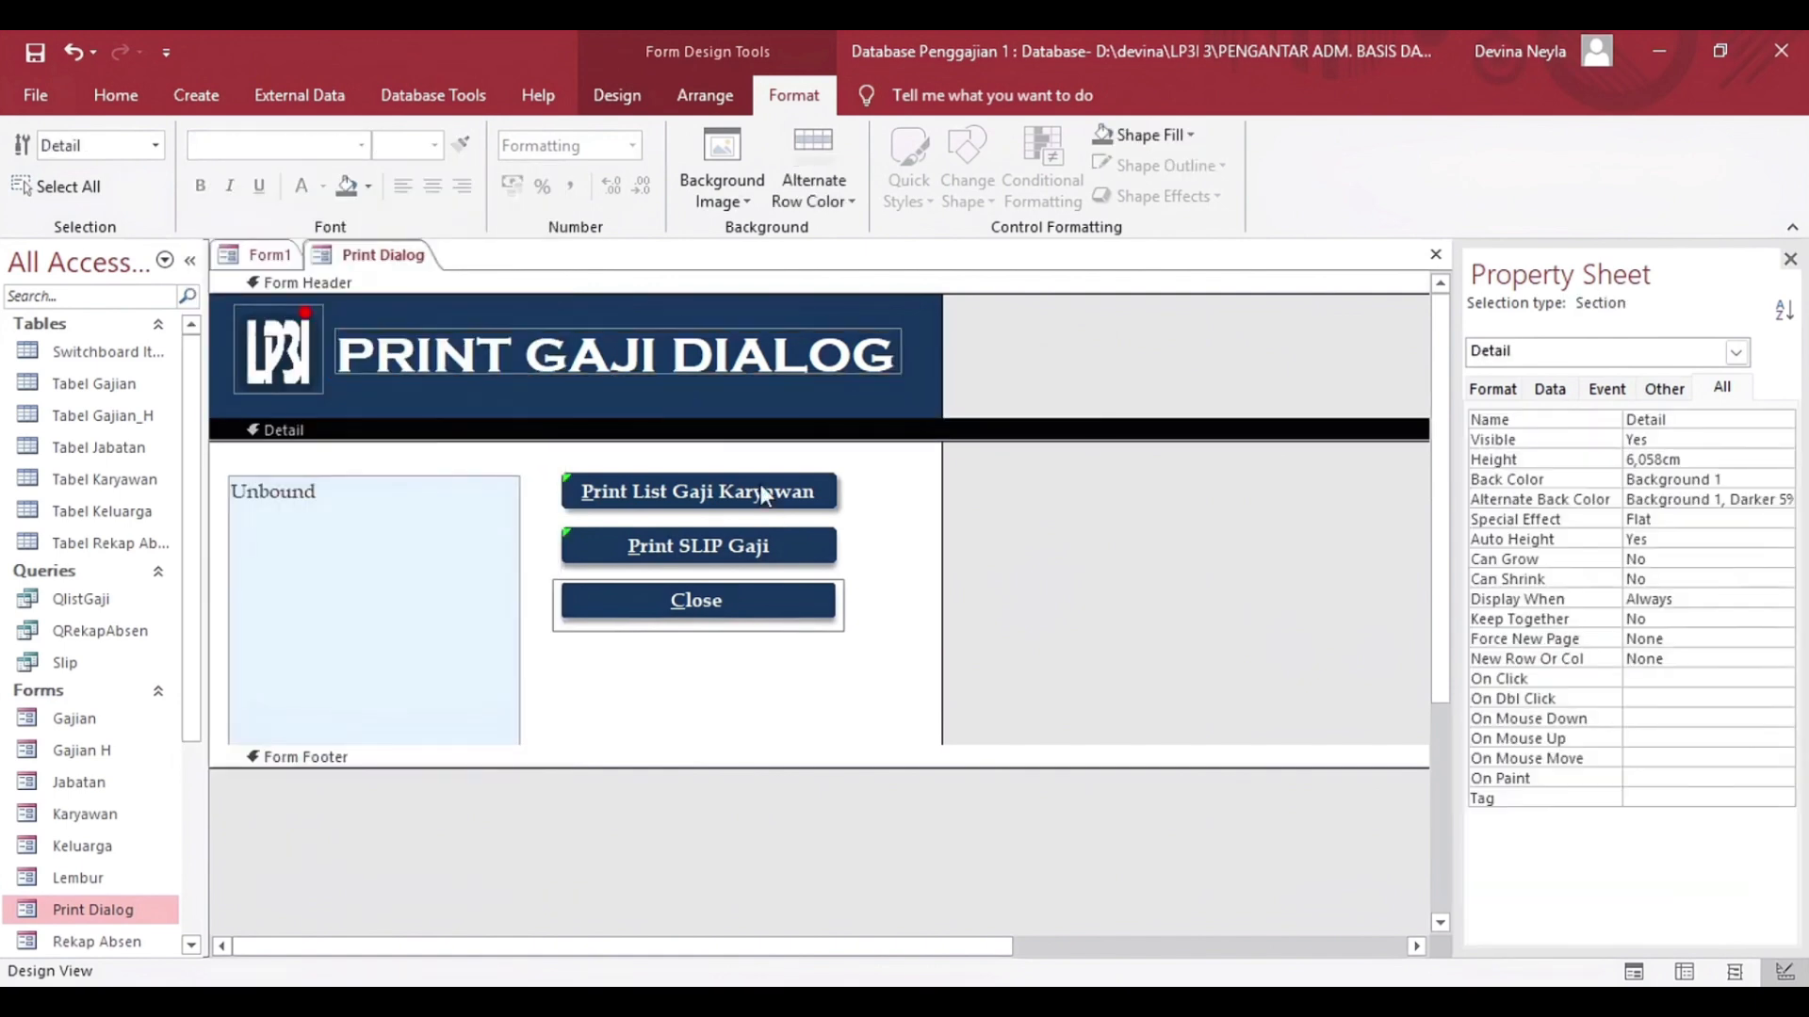
click(848, 401)
click(1702, 480)
click(1760, 480)
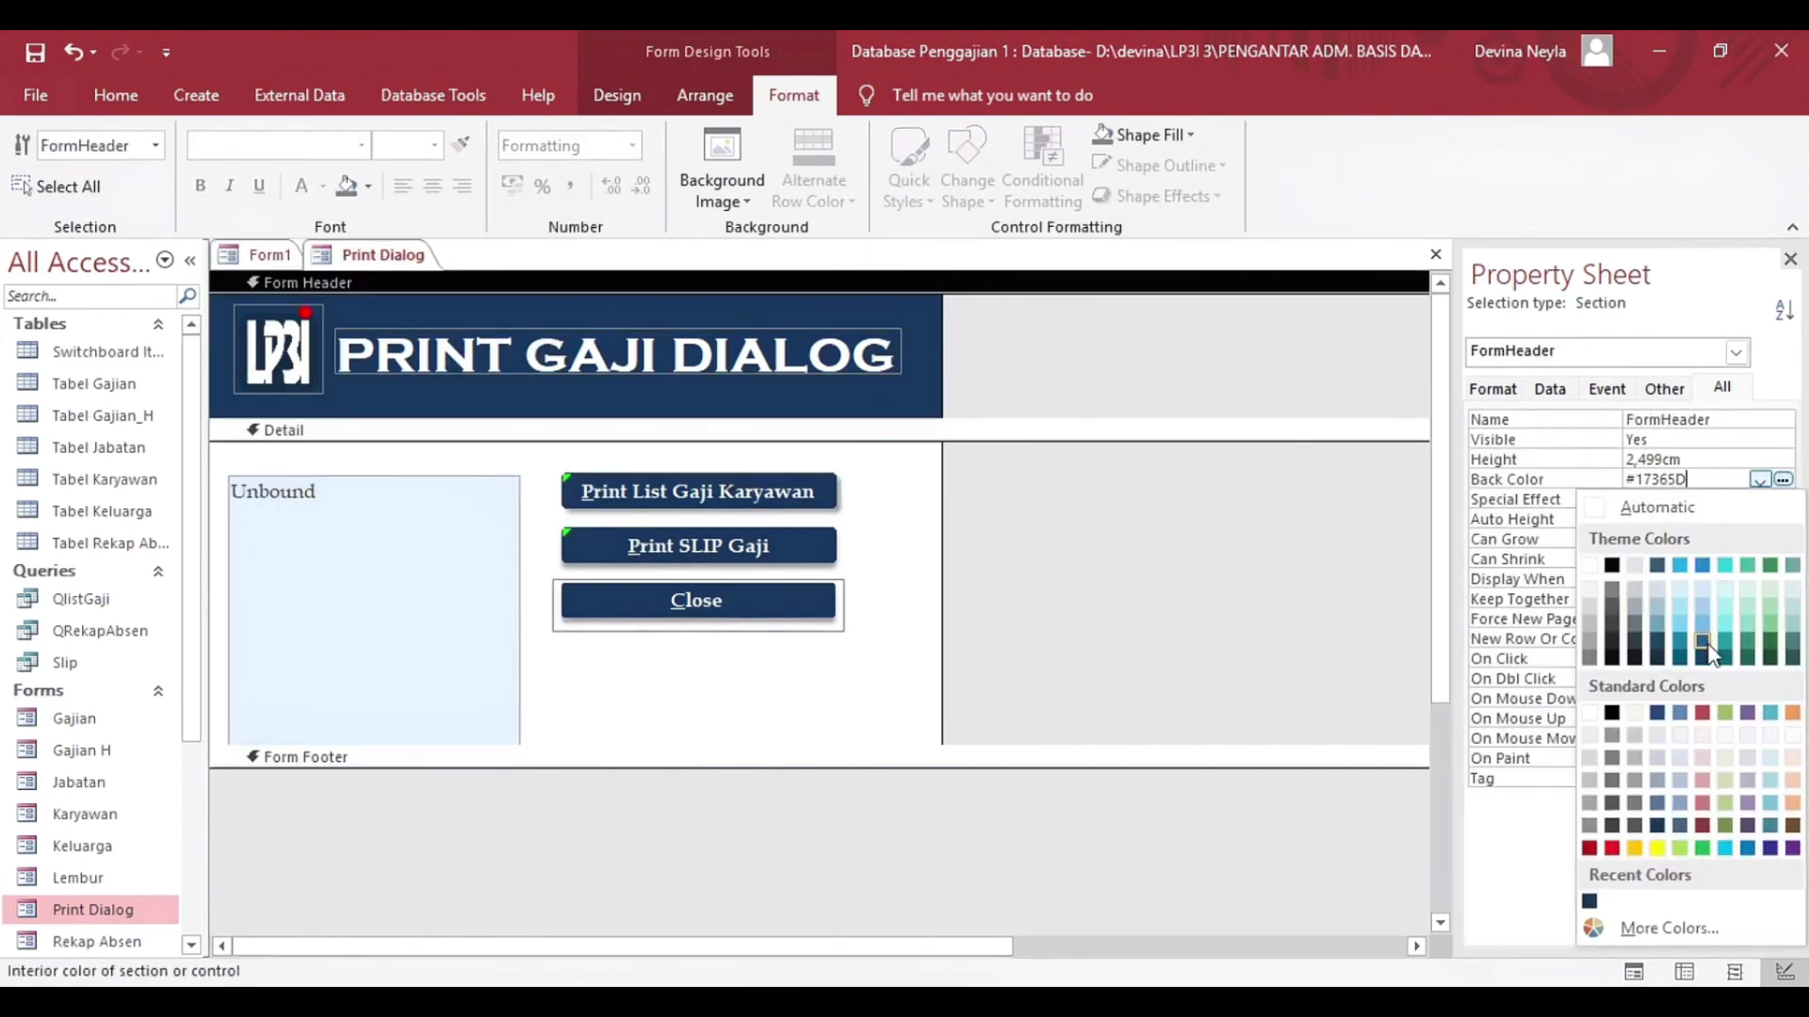
Examine the Back Color property of the Print List Gaji Karyawan button.
click(774, 485)
click(774, 485)
click(1714, 698)
click(1762, 700)
click(1362, 578)
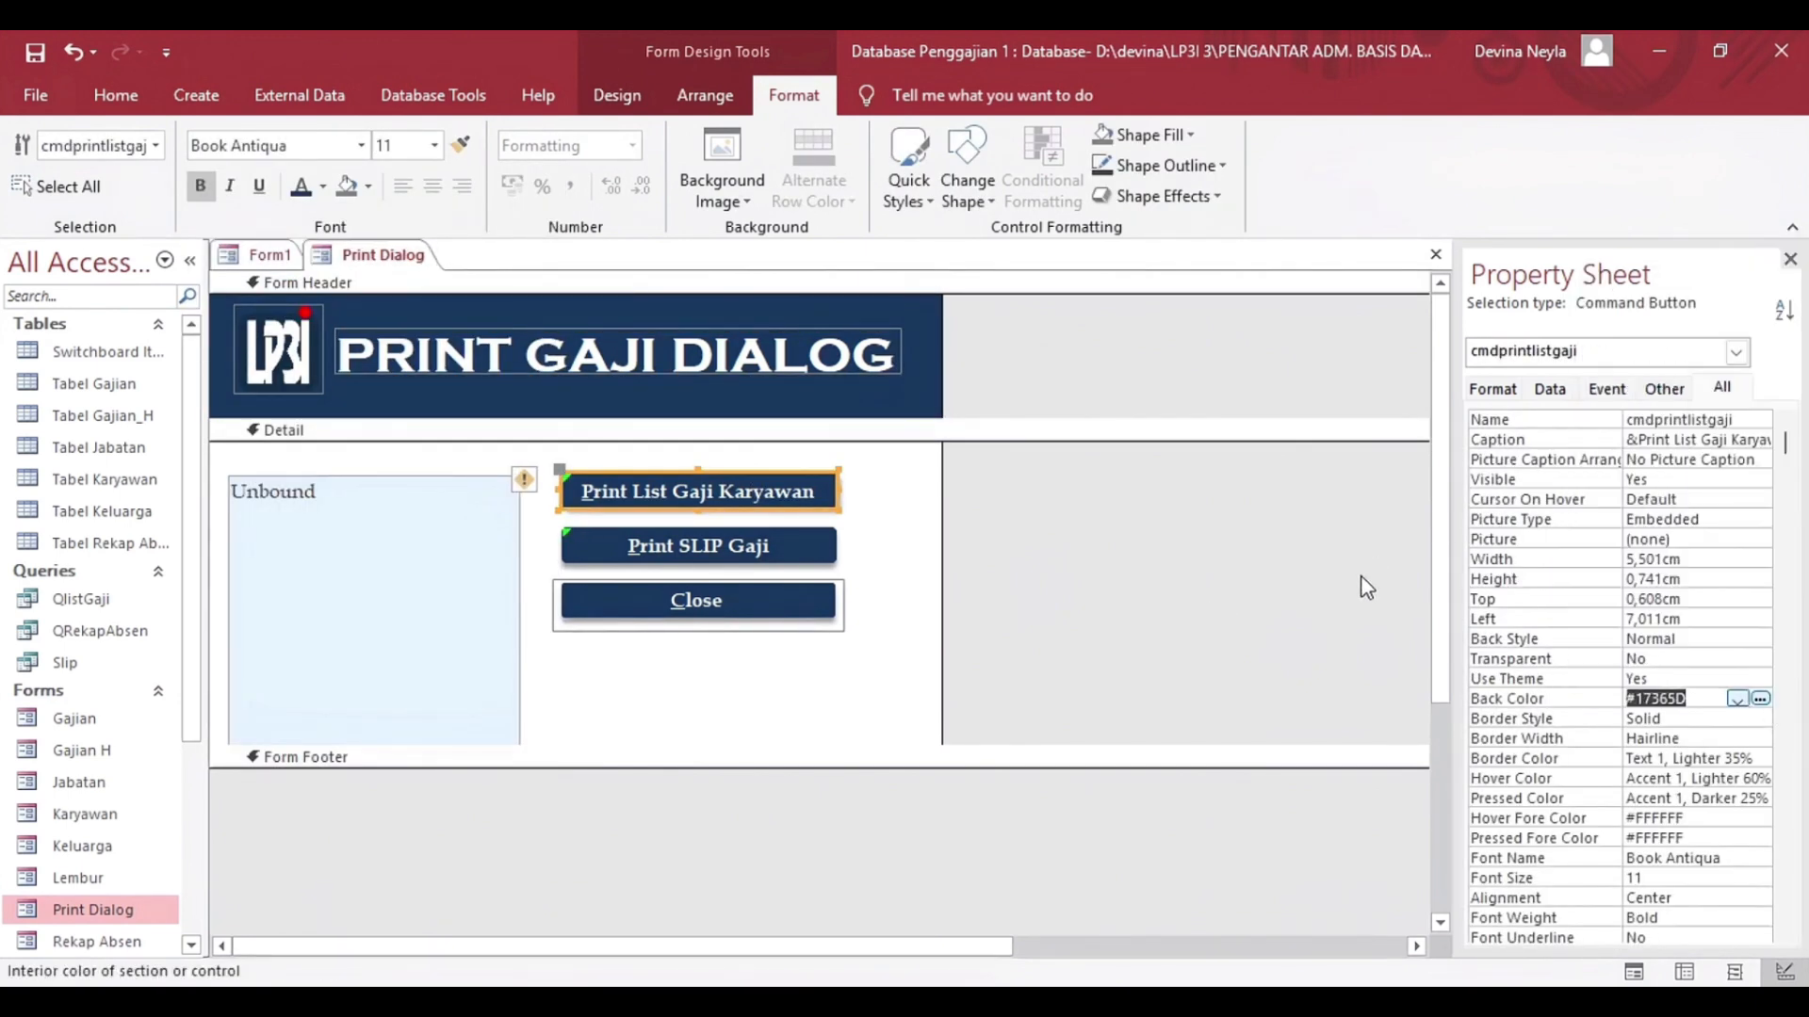
Inspect the Print Dialog form's own properties and the Row Source query of the ListIDGaji list box.
click(1735, 351)
click(1594, 453)
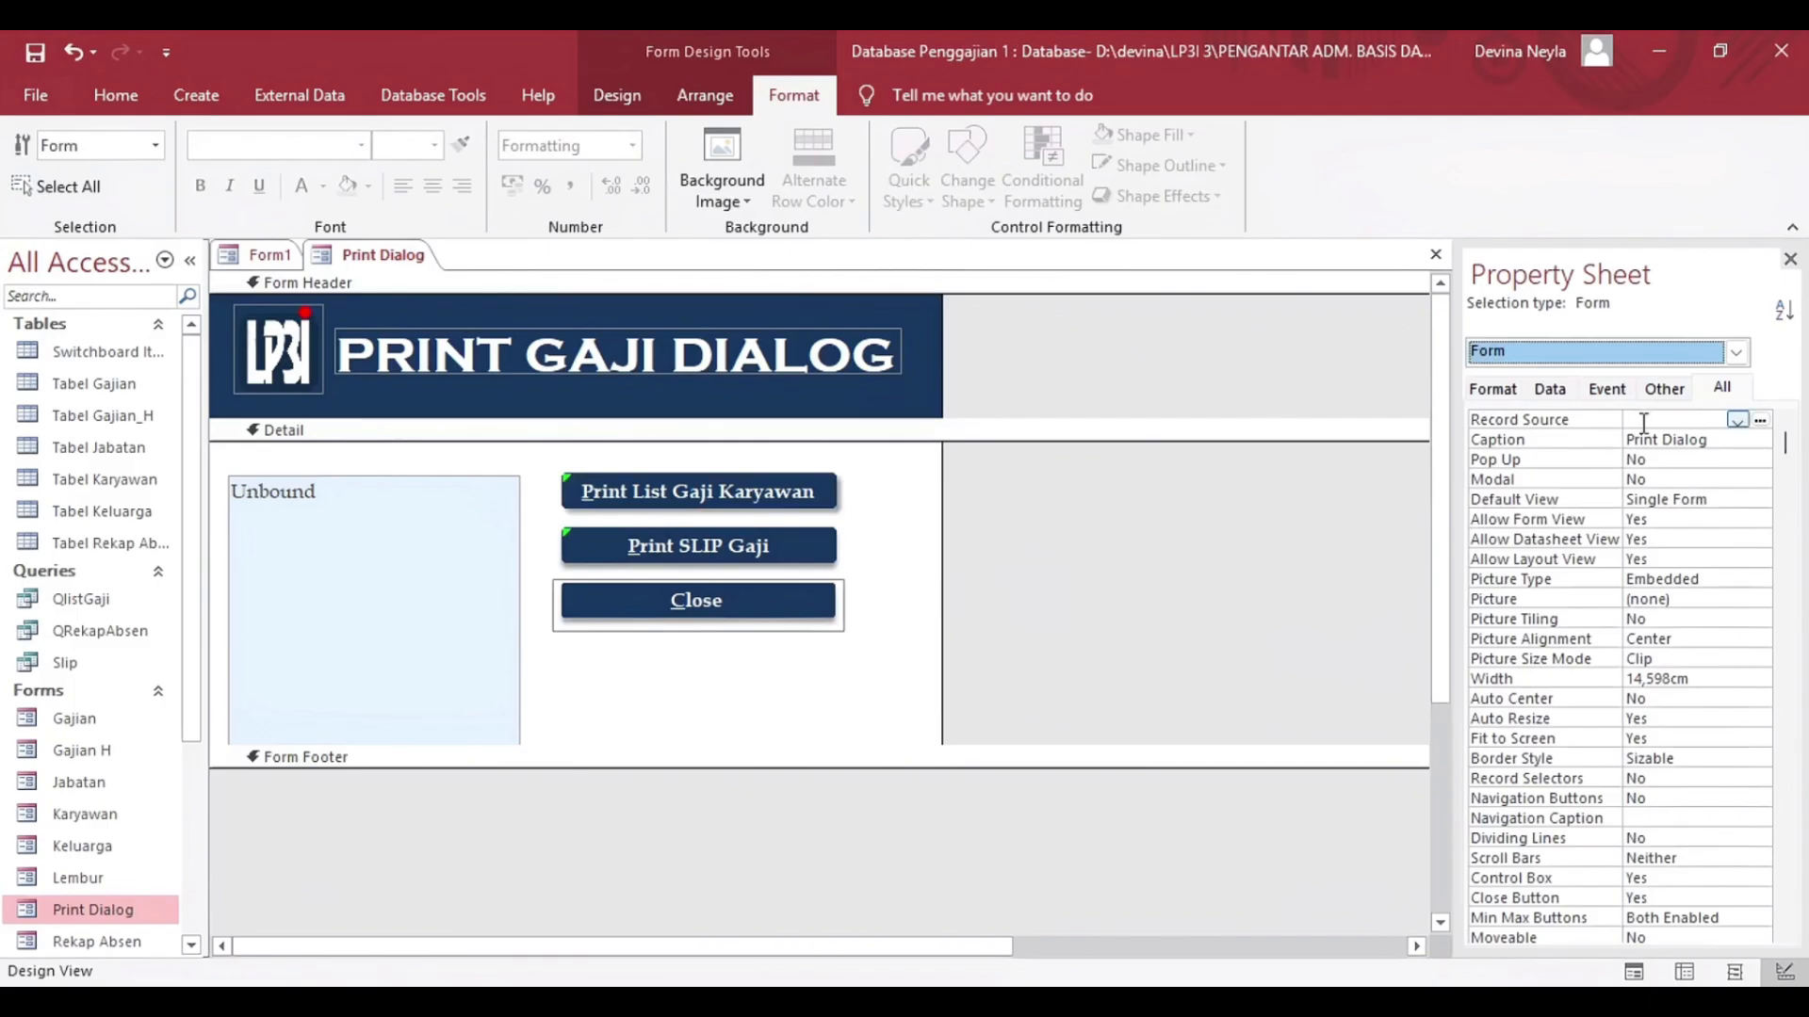
click(1735, 351)
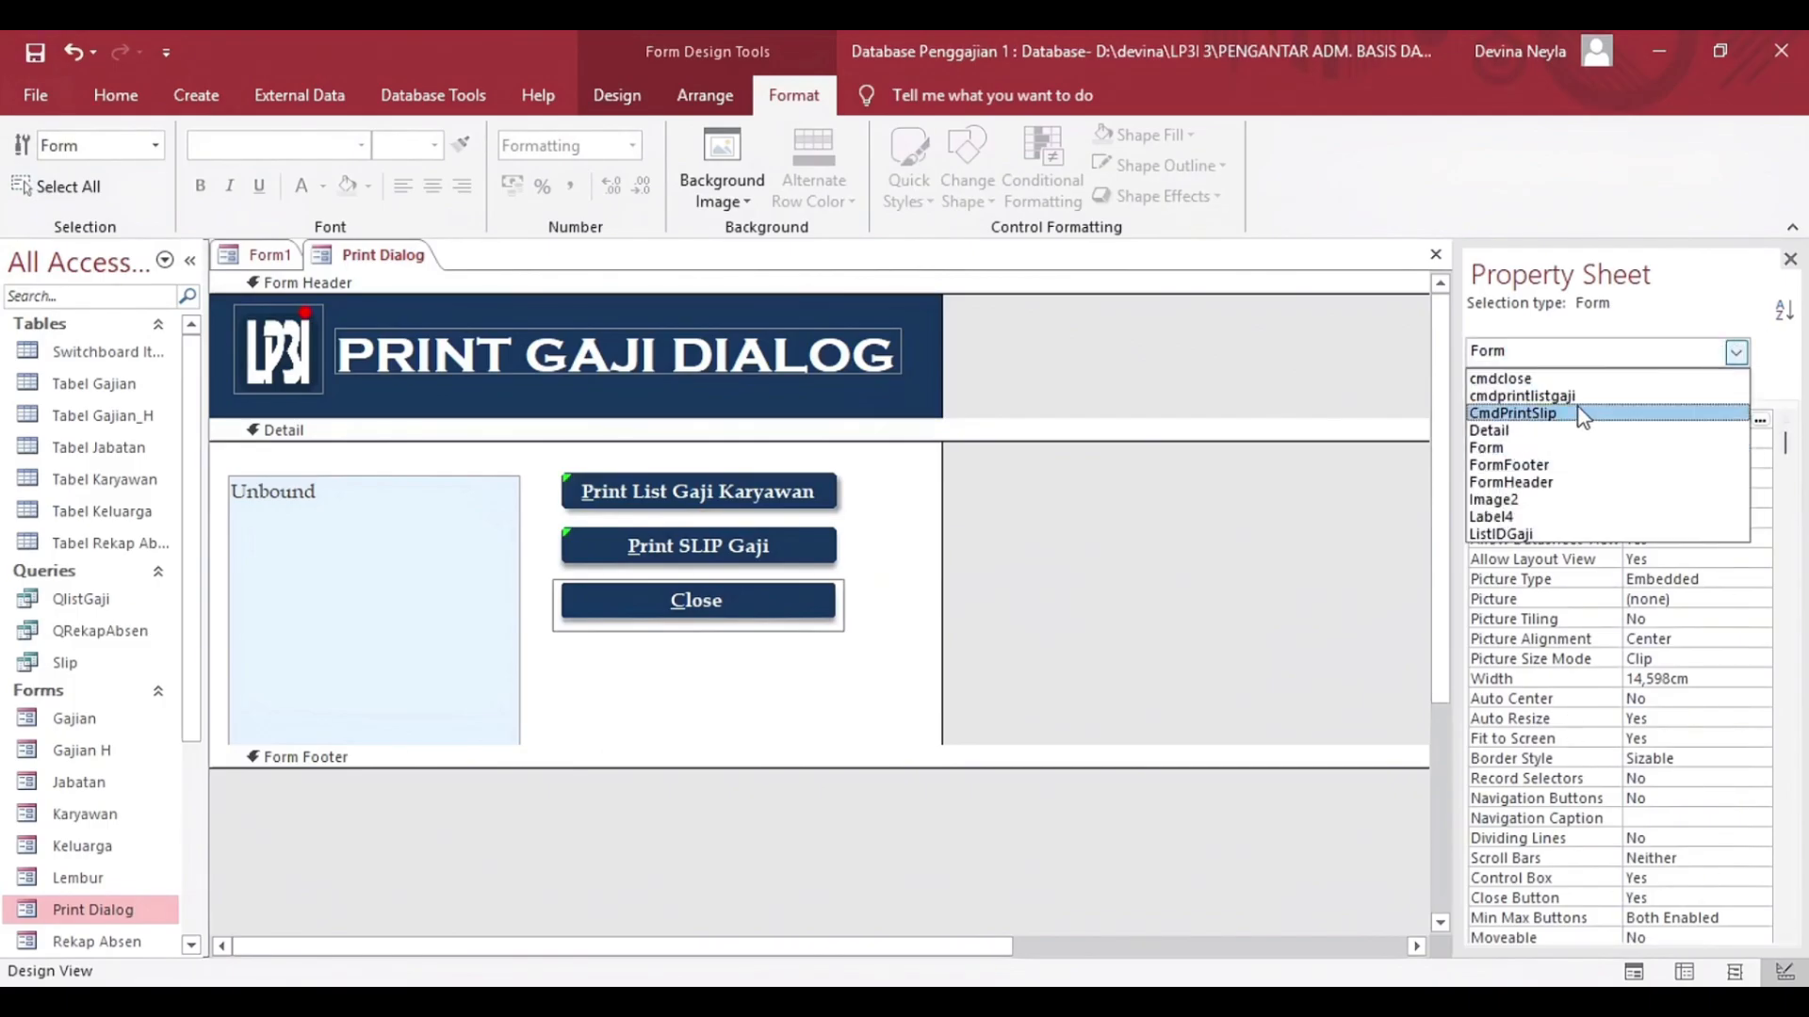
click(1508, 533)
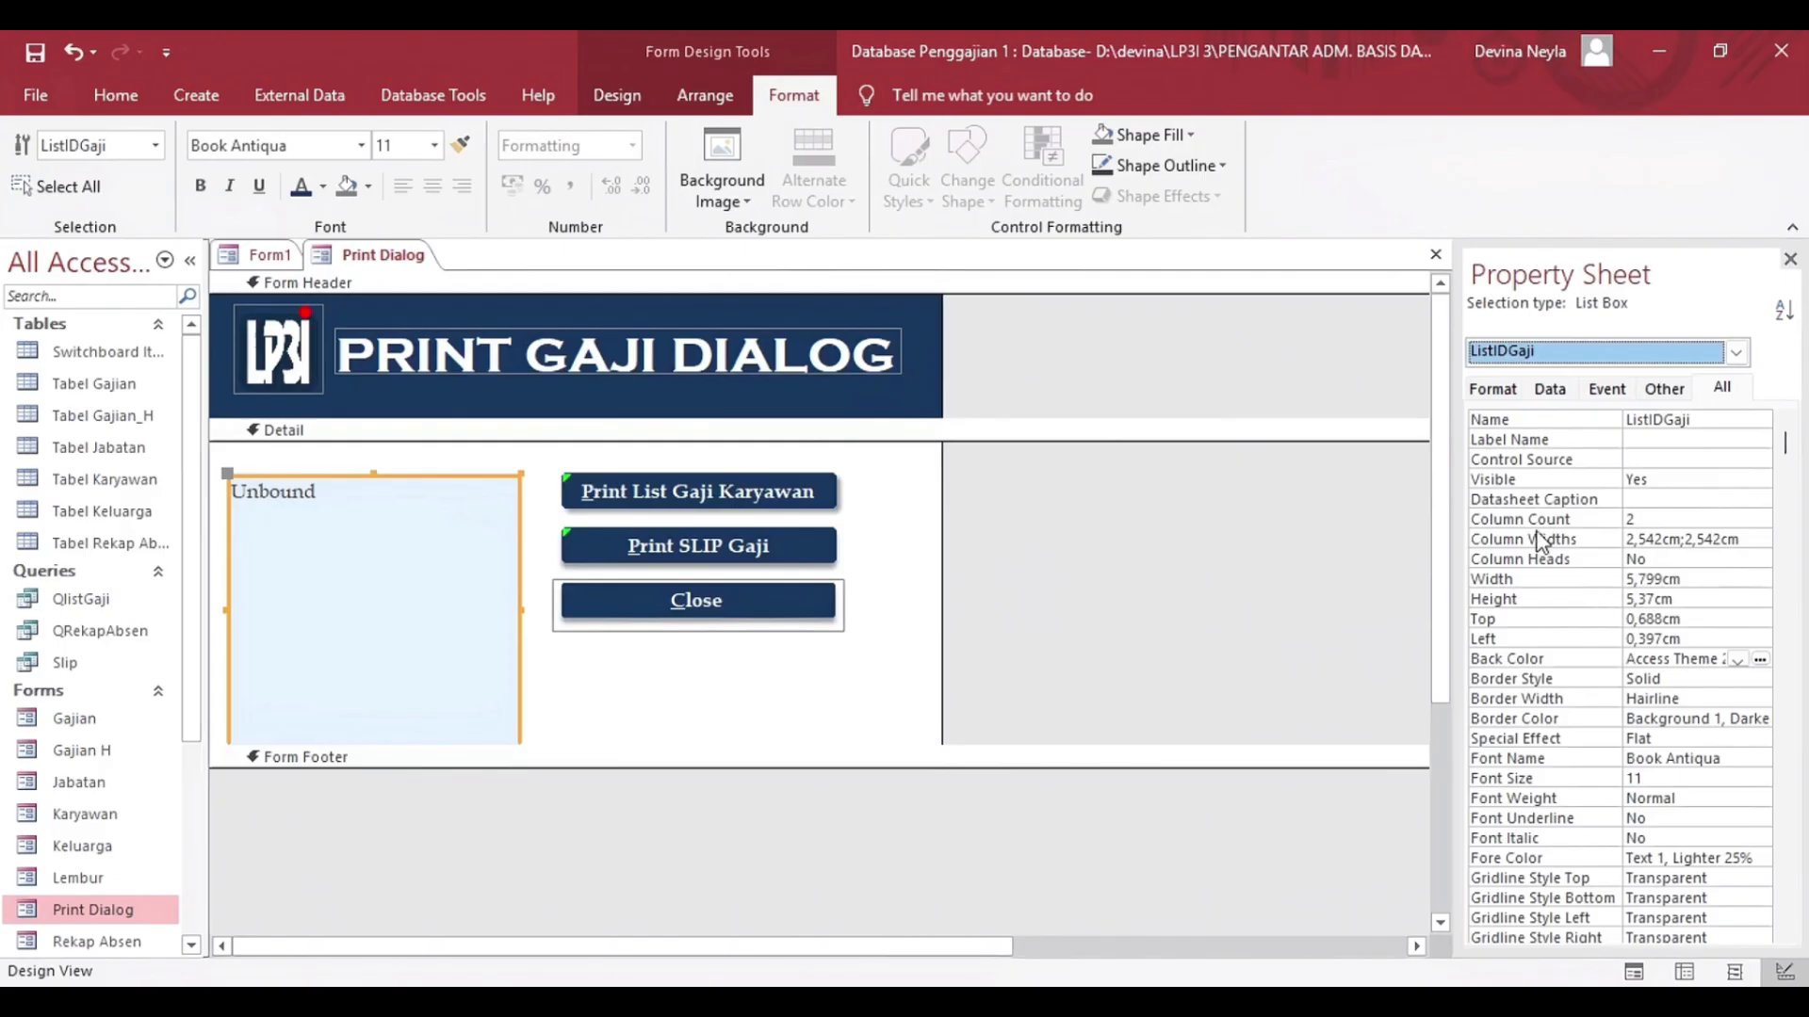
scroll(1540, 541, down, 7)
click(1701, 817)
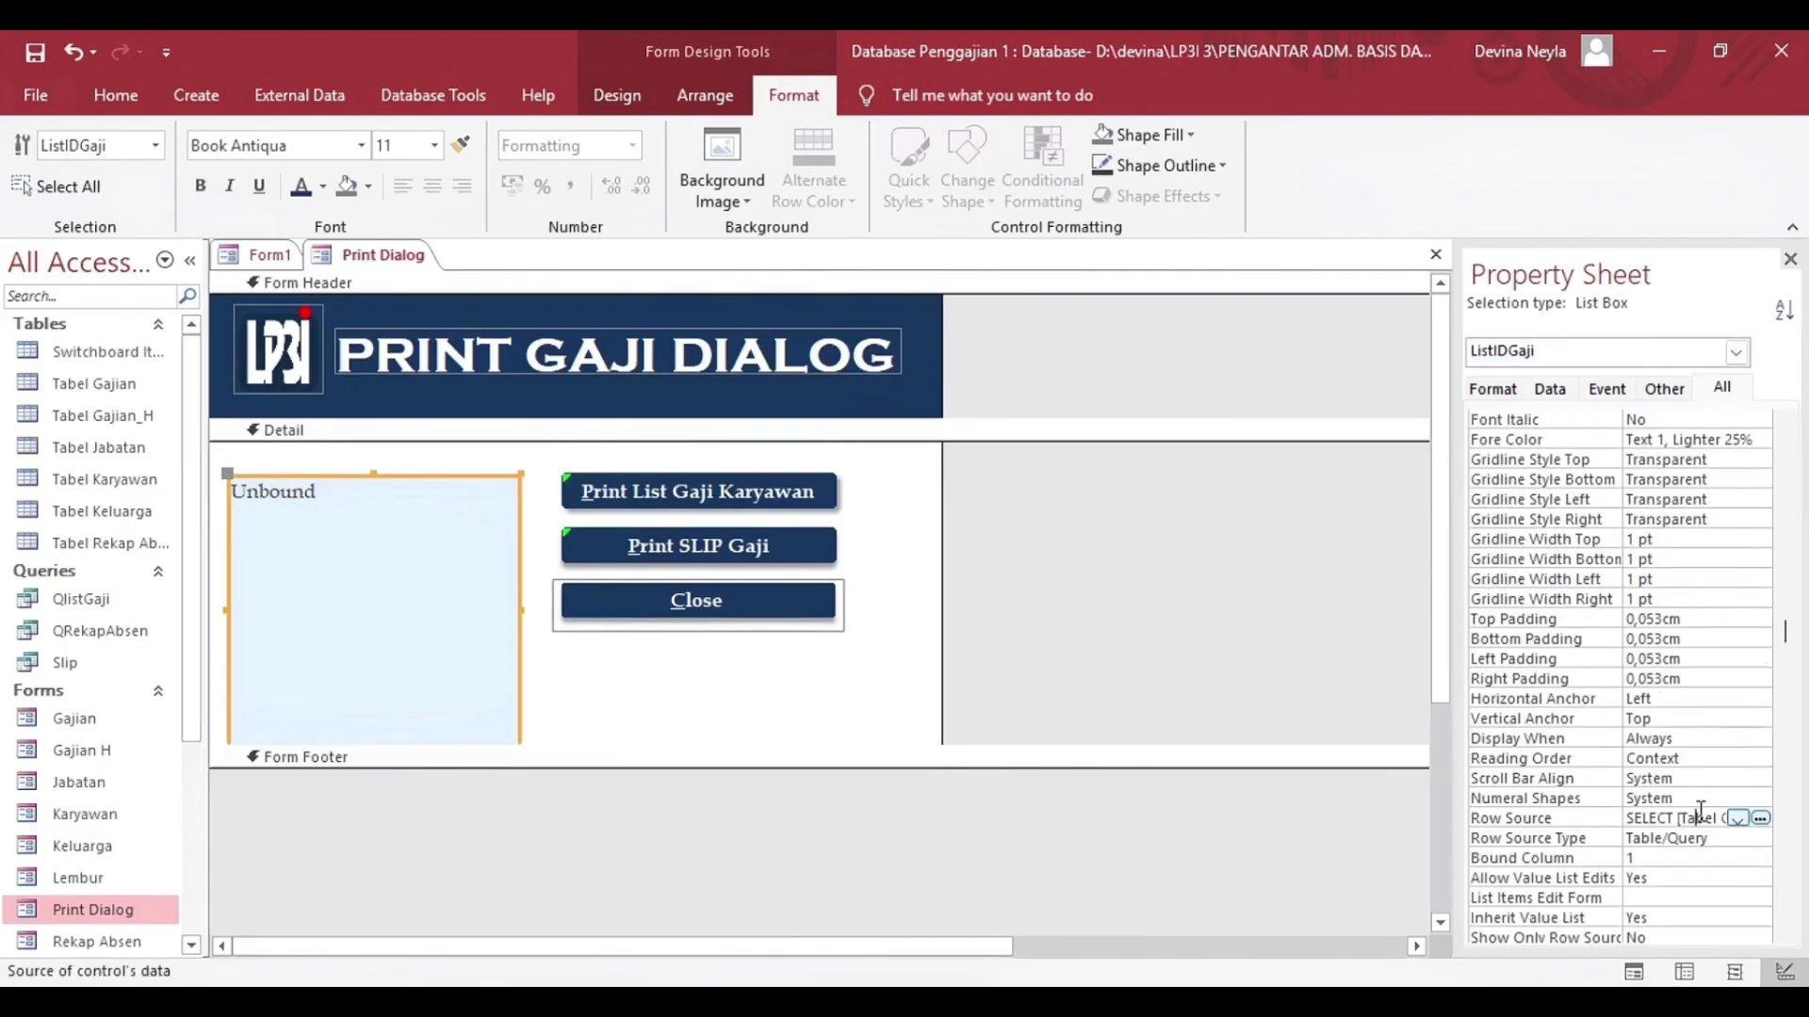
click(1760, 818)
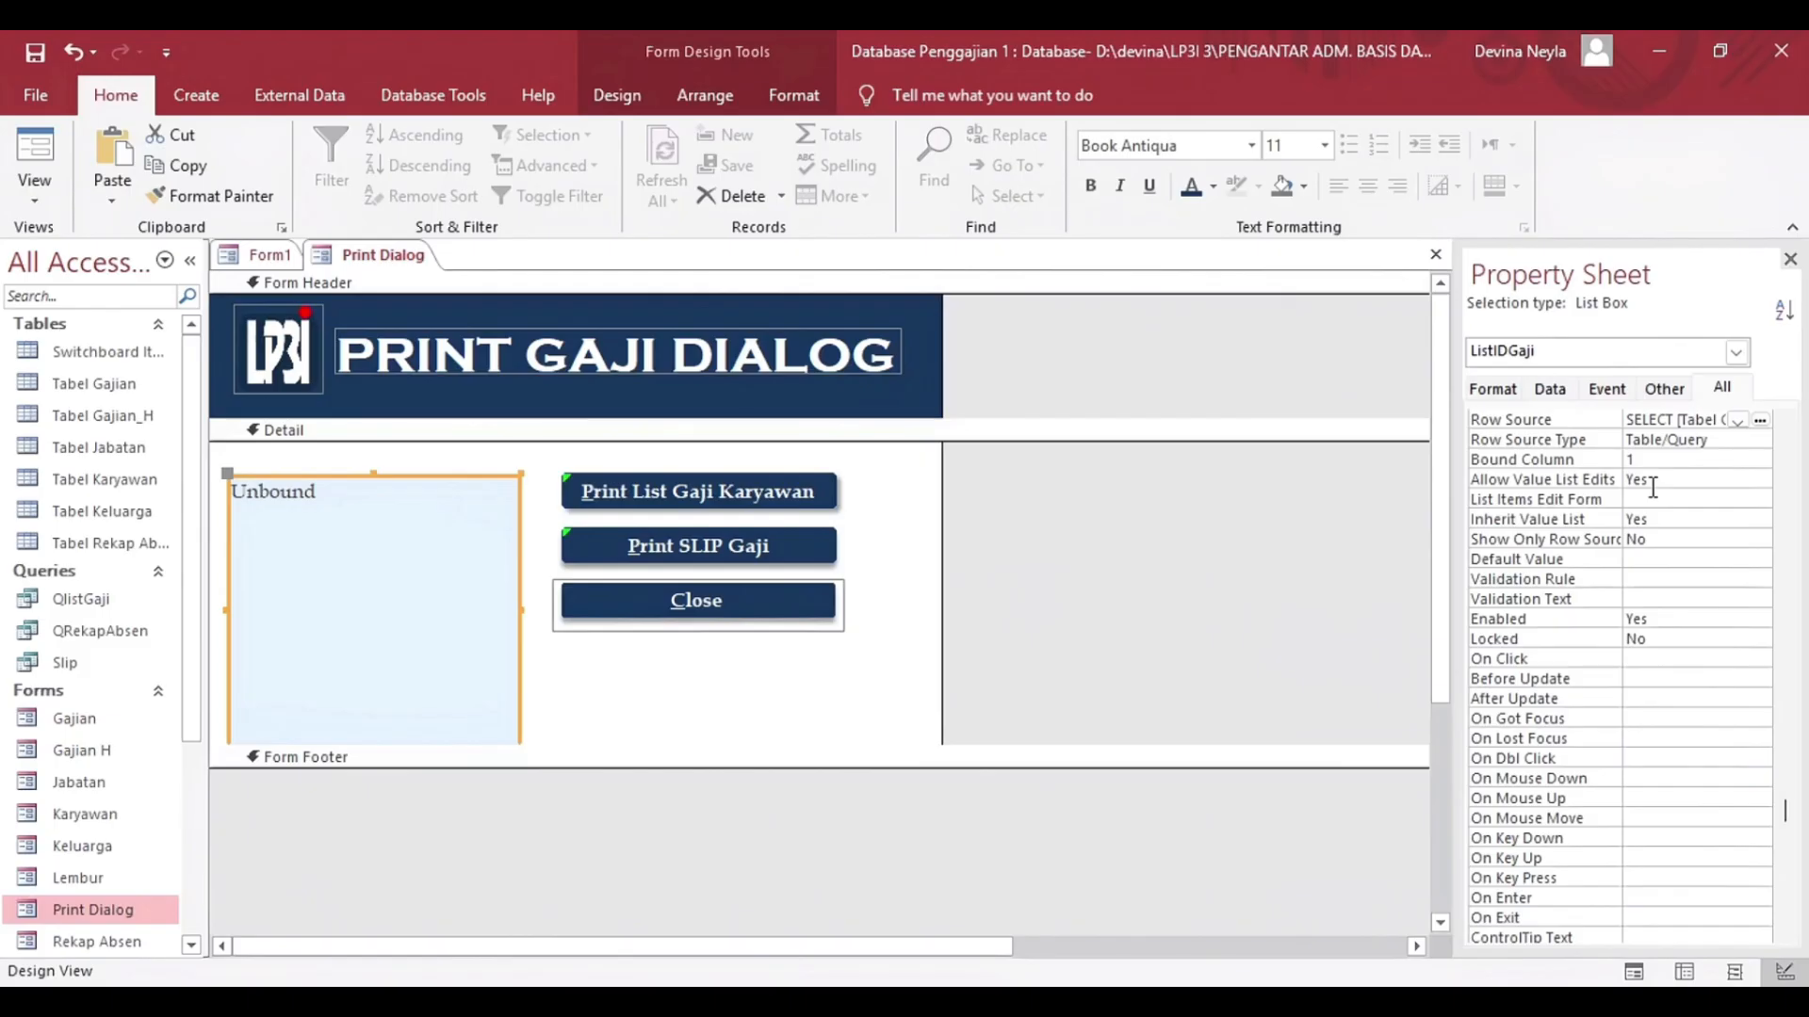
View the properties of the cmdprintlistgaji and CmdPrintSlip command buttons.
click(1736, 353)
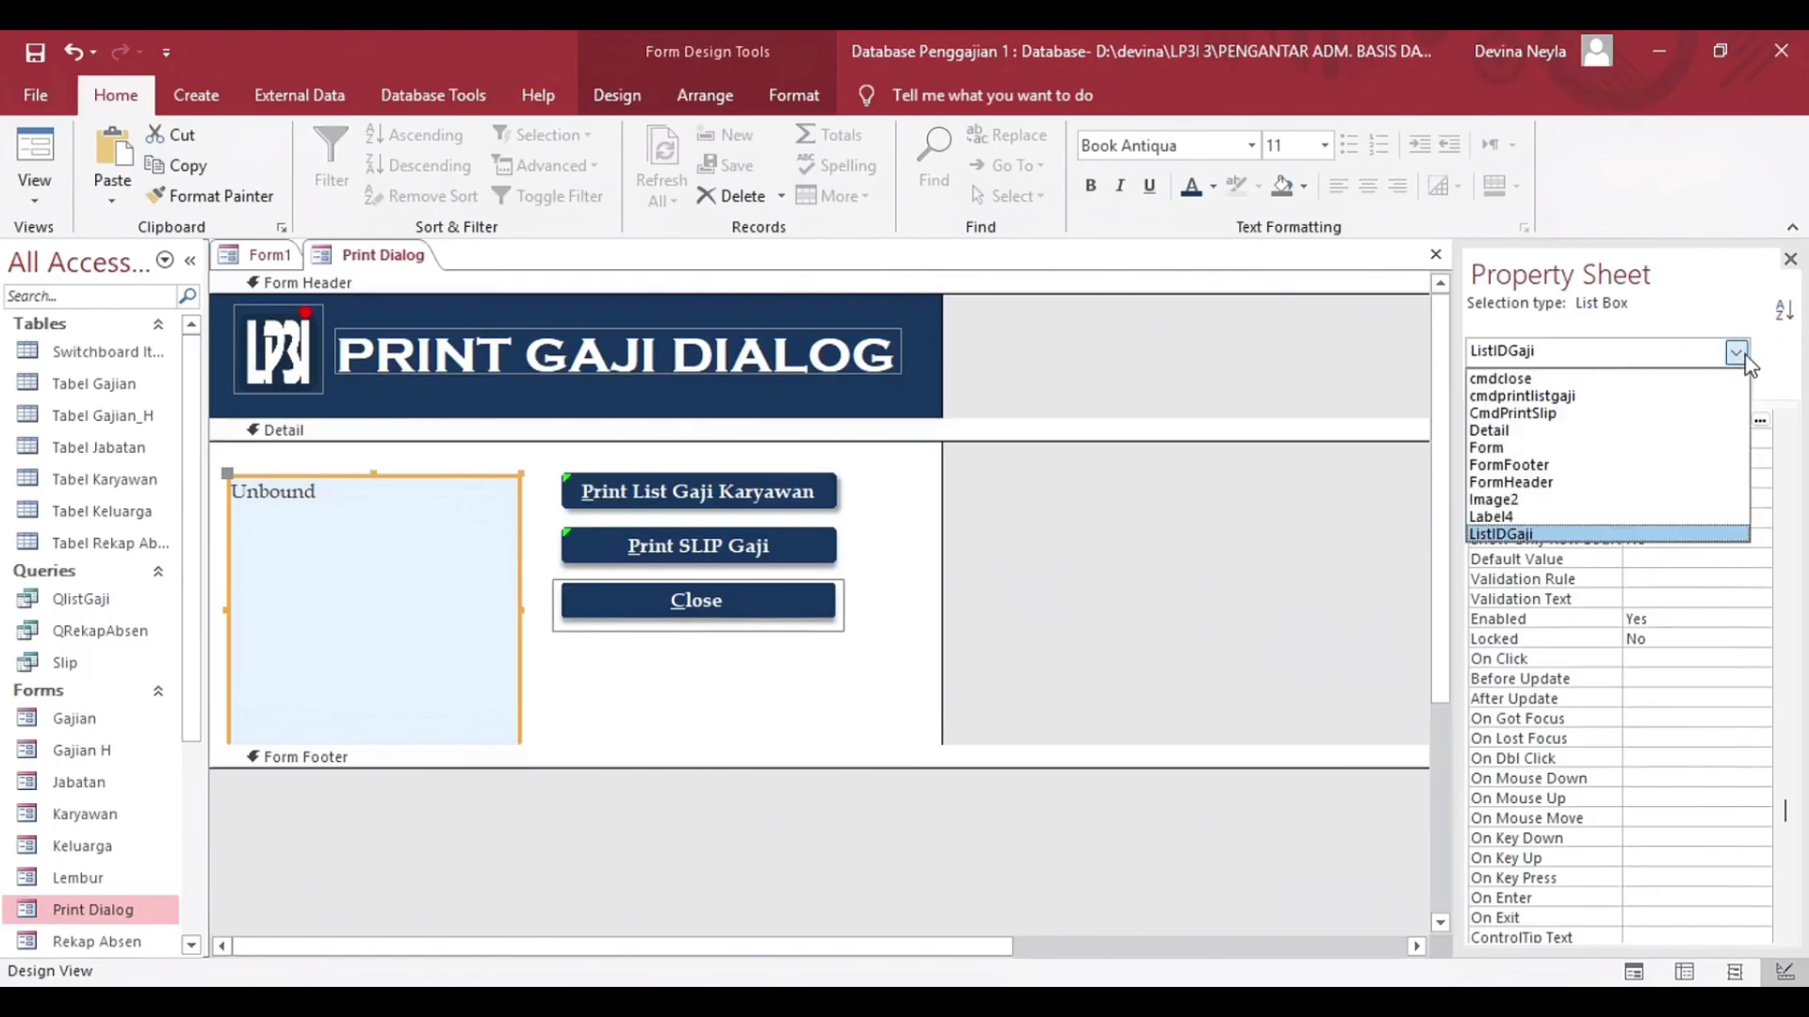
click(1726, 396)
click(1737, 352)
click(1706, 416)
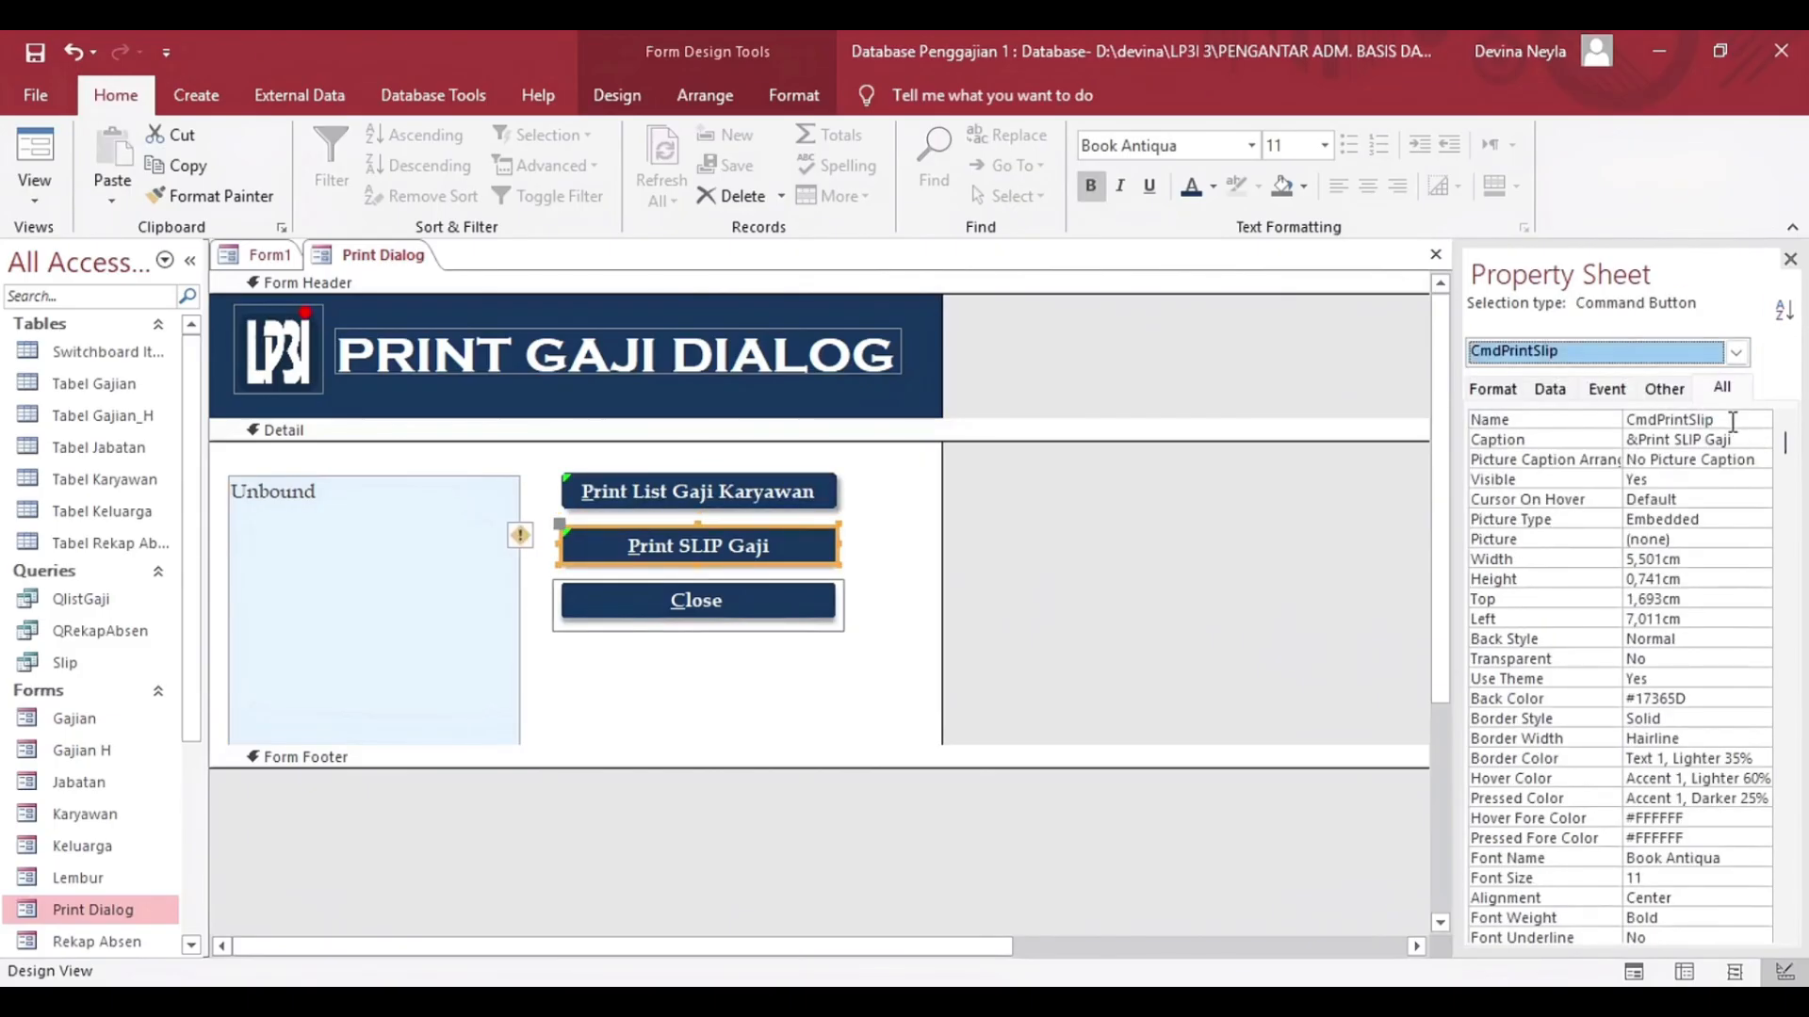
Open the embedded macro behind the cmdprintlistgaji button's On Click event.
click(1736, 352)
click(1605, 398)
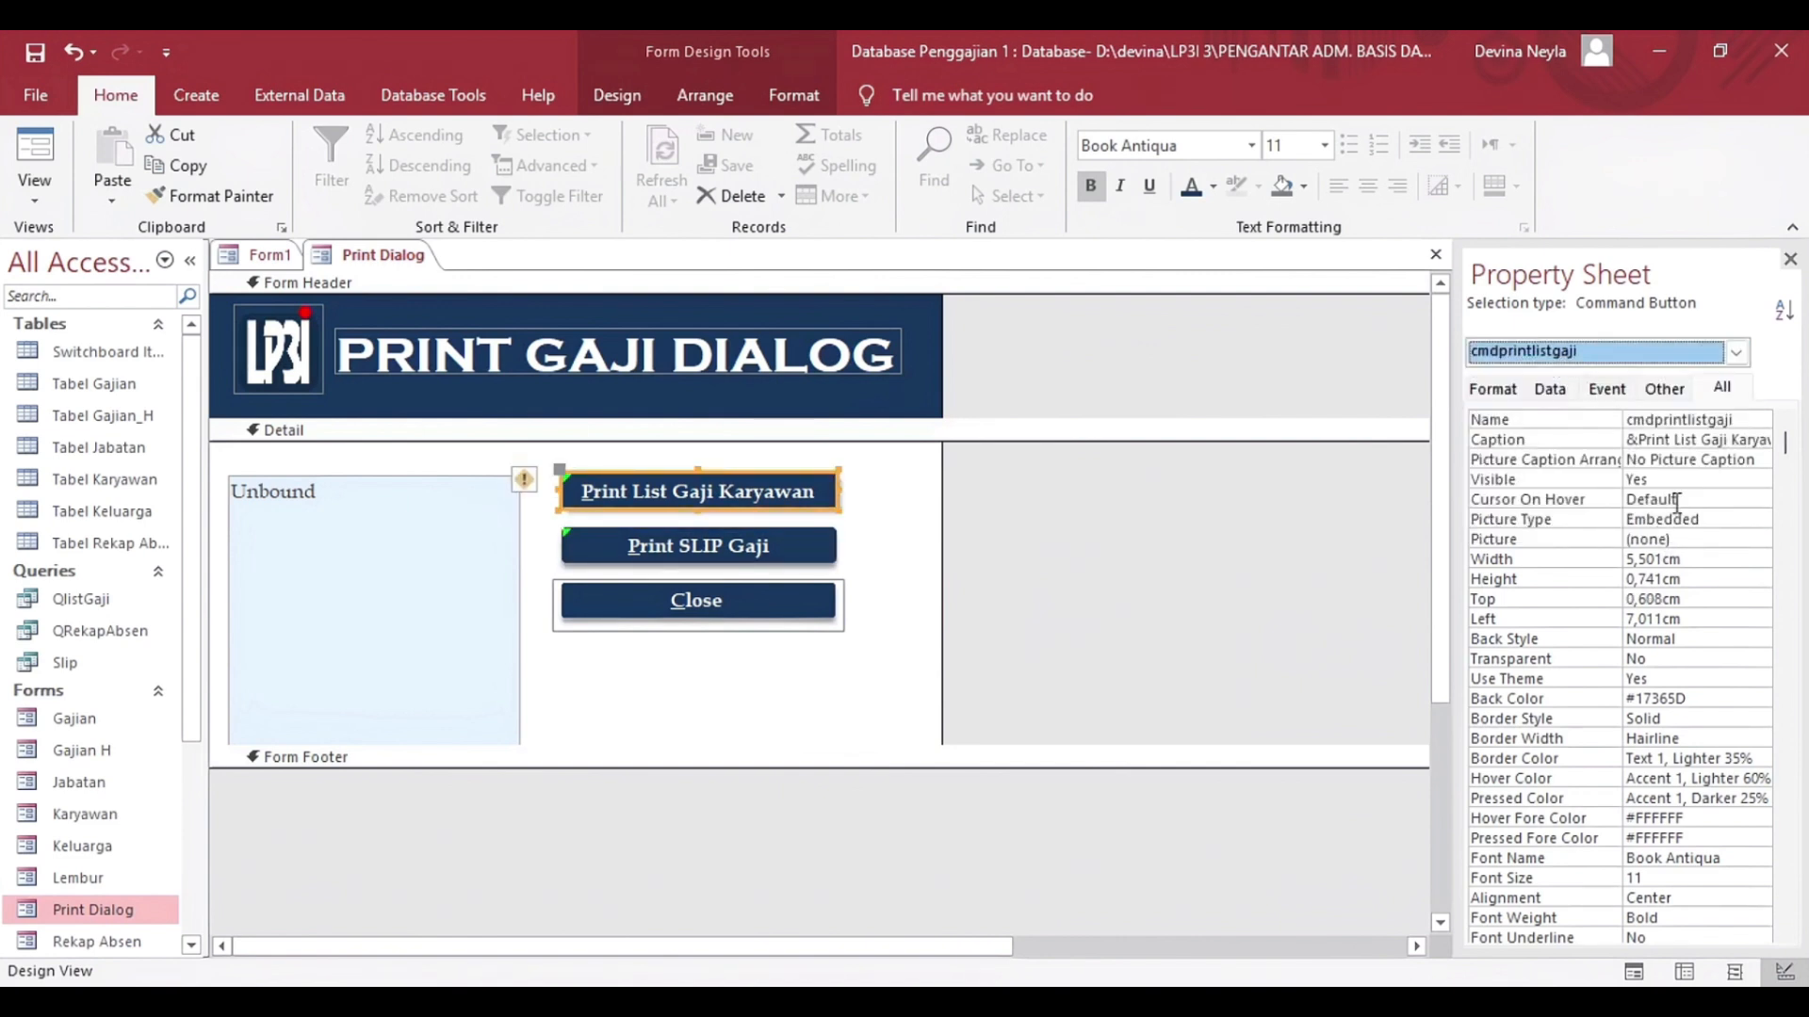
click(1627, 391)
click(1762, 418)
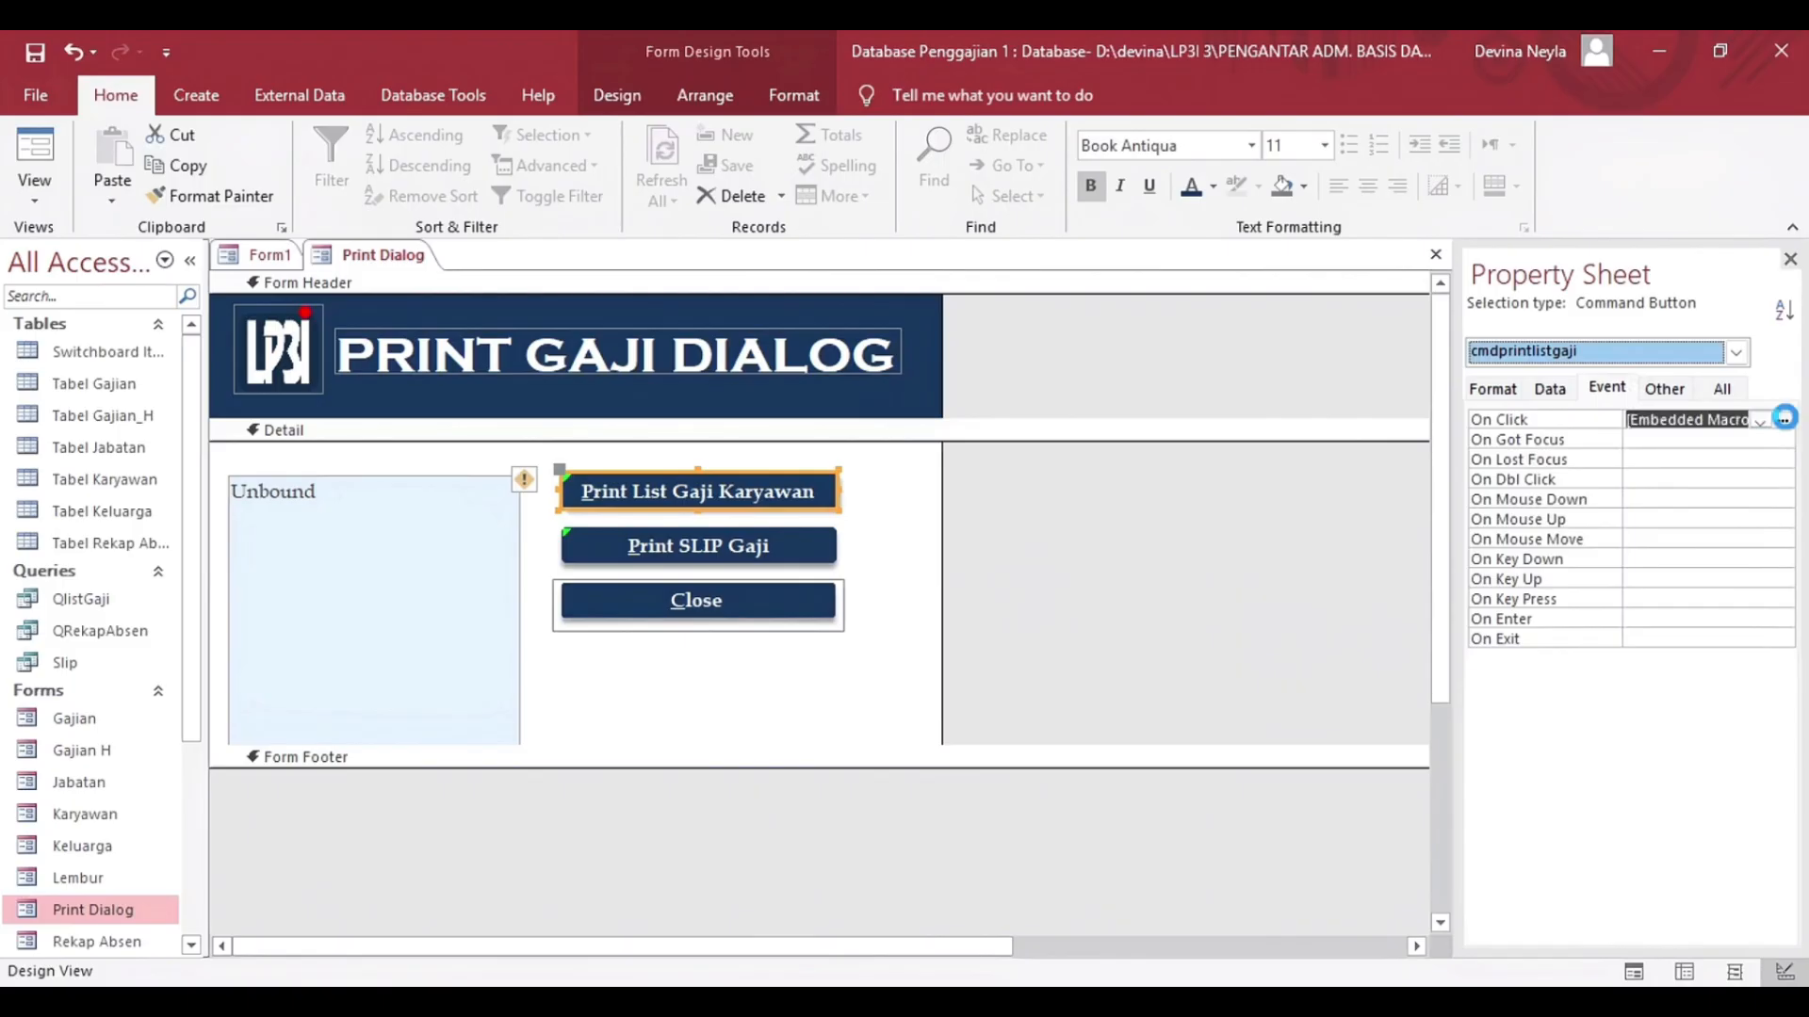
click(1784, 418)
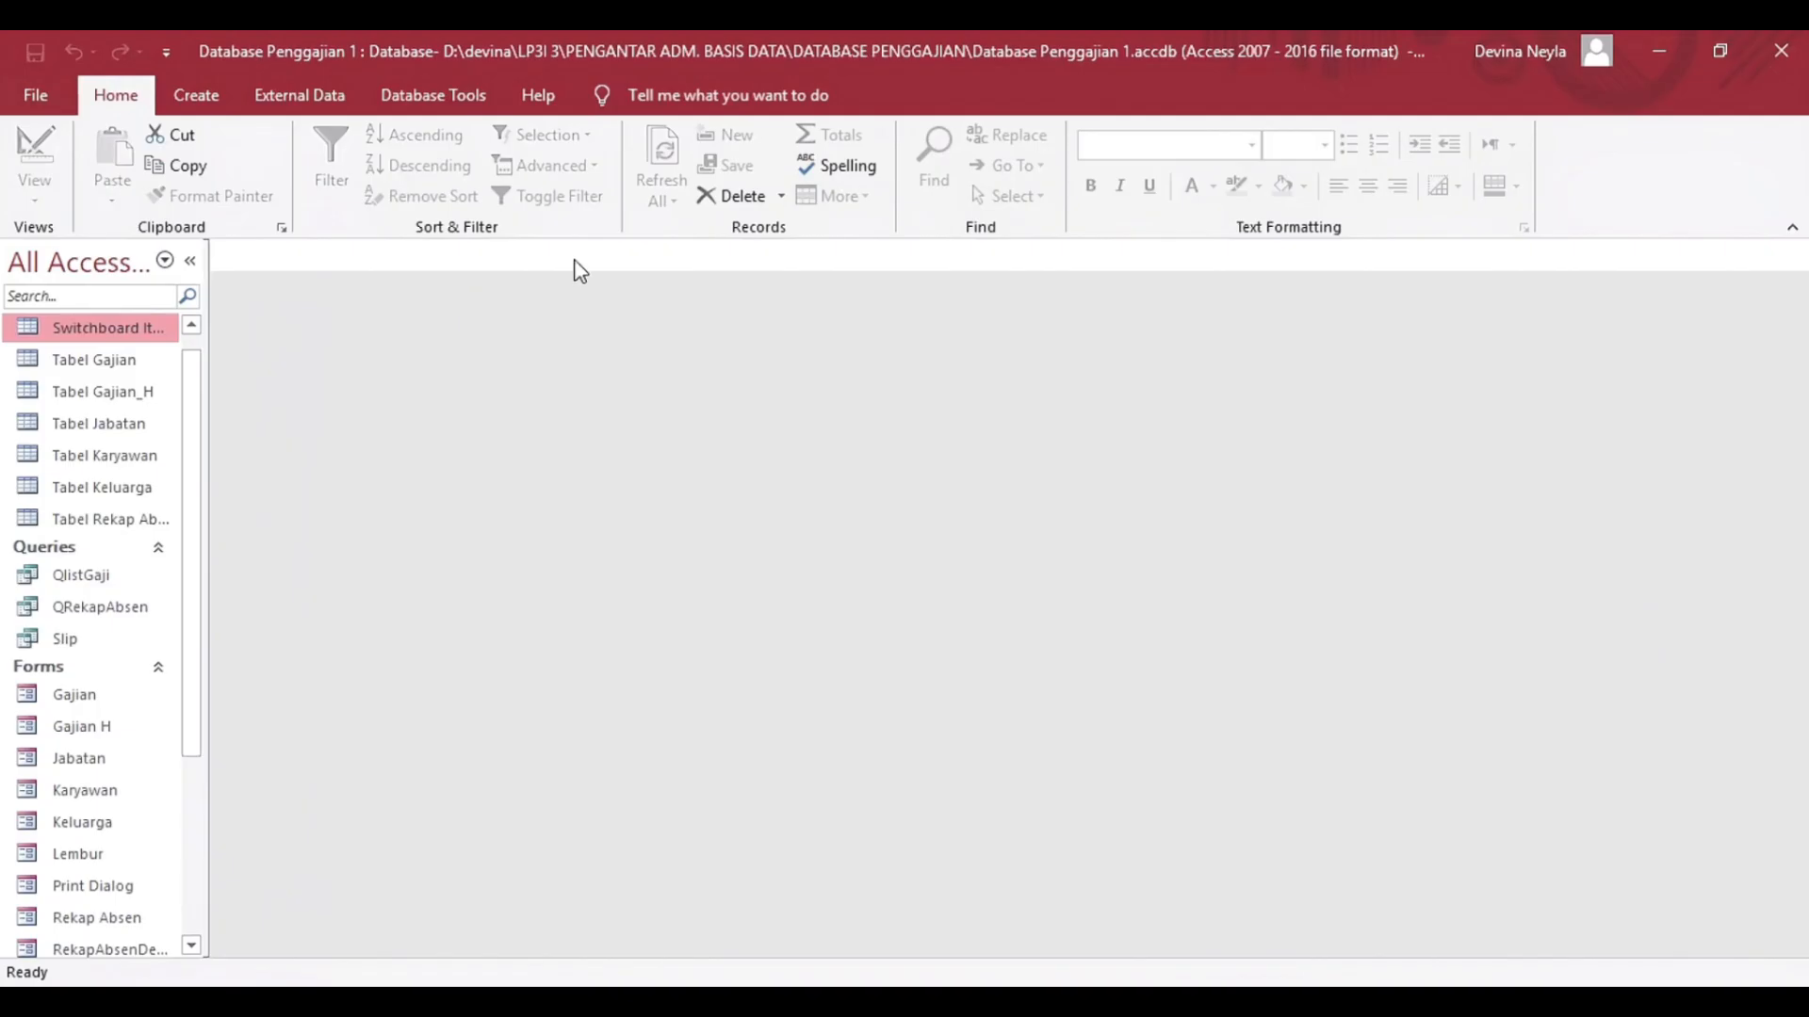
scroll(166, 370, down, 1)
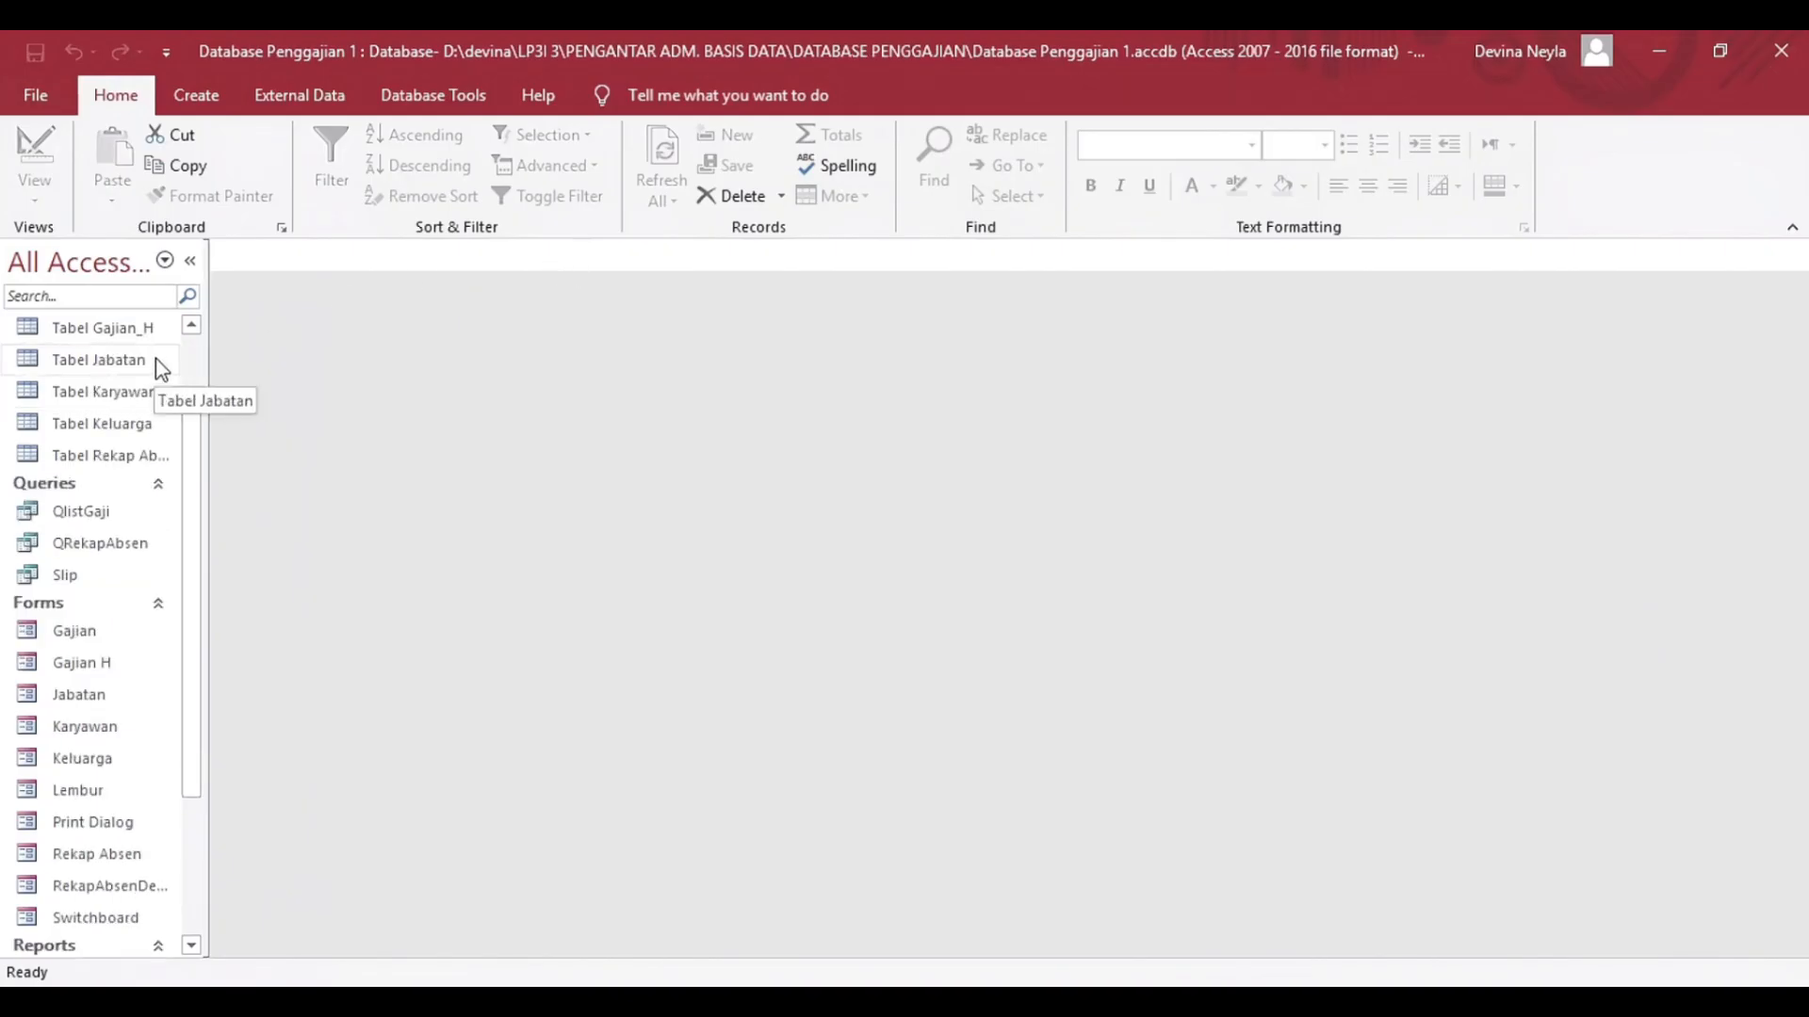
scroll(166, 368, down, 2)
scroll(164, 366, up, 2)
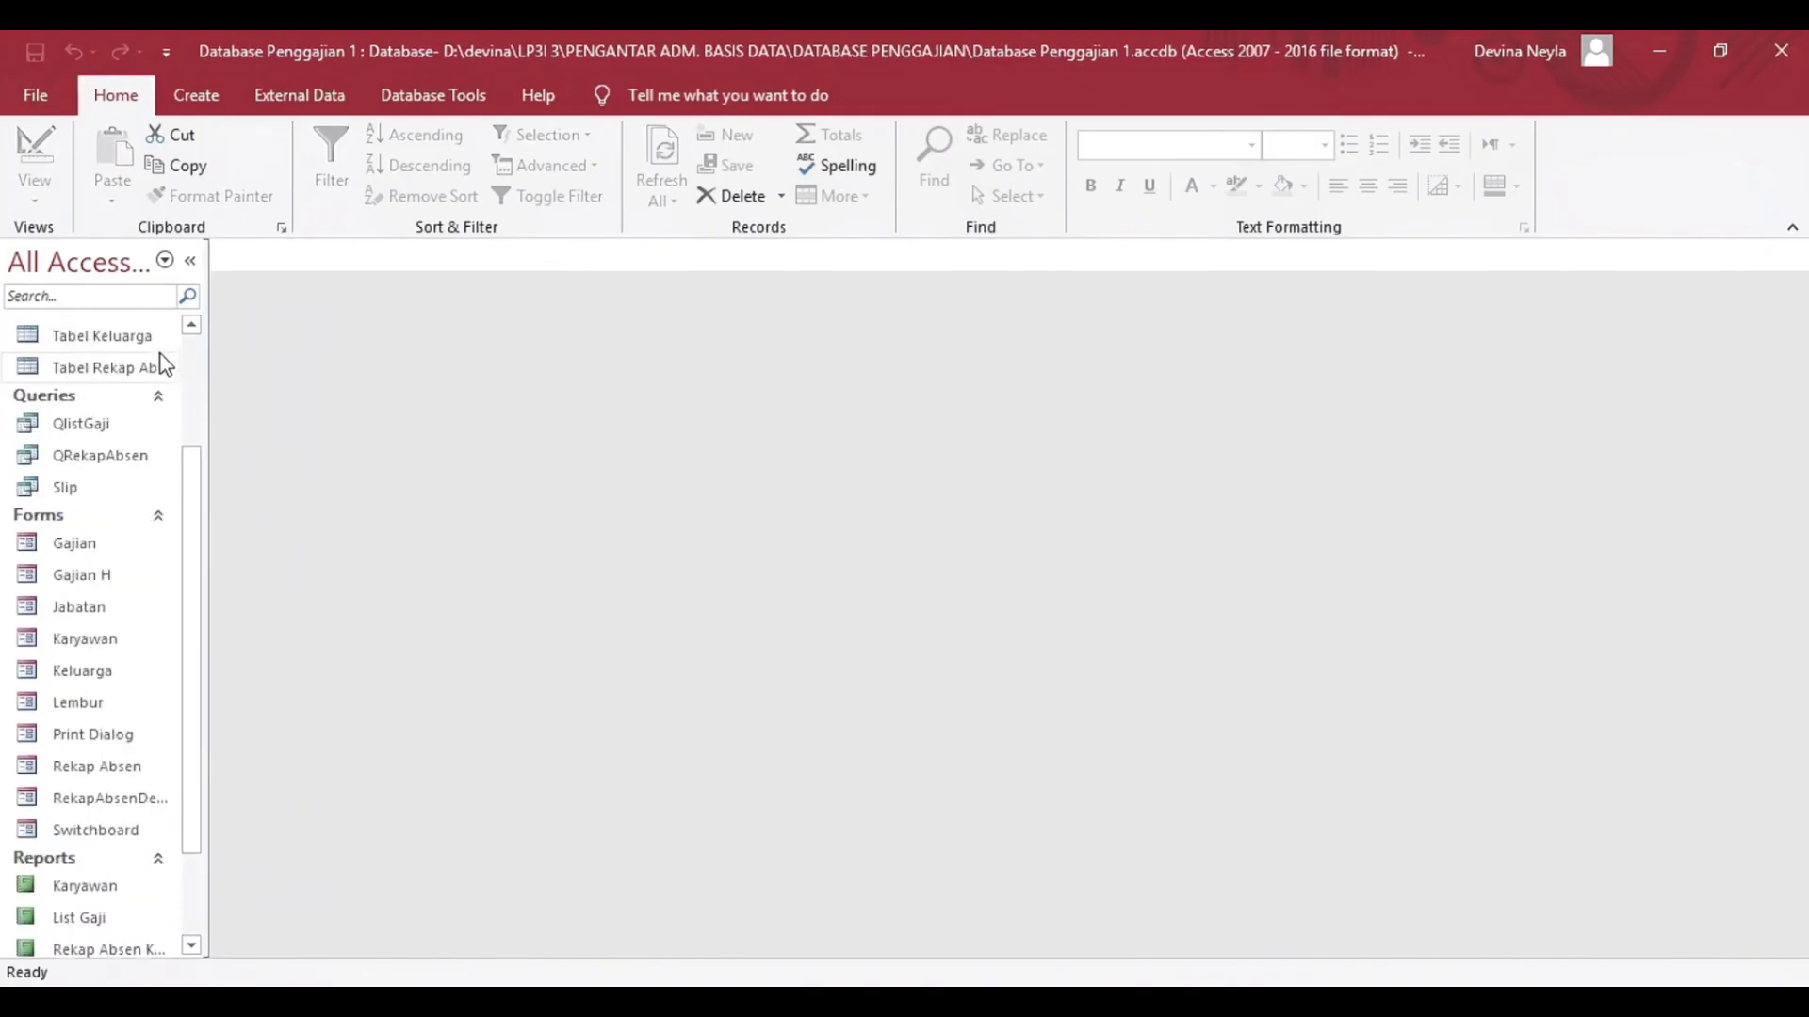
click(194, 85)
click(455, 98)
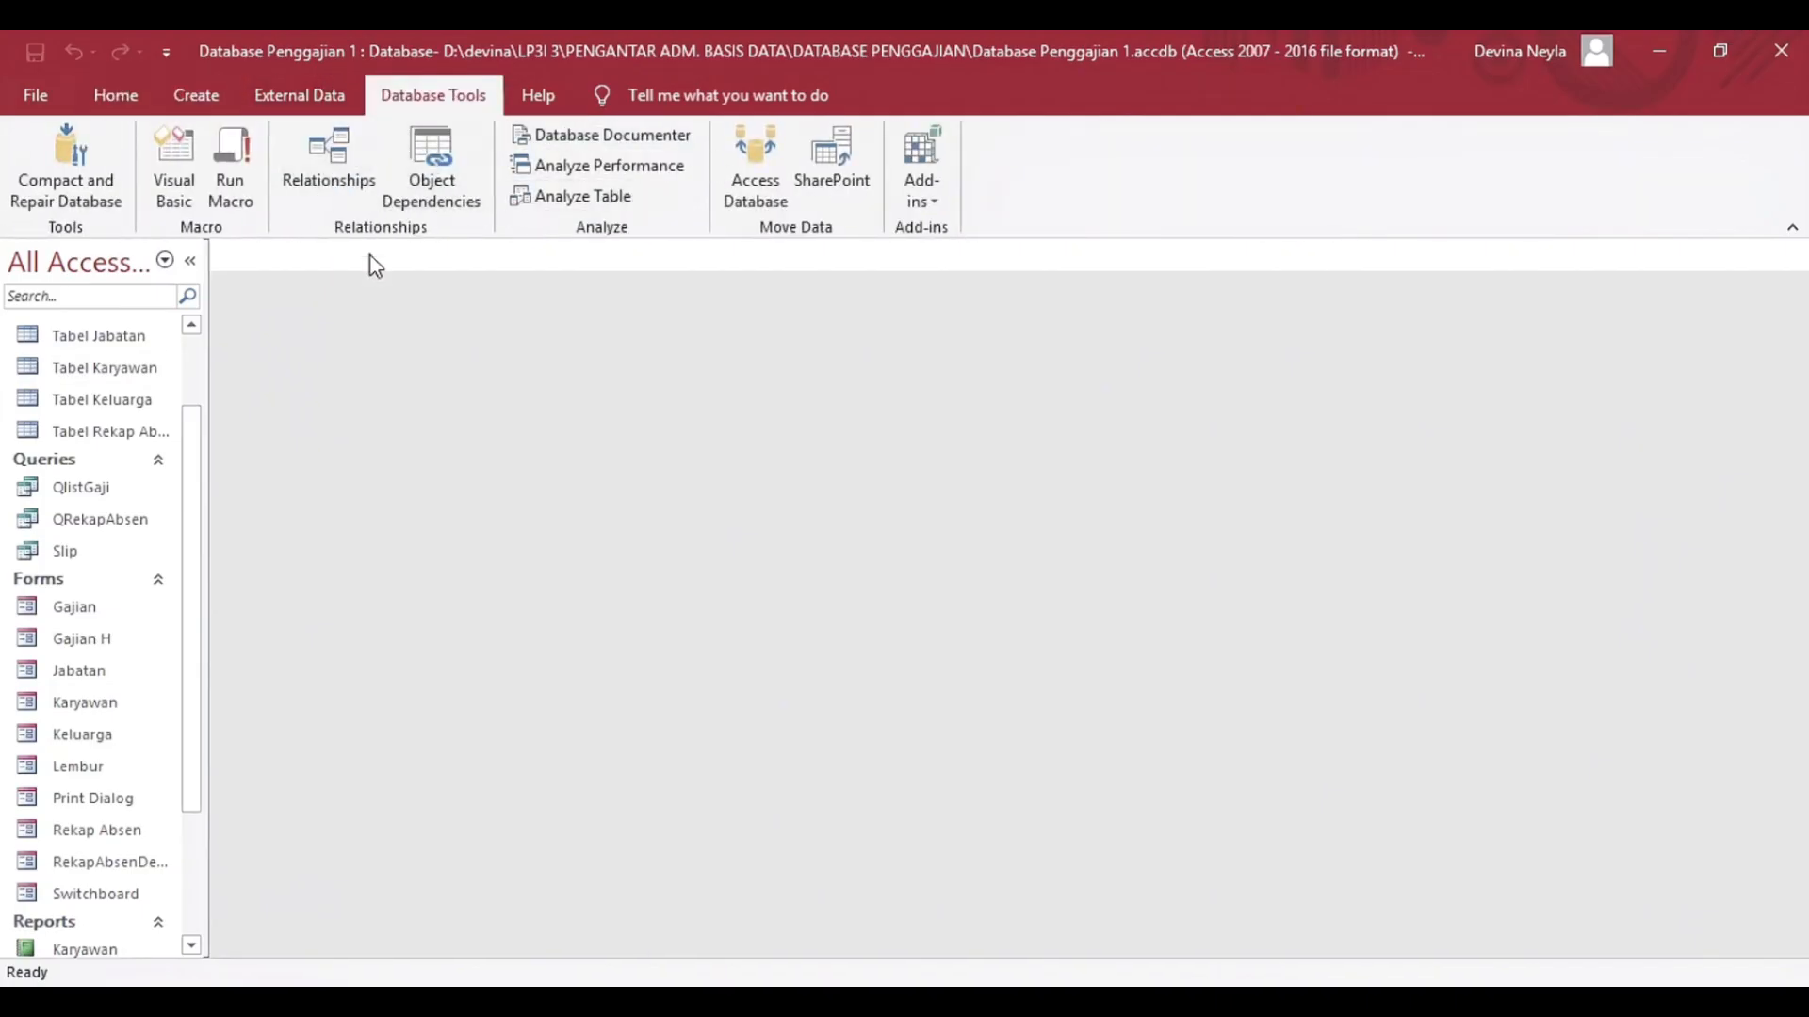
click(130, 94)
Add the Switchboard Manager command from the Database Tools Tab category to the Quick Access Toolbar.
click(168, 53)
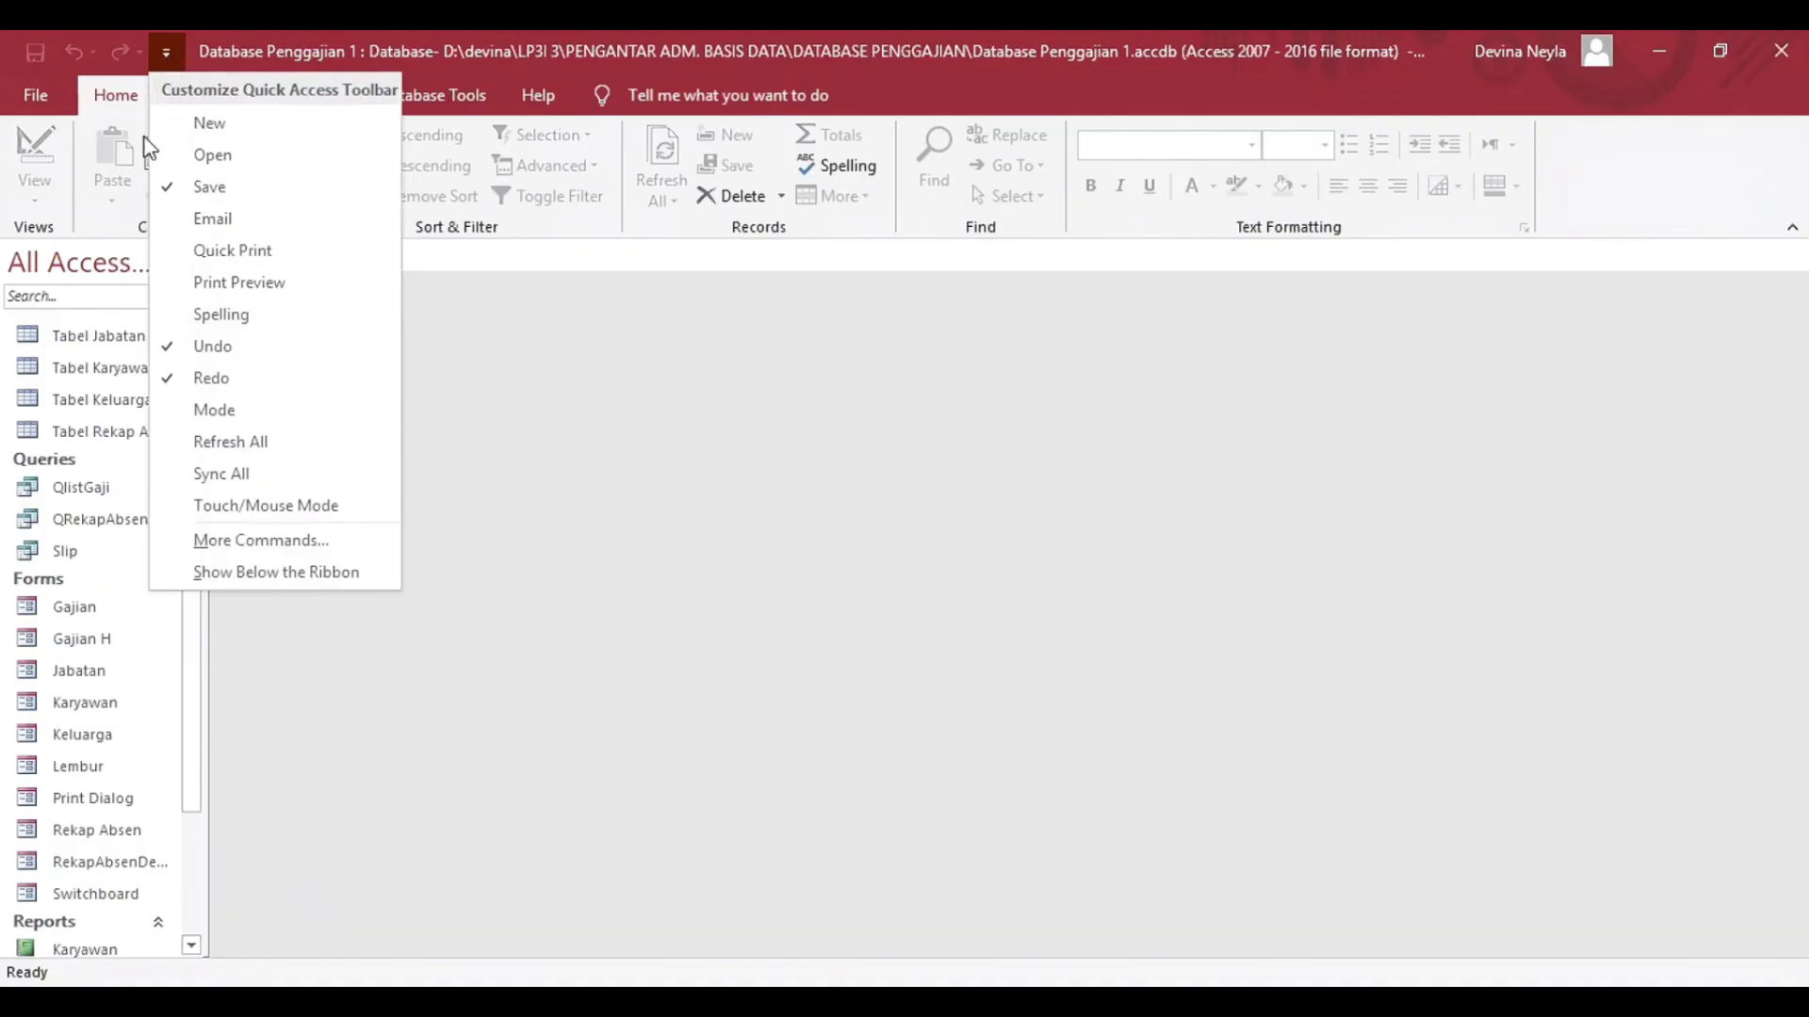
click(339, 541)
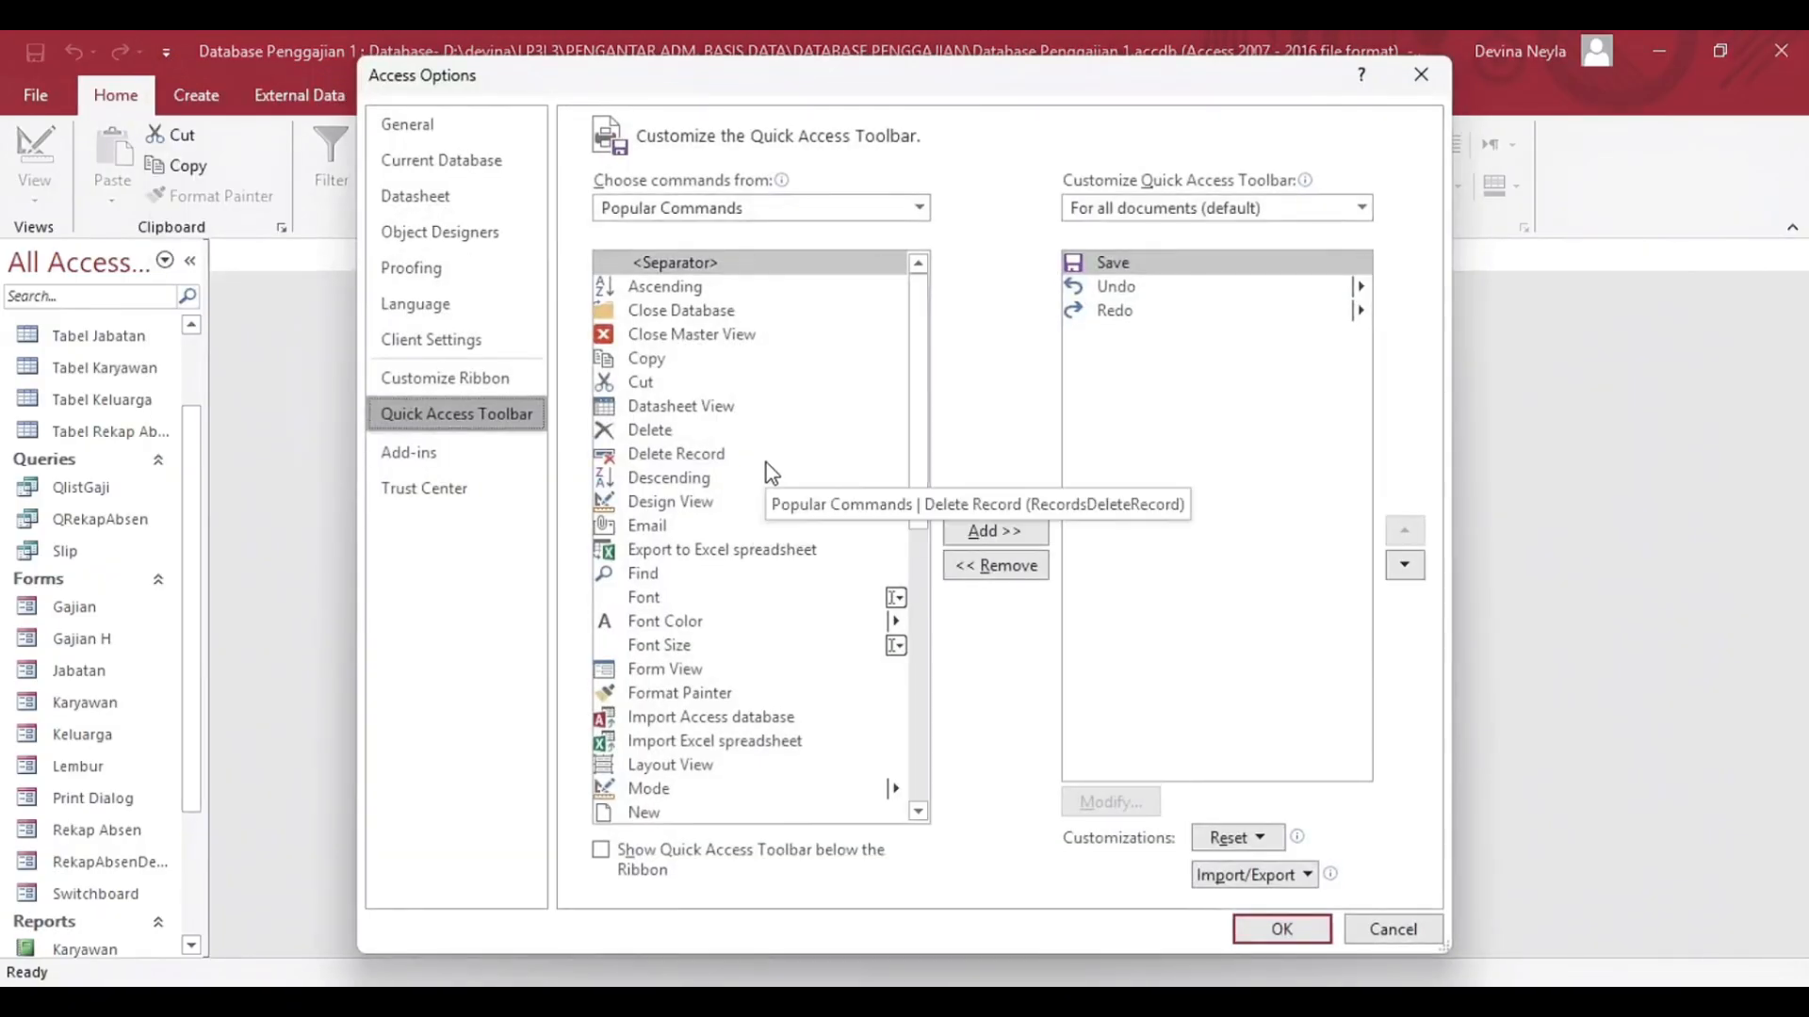
scroll(766, 469, down, 4)
scroll(766, 470, up, 2)
click(760, 207)
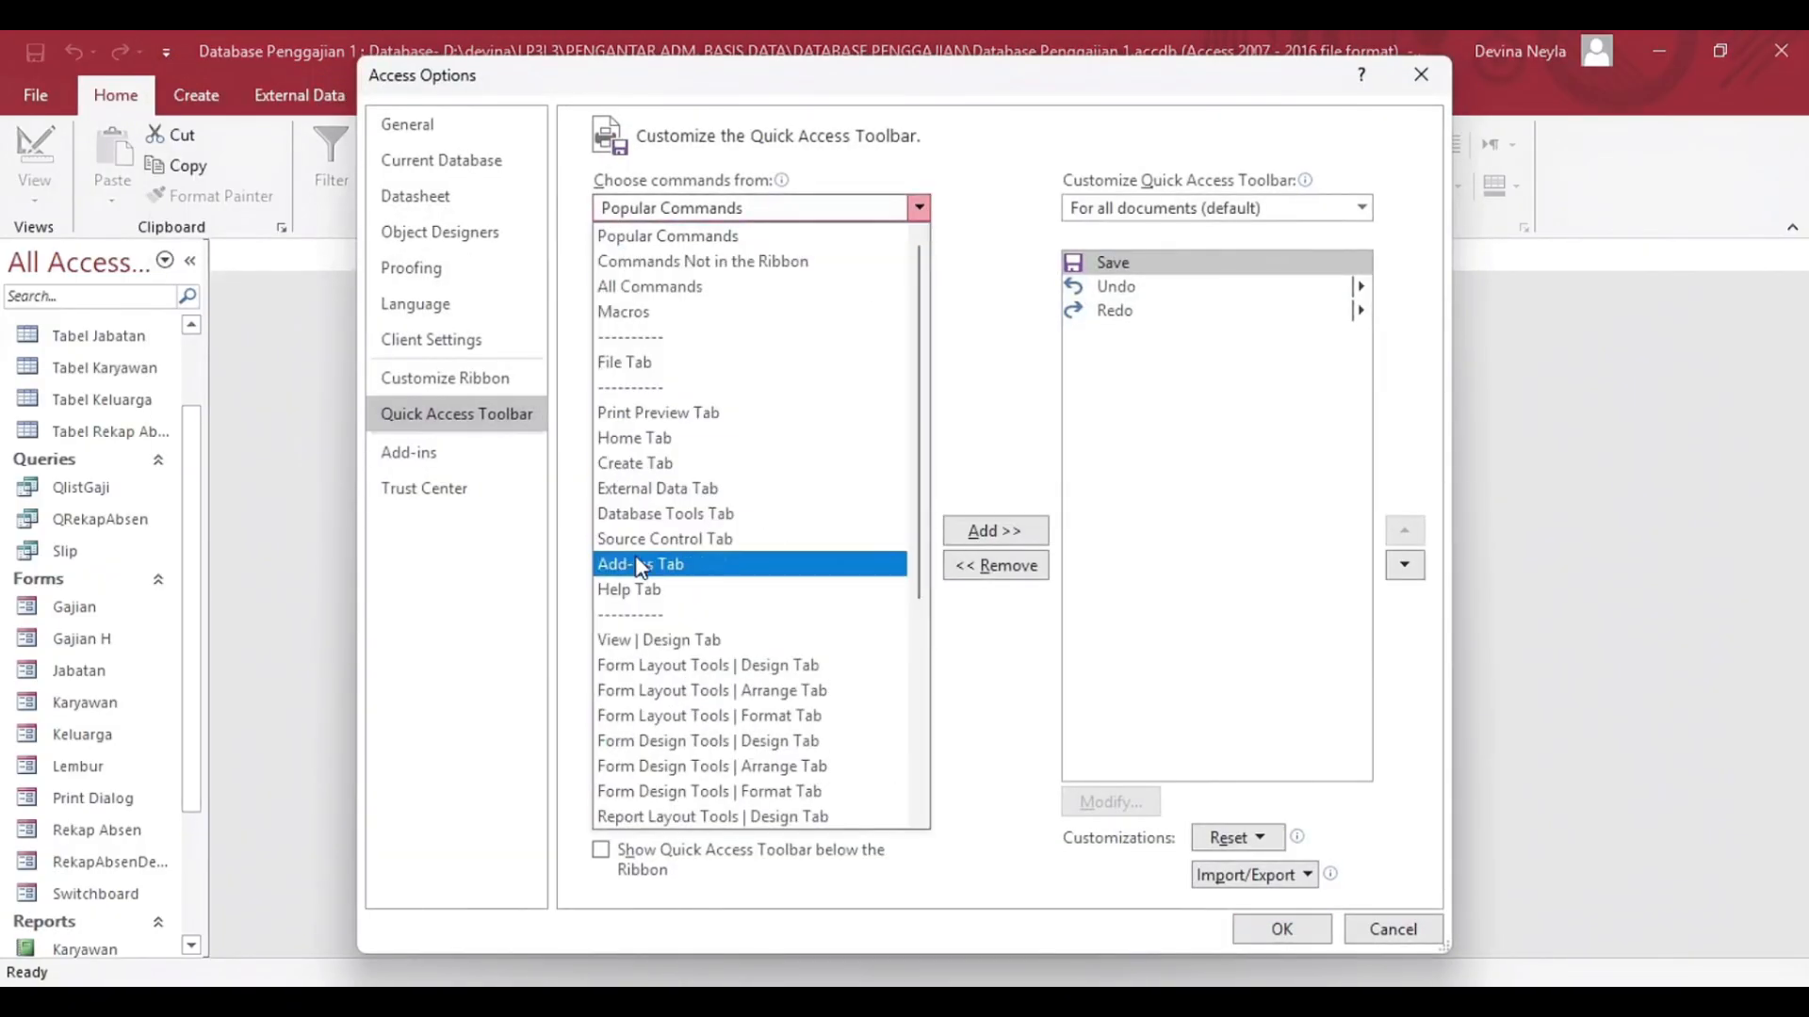
click(687, 512)
click(712, 718)
click(995, 530)
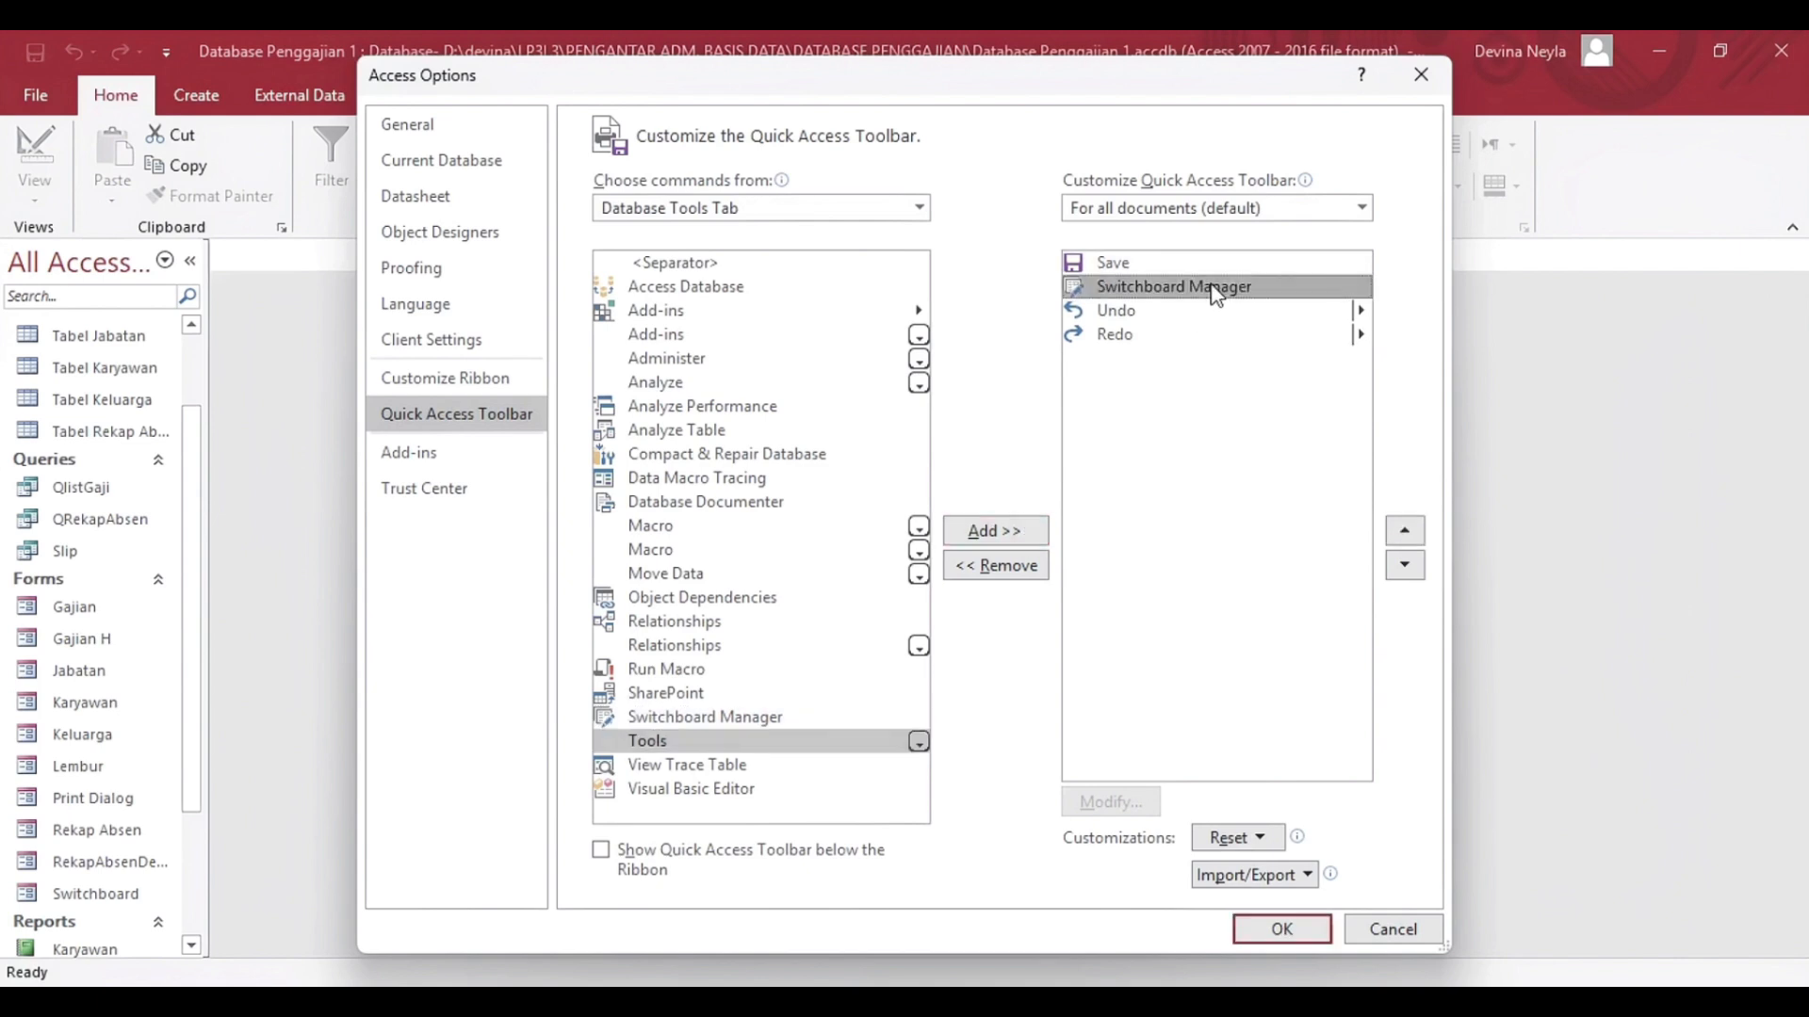
click(1281, 929)
Create a new switchboard page named SYTEM PAYROL LP31 in the Switchboard Manager.
click(73, 53)
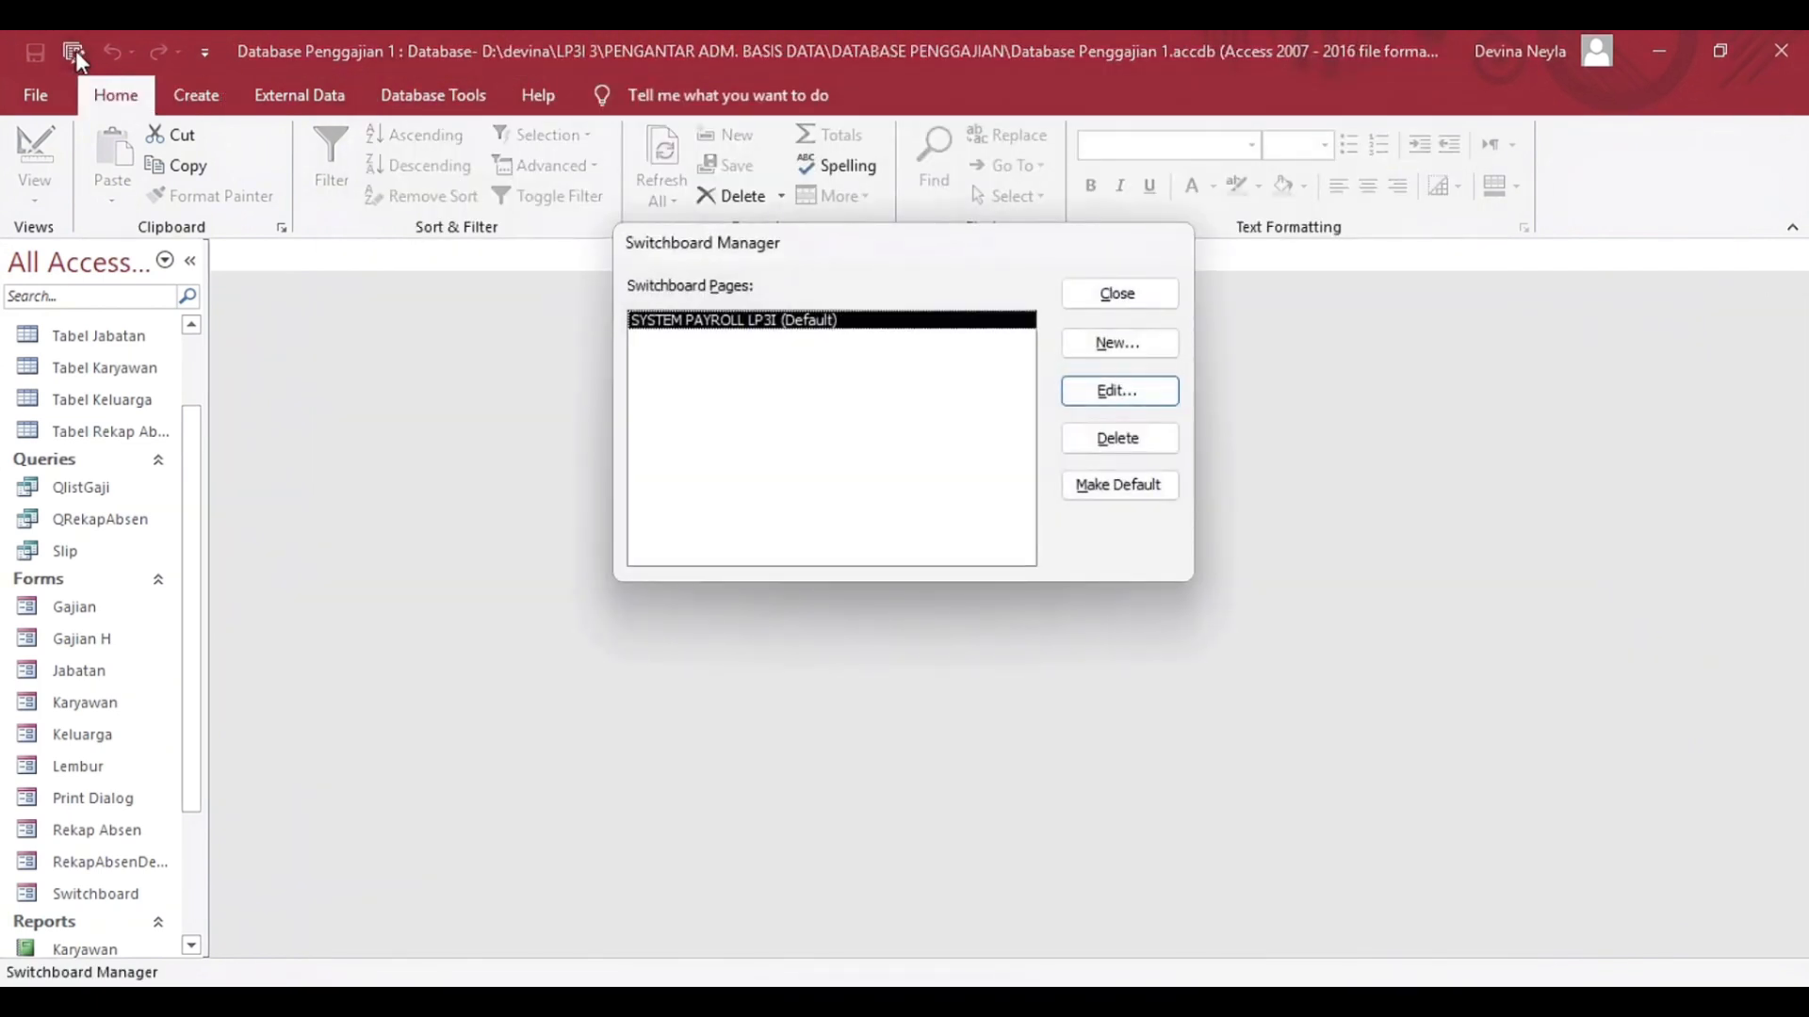
click(1117, 347)
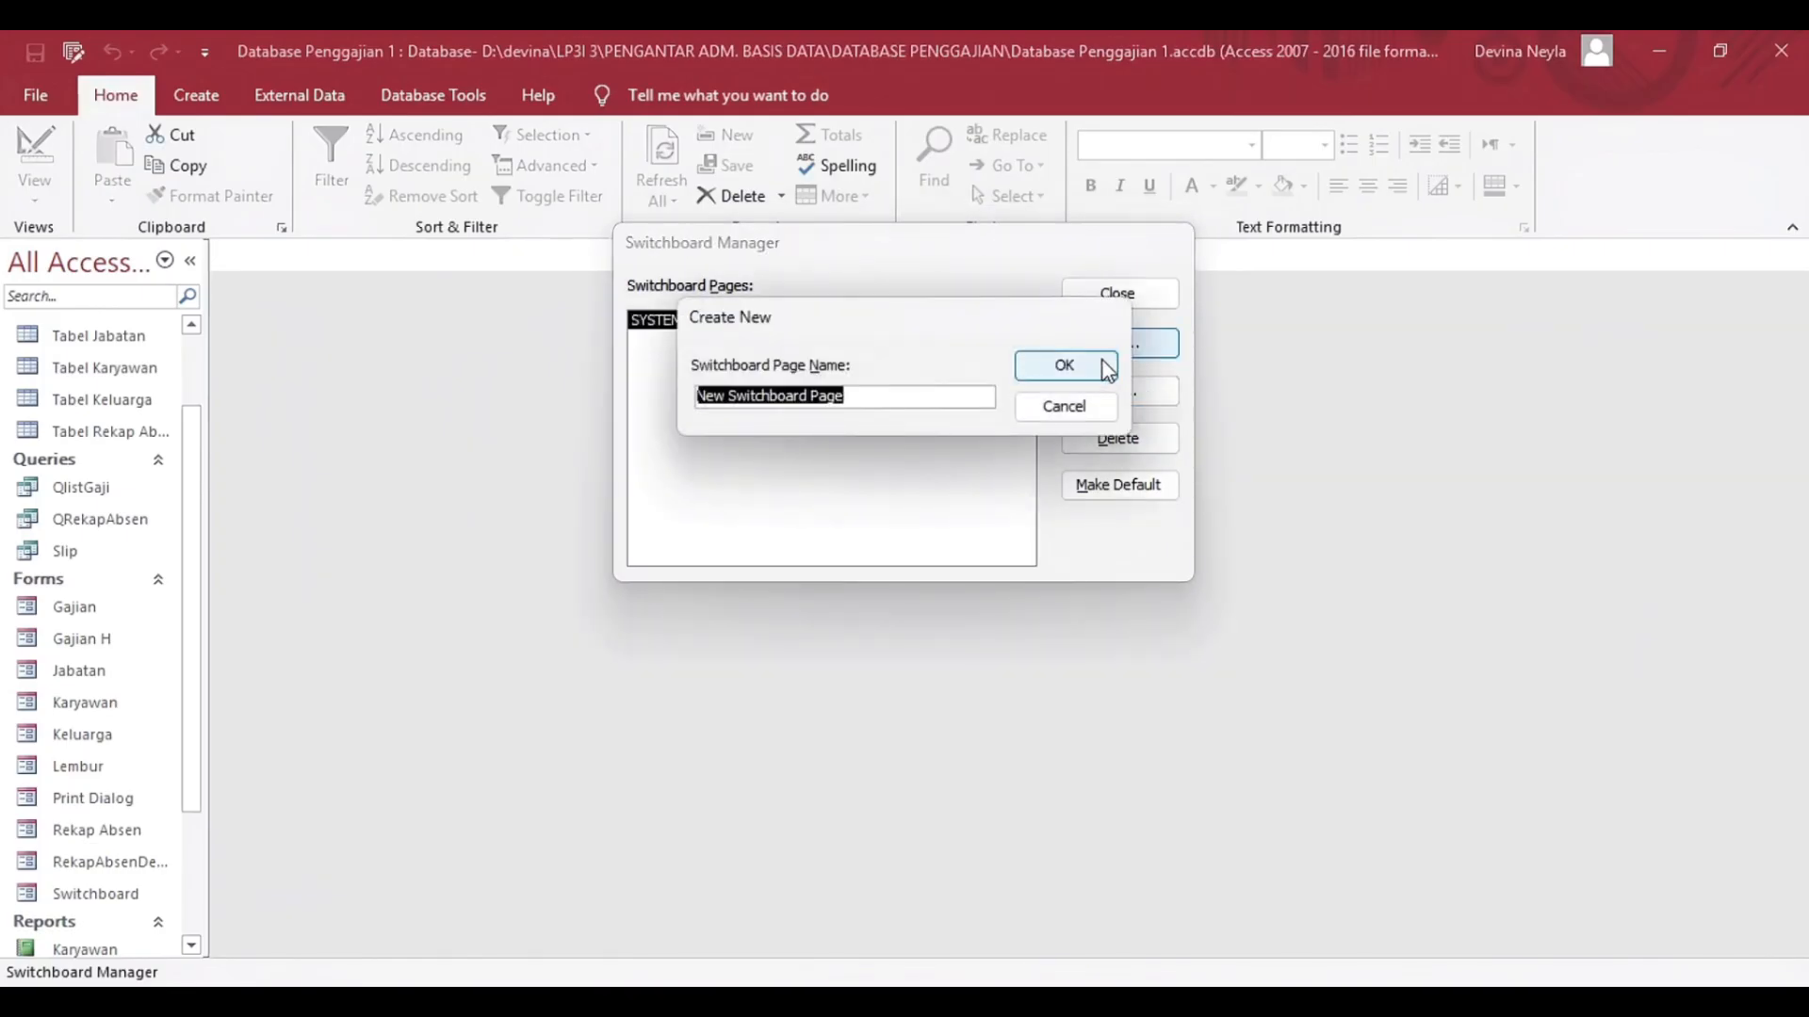
key(Caps_Lock)
text(SYSTE)
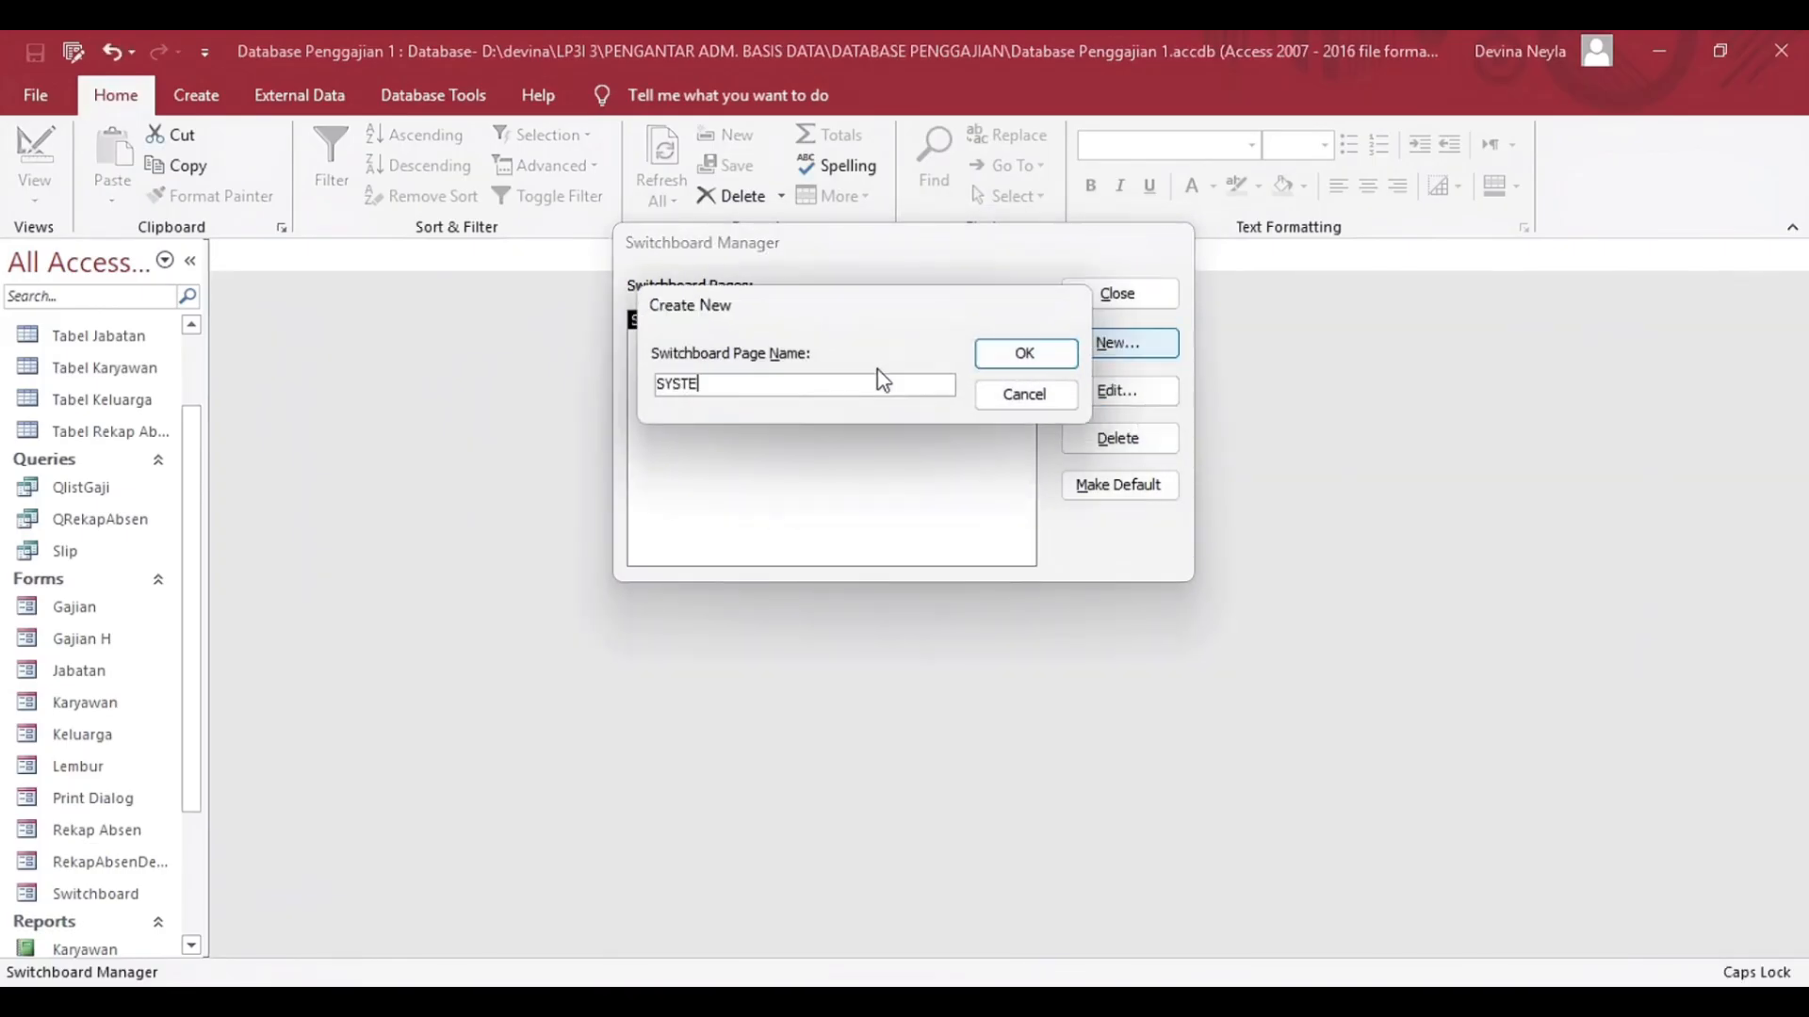
text(M PAYROL LP31)
click(1063, 362)
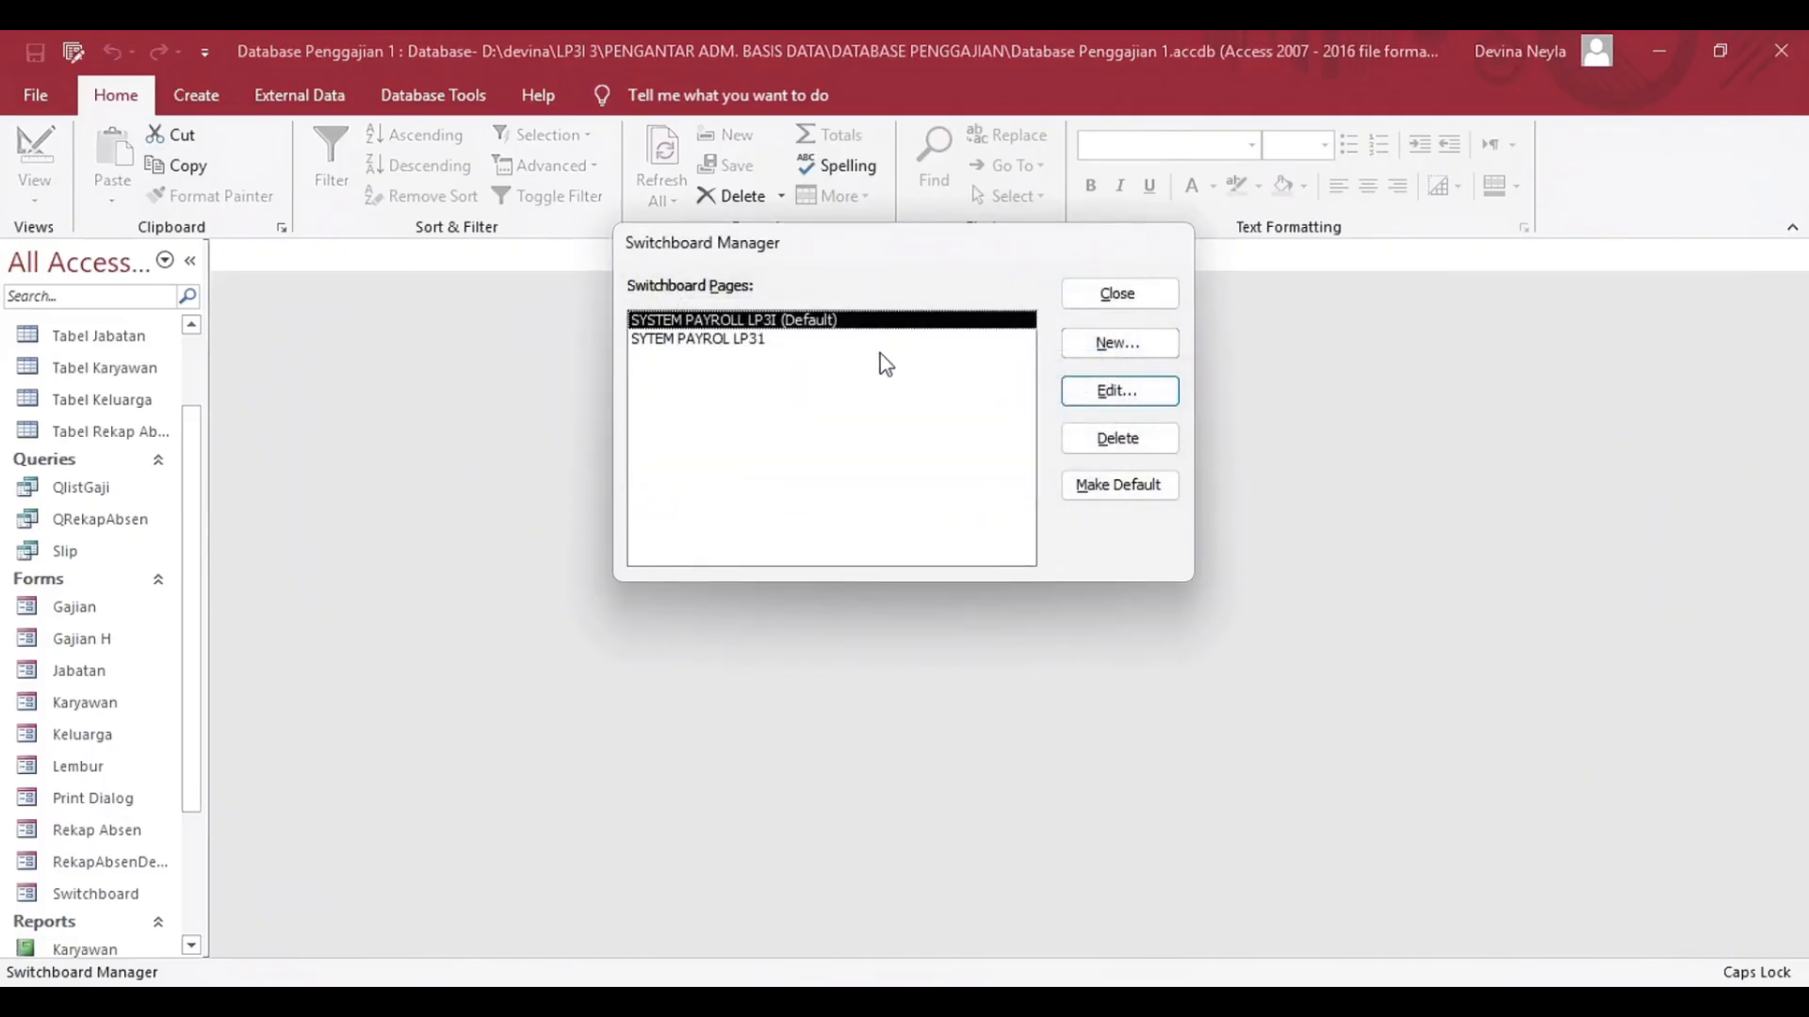
Add an Entry Karyawan item to the SYTEM PAYROL LP31 page that opens the Karyawan form in edit mode, and close the Switchboard Manager.
click(880, 342)
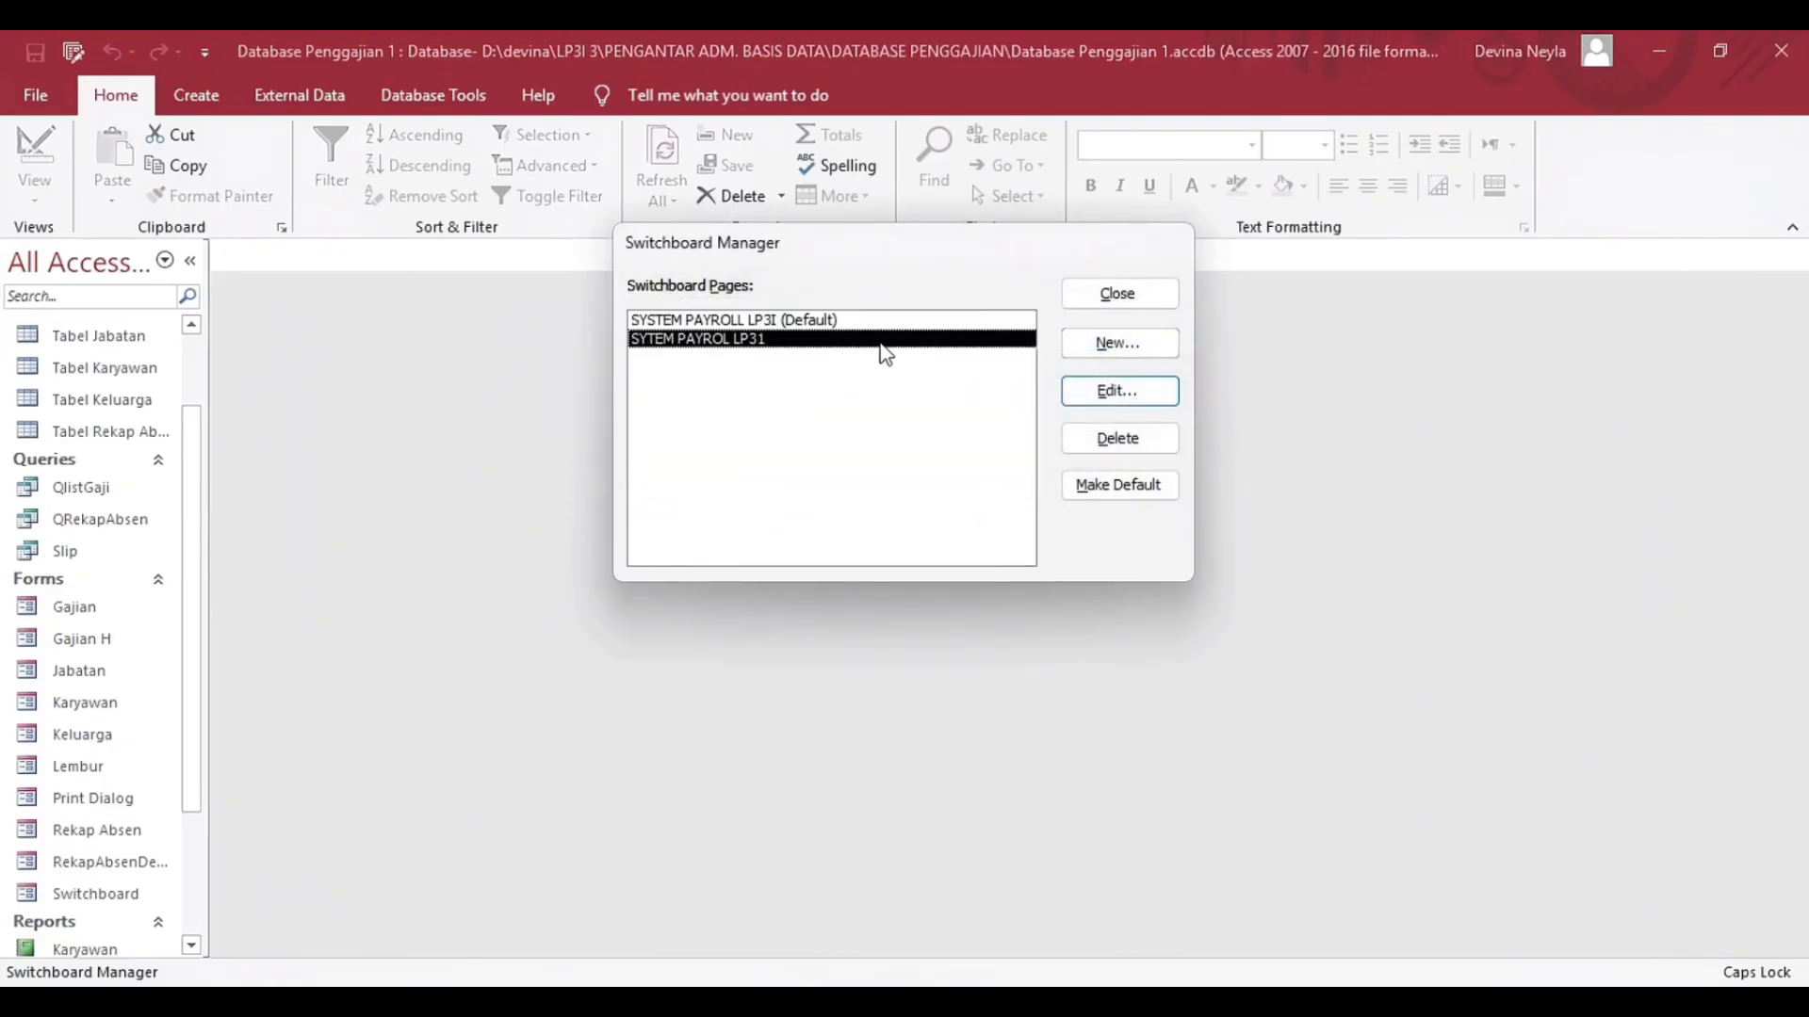
click(1119, 392)
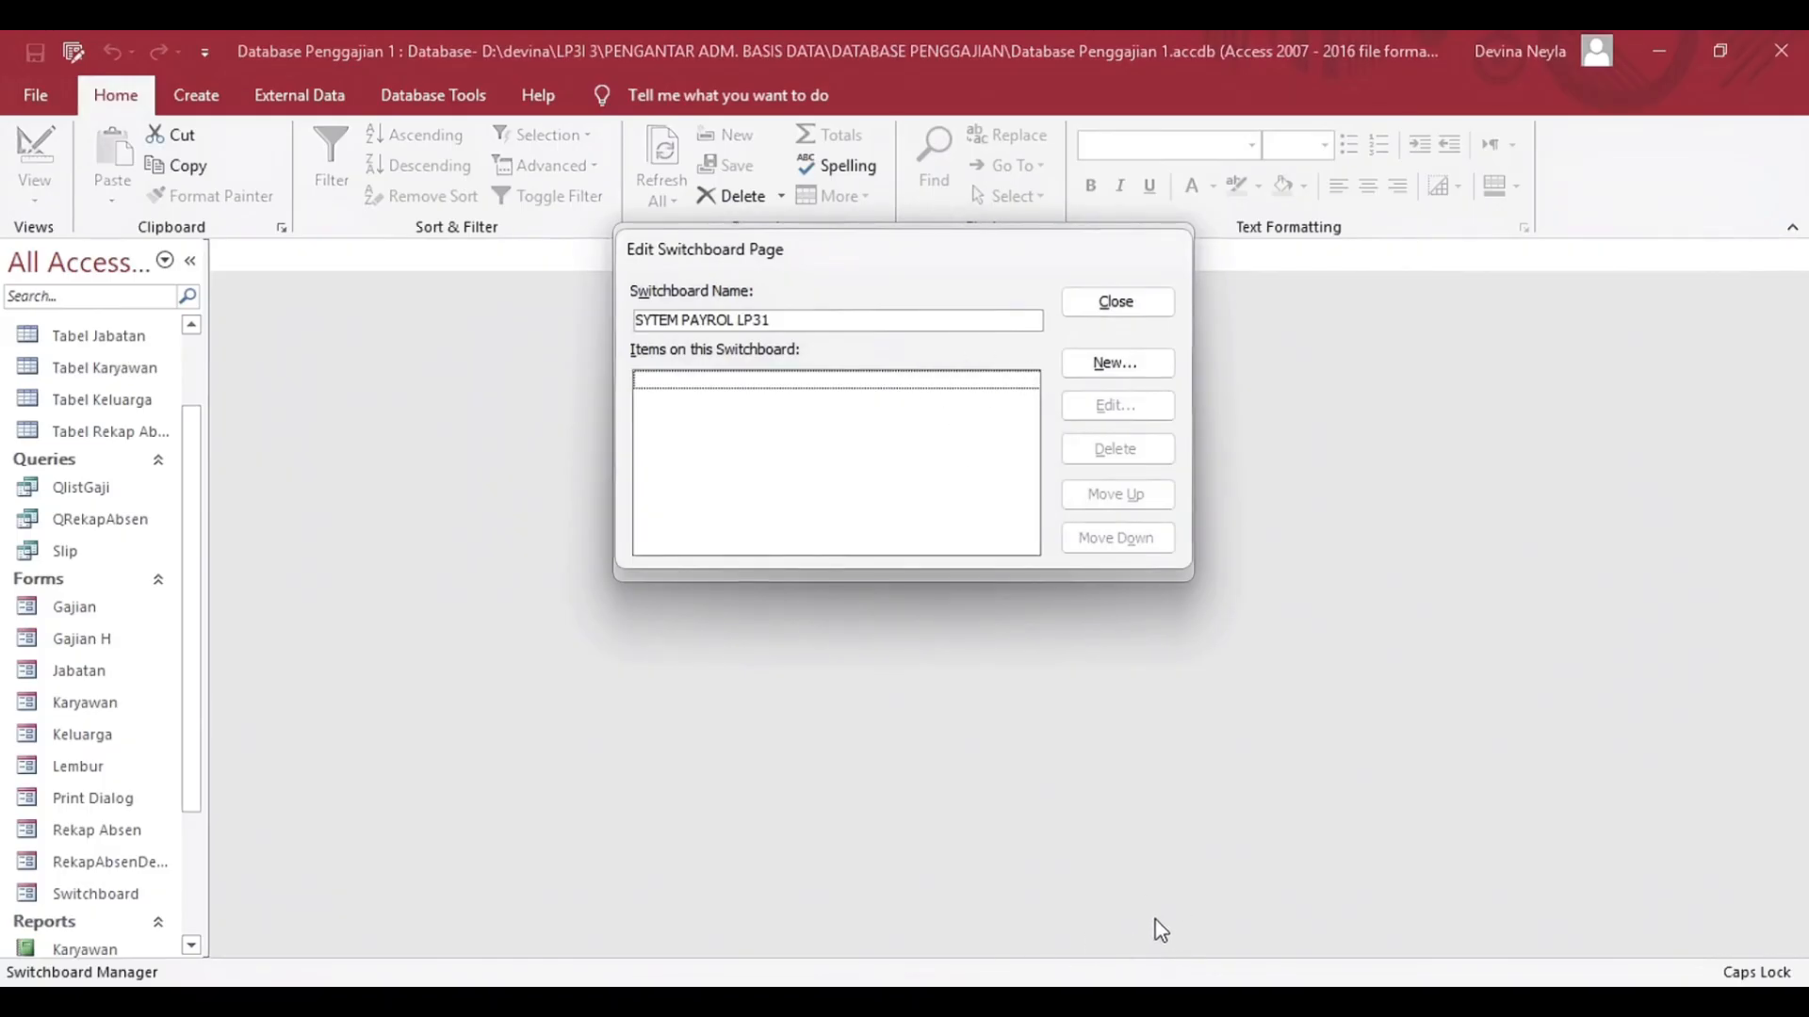
click(1116, 364)
text(E)
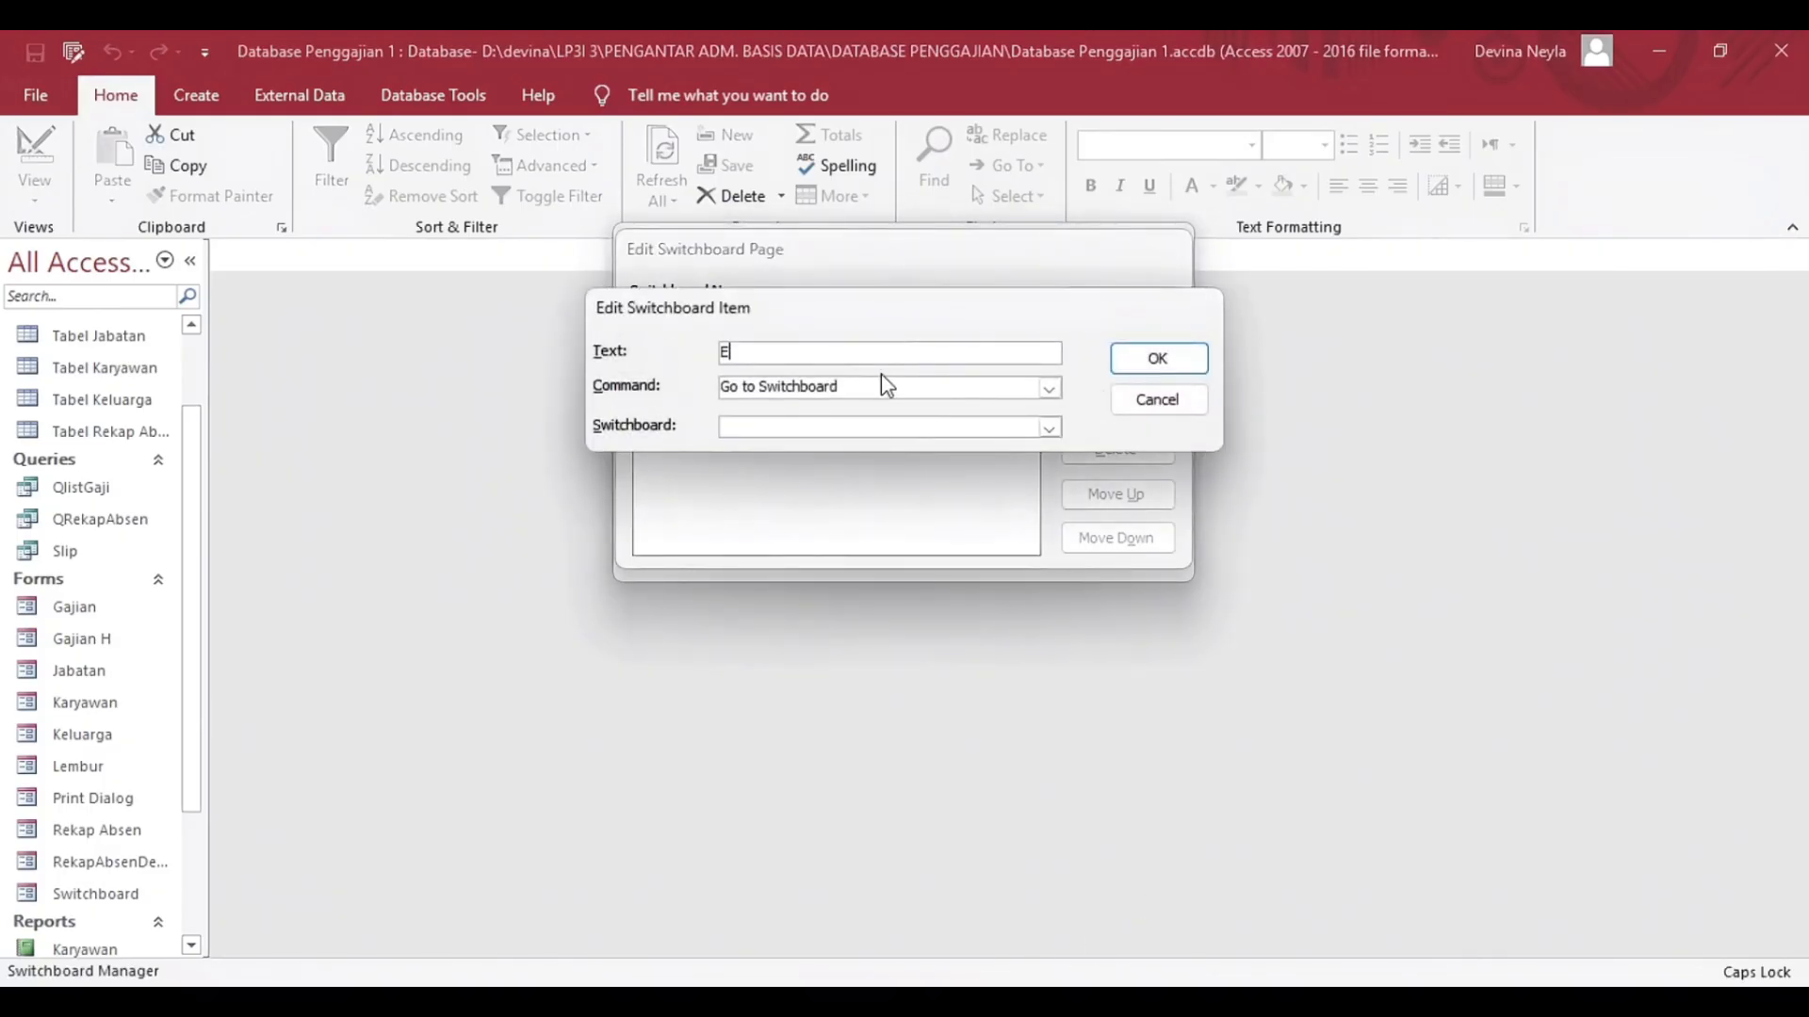
text(ntry Karyawan)
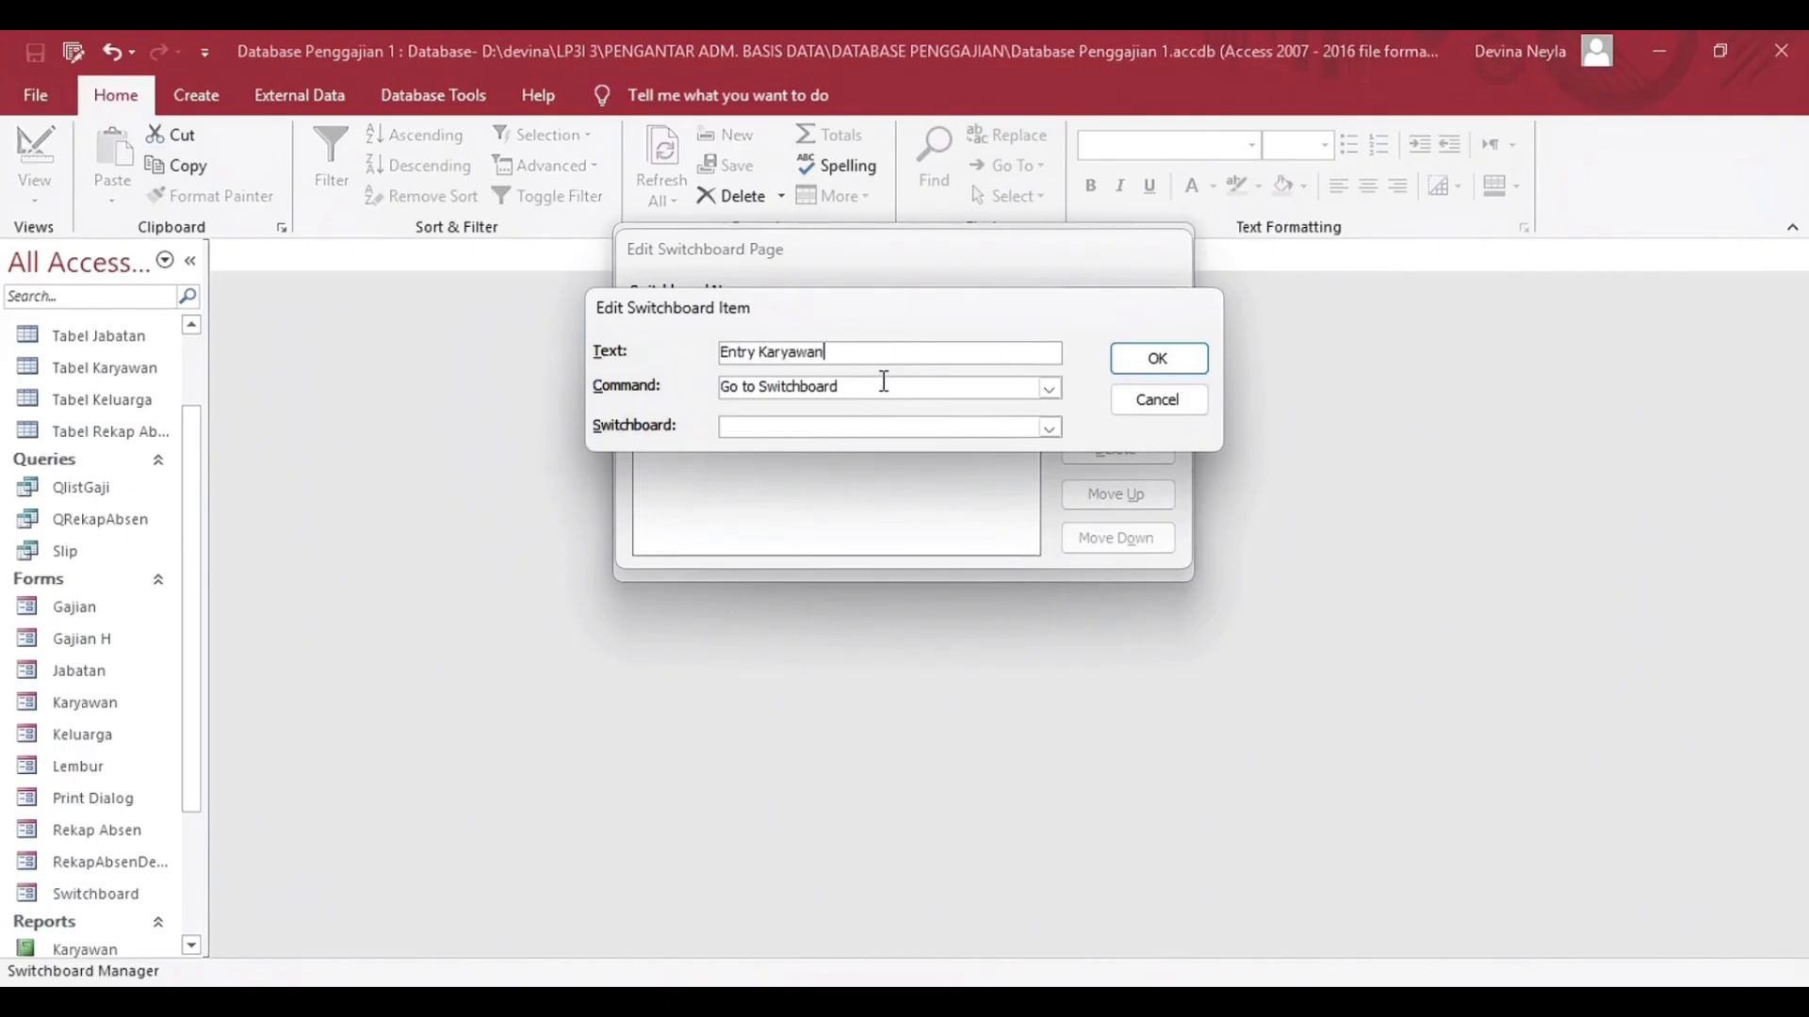
click(1049, 388)
click(972, 443)
click(1047, 428)
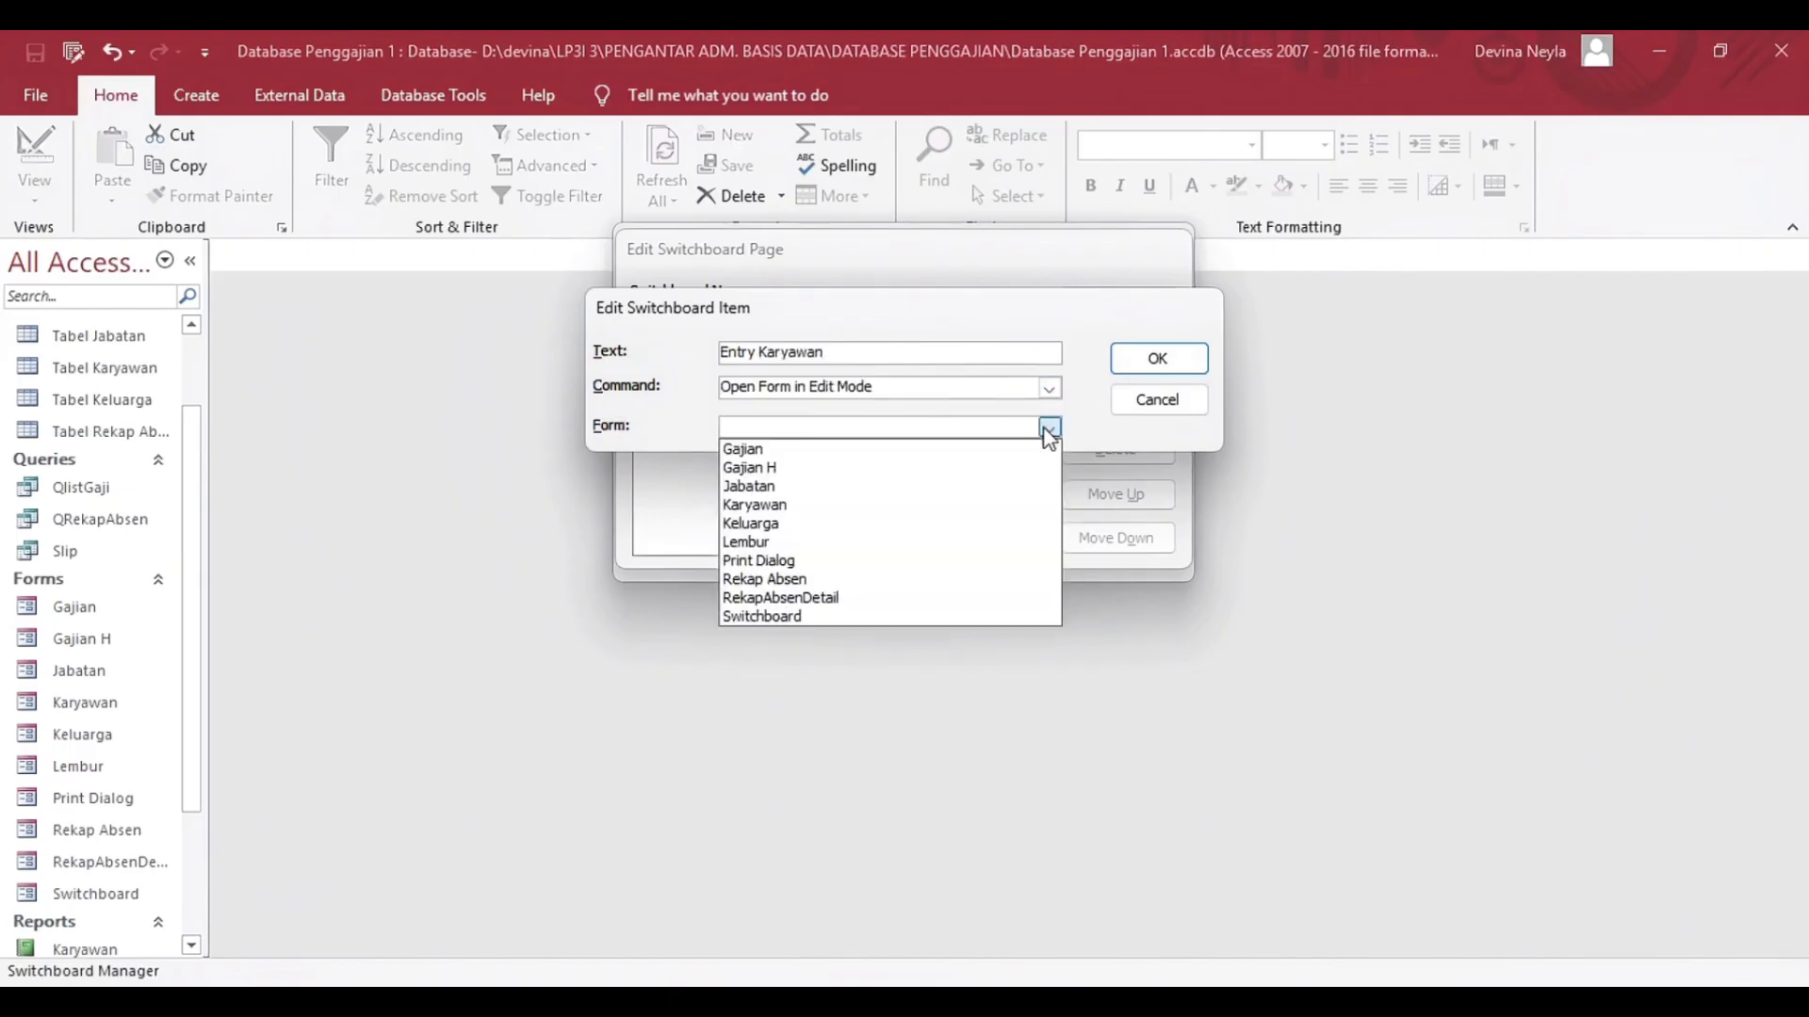
click(836, 511)
click(1169, 363)
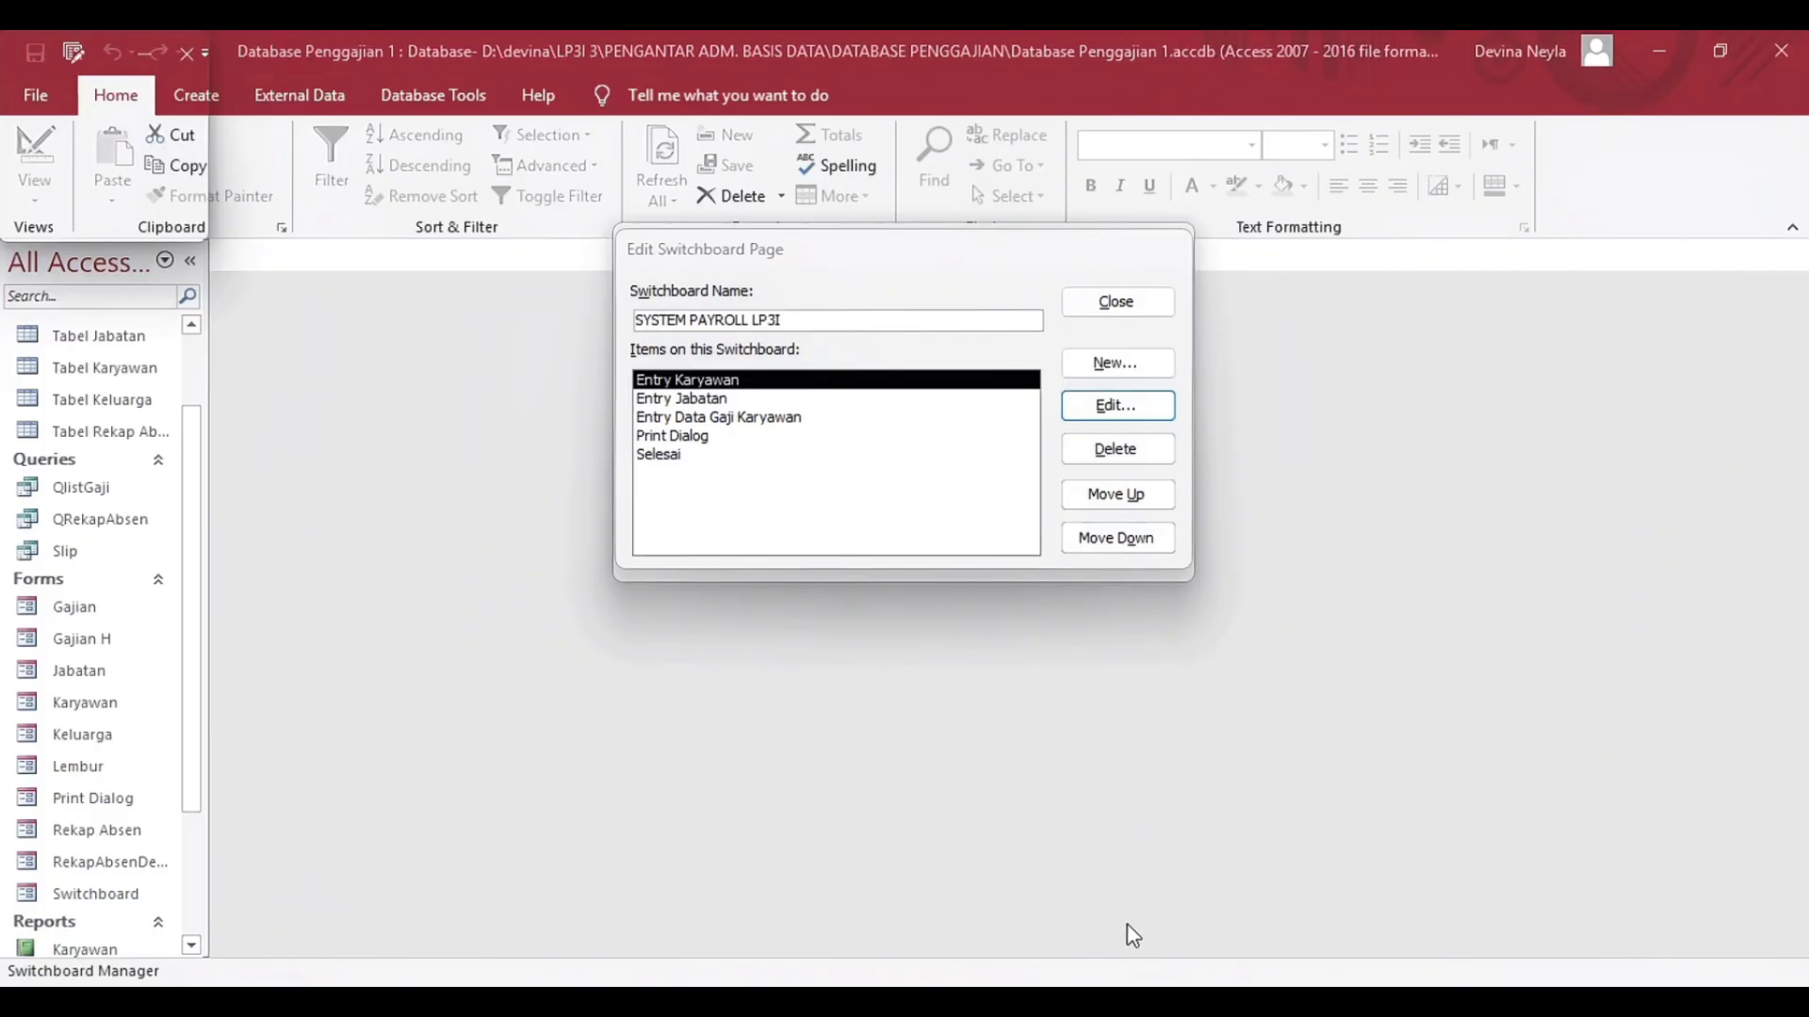
click(1136, 302)
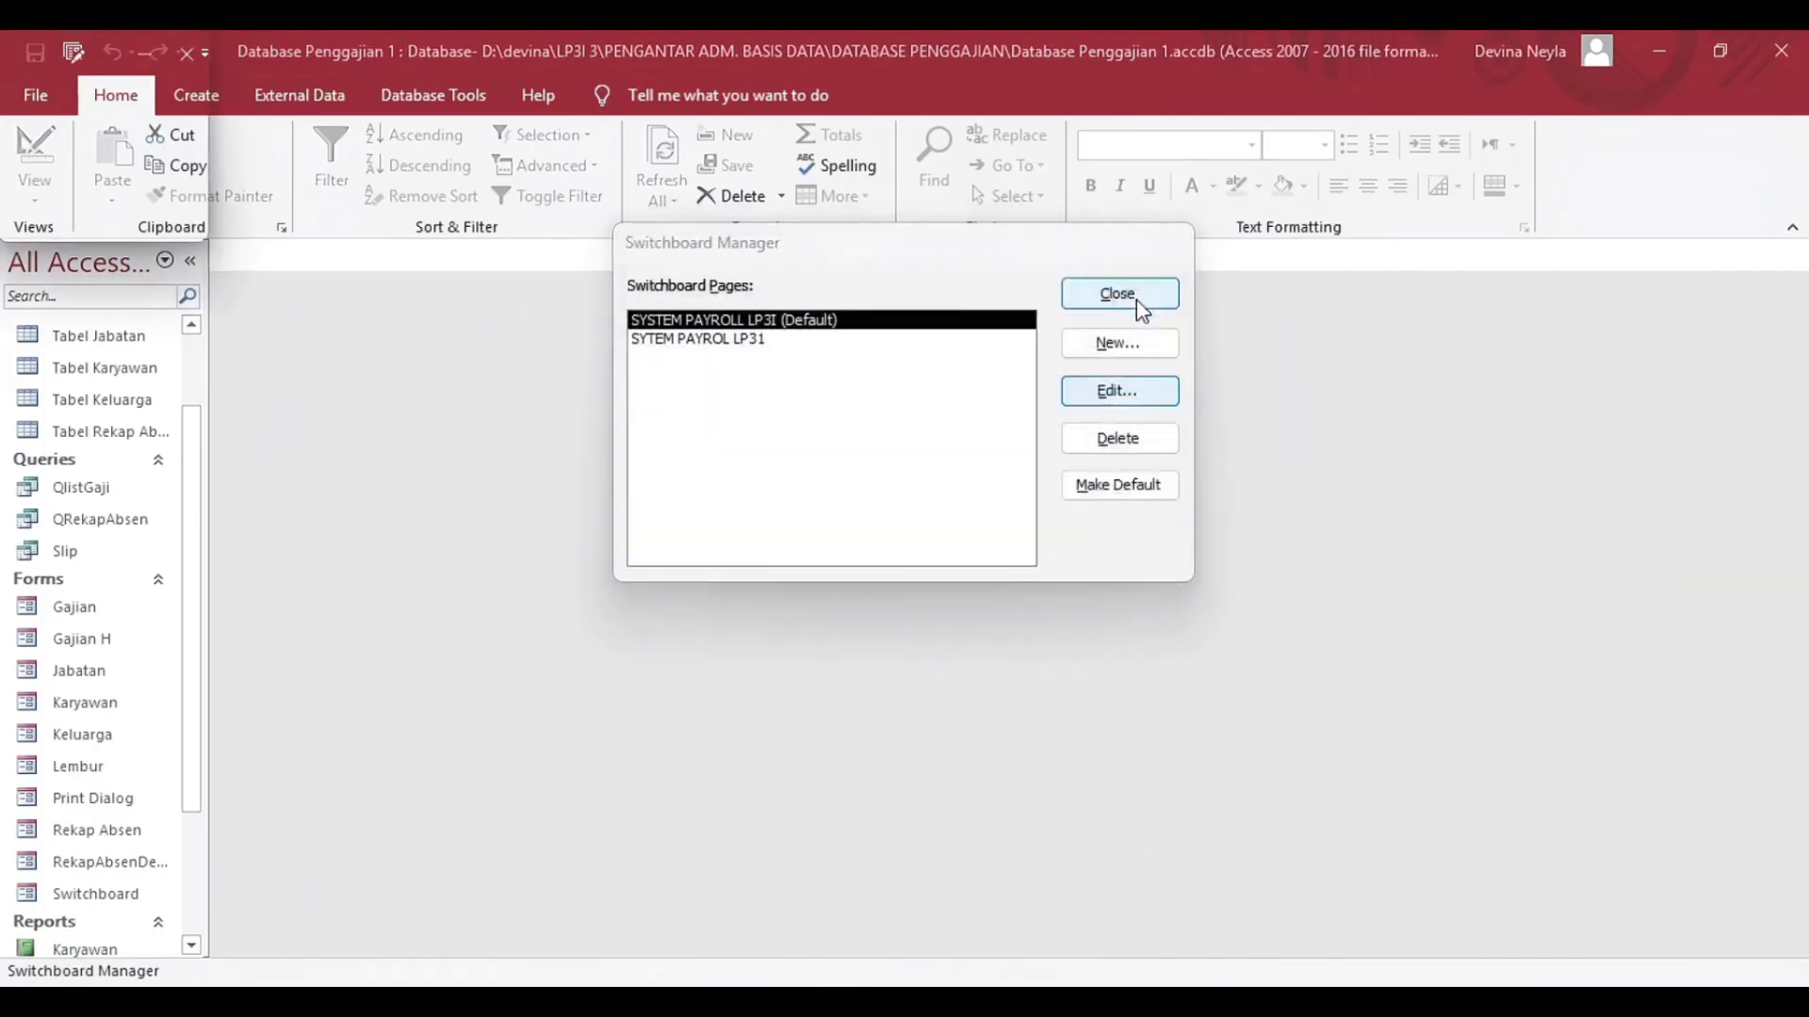
click(1136, 300)
Open the Switchboard Items table and the Switchboard form.
double_click(95, 360)
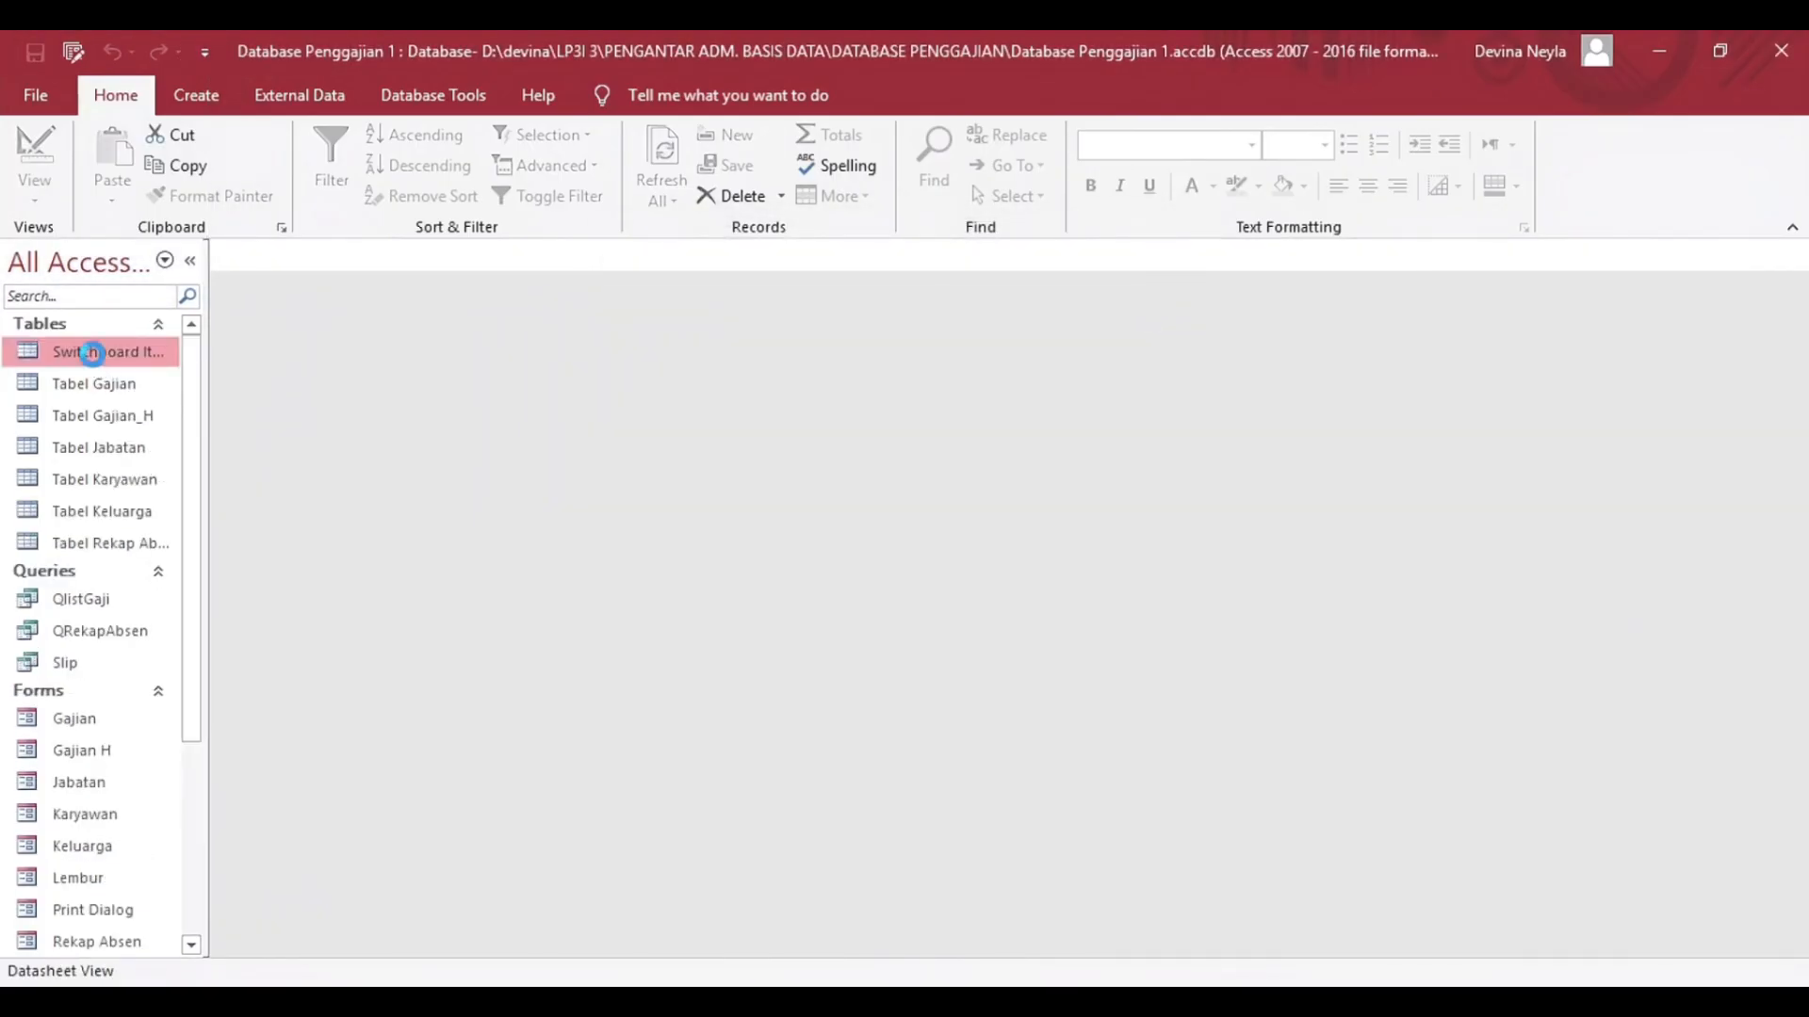
scroll(94, 660, down, 3)
double_click(115, 703)
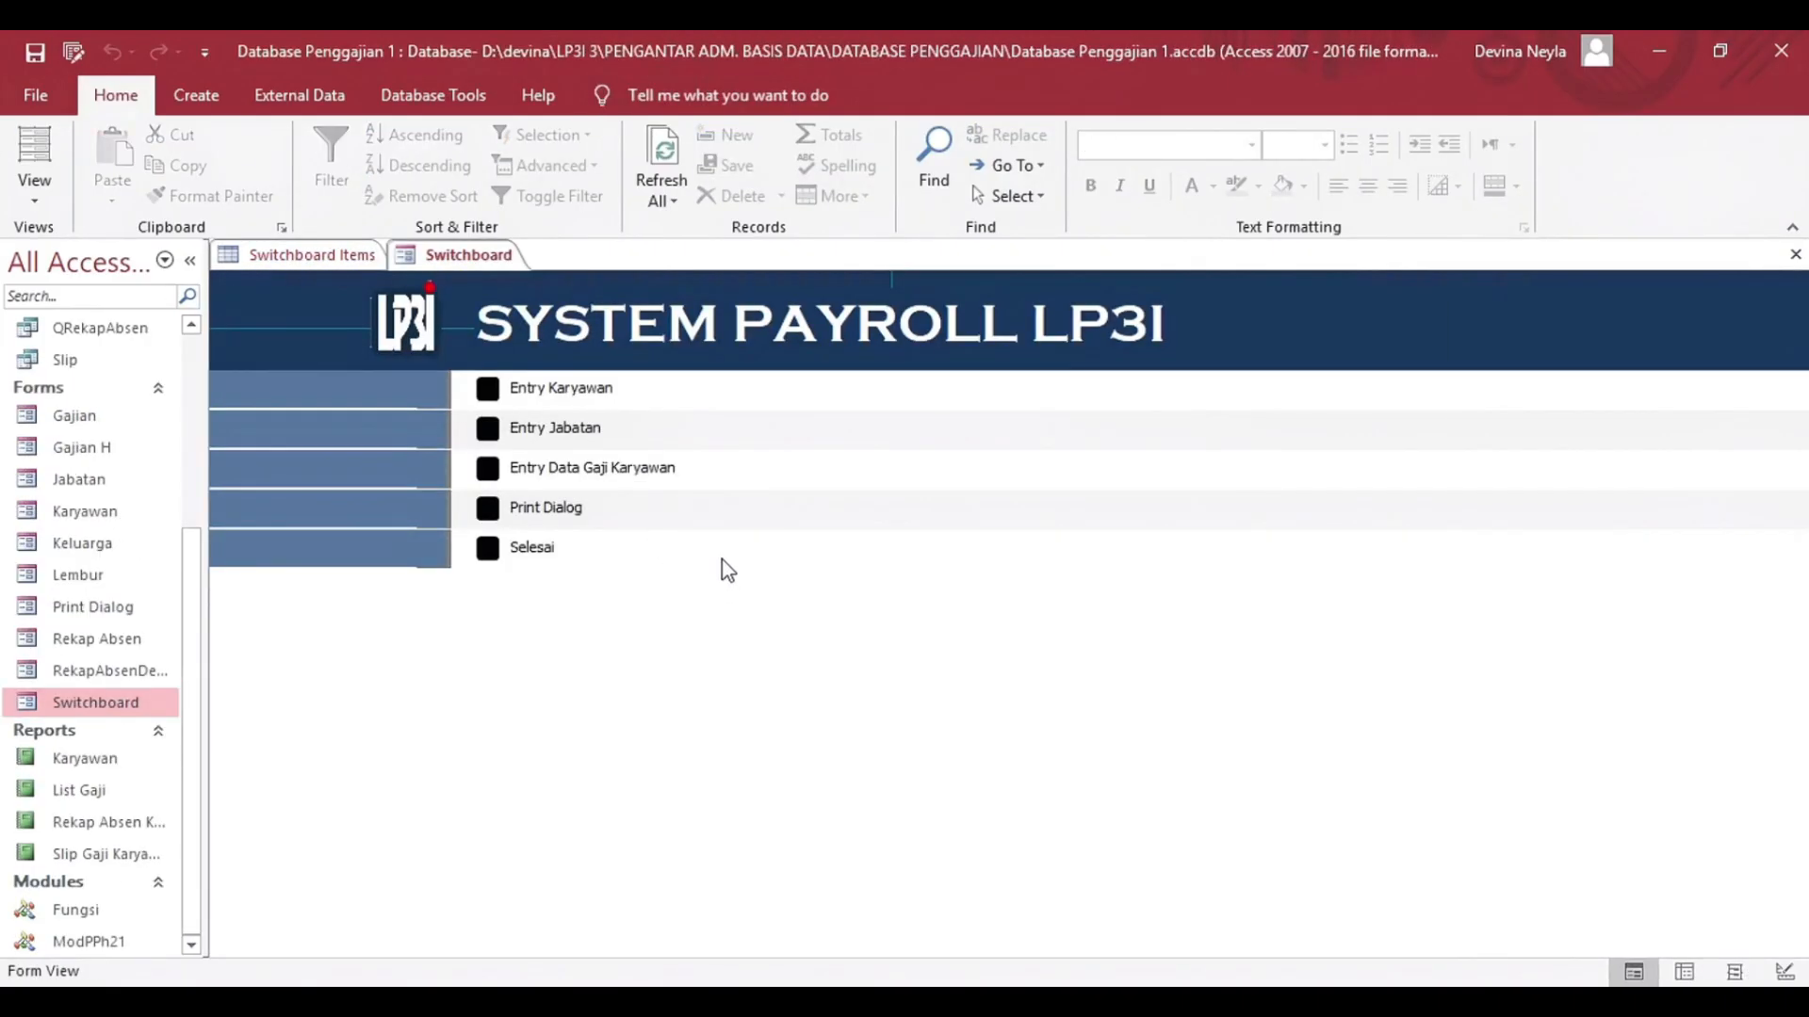
Test the Entry Karyawan and Entry Jabatan items on the Switchboard form, returning to the switchboard after each.
click(487, 388)
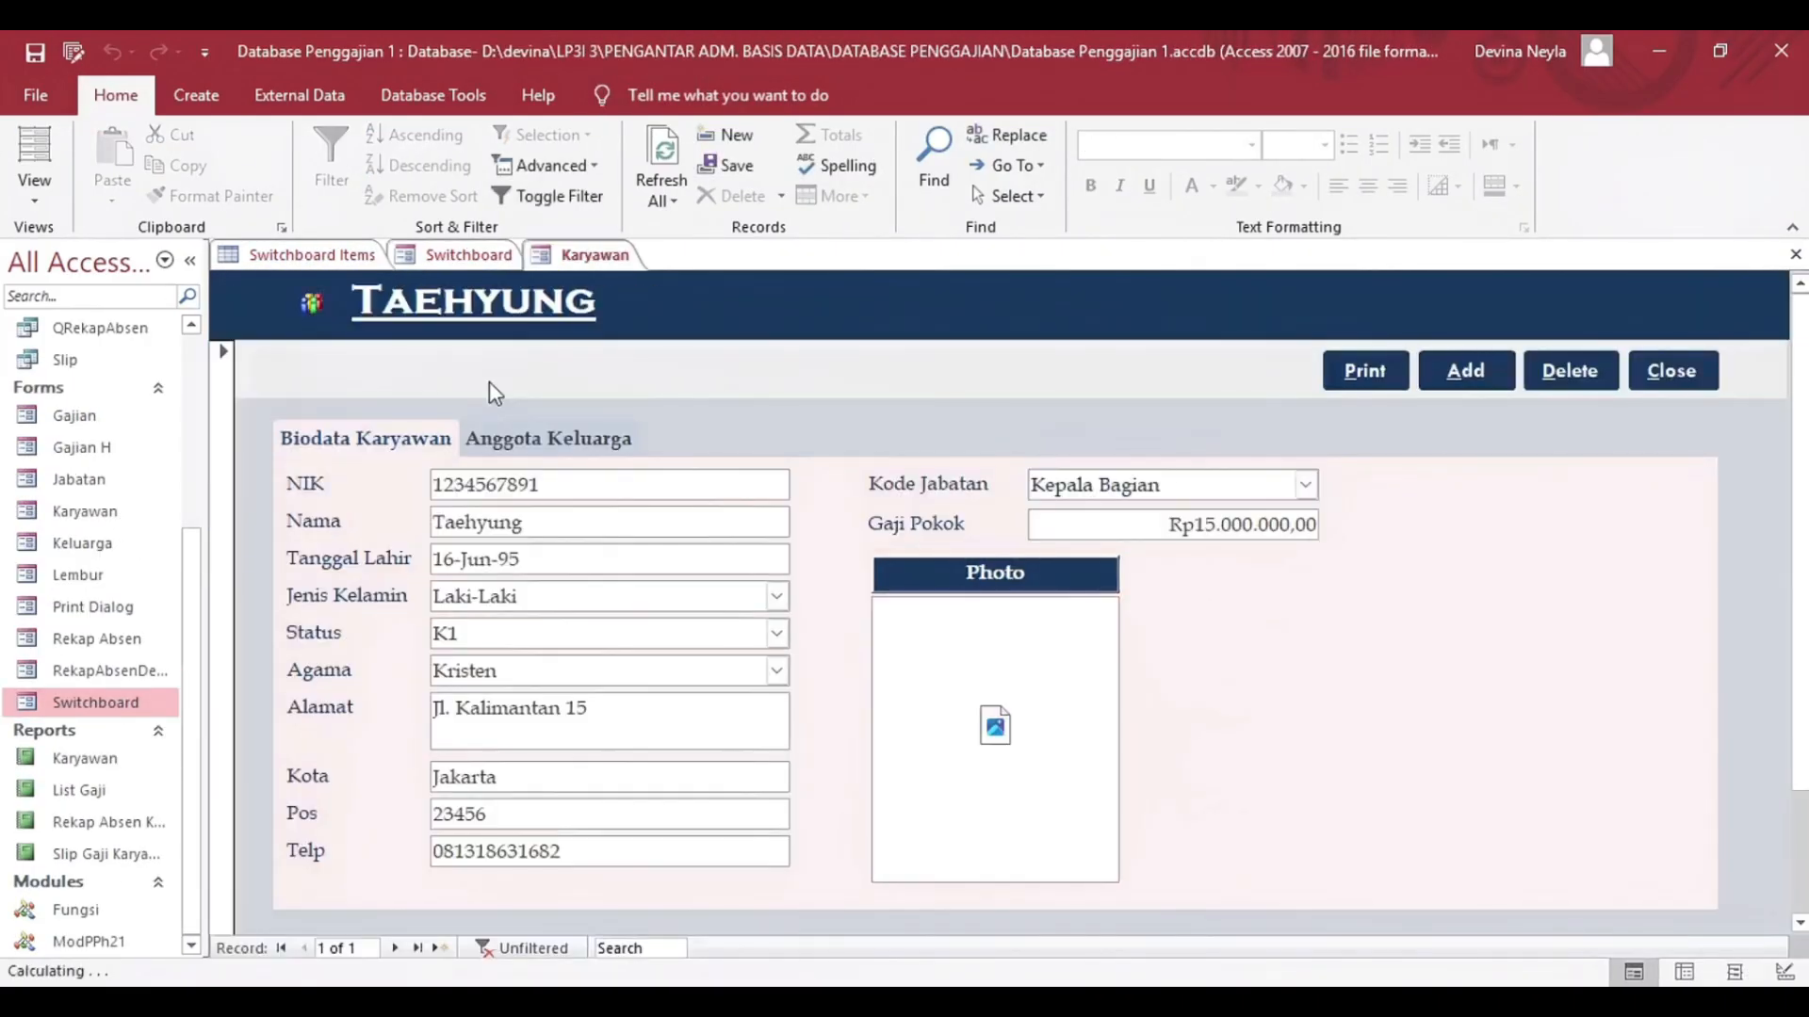
scroll(551, 651, down, 2)
scroll(625, 654, up, 2)
click(468, 257)
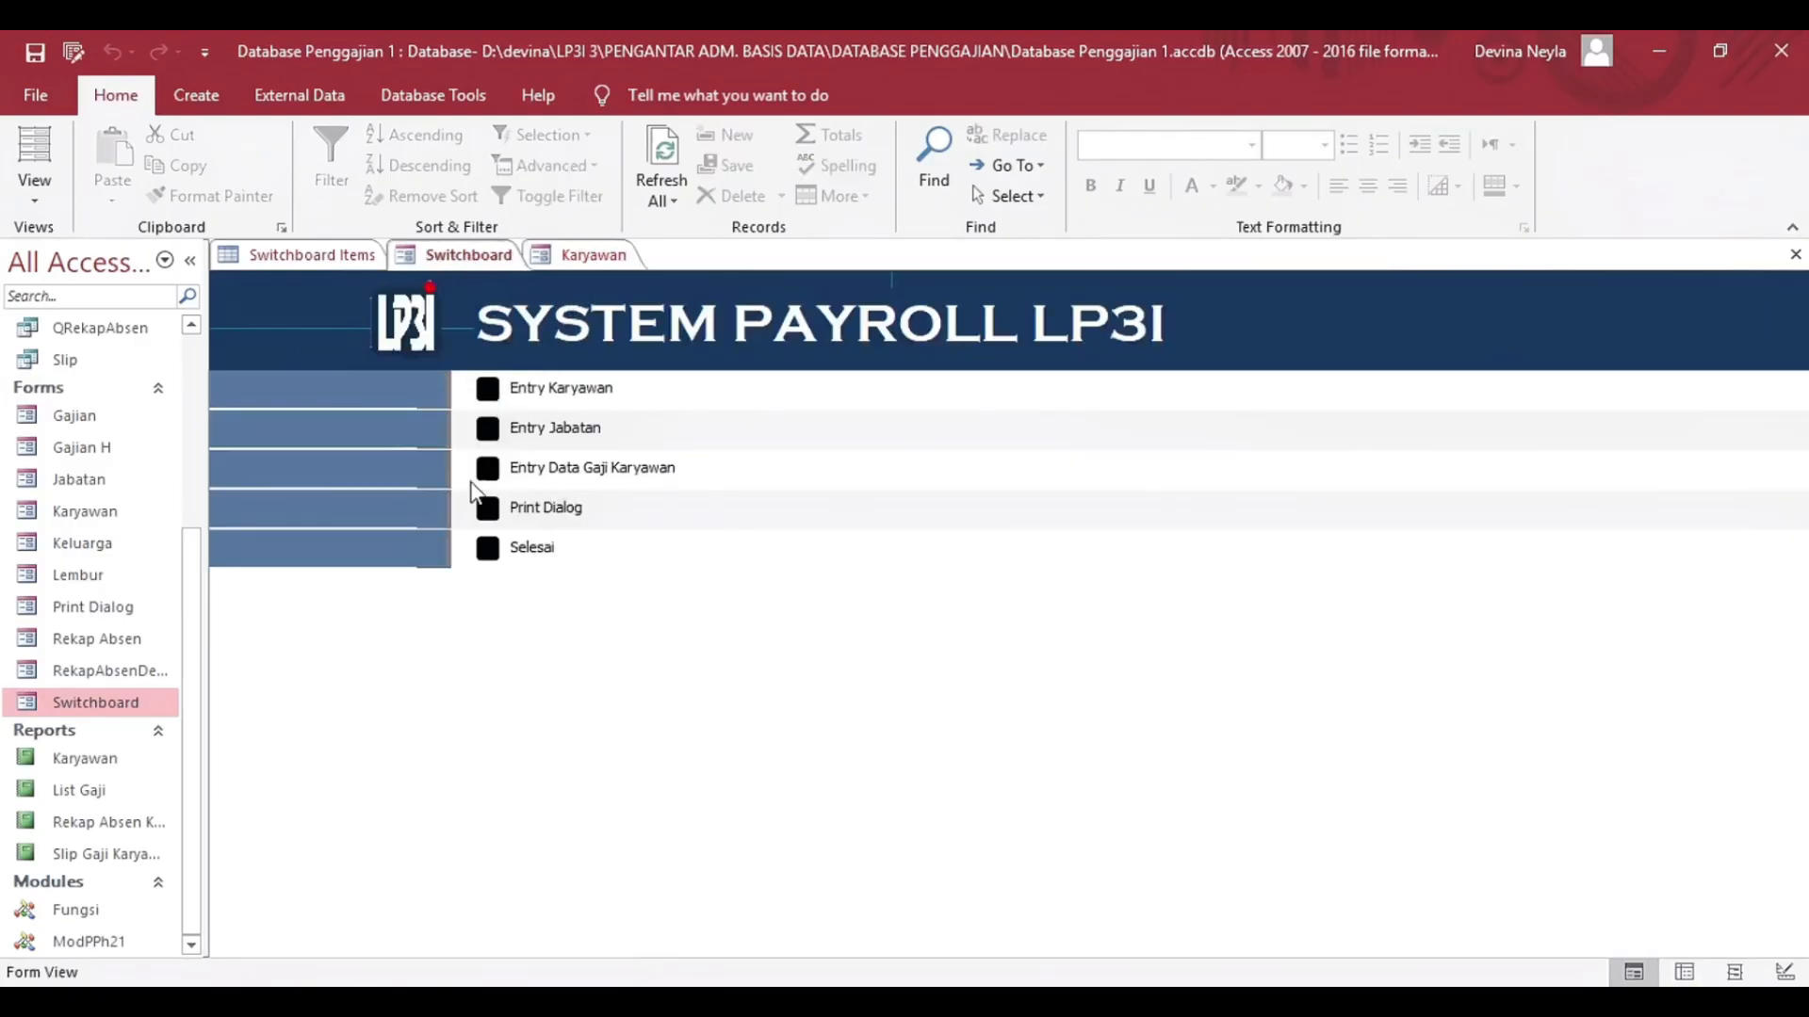
click(487, 427)
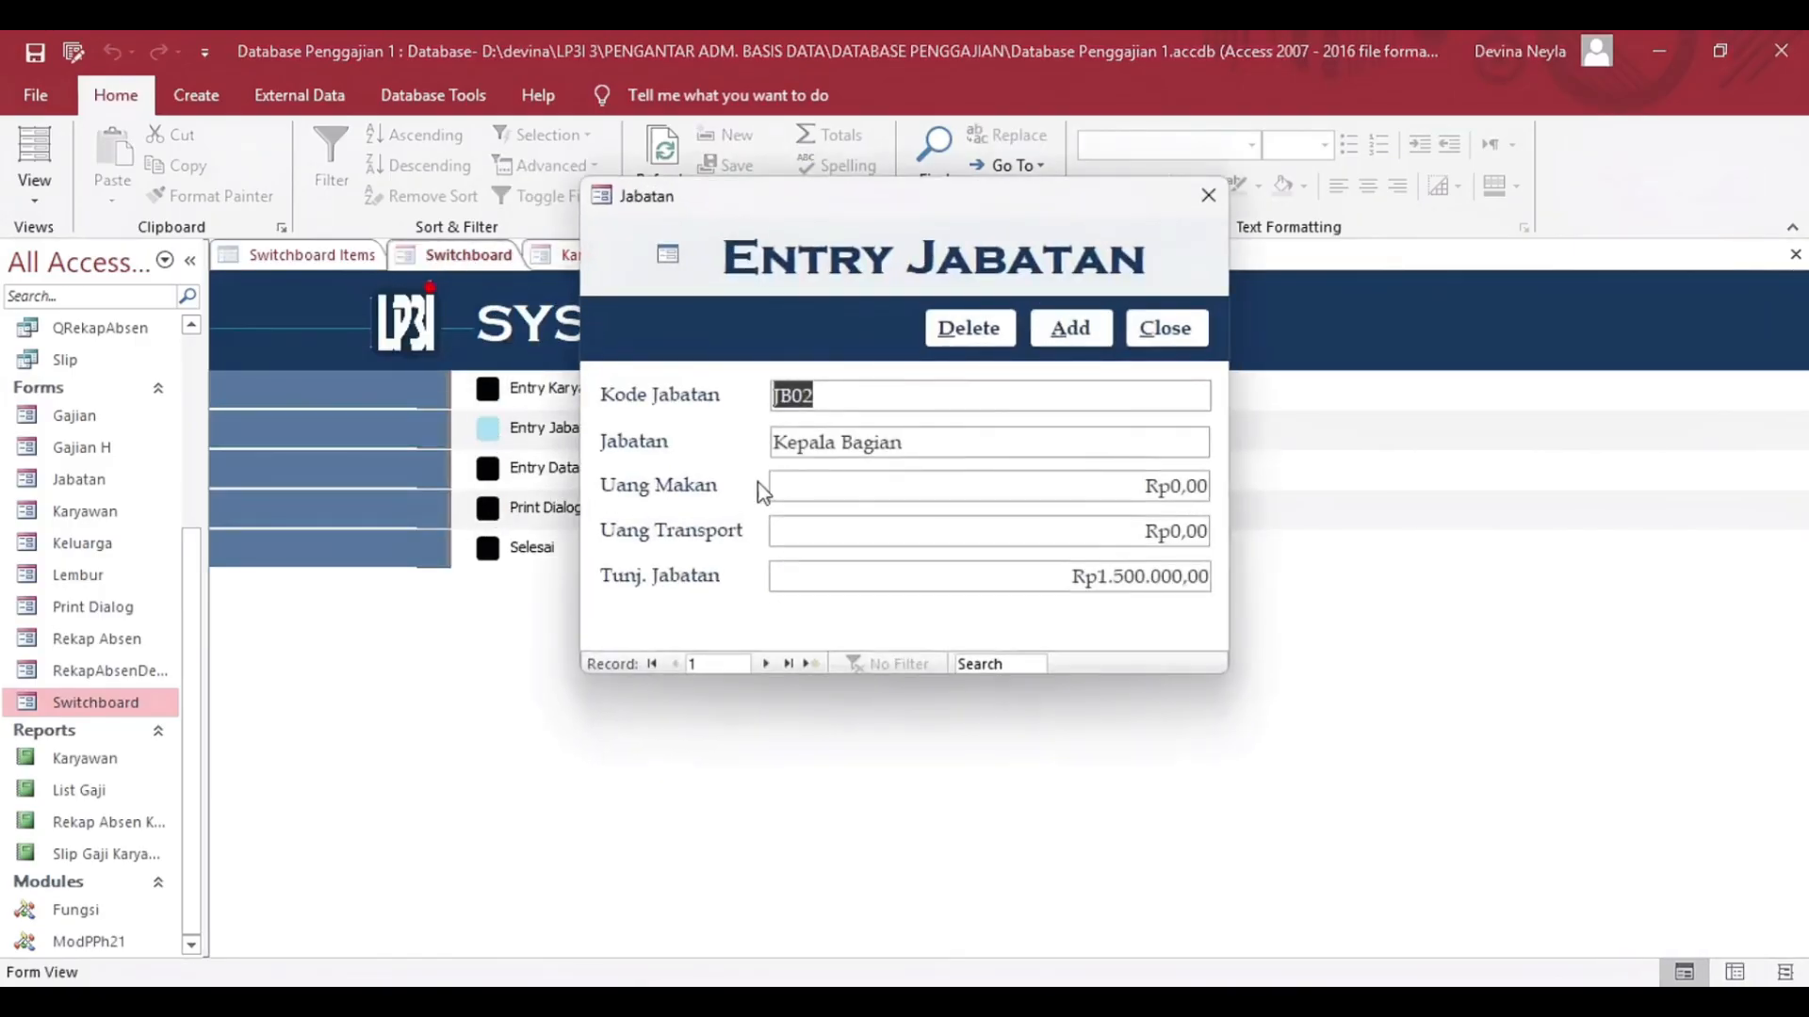
click(1207, 198)
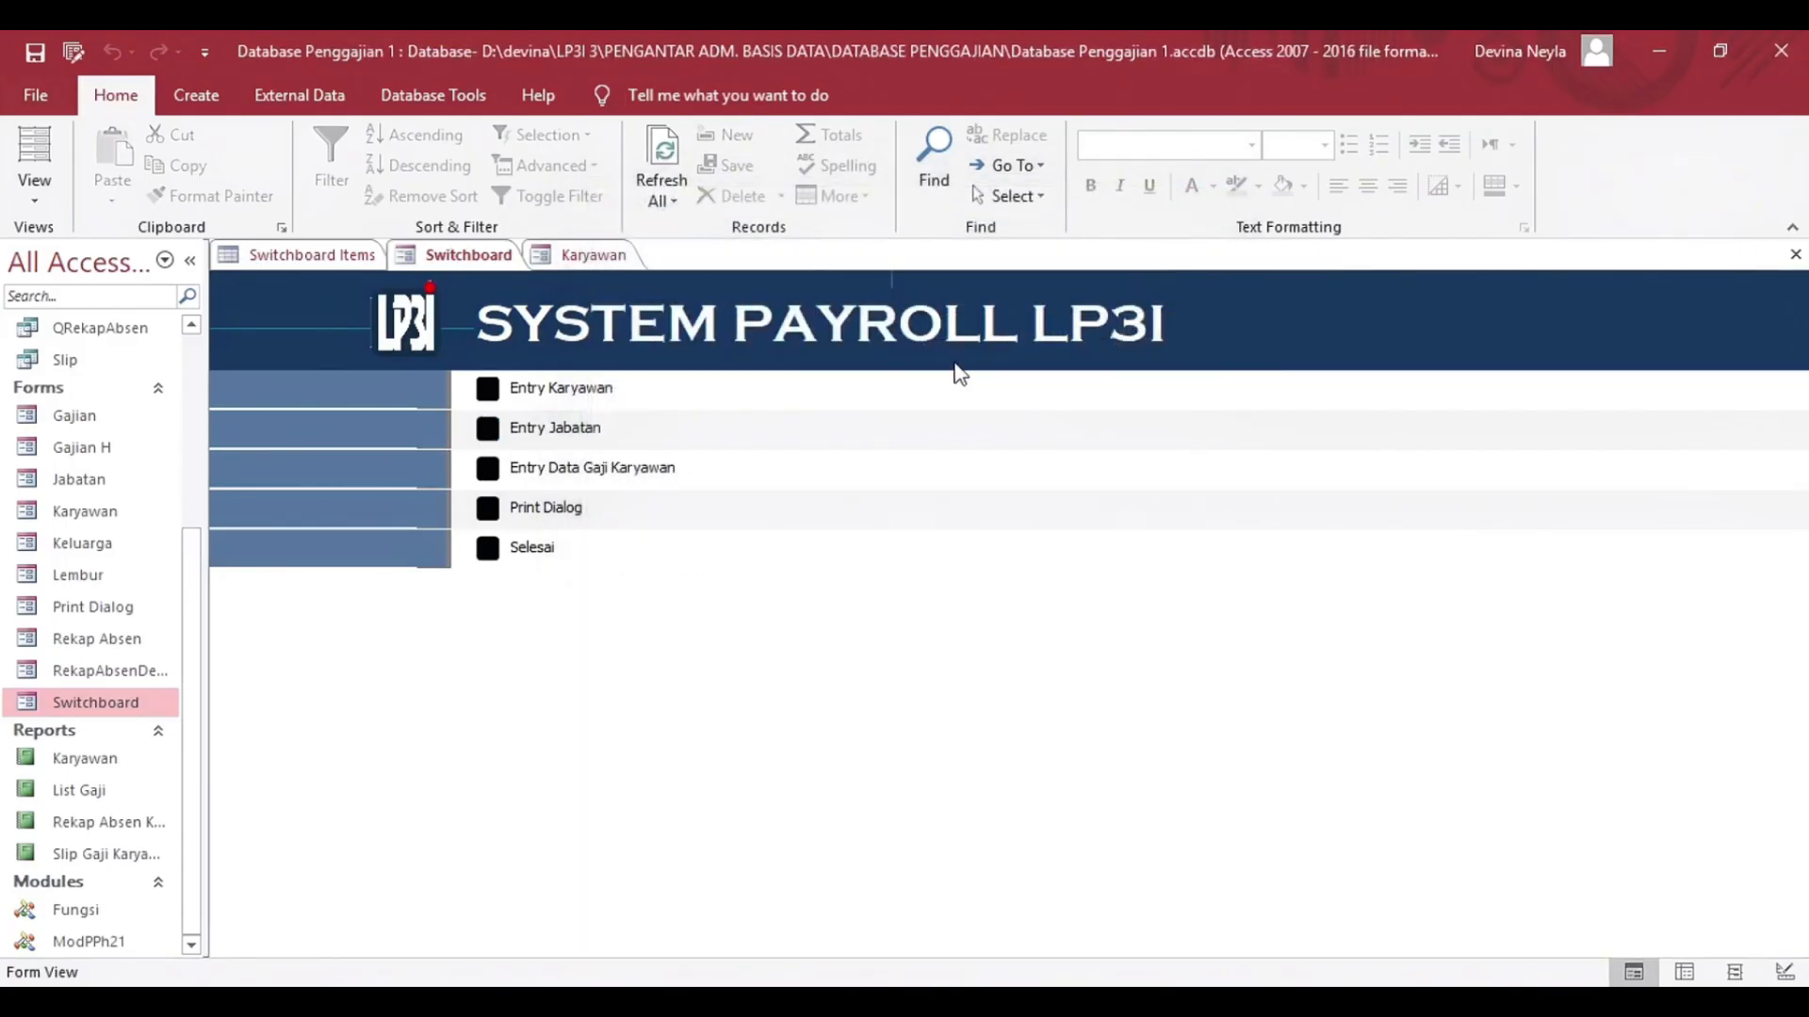
Test the Selesai item to exit the database, and reopen the Switchboard form in the reopened database.
click(492, 546)
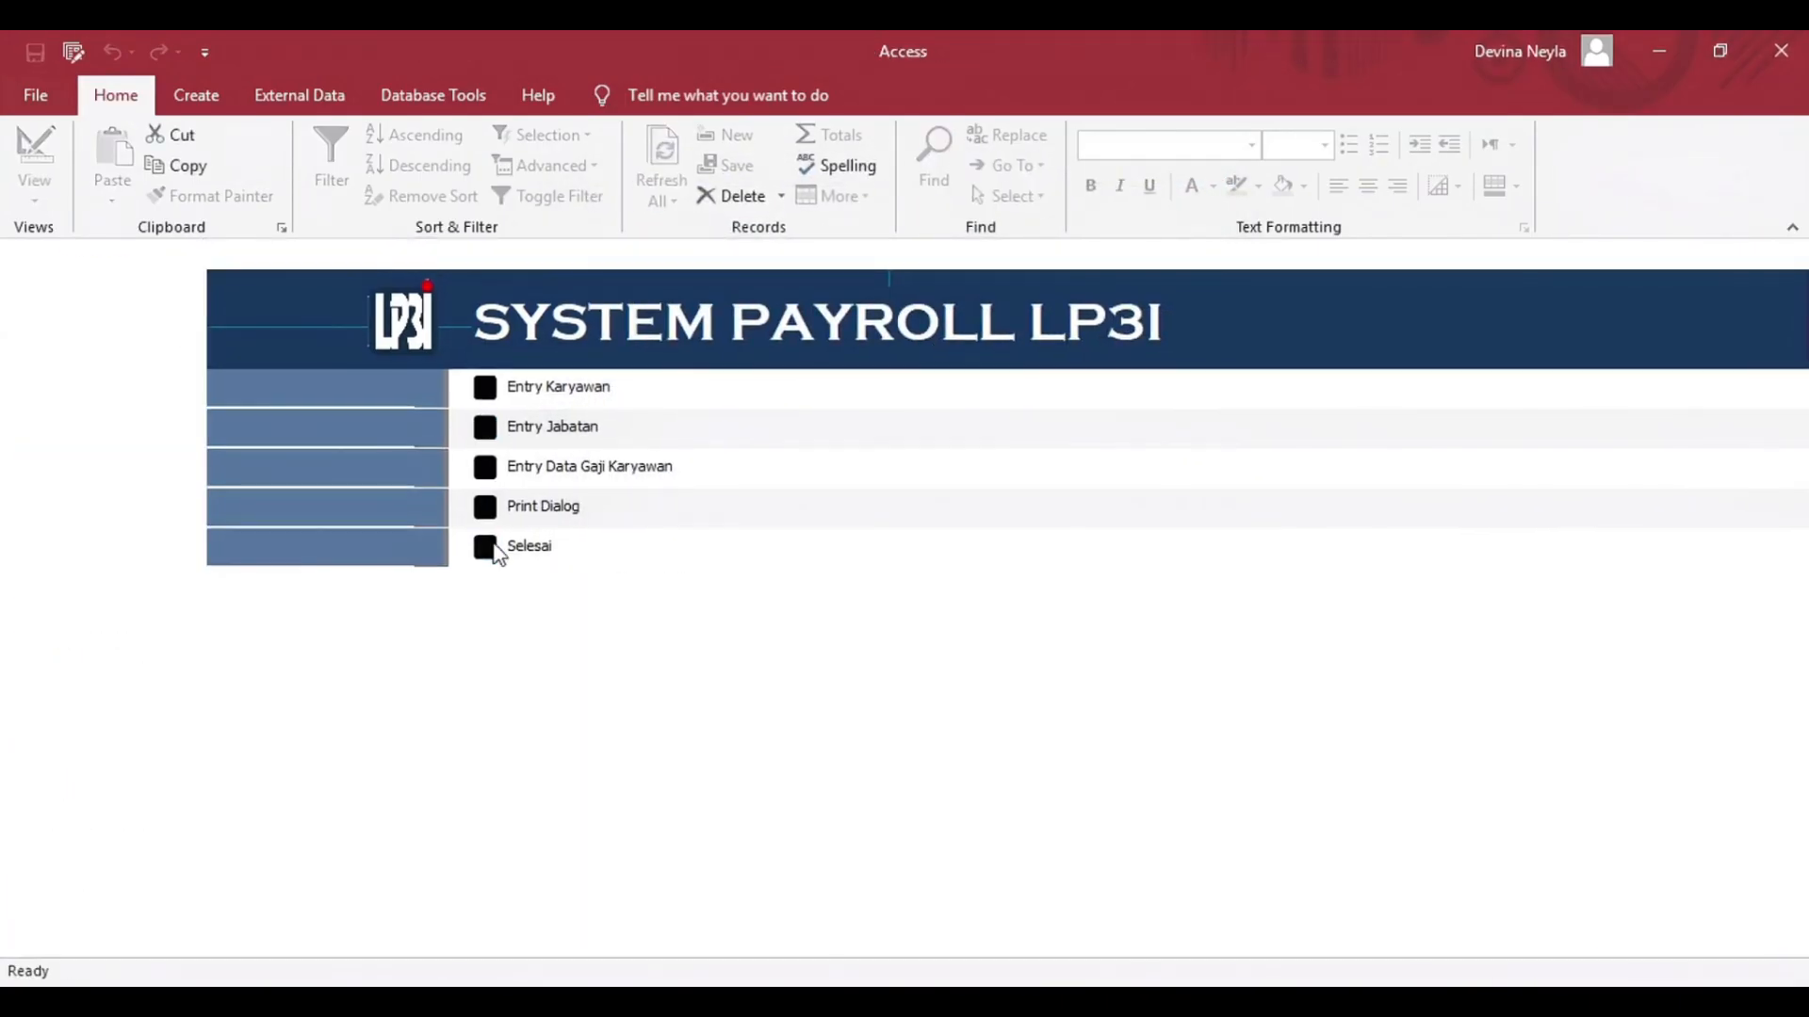
click(407, 606)
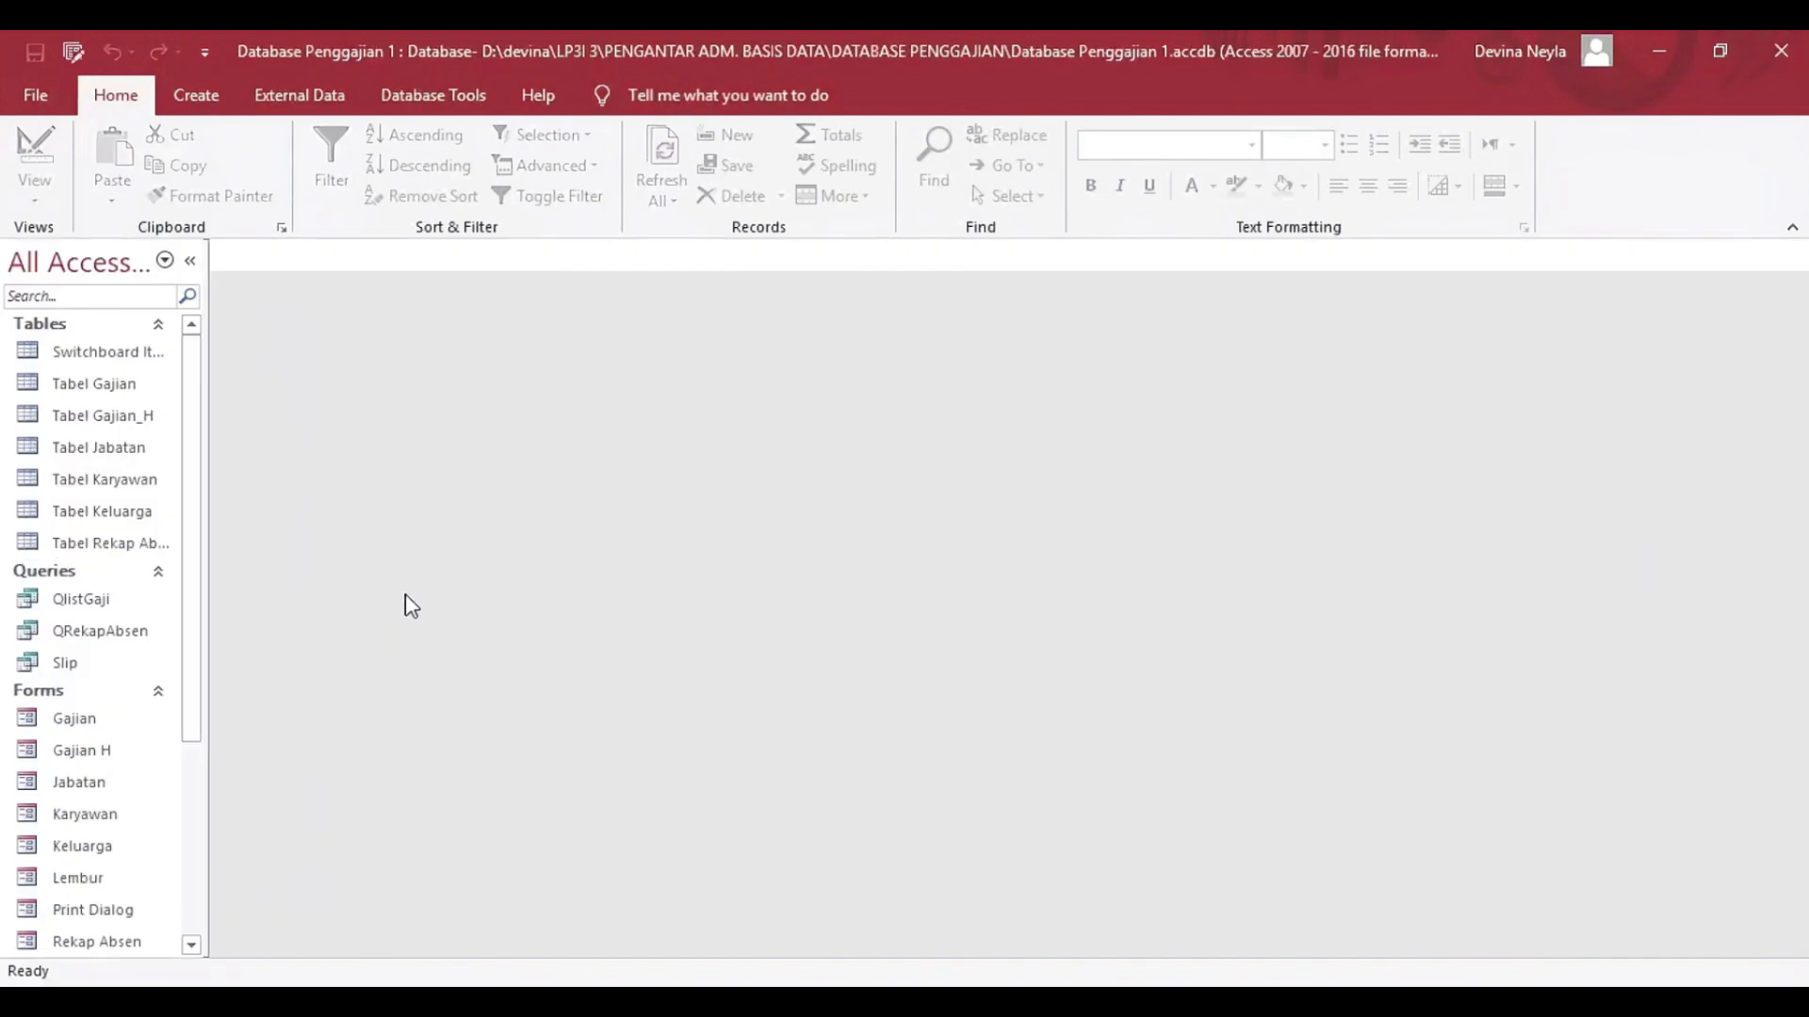
double_click(118, 816)
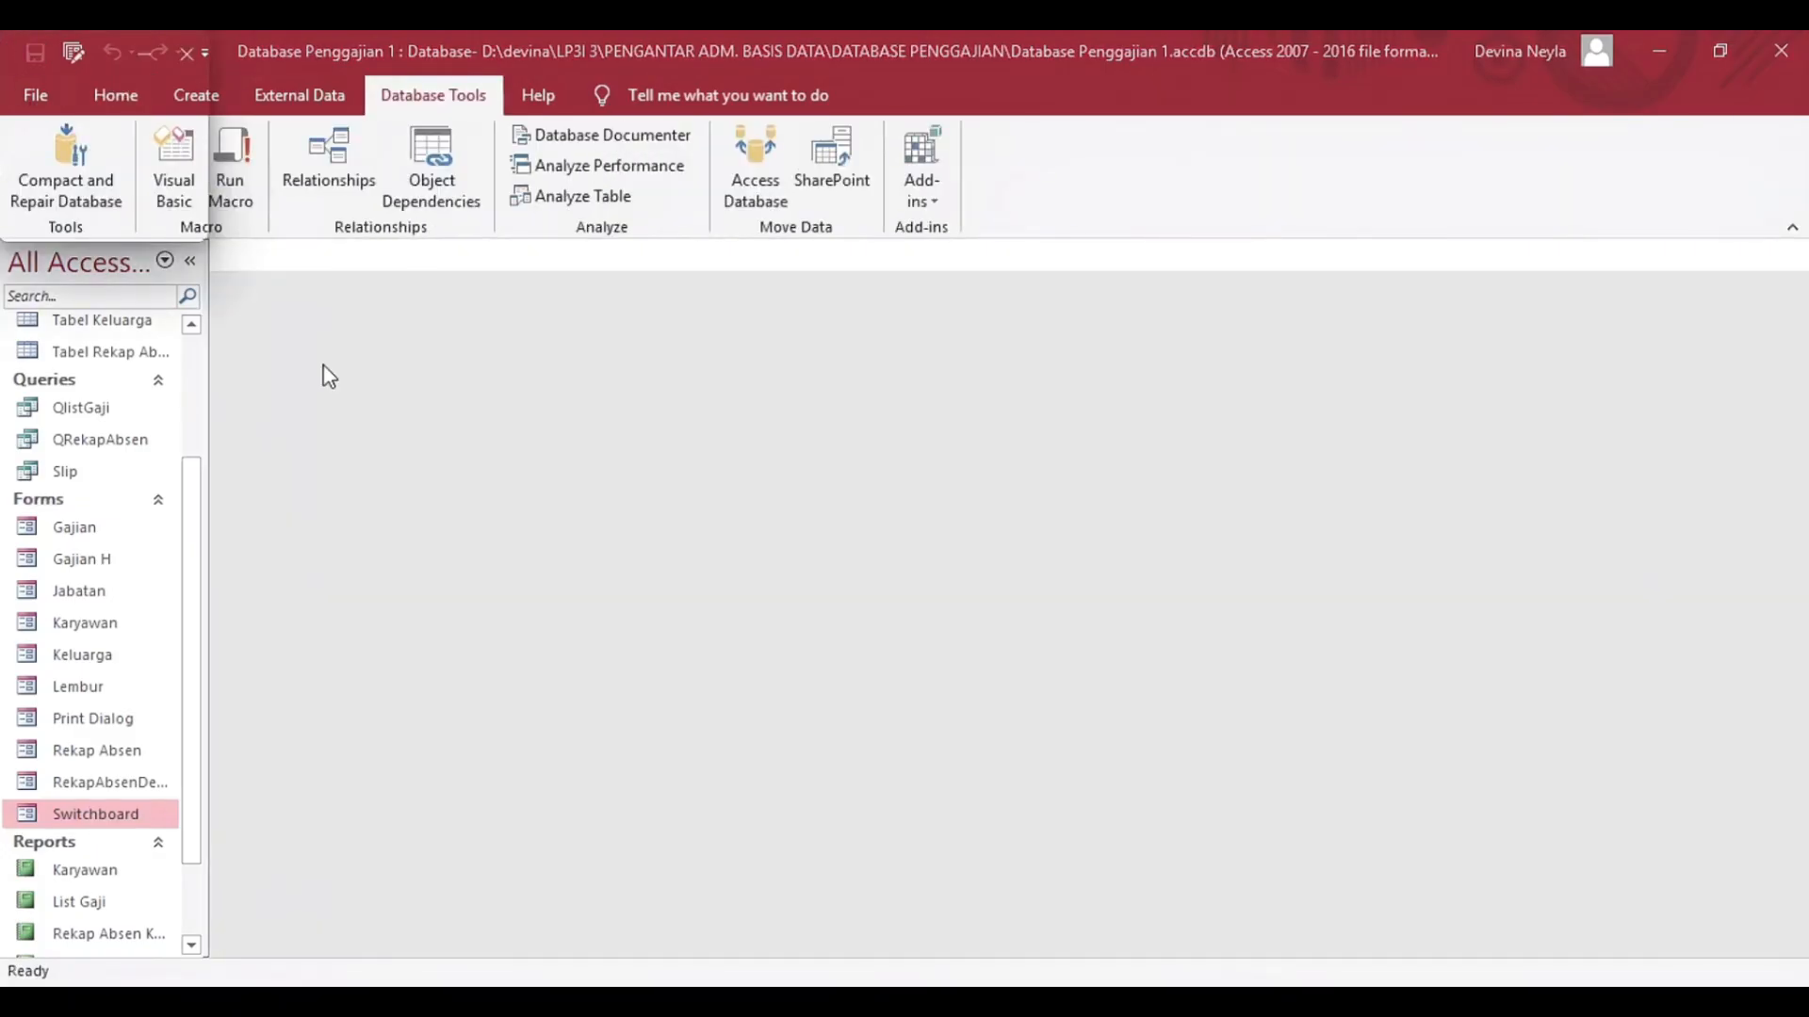
Save the database as an ACCDE file named Database Penggajian 1 in the DATABASE PENGGAJIAN folder.
click(36, 96)
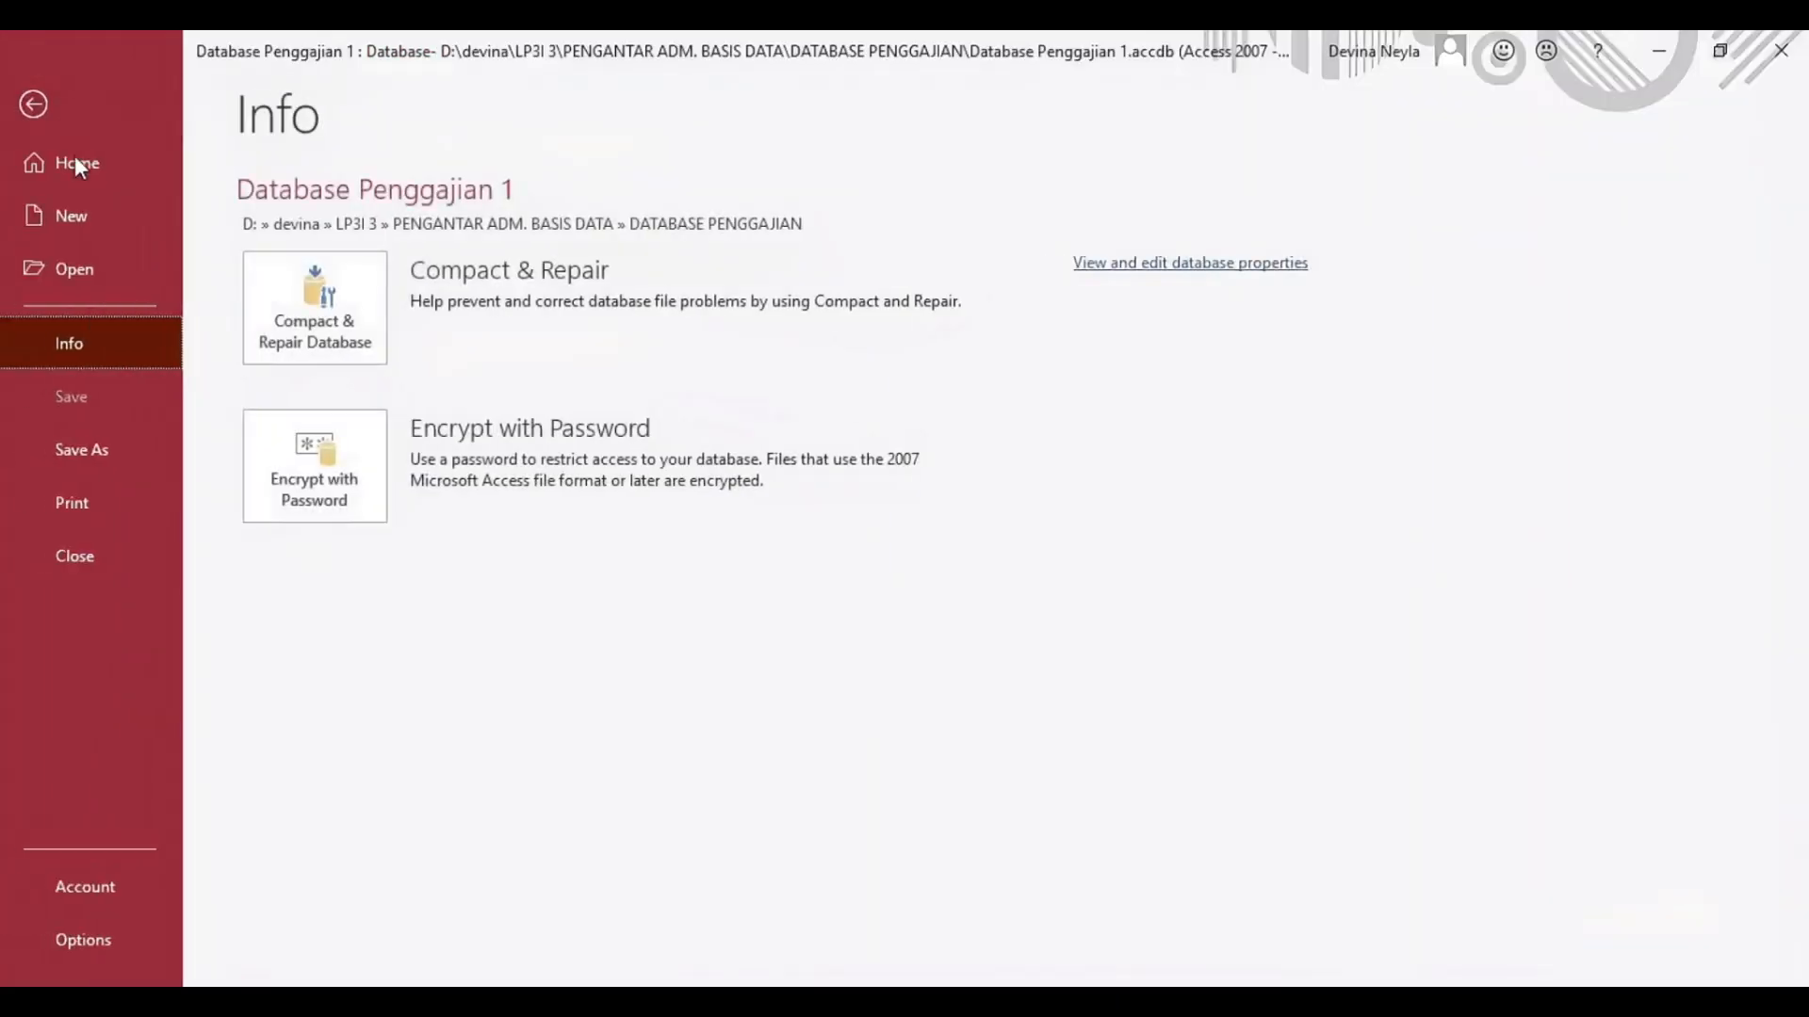
click(81, 450)
click(1131, 454)
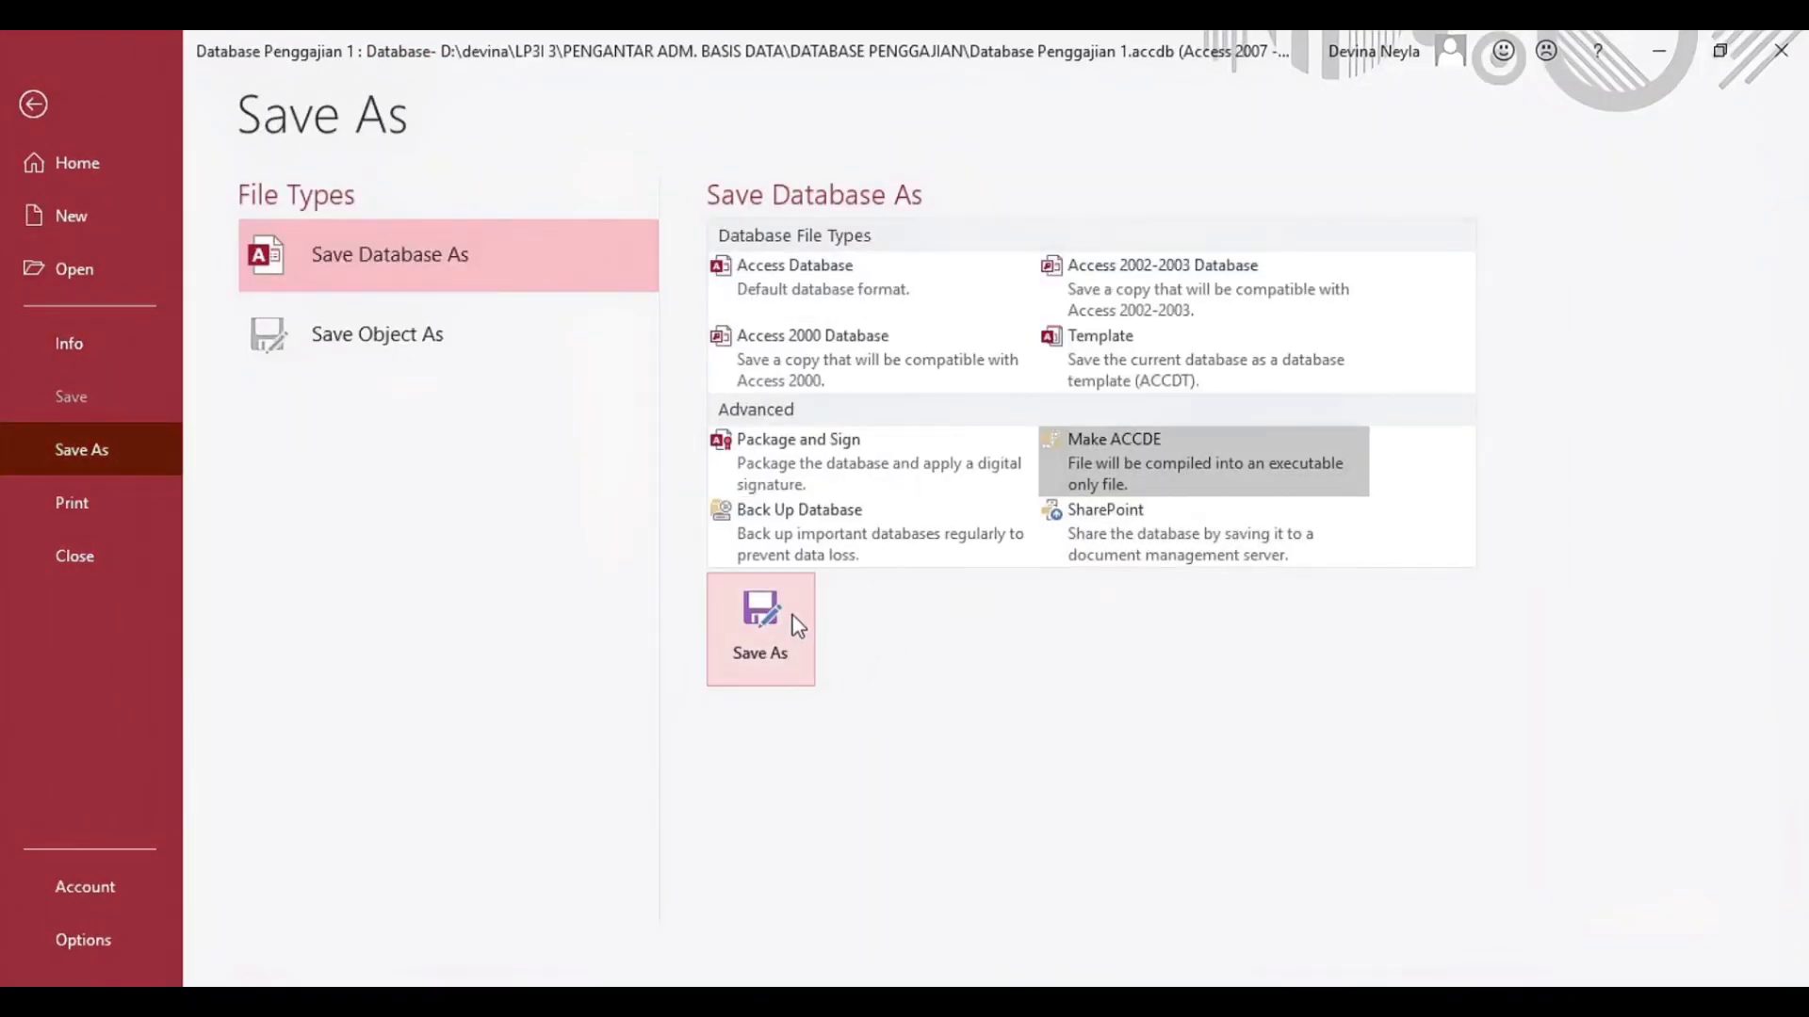
click(792, 623)
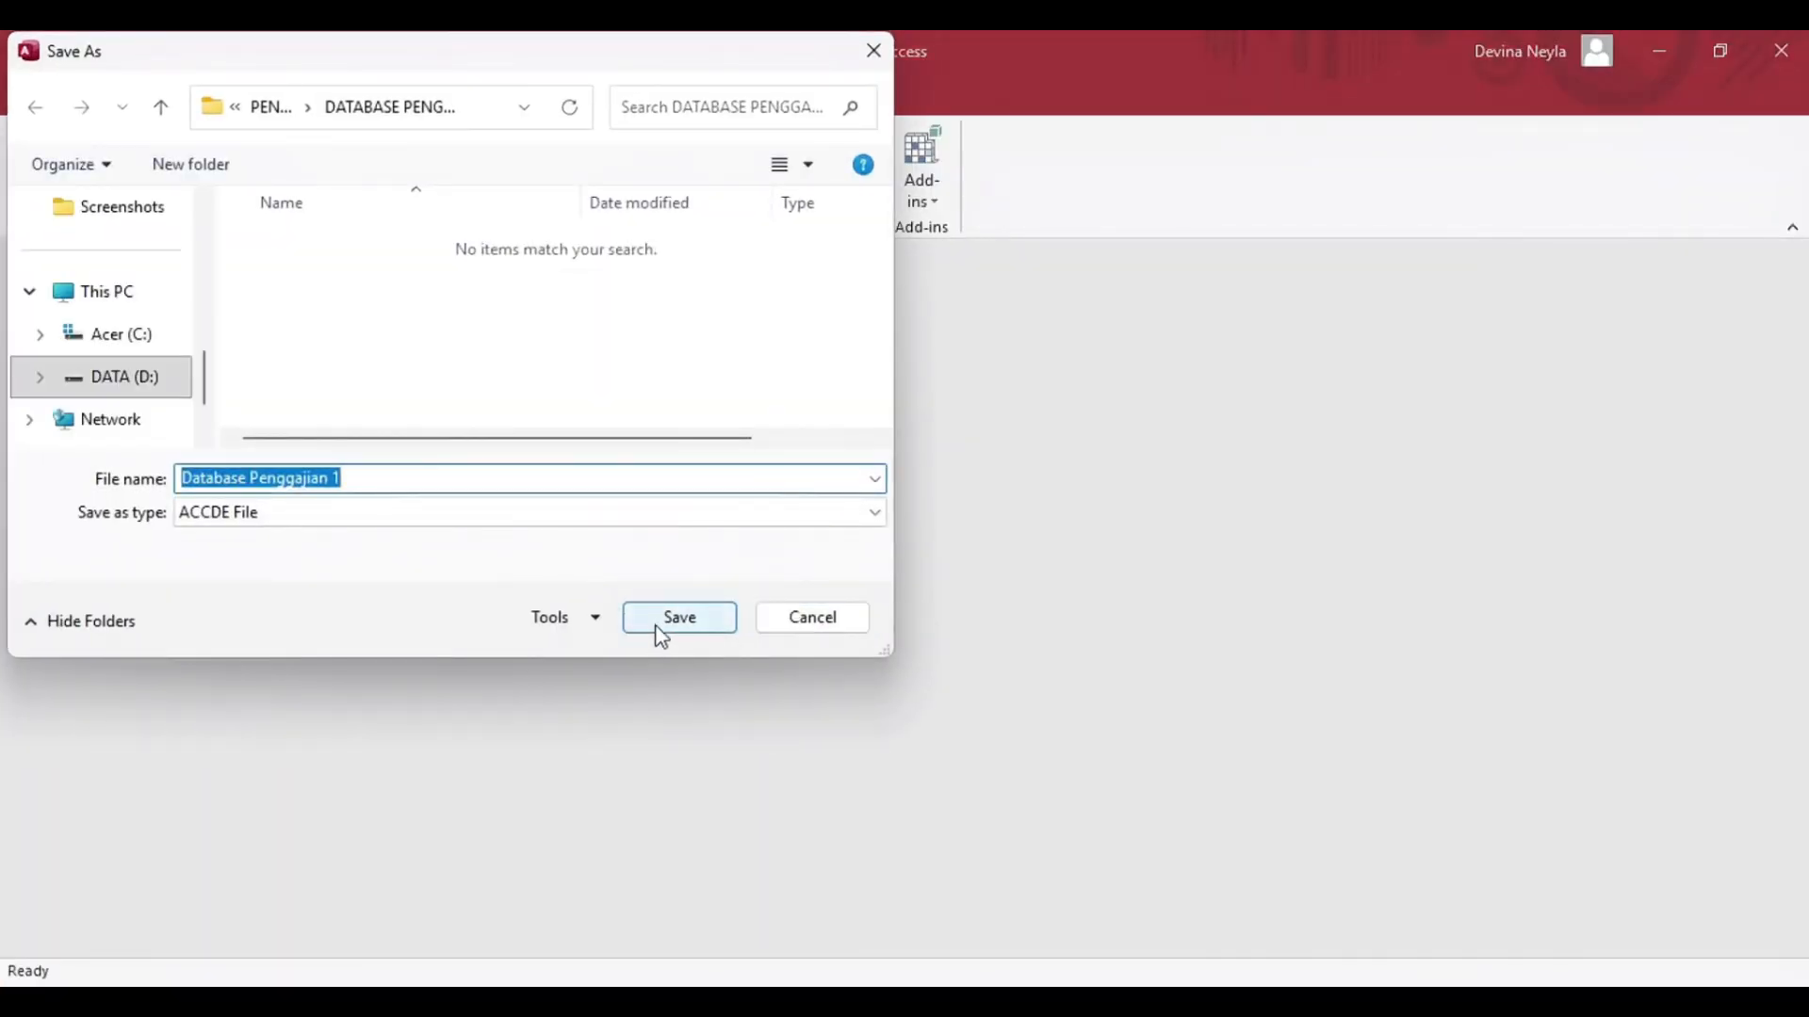
click(661, 612)
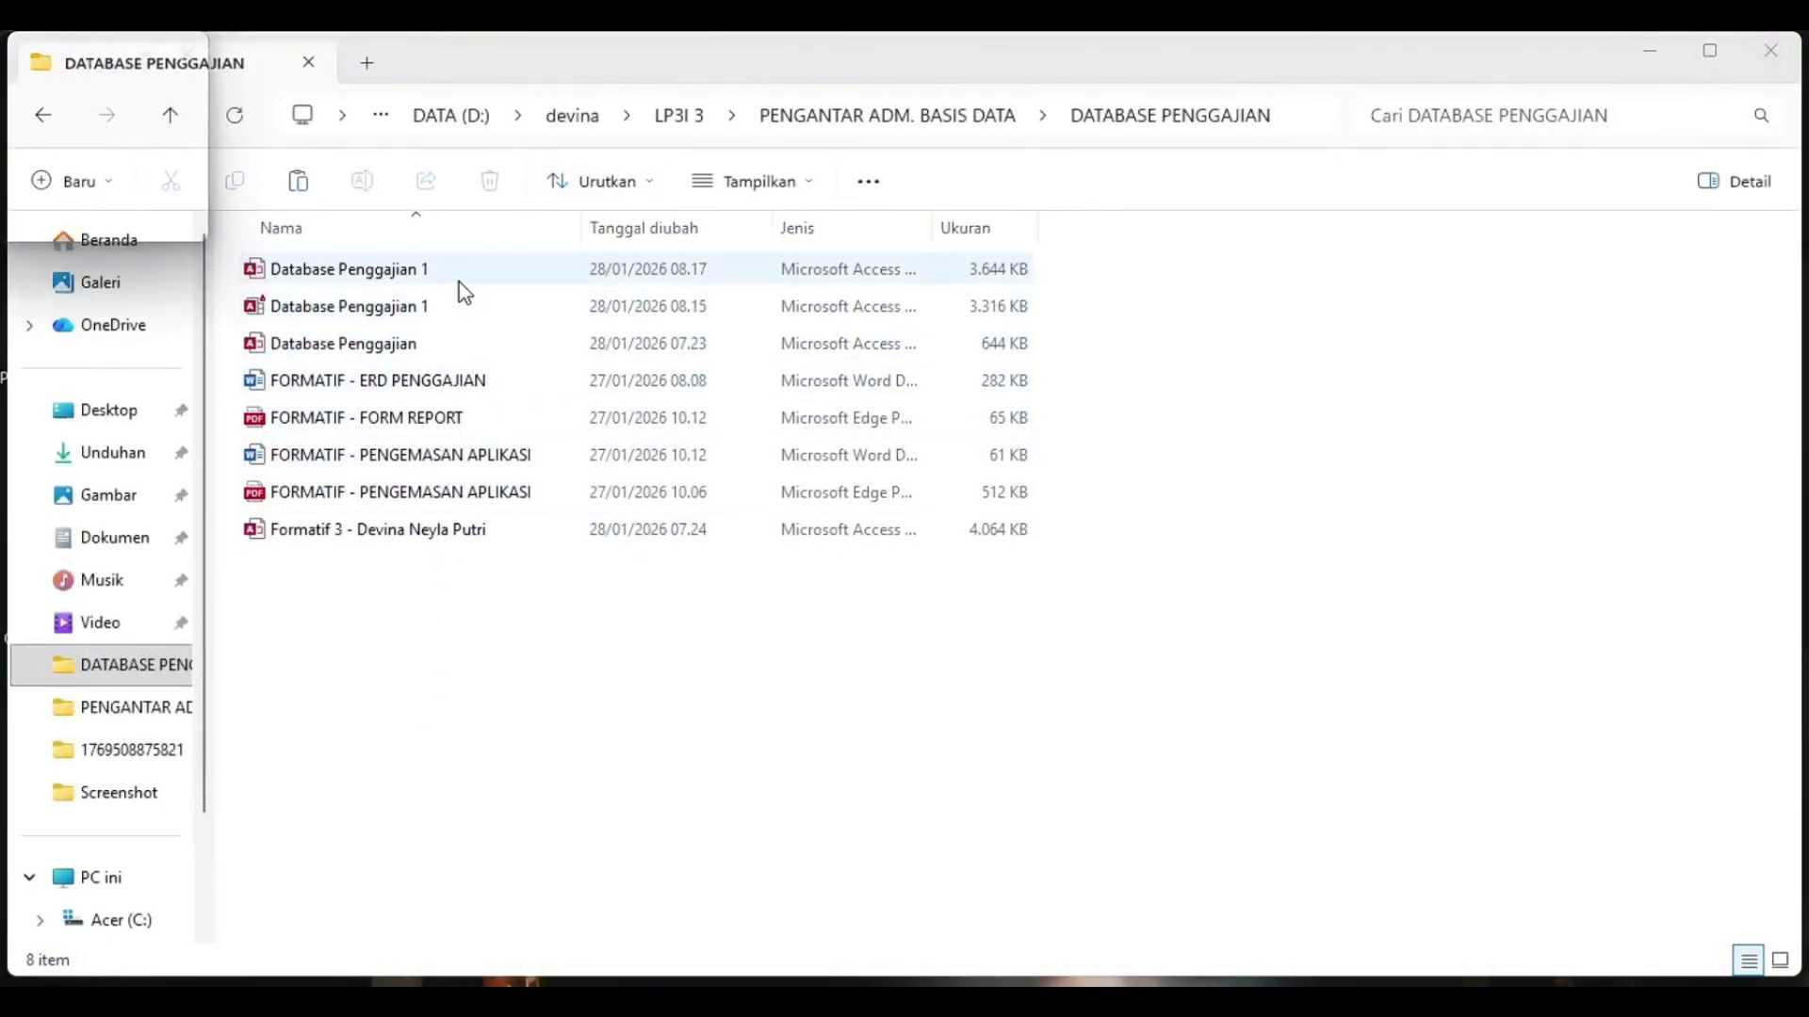
Open the Database Penggajian 1 ACCDE file from its folder in File Explorer, accepting the security notice, and reopen it the same way.
double_click(453, 307)
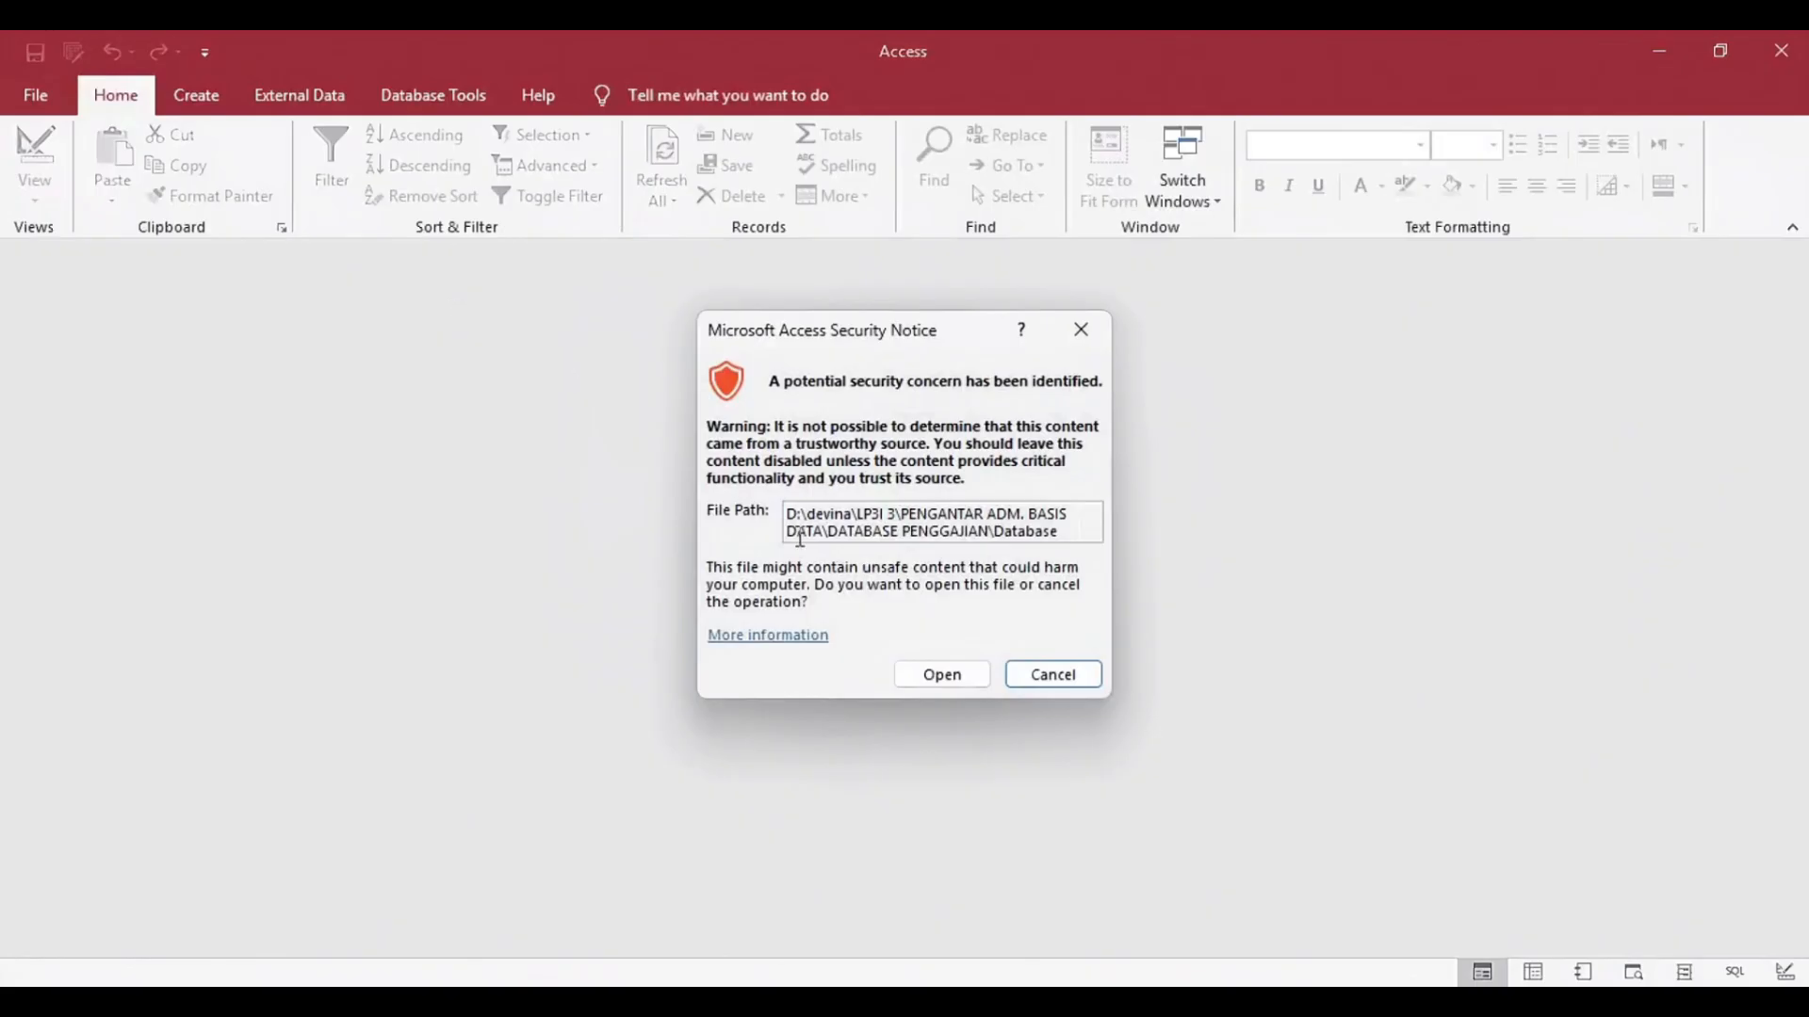
click(954, 675)
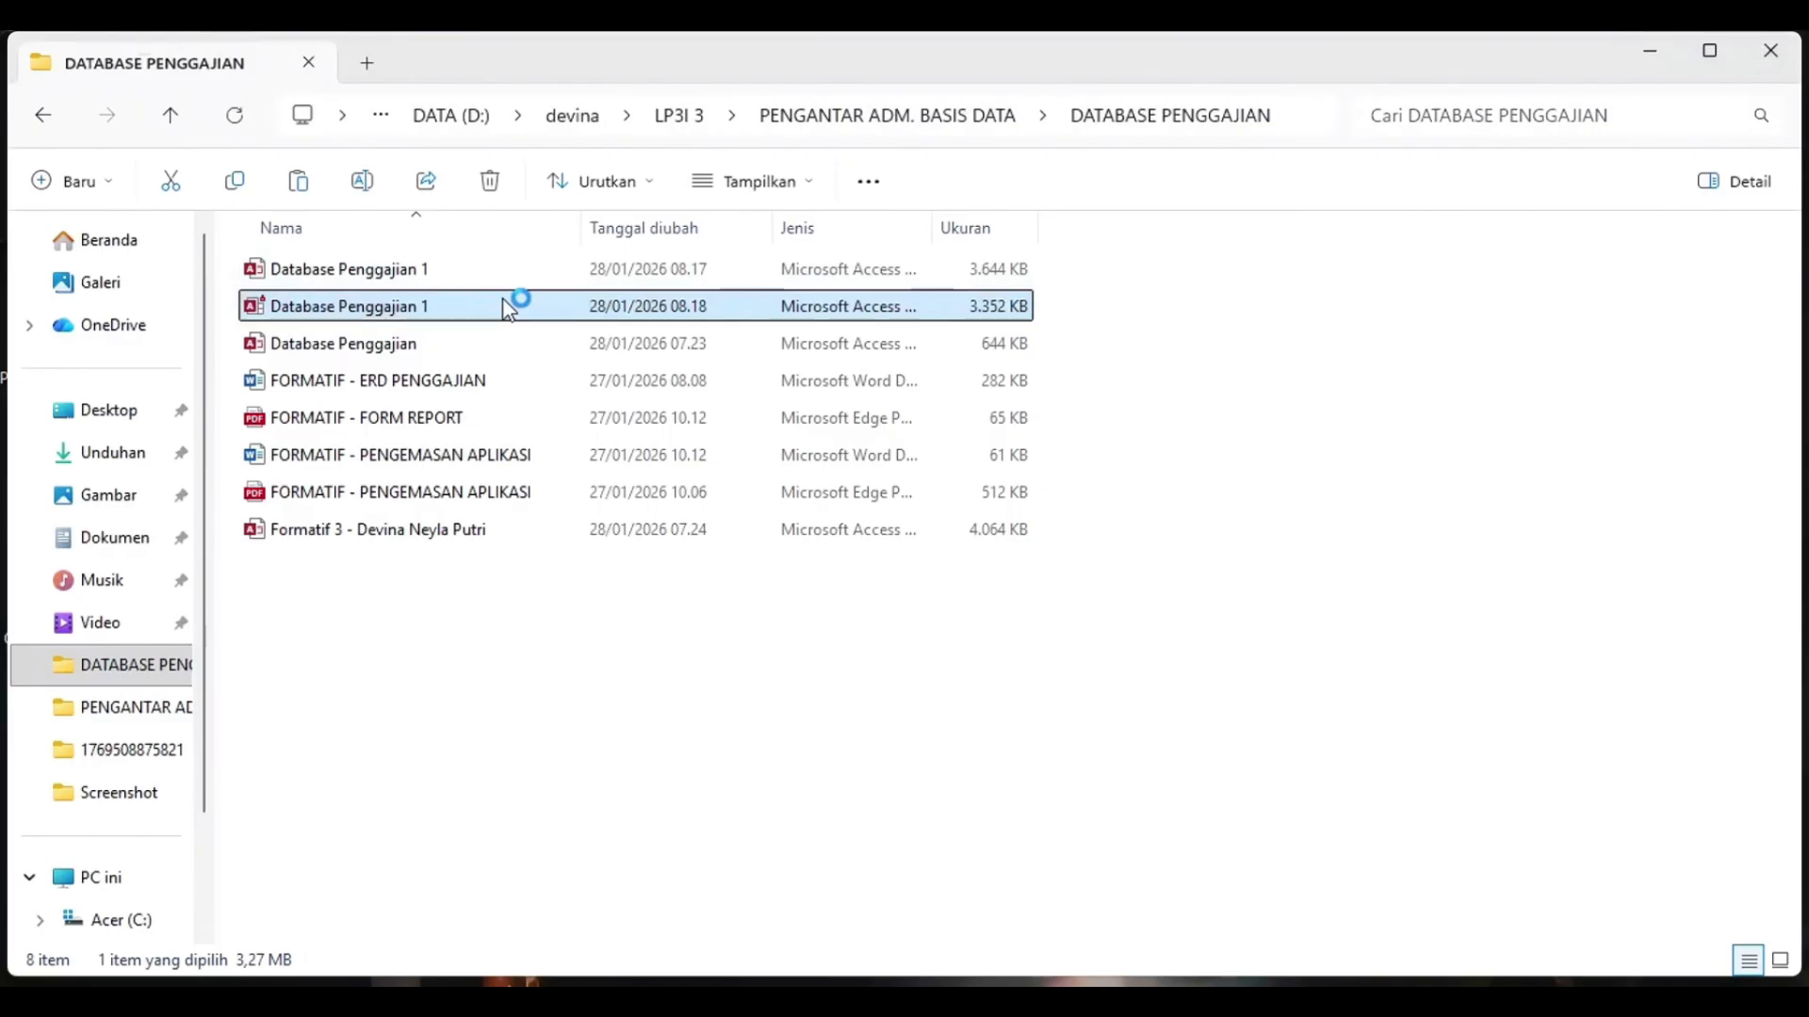
double_click(517, 303)
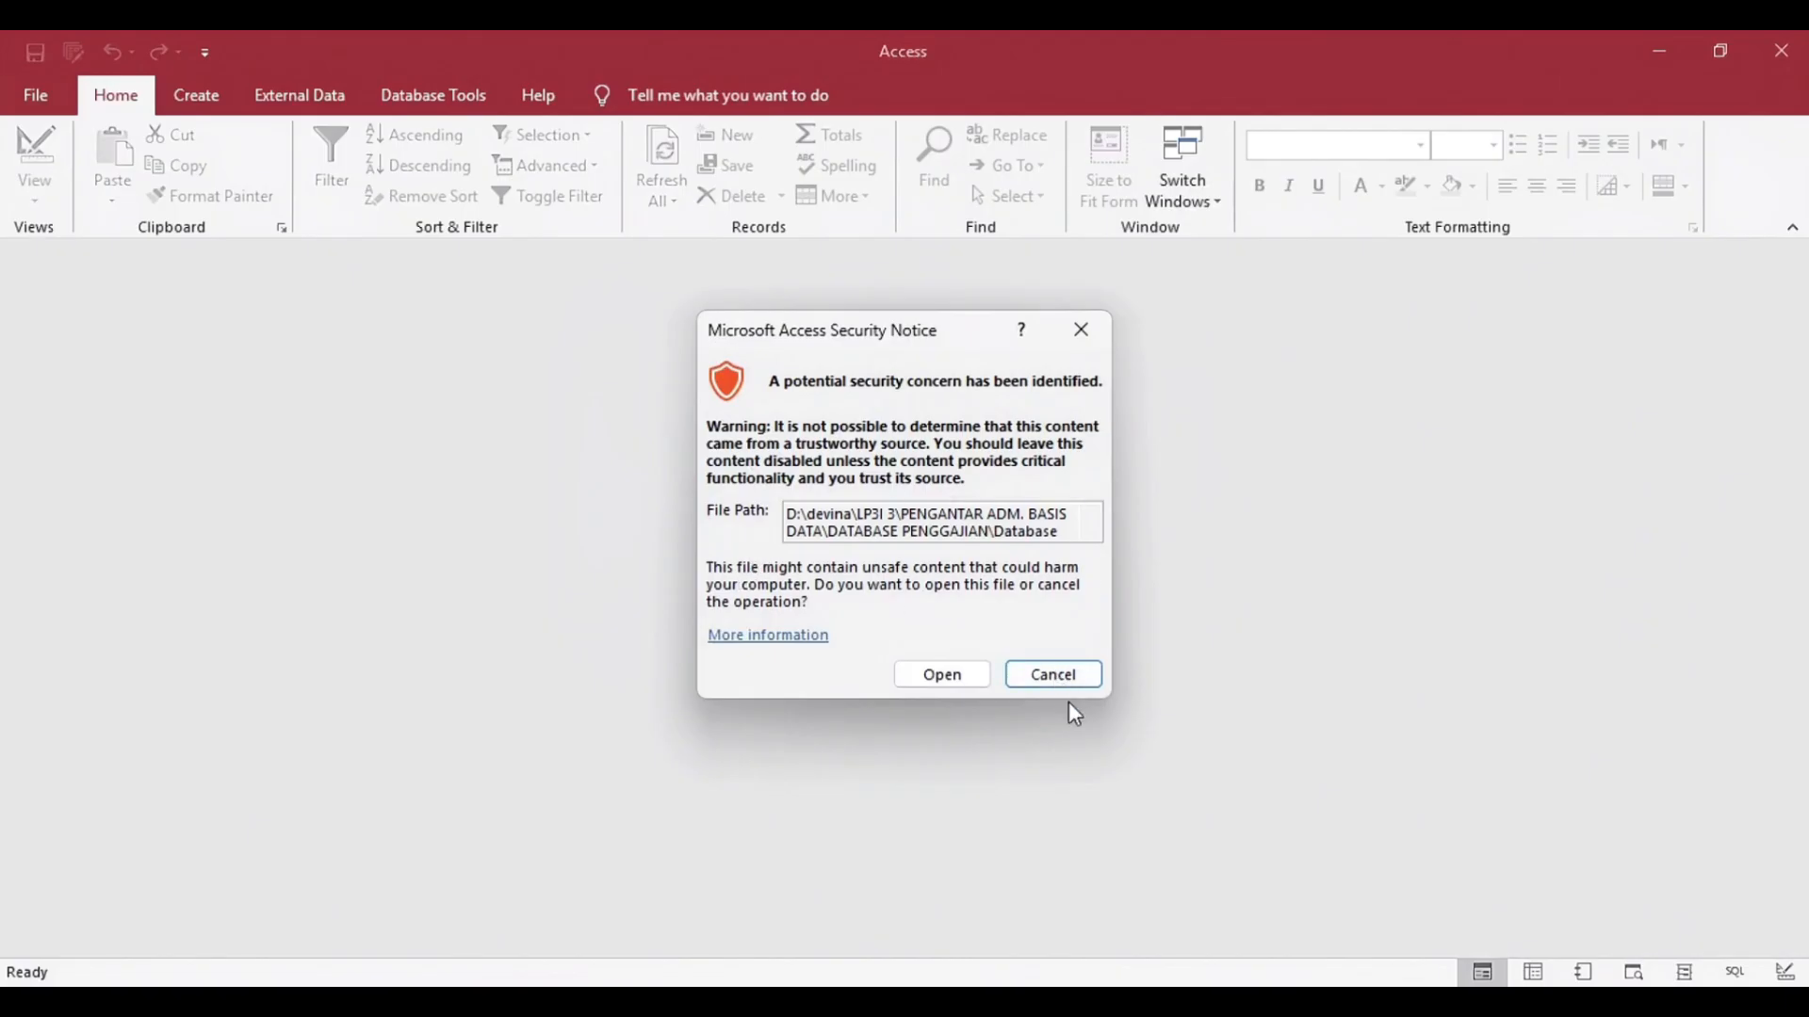
click(932, 675)
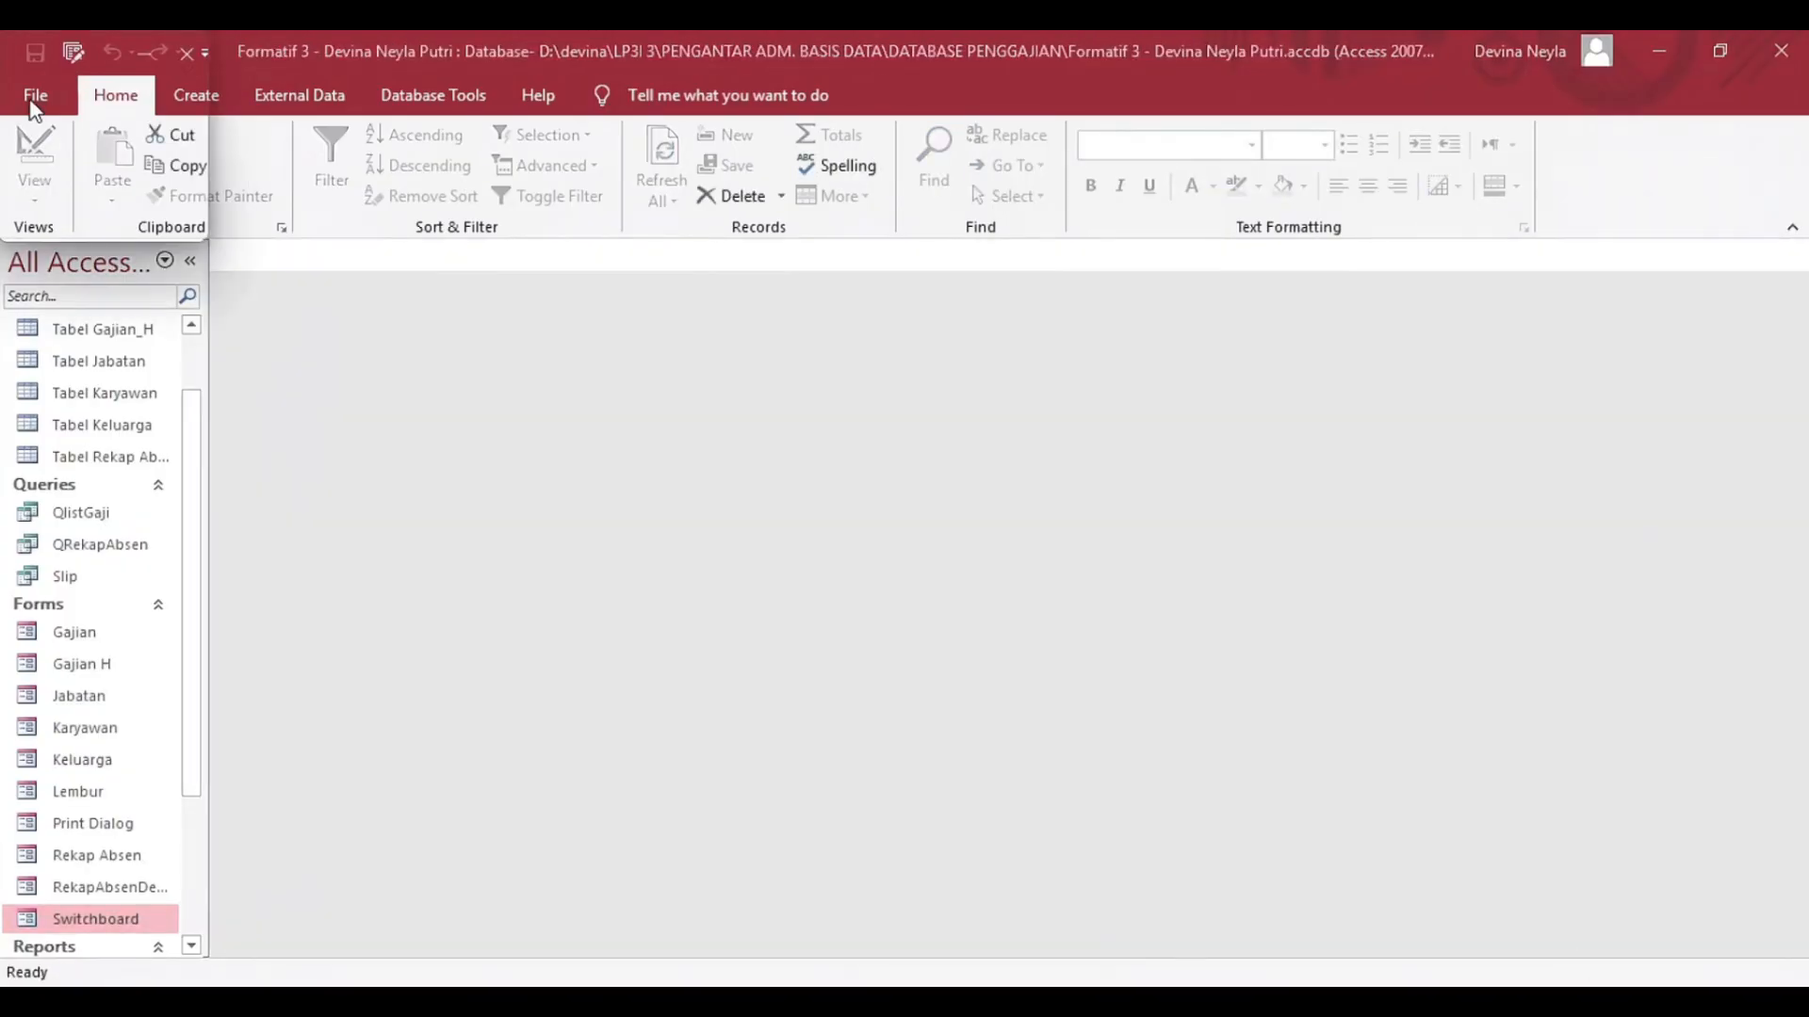
Set the current database's application title to Aplikasi Penggajian in the Access options.
click(36, 95)
click(105, 935)
click(441, 160)
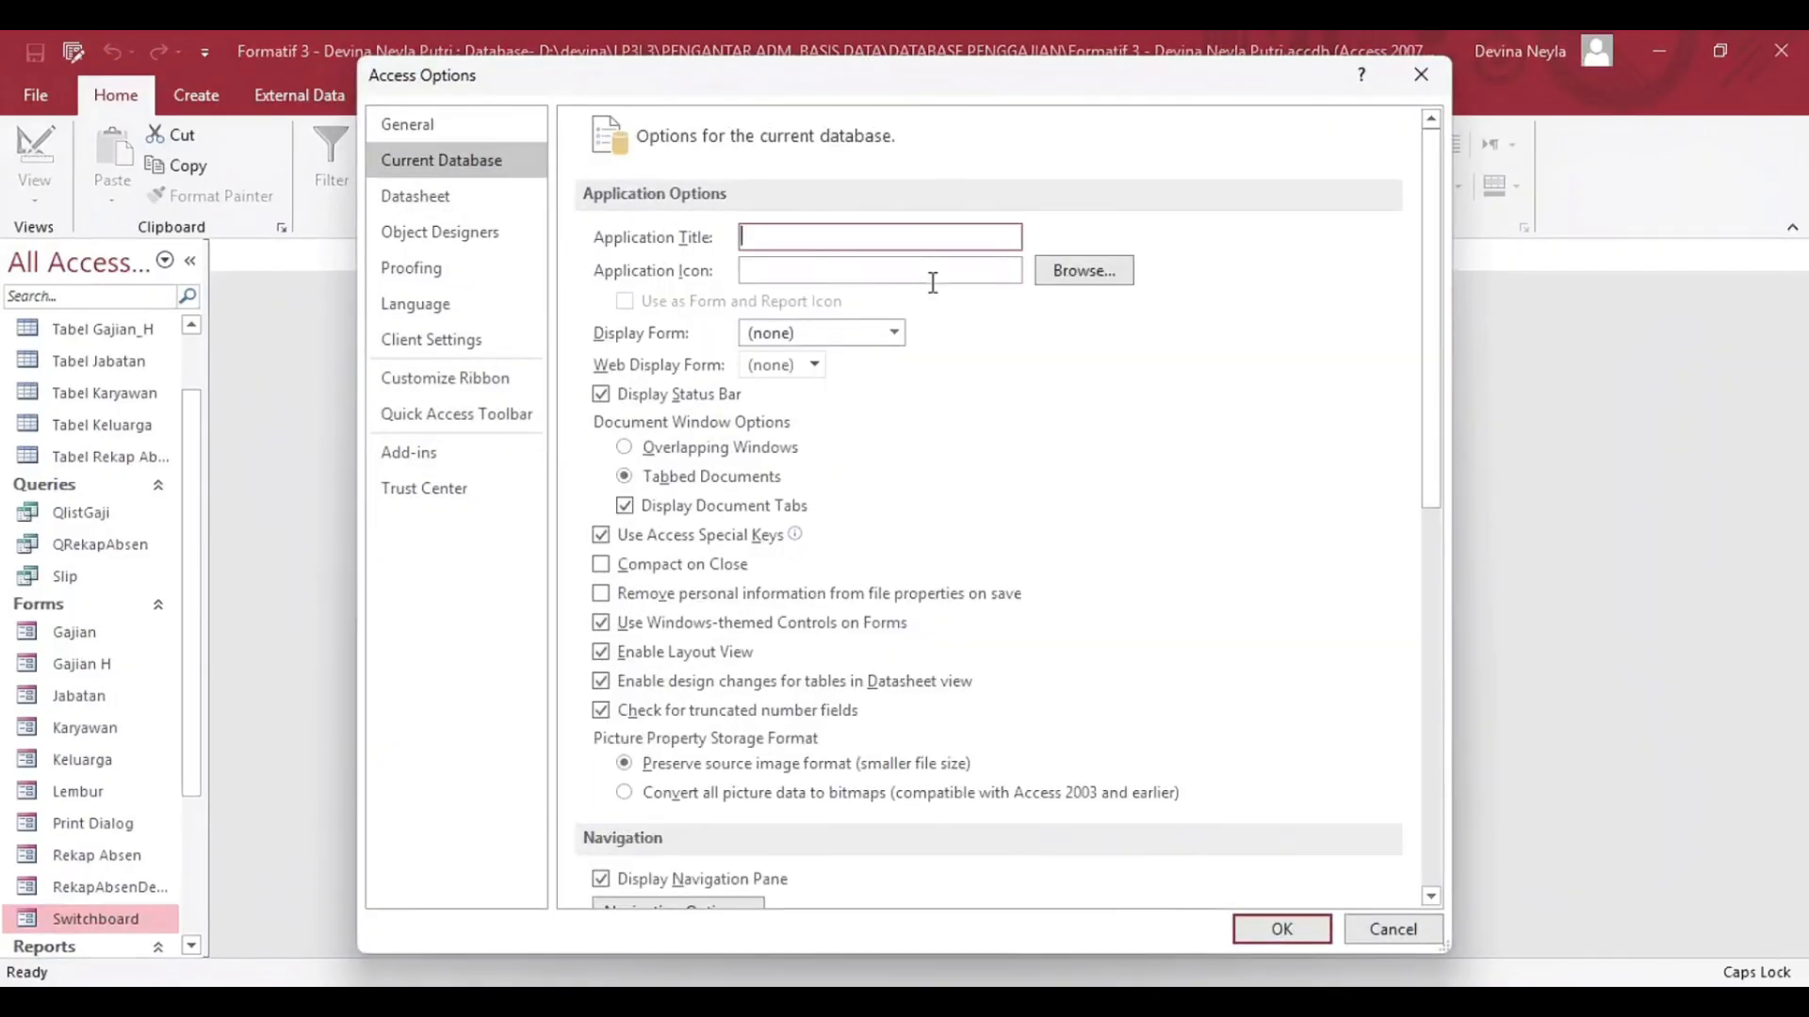
text(Aplikasi Penggajian)
click(1092, 272)
scroll(461, 472, down, 1)
click(471, 527)
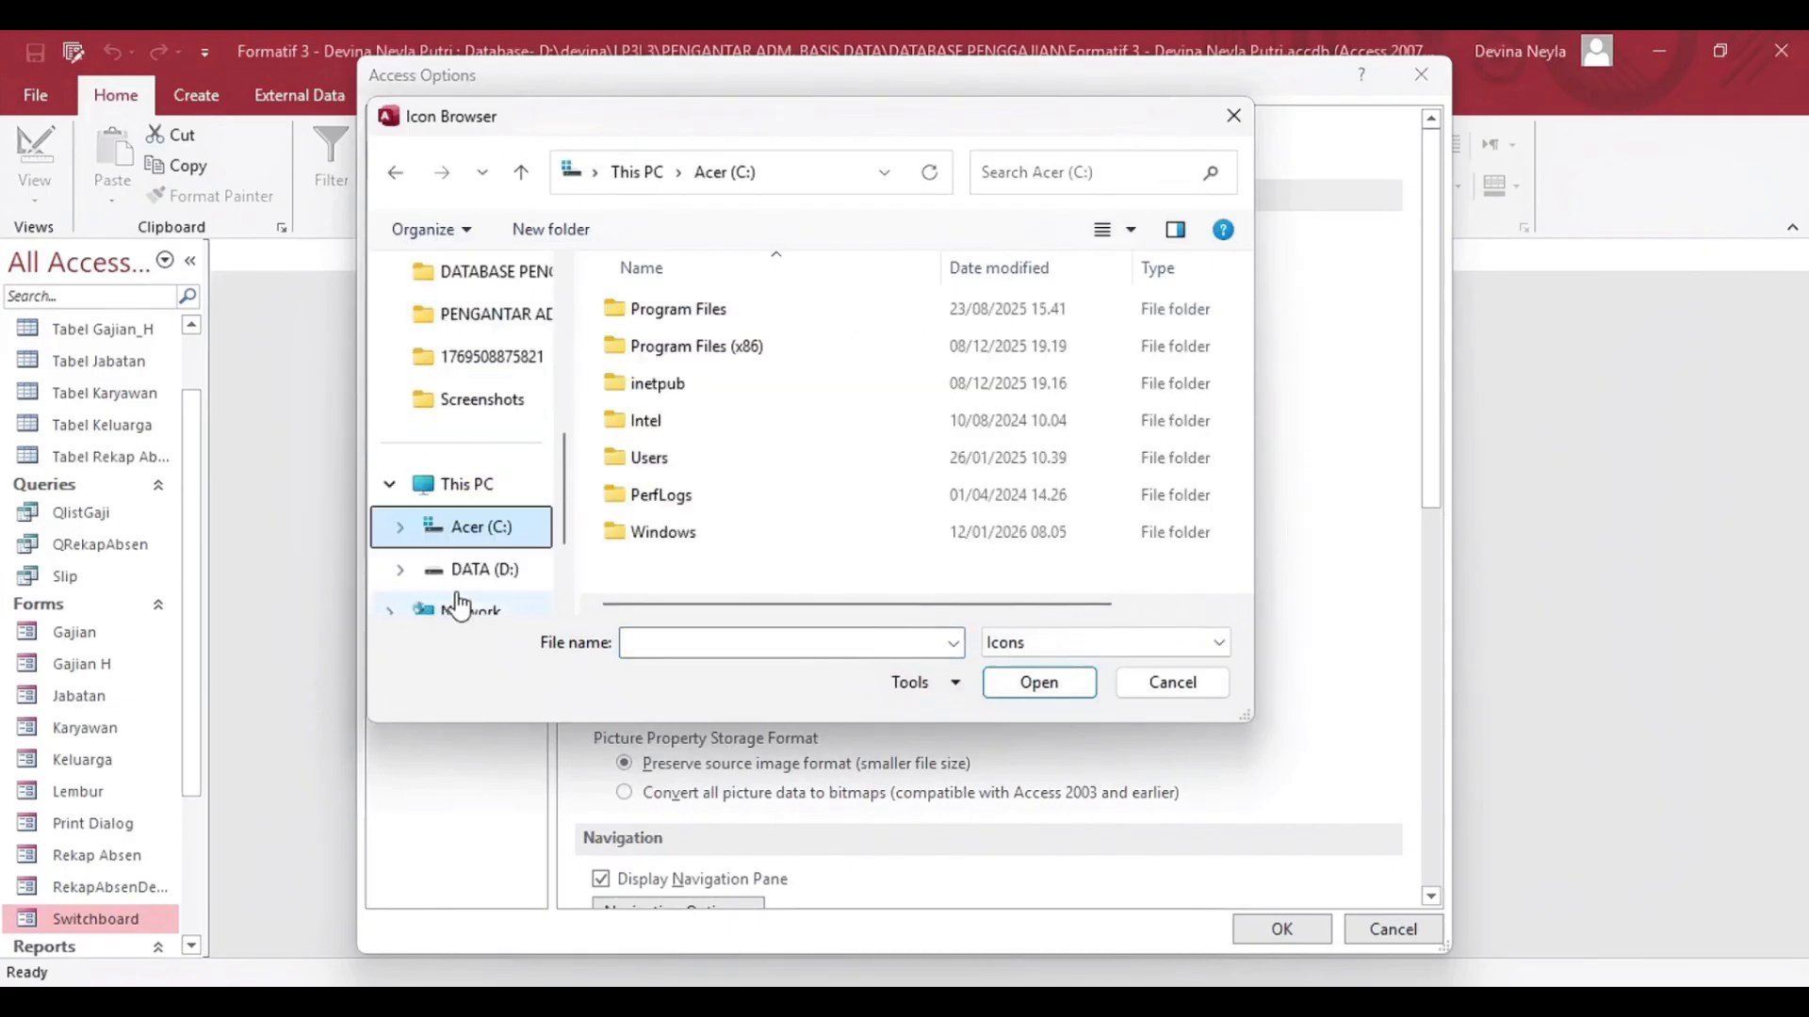
scroll(458, 595, down, 1)
click(471, 526)
click(1233, 116)
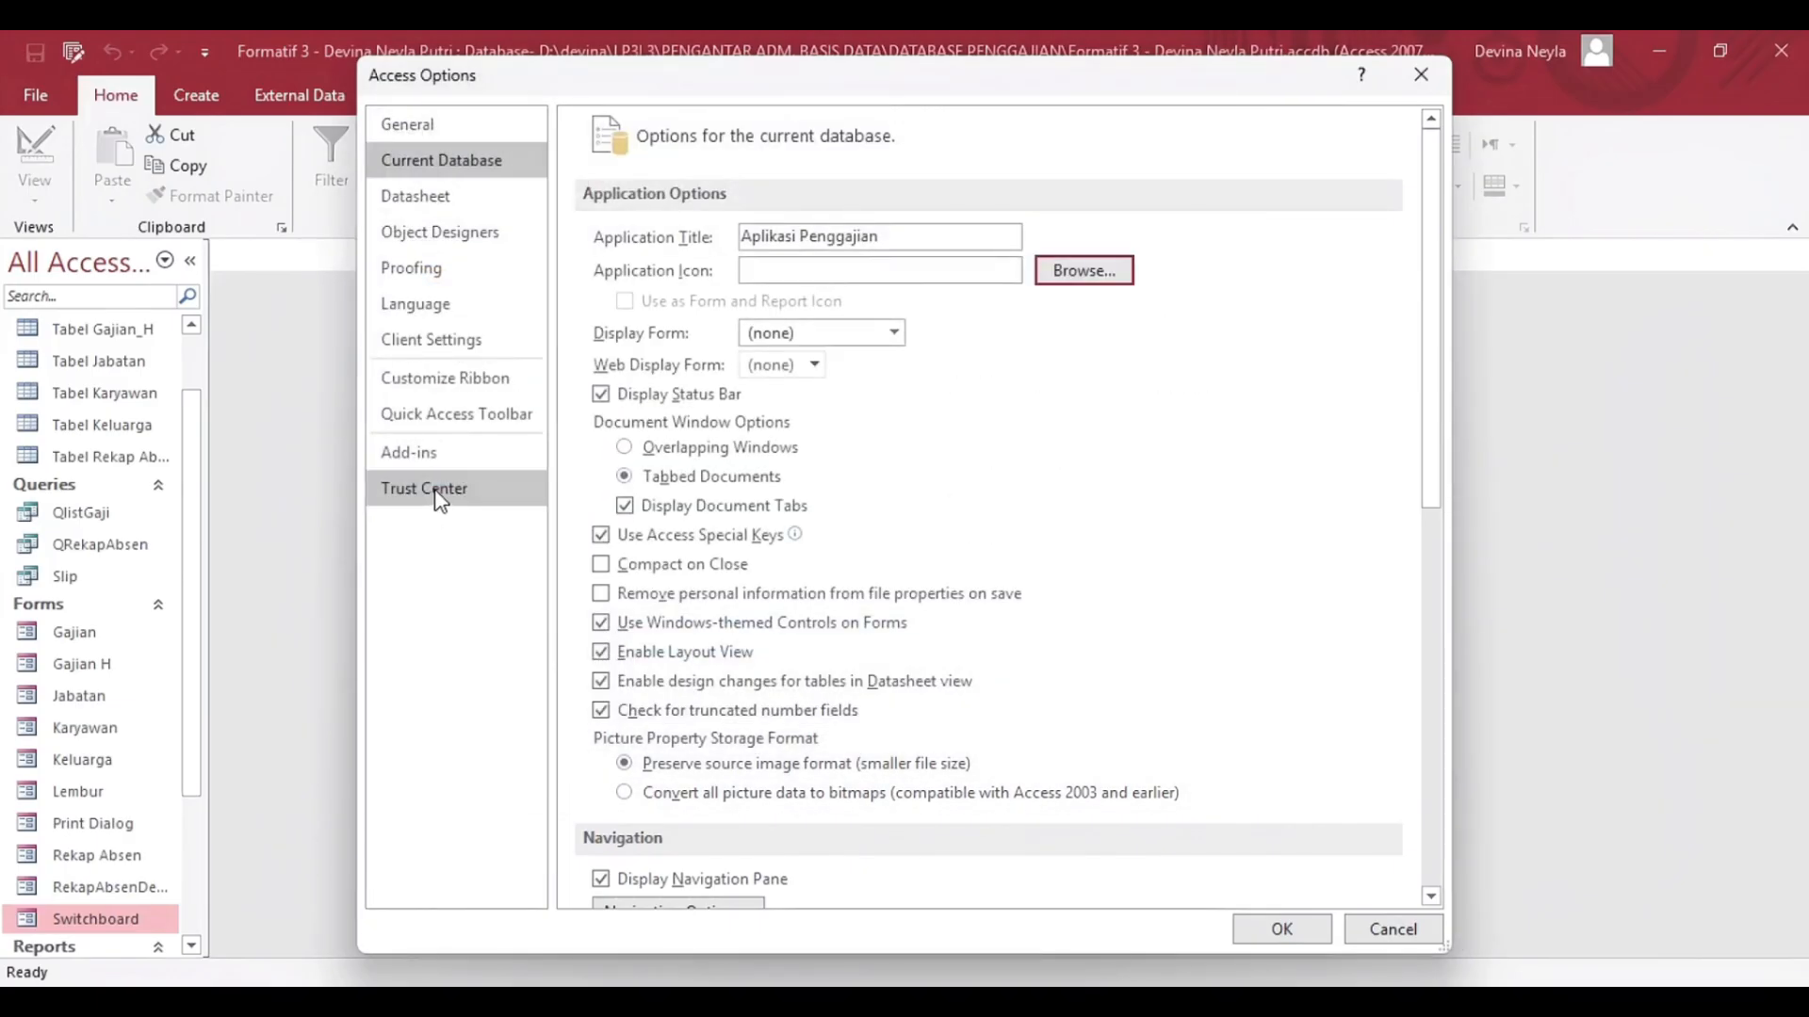
Set Switchboard as the database's display form and choose Overlapping Windows as the document window option.
click(882, 345)
click(848, 500)
click(702, 449)
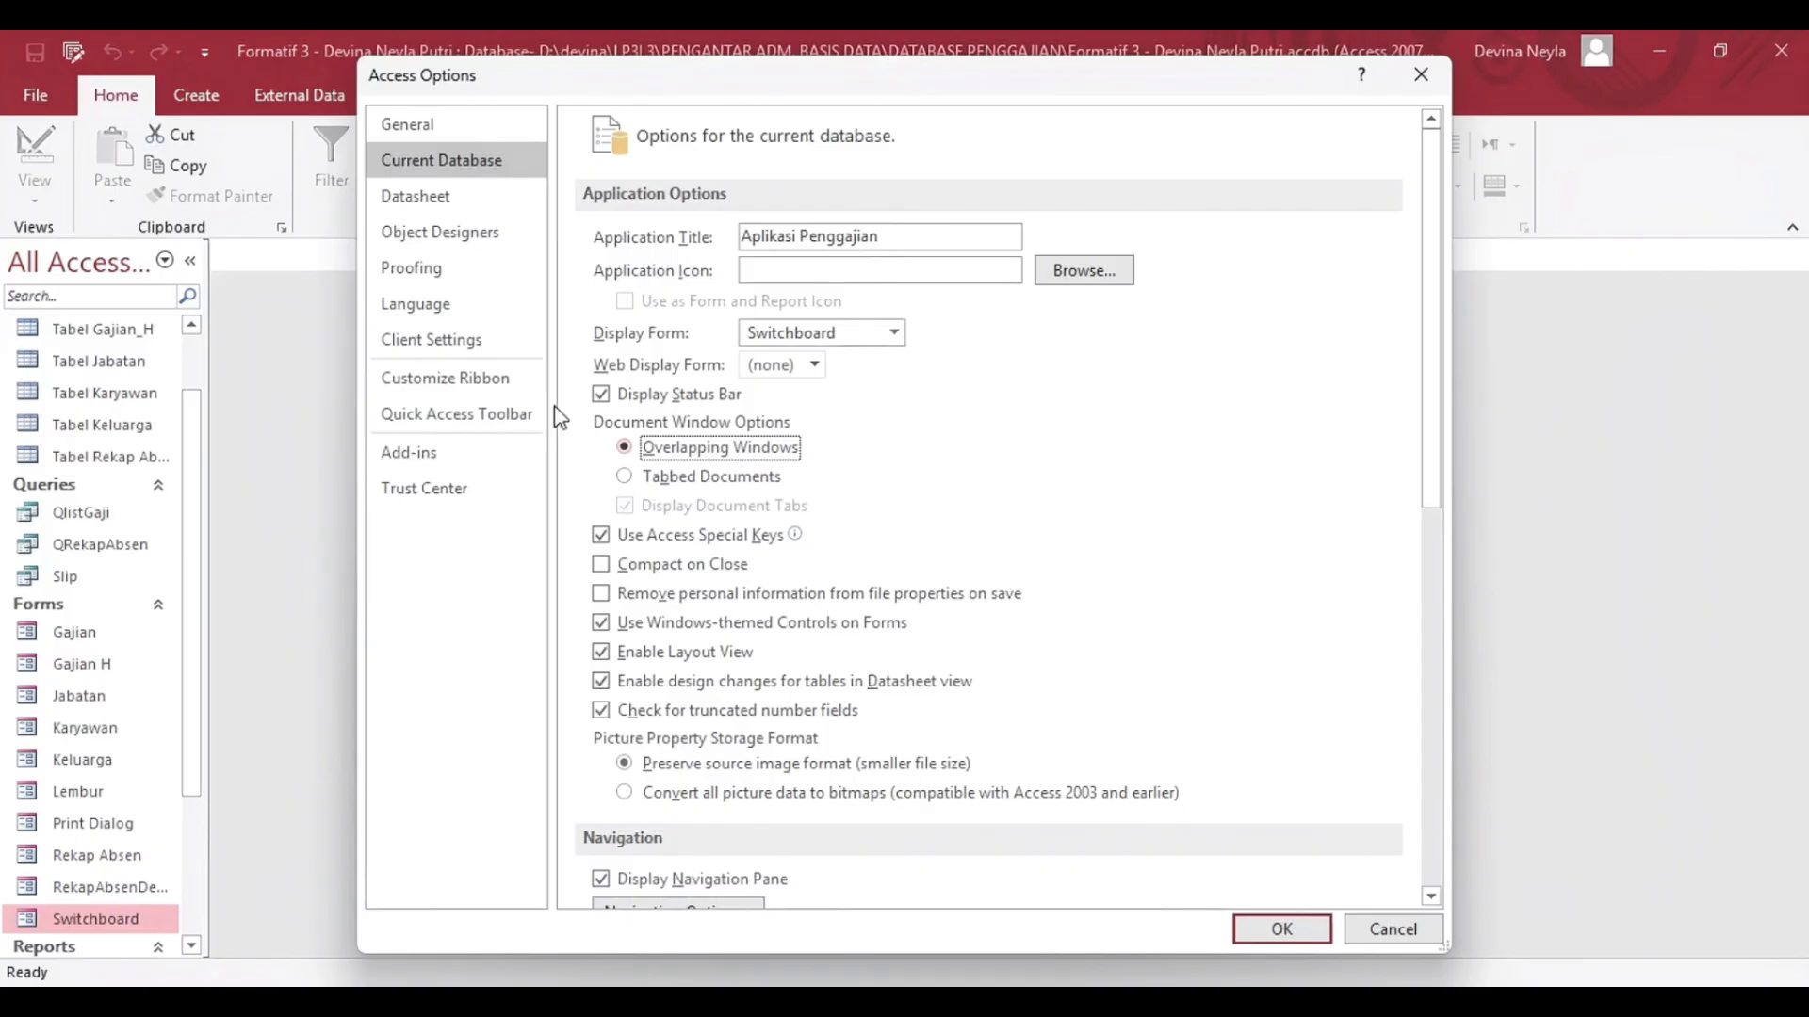
Enable all macros in the Trust Center's macro settings and apply the database options, acknowledging the reopen notice.
click(419, 488)
click(1332, 371)
click(454, 359)
click(881, 292)
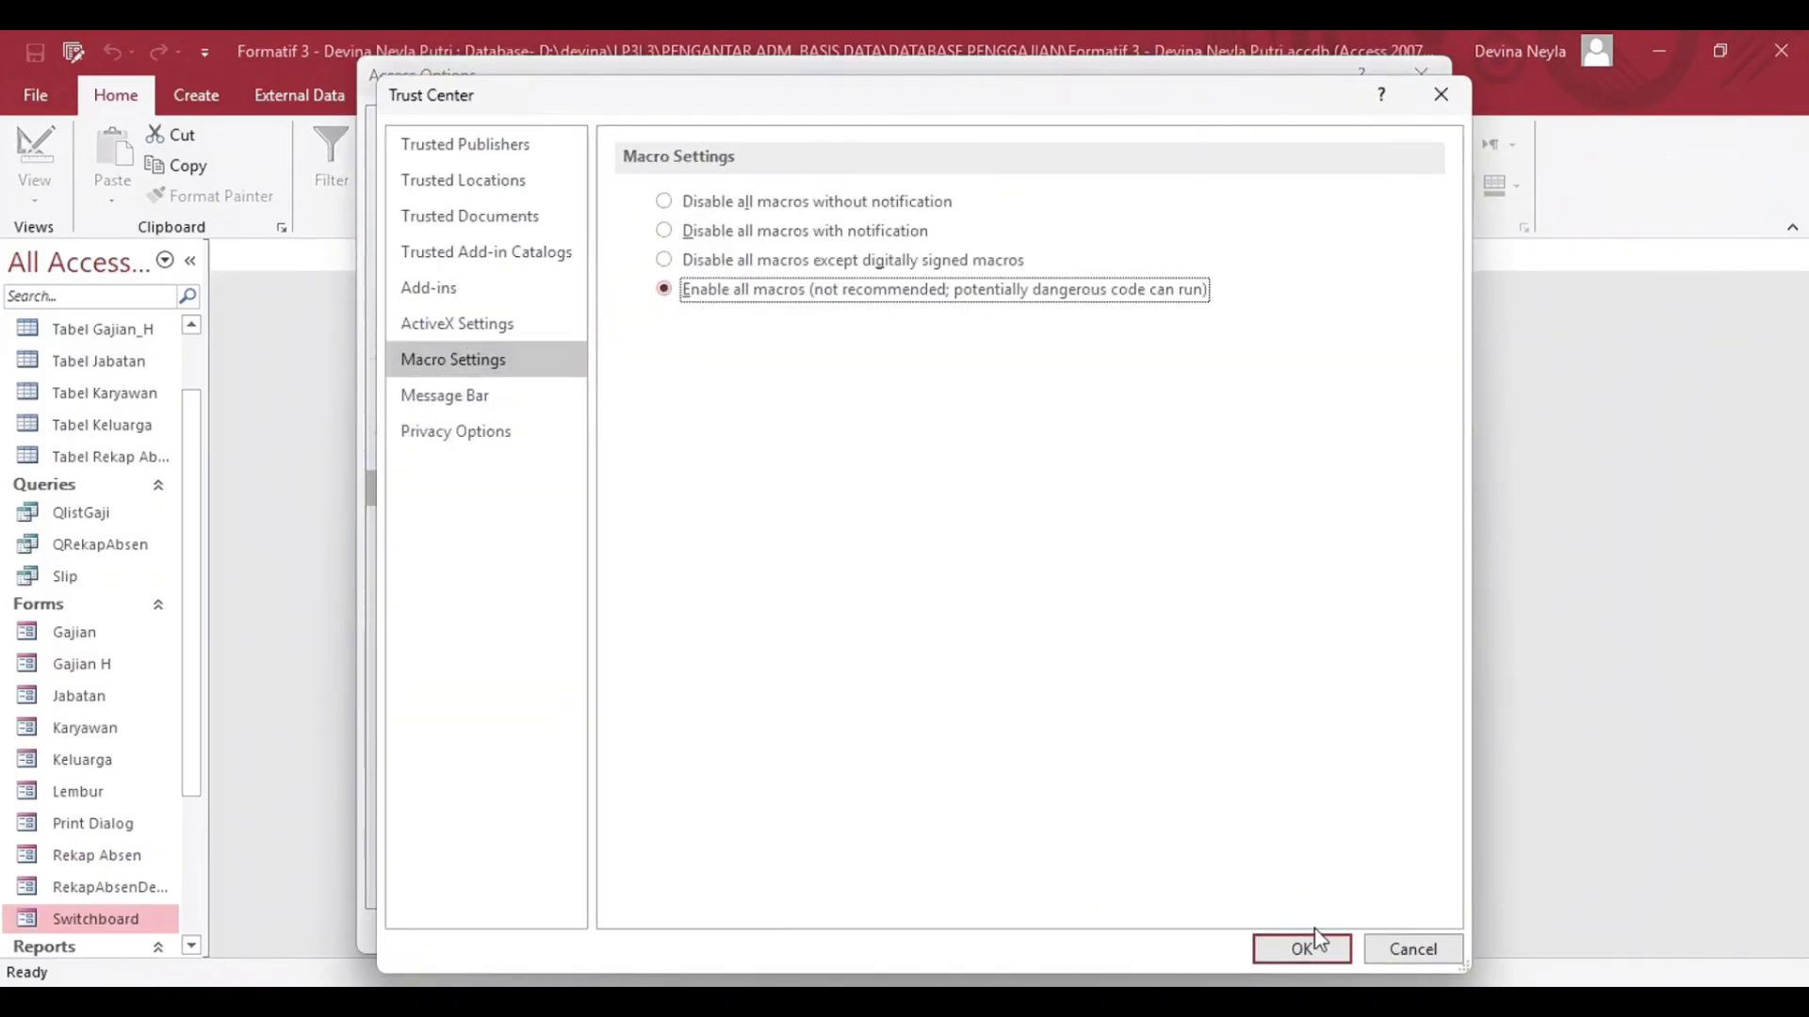
click(1317, 945)
click(1308, 925)
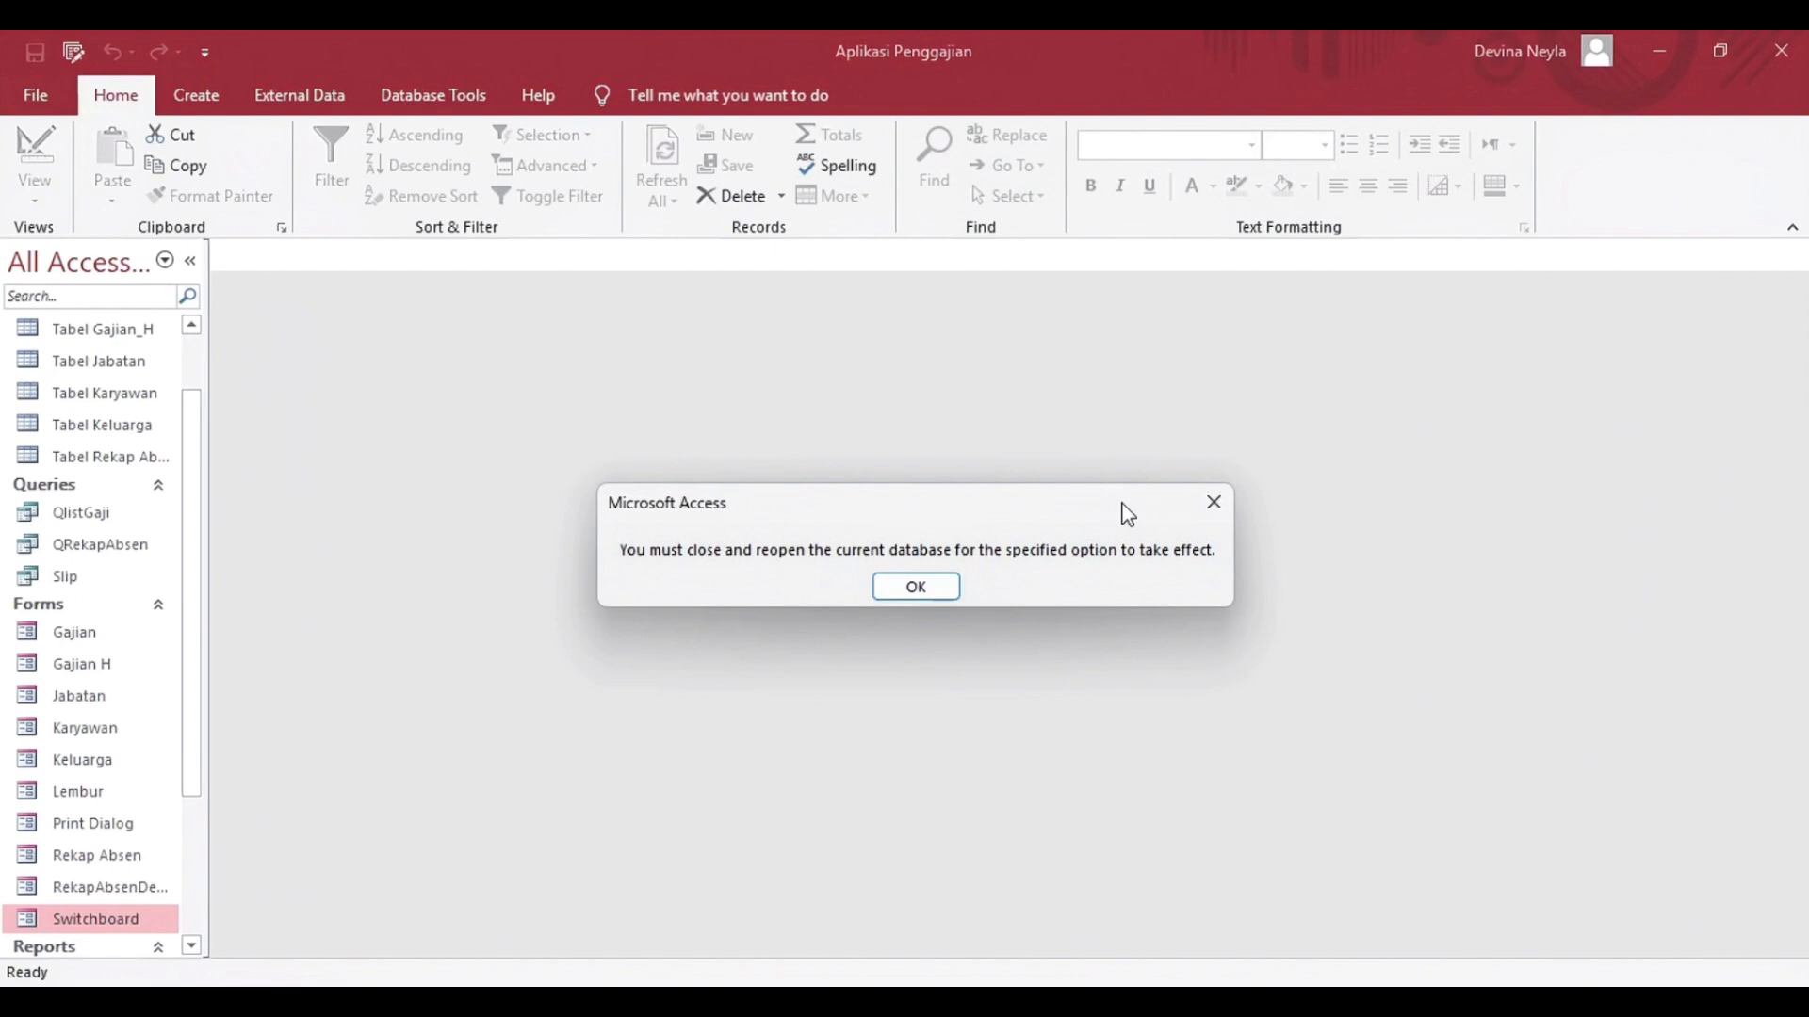
click(916, 587)
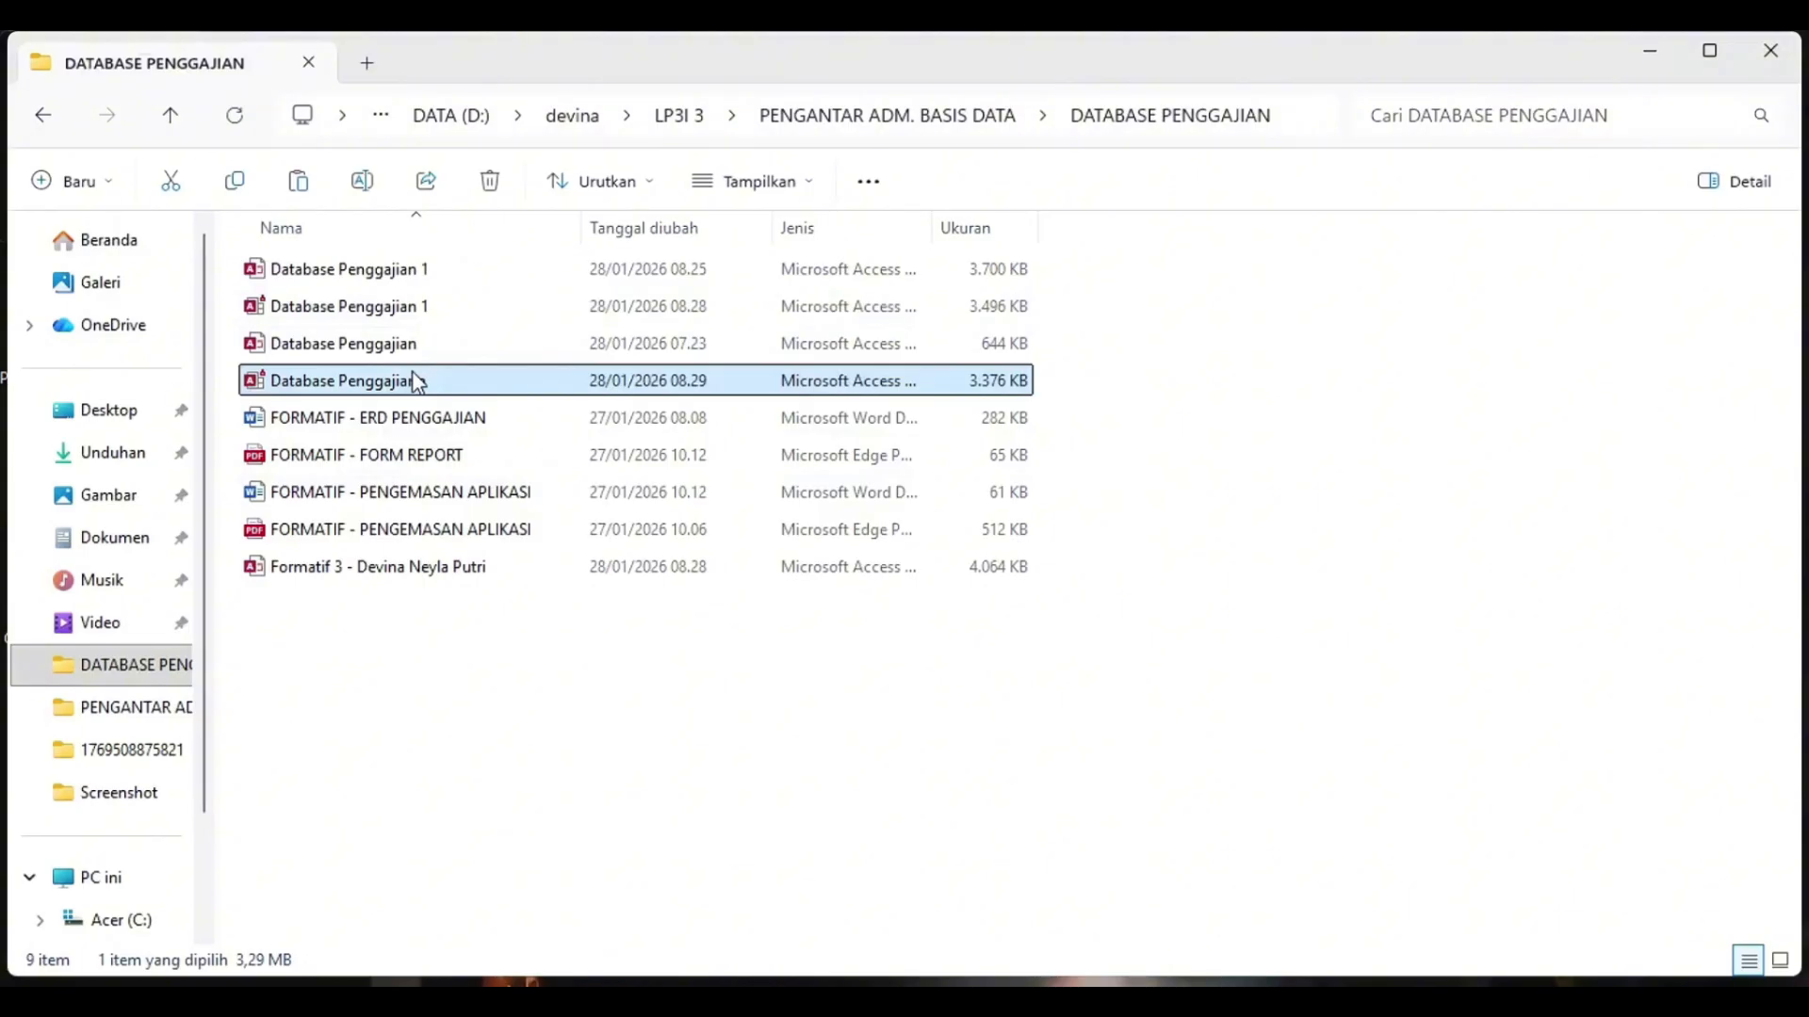
Open the Database Penggajiann file from the DATABASE PENGGAJIAN folder in File Explorer.
double_click(415, 377)
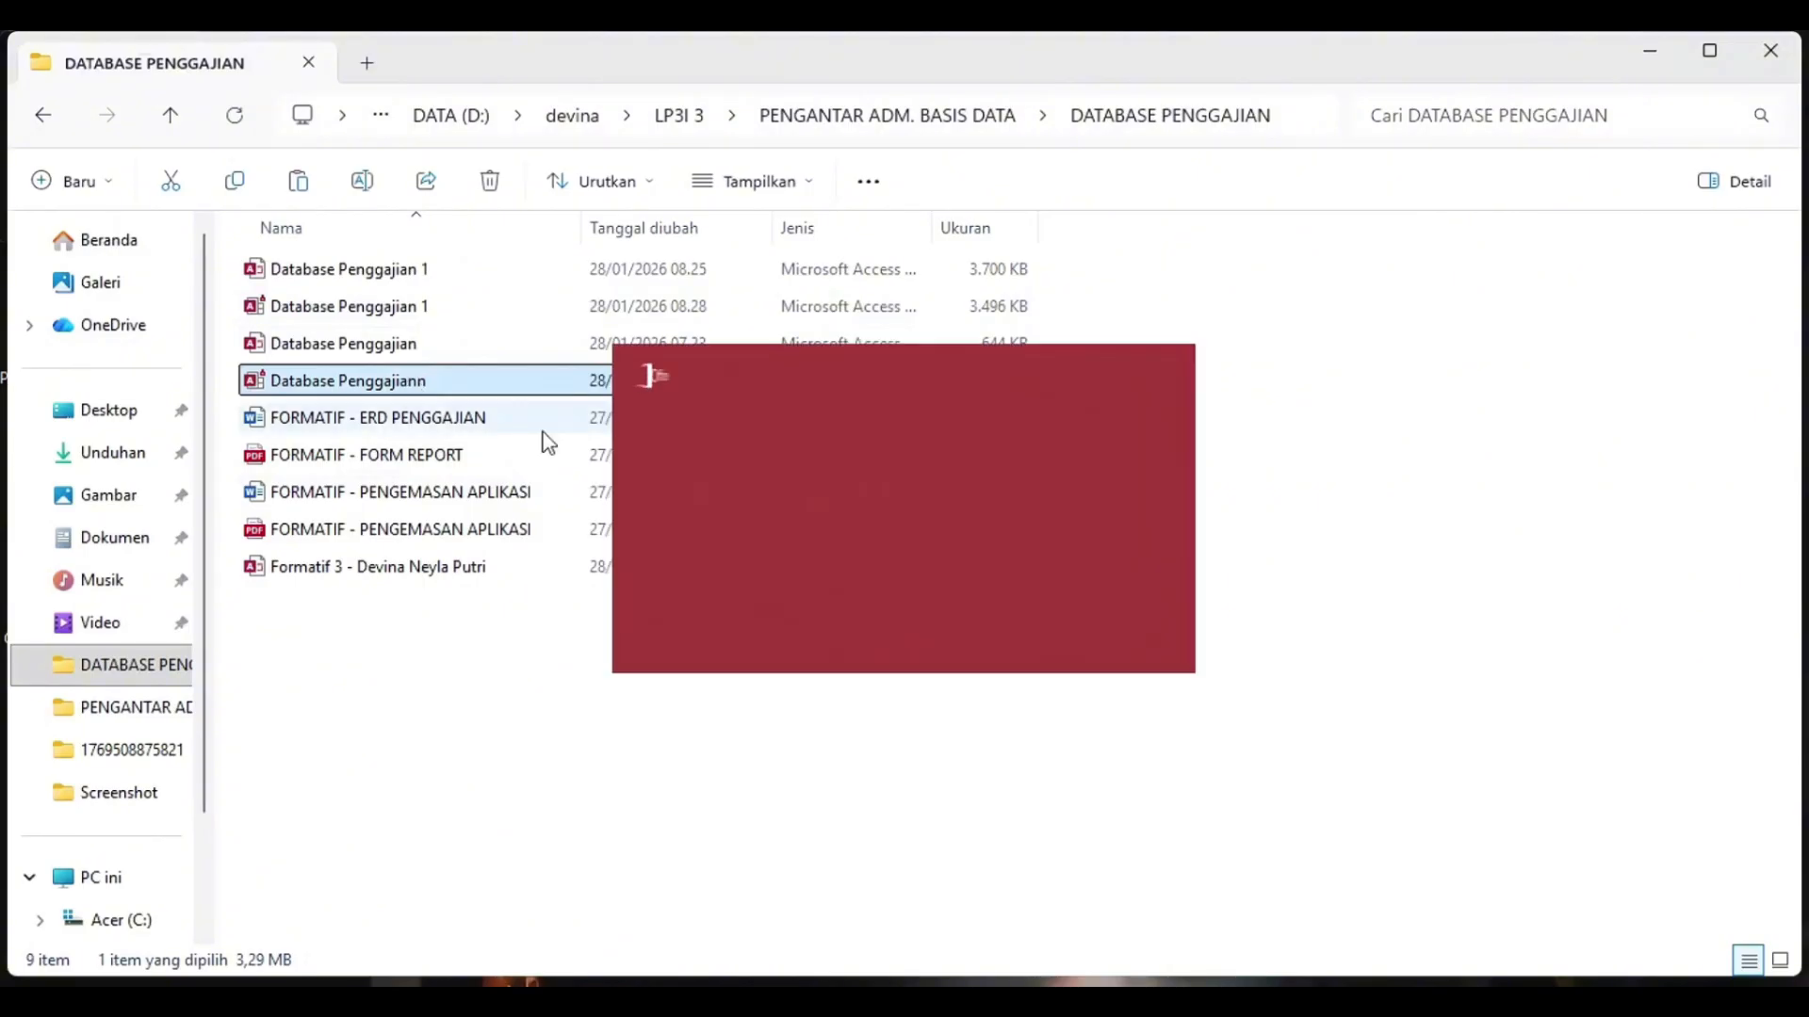